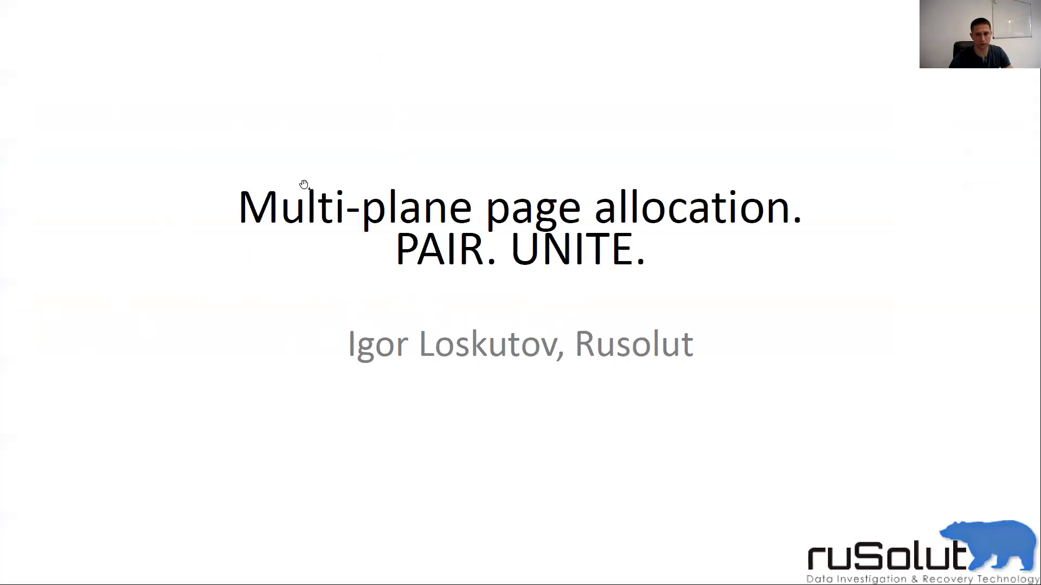
Switch to Visual Nand Reconstructor and open the XOR 0 element's dump in the dump viewer
{"action": "left_click", "coordinate": [305, 187]}
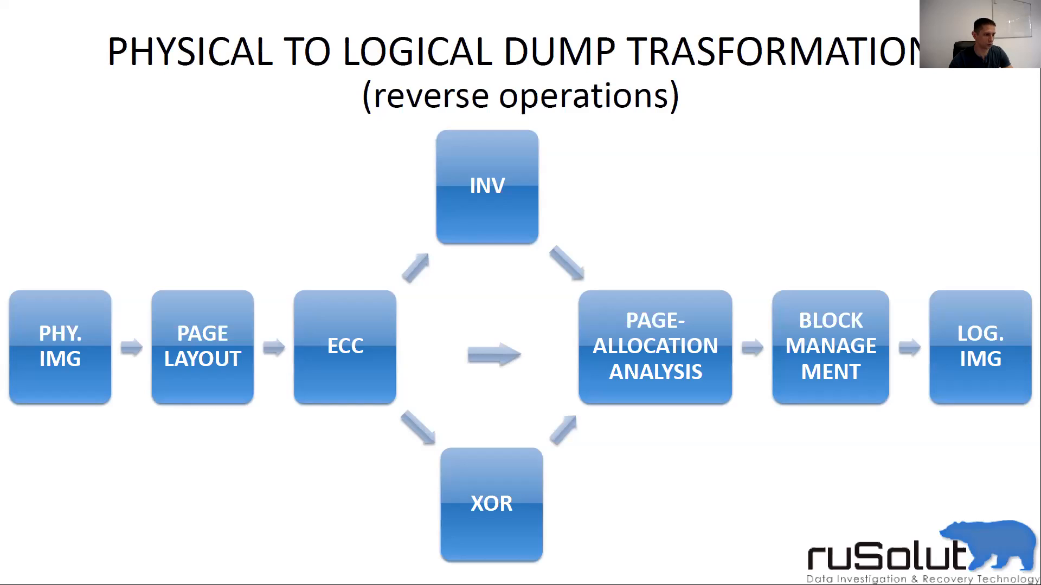
{"action": "key", "text": "alt+Tab"}
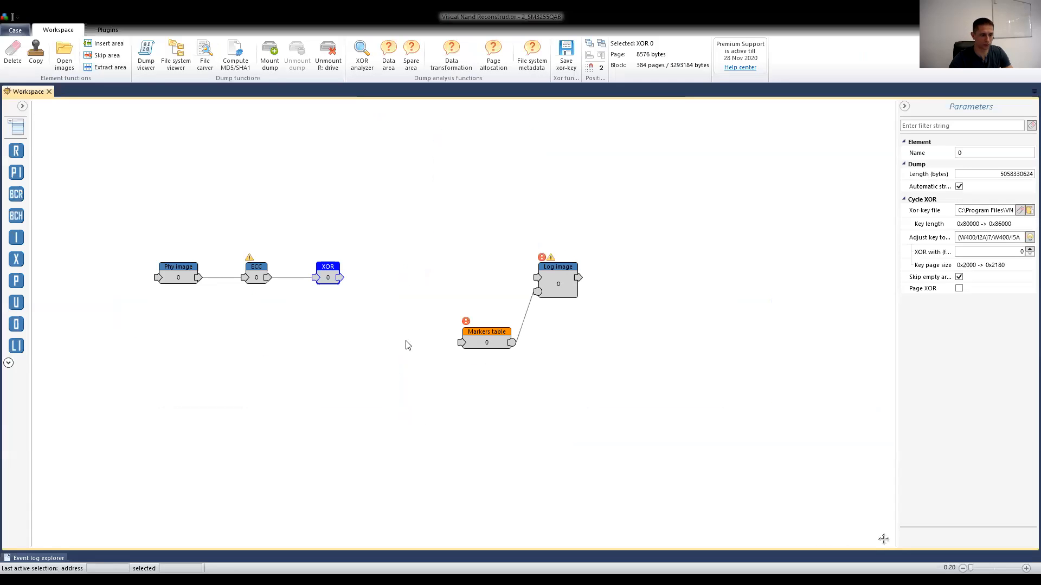
{"action": "double_click", "coordinate": [328, 279]}
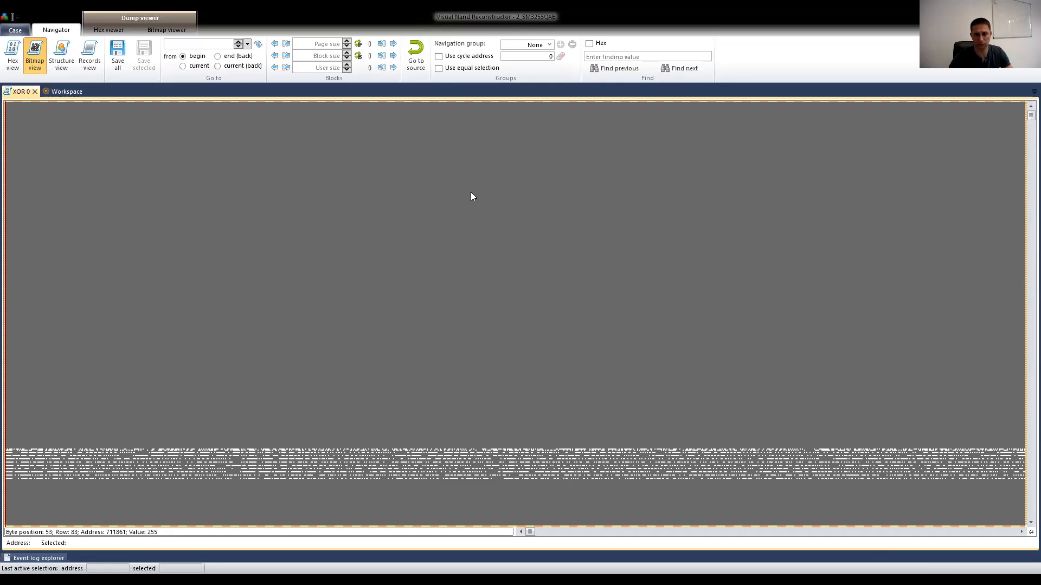
Examine the data patterns in the XOR 0 dump's bitmap and the borders between differently structured areas
{"action": "scroll", "coordinate": [470, 197], "scroll_direction": "down", "scroll_amount": 5}
{"action": "left_click_drag", "start_coordinate": [1030, 116], "coordinate": [1030, 124]}
{"action": "scroll", "coordinate": [329, 294], "scroll_direction": "up", "scroll_amount": 2}
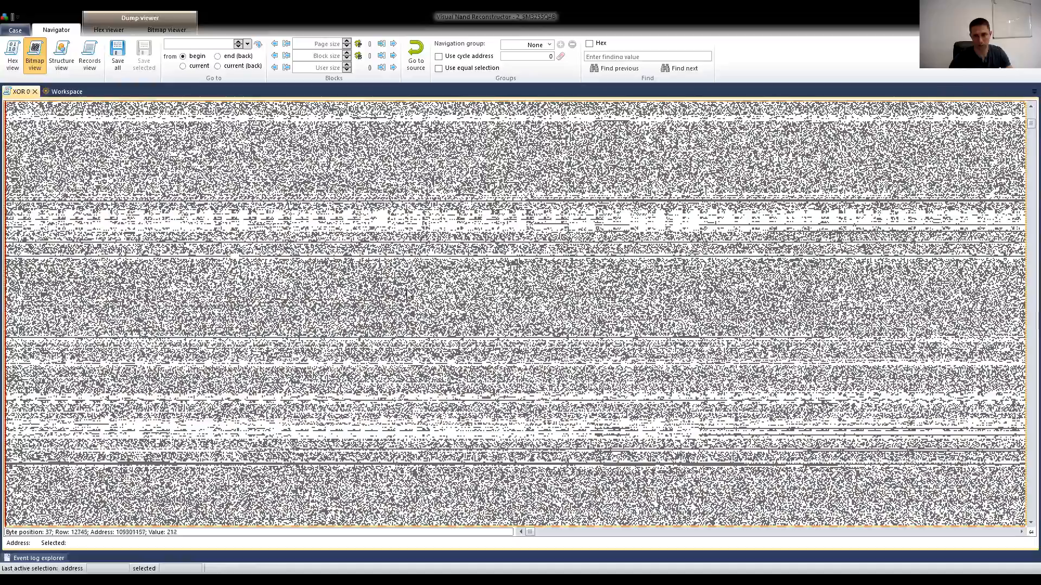
{"action": "scroll", "coordinate": [414, 256], "scroll_direction": "up", "scroll_amount": 2}
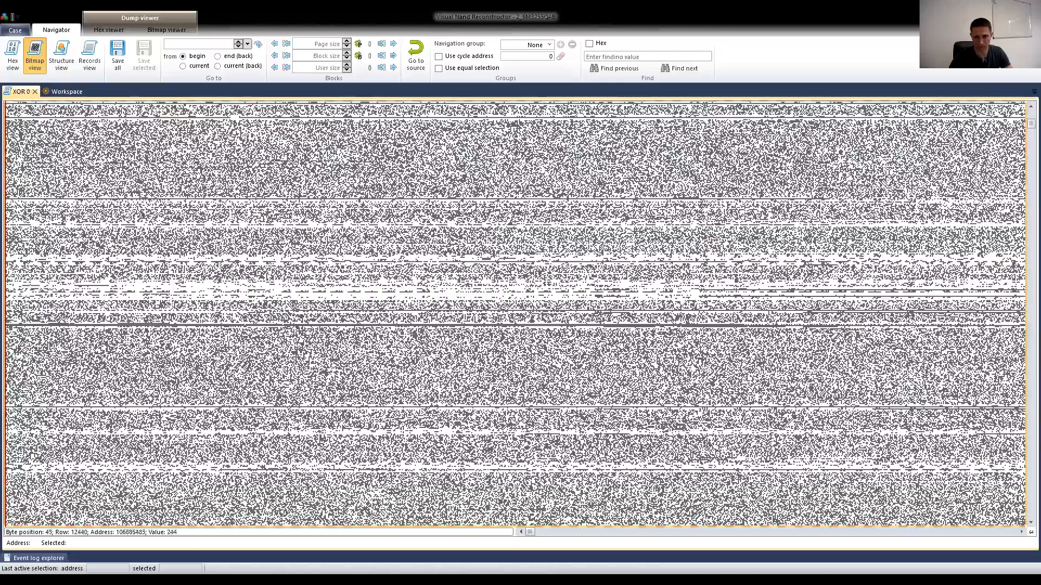
{"action": "scroll", "coordinate": [428, 249], "scroll_direction": "down", "scroll_amount": 4}
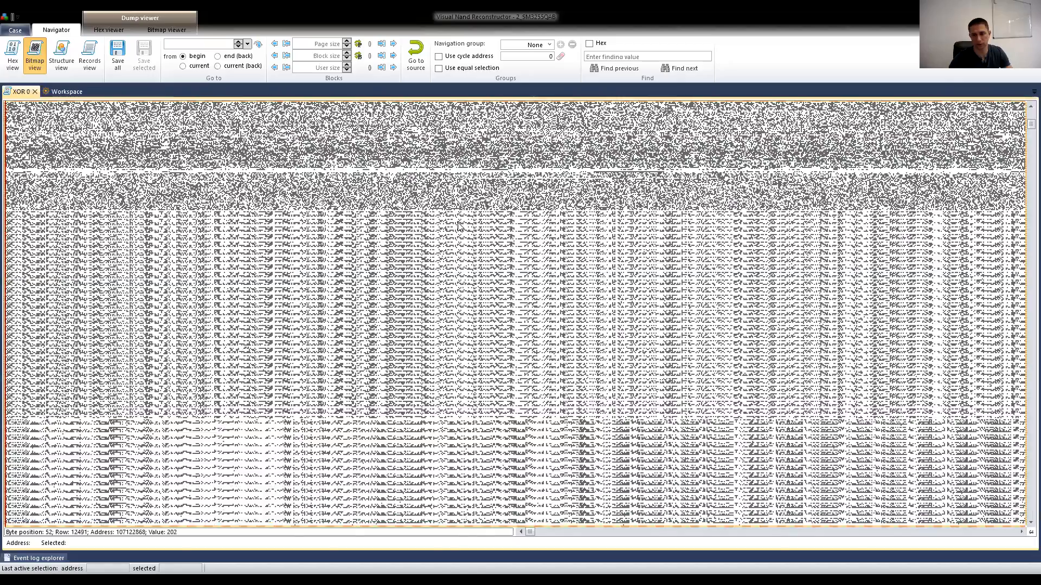
{"action": "left_click", "coordinate": [396, 260]}
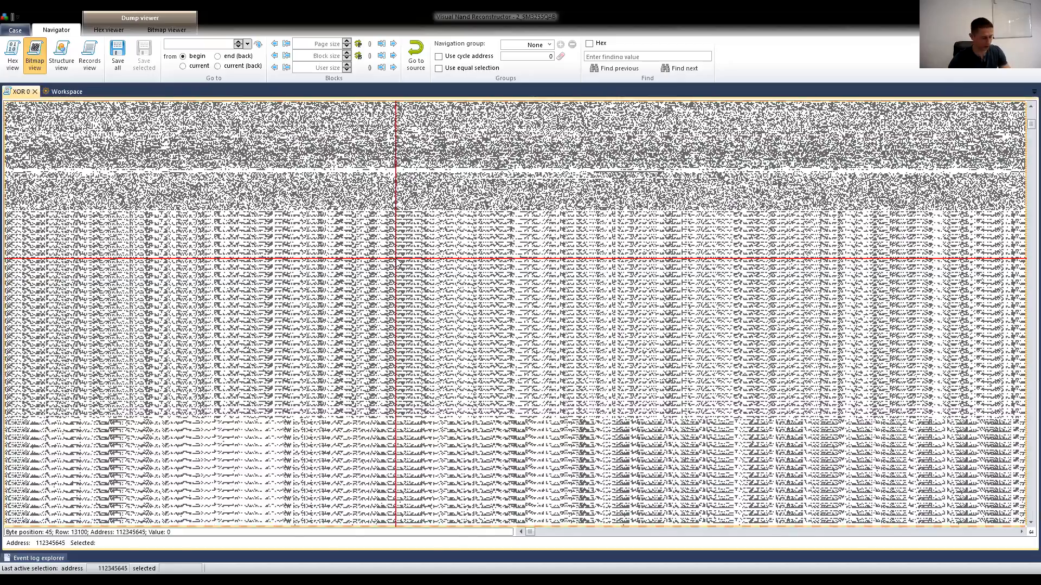
{"action": "scroll", "coordinate": [396, 259], "scroll_direction": "down", "scroll_amount": 1}
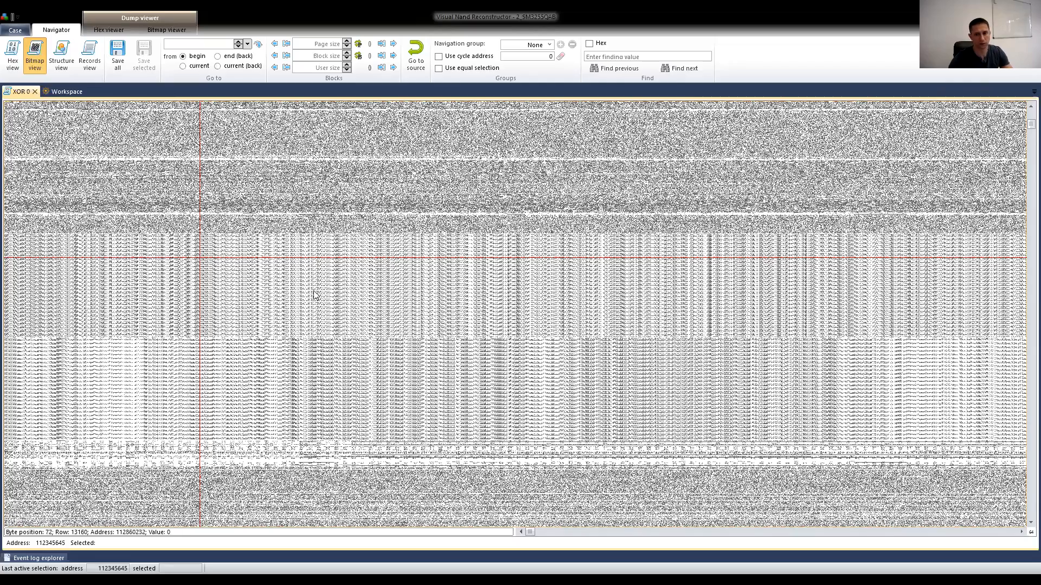
{"action": "scroll", "coordinate": [453, 332], "scroll_direction": "up", "scroll_amount": 1}
{"action": "scroll", "coordinate": [453, 336], "scroll_direction": "up", "scroll_amount": 4}
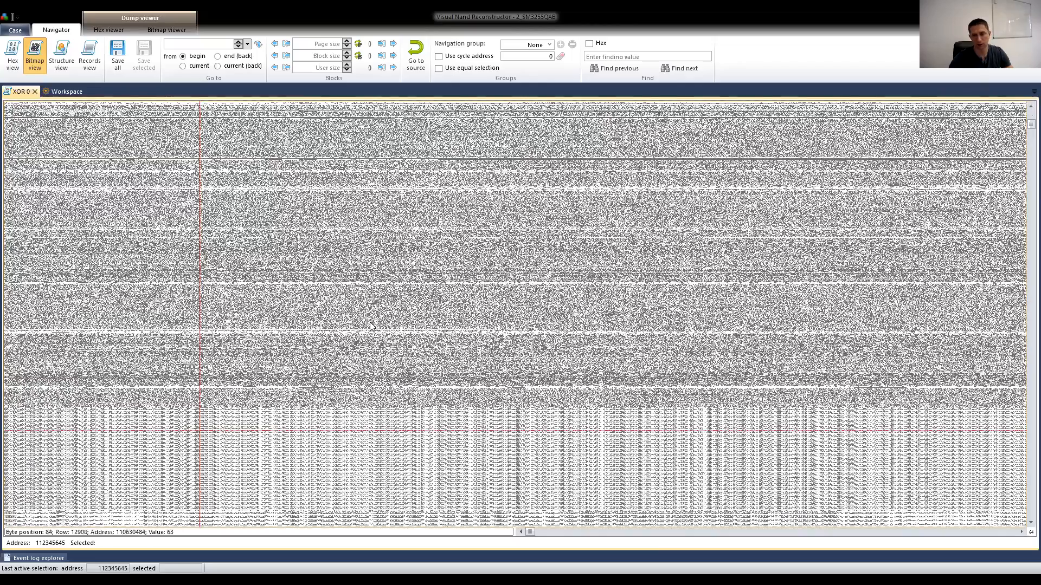
{"action": "scroll", "coordinate": [371, 326], "scroll_direction": "up", "scroll_amount": 2}
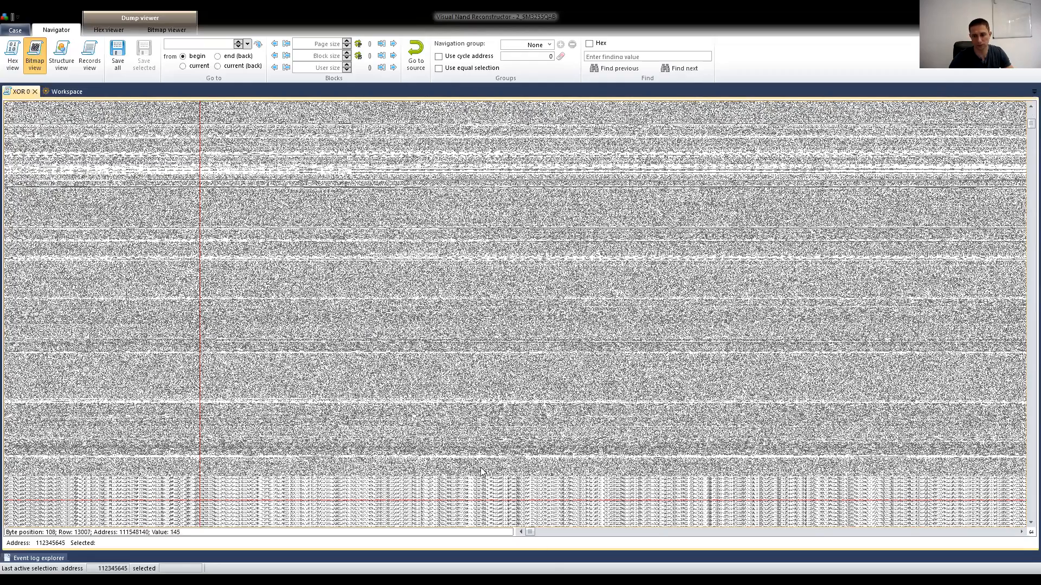
Examine the spare-area columns at the end of the pages and mark where their pattern changes between blocks
{"action": "mouse_move", "coordinate": [532, 534]}
{"action": "left_mouse_down"}
{"action": "mouse_move", "coordinate": [842, 544]}
{"action": "mouse_move", "coordinate": [1009, 534]}
{"action": "left_mouse_up"}
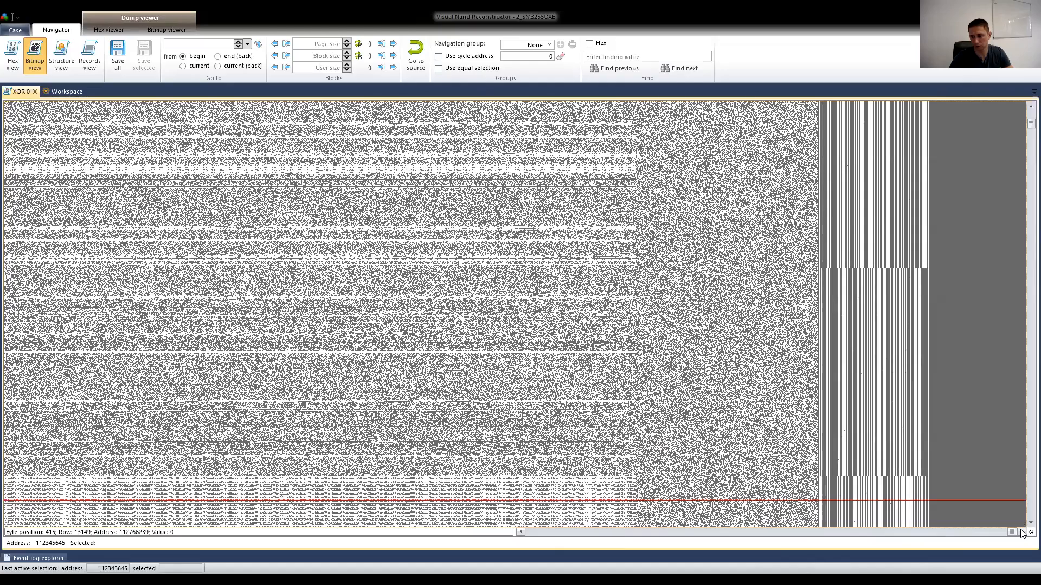
{"action": "left_click", "coordinate": [841, 267]}
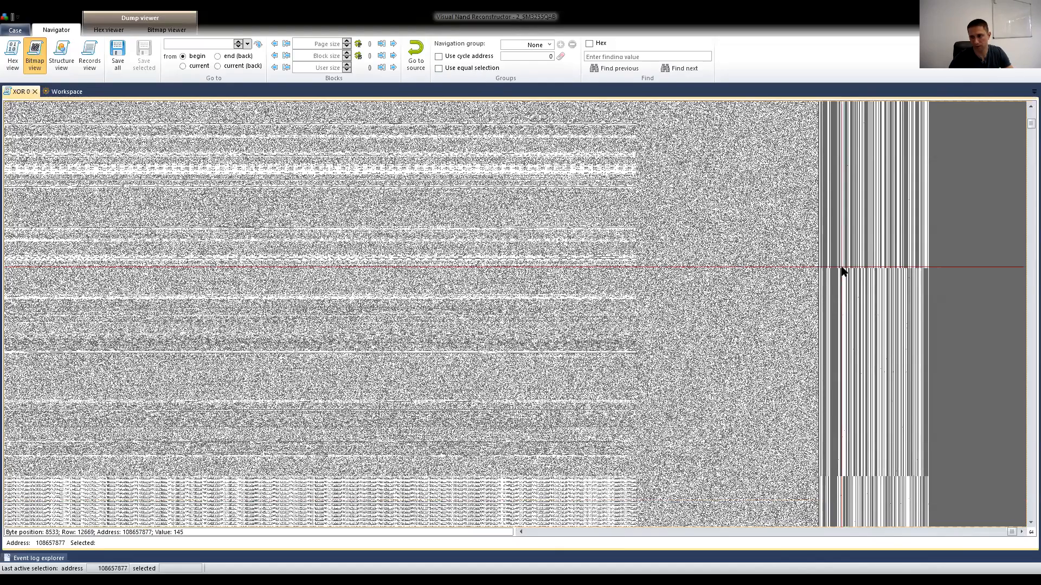
{"action": "left_click", "coordinate": [856, 478]}
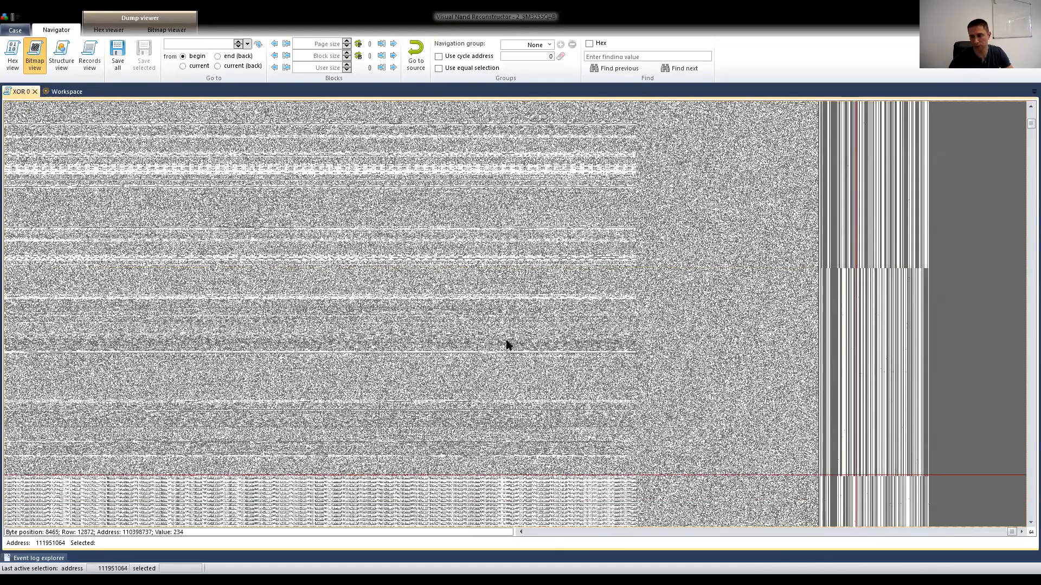
{"action": "scroll", "coordinate": [506, 344], "scroll_direction": "down", "scroll_amount": 5}
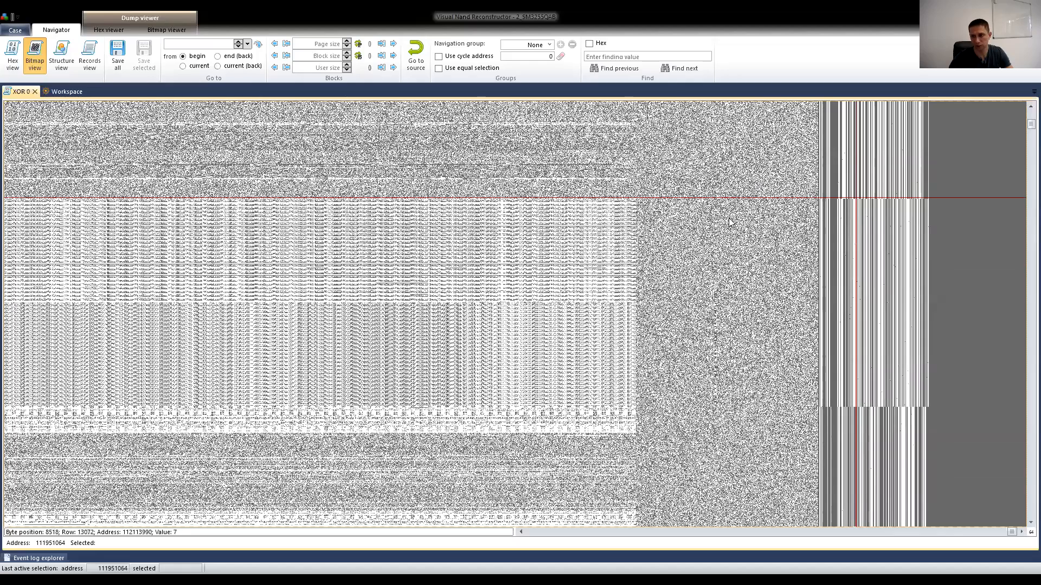
{"action": "scroll", "coordinate": [416, 305], "scroll_direction": "down", "scroll_amount": 5}
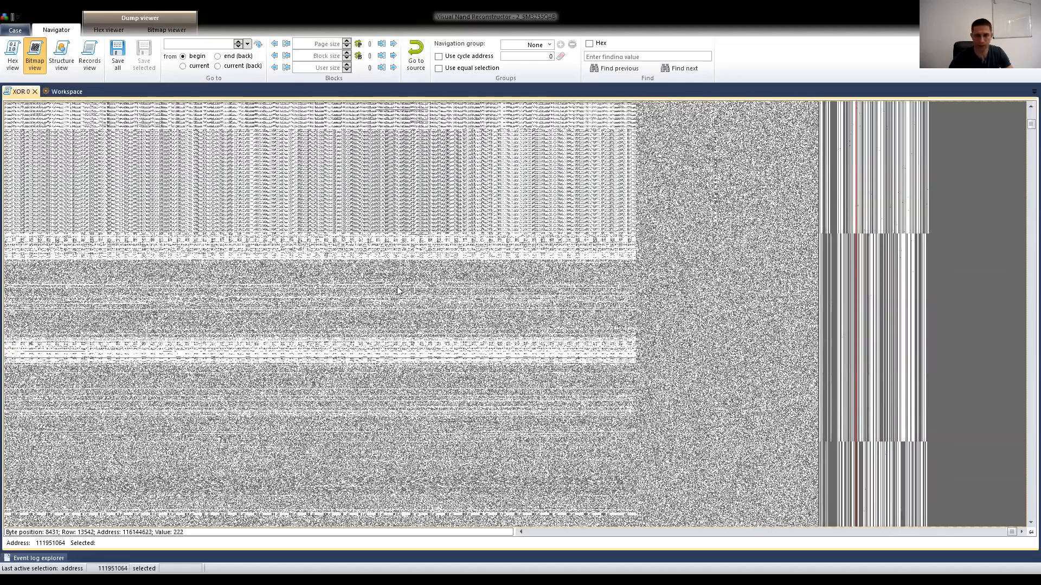
Turn on block highlighting in the bitmap view and check the block borders against the spare-area patterns
{"action": "left_click", "coordinate": [109, 29]}
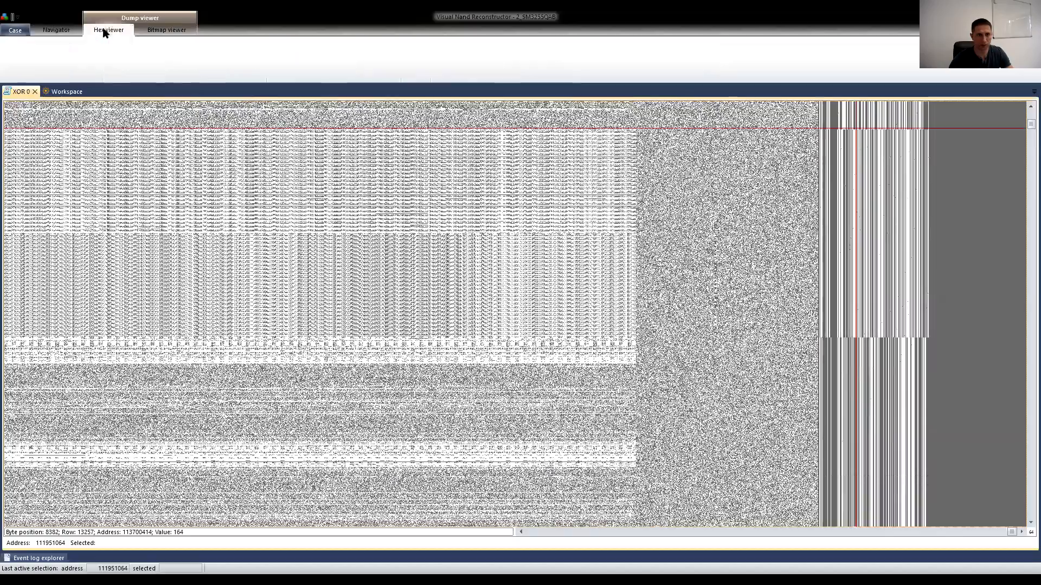
{"action": "left_click", "coordinate": [159, 30]}
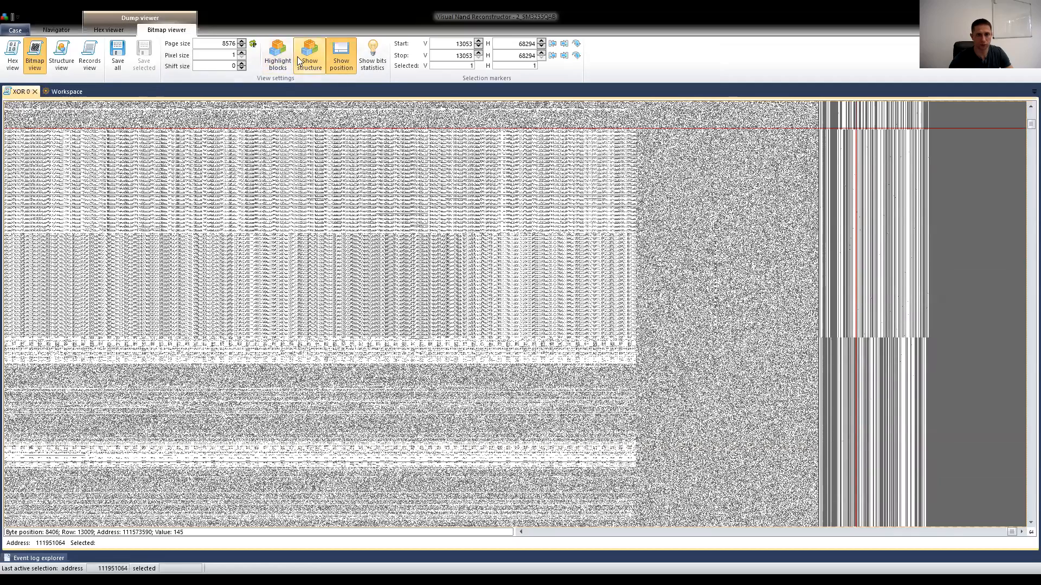
{"action": "left_click", "coordinate": [276, 57]}
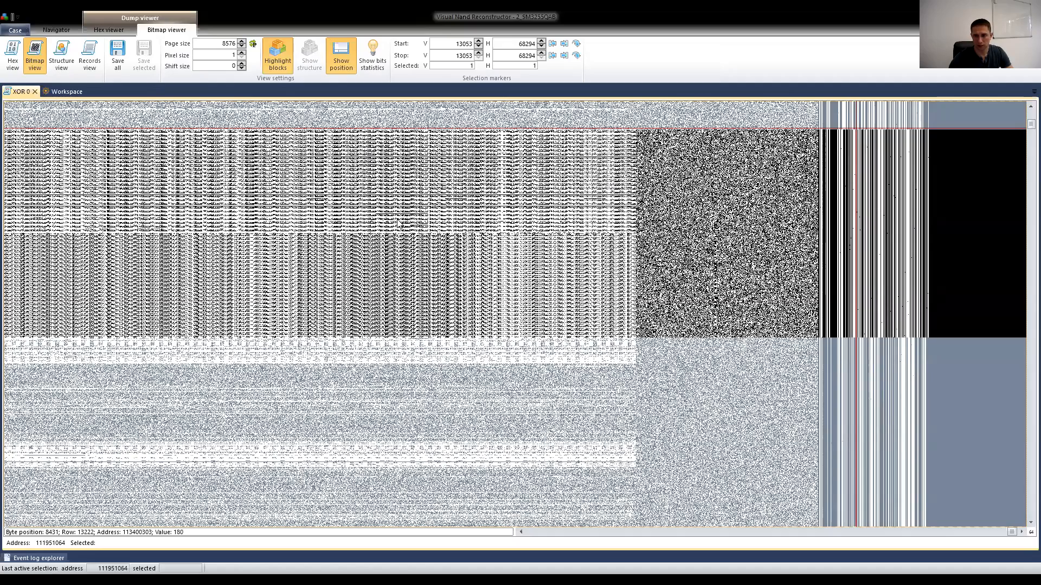
{"action": "scroll", "coordinate": [396, 223], "scroll_direction": "down", "scroll_amount": 5}
{"action": "scroll", "coordinate": [396, 223], "scroll_direction": "down", "scroll_amount": 3}
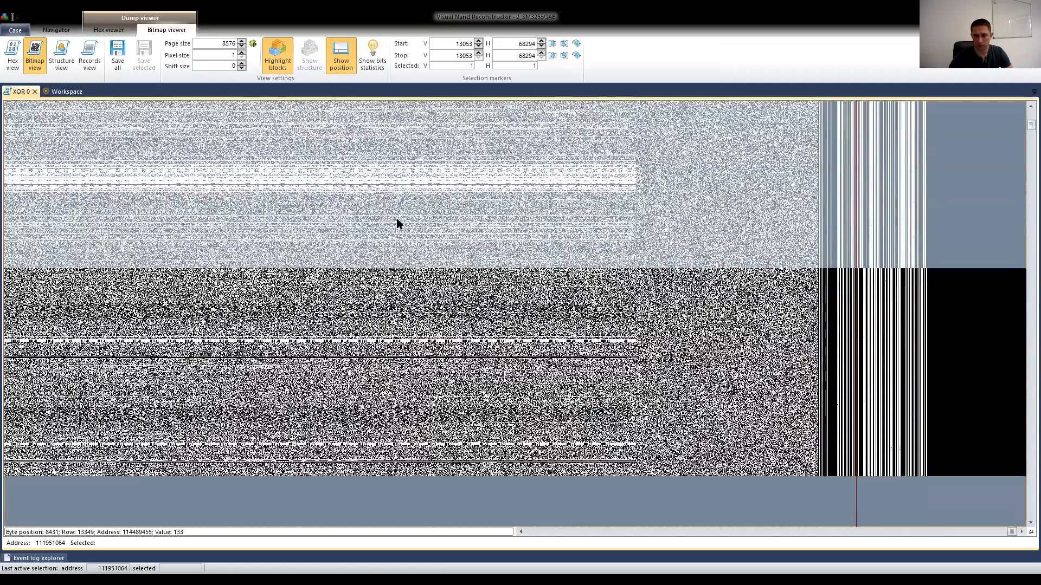
{"action": "scroll", "coordinate": [397, 223], "scroll_direction": "down", "scroll_amount": 4}
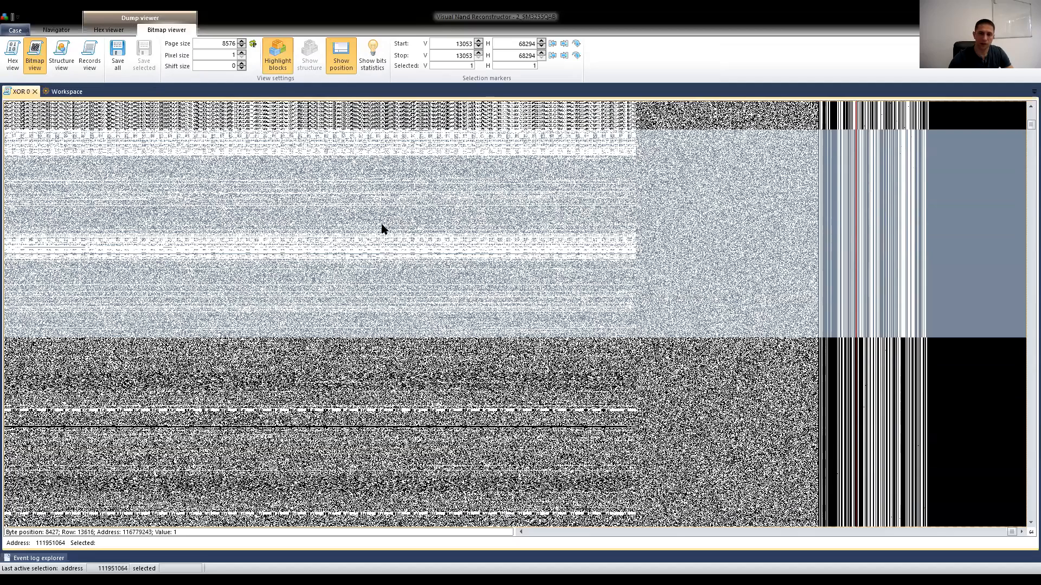
Return to the workspace and review the elements of the chain from the physical image to the logical image
{"action": "left_click", "coordinate": [66, 91]}
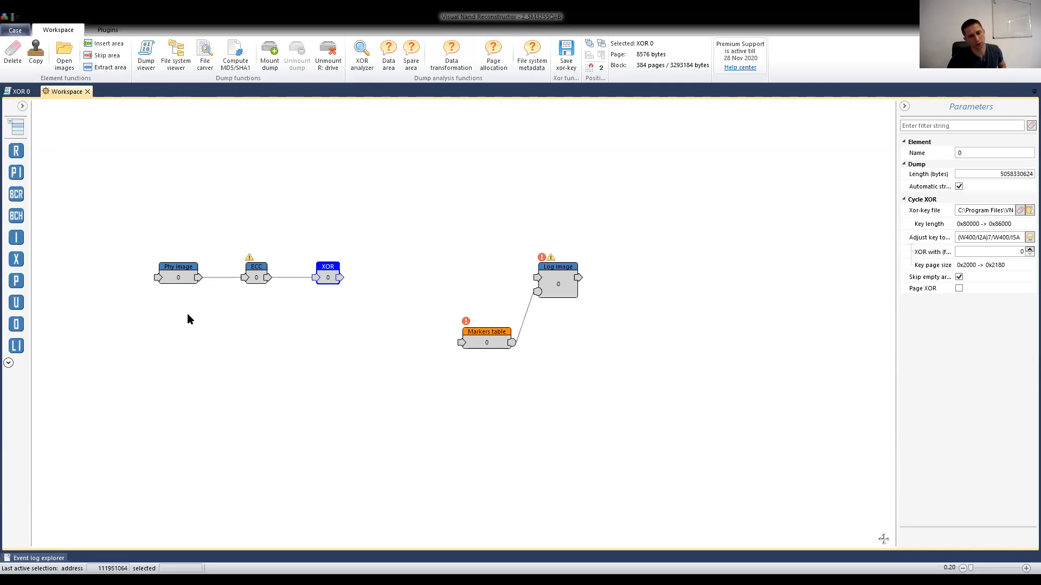
{"action": "left_click", "coordinate": [180, 274]}
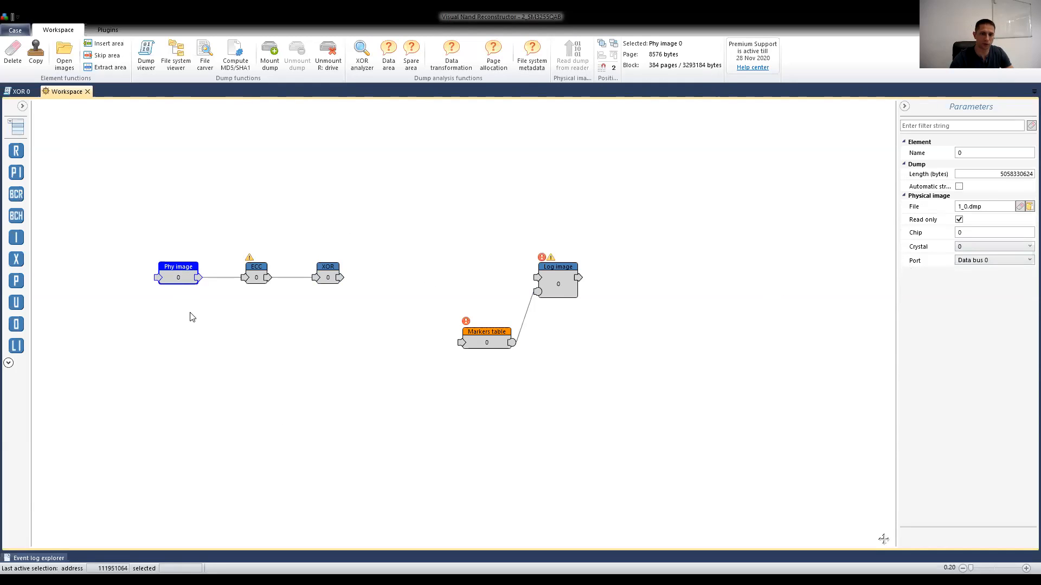
{"action": "left_click", "coordinate": [257, 270]}
{"action": "left_click", "coordinate": [324, 268]}
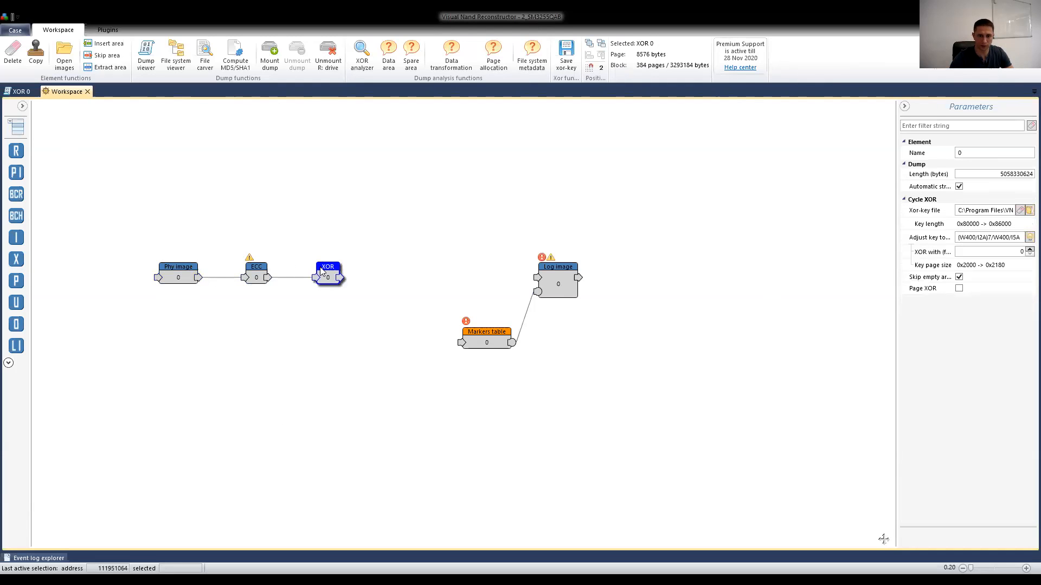
{"action": "left_click", "coordinate": [466, 333]}
{"action": "left_click", "coordinate": [563, 282]}
{"action": "left_click", "coordinate": [417, 251]}
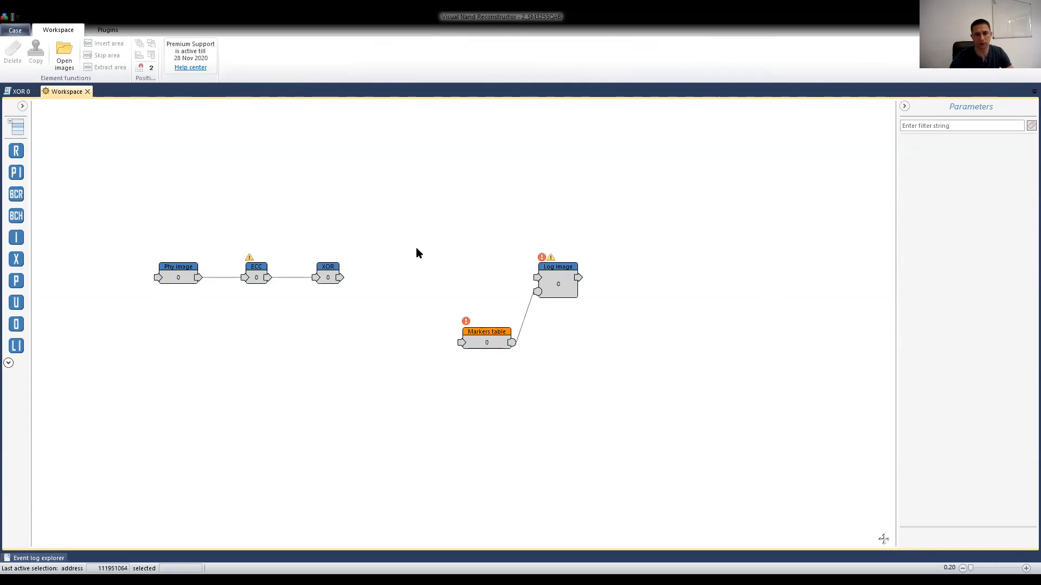
Inspect the parameters of the Phy image, ECC, XOR and Markers table elements one after another
{"action": "left_click", "coordinate": [180, 275]}
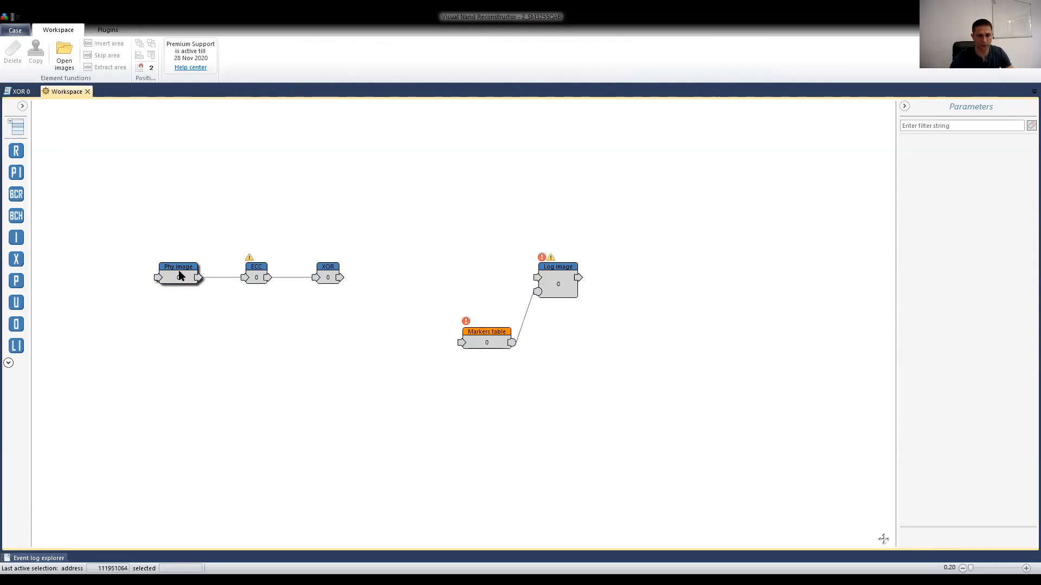
{"action": "left_click", "coordinate": [258, 373]}
{"action": "left_click", "coordinate": [173, 275]}
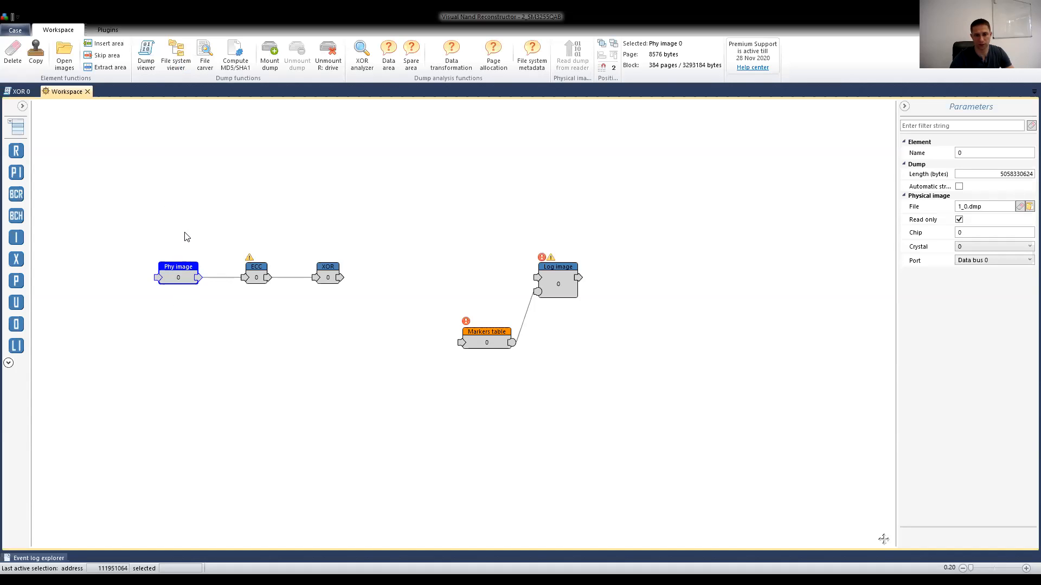
{"action": "left_click", "coordinate": [253, 271]}
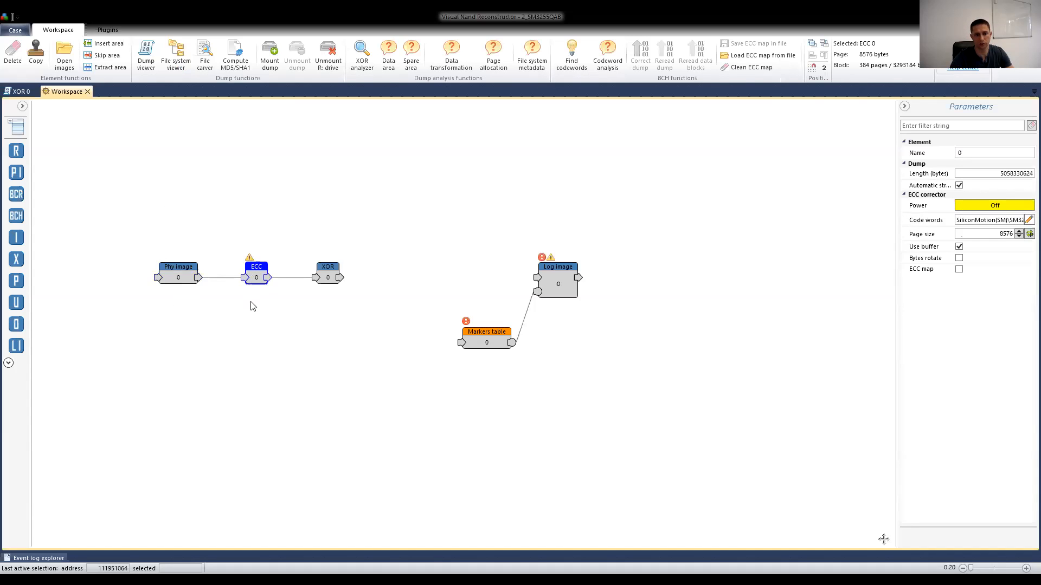
{"action": "left_click", "coordinate": [325, 279]}
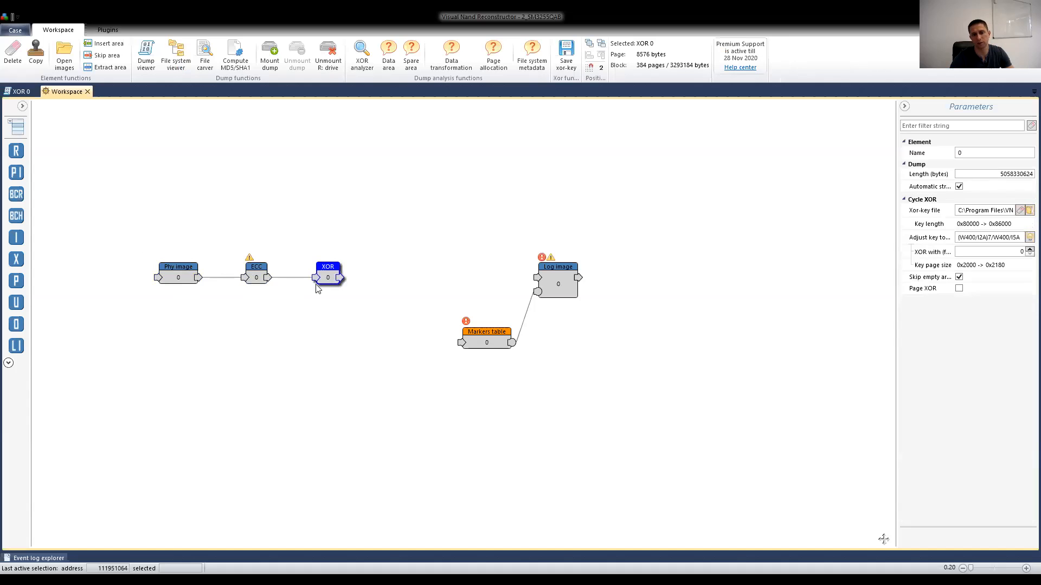
{"action": "left_click", "coordinate": [484, 342]}
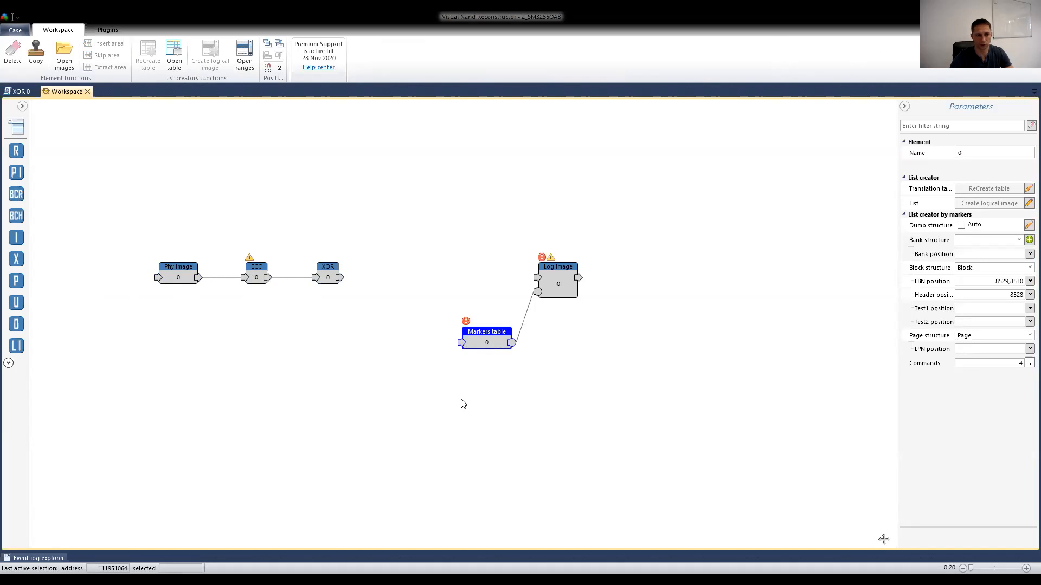
{"action": "left_click_drag", "start_coordinate": [16, 194], "coordinate": [325, 179]}
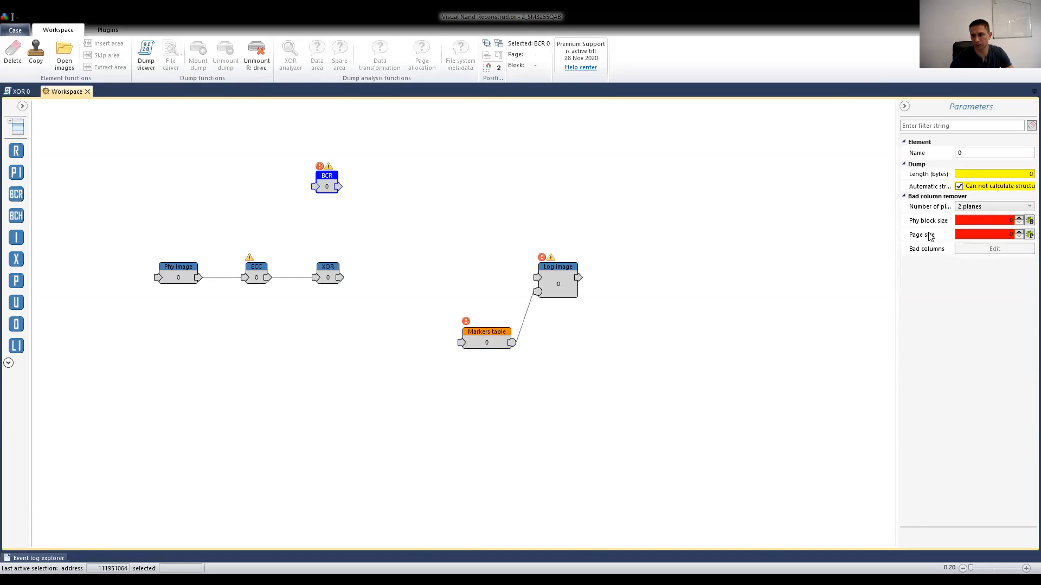
{"action": "left_click", "coordinate": [962, 221]}
{"action": "left_click_drag", "start_coordinate": [323, 179], "coordinate": [247, 176]}
{"action": "left_click", "coordinate": [13, 53]}
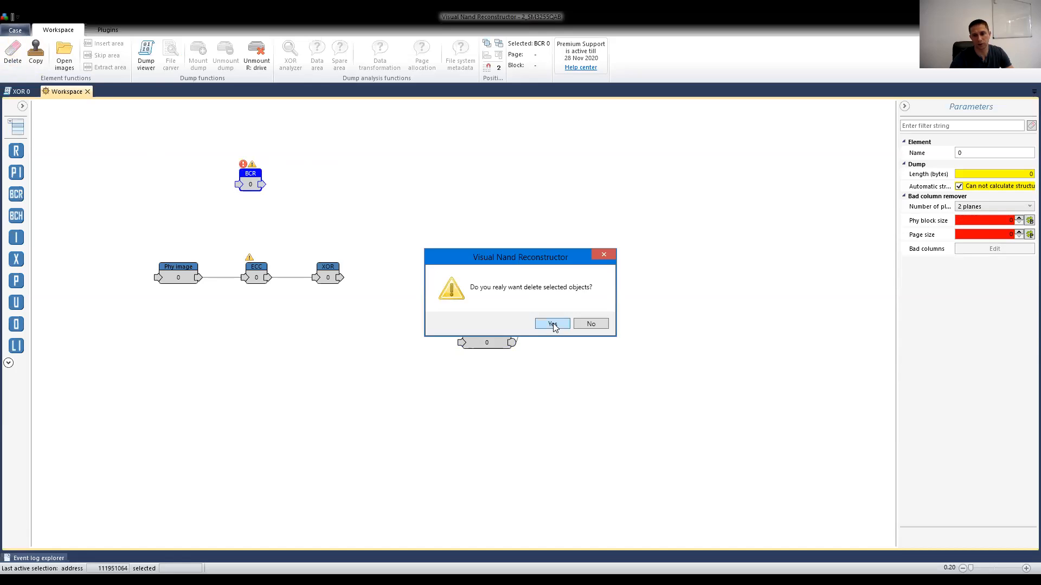
{"action": "left_click", "coordinate": [552, 324]}
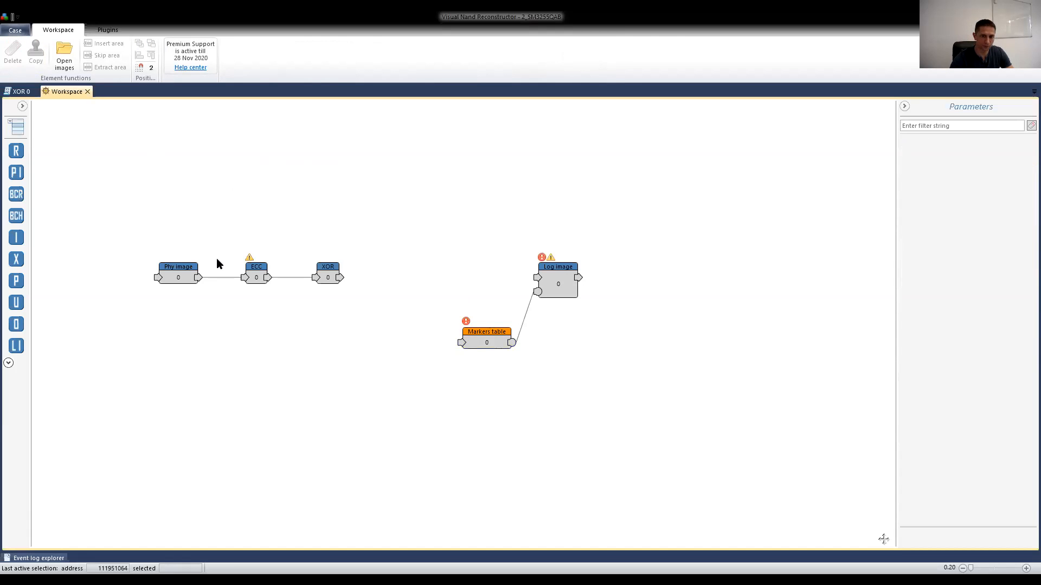
Recheck the settings of the physical image, its ECC and XOR stages and the markers table, finishing with nothing selected
{"action": "left_click", "coordinate": [170, 269]}
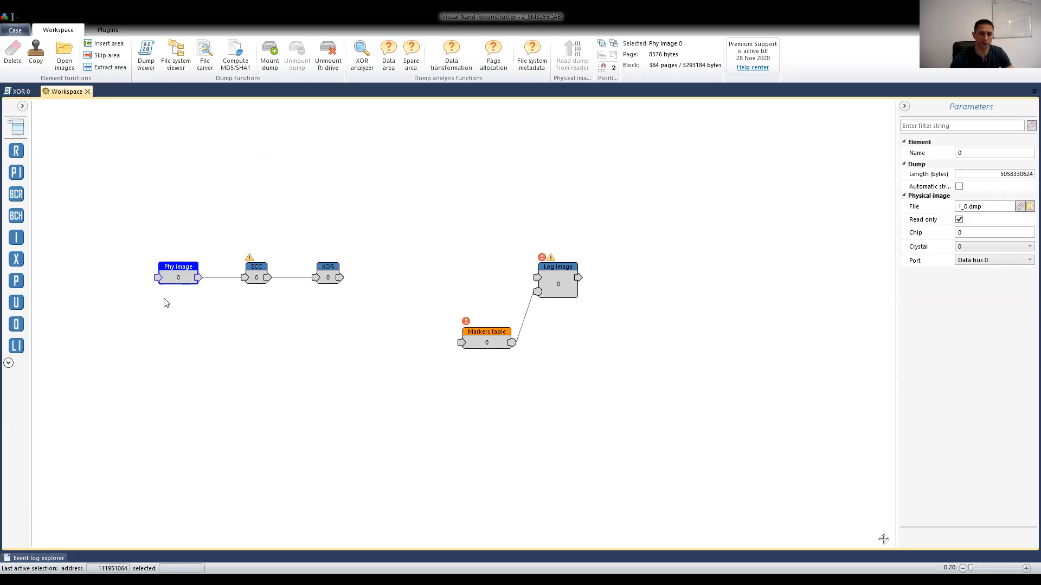
{"action": "left_click", "coordinate": [252, 271]}
{"action": "left_click", "coordinate": [183, 278]}
{"action": "left_click", "coordinate": [328, 274]}
{"action": "left_click", "coordinate": [492, 343]}
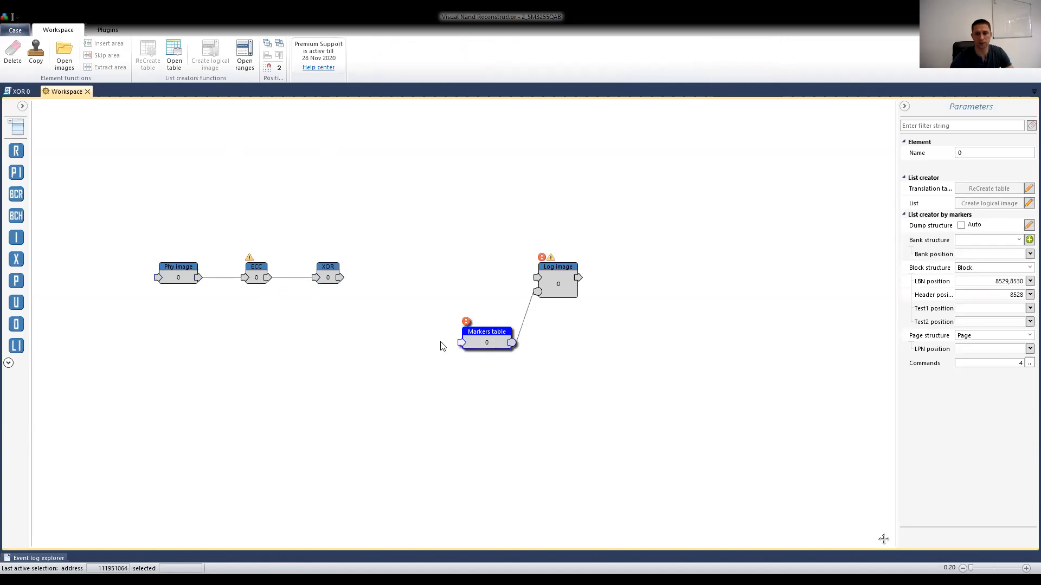
{"action": "left_click", "coordinate": [347, 345]}
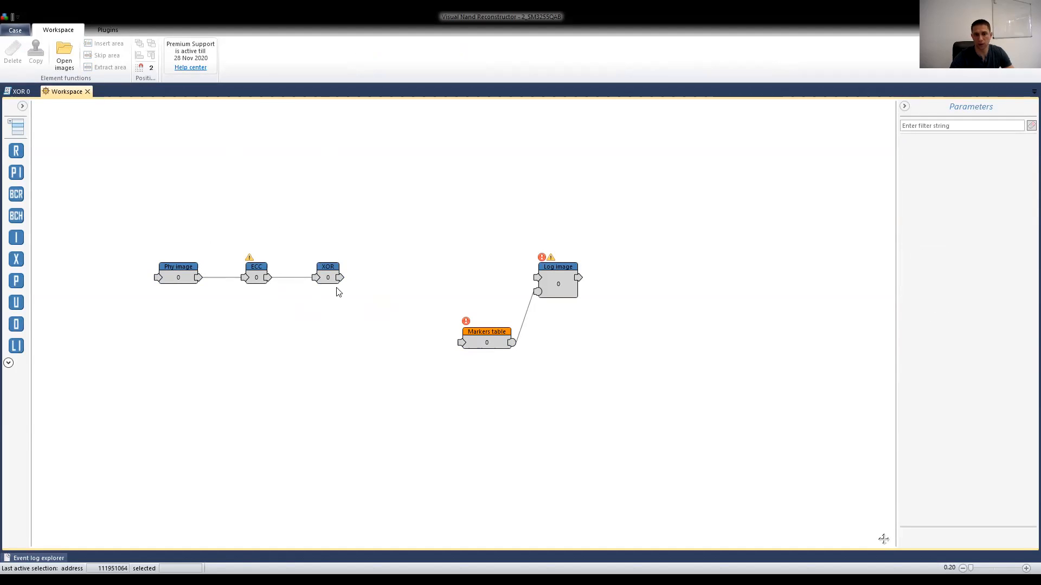
Inspect the XOR element's bitmap, marking the highlighted block's start and end rows and comparing the structure display with block highlighting
{"action": "left_click", "coordinate": [177, 276]}
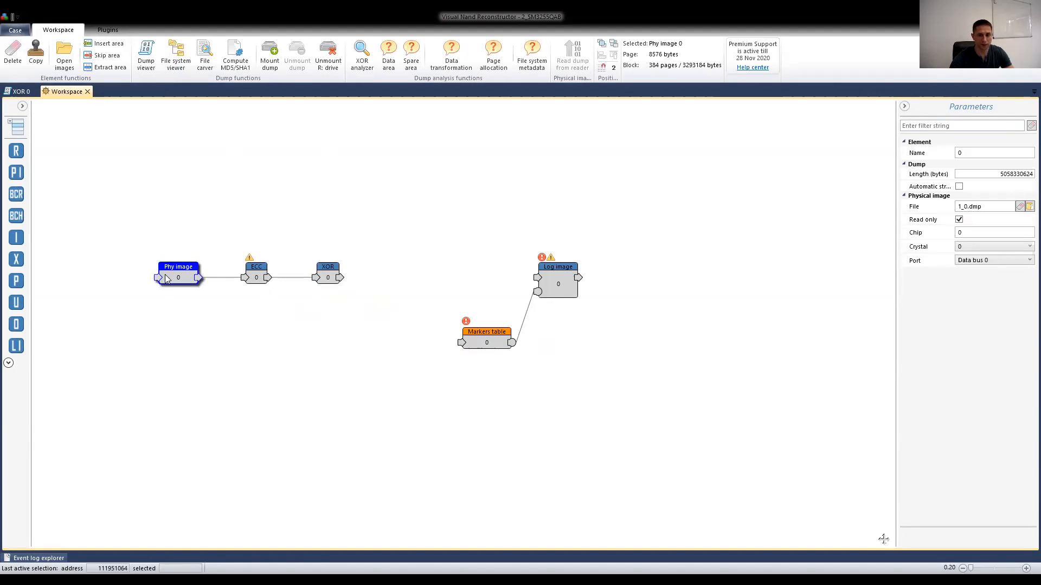
{"action": "double_click", "coordinate": [330, 277]}
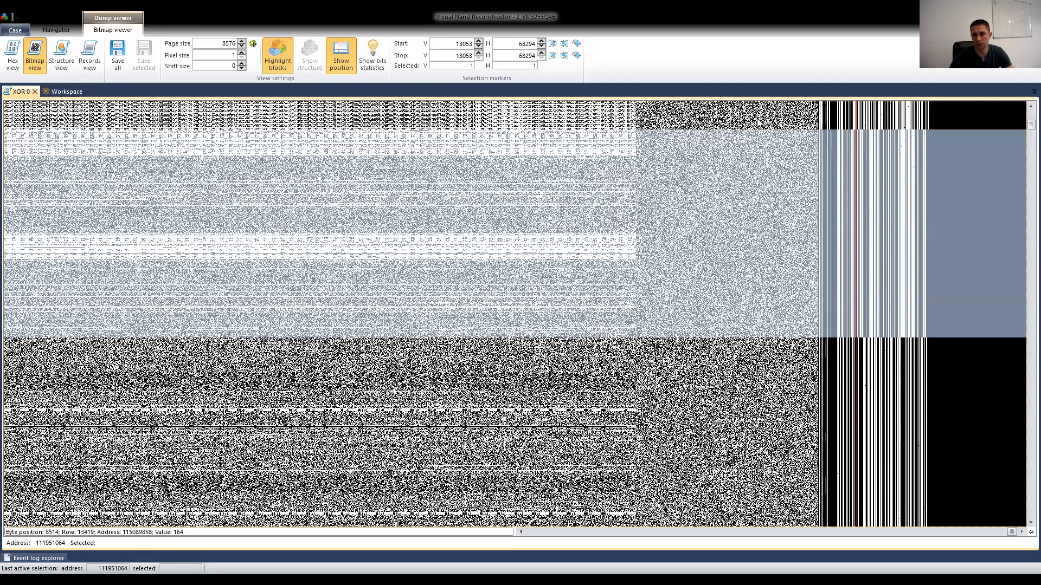
{"action": "left_click", "coordinate": [869, 120]}
{"action": "left_click", "coordinate": [849, 336]}
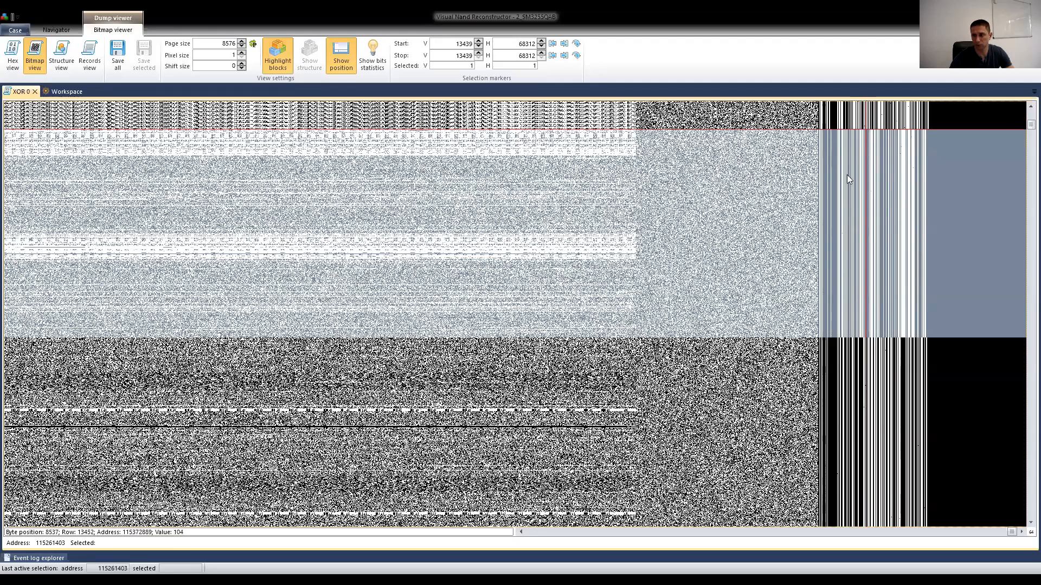
{"action": "left_click", "coordinate": [821, 129]}
{"action": "left_click", "coordinate": [844, 336]}
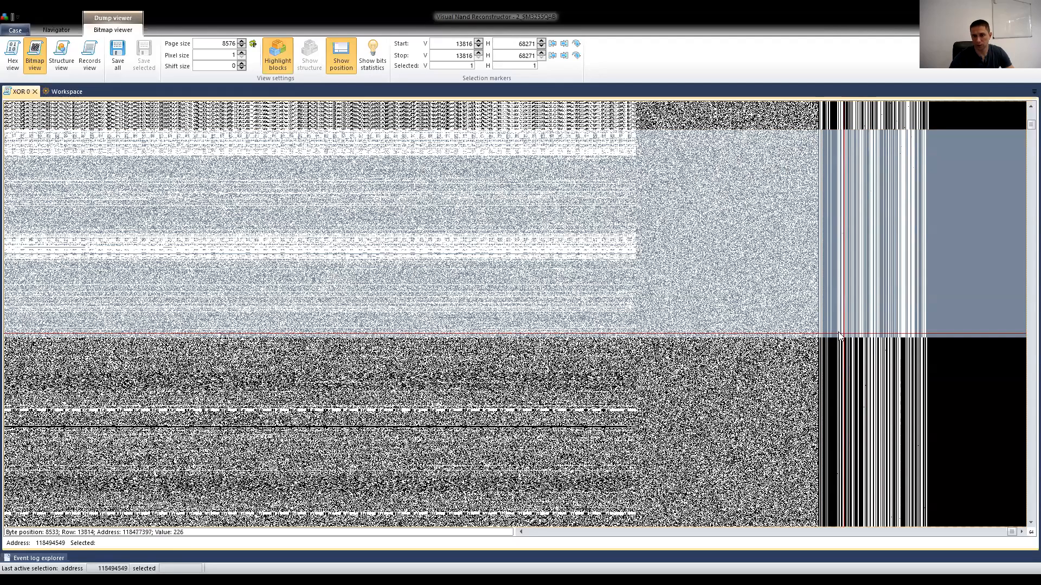
{"action": "left_click", "coordinate": [297, 49]}
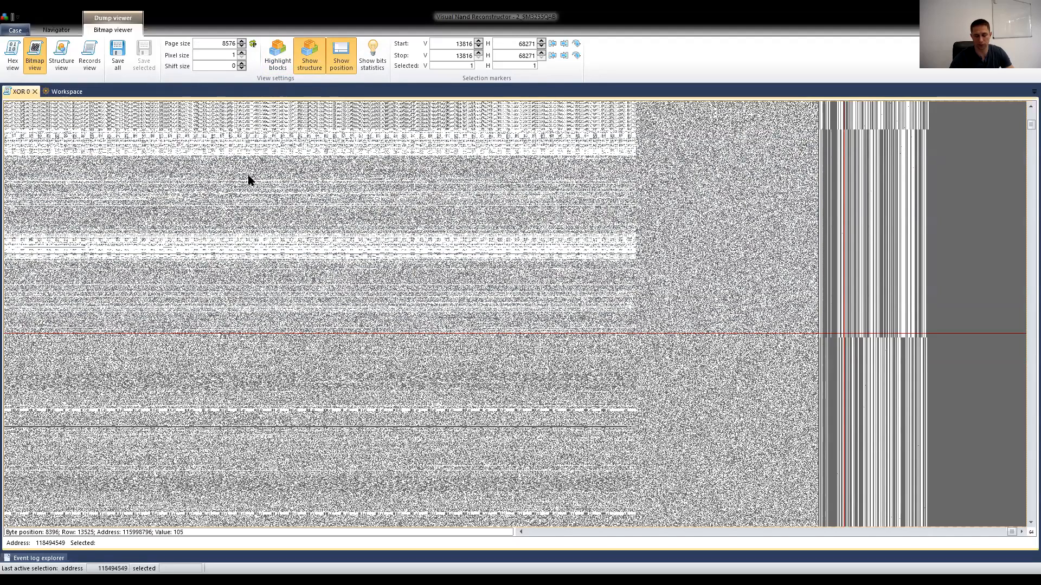
{"action": "left_click", "coordinate": [281, 60]}
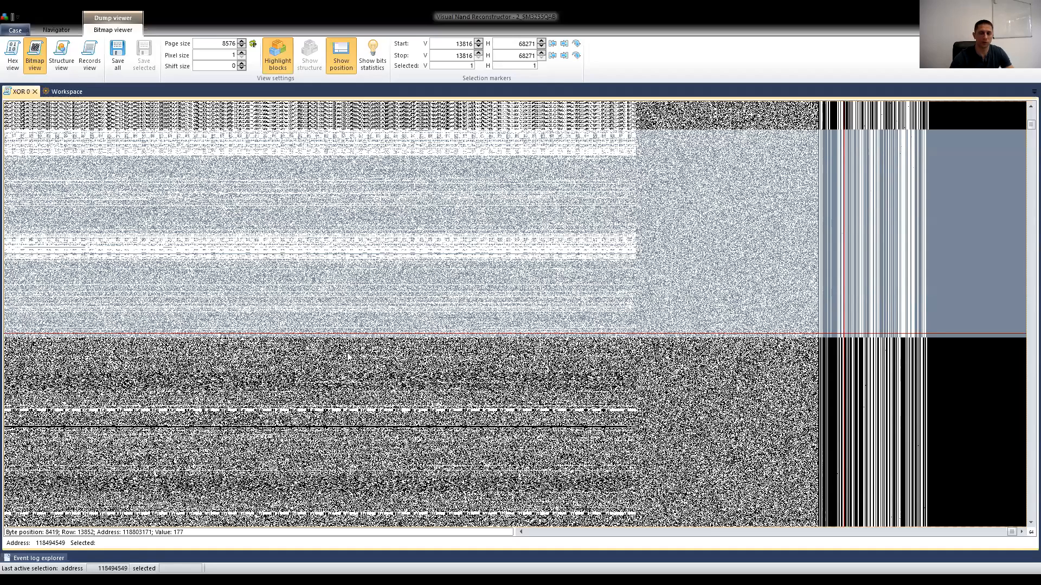
Return to the workspace, place a Reader element above the physical image and view the 29F32G08CFABA chip configuration without applying it
{"action": "left_click", "coordinate": [64, 92]}
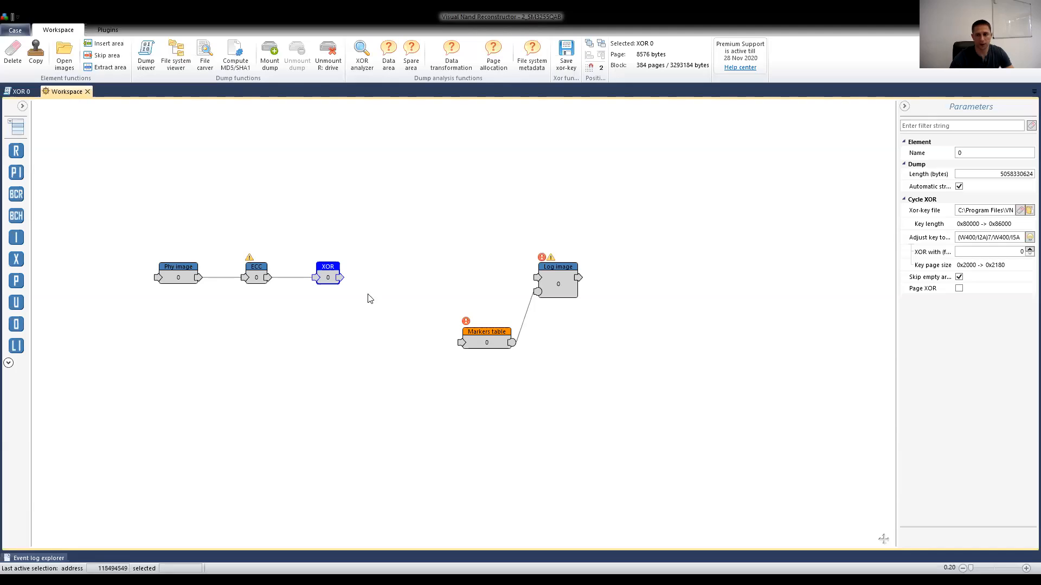
{"action": "left_click", "coordinate": [175, 286]}
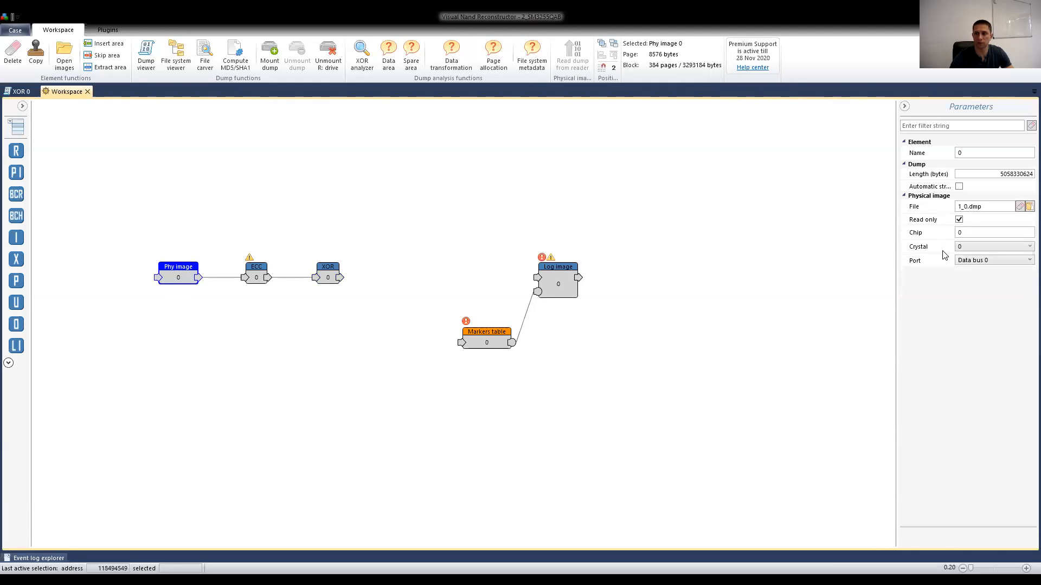
{"action": "left_click_drag", "start_coordinate": [17, 151], "coordinate": [137, 183]}
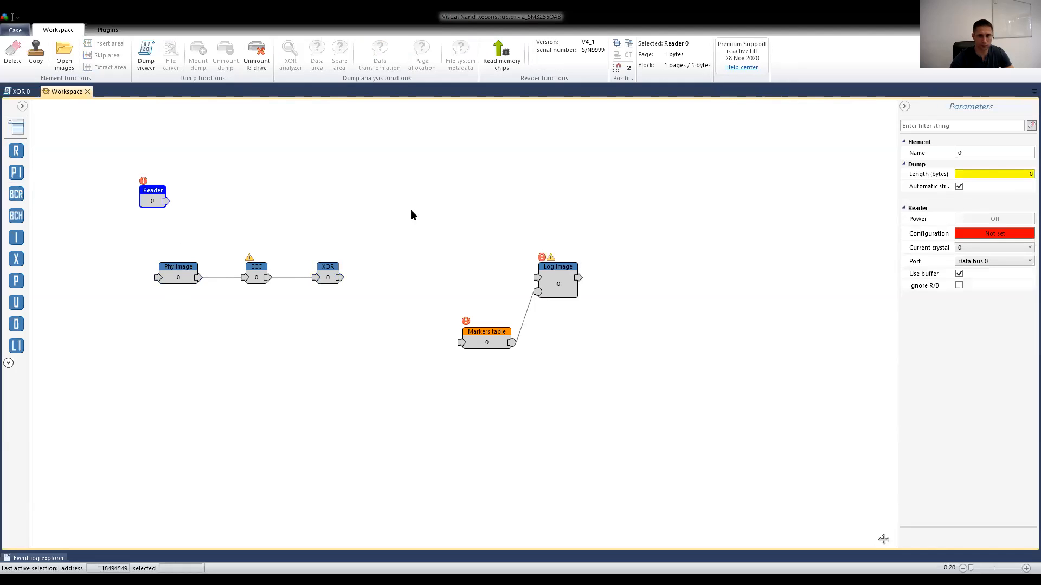
{"action": "left_click", "coordinate": [973, 235]}
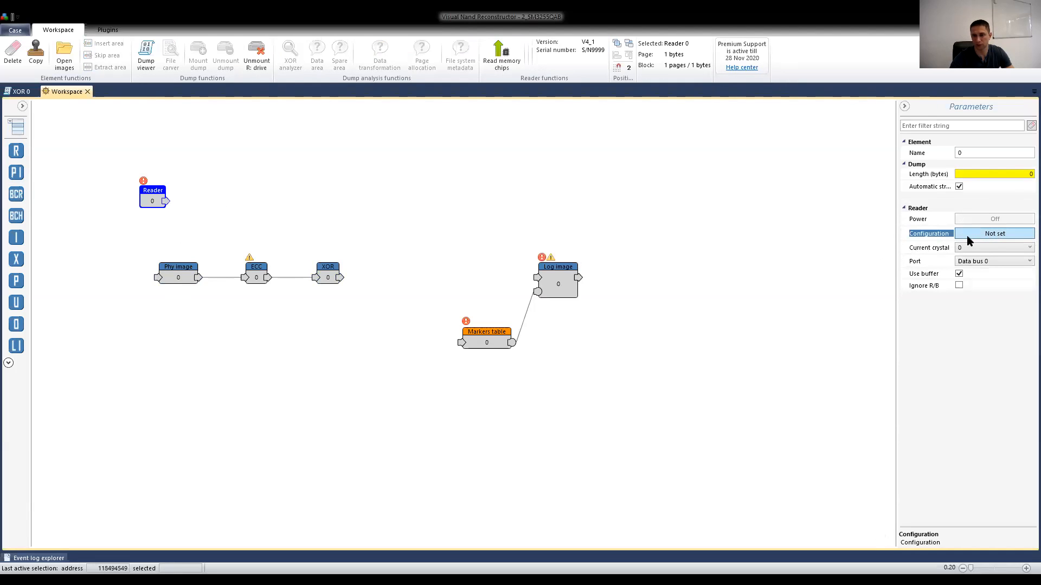
{"action": "left_click", "coordinate": [967, 236]}
{"action": "left_click", "coordinate": [559, 256]}
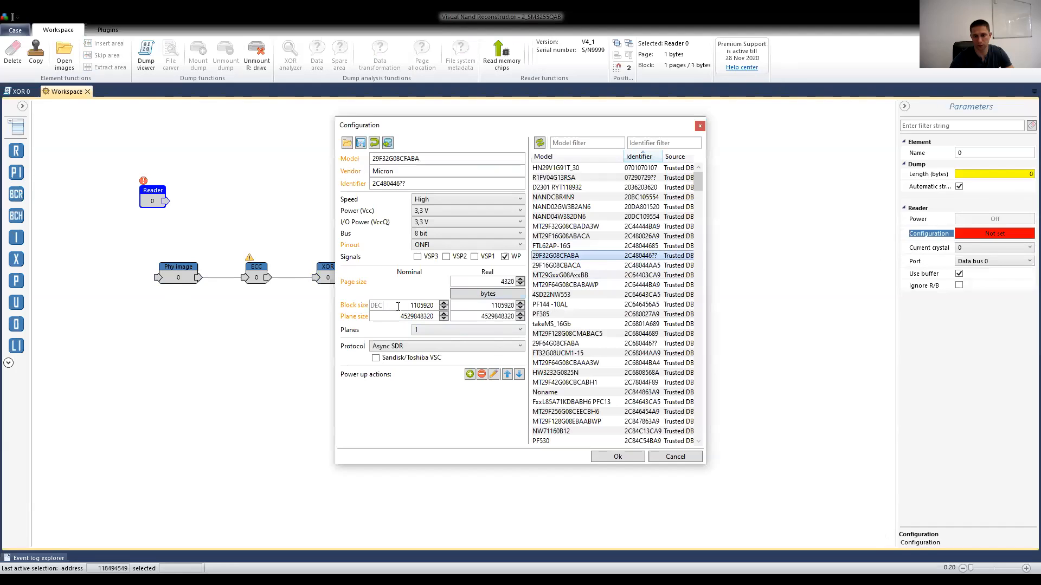
{"action": "left_click", "coordinate": [675, 457]}
{"action": "left_click_drag", "start_coordinate": [156, 195], "coordinate": [137, 217]}
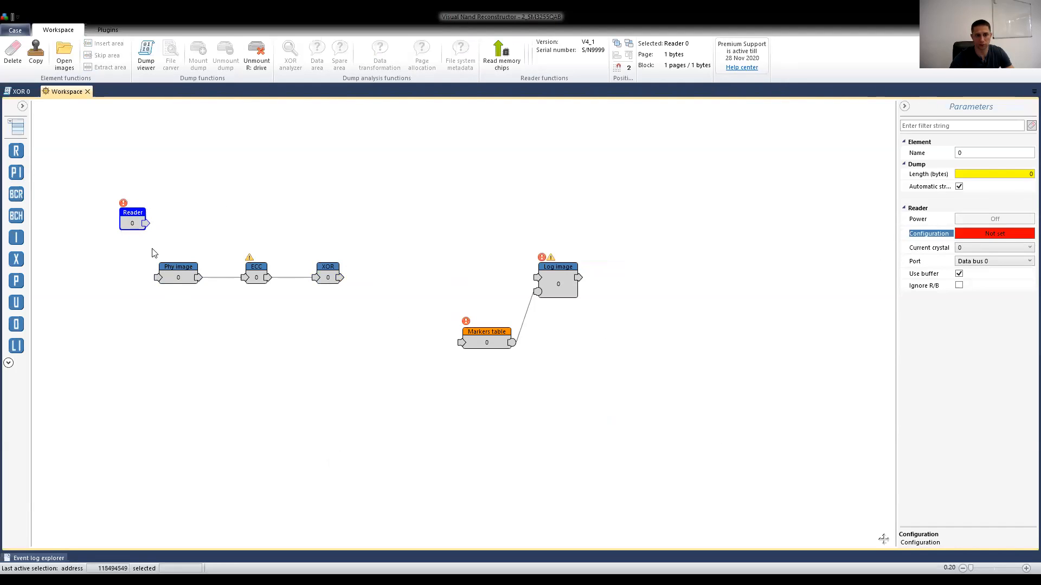
Glance through the physical image, ECC and XOR elements and delete the Reader element from the workspace
{"action": "left_click", "coordinate": [184, 282]}
{"action": "left_click", "coordinate": [262, 281]}
{"action": "left_click", "coordinate": [324, 272]}
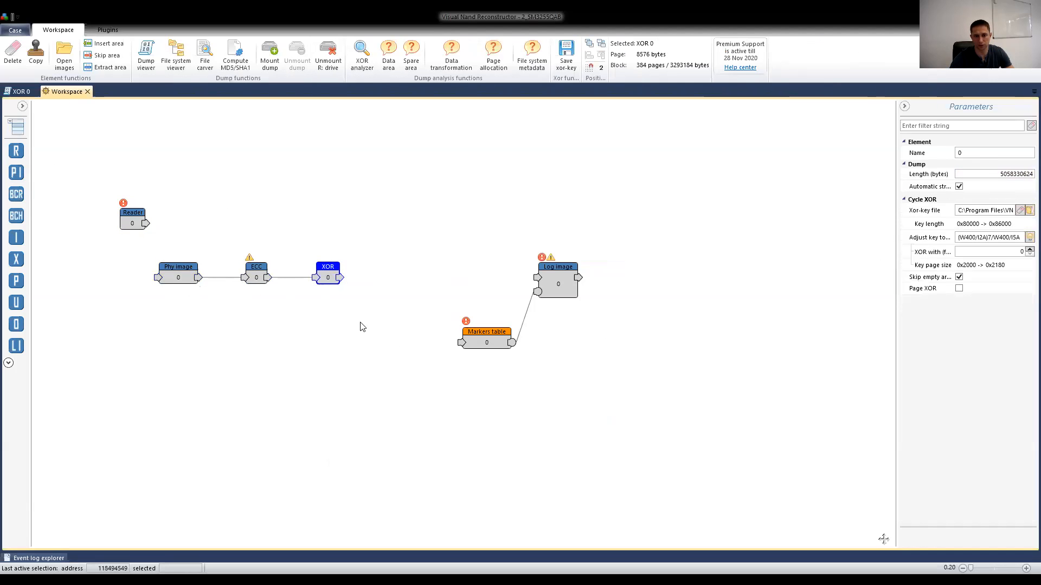
{"action": "left_click", "coordinate": [146, 225]}
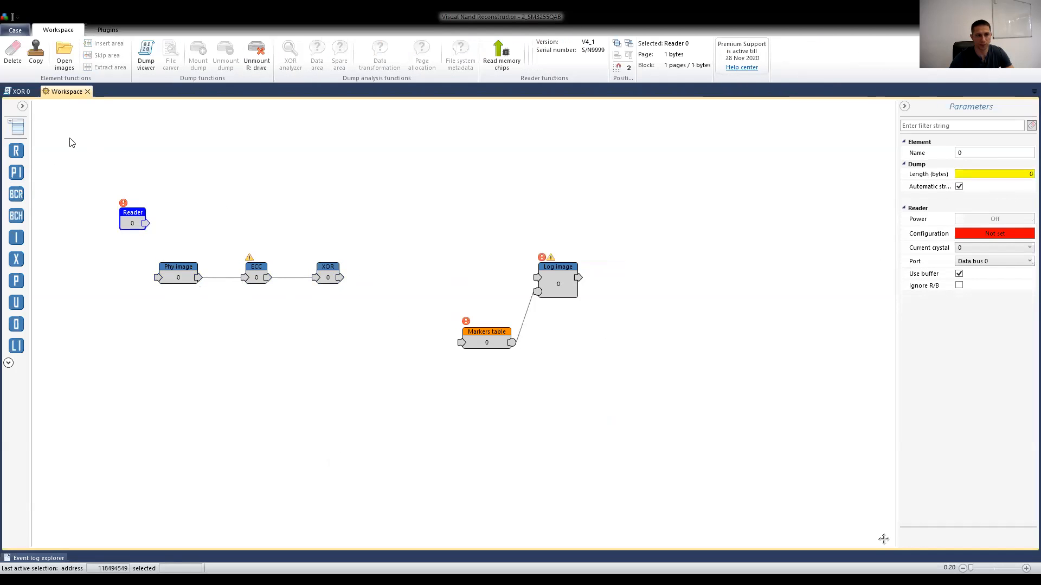
{"action": "left_click", "coordinate": [13, 54]}
{"action": "left_click", "coordinate": [553, 324]}
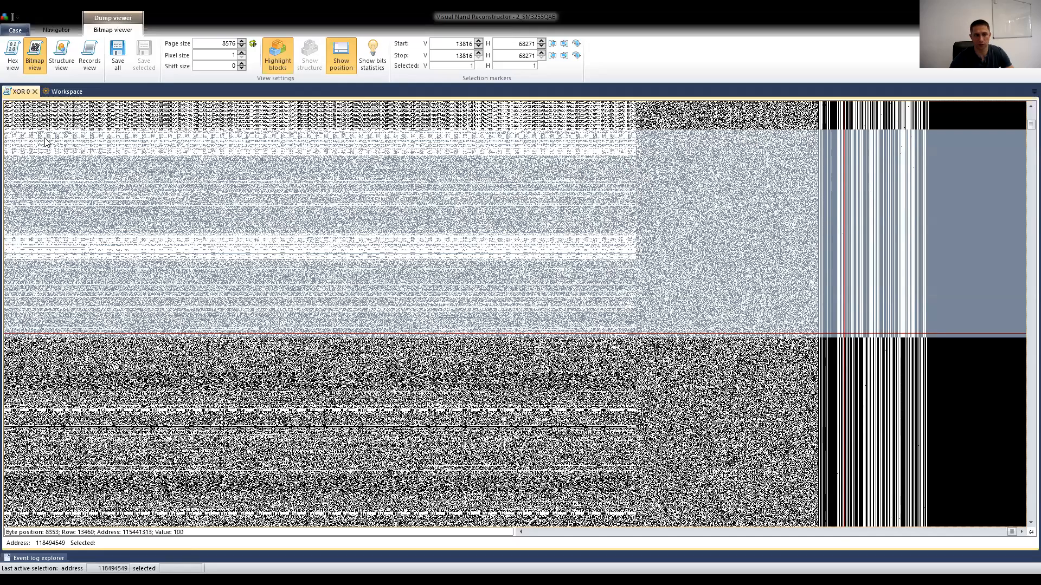
Close the XOR dump and open the physical image's dump with its structure view
{"action": "left_click", "coordinate": [34, 91]}
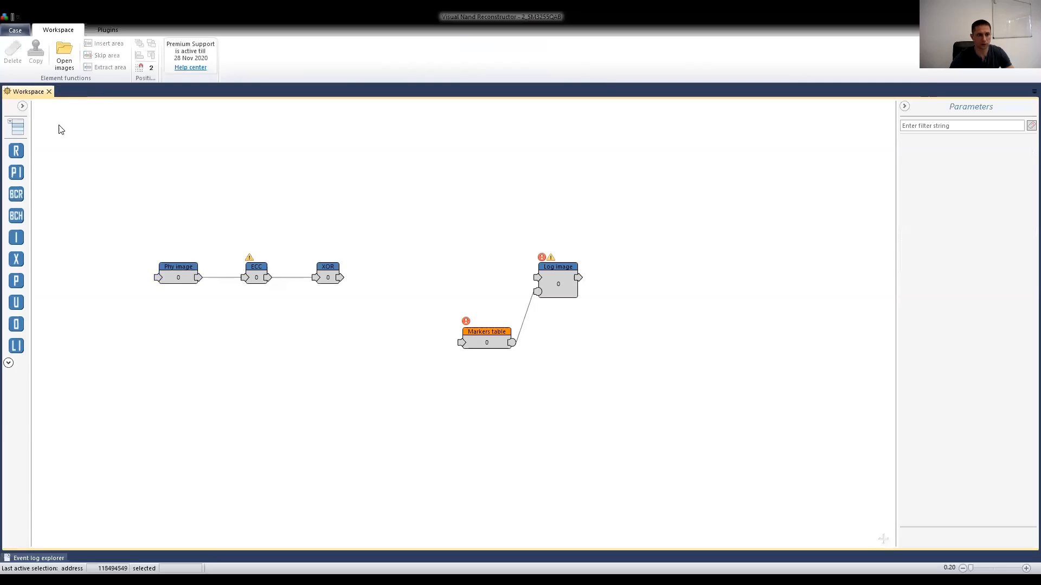
{"action": "left_click", "coordinate": [331, 276]}
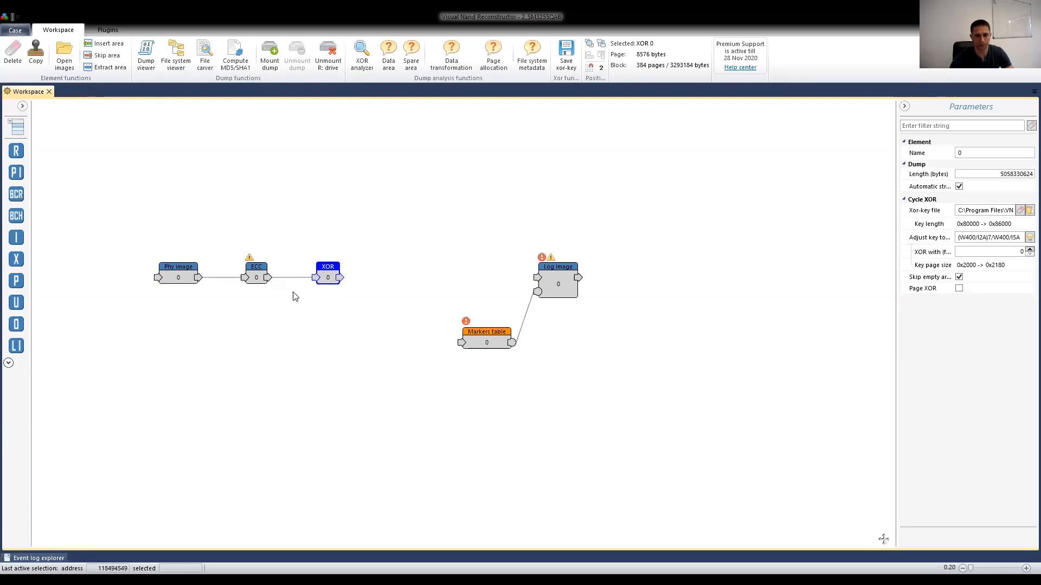
{"action": "double_click", "coordinate": [174, 275]}
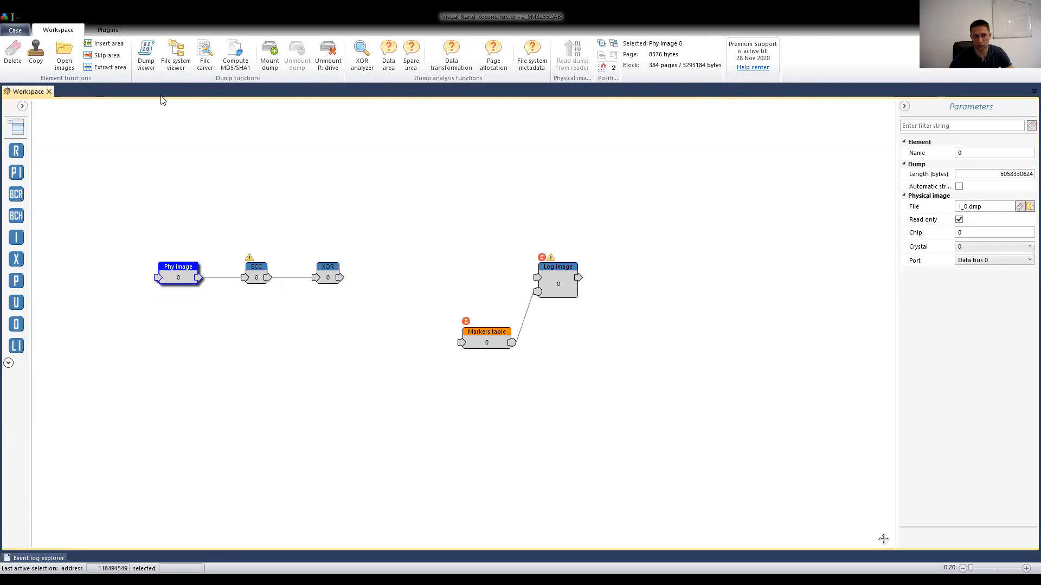
{"action": "left_click", "coordinate": [73, 63]}
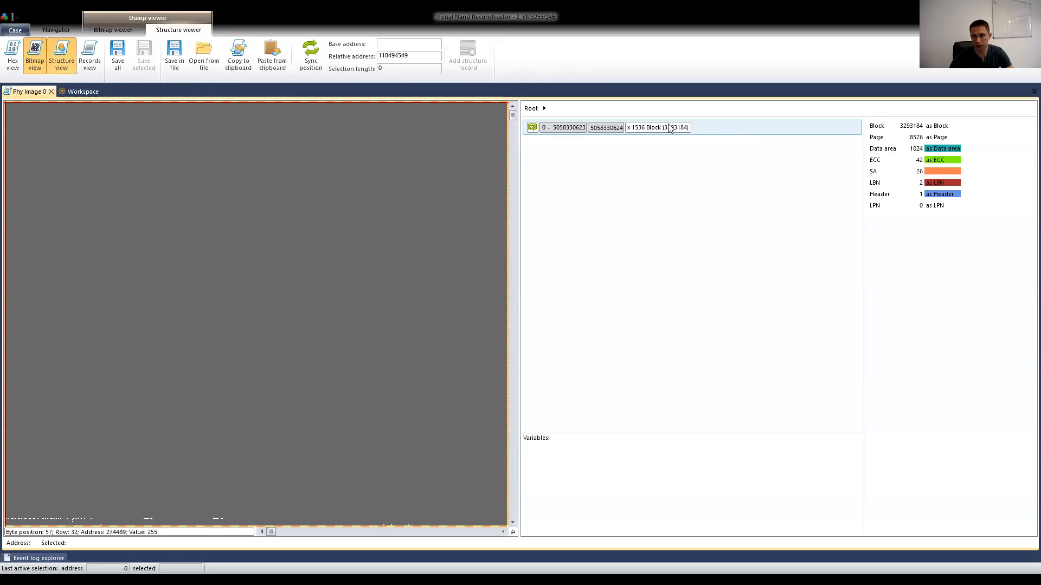
Set the length of the physical image's Block structure to 1646592
{"action": "right_click", "coordinate": [914, 126]}
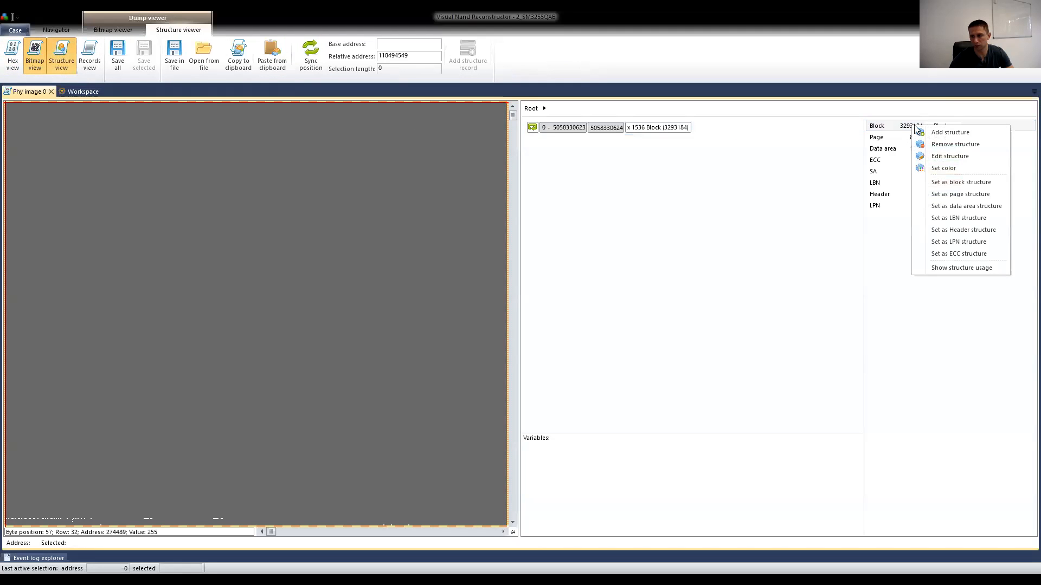
{"action": "left_click", "coordinate": [949, 156]}
{"action": "double_click", "coordinate": [560, 299]}
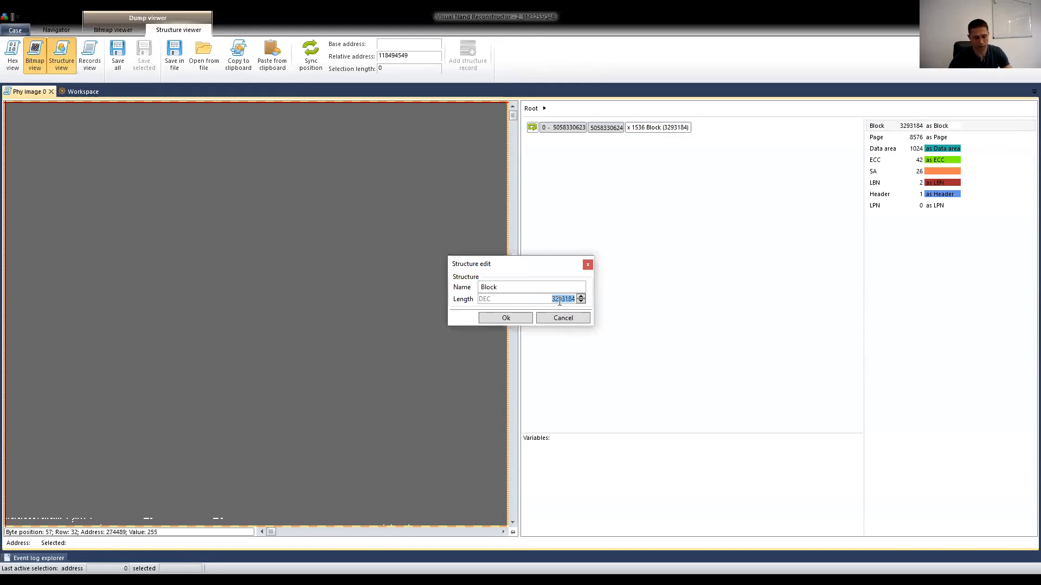
{"action": "left_click", "coordinate": [311, 363]}
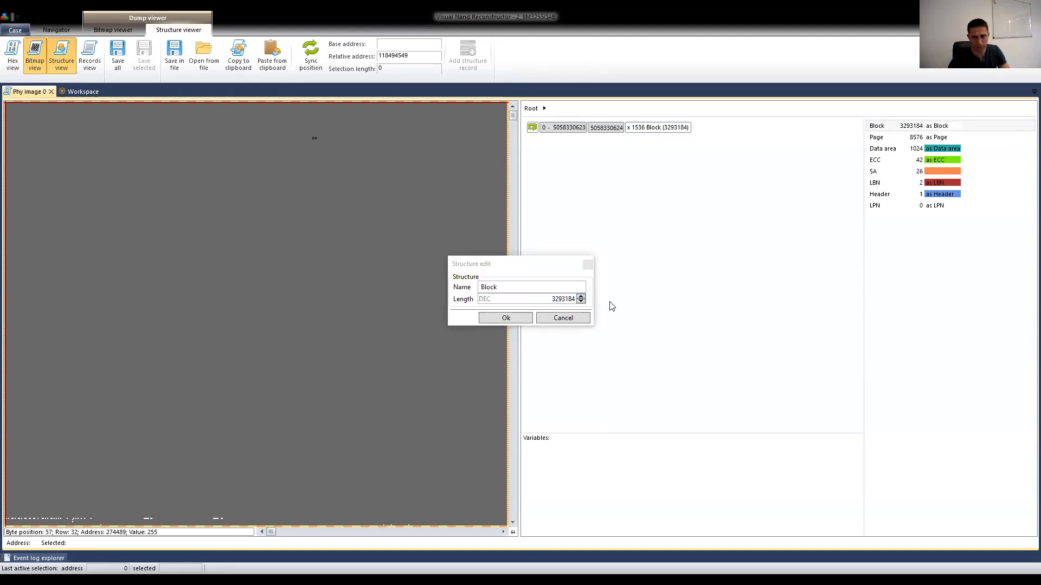
{"action": "double_click", "coordinate": [567, 299]}
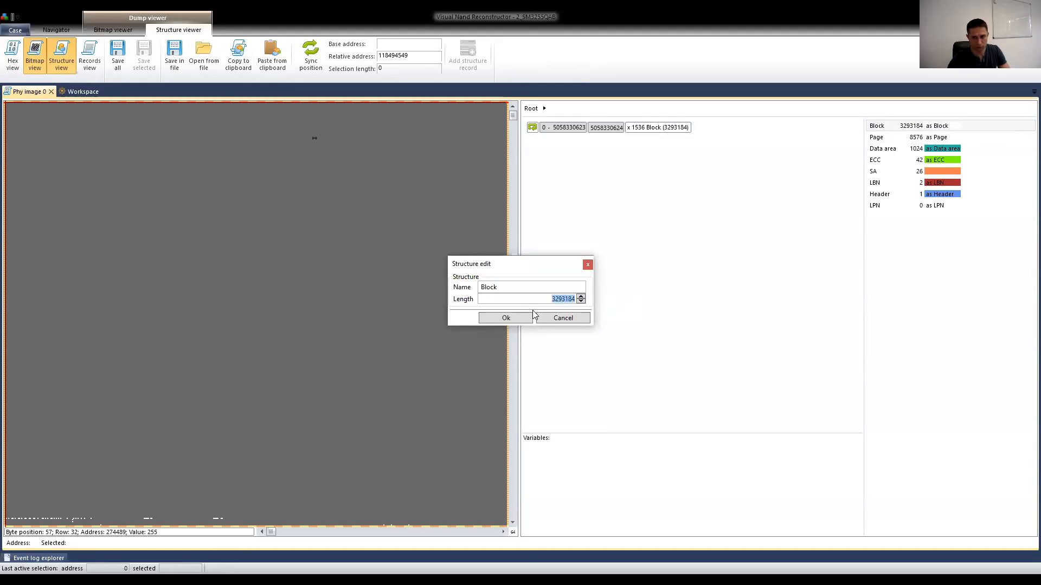
{"action": "type", "text": "1646592"}
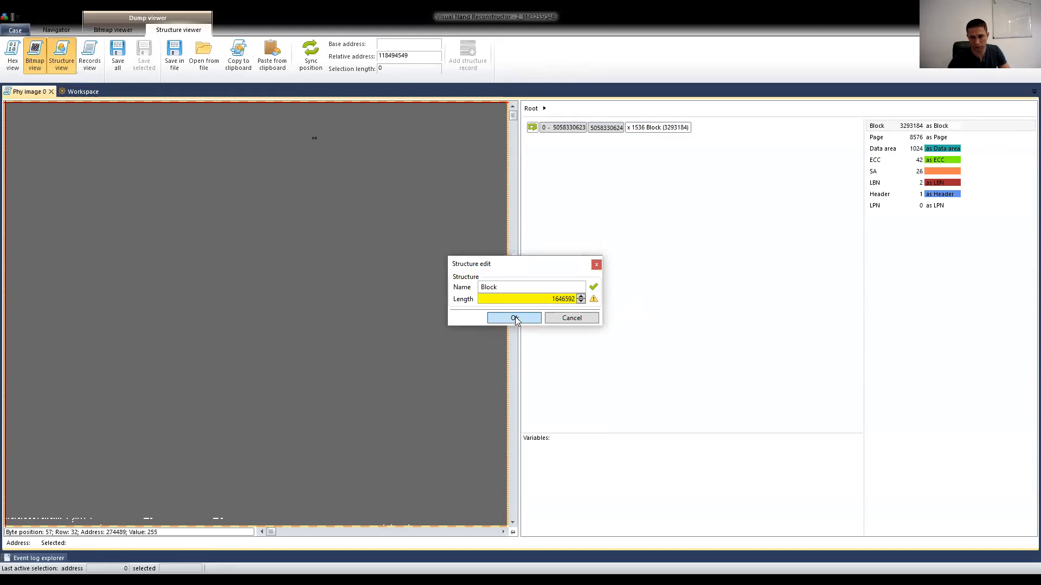
{"action": "left_click", "coordinate": [515, 318]}
{"action": "left_click", "coordinate": [593, 323]}
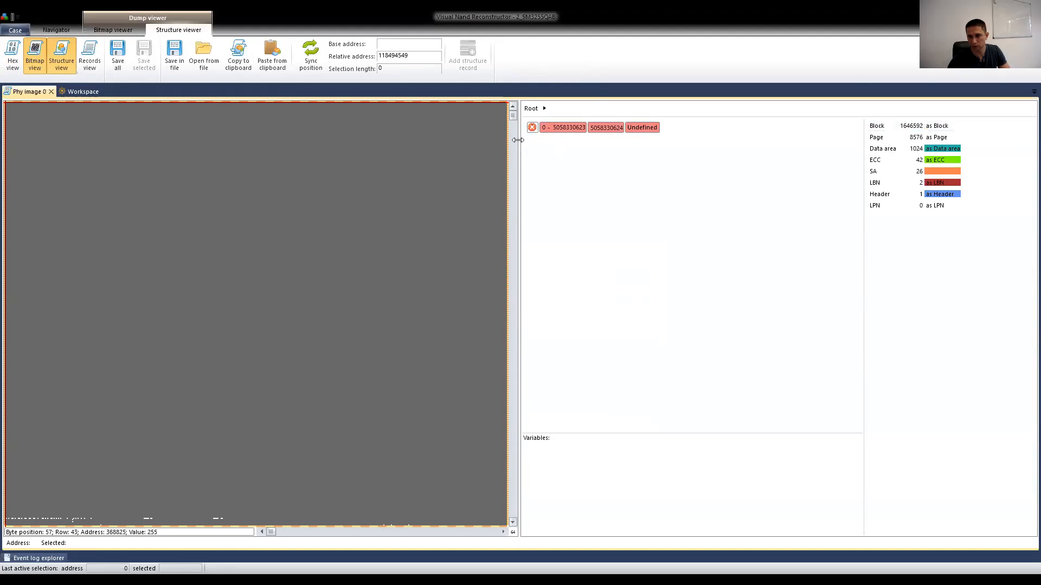
Assign the Block structure to the undefined root record covering the whole dump and close the physical image view
{"action": "double_click", "coordinate": [572, 132]}
{"action": "left_click", "coordinate": [585, 260]}
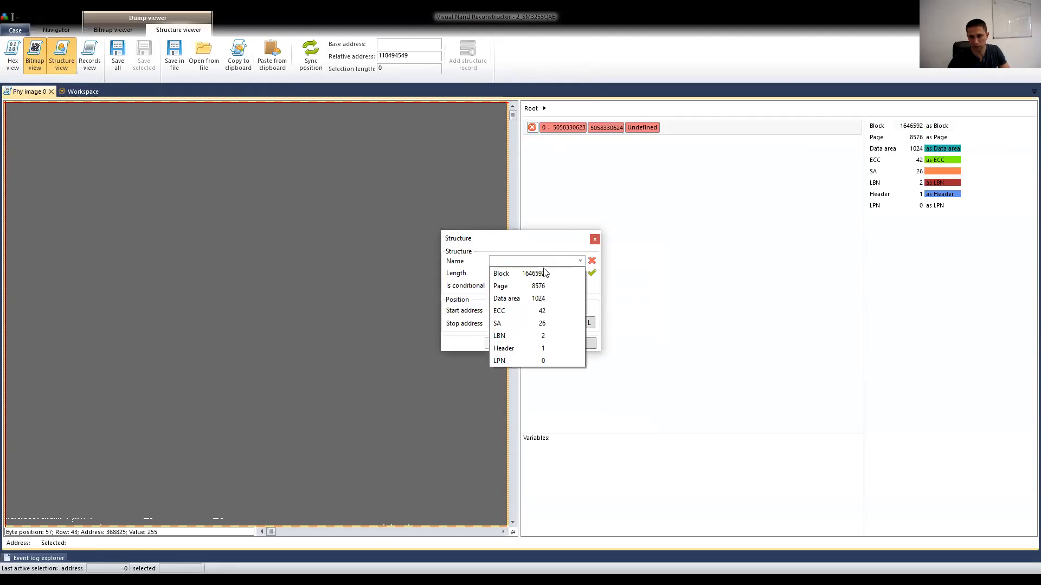
{"action": "left_click", "coordinate": [537, 271]}
{"action": "left_click", "coordinate": [522, 345]}
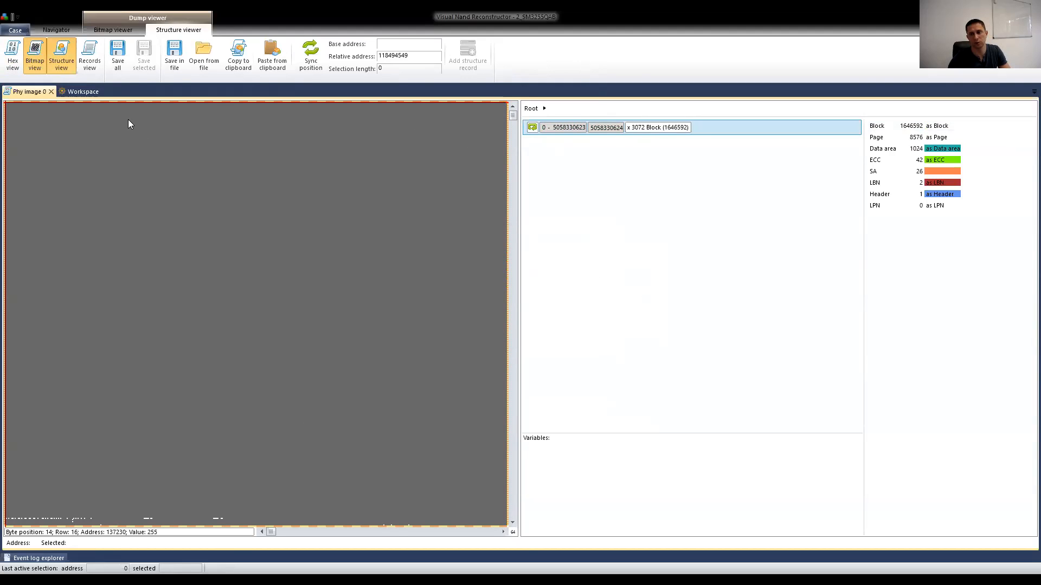
{"action": "left_click", "coordinate": [52, 92]}
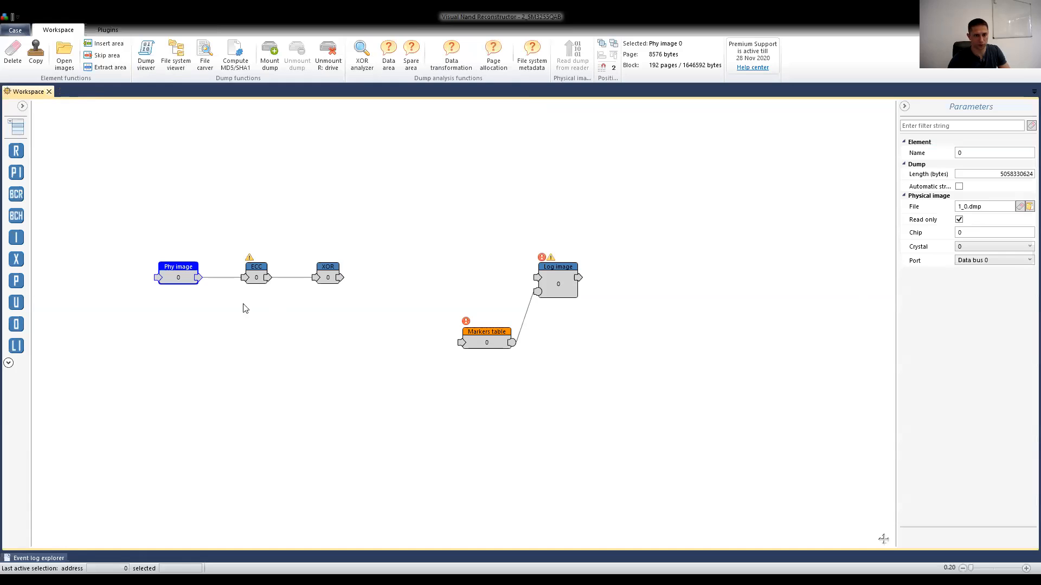
Open the XOR element's dump in the bitmap view and examine the spare area at the page ends in a data-filled region
{"action": "left_click", "coordinate": [330, 280]}
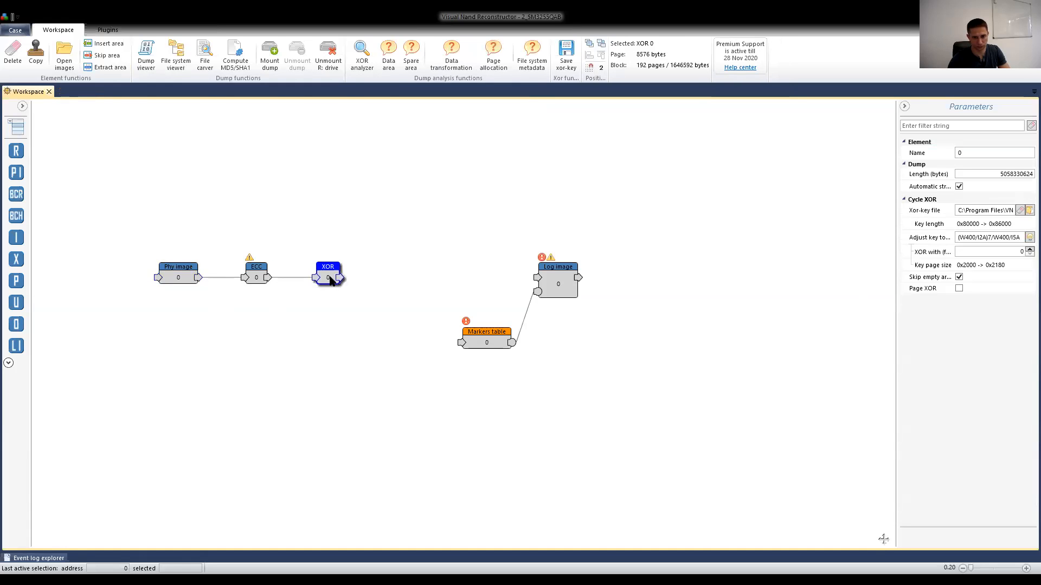
{"action": "double_click", "coordinate": [322, 271]}
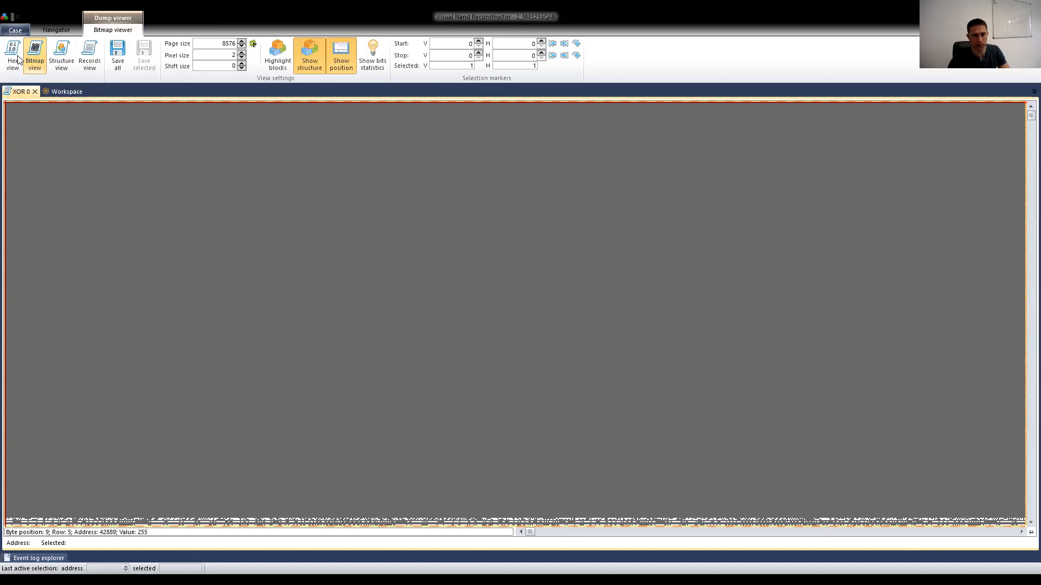
{"action": "left_click_drag", "start_coordinate": [1029, 114], "coordinate": [1024, 195]}
{"action": "left_click", "coordinate": [569, 418]}
{"action": "scroll", "coordinate": [512, 464], "scroll_direction": "down", "scroll_amount": 1}
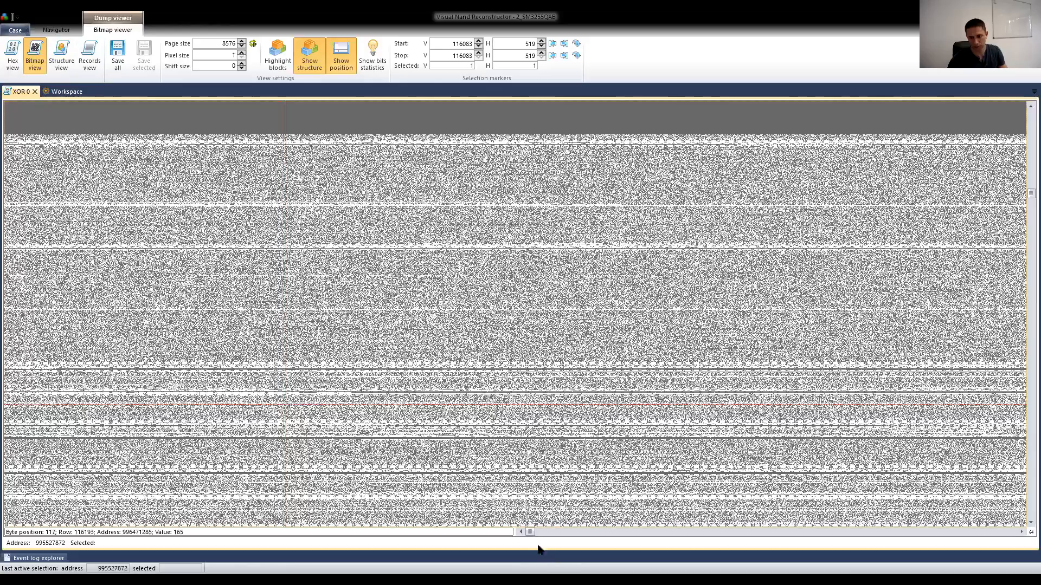
{"action": "mouse_move", "coordinate": [529, 532]}
{"action": "left_mouse_down"}
{"action": "mouse_move", "coordinate": [1018, 546]}
{"action": "mouse_move", "coordinate": [1023, 534]}
{"action": "left_mouse_up"}
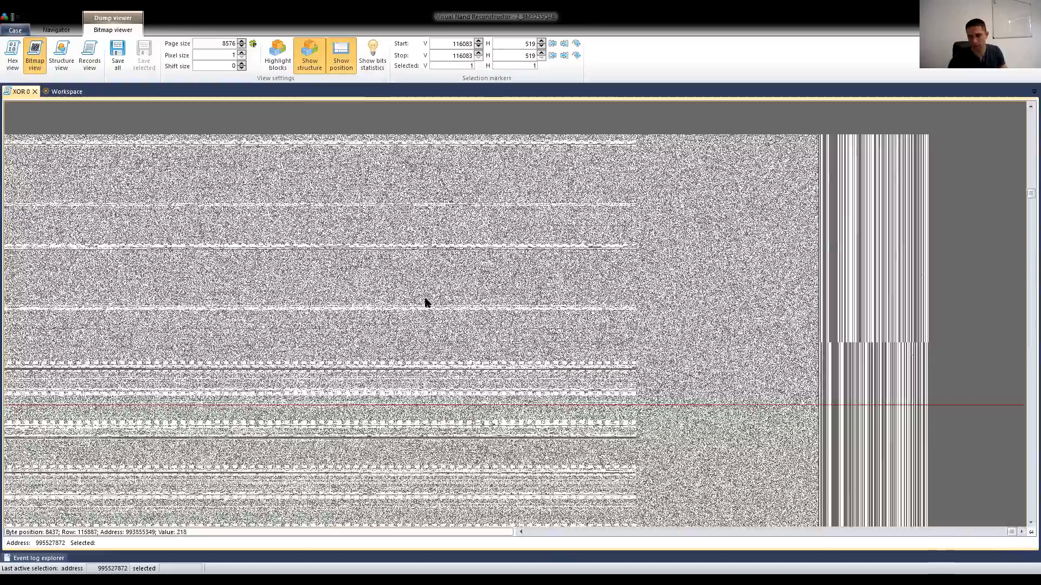
{"action": "scroll", "coordinate": [425, 298], "scroll_direction": "down", "scroll_amount": 3}
Turn on block highlighting and inspect the block borders up close against the spare-area patterns
{"action": "left_click", "coordinate": [281, 63]}
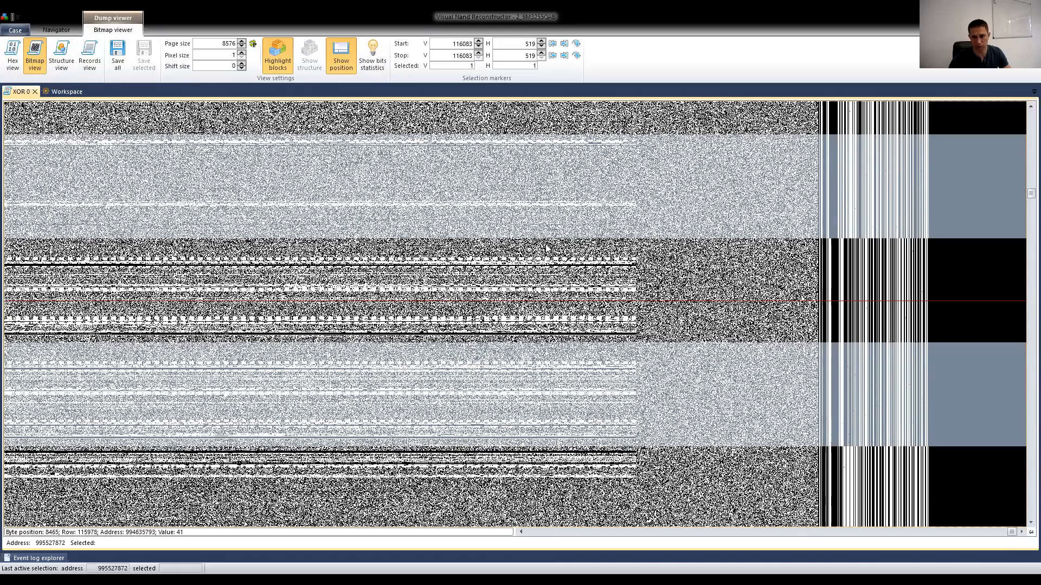
{"action": "scroll", "coordinate": [432, 370], "scroll_direction": "down", "scroll_amount": 5}
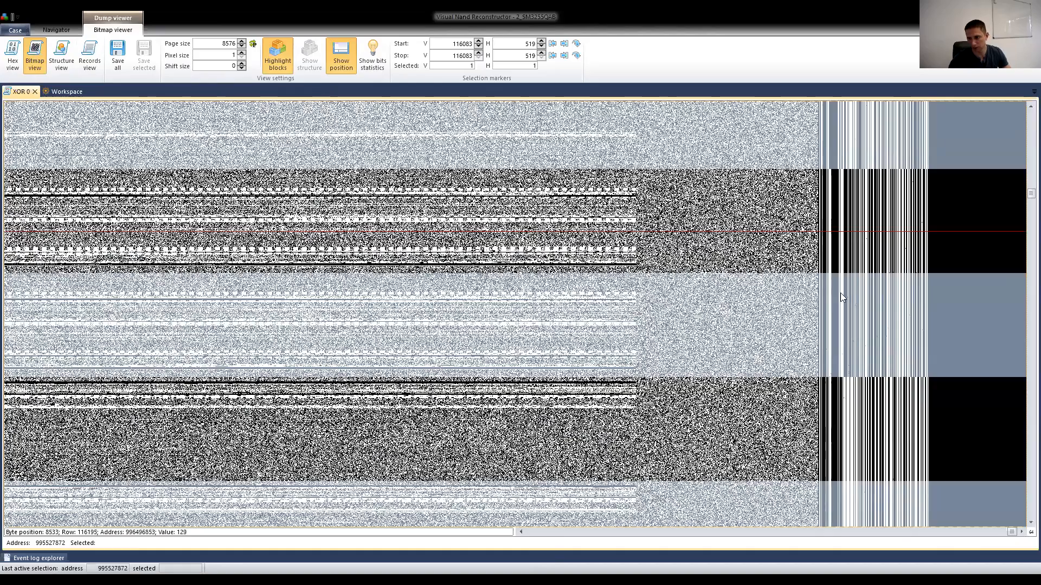
{"action": "scroll", "coordinate": [840, 293], "scroll_direction": "up", "scroll_amount": 3}
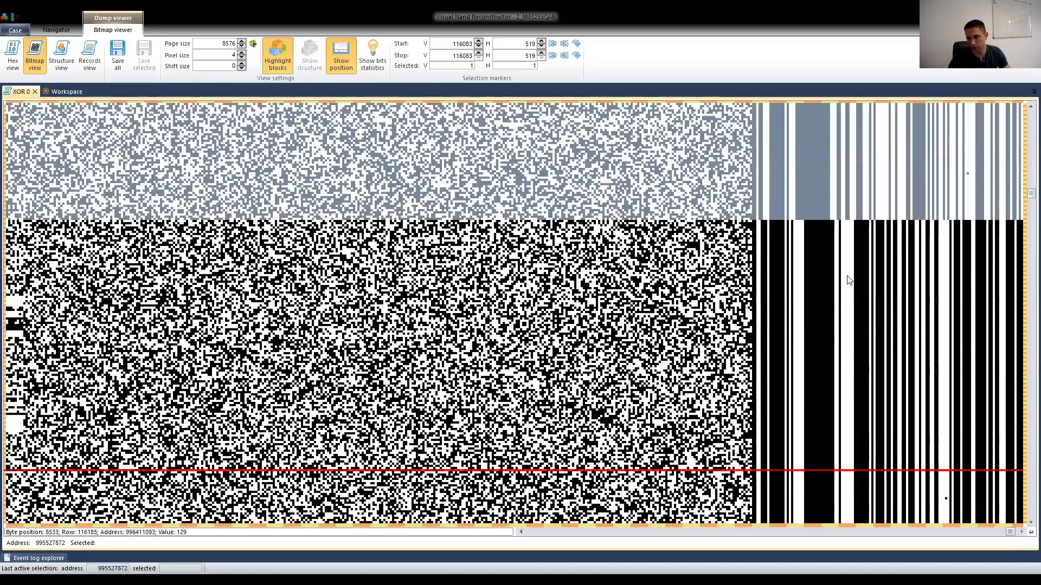
Measure the row span of the two neighbouring blocks sharing one spare-area pattern in the XOR bitmap, and close that view
{"action": "scroll", "coordinate": [846, 271], "scroll_direction": "down", "scroll_amount": 1}
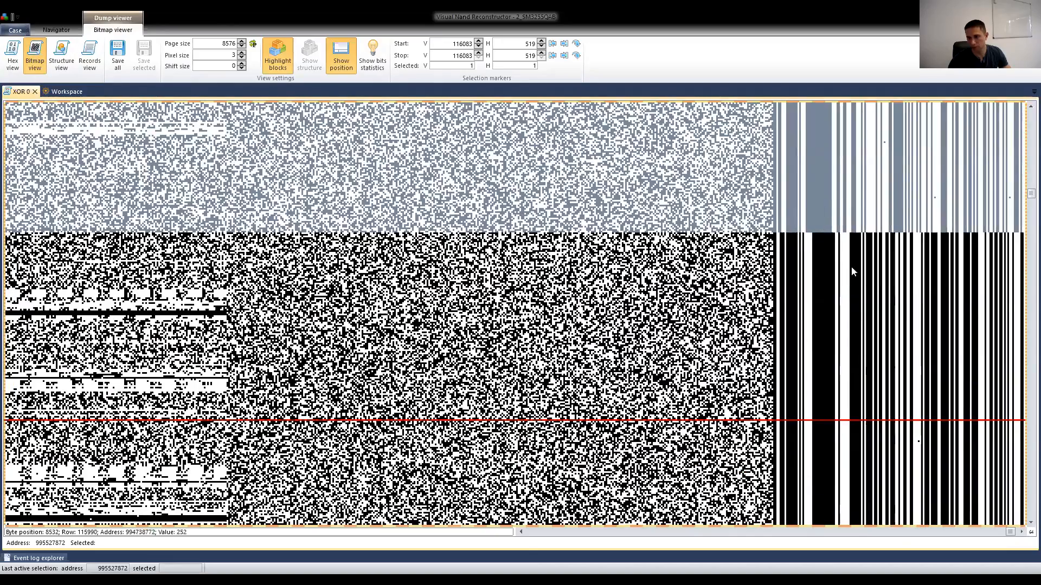
{"action": "left_click", "coordinate": [794, 233]}
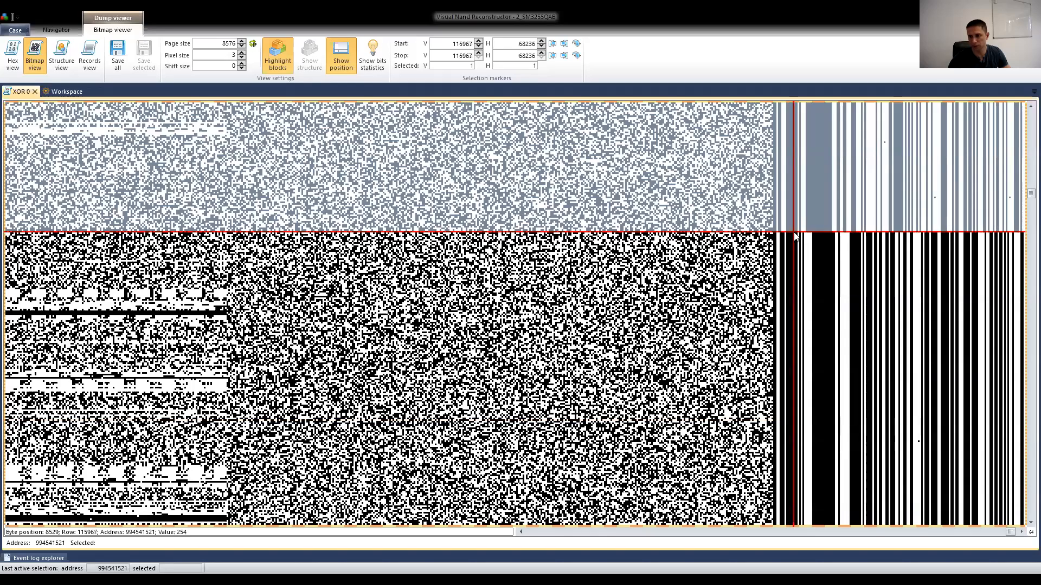
{"action": "left_click", "coordinate": [810, 233]}
{"action": "scroll", "coordinate": [810, 233], "scroll_direction": "down", "scroll_amount": 4}
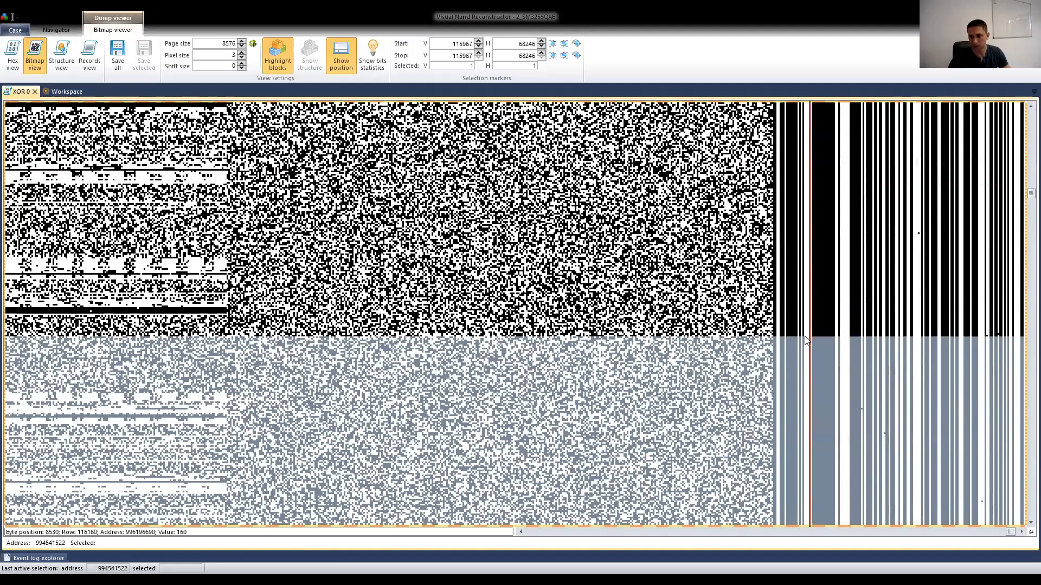
{"action": "scroll", "coordinate": [805, 341], "scroll_direction": "down", "scroll_amount": 4}
{"action": "left_click", "coordinate": [809, 444], "text": "shift"}
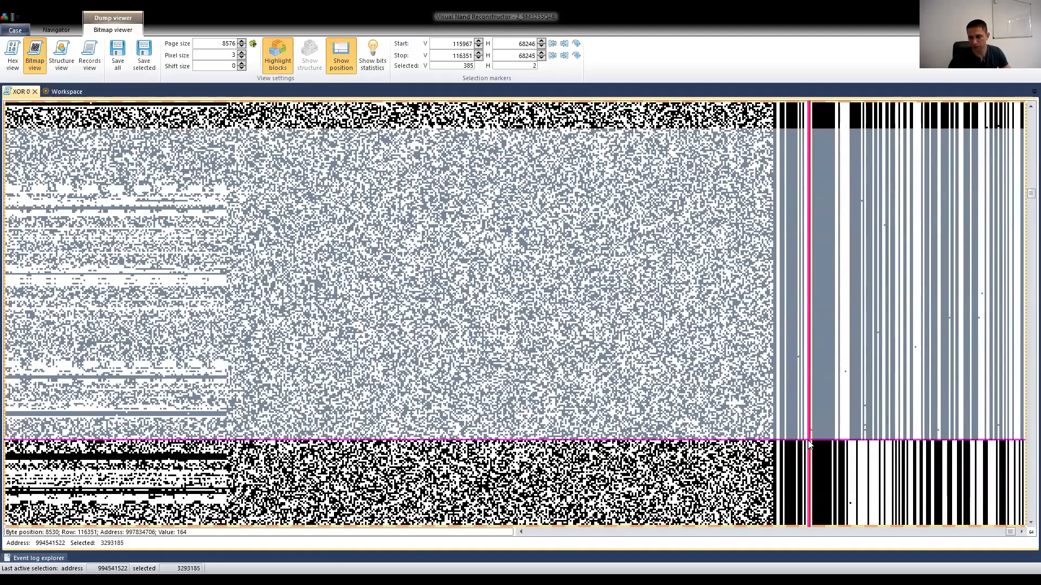
{"action": "scroll", "coordinate": [684, 343], "scroll_direction": "down", "scroll_amount": 2}
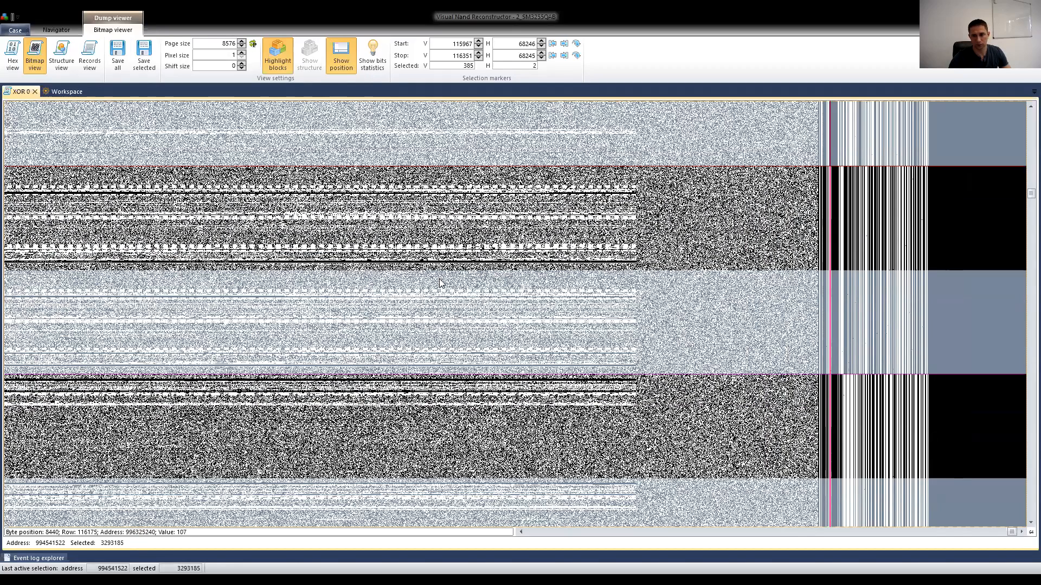
{"action": "left_click", "coordinate": [36, 92]}
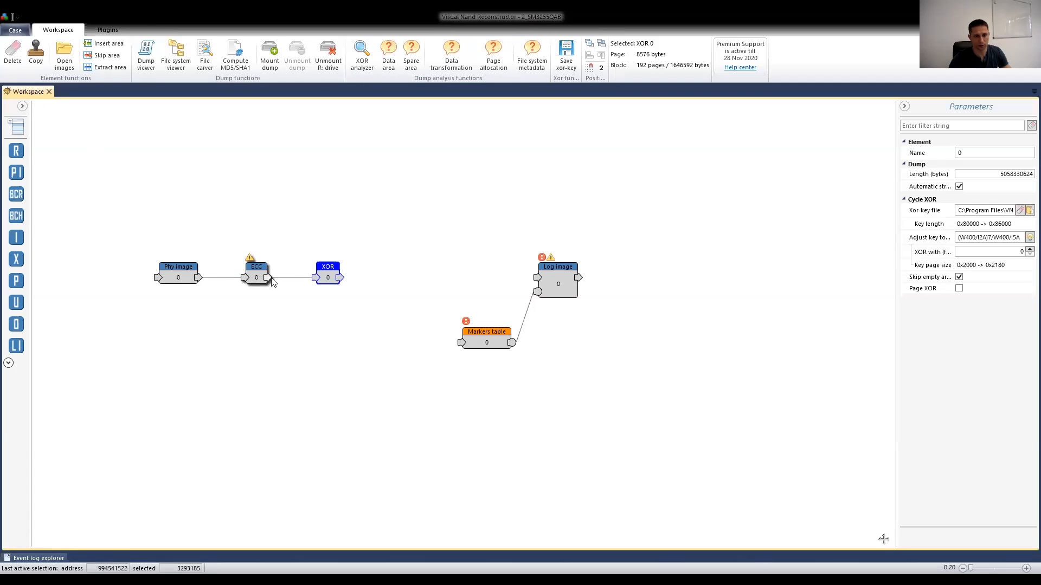
Open the physical image's structure view and set the length of the Block structure to 3293184
{"action": "double_click", "coordinate": [176, 277]}
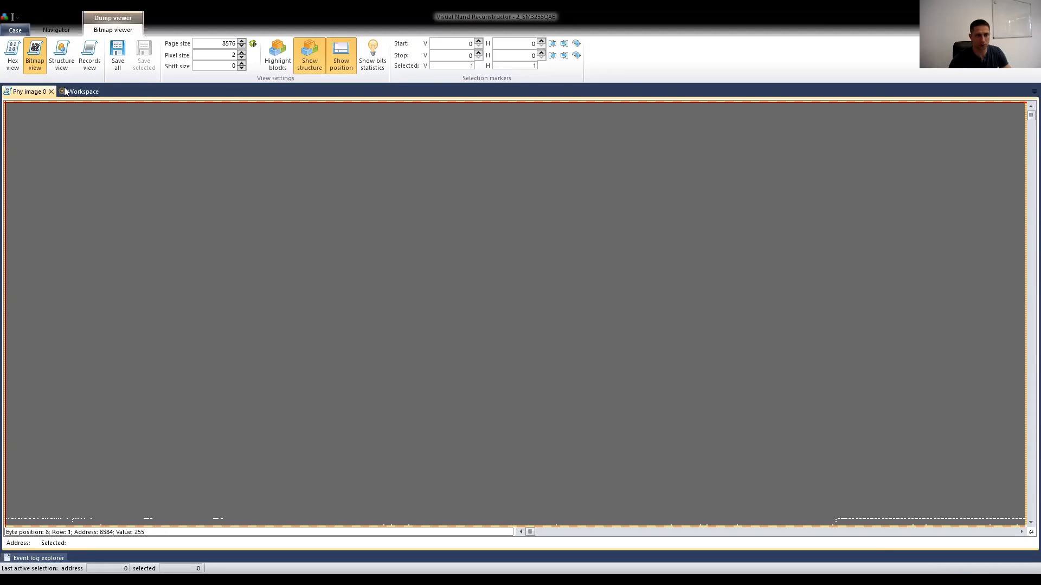
{"action": "left_click", "coordinate": [61, 54]}
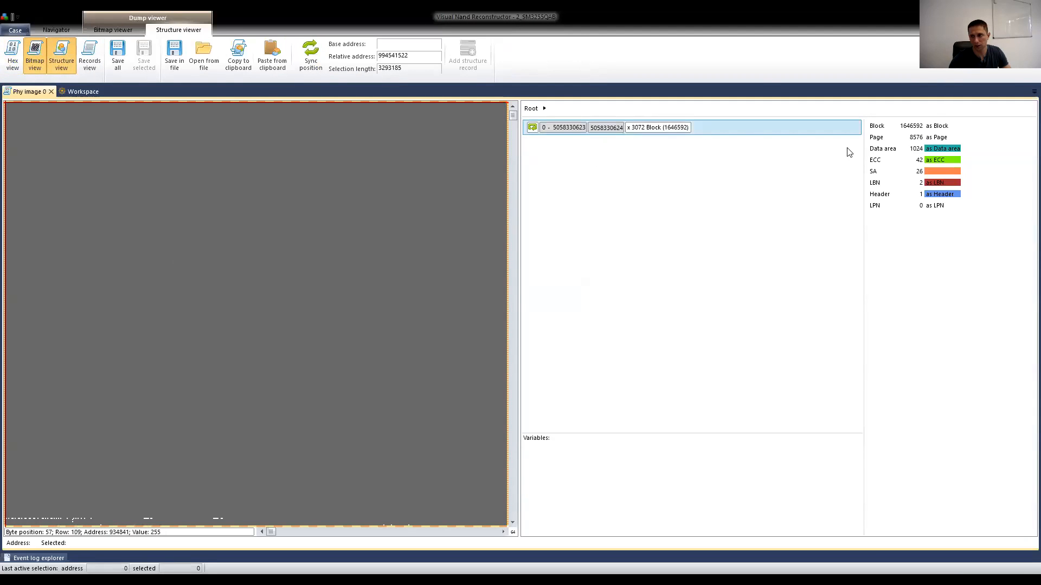
{"action": "right_click", "coordinate": [909, 131]}
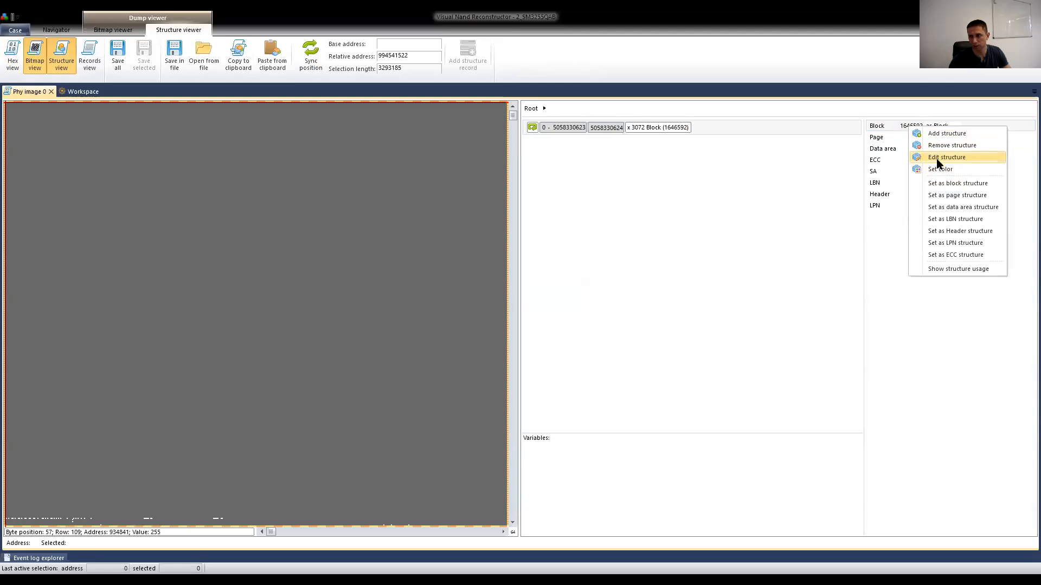
{"action": "left_click", "coordinate": [940, 158]}
{"action": "double_click", "coordinate": [565, 299]}
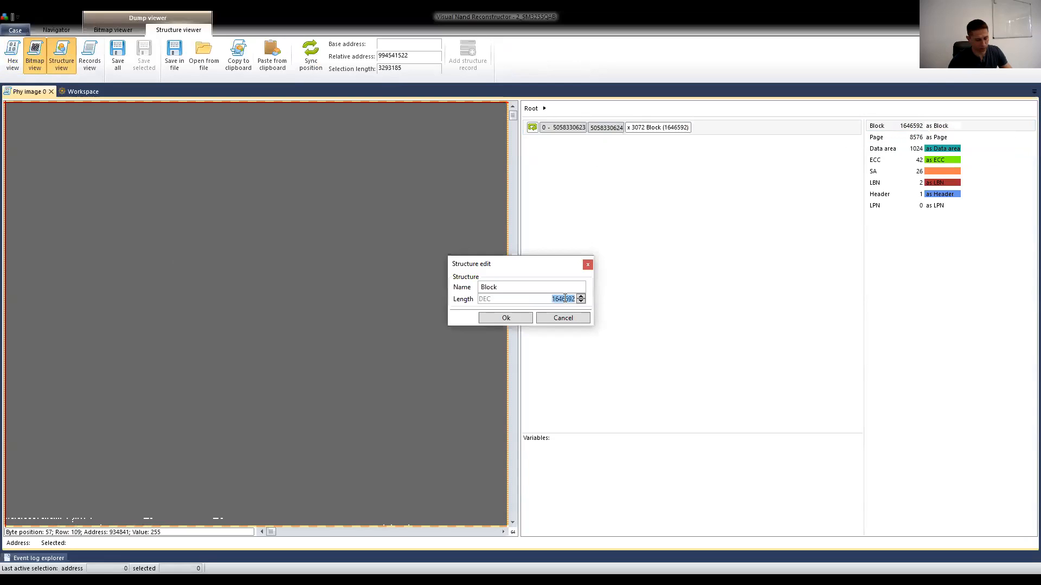
{"action": "left_click", "coordinate": [564, 298]}
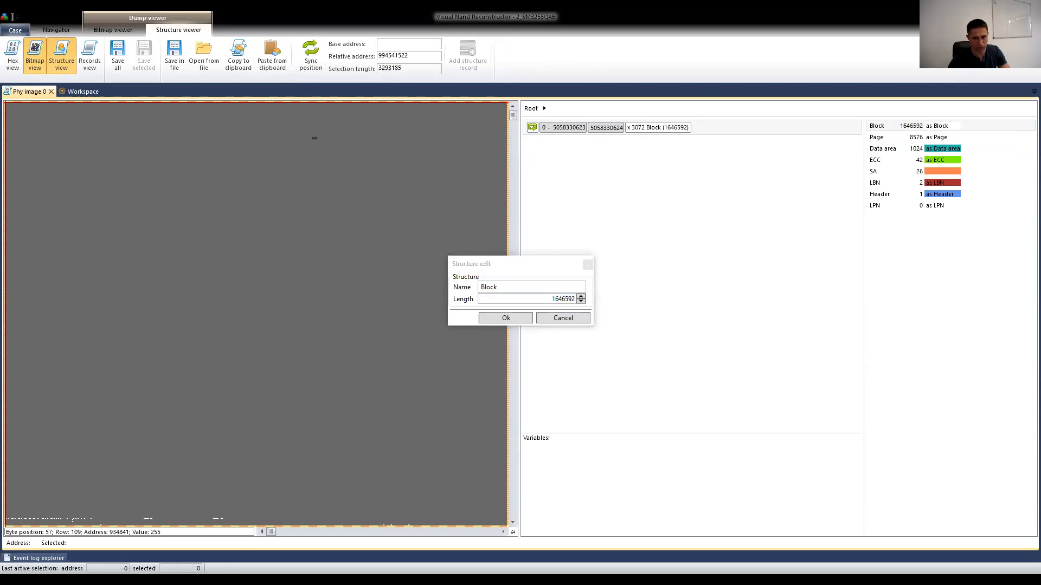
{"action": "left_click", "coordinate": [484, 299]}
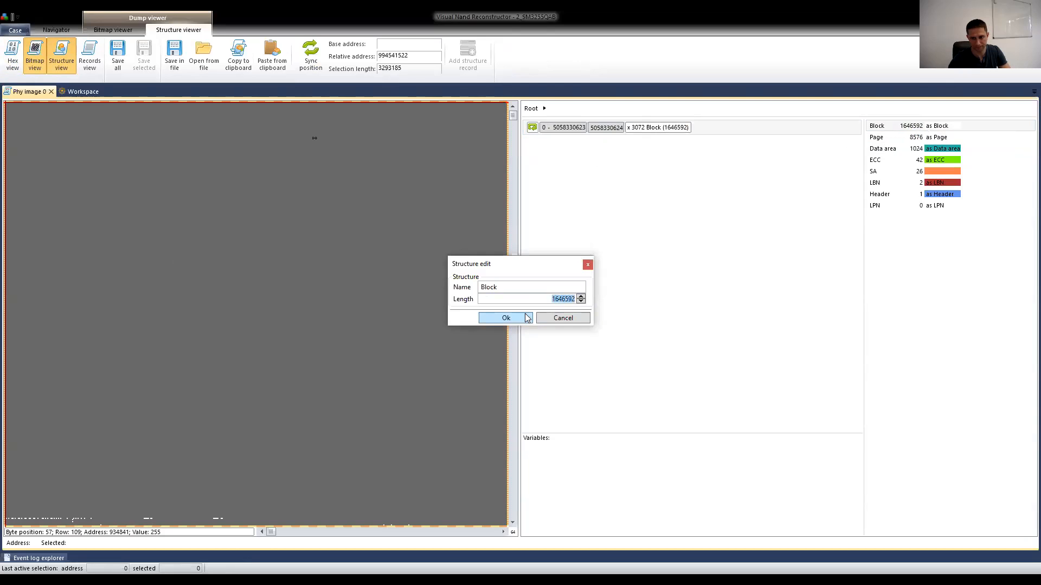
{"action": "left_click", "coordinate": [522, 319]}
Assign the Block structure to the undefined root record of the physical image
{"action": "double_click", "coordinate": [564, 135]}
{"action": "left_click", "coordinate": [580, 261]}
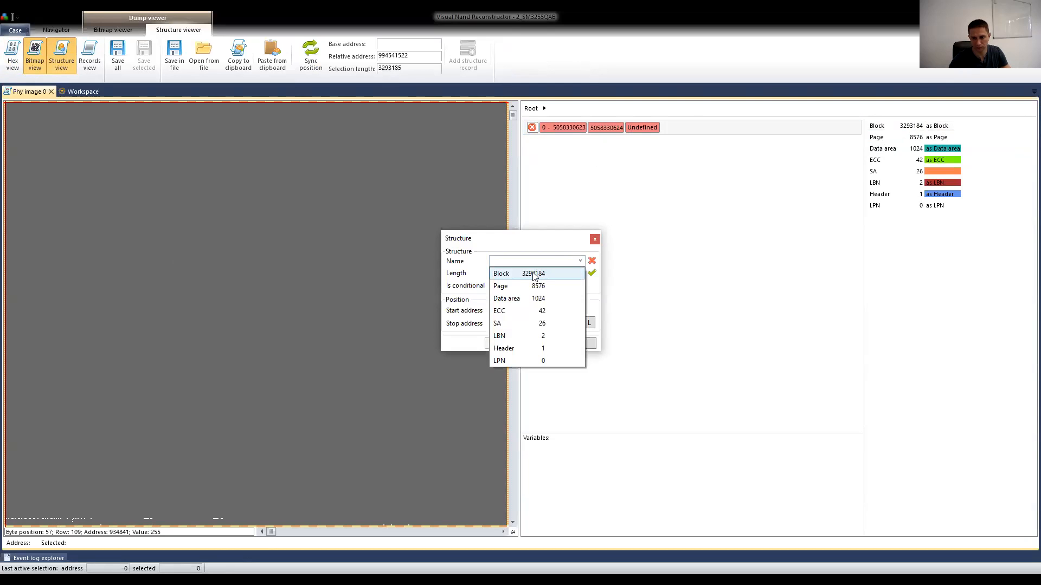
{"action": "left_click", "coordinate": [534, 277]}
{"action": "left_click", "coordinate": [523, 343]}
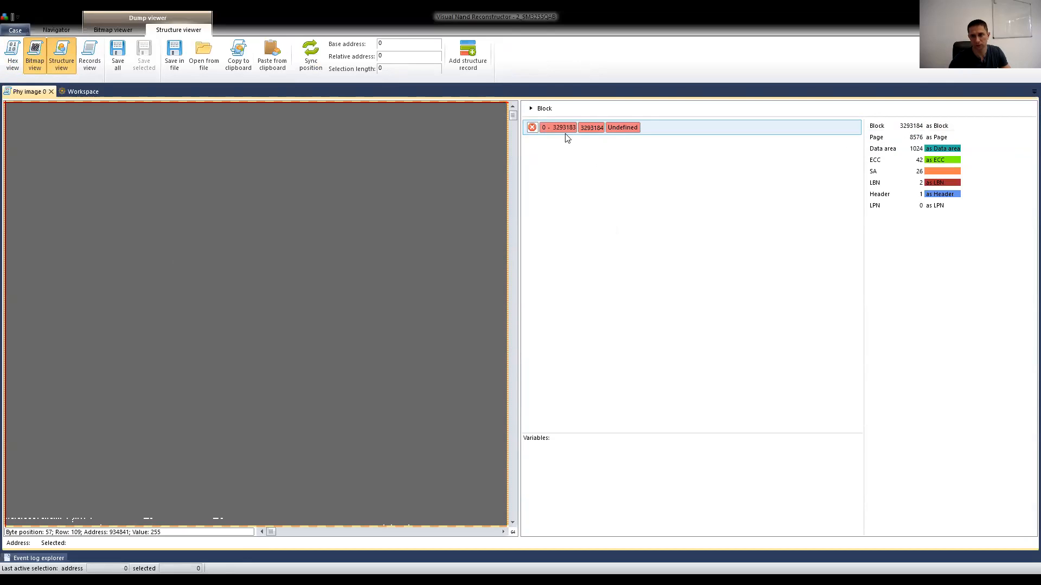
Assign the Page structure to the undefined record inside Block and close the physical image view
{"action": "double_click", "coordinate": [563, 128]}
{"action": "left_click", "coordinate": [542, 261]}
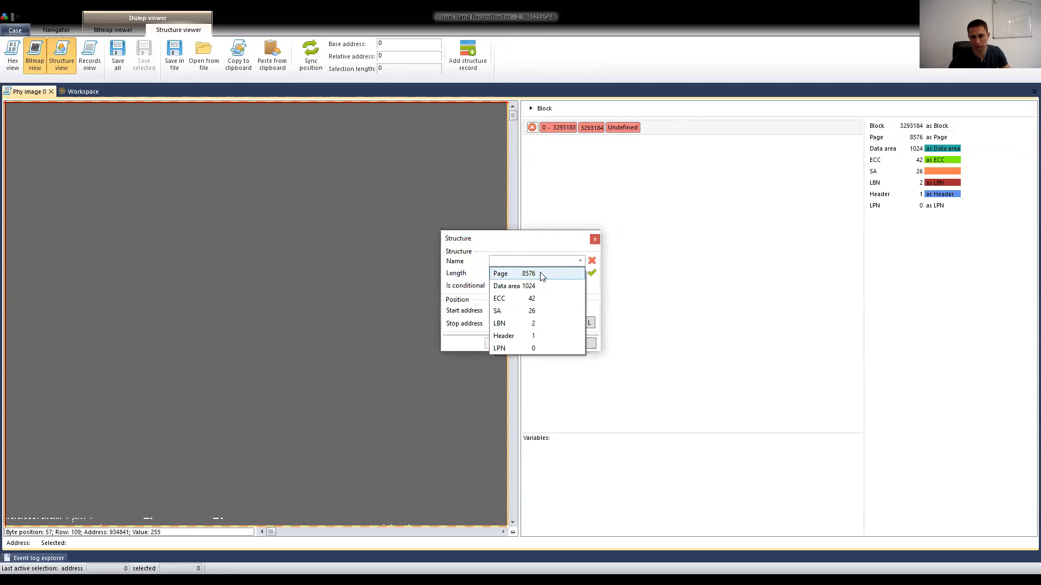
{"action": "left_click", "coordinate": [542, 276]}
{"action": "left_click", "coordinate": [524, 341]}
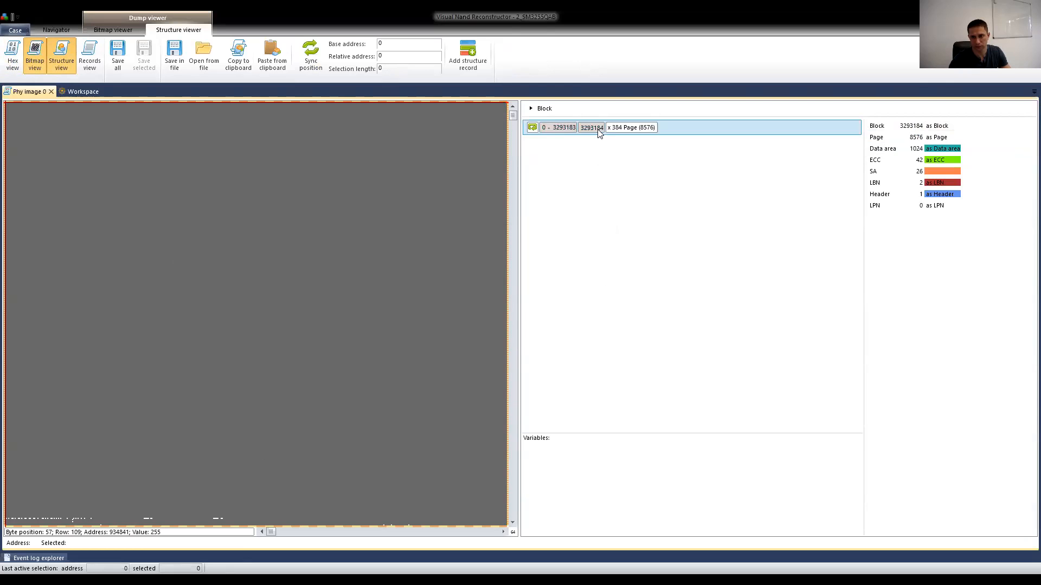
{"action": "left_click", "coordinate": [51, 91]}
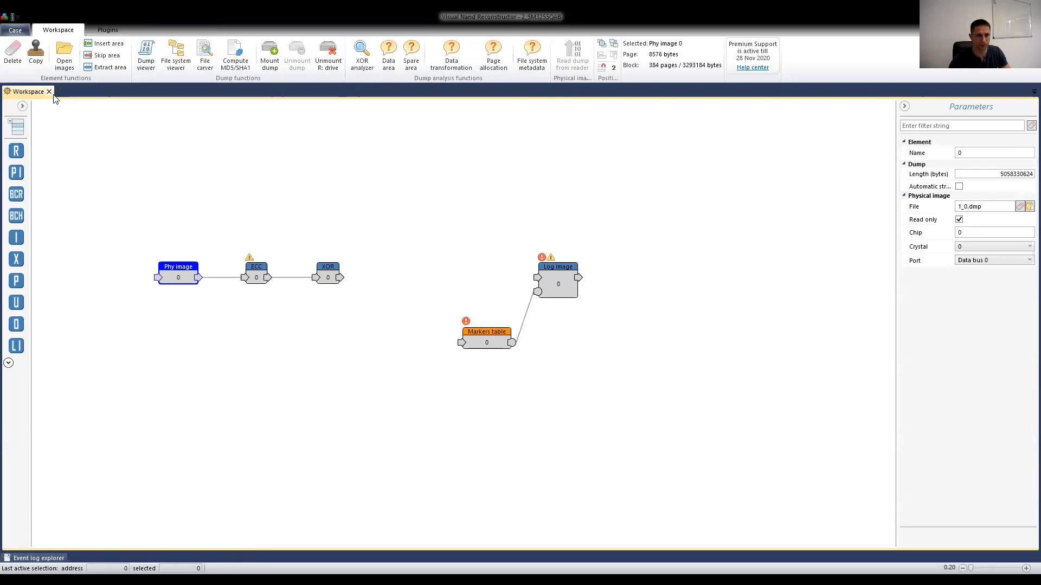
Open the XOR element's dump in the bitmap view and locate a data-filled region at pixel size 1
{"action": "double_click", "coordinate": [332, 277]}
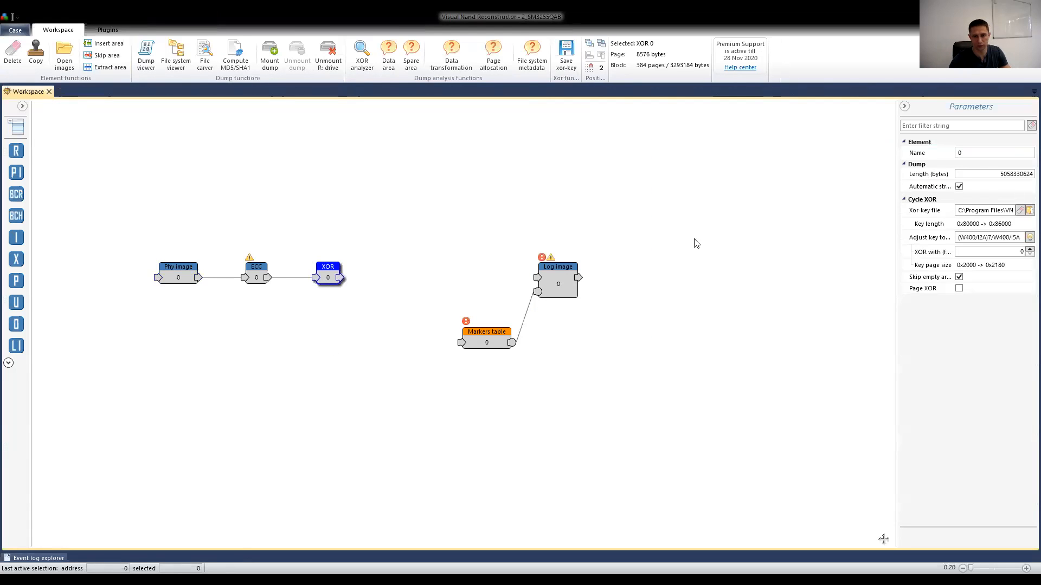
{"action": "left_click_drag", "start_coordinate": [1024, 121], "coordinate": [1025, 235]}
{"action": "left_click", "coordinate": [629, 298]}
{"action": "scroll", "coordinate": [553, 276], "scroll_direction": "down", "scroll_amount": 5}
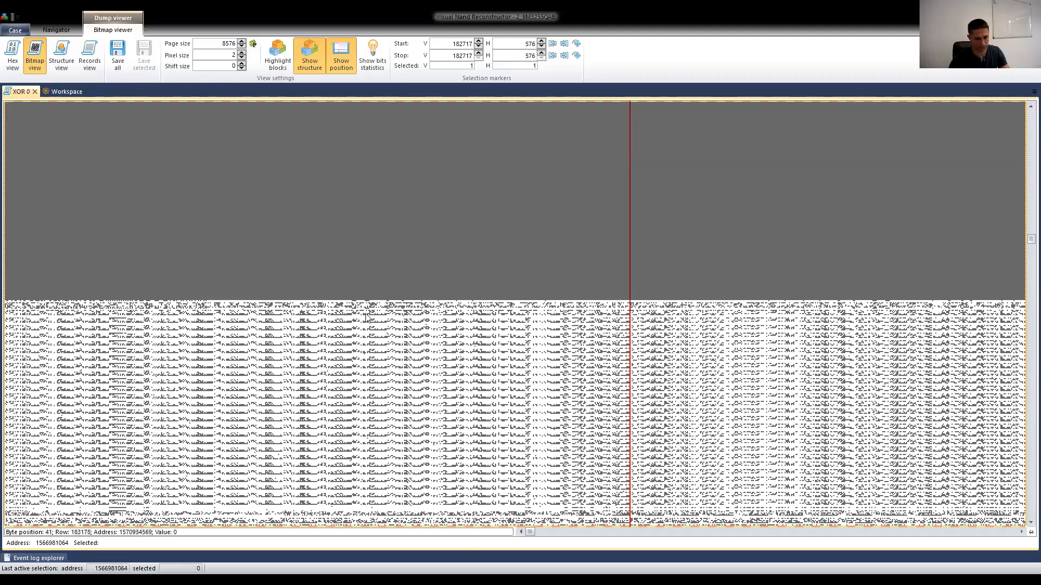
{"action": "left_click", "coordinate": [502, 381]}
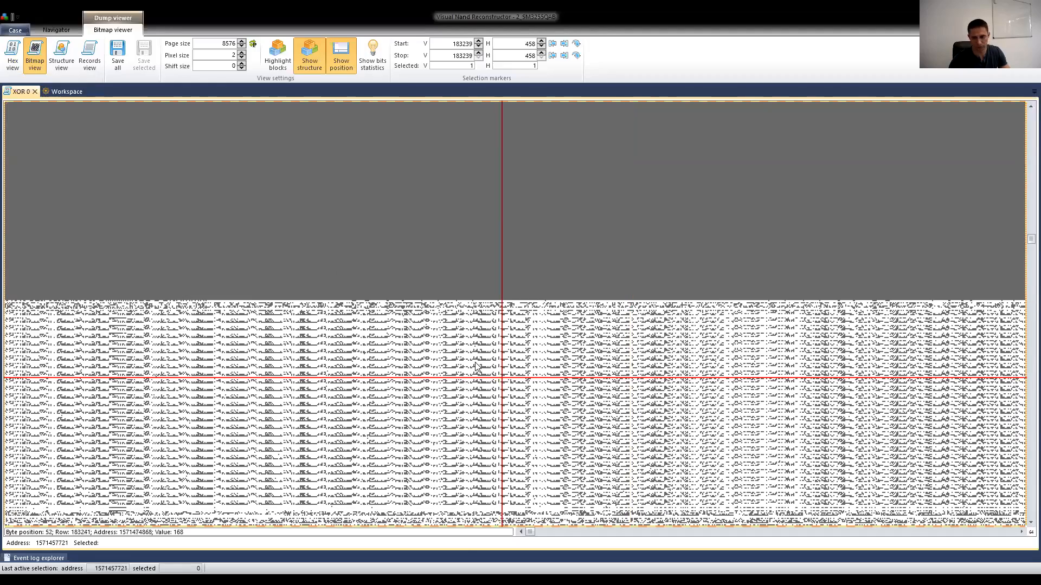
{"action": "scroll", "coordinate": [478, 367], "scroll_direction": "down", "scroll_amount": 1}
{"action": "left_click_drag", "start_coordinate": [1030, 239], "coordinate": [1030, 274]}
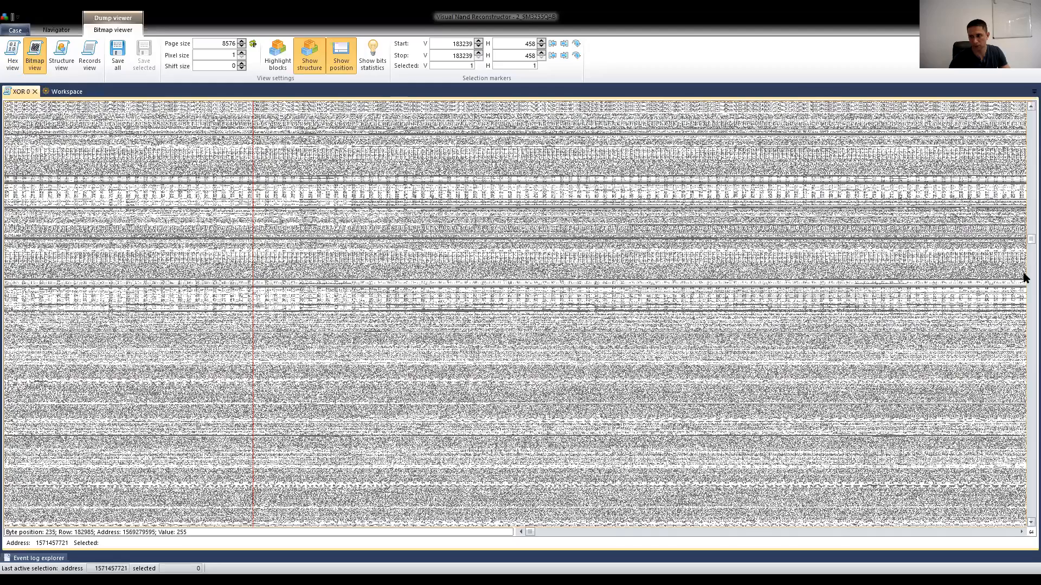
{"action": "left_click", "coordinate": [492, 290]}
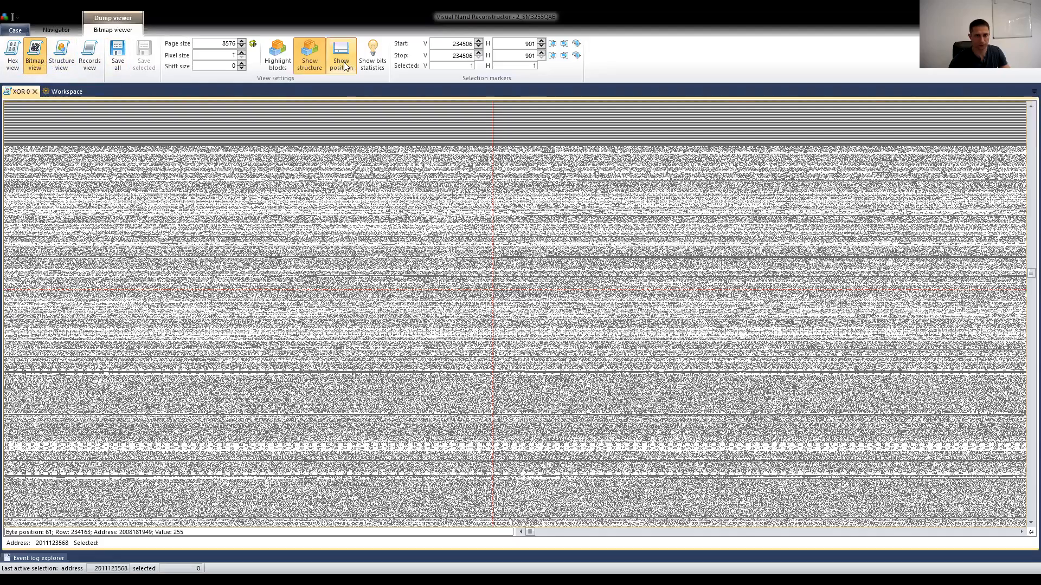
Turn on block highlighting and compare the block borders with the spare-area patterns at the page ends
{"action": "left_click", "coordinate": [278, 54]}
{"action": "left_click_drag", "start_coordinate": [531, 534], "coordinate": [982, 551]}
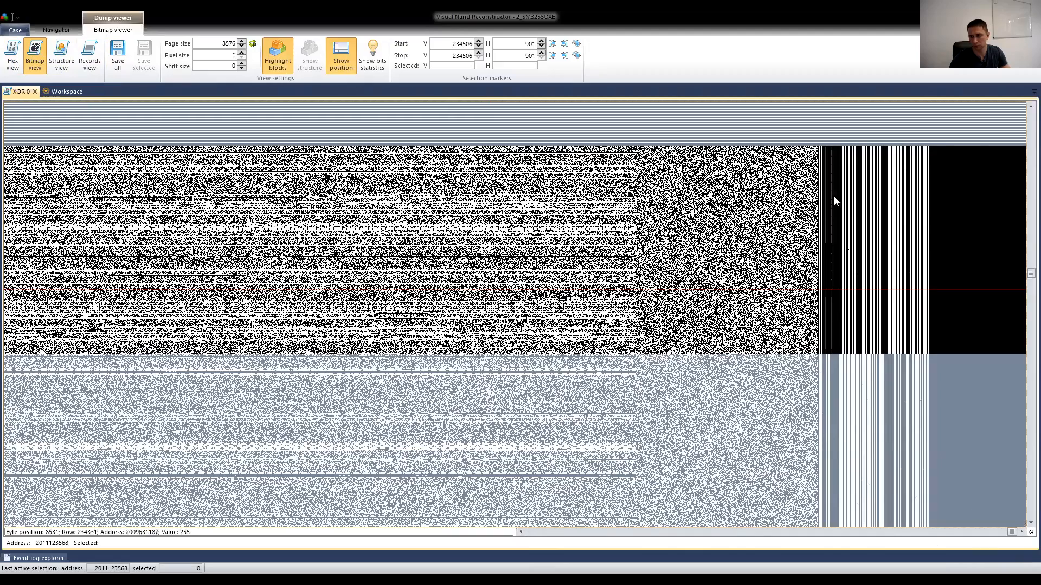
{"action": "scroll", "coordinate": [819, 236], "scroll_direction": "down", "scroll_amount": 3}
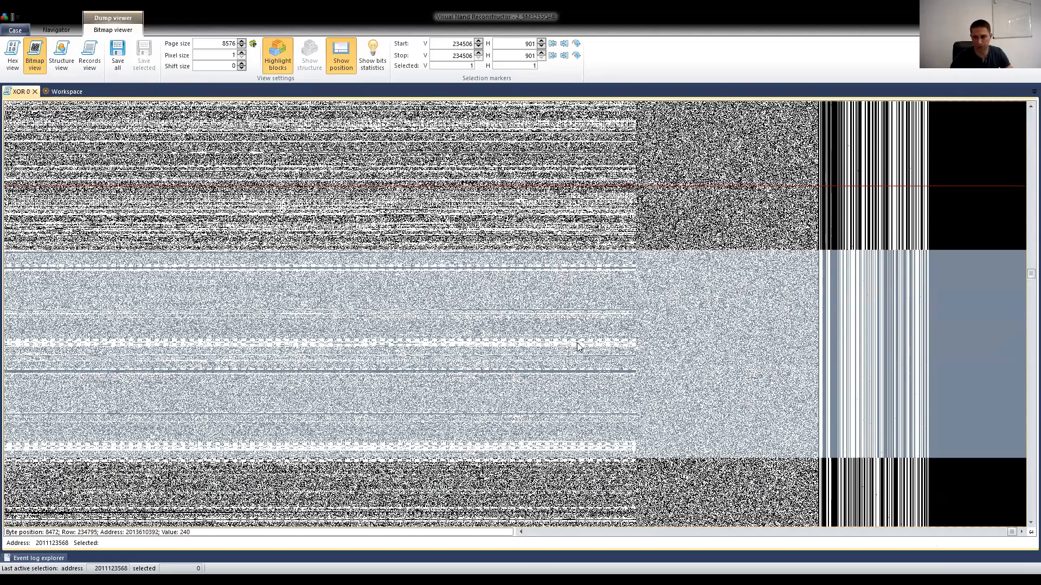
{"action": "scroll", "coordinate": [578, 346], "scroll_direction": "down", "scroll_amount": 3}
{"action": "scroll", "coordinate": [578, 346], "scroll_direction": "down", "scroll_amount": 3}
{"action": "scroll", "coordinate": [578, 346], "scroll_direction": "up", "scroll_amount": 6}
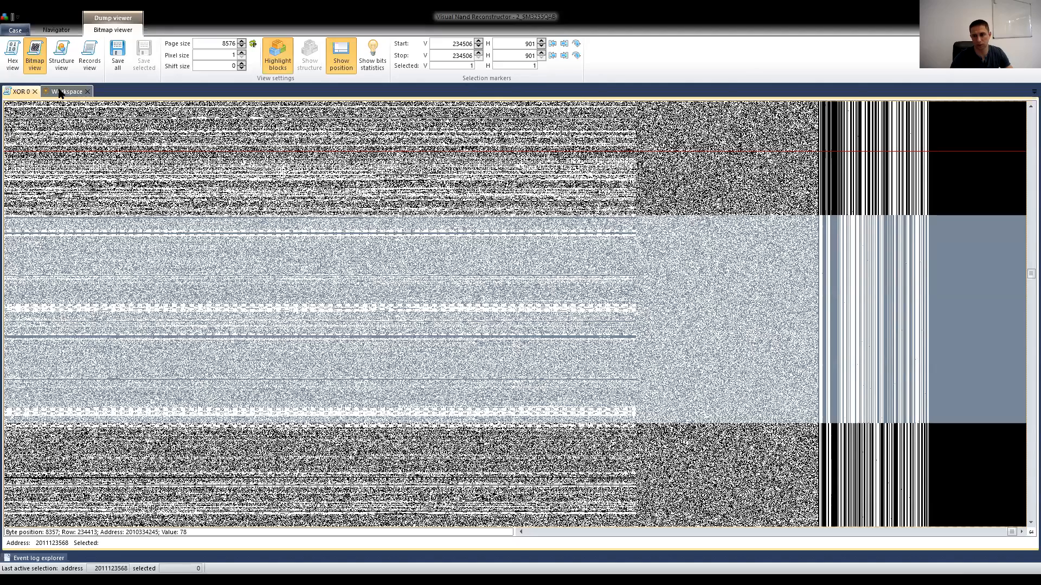
Check the physical image's page and block sizes in the workspace and return to the XOR dump
{"action": "left_click", "coordinate": [60, 92]}
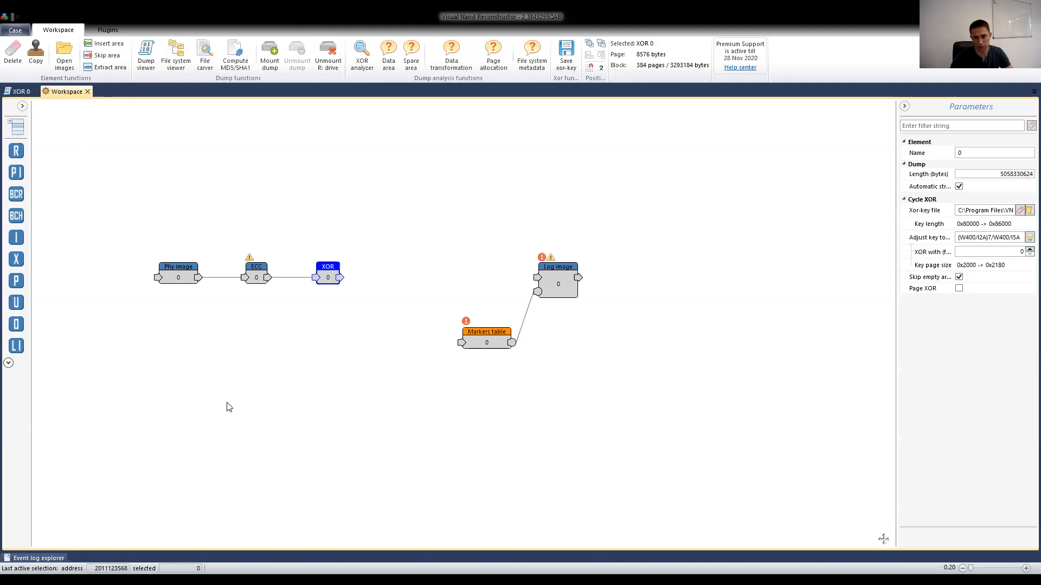
{"action": "left_click", "coordinate": [175, 280]}
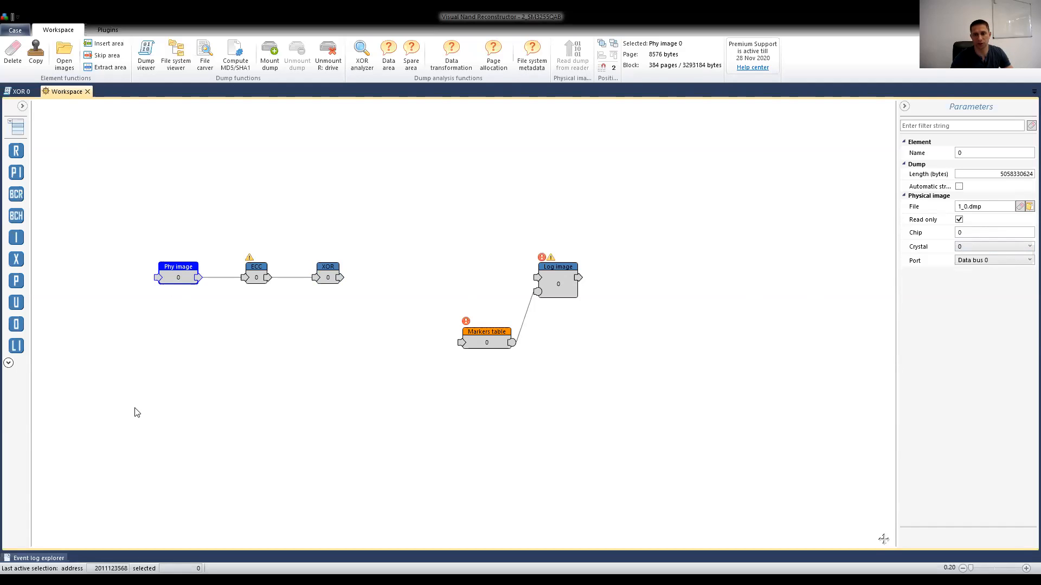
{"action": "double_click", "coordinate": [327, 276]}
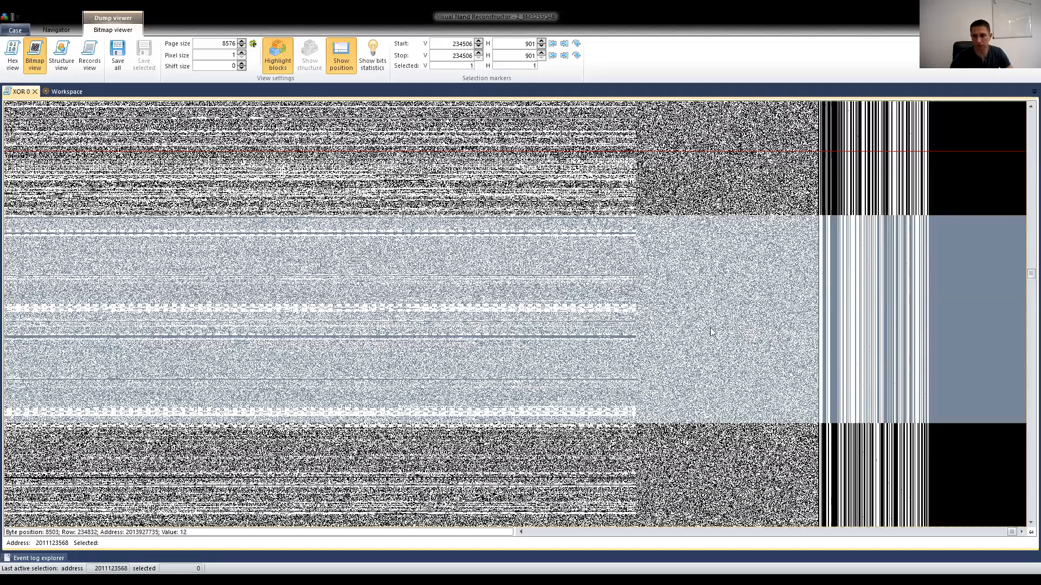
Examine the data patterns repeating within the highlighted blocks, in both the spare area and the data area
{"action": "scroll", "coordinate": [525, 296], "scroll_direction": "down", "scroll_amount": 5}
{"action": "scroll", "coordinate": [683, 349], "scroll_direction": "up", "scroll_amount": 5}
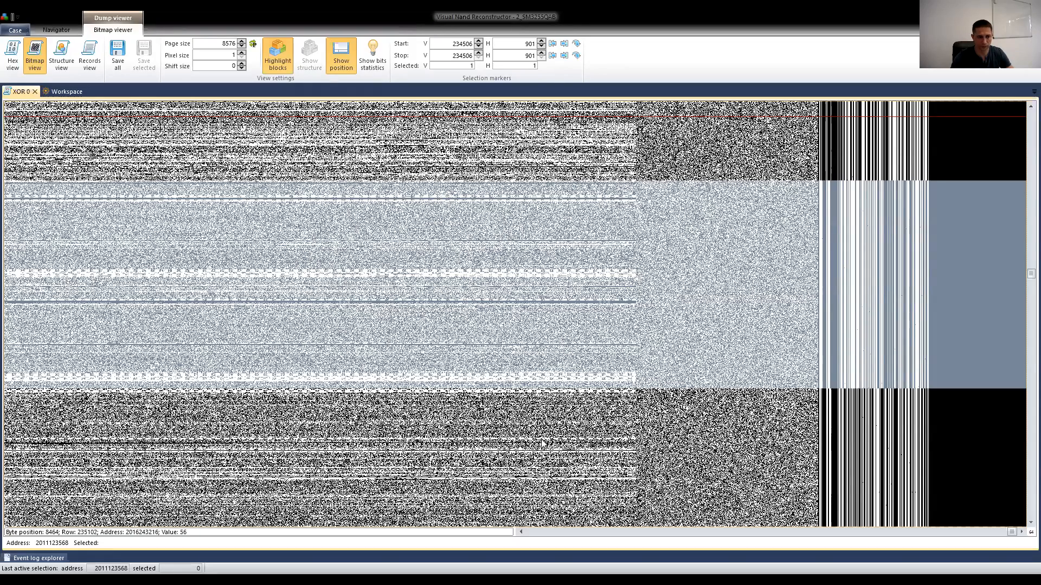
{"action": "scroll", "coordinate": [541, 441], "scroll_direction": "down", "scroll_amount": 1}
{"action": "scroll", "coordinate": [534, 433], "scroll_direction": "down", "scroll_amount": 1}
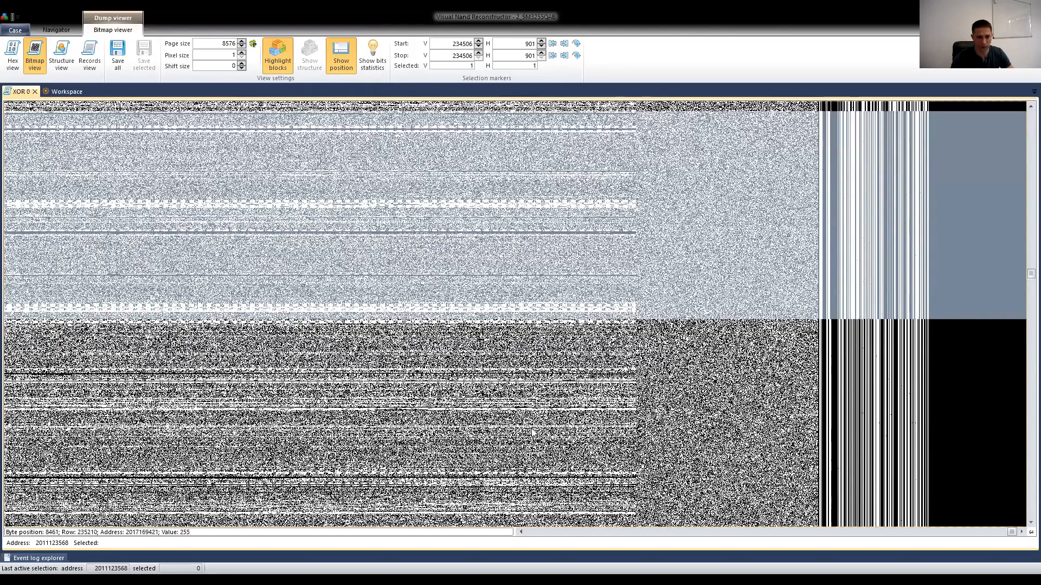
{"action": "scroll", "coordinate": [521, 426], "scroll_direction": "down", "scroll_amount": 2}
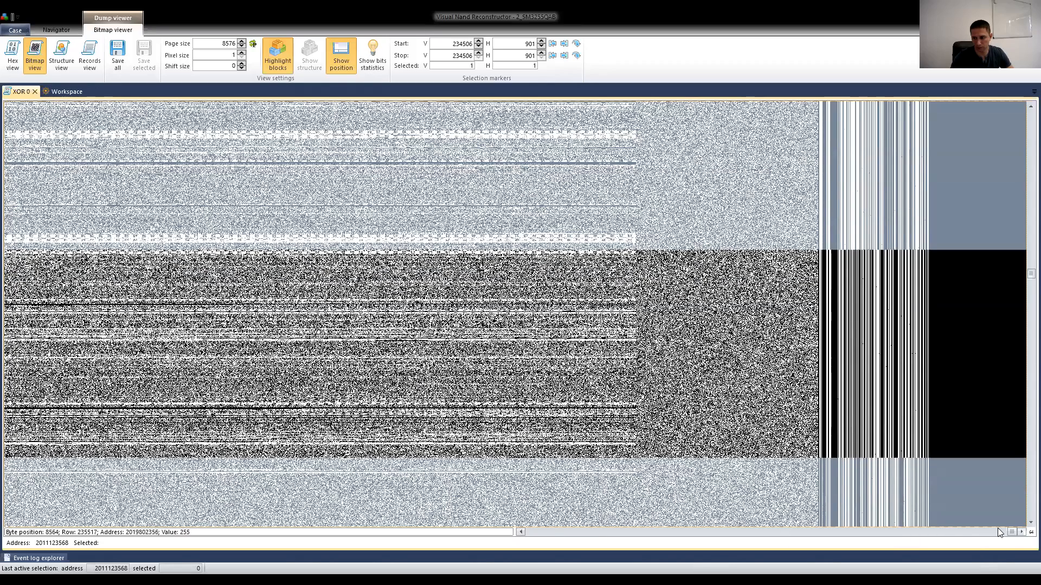
{"action": "left_click_drag", "start_coordinate": [1014, 533], "coordinate": [1006, 534]}
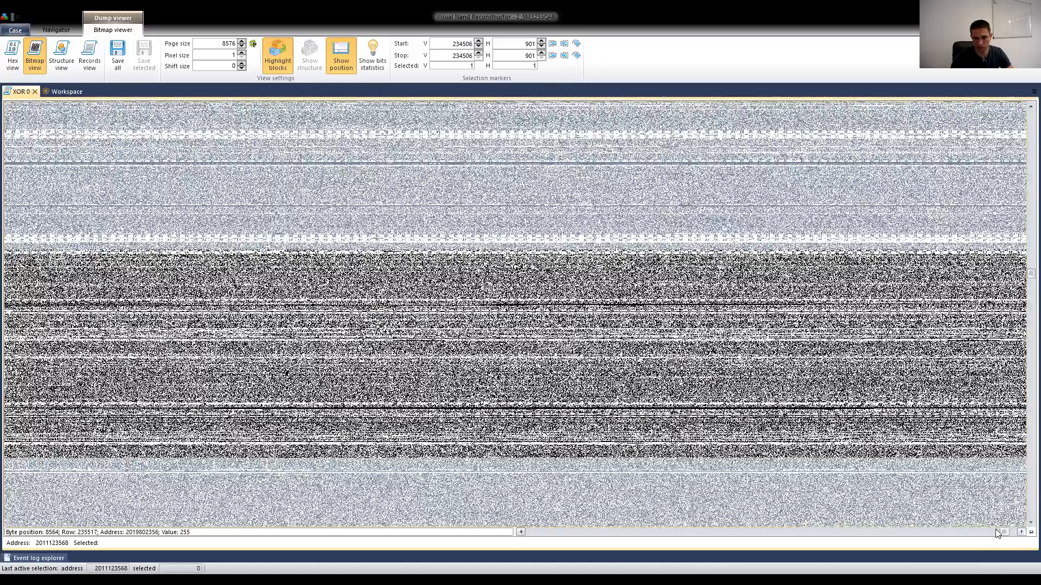
{"action": "left_click", "coordinate": [998, 533]}
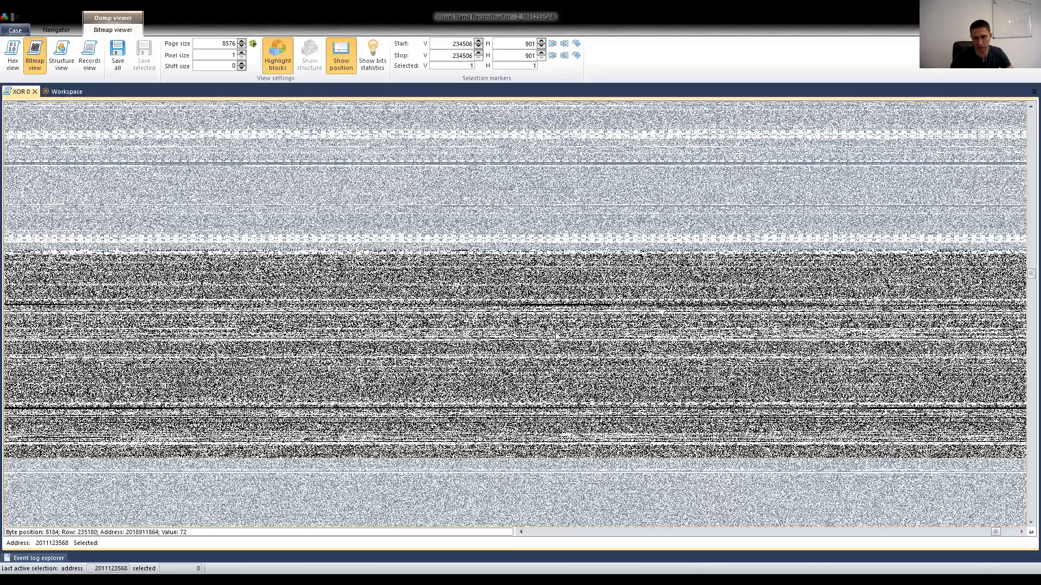
{"action": "scroll", "coordinate": [555, 335], "scroll_direction": "down", "scroll_amount": 5}
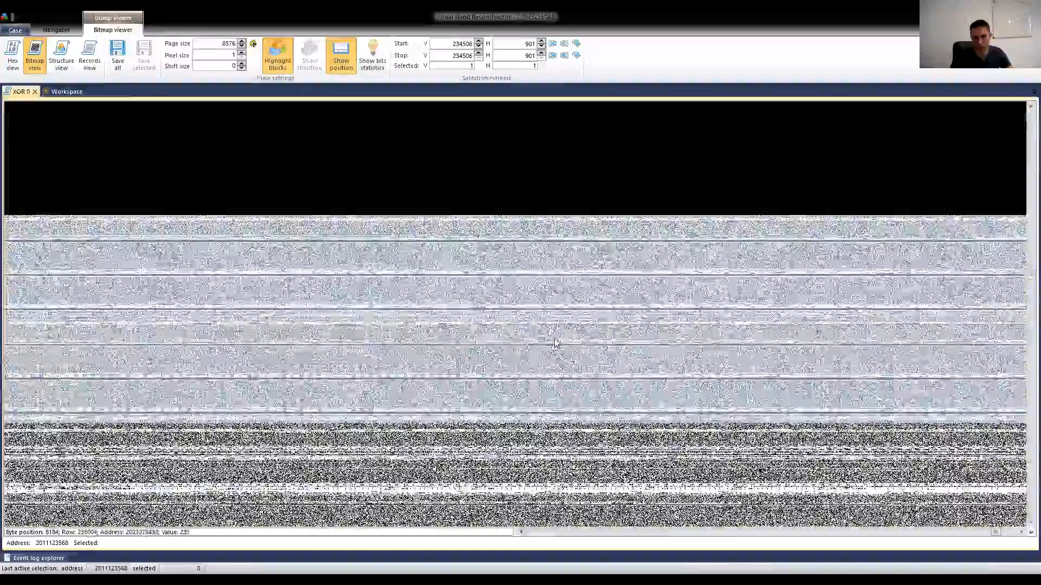
{"action": "scroll", "coordinate": [469, 168], "scroll_direction": "down", "scroll_amount": 5}
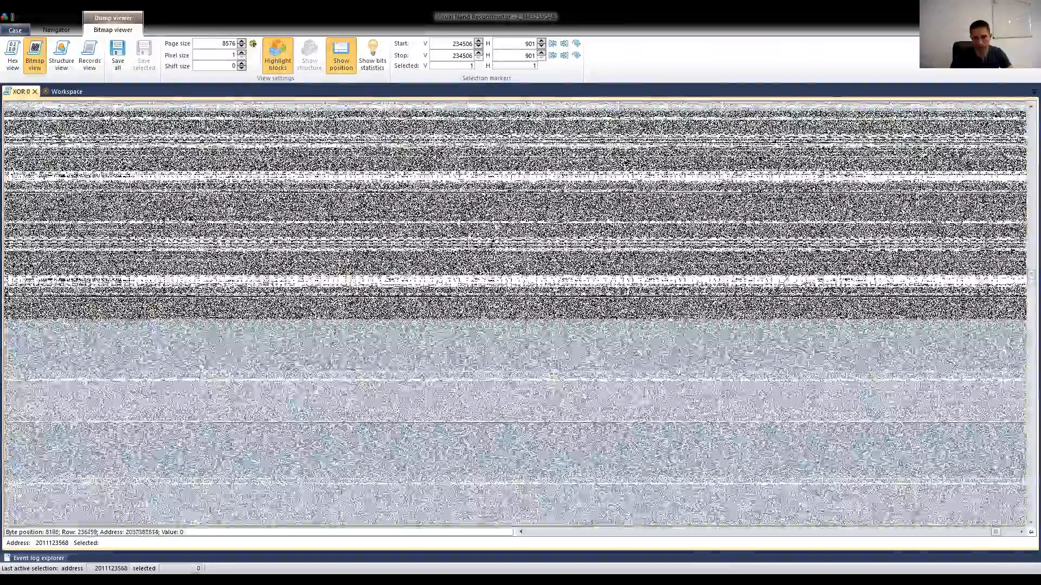
Compare the data patterns of neighbouring highlighted blocks further along the XOR dump, and close the dump view
{"action": "scroll", "coordinate": [473, 247], "scroll_direction": "up", "scroll_amount": 5}
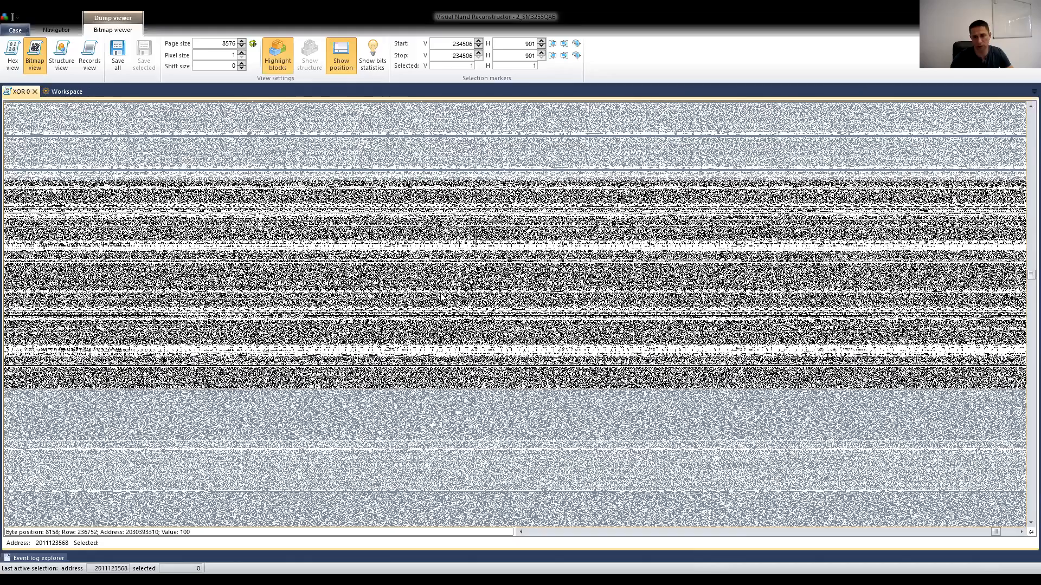
{"action": "scroll", "coordinate": [456, 337], "scroll_direction": "down", "scroll_amount": 5}
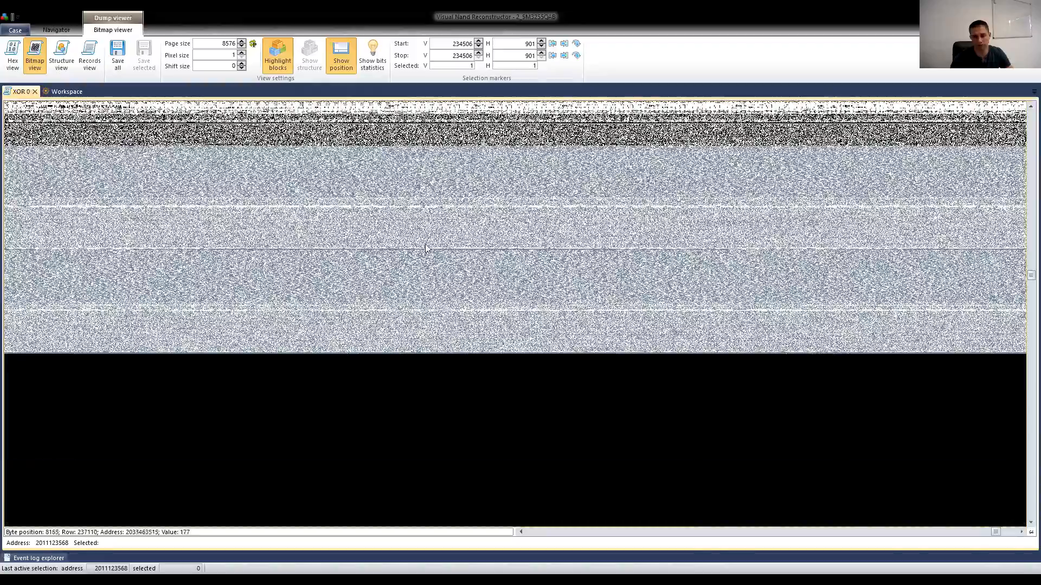
{"action": "scroll", "coordinate": [941, 347], "scroll_direction": "down", "scroll_amount": 5}
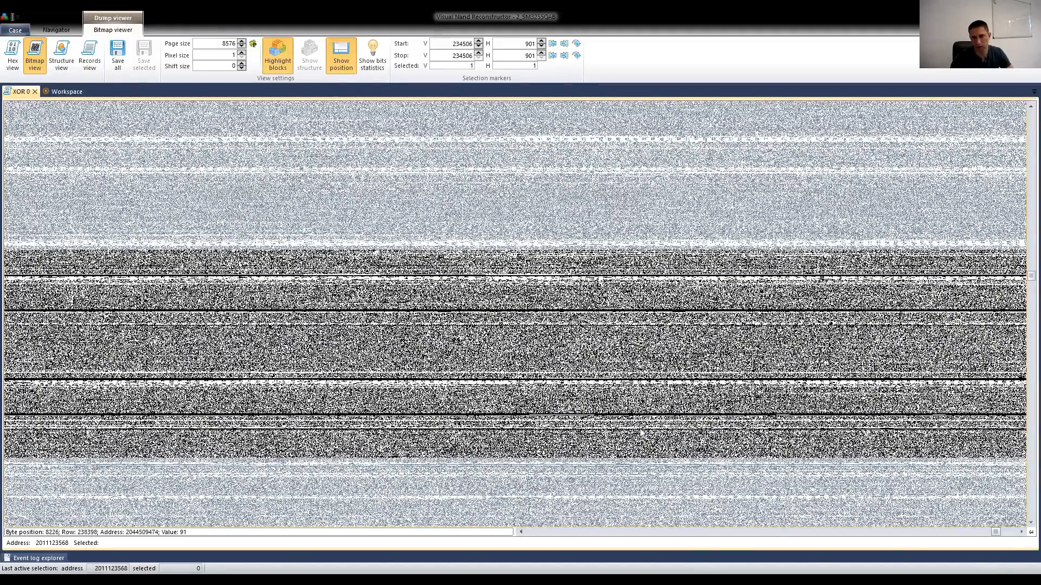
{"action": "scroll", "coordinate": [597, 420], "scroll_direction": "down", "scroll_amount": 10}
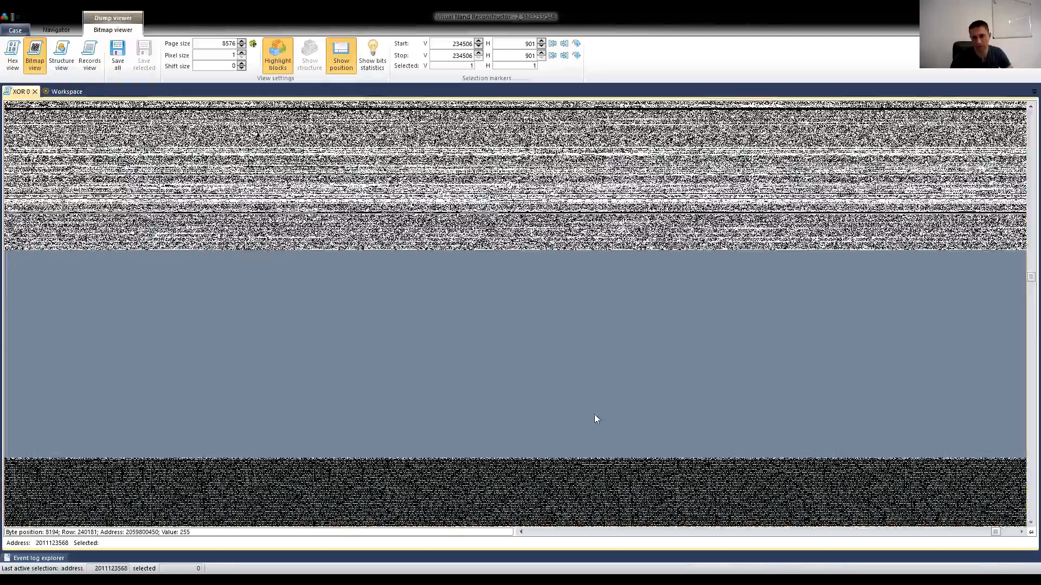
{"action": "scroll", "coordinate": [595, 419], "scroll_direction": "down", "scroll_amount": 3}
{"action": "scroll", "coordinate": [594, 417], "scroll_direction": "down", "scroll_amount": 3}
{"action": "scroll", "coordinate": [595, 418], "scroll_direction": "up", "scroll_amount": 3}
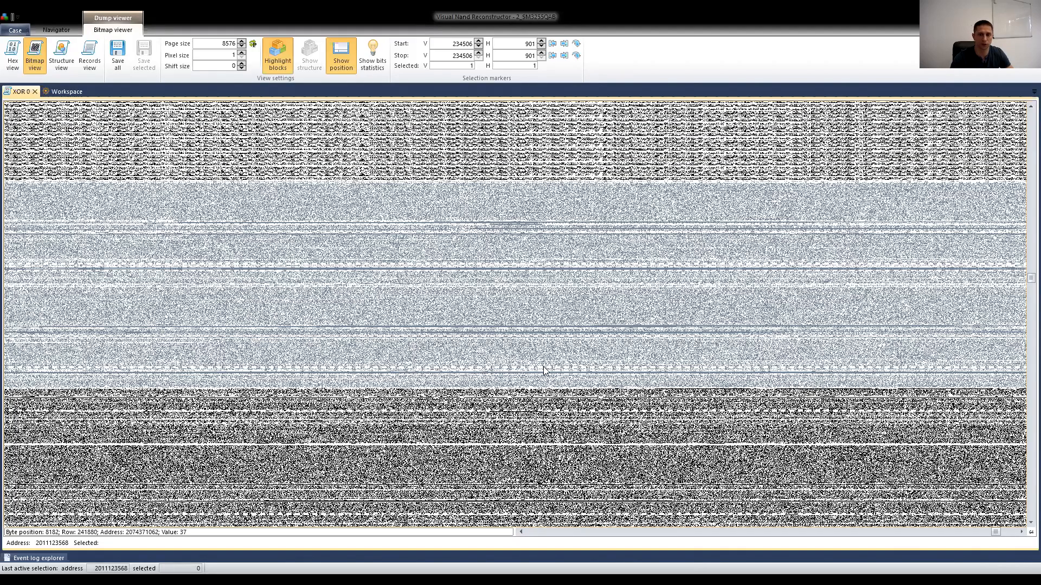
{"action": "left_click", "coordinate": [35, 93]}
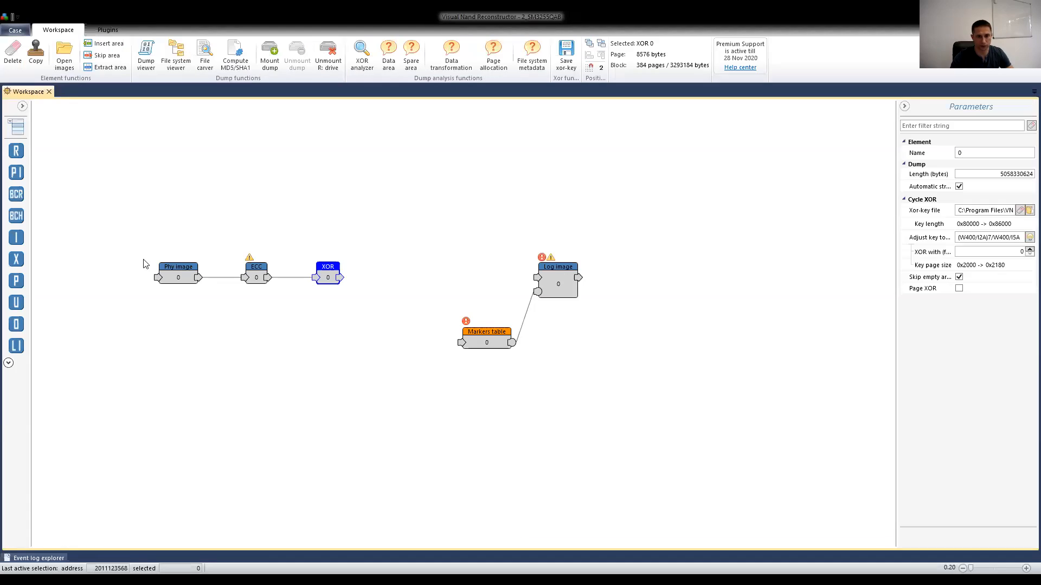
Add a Pair element to the workspace and connect the XOR element's output to it
{"action": "left_click_drag", "start_coordinate": [16, 173], "coordinate": [421, 287]}
{"action": "left_click_drag", "start_coordinate": [340, 277], "coordinate": [411, 294]}
{"action": "left_click_drag", "start_coordinate": [421, 287], "coordinate": [409, 275]}
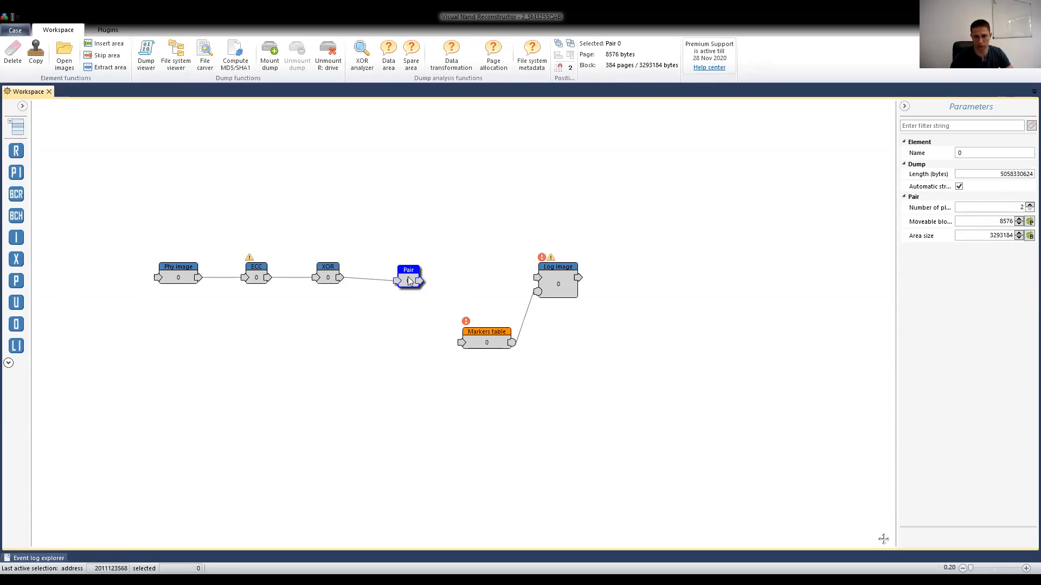
Reopen the XOR dump in the bitmap view and inspect a data-filled region at pixel size 1 with block highlighting on
{"action": "double_click", "coordinate": [328, 276]}
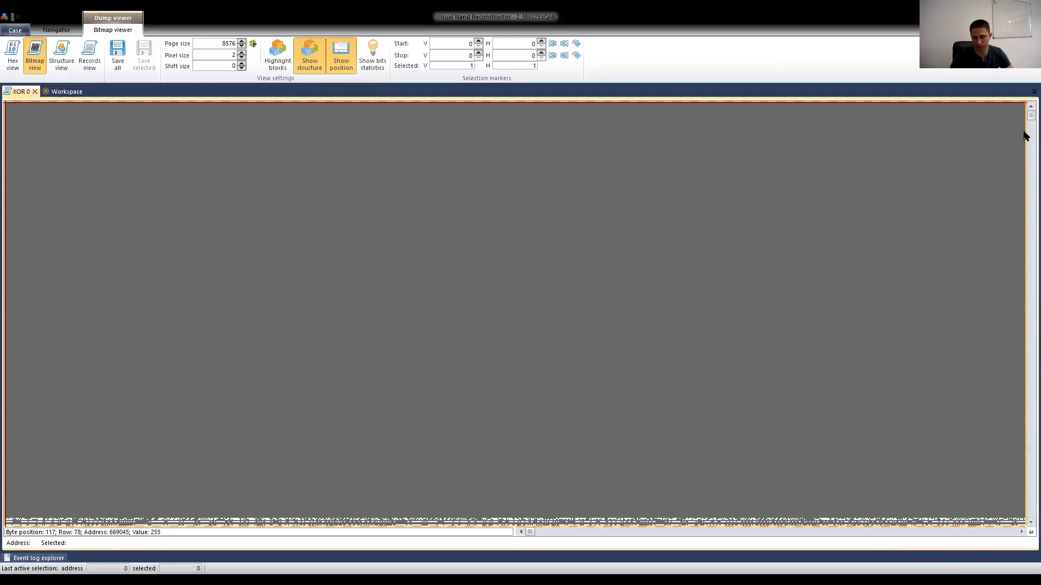
{"action": "left_click_drag", "start_coordinate": [1024, 118], "coordinate": [1024, 257]}
{"action": "left_click", "coordinate": [567, 351]}
{"action": "scroll", "coordinate": [534, 322], "scroll_direction": "down", "scroll_amount": 1}
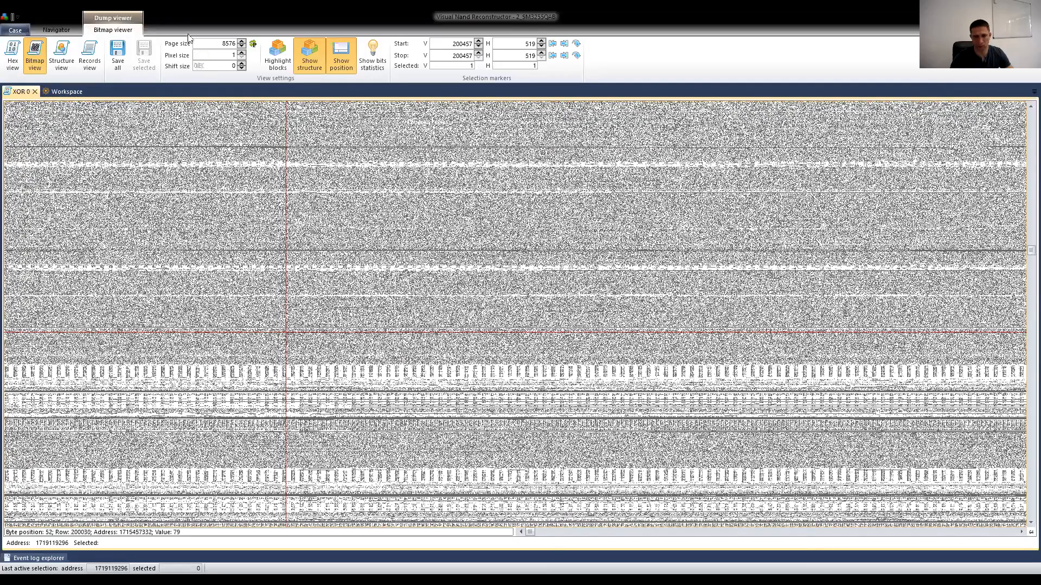
{"action": "left_click", "coordinate": [278, 54]}
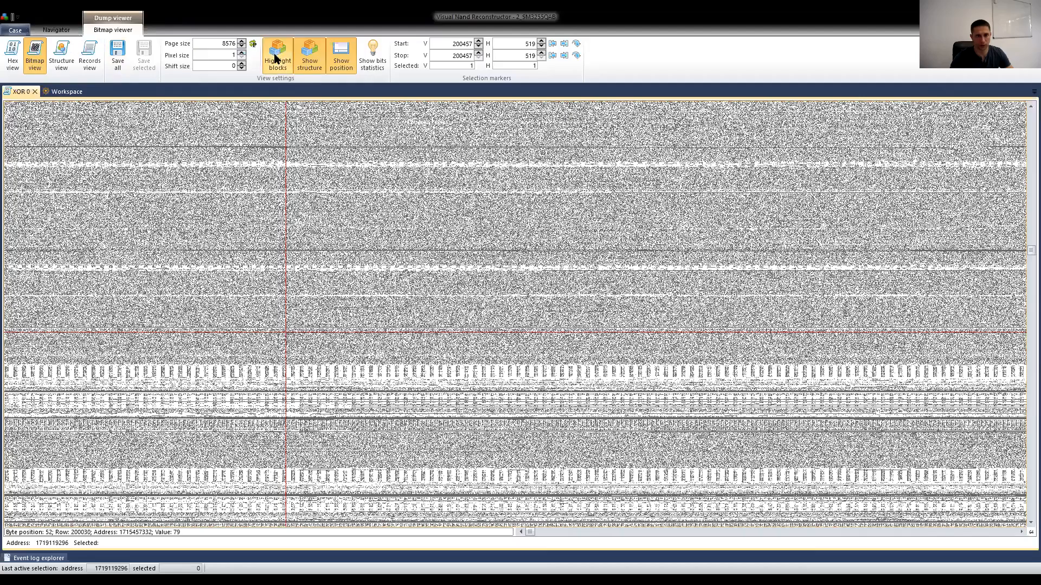
{"action": "scroll", "coordinate": [374, 256], "scroll_direction": "down", "scroll_amount": 3}
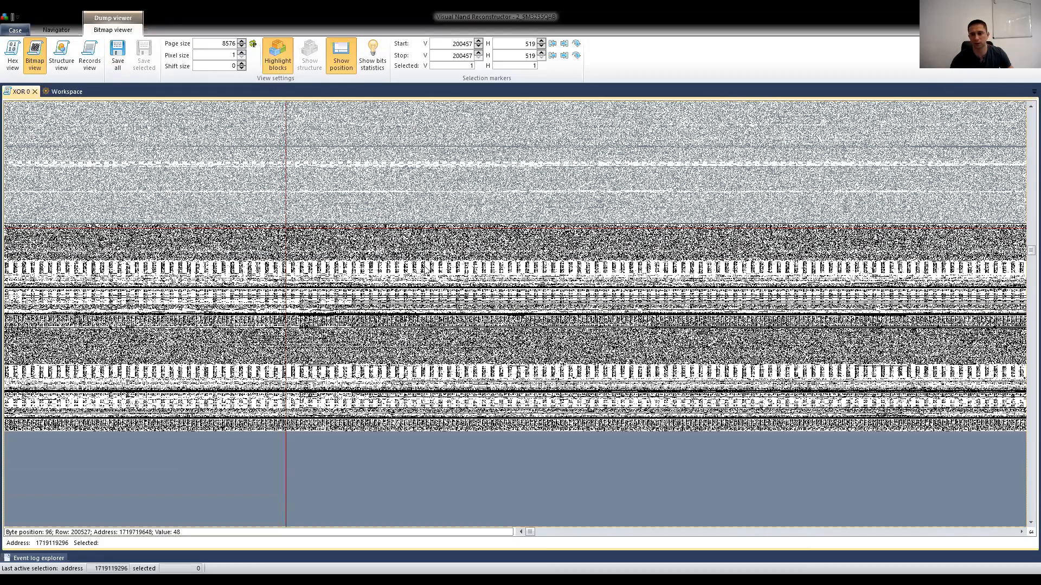
Return to the workspace and check the Pair element's number of planes, moveable block size and area size
{"action": "left_click", "coordinate": [73, 92]}
{"action": "left_click", "coordinate": [407, 277]}
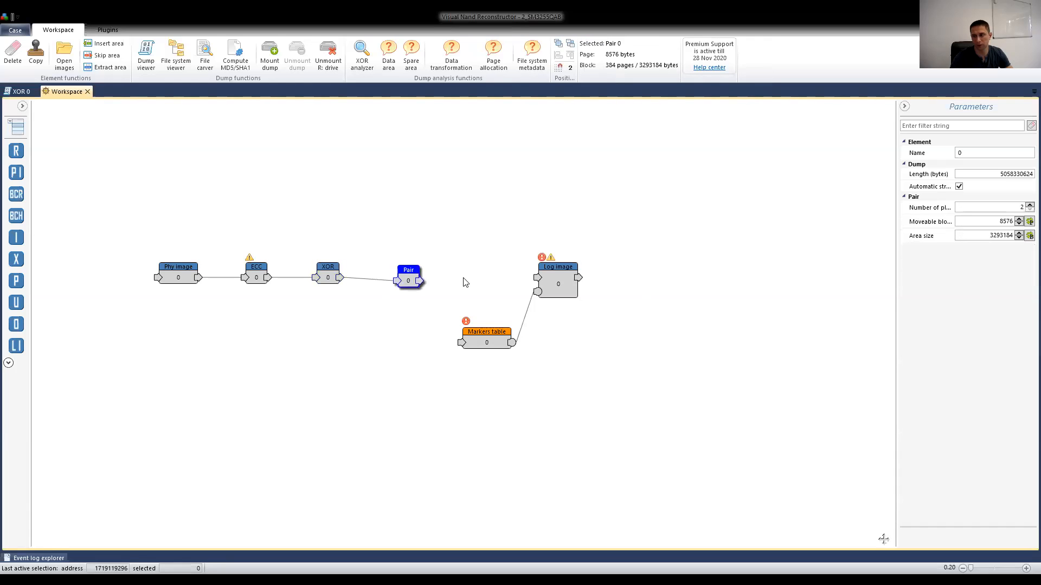
{"action": "left_click", "coordinate": [1022, 208]}
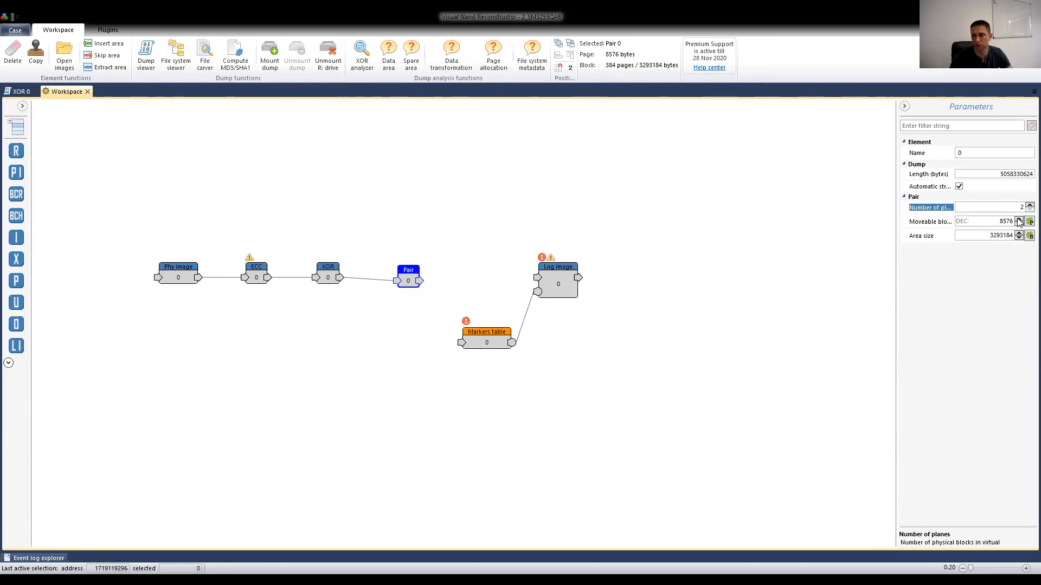
{"action": "left_click_drag", "start_coordinate": [1004, 221], "coordinate": [1010, 235]}
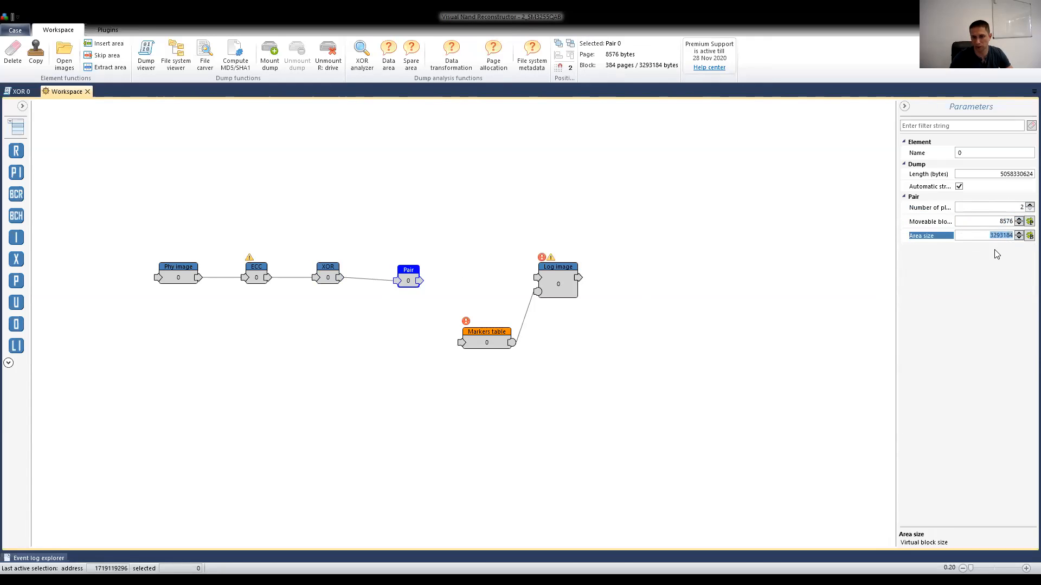
Align the Pair element in a row with the XOR element
{"action": "left_click_drag", "start_coordinate": [412, 274], "coordinate": [411, 275]}
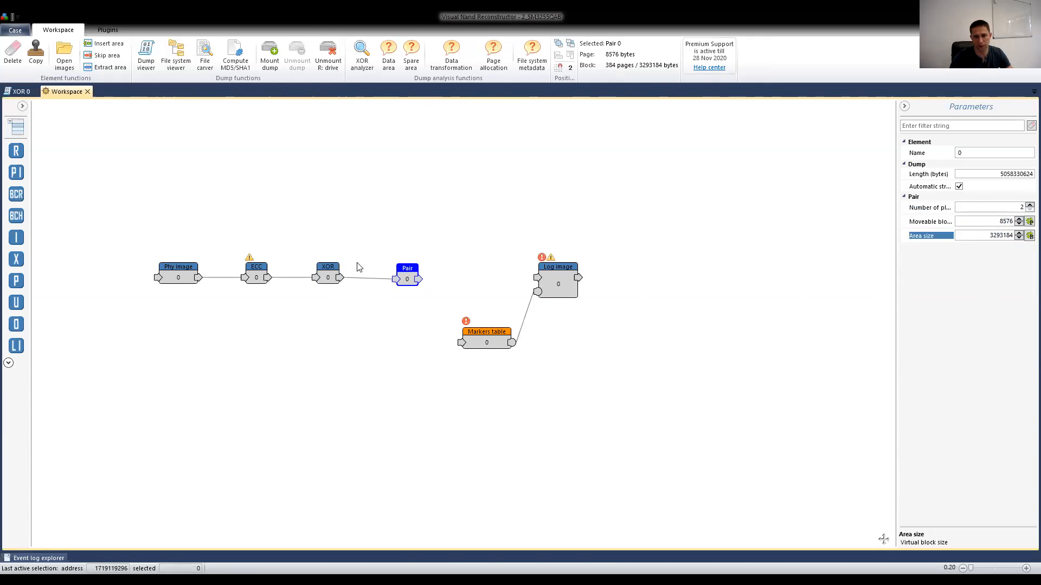
{"action": "left_click", "coordinate": [412, 287]}
{"action": "left_click_drag", "start_coordinate": [400, 279], "coordinate": [405, 278]}
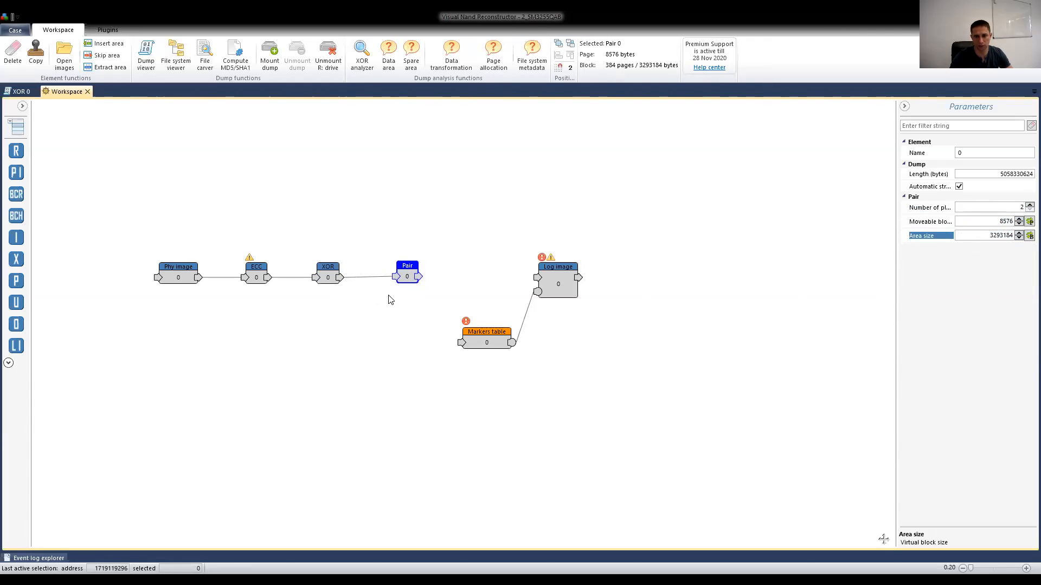
{"action": "left_click_drag", "start_coordinate": [408, 278], "coordinate": [408, 278]}
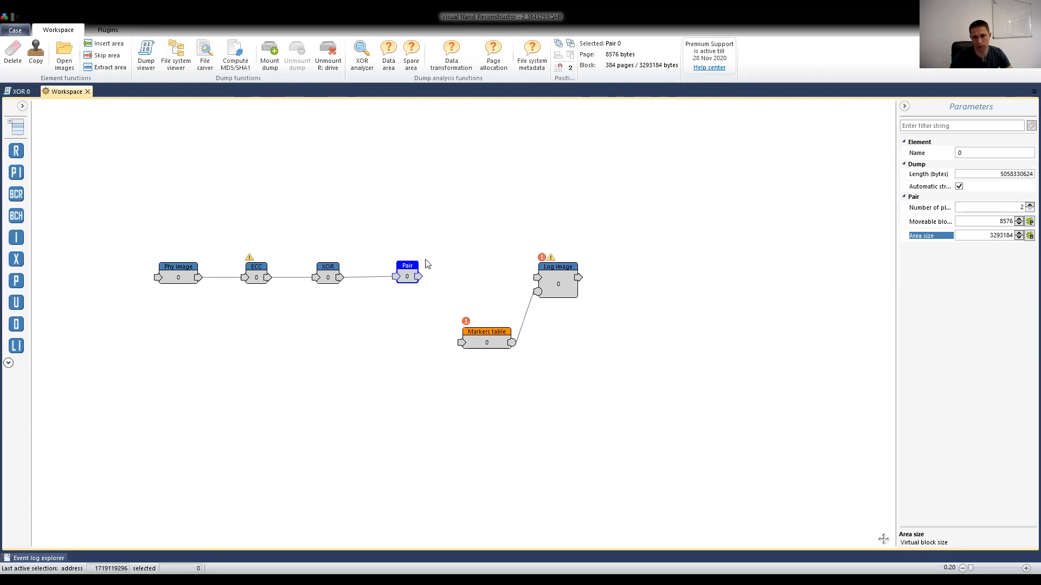
Review the parameters of the XOR element and the Pair element in the processing chain
{"action": "left_click", "coordinate": [328, 277]}
{"action": "left_click", "coordinate": [256, 277]}
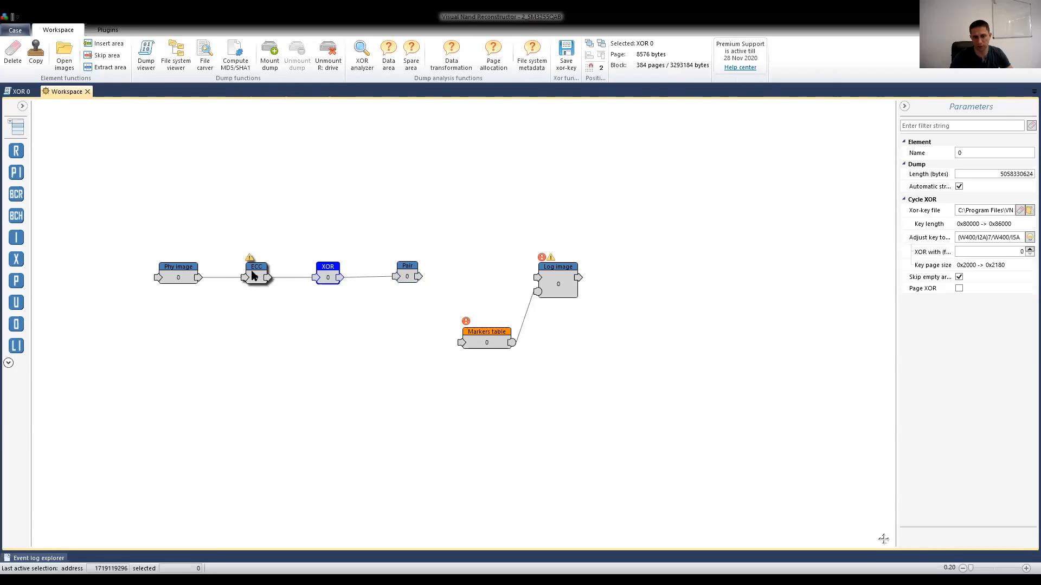
{"action": "left_click", "coordinate": [328, 277]}
{"action": "left_click", "coordinate": [333, 283]}
{"action": "left_click", "coordinate": [417, 276]}
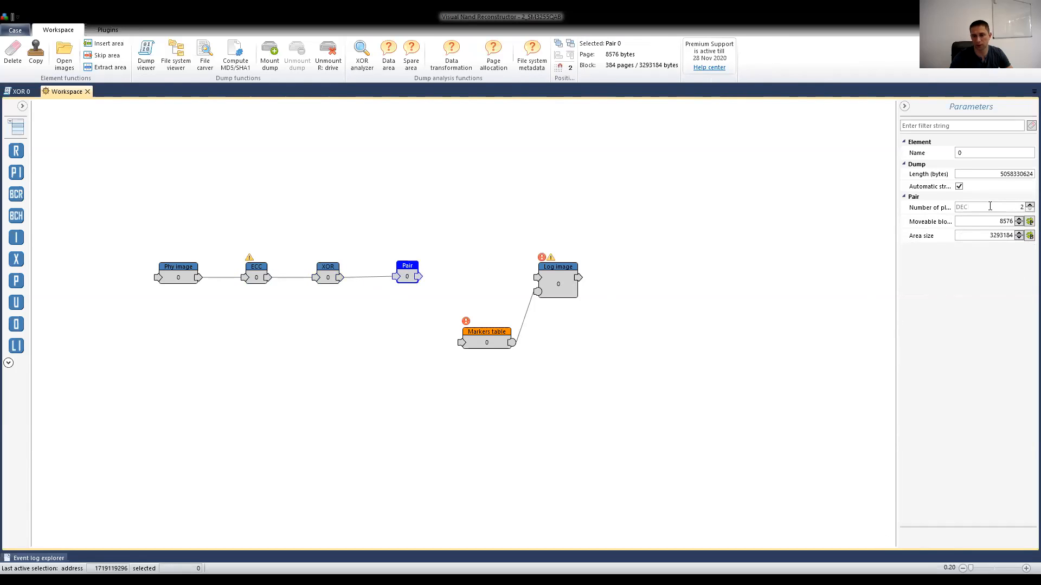
Move the Pair element out of the chain and delete it
{"action": "left_click_drag", "start_coordinate": [403, 278], "coordinate": [397, 277]}
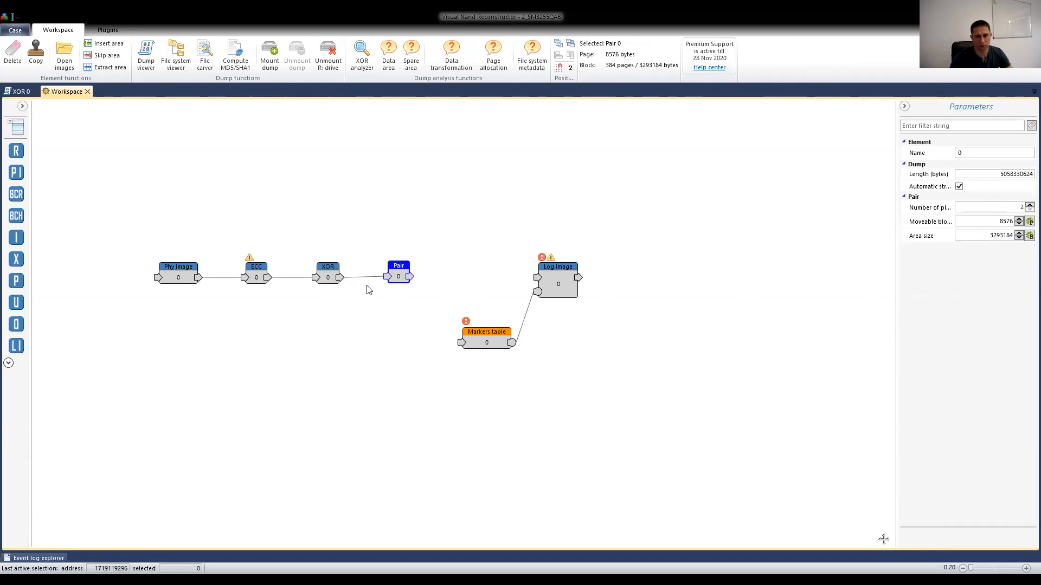
{"action": "left_click_drag", "start_coordinate": [399, 271], "coordinate": [392, 216]}
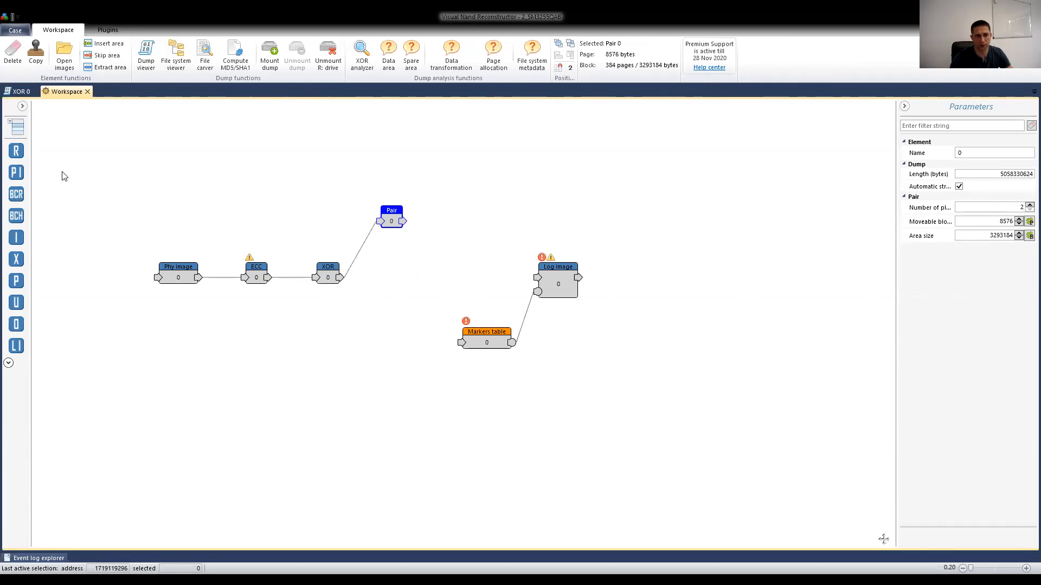
{"action": "left_click", "coordinate": [11, 54]}
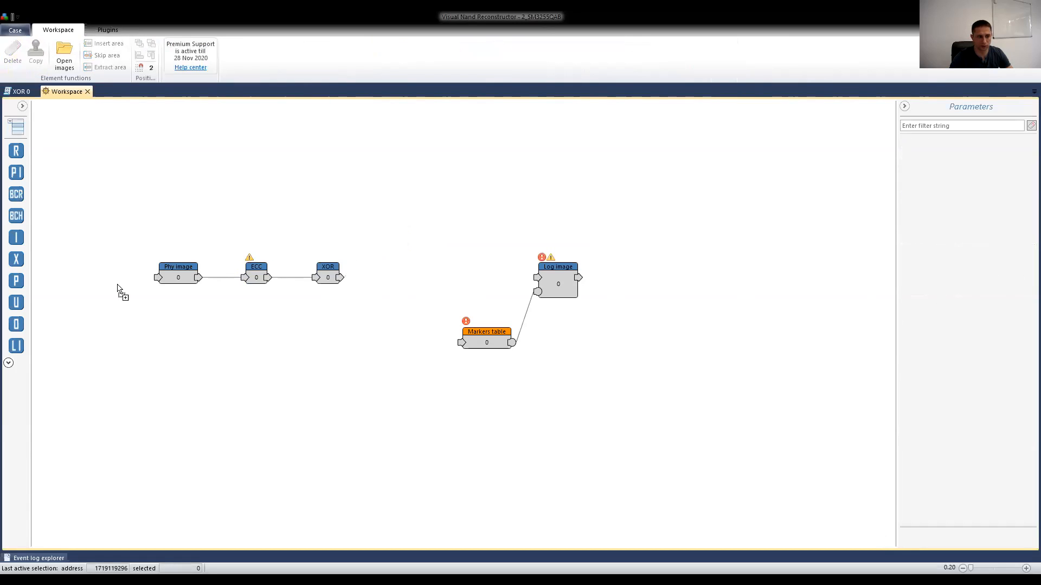
Add a new Pair element, connect the XOR output to it, and align it beside the XOR element
{"action": "mouse_move", "coordinate": [413, 284]}
{"action": "left_mouse_down"}
{"action": "mouse_move", "coordinate": [368, 278]}
{"action": "mouse_move", "coordinate": [406, 298]}
{"action": "left_mouse_up"}
{"action": "left_click_drag", "start_coordinate": [341, 277], "coordinate": [395, 303]}
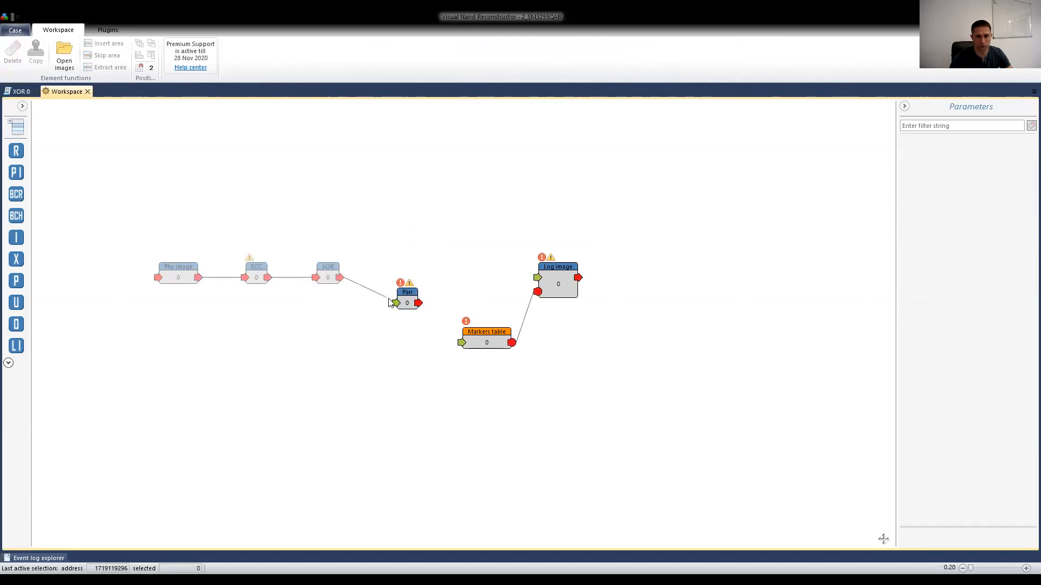
{"action": "left_click", "coordinate": [404, 301]}
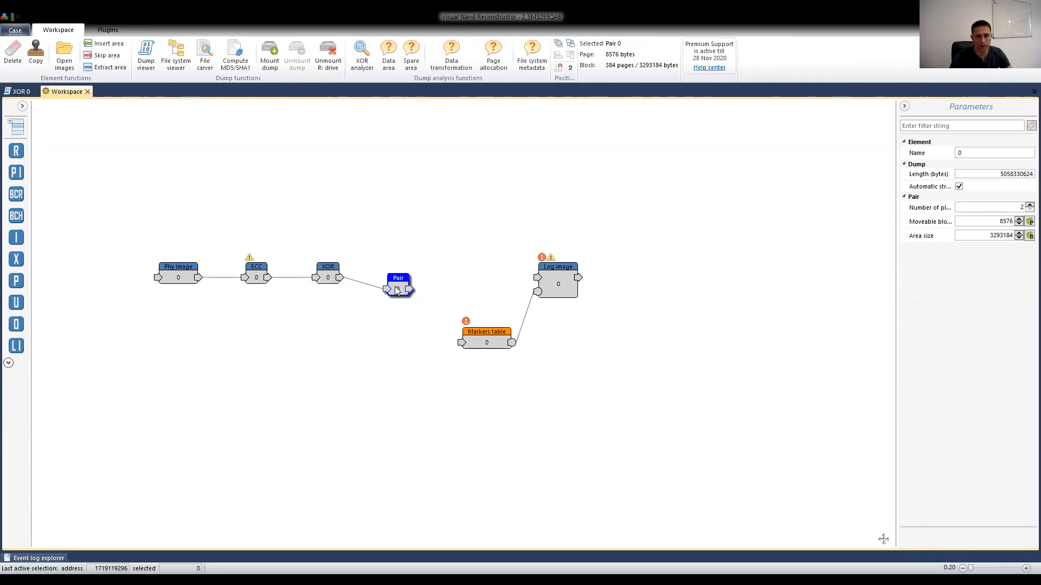
{"action": "left_click_drag", "start_coordinate": [395, 286], "coordinate": [388, 273]}
Examine the highlighted block borders around the data patterns in the XOR dump once more, and close the dump
{"action": "double_click", "coordinate": [326, 276]}
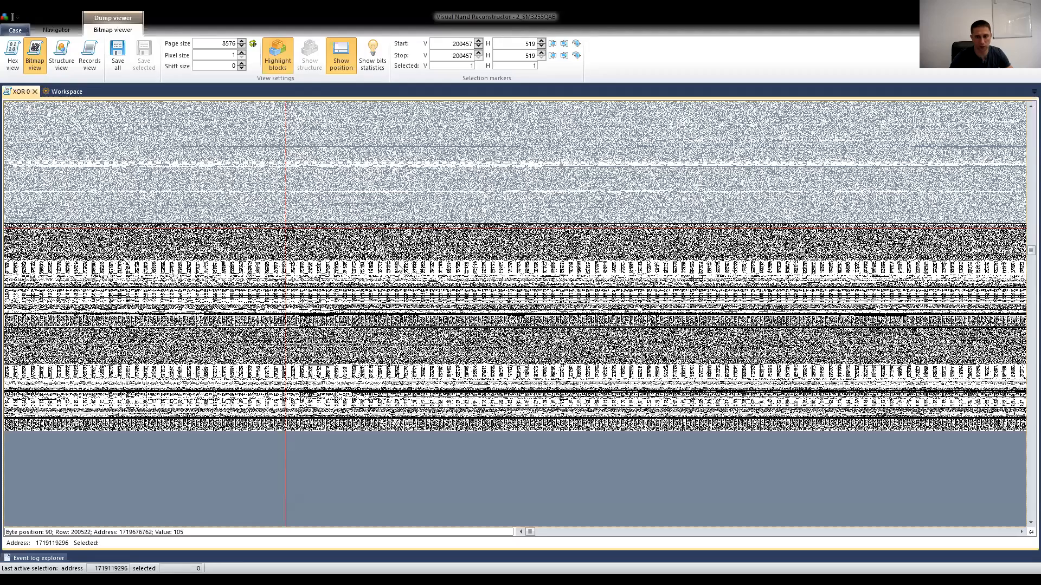
{"action": "scroll", "coordinate": [384, 215], "scroll_direction": "up", "scroll_amount": 2}
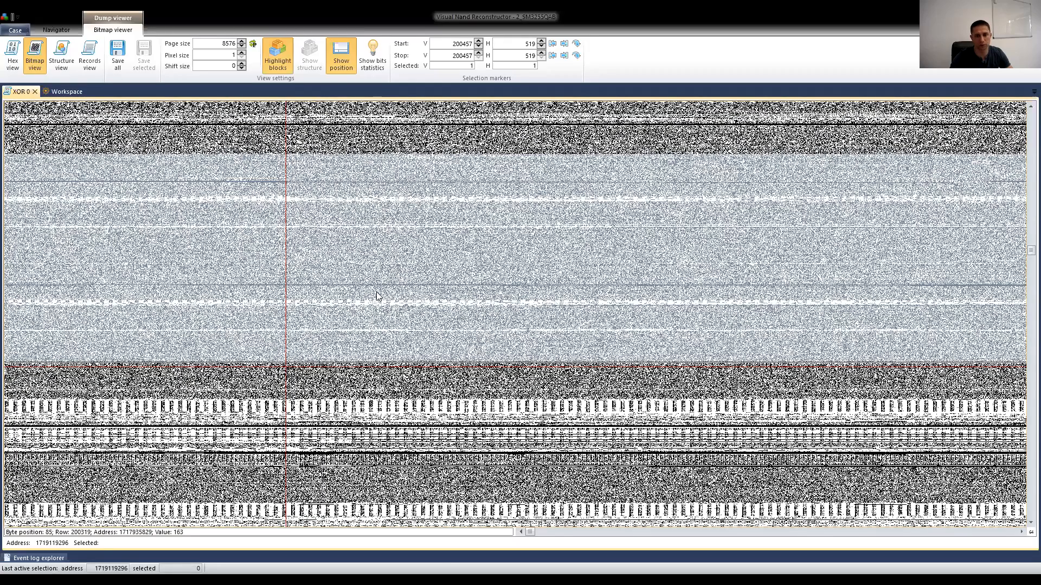
{"action": "left_click", "coordinate": [34, 92]}
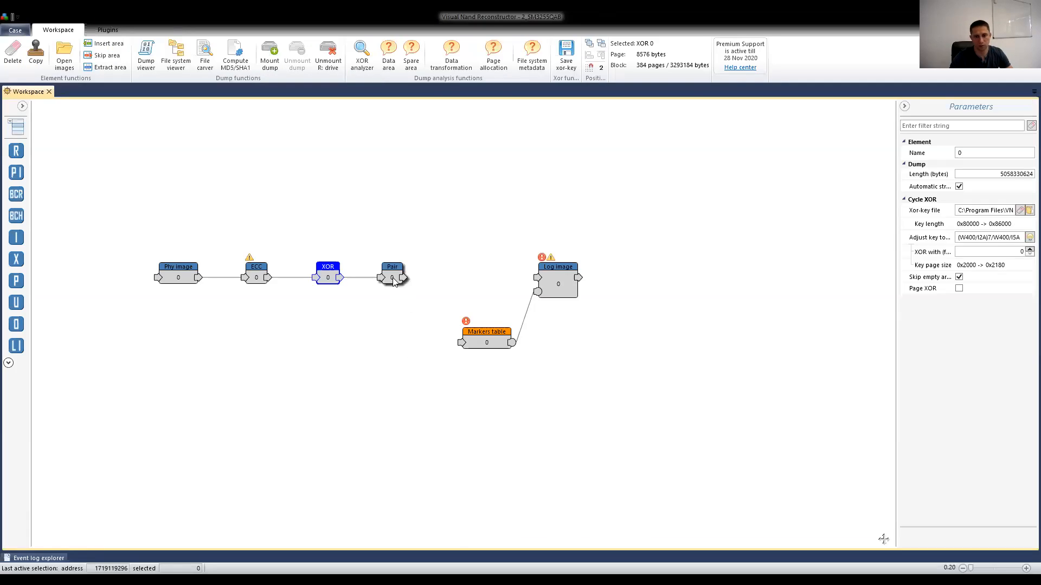
Connect the Pair output to the logical image and the Markers table, and create the logical image list with the Auto option
{"action": "left_click_drag", "start_coordinate": [404, 278], "coordinate": [463, 343]}
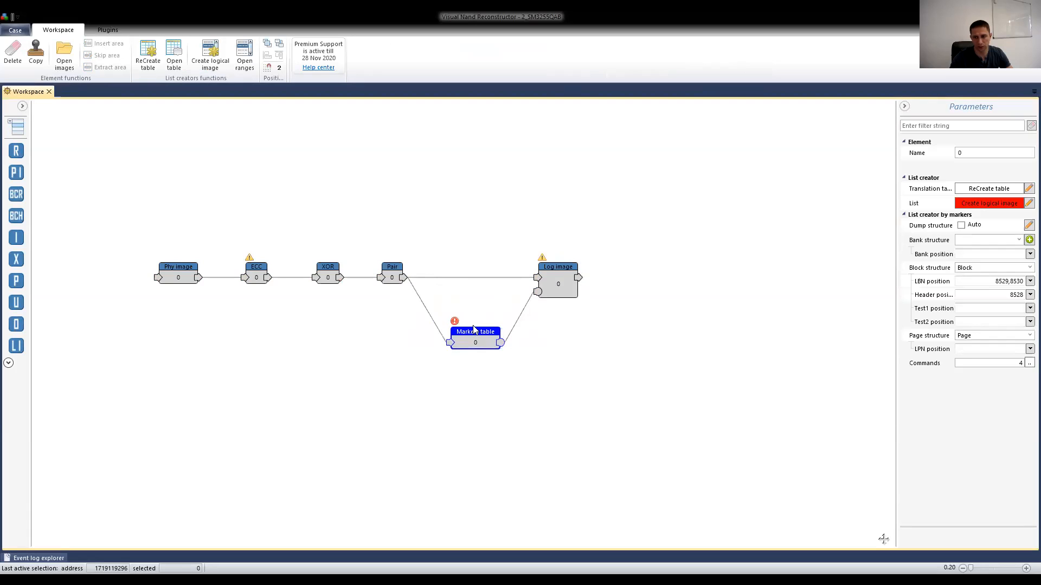
{"action": "left_click", "coordinate": [981, 205]}
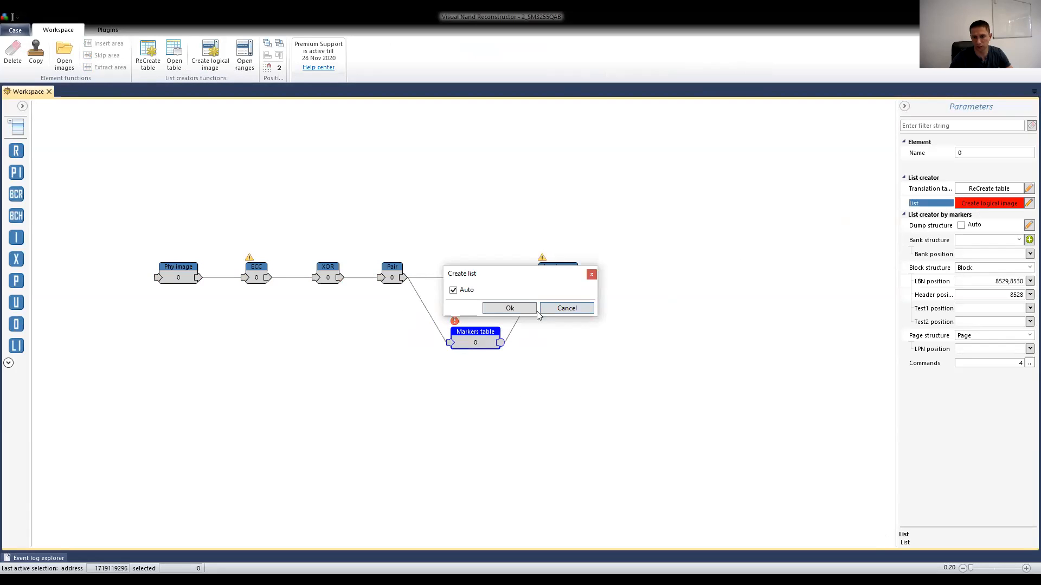
{"action": "left_click", "coordinate": [518, 308]}
Open the logical image in the file system viewer, examine the folders in the FAT32 volume's Root, and close the viewer
{"action": "left_click", "coordinate": [558, 282]}
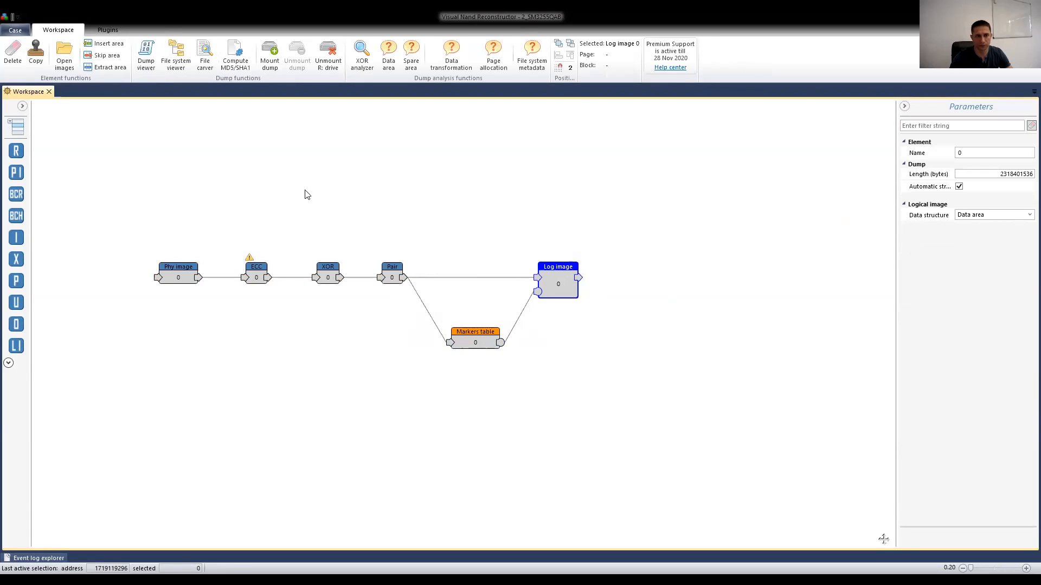
{"action": "left_click", "coordinate": [174, 56]}
{"action": "left_click", "coordinate": [9, 124]}
{"action": "left_click", "coordinate": [20, 134]}
{"action": "left_click", "coordinate": [31, 146]}
{"action": "scroll", "coordinate": [379, 260], "scroll_direction": "down", "scroll_amount": 10}
{"action": "scroll", "coordinate": [416, 320], "scroll_direction": "down", "scroll_amount": 7}
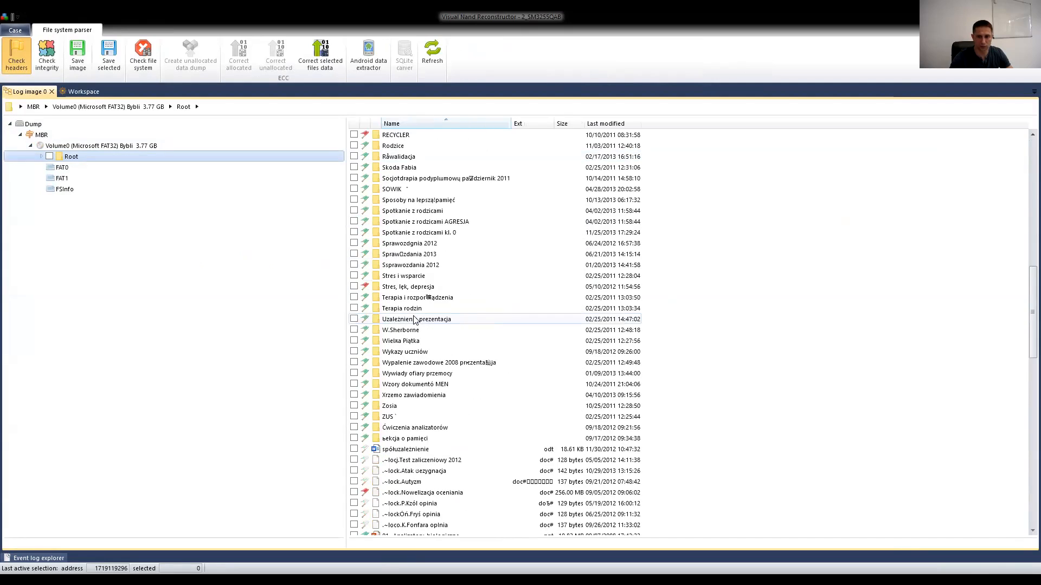
{"action": "scroll", "coordinate": [401, 282], "scroll_direction": "up", "scroll_amount": 8}
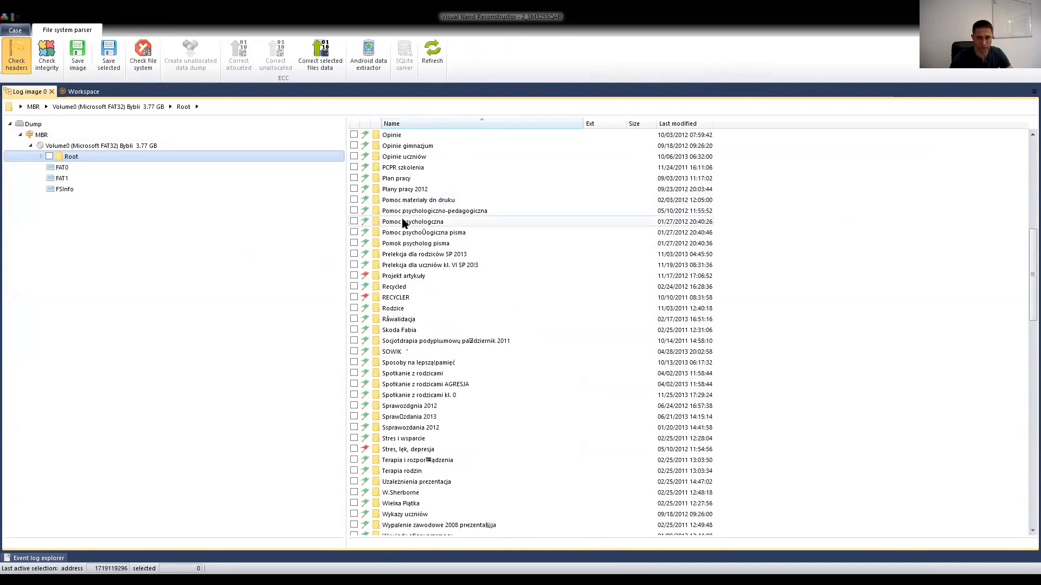
{"action": "left_click", "coordinate": [412, 234]}
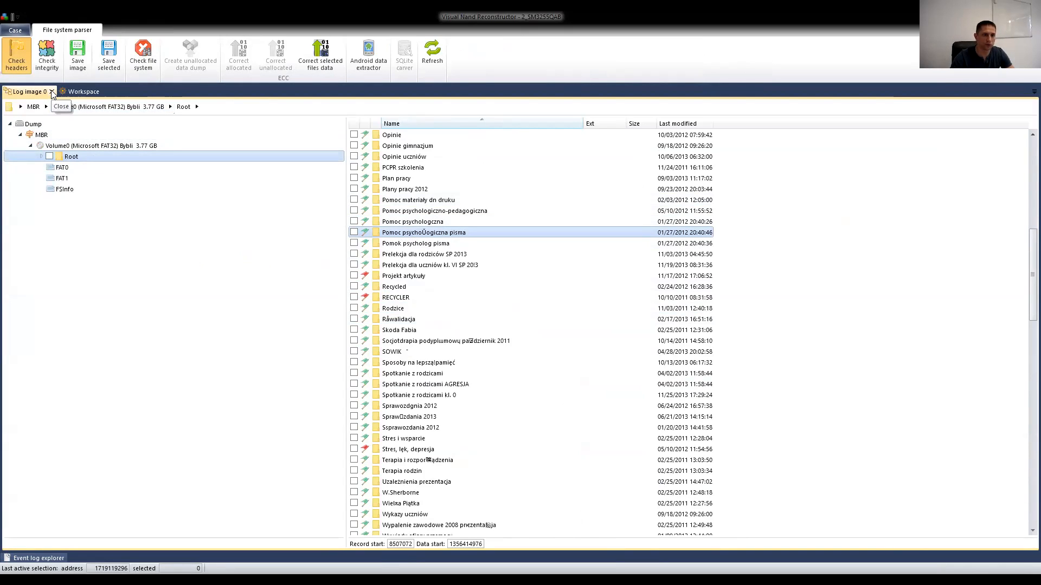
{"action": "left_click", "coordinate": [52, 92]}
Move the logical image and Markers table elements slightly closer to the Pair element
{"action": "left_click", "coordinate": [409, 369]}
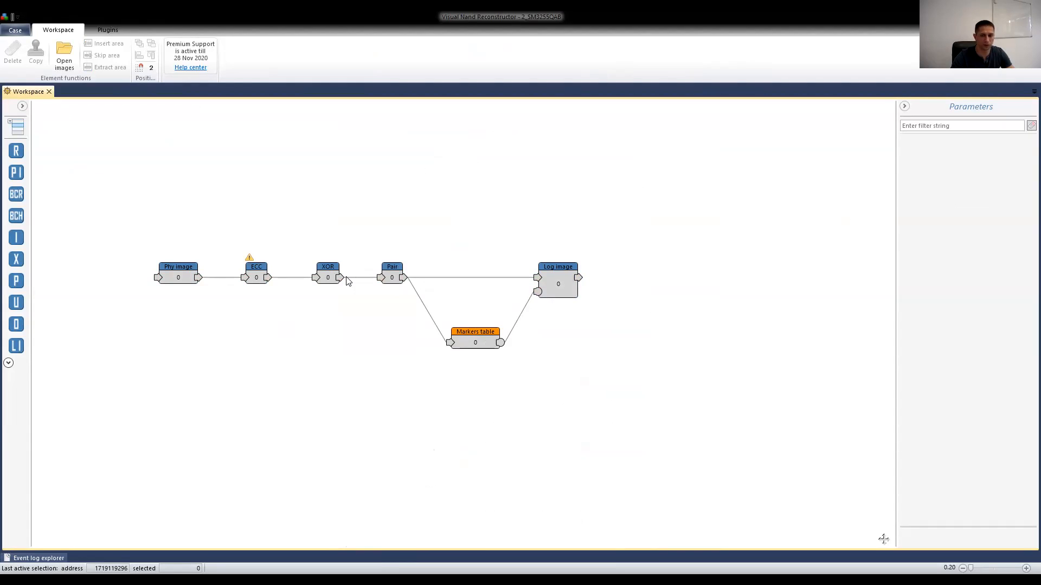
{"action": "left_click_drag", "start_coordinate": [473, 341], "coordinate": [480, 343]}
{"action": "left_click_drag", "start_coordinate": [552, 285], "coordinate": [541, 286]}
{"action": "left_click_drag", "start_coordinate": [471, 343], "coordinate": [462, 343]}
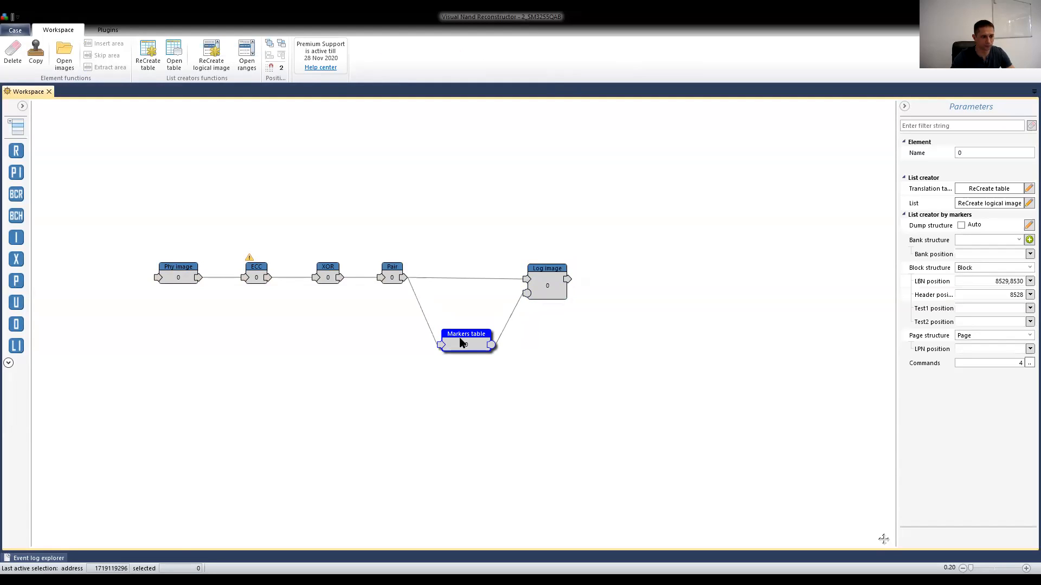
Open the SM321QF AC case from the 2_SM321QF AC folder on drive F: and load its saved Markers table list
{"action": "left_click", "coordinate": [15, 31]}
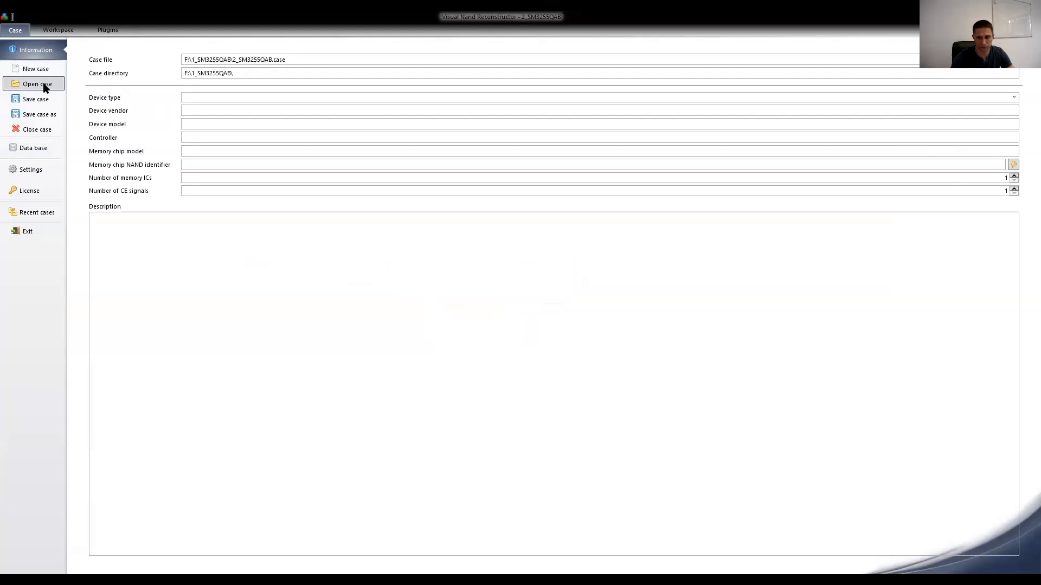
{"action": "left_click", "coordinate": [45, 85]}
{"action": "left_click", "coordinate": [552, 323]}
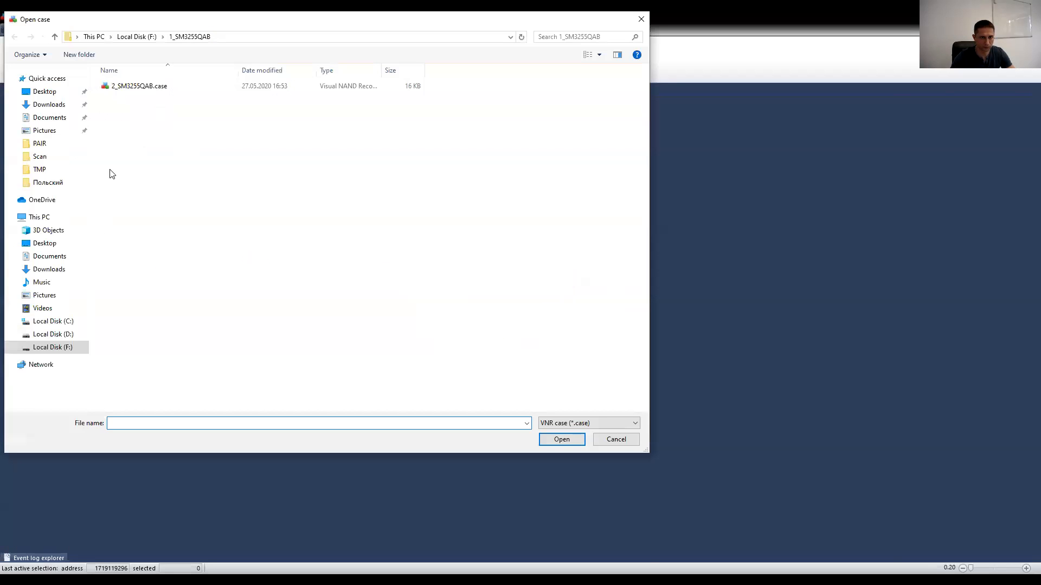
{"action": "left_click", "coordinate": [135, 36]}
{"action": "double_click", "coordinate": [142, 101]}
{"action": "left_click", "coordinate": [138, 90]}
{"action": "double_click", "coordinate": [137, 90]}
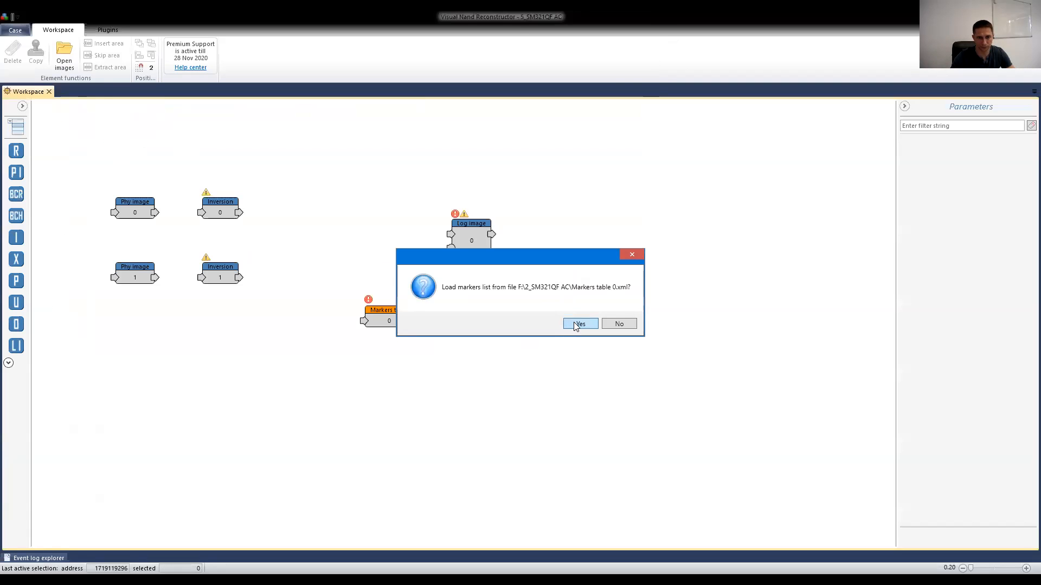
{"action": "left_click", "coordinate": [575, 325]}
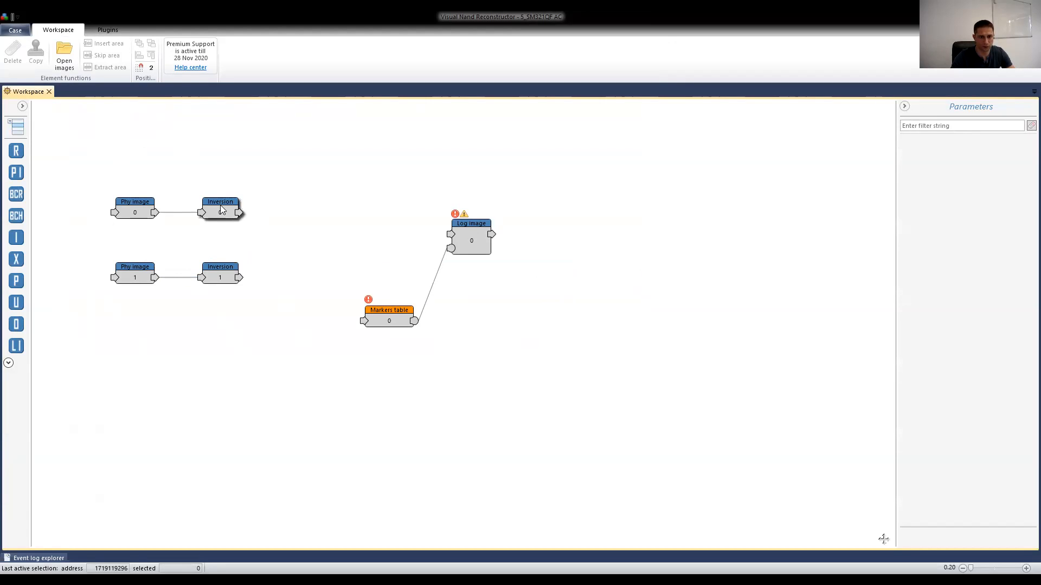
Review the parameters of both physical images and of Inversion 0, and open the Inversion 0 dump in the bitmap viewer
{"action": "left_click", "coordinate": [128, 209]}
{"action": "left_click", "coordinate": [130, 271]}
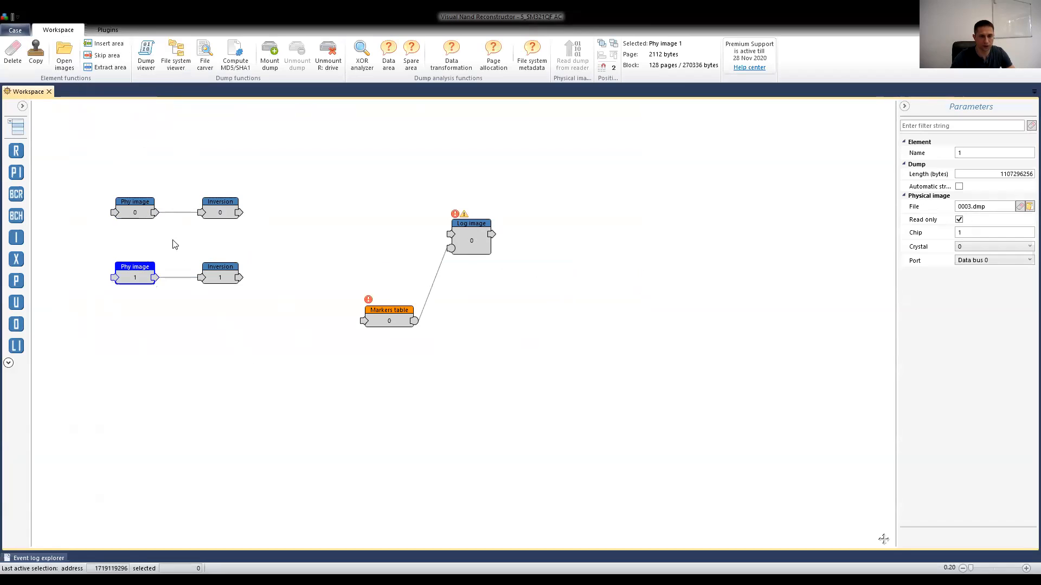
{"action": "left_click", "coordinate": [220, 211]}
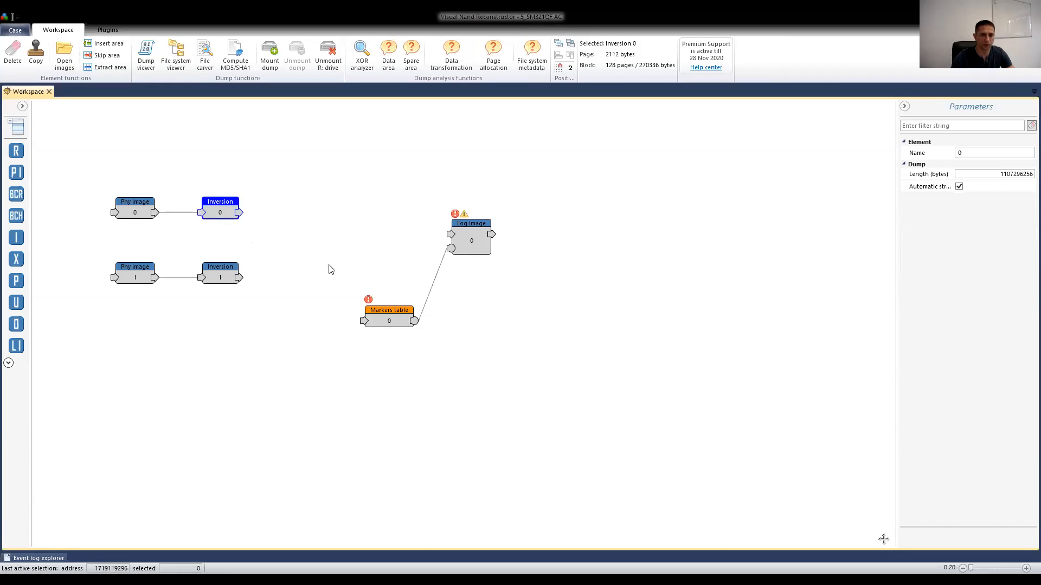
{"action": "double_click", "coordinate": [218, 212]}
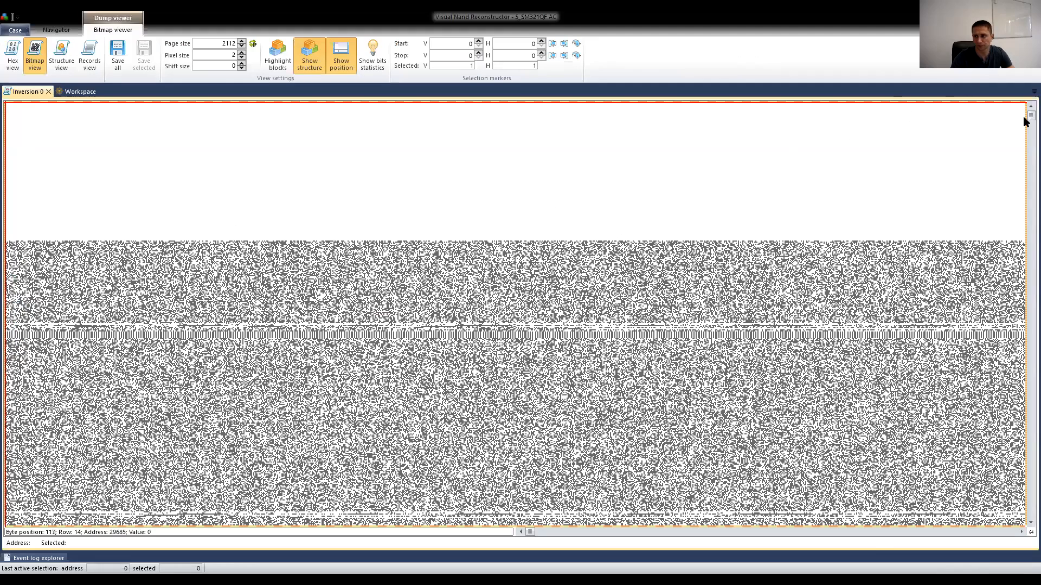
Measure the block height in the Inversion 0 dump by selecting between two marker changes in the spare area, and mark the preceding block border
{"action": "left_click_drag", "start_coordinate": [1025, 117], "coordinate": [1027, 152]}
{"action": "left_click", "coordinate": [460, 227]}
{"action": "scroll", "coordinate": [443, 216], "scroll_direction": "down", "scroll_amount": 1}
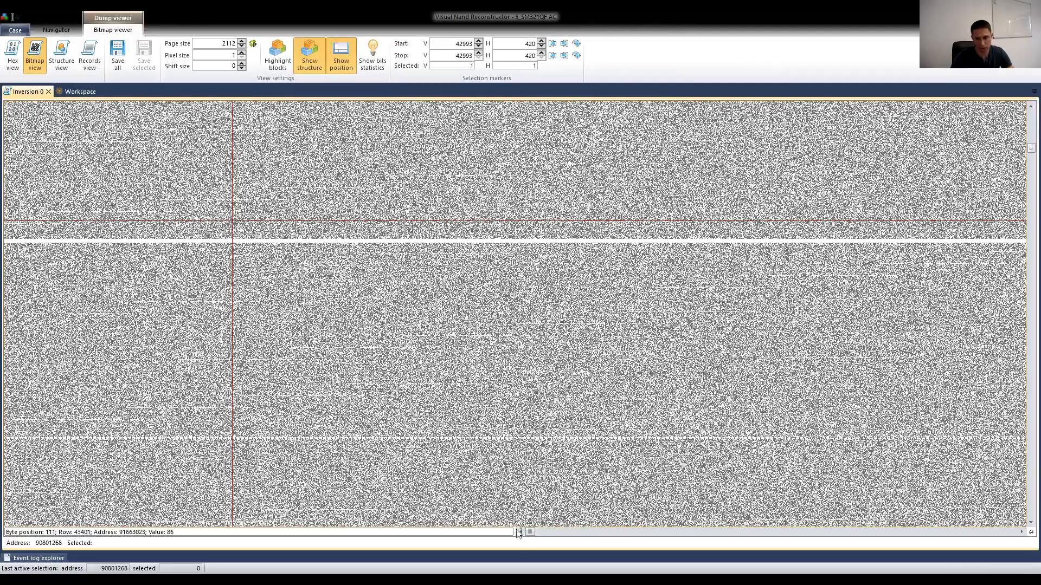
{"action": "mouse_move", "coordinate": [530, 533]}
{"action": "left_mouse_down"}
{"action": "mouse_move", "coordinate": [670, 522]}
{"action": "mouse_move", "coordinate": [992, 540]}
{"action": "mouse_move", "coordinate": [1009, 532]}
{"action": "mouse_move", "coordinate": [1001, 514]}
{"action": "left_mouse_up"}
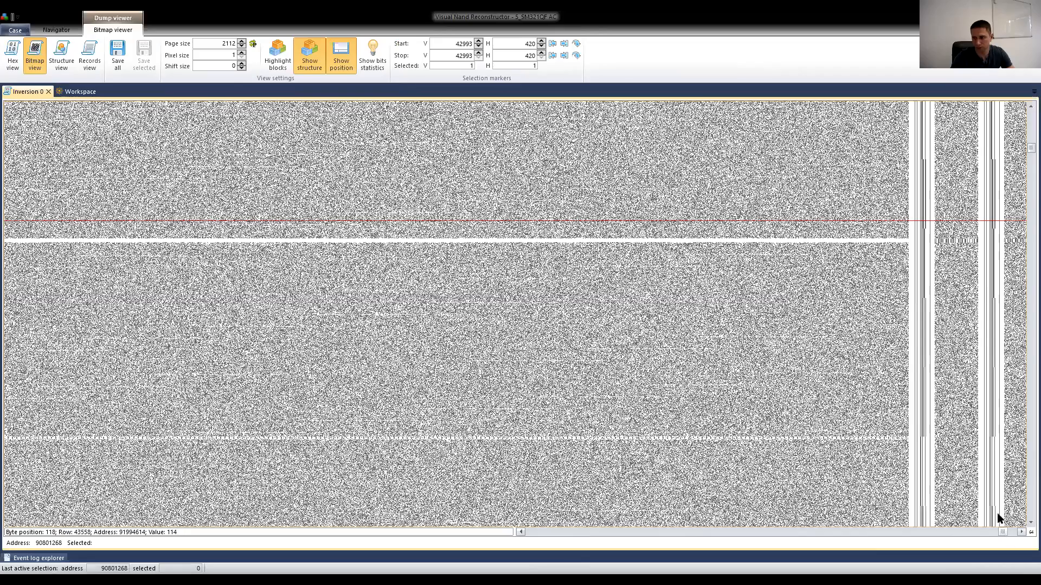
{"action": "scroll", "coordinate": [926, 287], "scroll_direction": "up", "scroll_amount": 3, "text": "ctrl"}
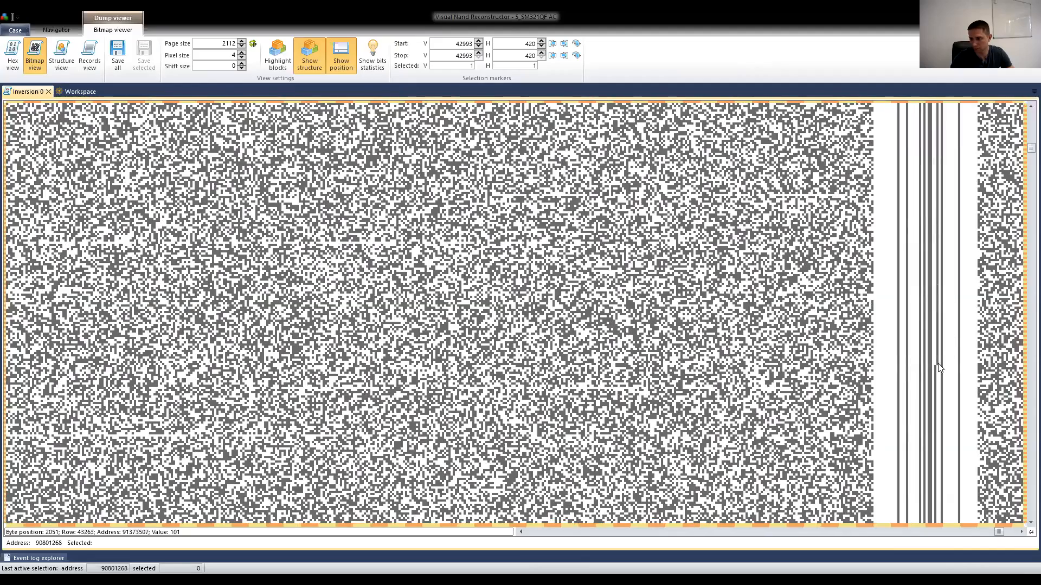
{"action": "left_click", "coordinate": [938, 363]}
{"action": "scroll", "coordinate": [944, 233], "scroll_direction": "up", "scroll_amount": 2}
{"action": "left_click", "coordinate": [943, 227], "text": "shift"}
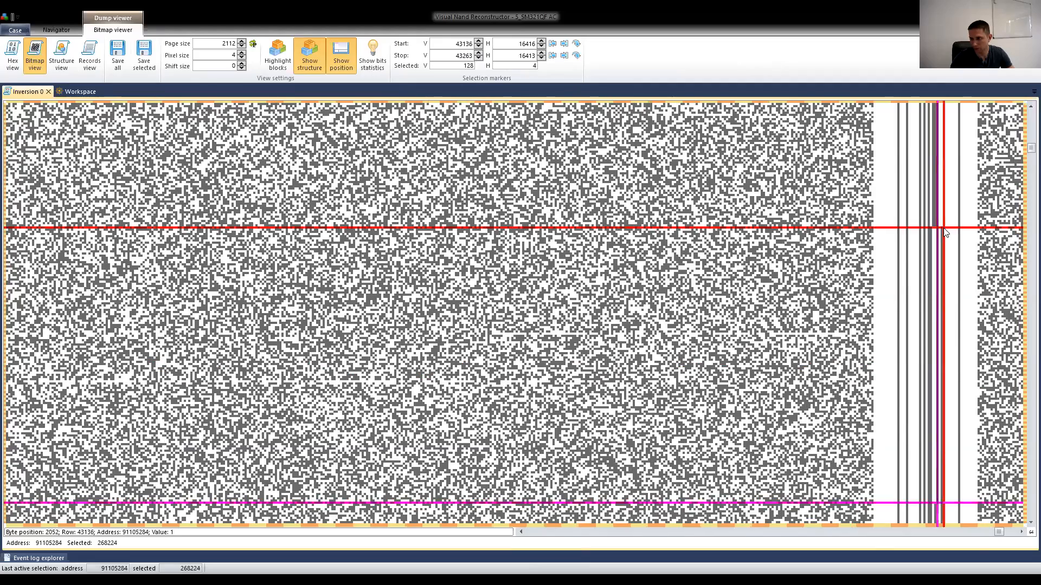
{"action": "scroll", "coordinate": [941, 233], "scroll_direction": "up", "scroll_amount": 8}
{"action": "left_click", "coordinate": [935, 233]}
{"action": "scroll", "coordinate": [416, 206], "scroll_direction": "down", "scroll_amount": 2}
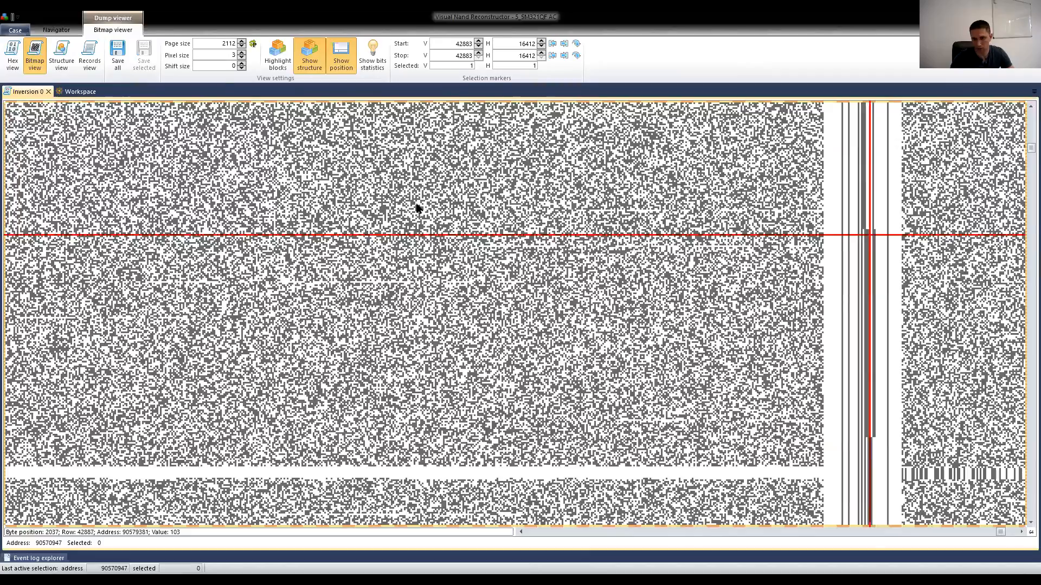
Highlight the blocks in the Inversion 0 dump and examine how the white data bands lie relative to the block borders further down
{"action": "left_click", "coordinate": [278, 54]}
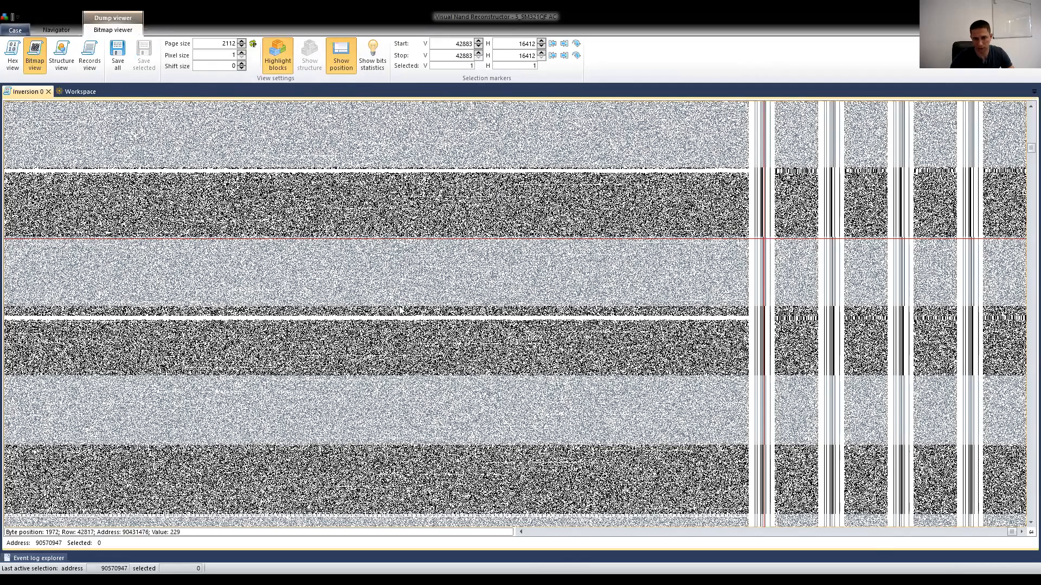
{"action": "scroll", "coordinate": [403, 309], "scroll_direction": "down", "scroll_amount": 3}
{"action": "scroll", "coordinate": [393, 297], "scroll_direction": "down", "scroll_amount": 2}
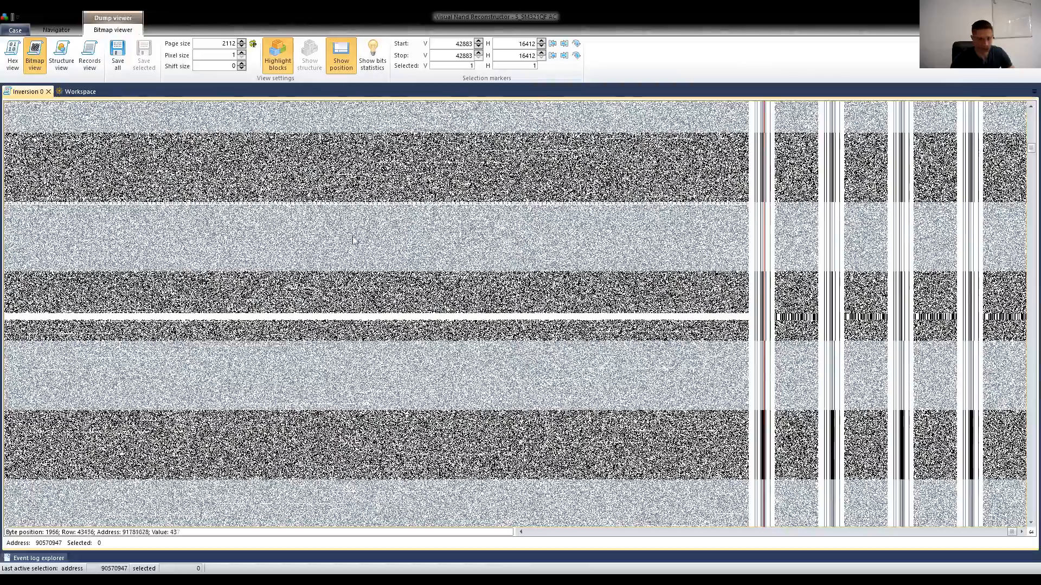
{"action": "scroll", "coordinate": [403, 292], "scroll_direction": "down", "scroll_amount": 7}
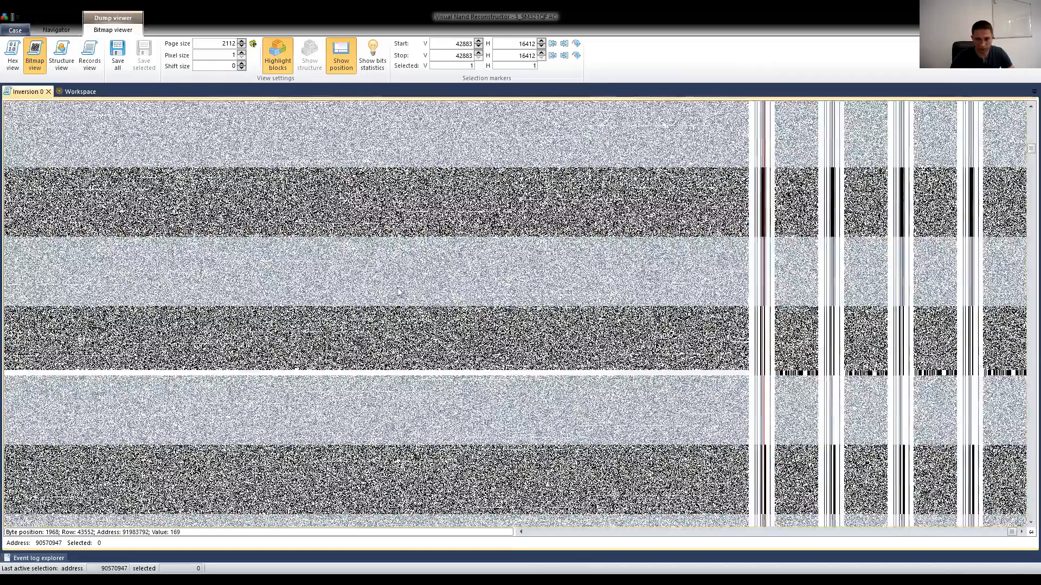
{"action": "scroll", "coordinate": [904, 259], "scroll_direction": "down", "scroll_amount": 4}
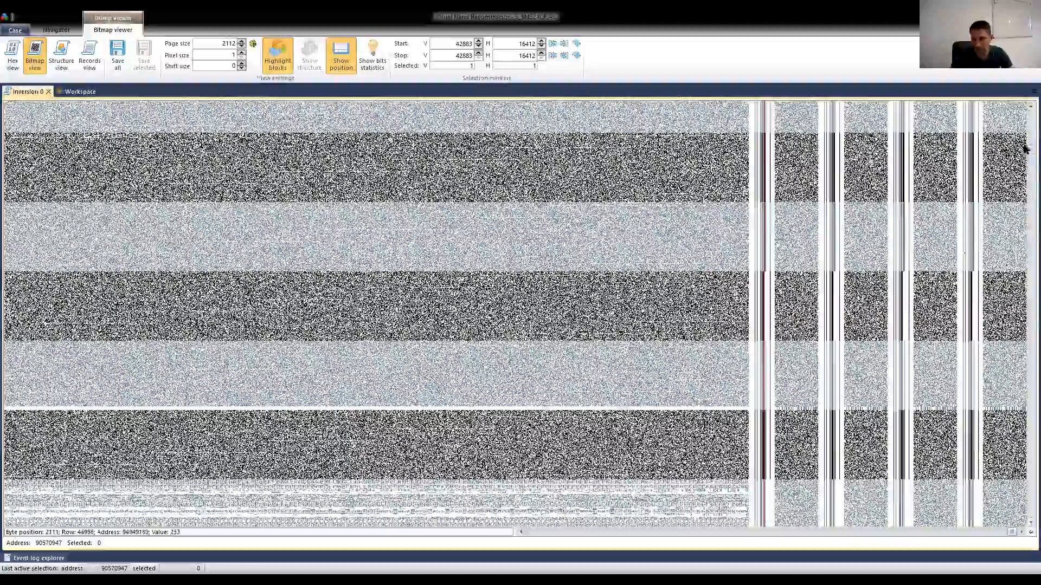
{"action": "scroll", "coordinate": [1025, 153], "scroll_direction": "down", "scroll_amount": 3}
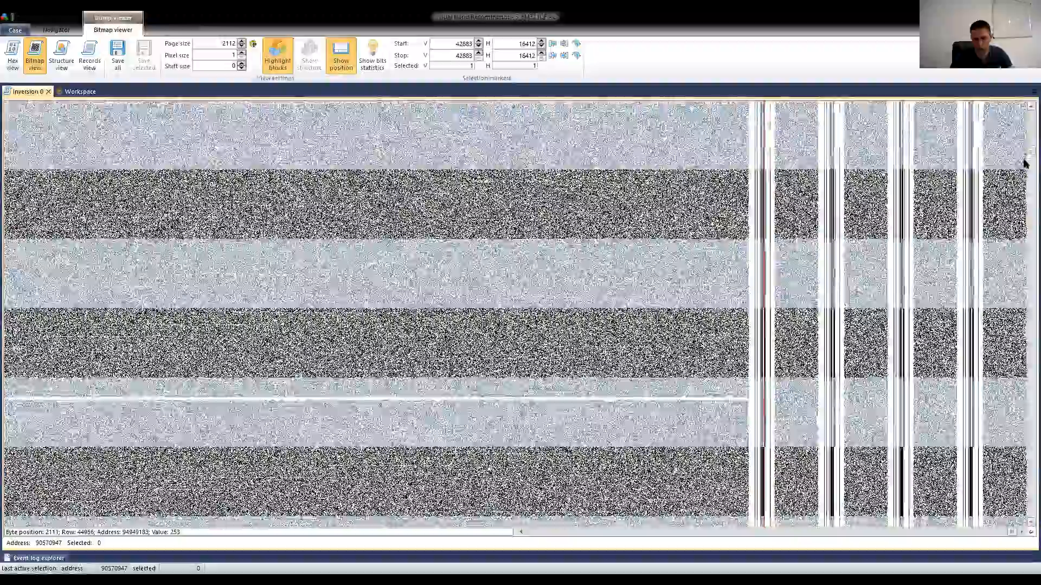
{"action": "scroll", "coordinate": [1024, 163], "scroll_direction": "down", "scroll_amount": 2}
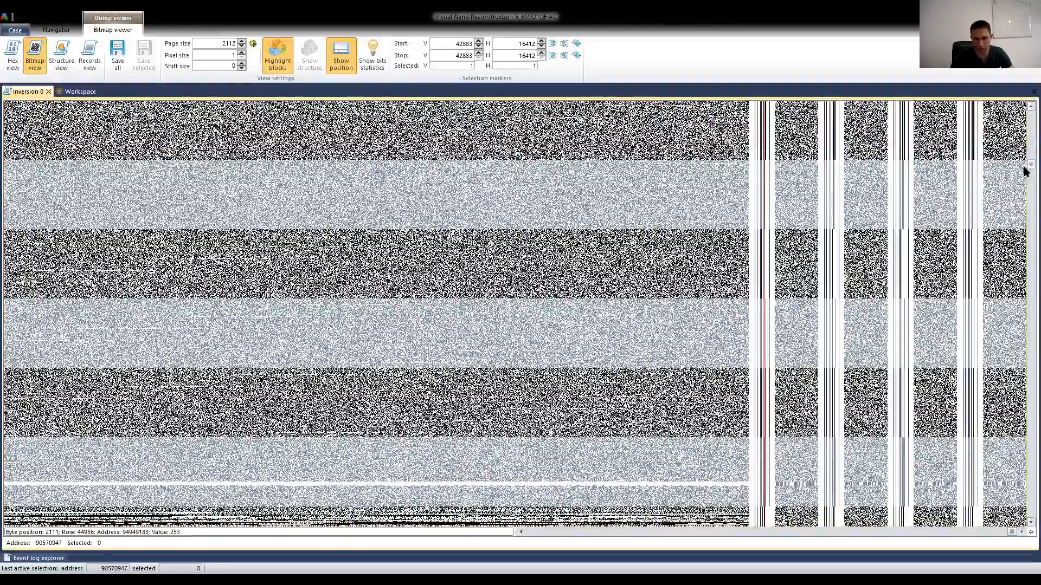
{"action": "scroll", "coordinate": [660, 382], "scroll_direction": "down", "scroll_amount": 3}
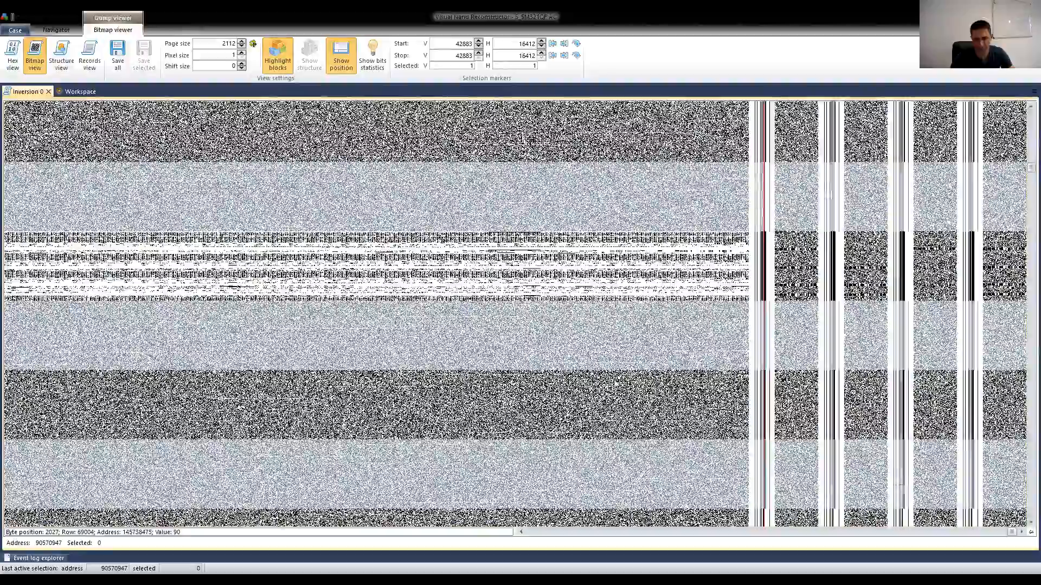
{"action": "scroll", "coordinate": [616, 384], "scroll_direction": "down", "scroll_amount": 3}
{"action": "scroll", "coordinate": [615, 384], "scroll_direction": "down", "scroll_amount": 3}
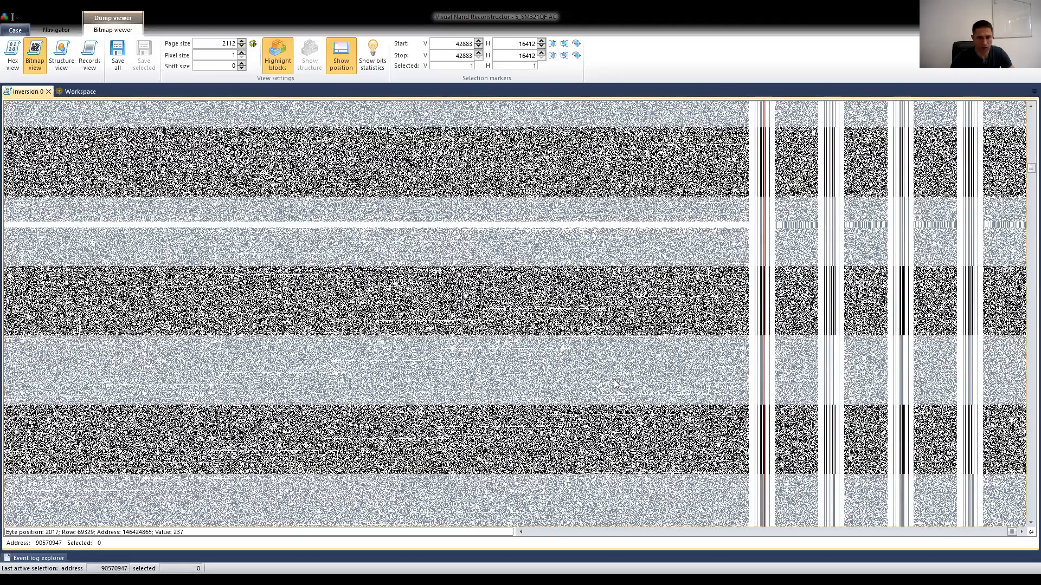
{"action": "scroll", "coordinate": [615, 384], "scroll_direction": "down", "scroll_amount": 6}
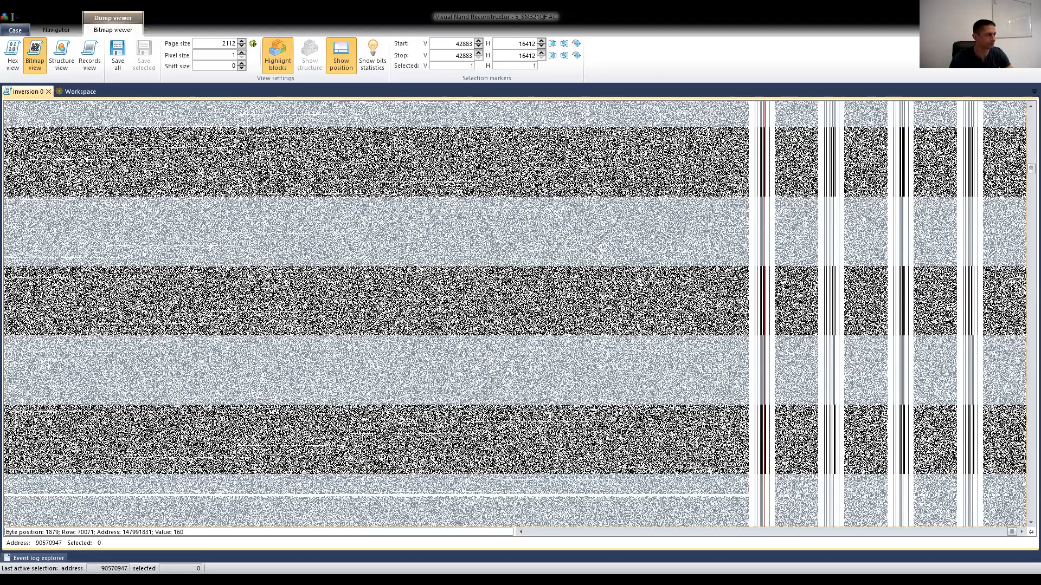
{"action": "scroll", "coordinate": [312, 360], "scroll_direction": "down", "scroll_amount": 5}
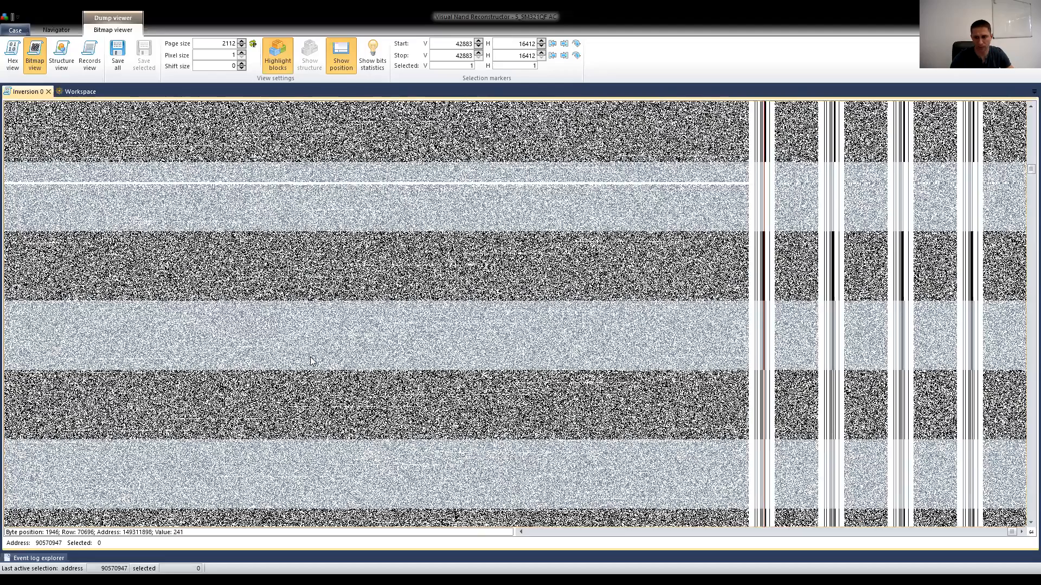
{"action": "scroll", "coordinate": [311, 360], "scroll_direction": "up", "scroll_amount": 1}
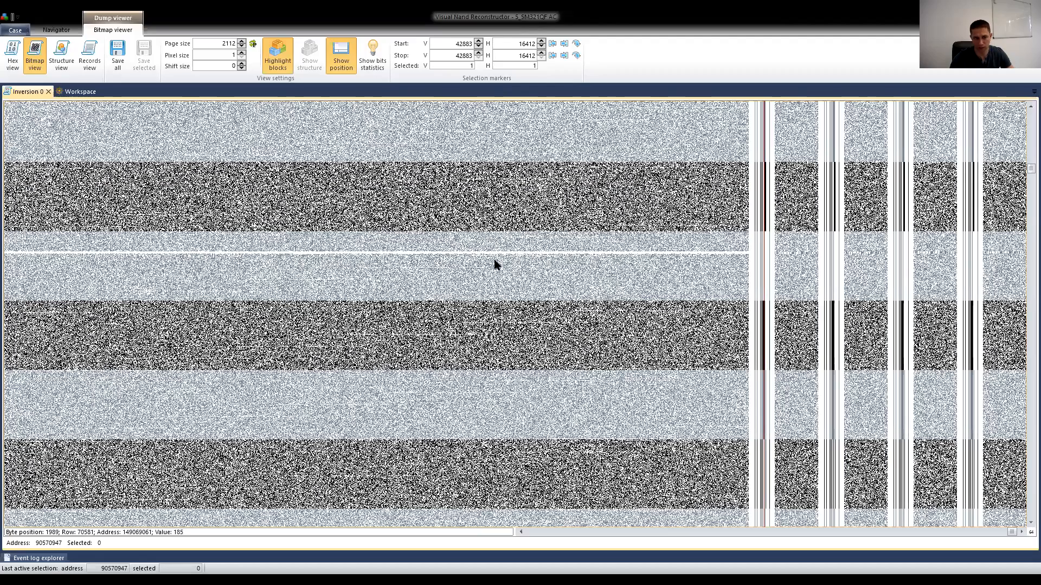
{"action": "scroll", "coordinate": [519, 256], "scroll_direction": "down", "scroll_amount": 1}
{"action": "scroll", "coordinate": [537, 249], "scroll_direction": "up", "scroll_amount": 1}
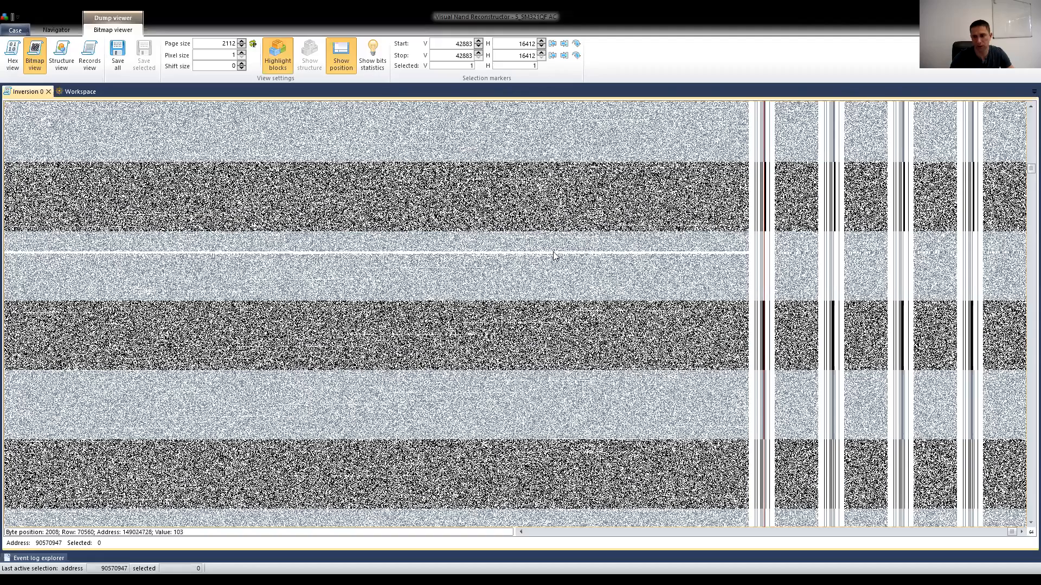
{"action": "scroll", "coordinate": [561, 257], "scroll_direction": "down", "scroll_amount": 1}
{"action": "scroll", "coordinate": [561, 257], "scroll_direction": "down", "scroll_amount": 2}
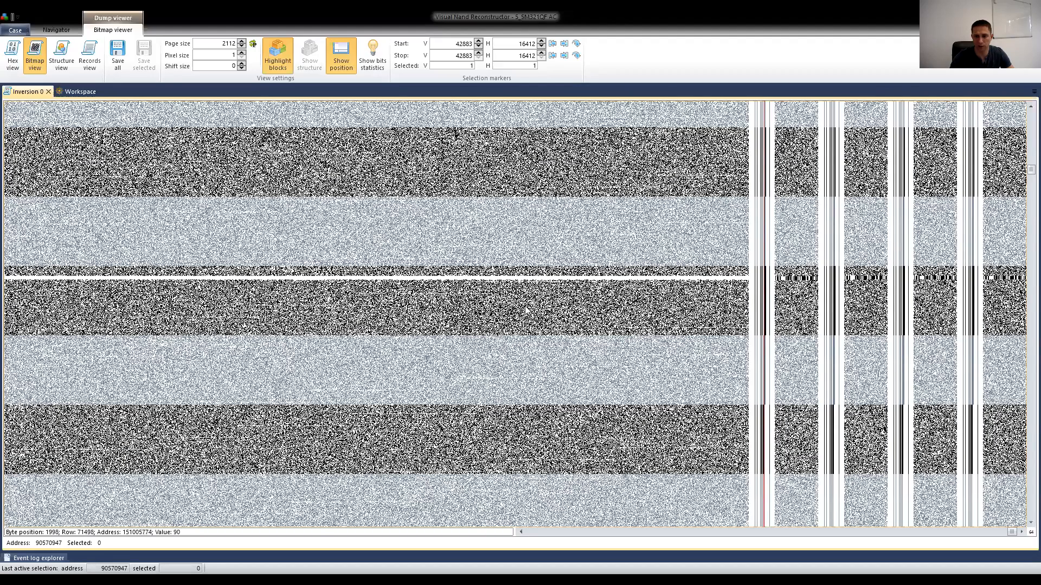
{"action": "scroll", "coordinate": [530, 281], "scroll_direction": "down", "scroll_amount": 6}
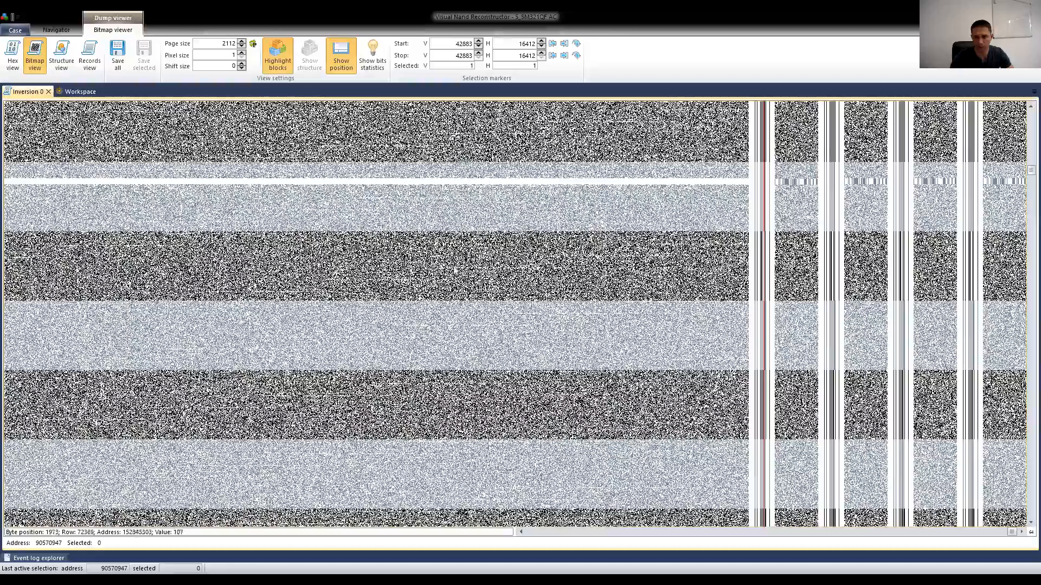
{"action": "scroll", "coordinate": [456, 271], "scroll_direction": "down", "scroll_amount": 4}
{"action": "scroll", "coordinate": [456, 270], "scroll_direction": "down", "scroll_amount": 15}
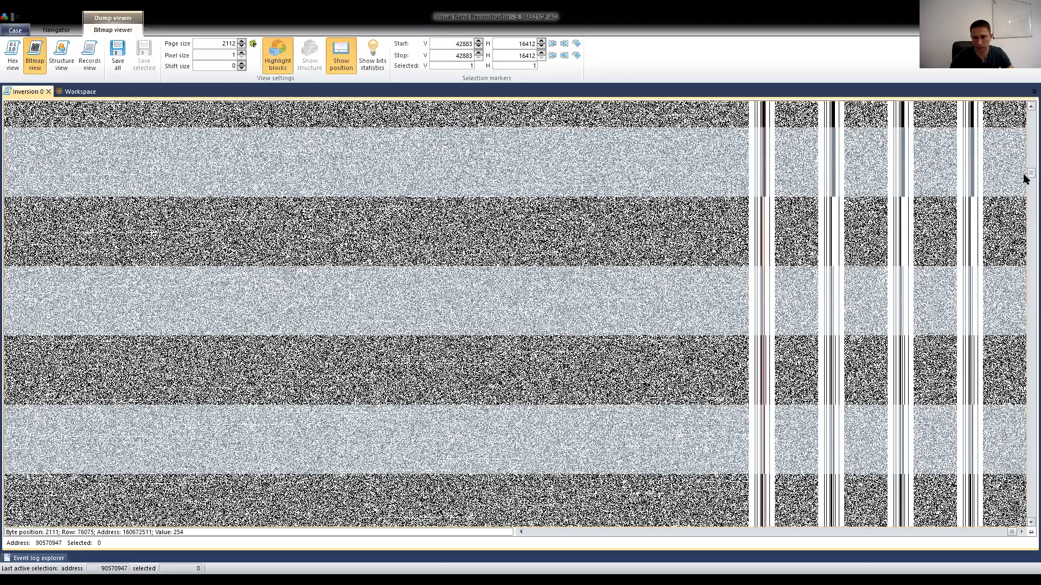
{"action": "scroll", "coordinate": [1024, 179], "scroll_direction": "down", "scroll_amount": 1}
{"action": "scroll", "coordinate": [1024, 180], "scroll_direction": "down", "scroll_amount": 2}
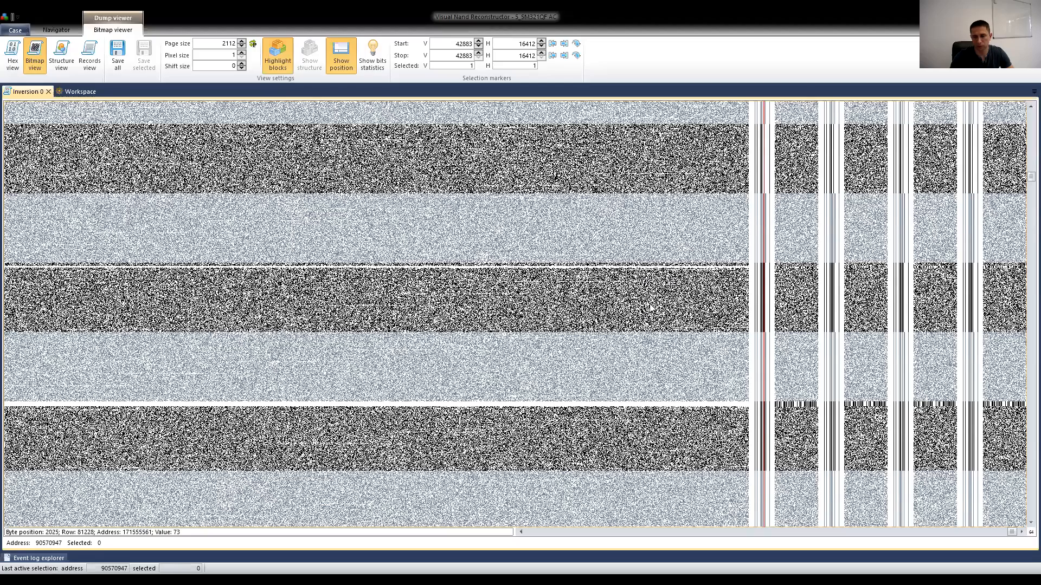
{"action": "scroll", "coordinate": [649, 293], "scroll_direction": "down", "scroll_amount": 5}
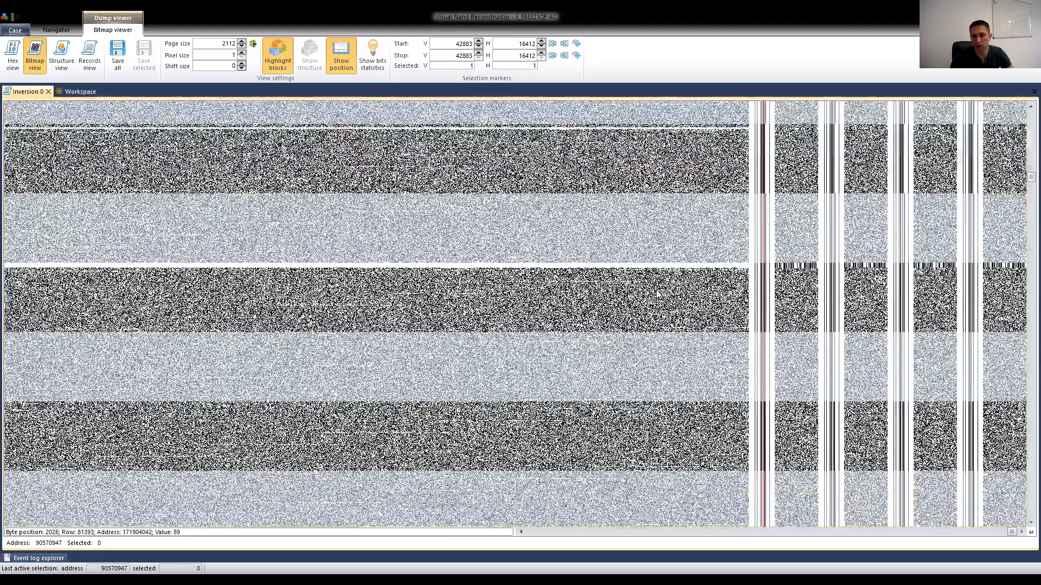
{"action": "scroll", "coordinate": [648, 290], "scroll_direction": "down", "scroll_amount": 10}
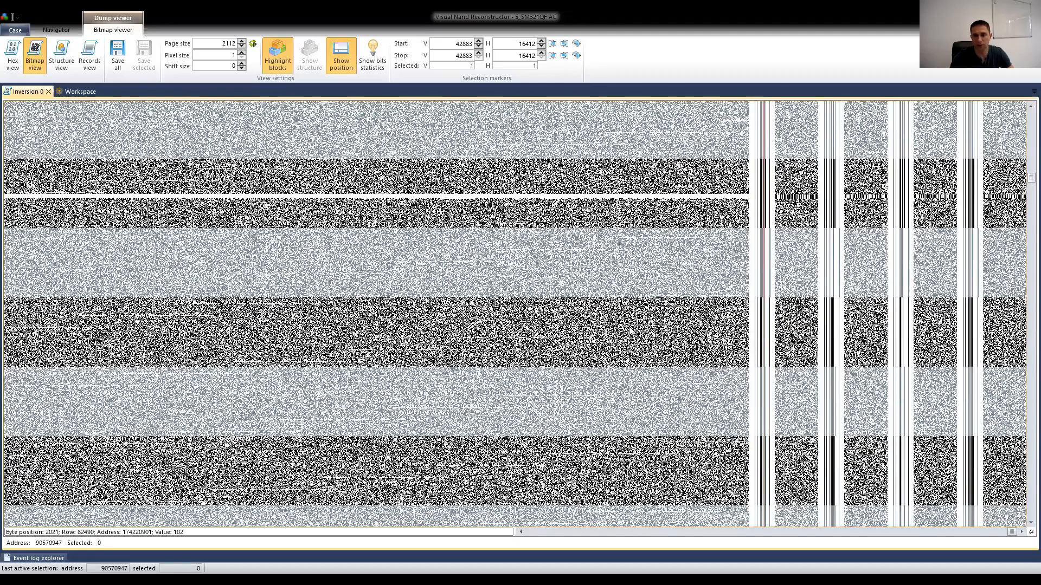
{"action": "scroll", "coordinate": [542, 255], "scroll_direction": "down", "scroll_amount": 3}
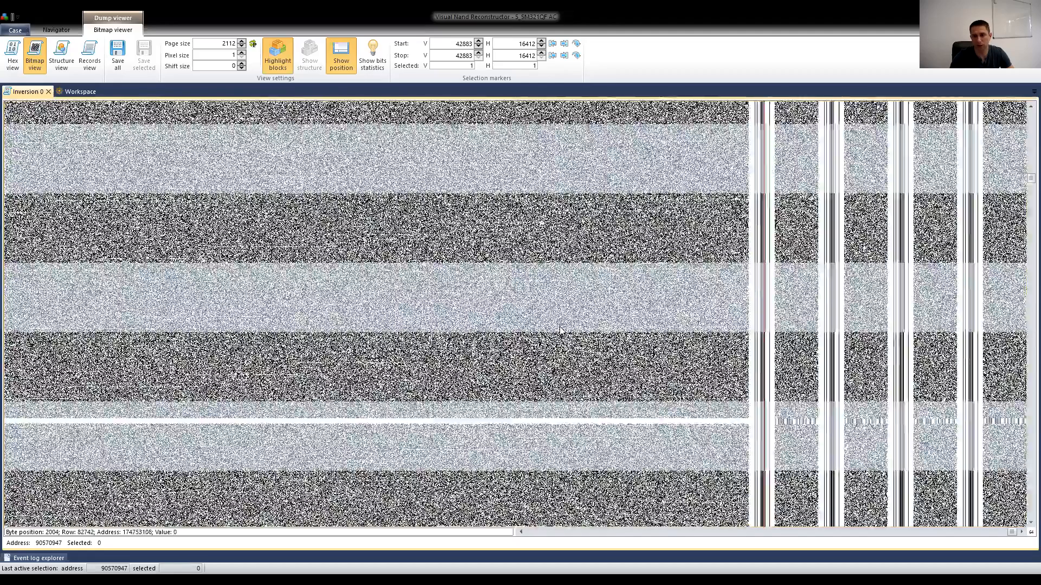
{"action": "scroll", "coordinate": [561, 329], "scroll_direction": "down", "scroll_amount": 7}
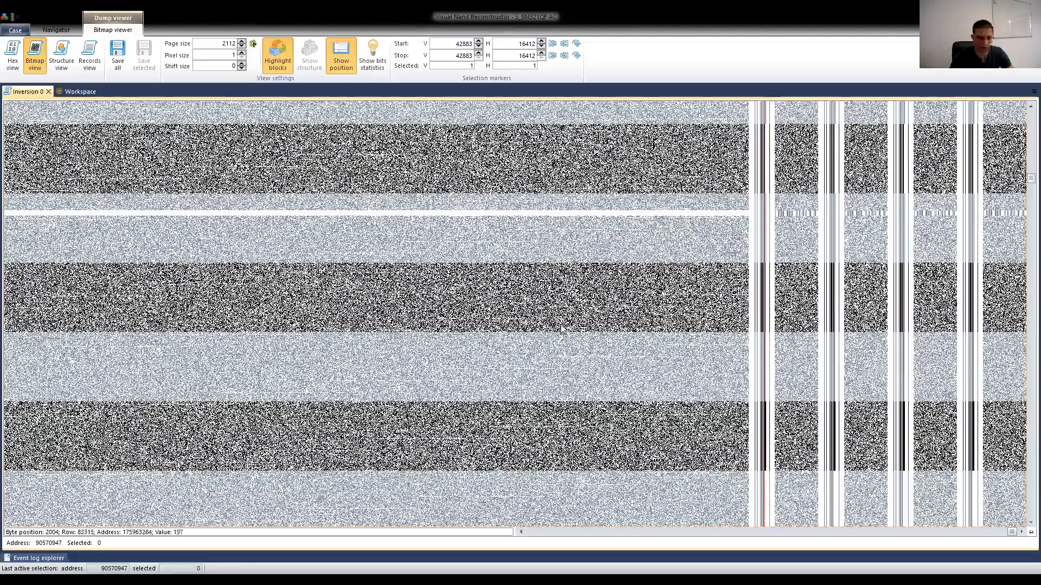
{"action": "scroll", "coordinate": [561, 329], "scroll_direction": "down", "scroll_amount": 9}
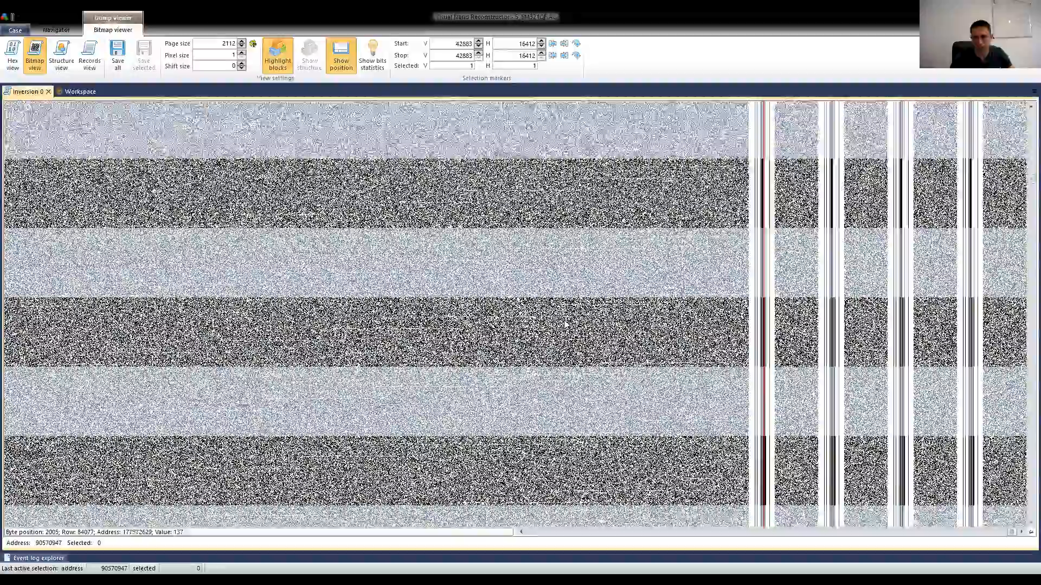
{"action": "scroll", "coordinate": [564, 324], "scroll_direction": "down", "scroll_amount": 4}
{"action": "scroll", "coordinate": [581, 315], "scroll_direction": "down", "scroll_amount": 4}
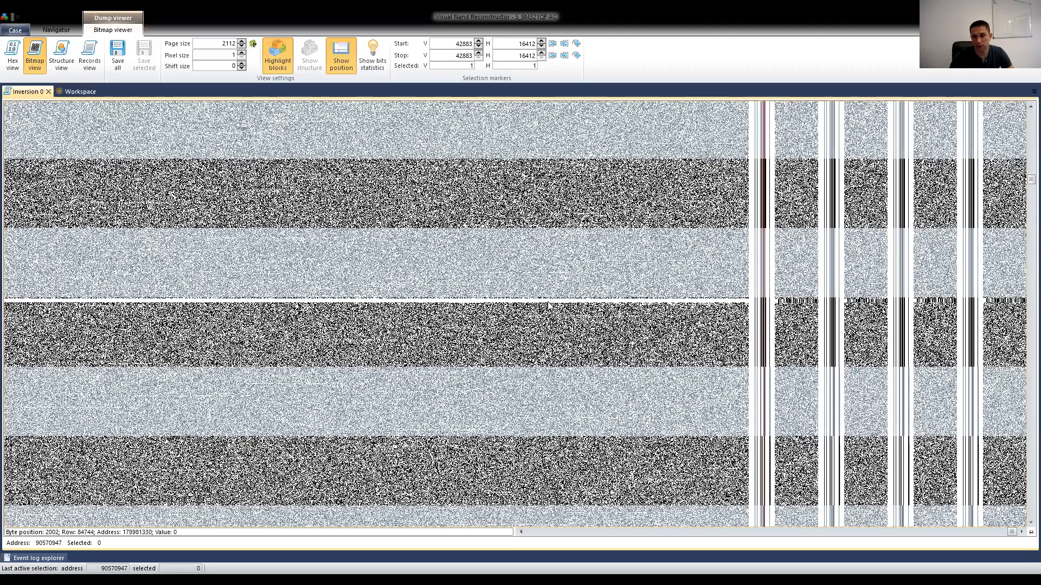
{"action": "scroll", "coordinate": [549, 305], "scroll_direction": "down", "scroll_amount": 3}
{"action": "scroll", "coordinate": [550, 306], "scroll_direction": "down", "scroll_amount": 1}
{"action": "scroll", "coordinate": [549, 305], "scroll_direction": "down", "scroll_amount": 3}
{"action": "scroll", "coordinate": [549, 306], "scroll_direction": "down", "scroll_amount": 3}
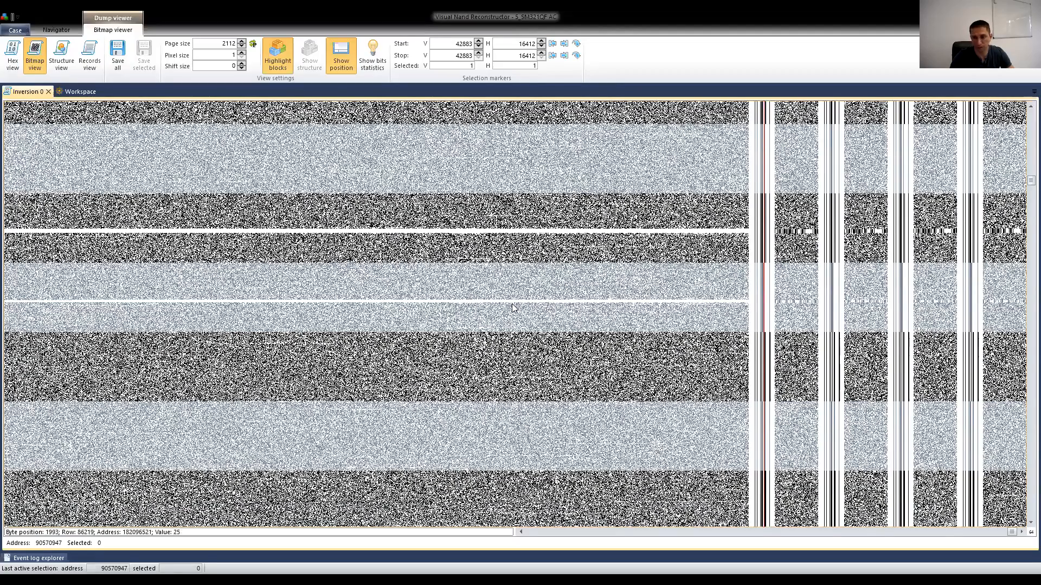
Examine further down the Inversion 0 dump whether data patterns and white bands start and end at the highlighted block borders, and close the dump
{"action": "scroll", "coordinate": [549, 298], "scroll_direction": "down", "scroll_amount": 3}
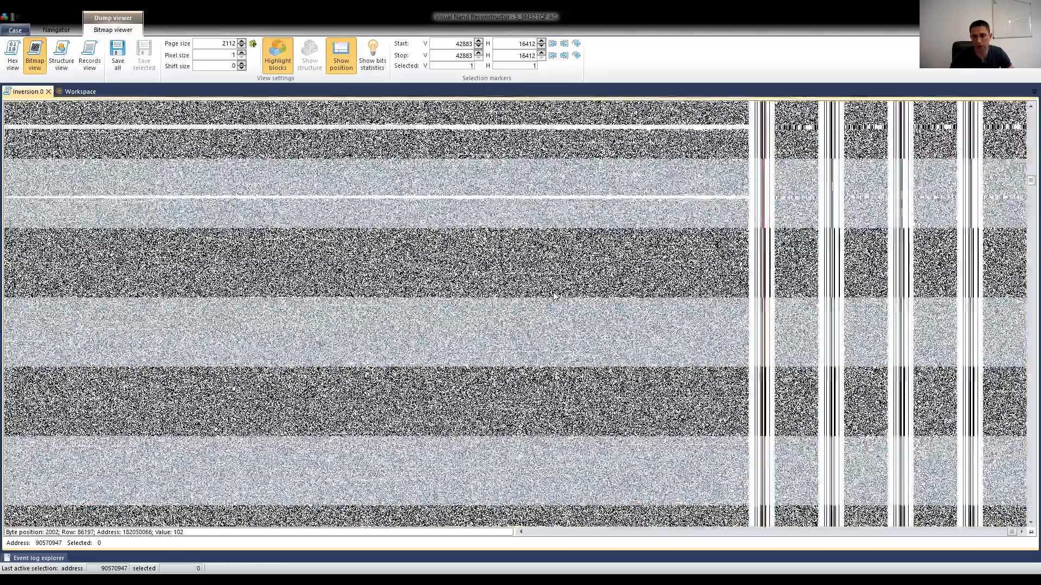
{"action": "scroll", "coordinate": [549, 297], "scroll_direction": "down", "scroll_amount": 3}
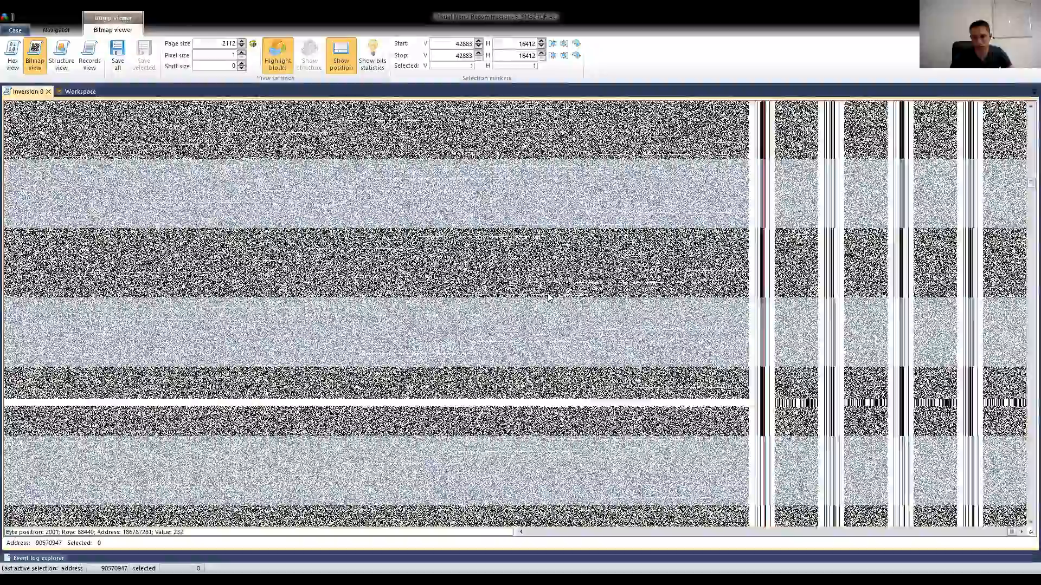
{"action": "scroll", "coordinate": [548, 297], "scroll_direction": "down", "scroll_amount": 2}
{"action": "scroll", "coordinate": [549, 297], "scroll_direction": "down", "scroll_amount": 8}
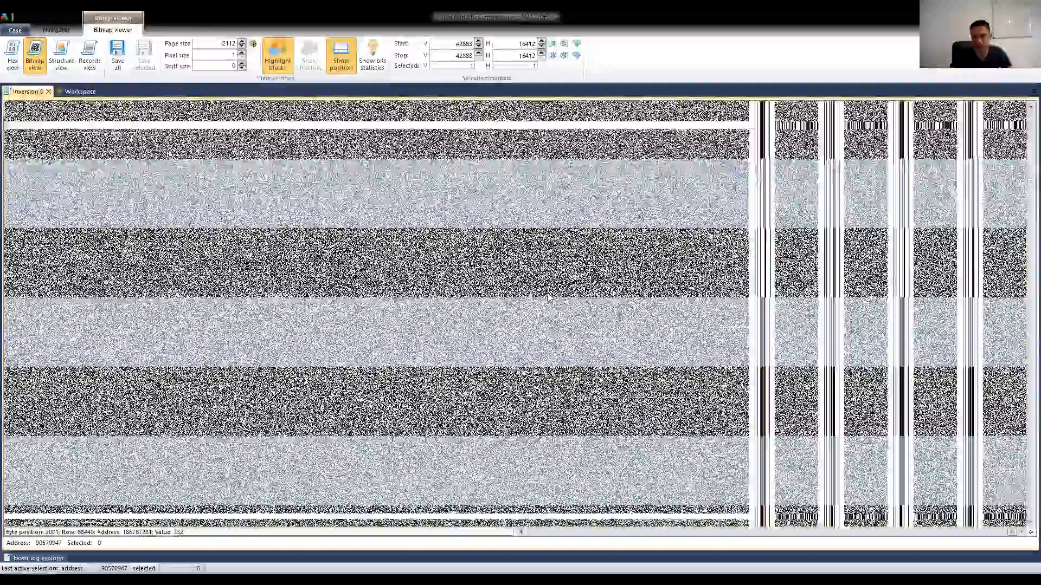
{"action": "scroll", "coordinate": [548, 296], "scroll_direction": "down", "scroll_amount": 8}
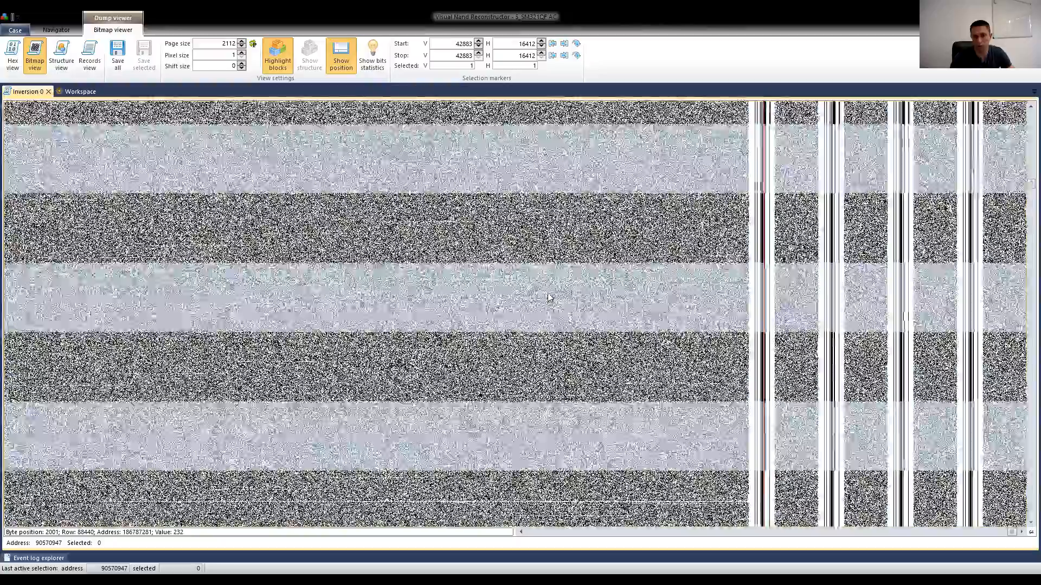
{"action": "scroll", "coordinate": [1024, 162], "scroll_direction": "down", "scroll_amount": 2}
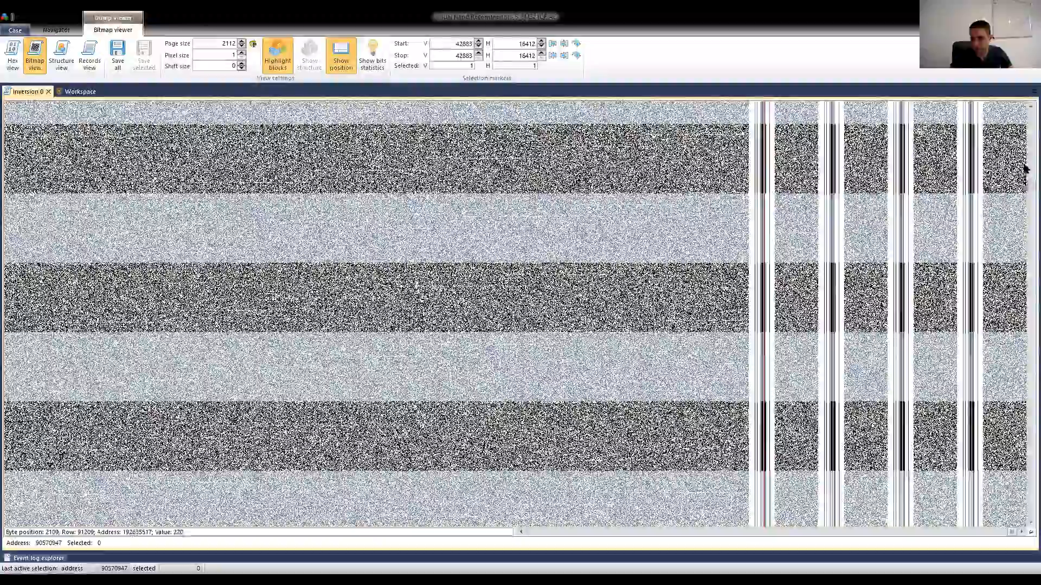
{"action": "scroll", "coordinate": [1024, 191], "scroll_direction": "down", "scroll_amount": 2}
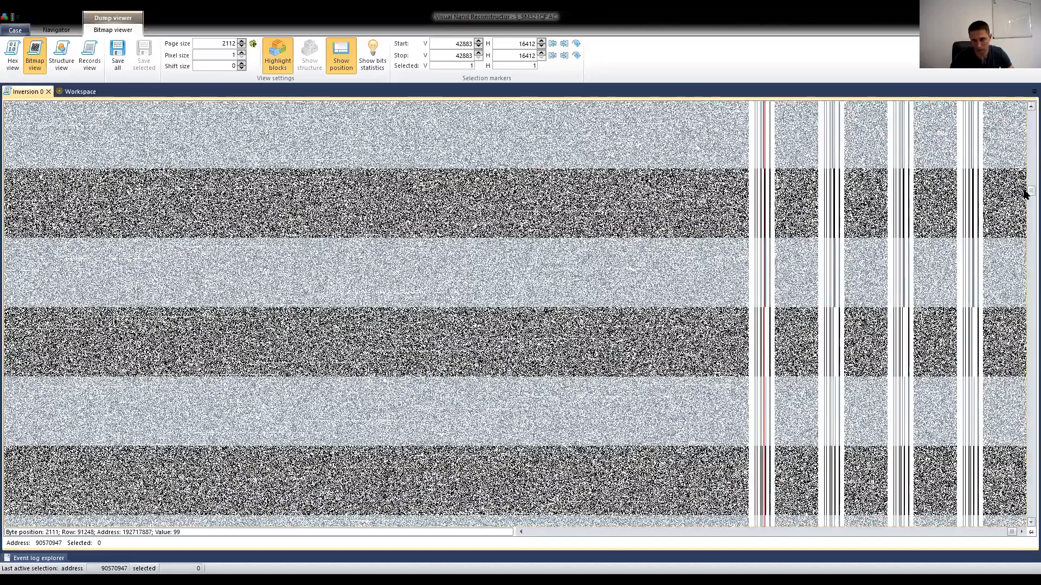
{"action": "scroll", "coordinate": [1026, 195], "scroll_direction": "down", "scroll_amount": 3}
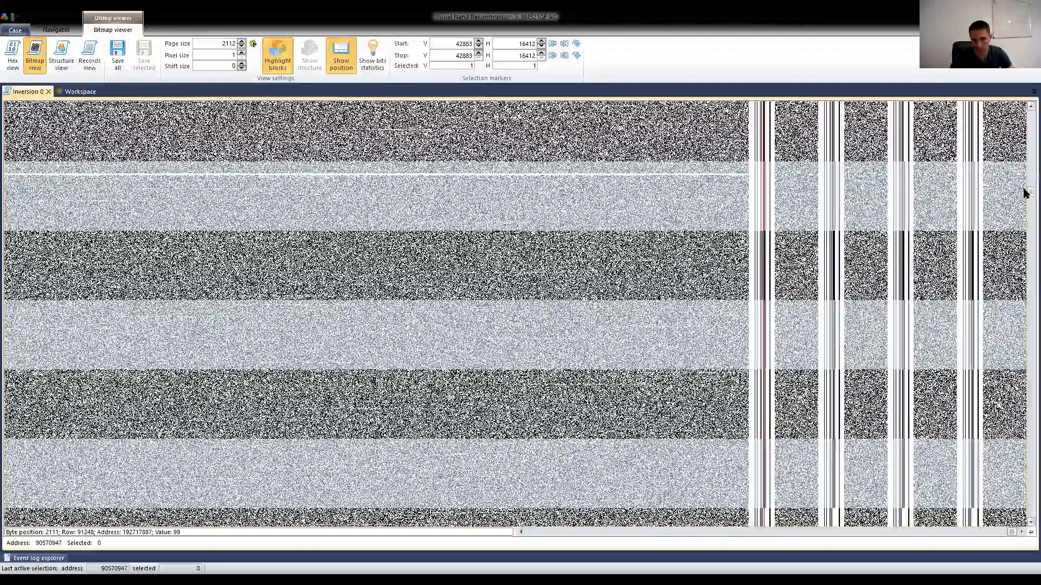
{"action": "scroll", "coordinate": [1025, 195], "scroll_direction": "down", "scroll_amount": 2}
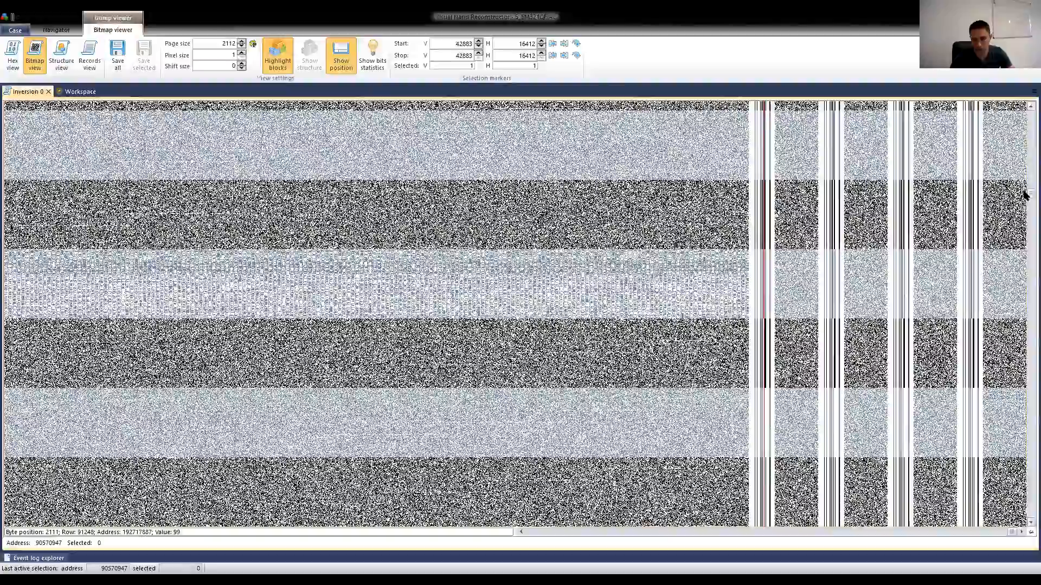
{"action": "scroll", "coordinate": [1025, 195], "scroll_direction": "down", "scroll_amount": 2}
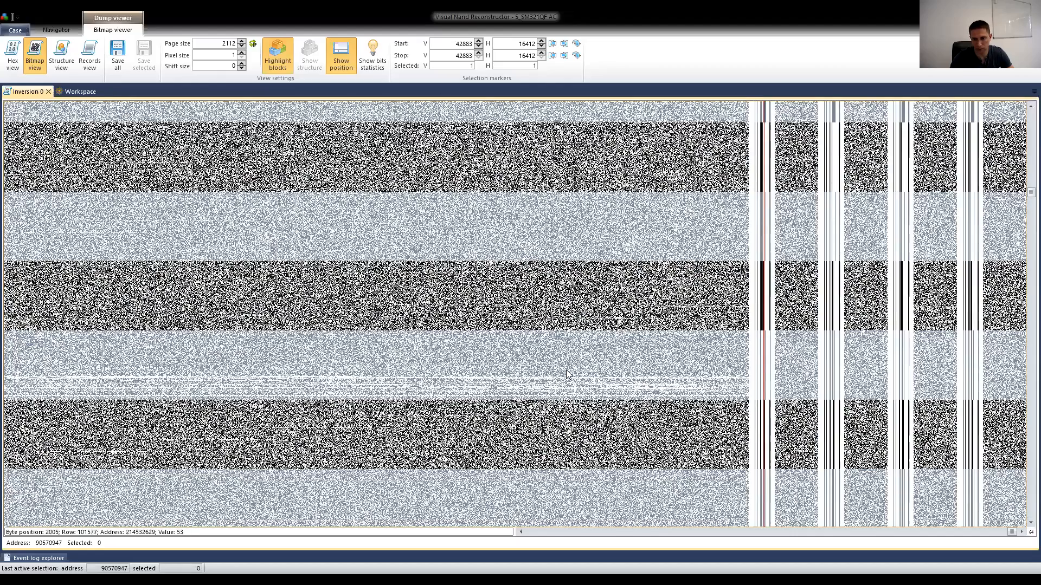
{"action": "scroll", "coordinate": [500, 286], "scroll_direction": "down", "scroll_amount": 3}
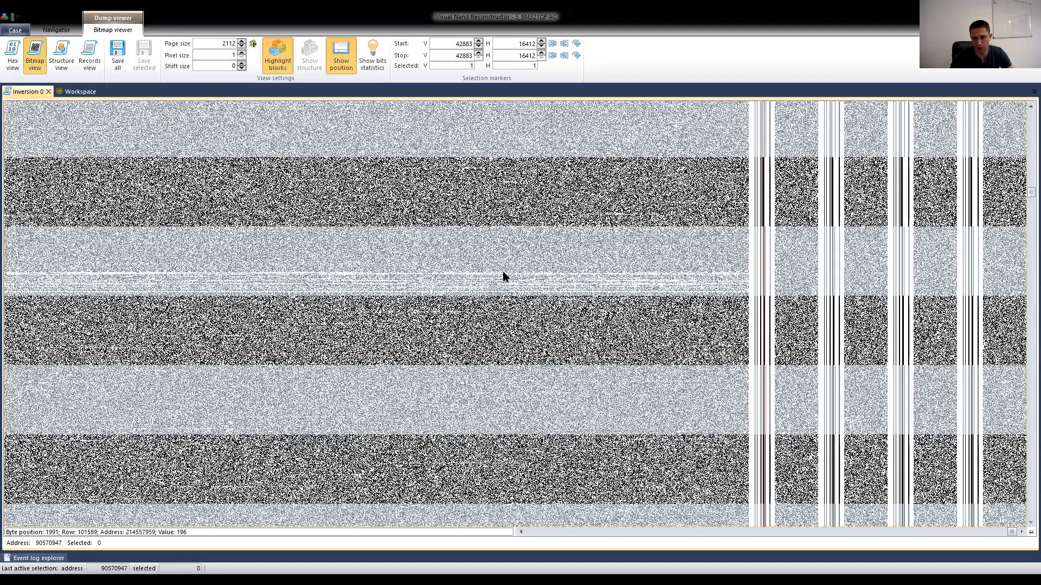
{"action": "scroll", "coordinate": [504, 285], "scroll_direction": "down", "scroll_amount": 3}
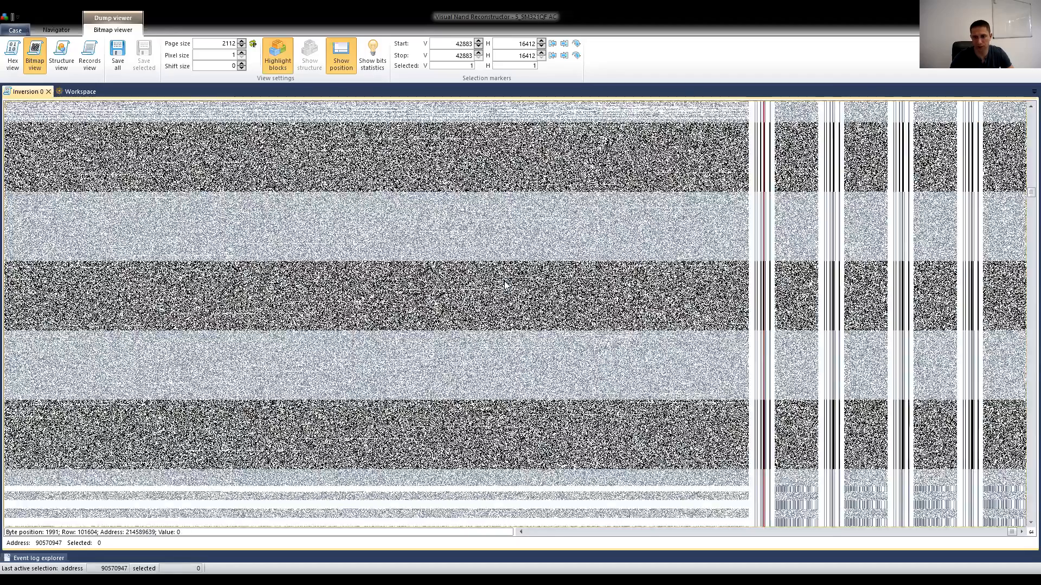
{"action": "scroll", "coordinate": [505, 283], "scroll_direction": "down", "scroll_amount": 1}
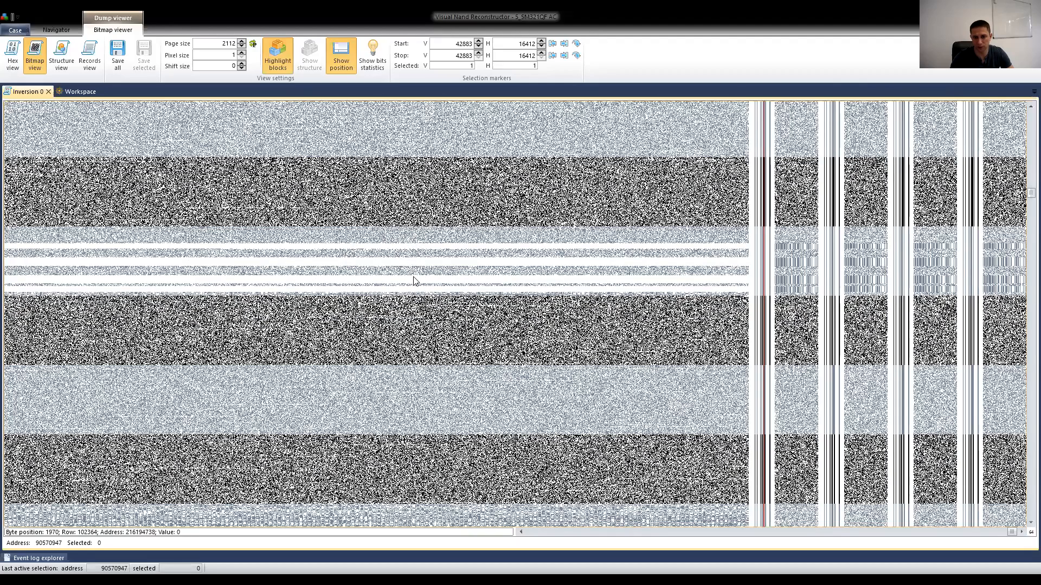
{"action": "scroll", "coordinate": [414, 280], "scroll_direction": "down", "scroll_amount": 4}
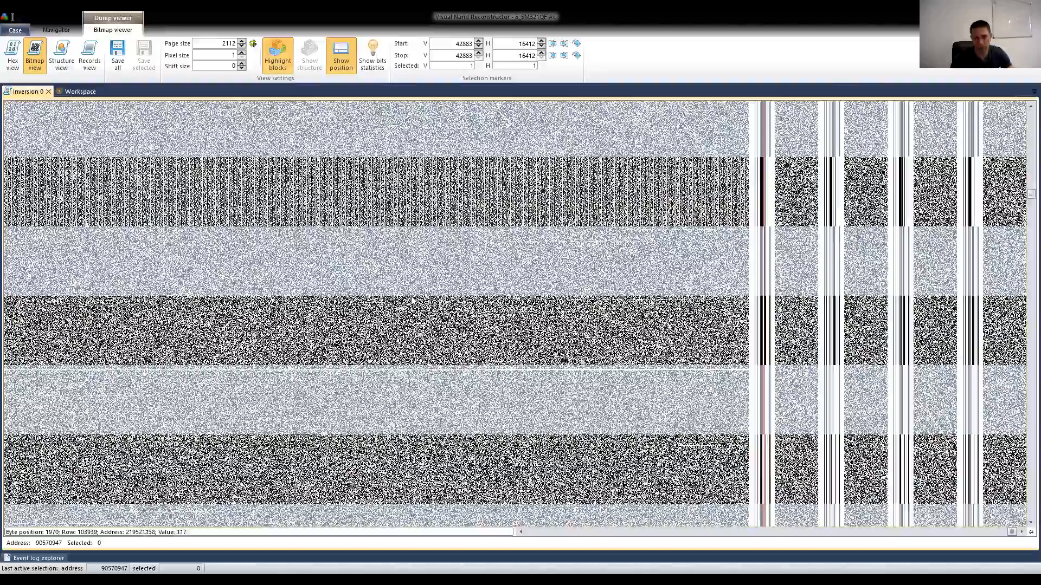
{"action": "scroll", "coordinate": [415, 298], "scroll_direction": "down", "scroll_amount": 1}
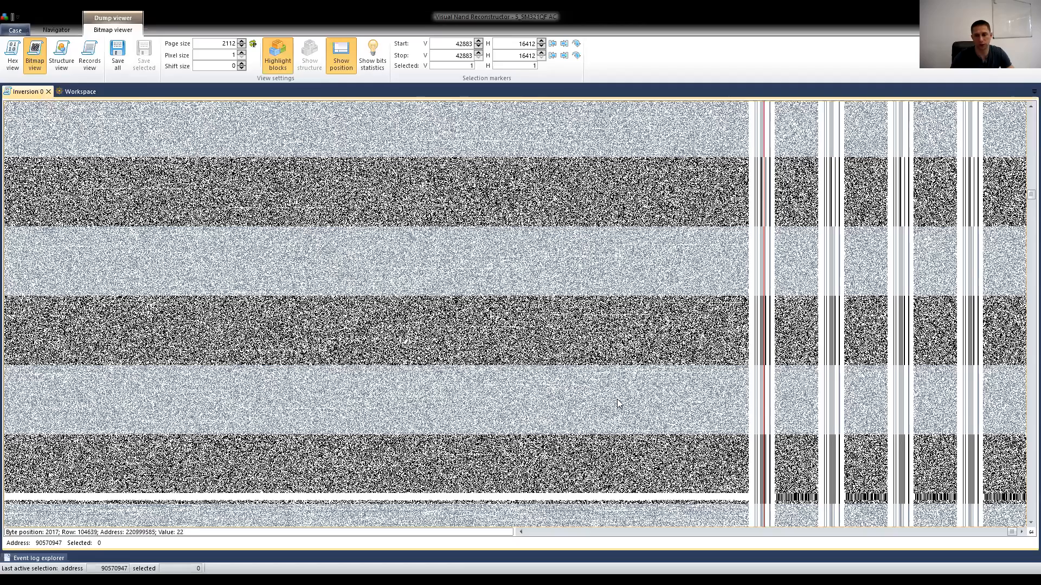
{"action": "scroll", "coordinate": [548, 374], "scroll_direction": "down", "scroll_amount": 3}
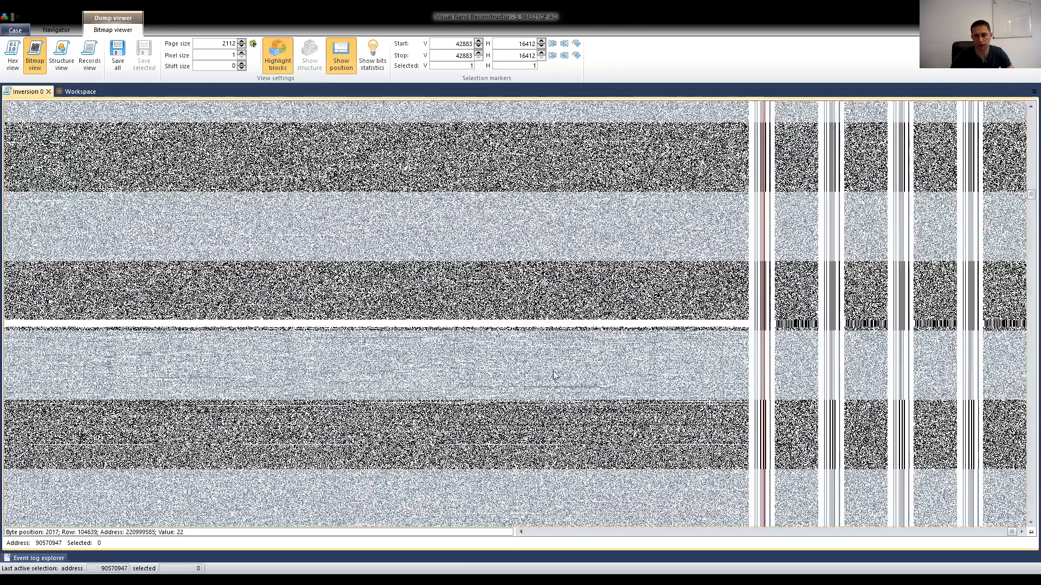
{"action": "left_click", "coordinate": [48, 92]}
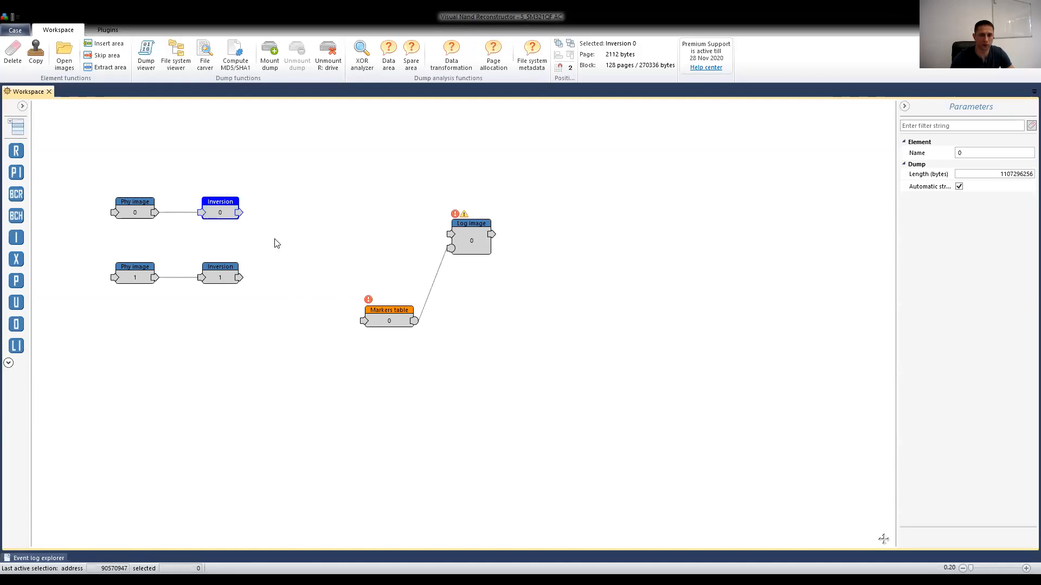
Add a Unite element to the workspace between the two Inversion elements and the Log image
{"action": "left_click", "coordinate": [262, 222]}
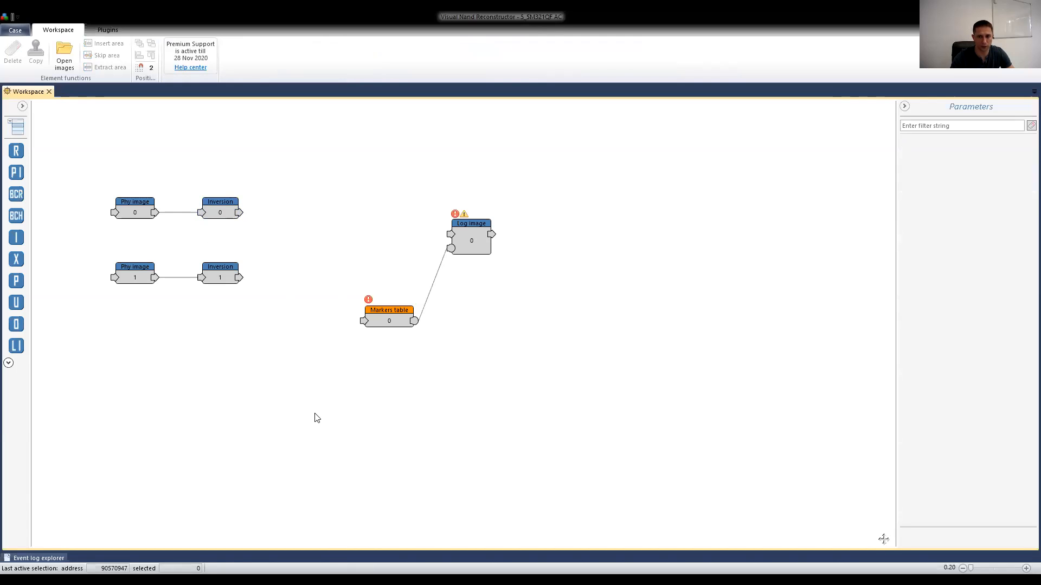
{"action": "left_click_drag", "start_coordinate": [82, 145], "coordinate": [246, 319]}
{"action": "left_click", "coordinate": [135, 253]}
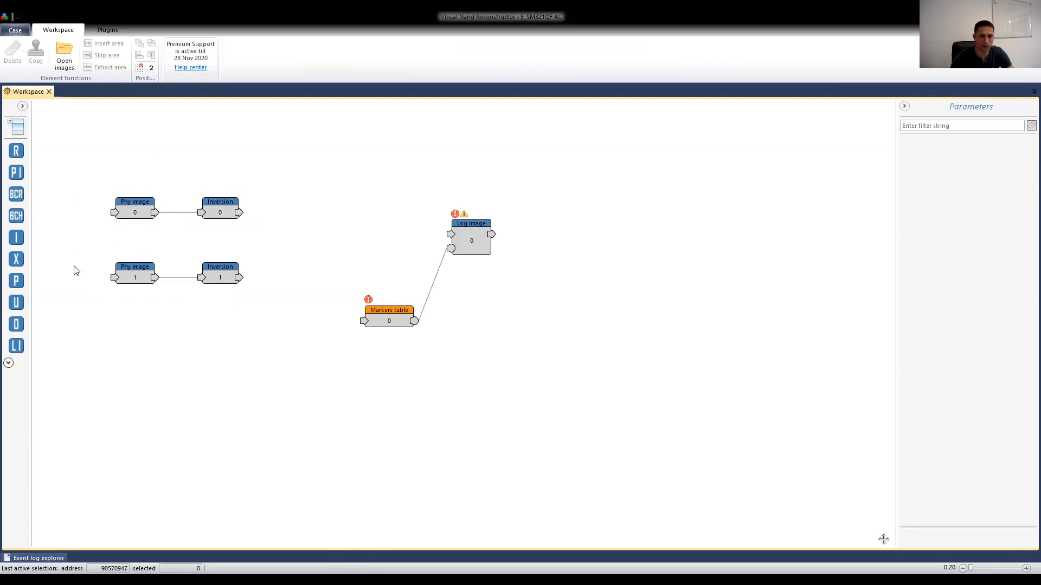
{"action": "left_click_drag", "start_coordinate": [16, 305], "coordinate": [324, 237]}
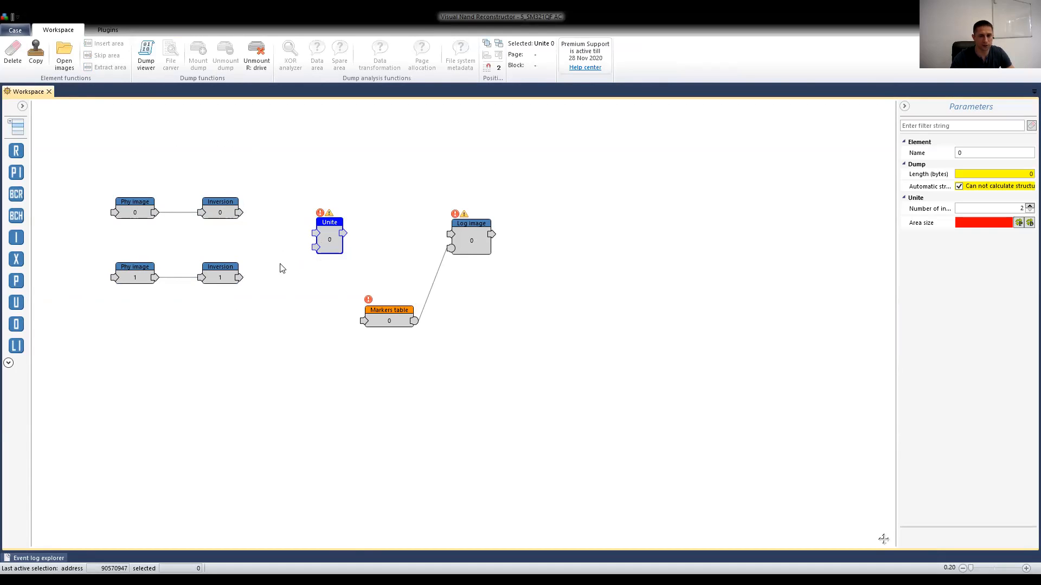
Open the Inversion 0 and Inversion 1 dumps together in a synchronized side-by-side view
{"action": "left_click_drag", "start_coordinate": [280, 159], "coordinate": [179, 361]}
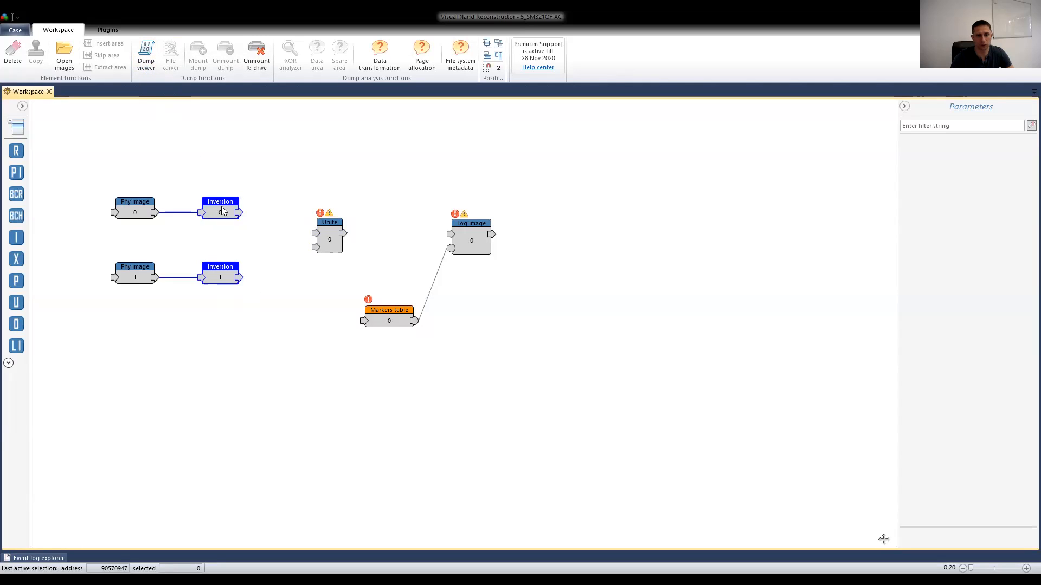
{"action": "left_click", "coordinate": [147, 61]}
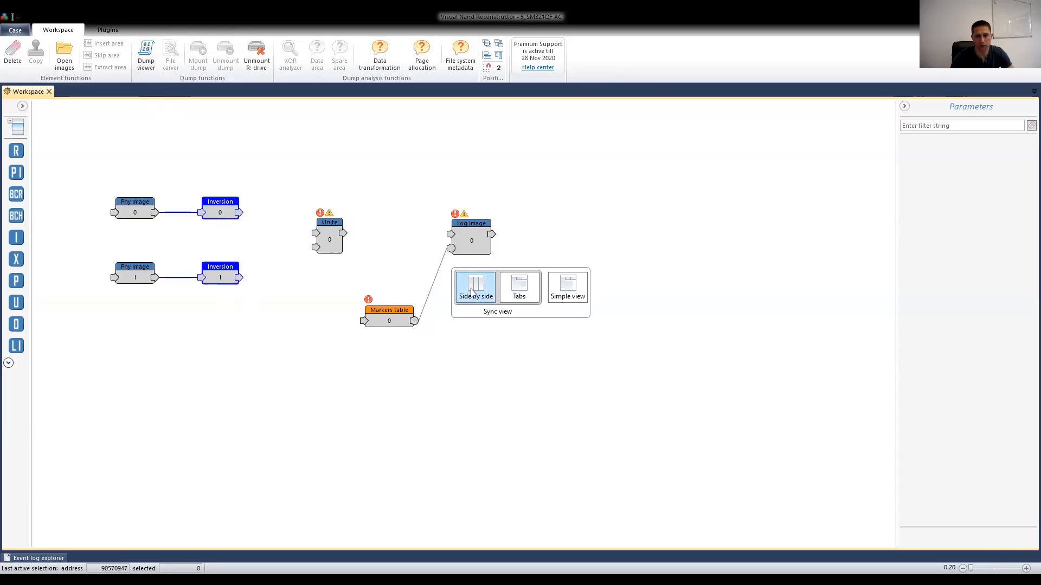
{"action": "left_click", "coordinate": [473, 289]}
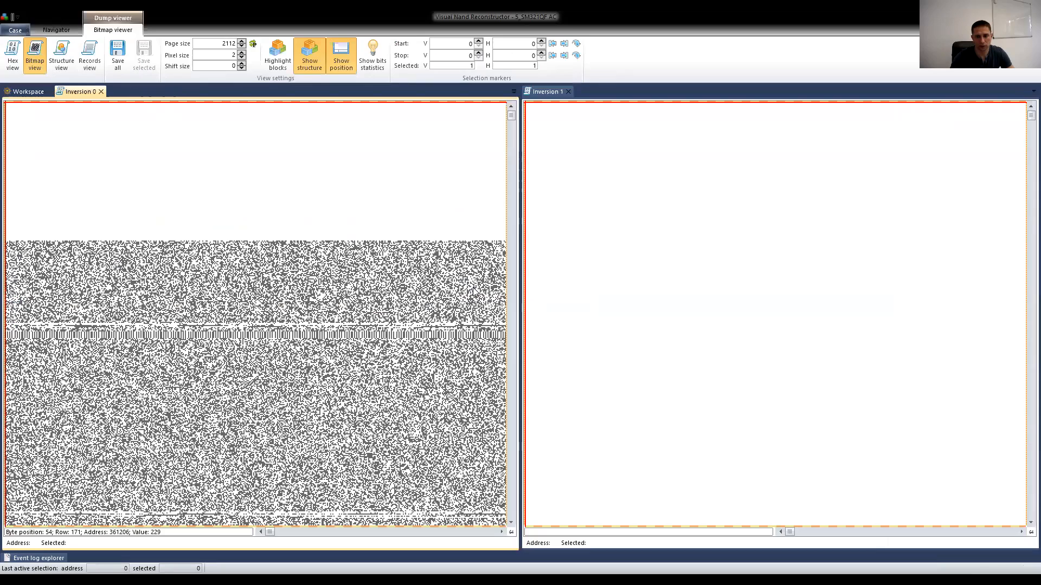
Compare the data of Inversion 0 and Inversion 1 at the same rows, from the start to far into the dumps, and close both
{"action": "left_click_drag", "start_coordinate": [512, 115], "coordinate": [511, 122]}
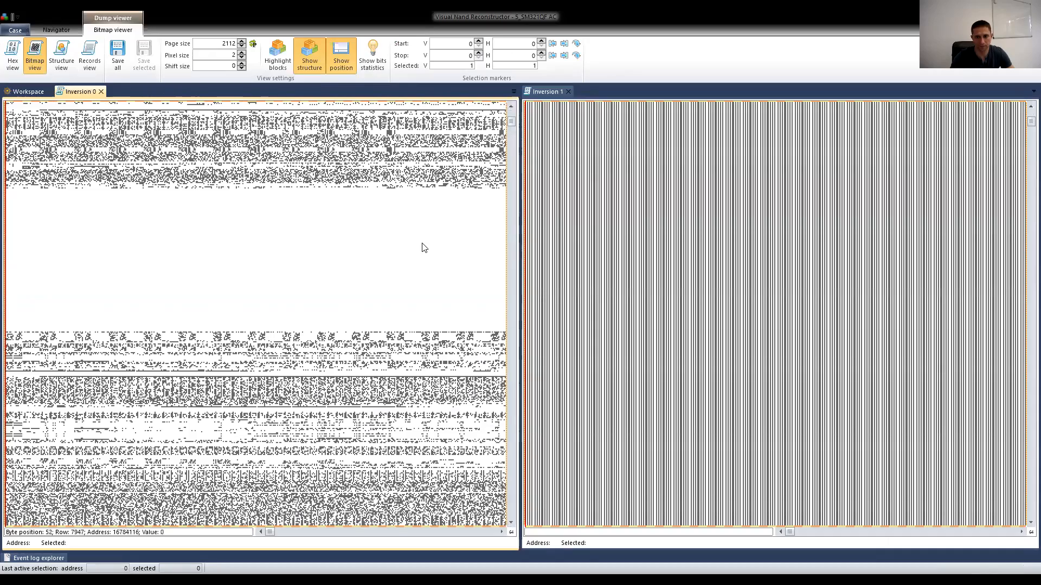
{"action": "left_click", "coordinate": [419, 244]}
{"action": "scroll", "coordinate": [481, 234], "scroll_direction": "down", "scroll_amount": 1}
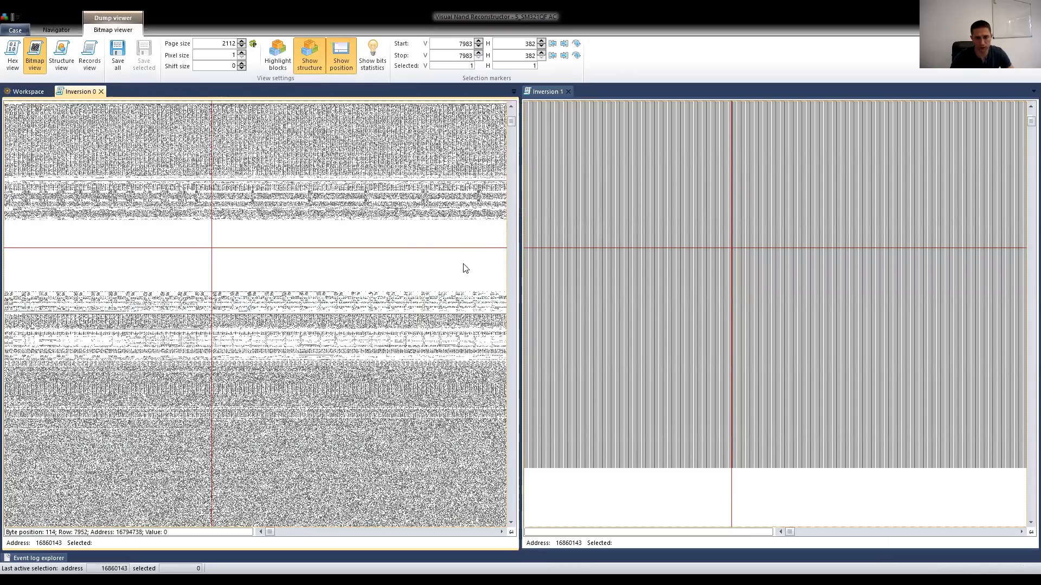
{"action": "scroll", "coordinate": [506, 171], "scroll_direction": "down", "scroll_amount": 2}
{"action": "left_click_drag", "start_coordinate": [511, 123], "coordinate": [504, 465]}
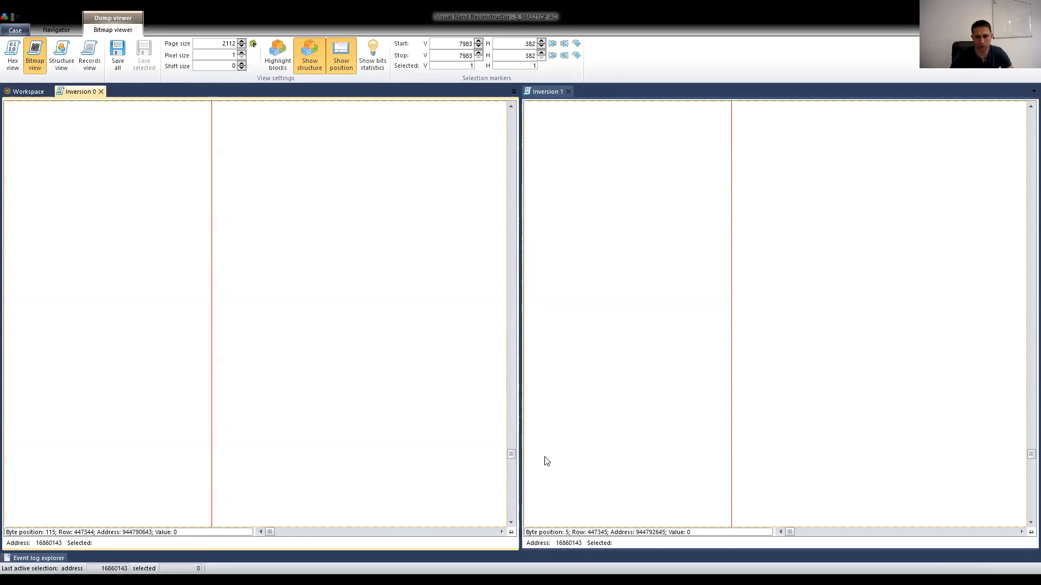
{"action": "left_click_drag", "start_coordinate": [513, 455], "coordinate": [513, 111]}
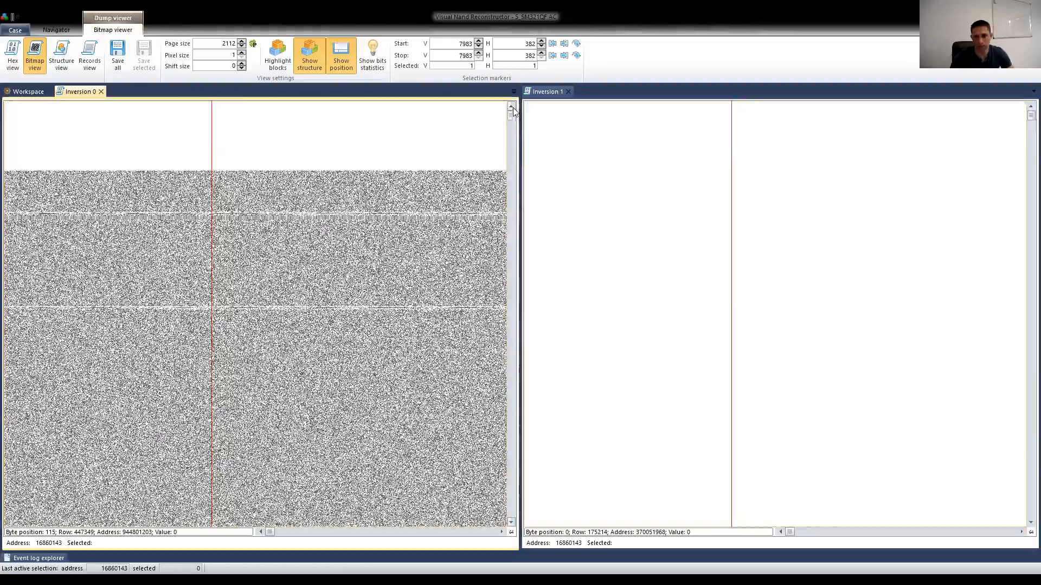
{"action": "left_click", "coordinate": [101, 92]}
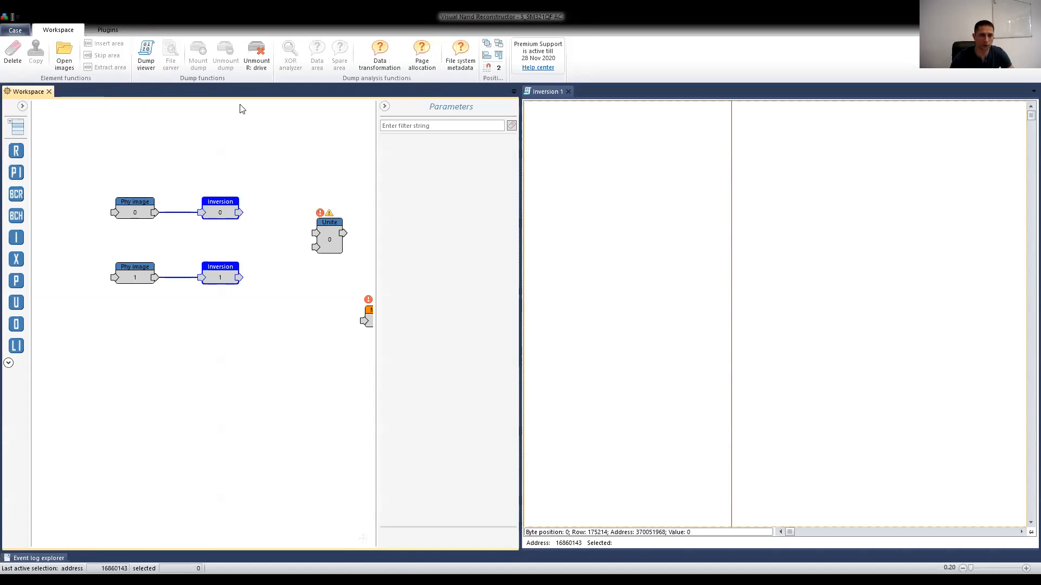
{"action": "left_click", "coordinate": [570, 92]}
{"action": "left_click", "coordinate": [568, 92]}
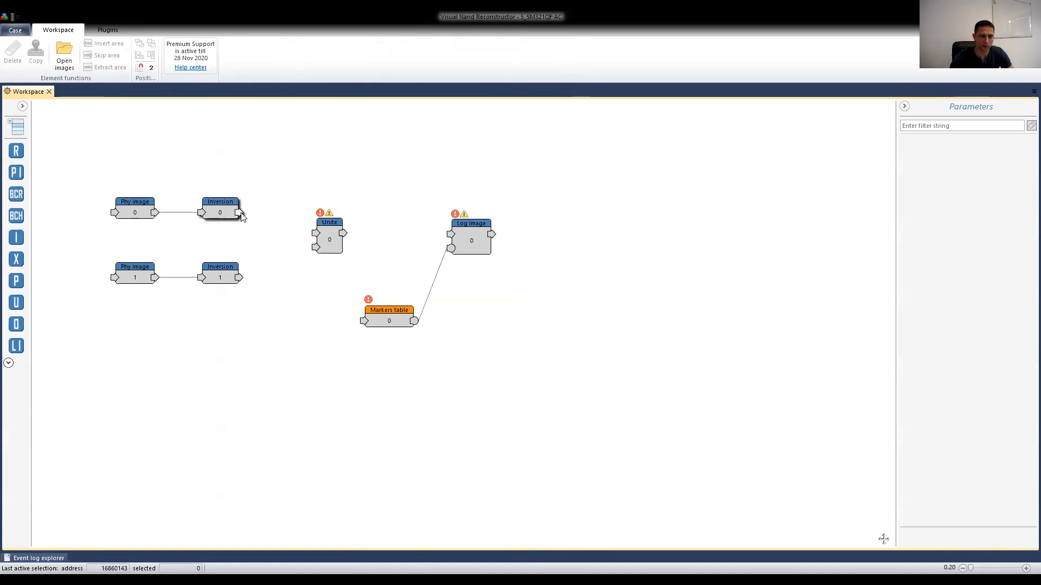
{"action": "left_click_drag", "start_coordinate": [241, 214], "coordinate": [315, 233]}
{"action": "left_click_drag", "start_coordinate": [239, 279], "coordinate": [315, 248]}
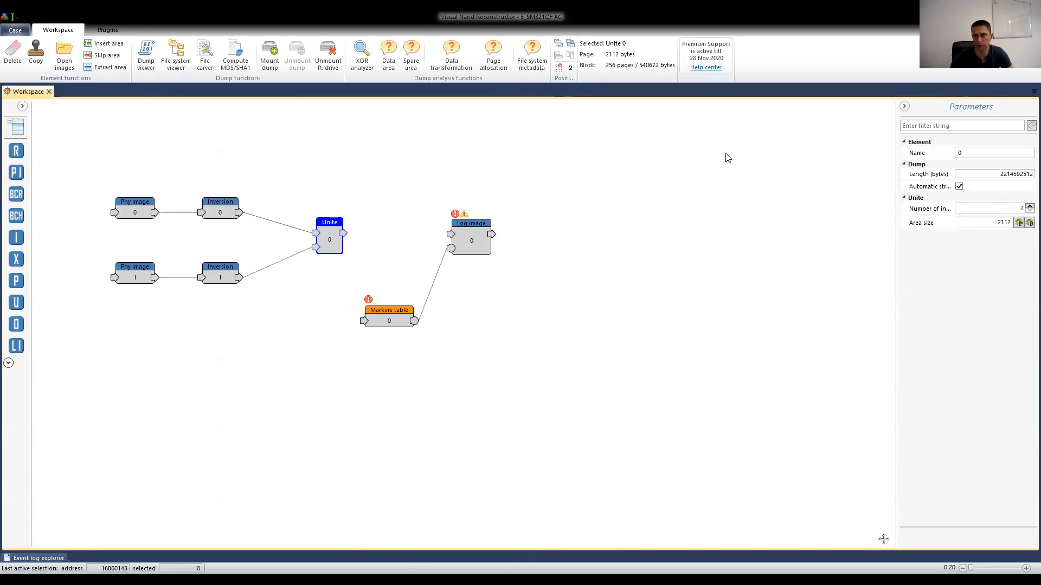
{"action": "left_click", "coordinate": [225, 214]}
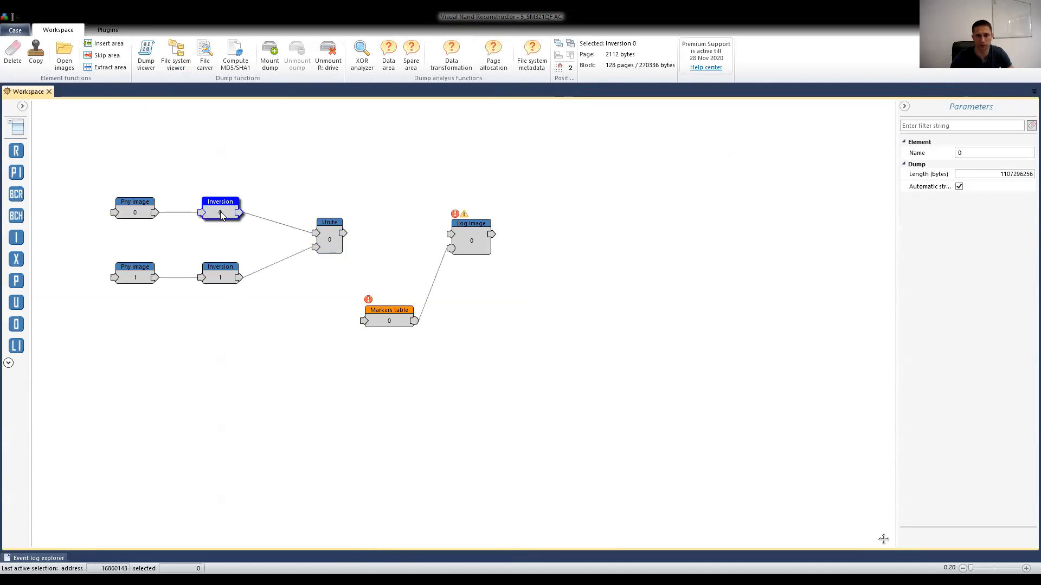
{"action": "left_click", "coordinate": [217, 279]}
{"action": "left_click", "coordinate": [320, 242]}
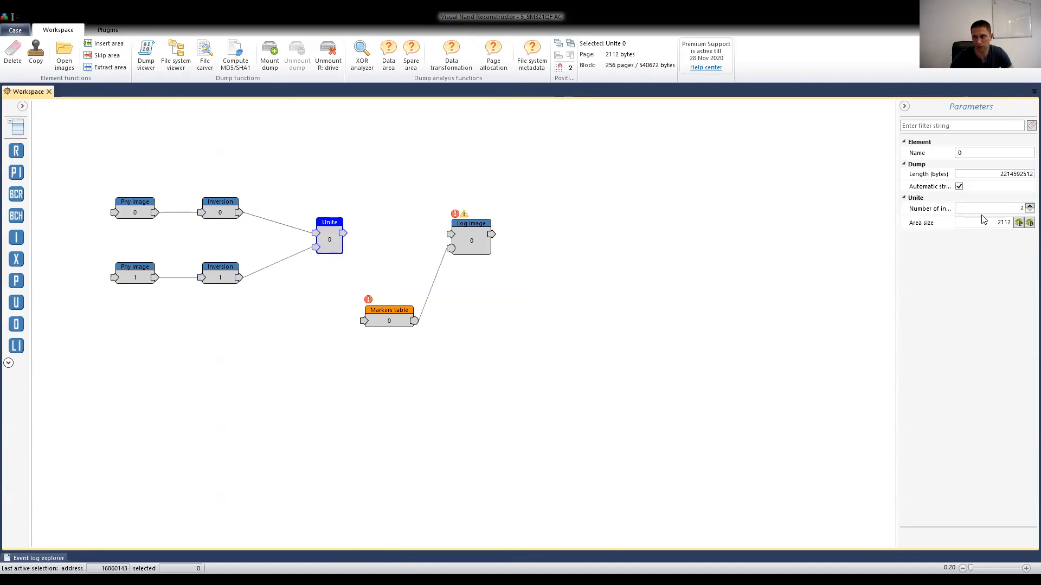
{"action": "left_click", "coordinate": [1027, 223]}
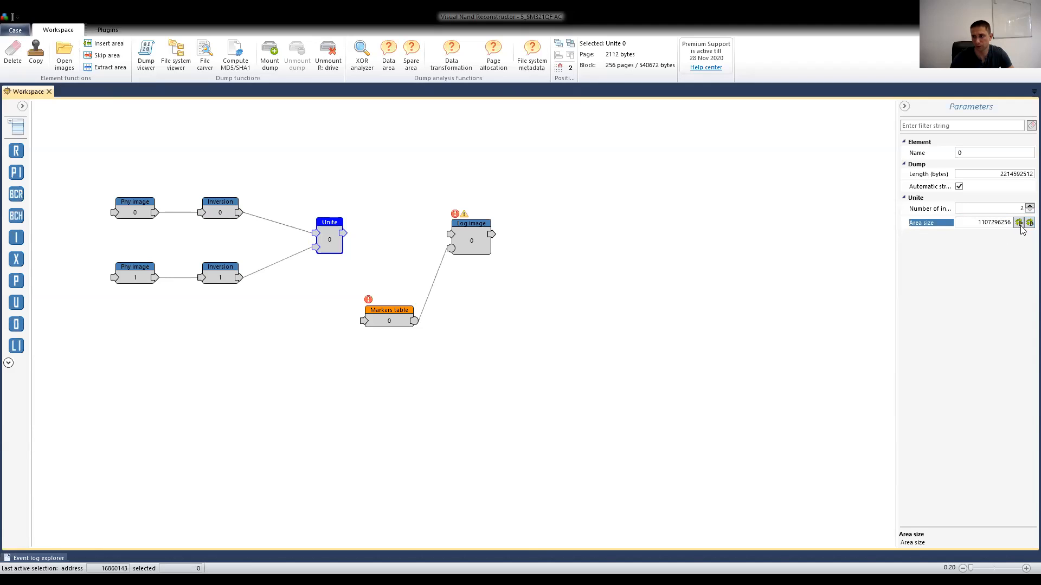
Compare the area size of the Unite element with the length in bytes of Inversion 0
{"action": "left_click", "coordinate": [995, 222]}
{"action": "left_click_drag", "start_coordinate": [977, 222], "coordinate": [1013, 223]}
{"action": "left_click", "coordinate": [673, 295]}
{"action": "left_click", "coordinate": [336, 235]}
{"action": "left_click", "coordinate": [236, 210]}
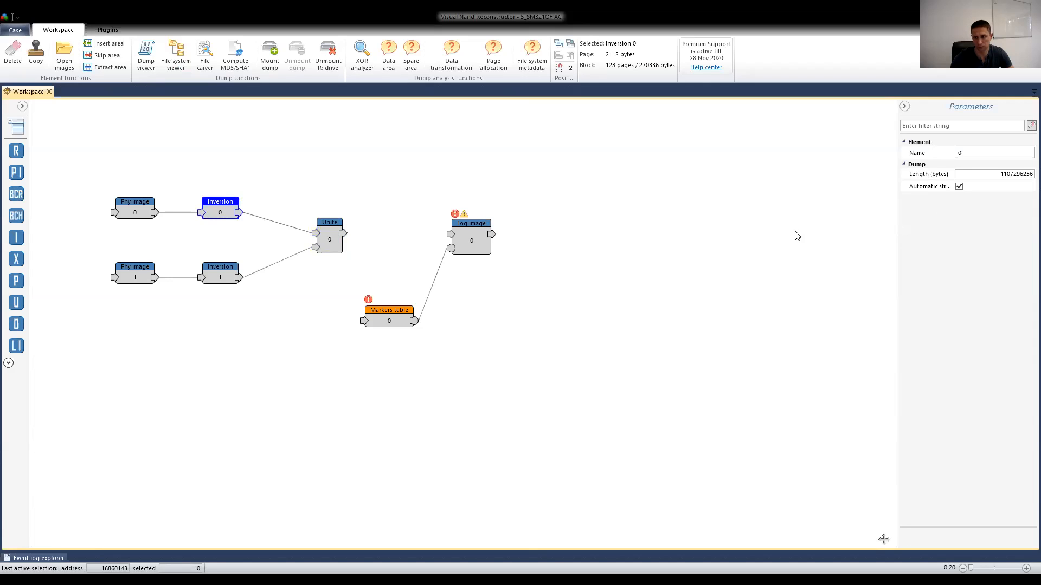
{"action": "left_click", "coordinate": [330, 238]}
{"action": "left_click_drag", "start_coordinate": [982, 222], "coordinate": [1017, 227]}
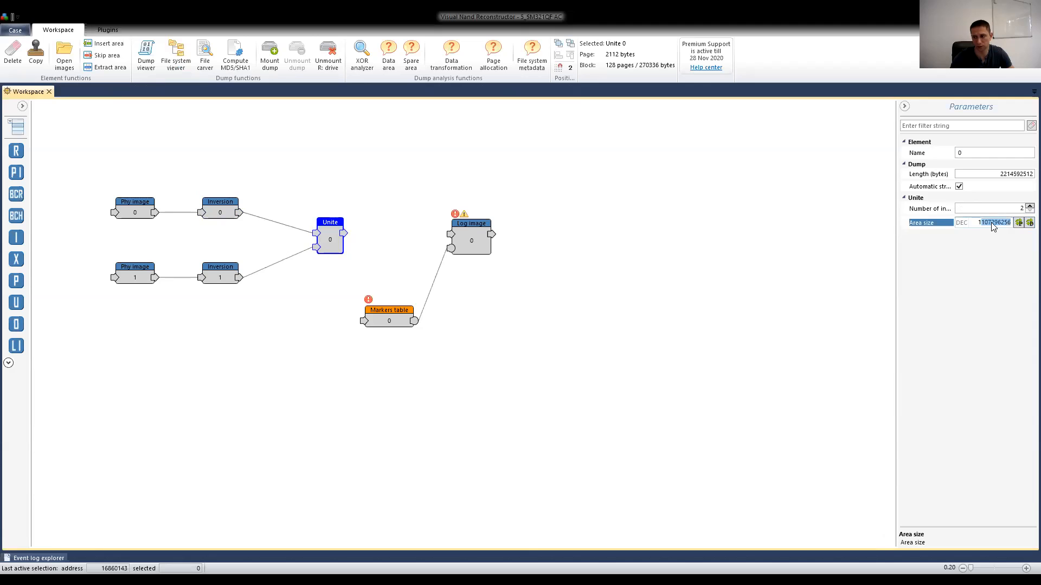
{"action": "left_click", "coordinate": [225, 213]}
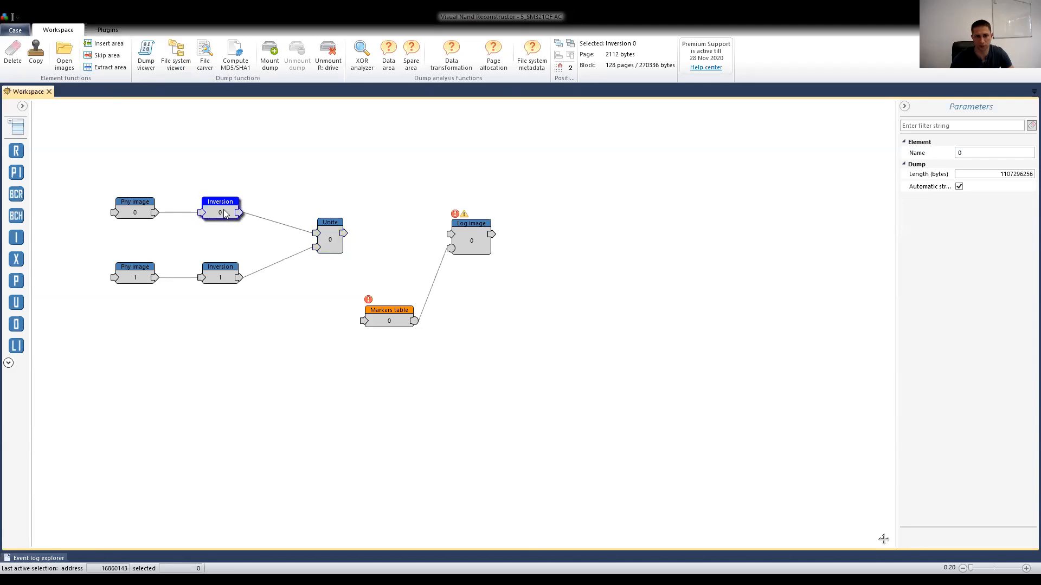
Check Inversion 1's length, examine the united dump from its start to around the middle in the bitmap view, and close it
{"action": "left_click", "coordinate": [222, 277]}
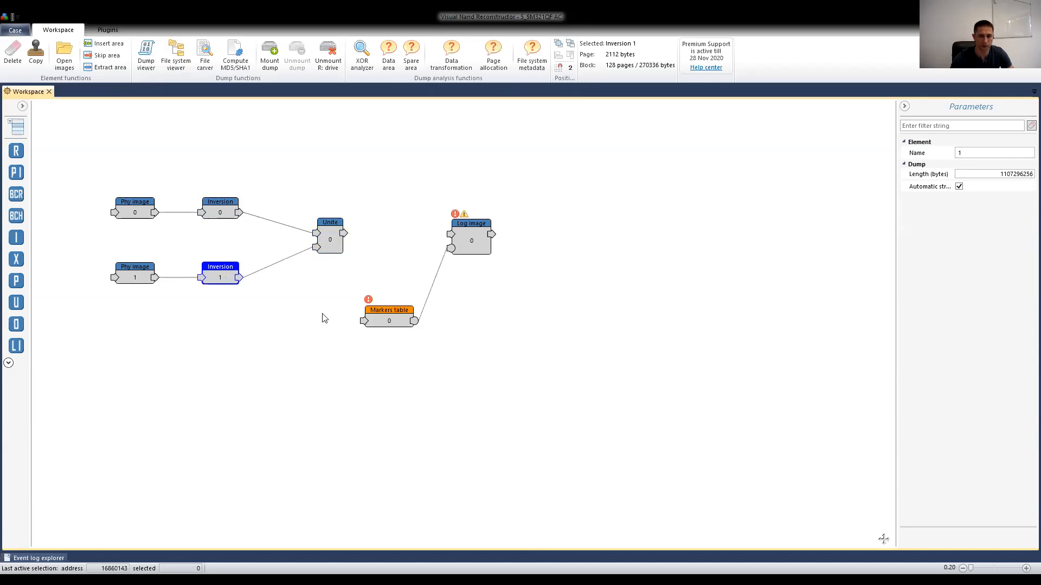
{"action": "left_click_drag", "start_coordinate": [326, 244], "coordinate": [310, 244]}
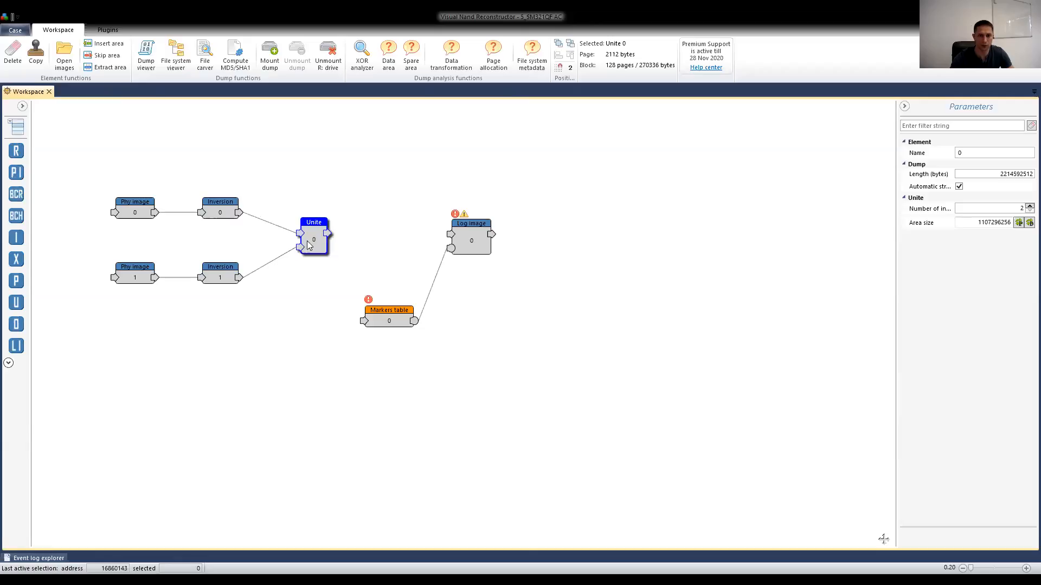
{"action": "double_click", "coordinate": [312, 237]}
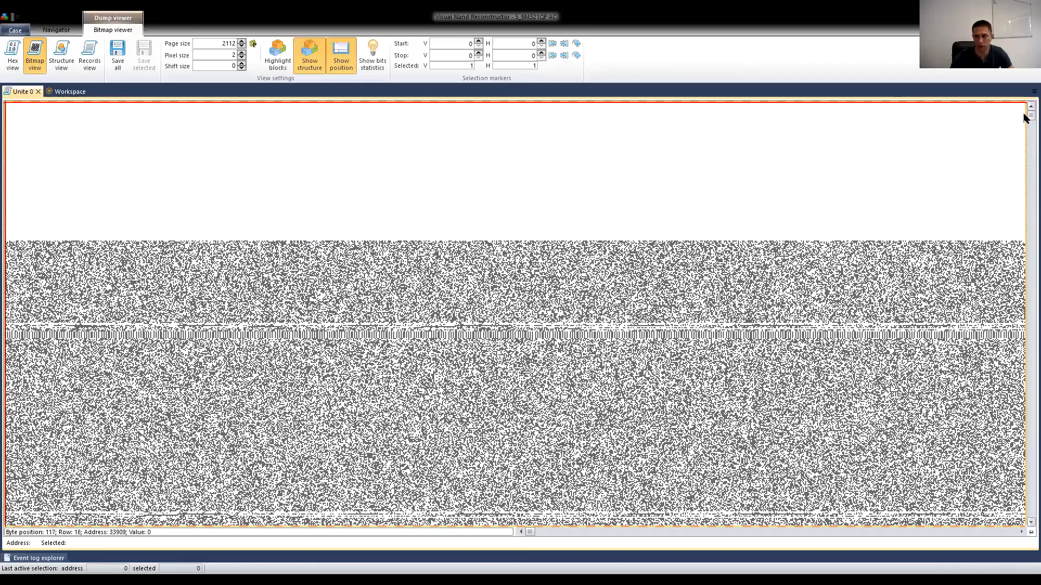
{"action": "left_click_drag", "start_coordinate": [1025, 119], "coordinate": [1024, 287]}
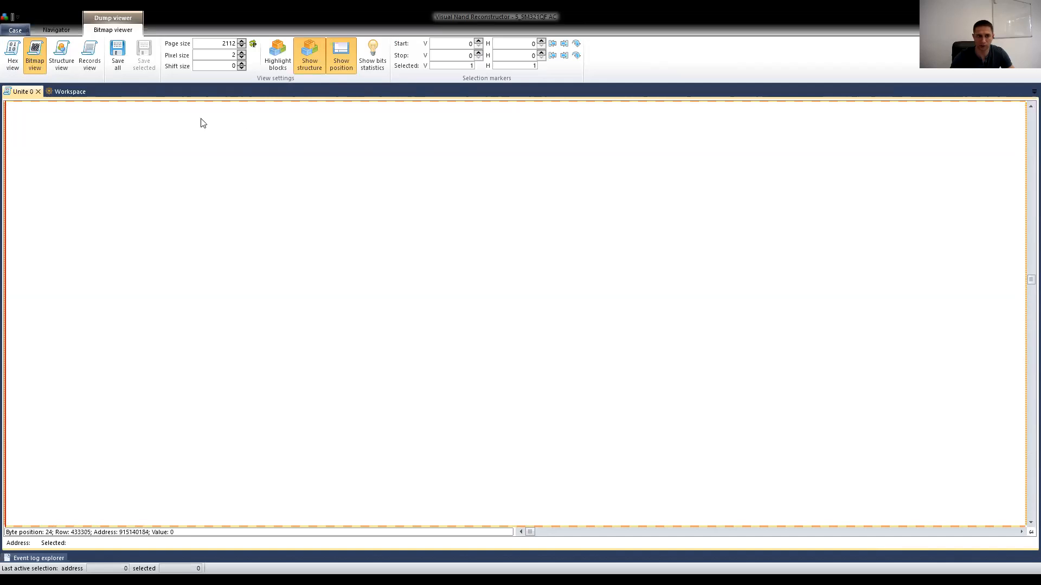
{"action": "left_click", "coordinate": [38, 91]}
Connect the Unite output to the Log image and Markers table inputs, and create the logical image list with Auto enabled
{"action": "left_click_drag", "start_coordinate": [325, 233], "coordinate": [450, 234]}
{"action": "left_click_drag", "start_coordinate": [329, 234], "coordinate": [361, 320]}
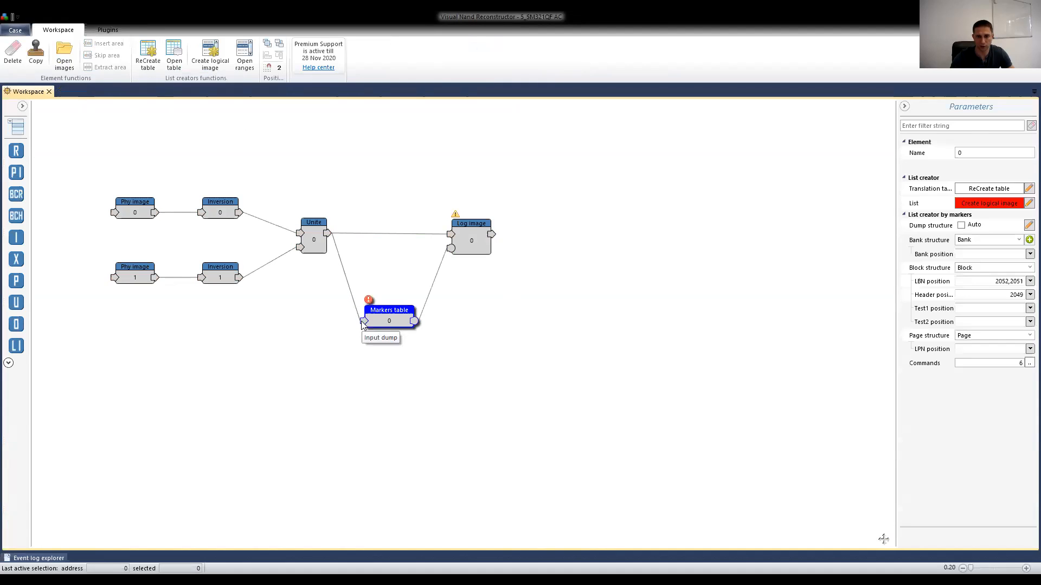
{"action": "left_click", "coordinate": [990, 208]}
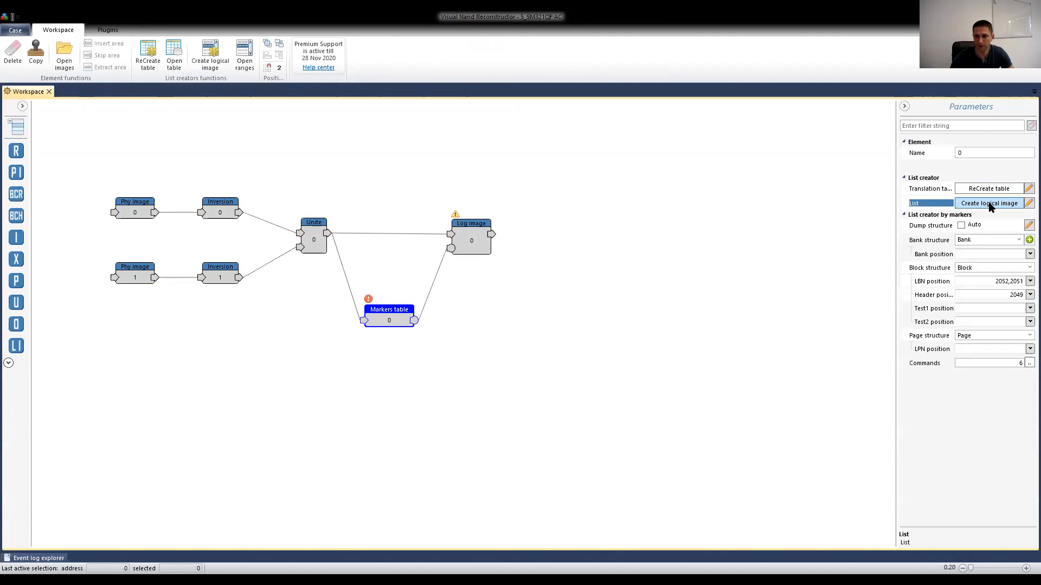
{"action": "left_click", "coordinate": [990, 206]}
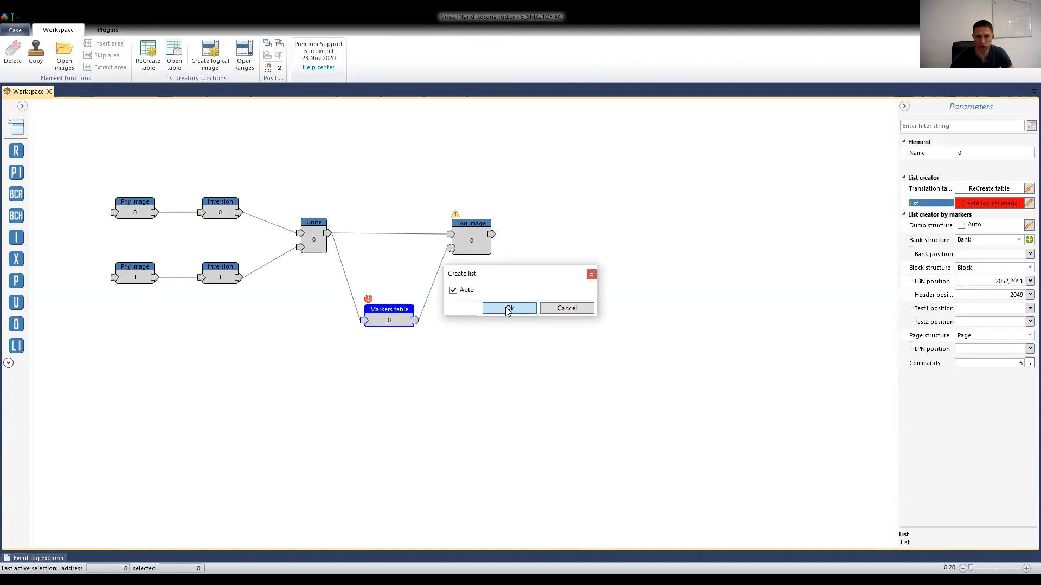
{"action": "left_click", "coordinate": [508, 307]}
Open Log image 0 in the file system viewer and expand the MBR, the FAT16 LEXAR volume and its Root folder
{"action": "left_click", "coordinate": [495, 234]}
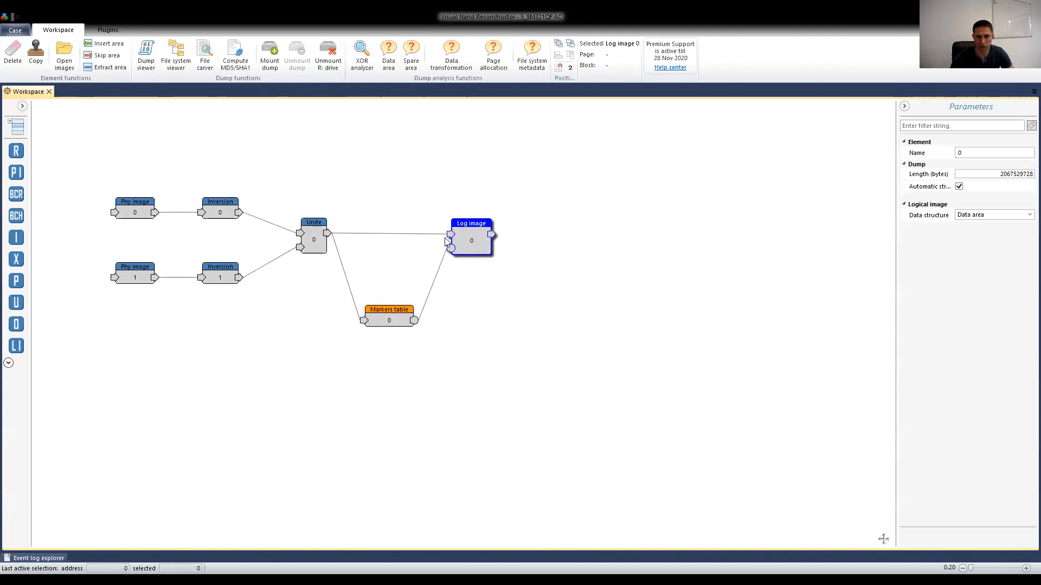
{"action": "left_click", "coordinate": [64, 55]}
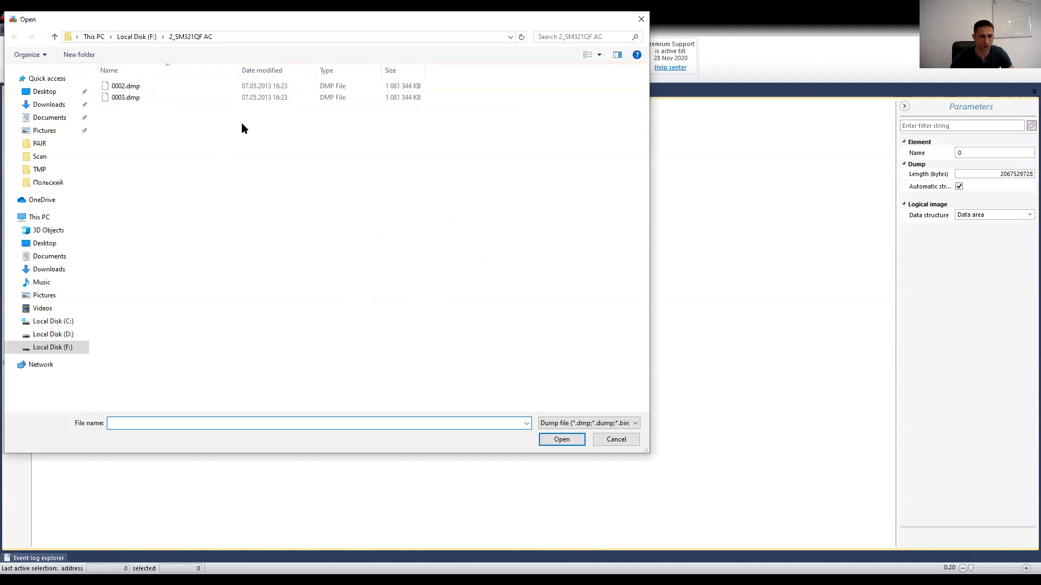
{"action": "left_click", "coordinate": [610, 440]}
{"action": "left_click", "coordinate": [177, 53]}
{"action": "left_click", "coordinate": [20, 135]}
{"action": "double_click", "coordinate": [44, 146]}
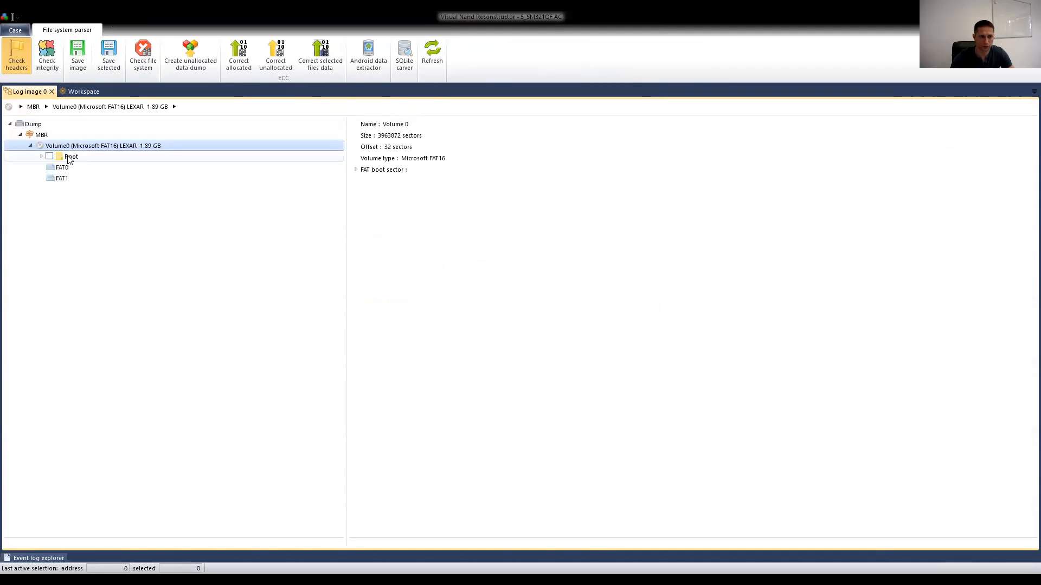
{"action": "left_click", "coordinate": [42, 156]}
Review the contents of the Backup, emails, Google and Making of Modern Australia folders, and close the file system view
{"action": "left_click", "coordinate": [92, 172]}
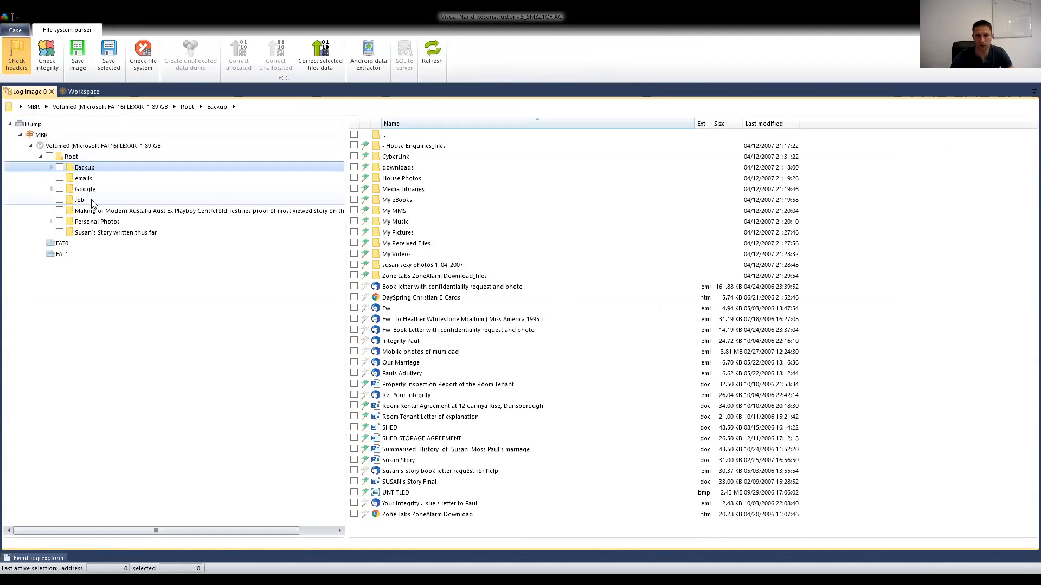
{"action": "left_click", "coordinate": [91, 178]}
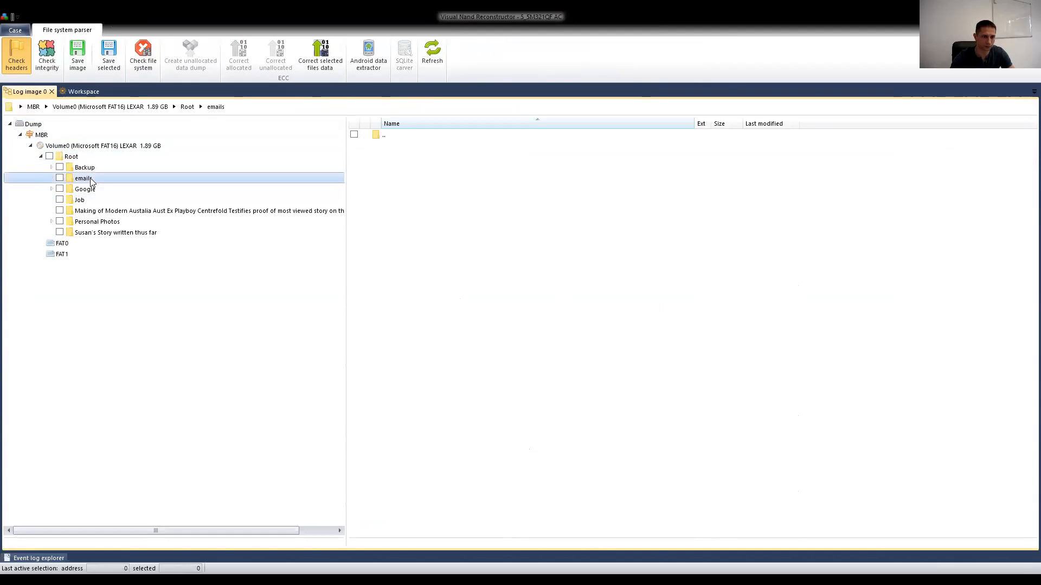
{"action": "left_click", "coordinate": [90, 190]}
{"action": "left_click", "coordinate": [93, 212]}
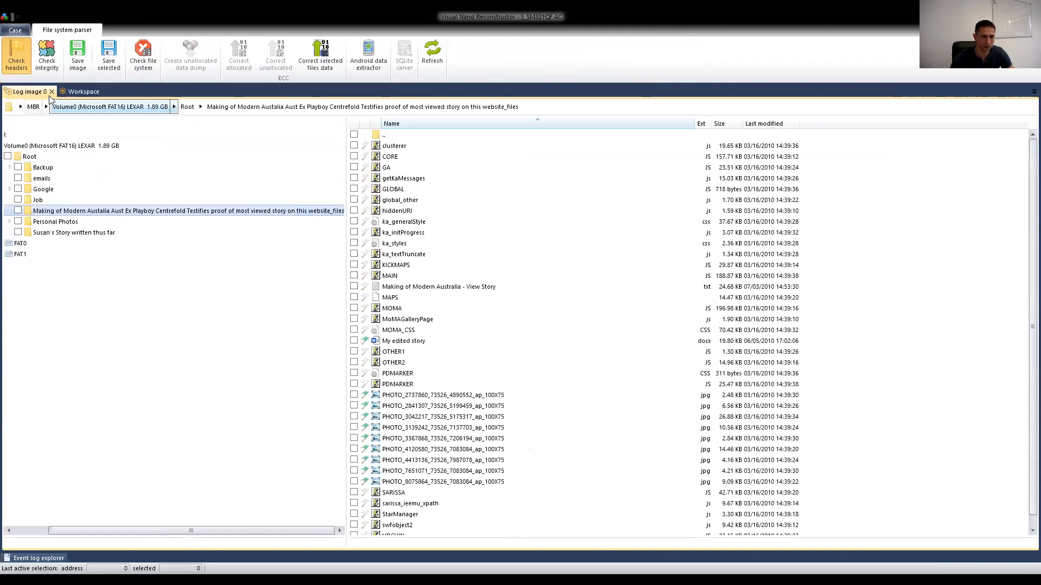
{"action": "left_click", "coordinate": [51, 92]}
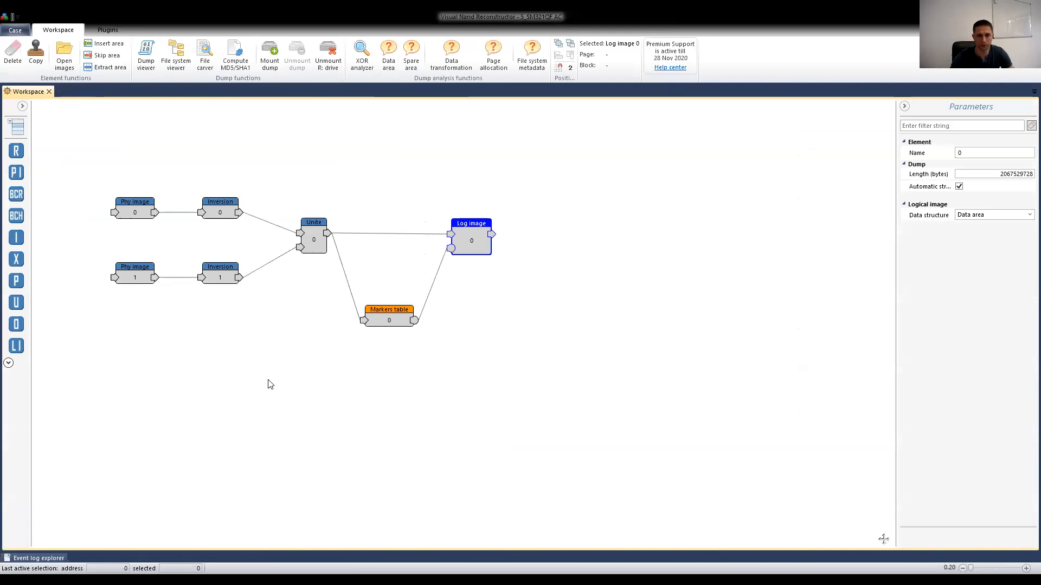
{"action": "left_click_drag", "start_coordinate": [318, 240], "coordinate": [306, 246]}
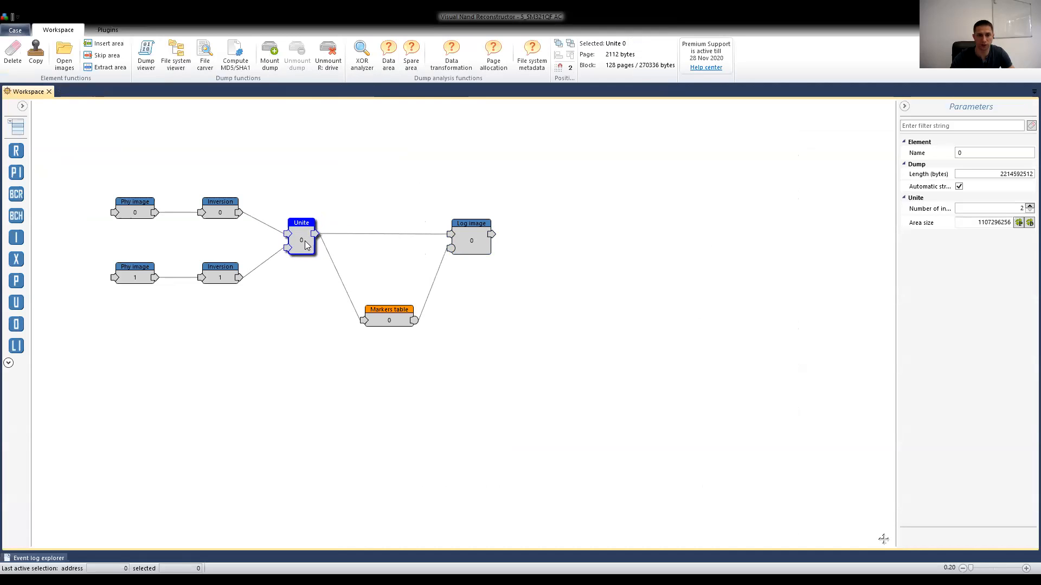
{"action": "left_click_drag", "start_coordinate": [305, 242], "coordinate": [310, 241]}
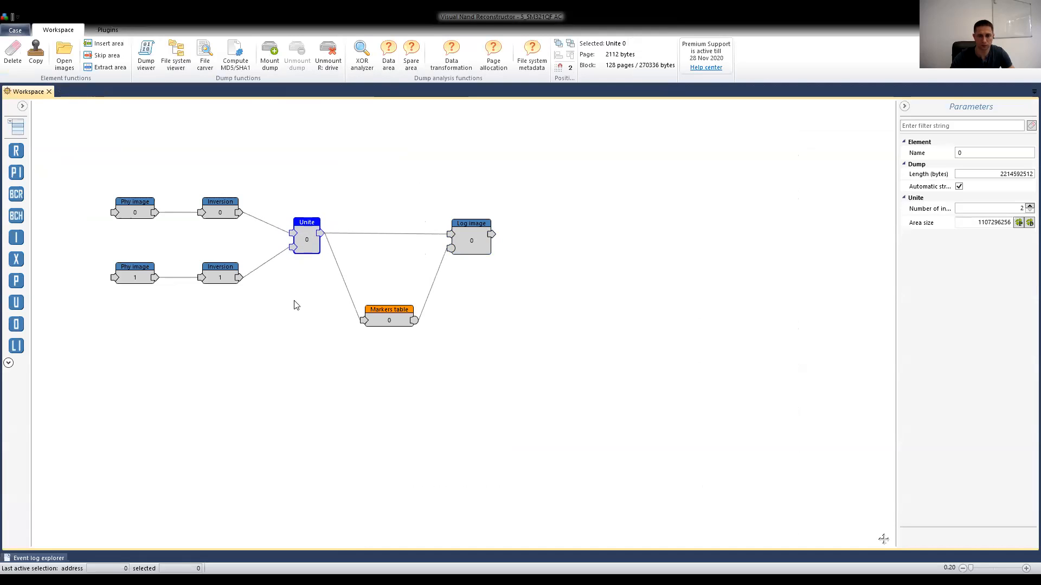
{"action": "mouse_move", "coordinate": [303, 247]}
{"action": "left_mouse_down"}
{"action": "mouse_move", "coordinate": [307, 220]}
{"action": "mouse_move", "coordinate": [309, 249]}
{"action": "left_mouse_up"}
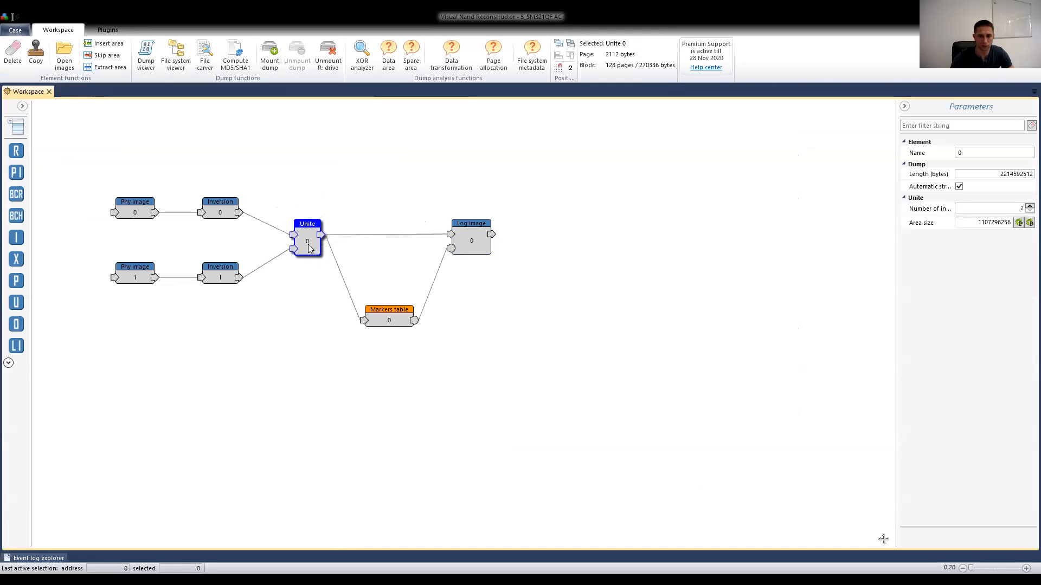
{"action": "left_click", "coordinate": [314, 323]}
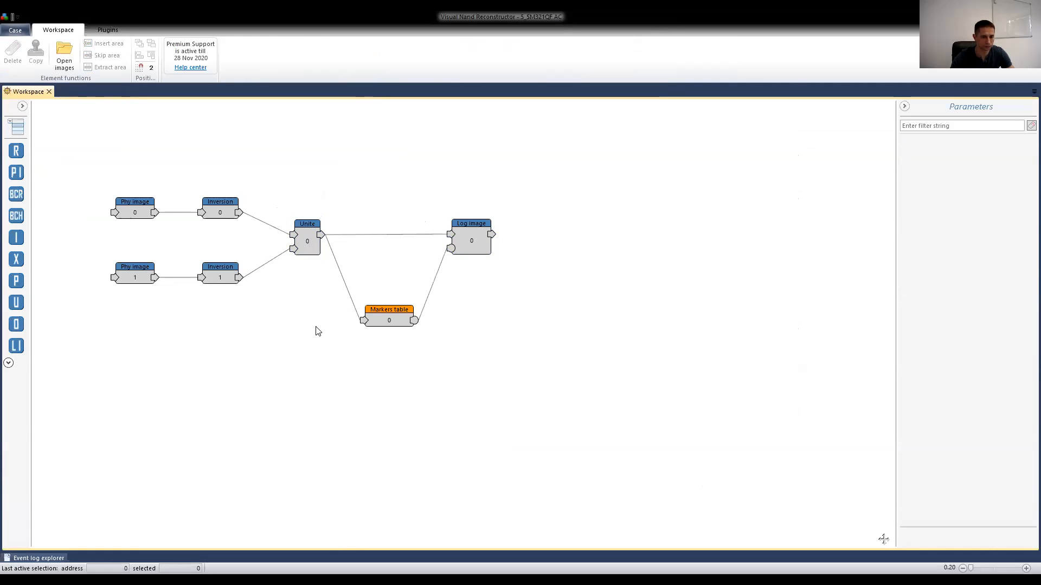
Open 7_Sm_noname.case from the 3_Sm_noname folder without saving the current case, and load its markers list from Markers table 0.xml
{"action": "left_click", "coordinate": [16, 31]}
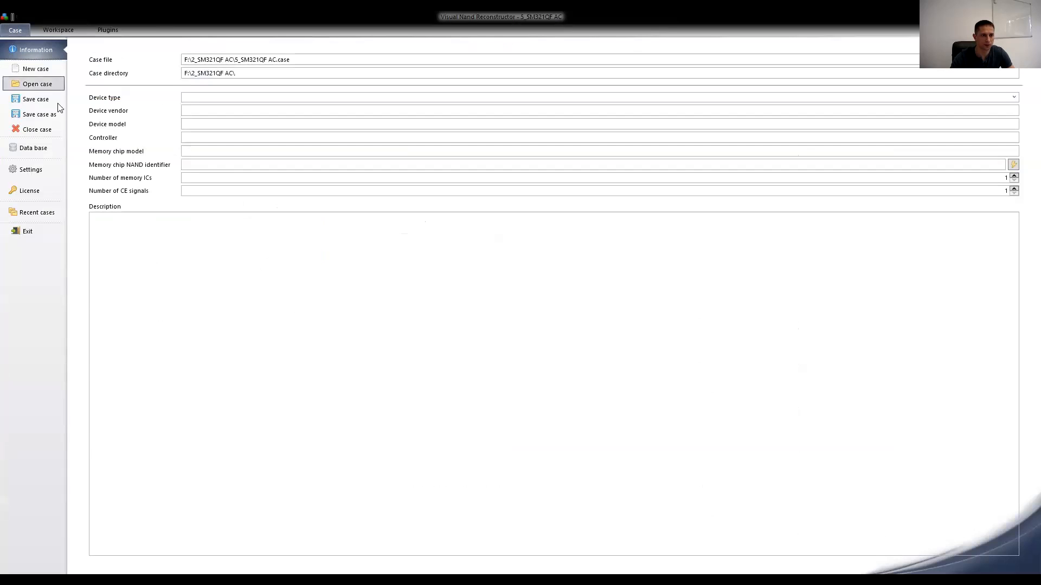
{"action": "left_click", "coordinate": [30, 85]}
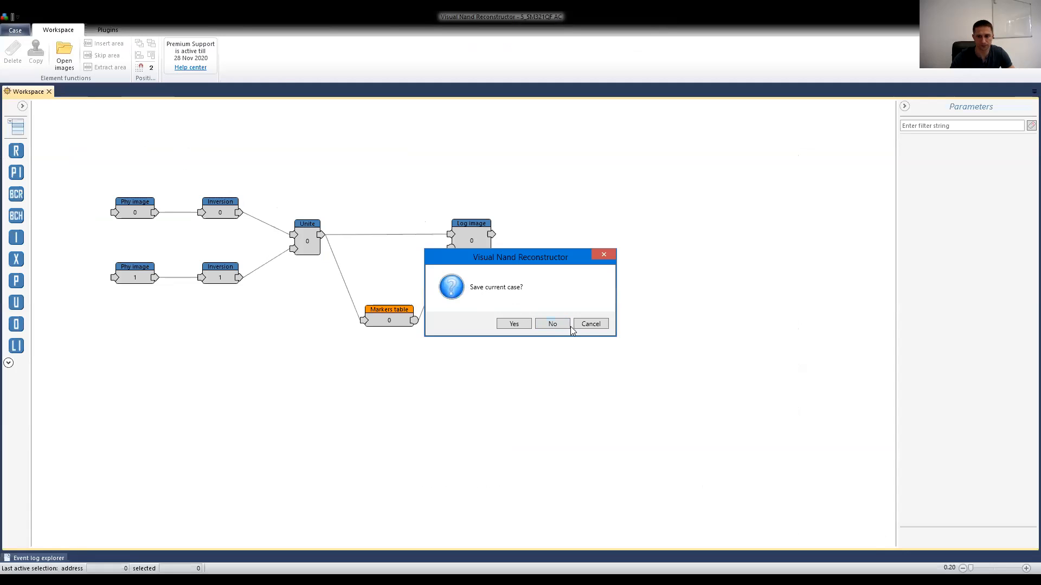
{"action": "left_click", "coordinate": [558, 325]}
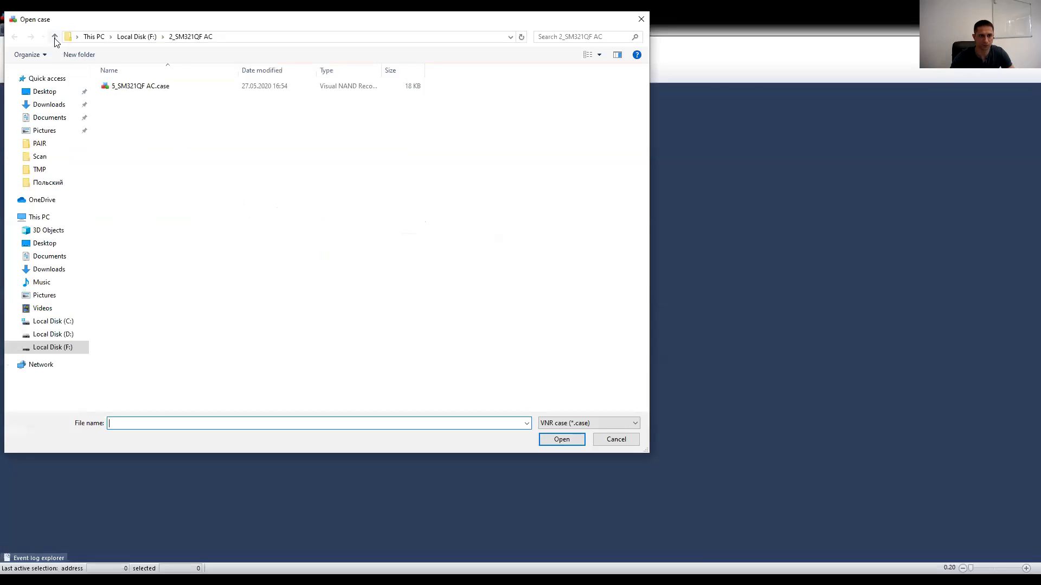
{"action": "left_click", "coordinate": [55, 36]}
{"action": "double_click", "coordinate": [149, 112]}
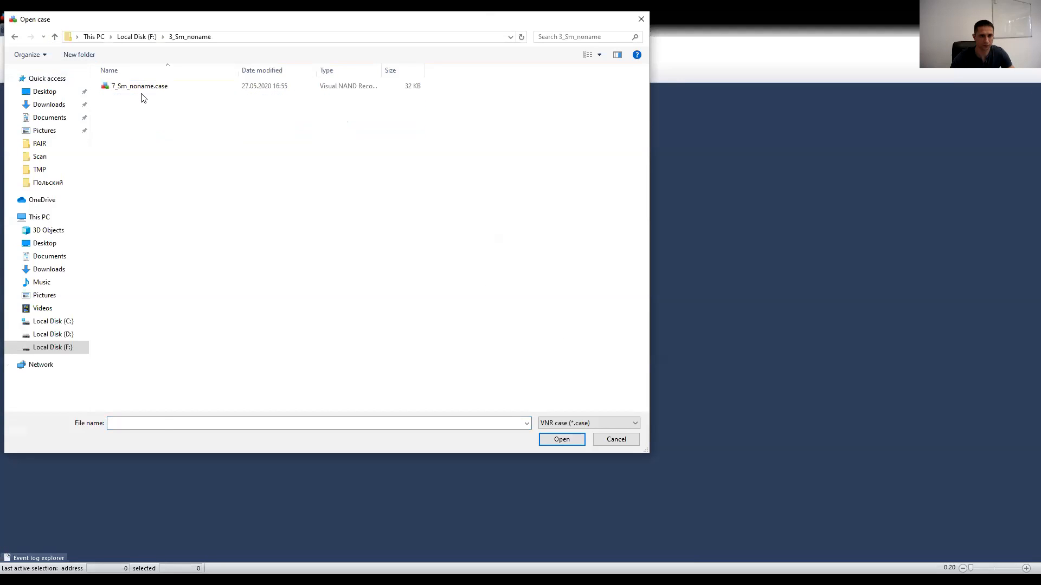
{"action": "left_click", "coordinate": [144, 87]}
{"action": "double_click", "coordinate": [143, 88]}
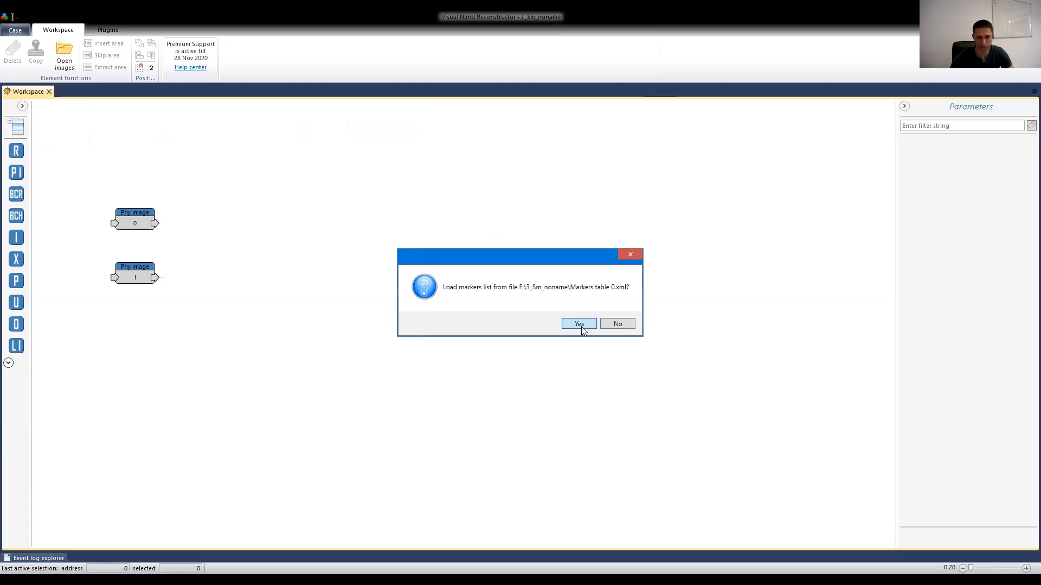
{"action": "left_click", "coordinate": [579, 324]}
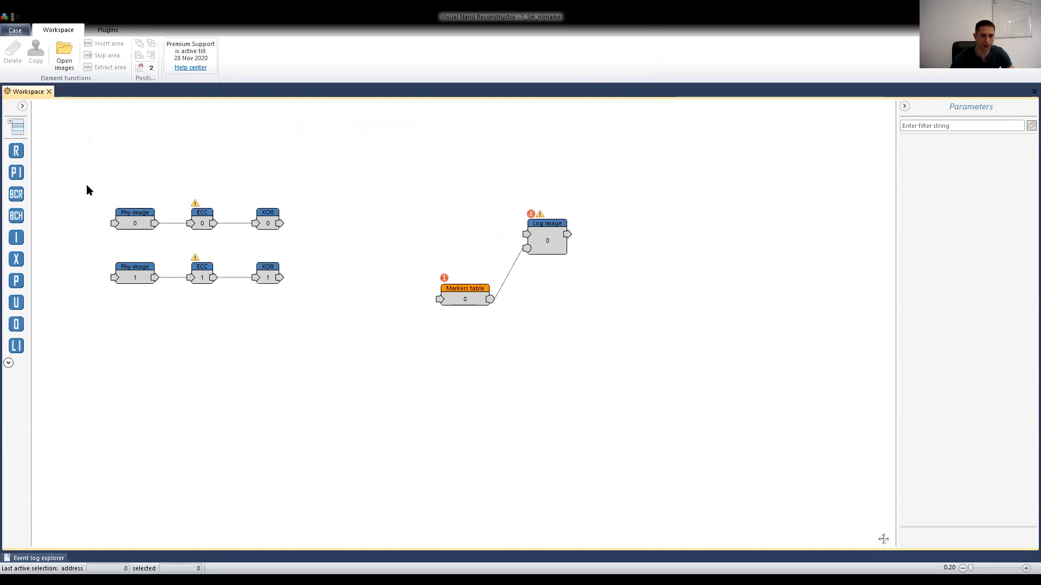
Inspect the parameters of the Phy image, ECC and XOR elements in both dump chains
{"action": "left_click_drag", "start_coordinate": [88, 185], "coordinate": [160, 302]}
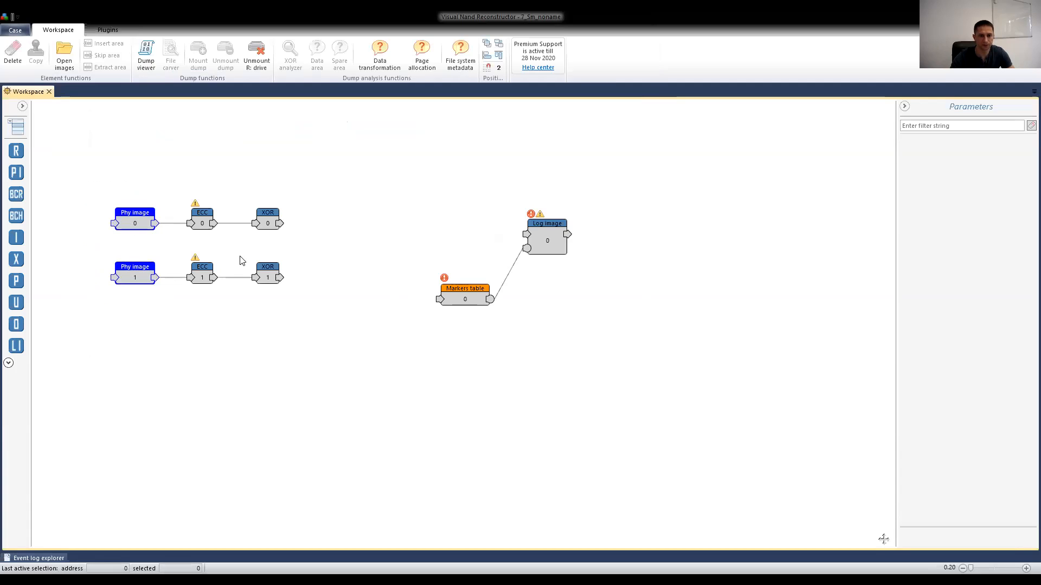
{"action": "left_click", "coordinate": [268, 222]}
{"action": "left_click", "coordinate": [274, 271]}
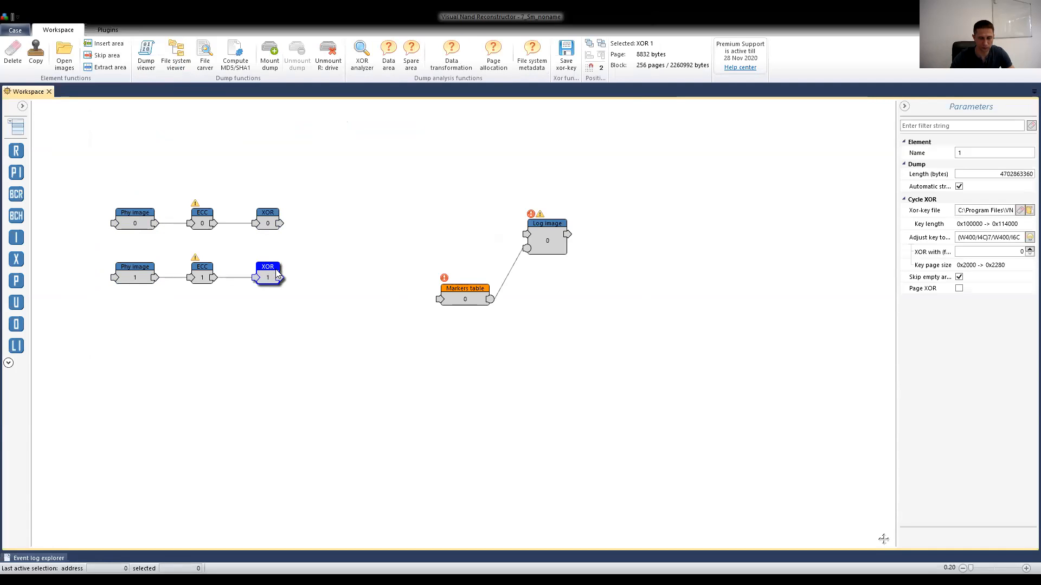
{"action": "left_click", "coordinate": [139, 273]}
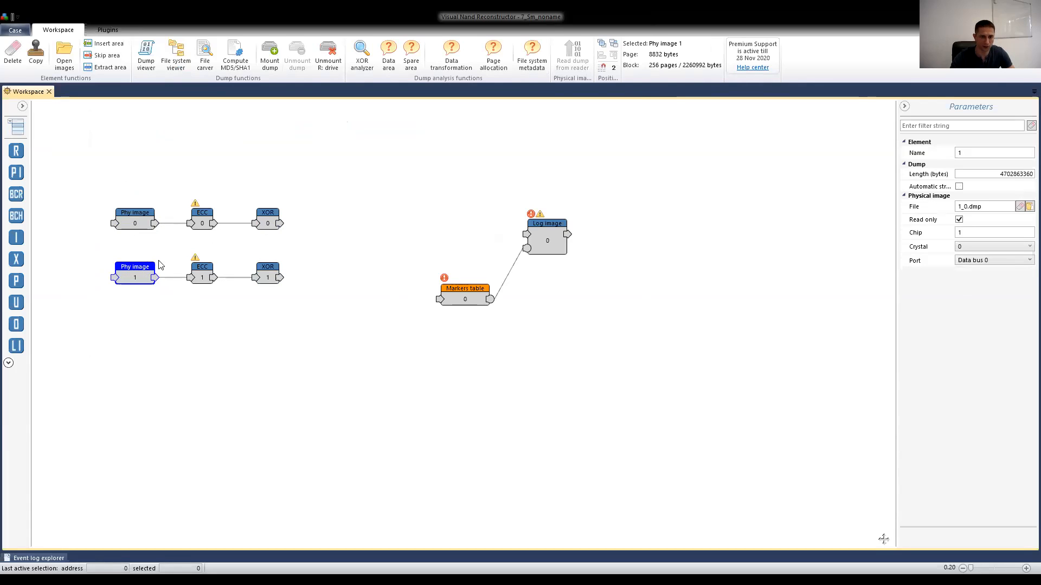
{"action": "left_click", "coordinate": [147, 216]}
{"action": "left_click", "coordinate": [196, 214]}
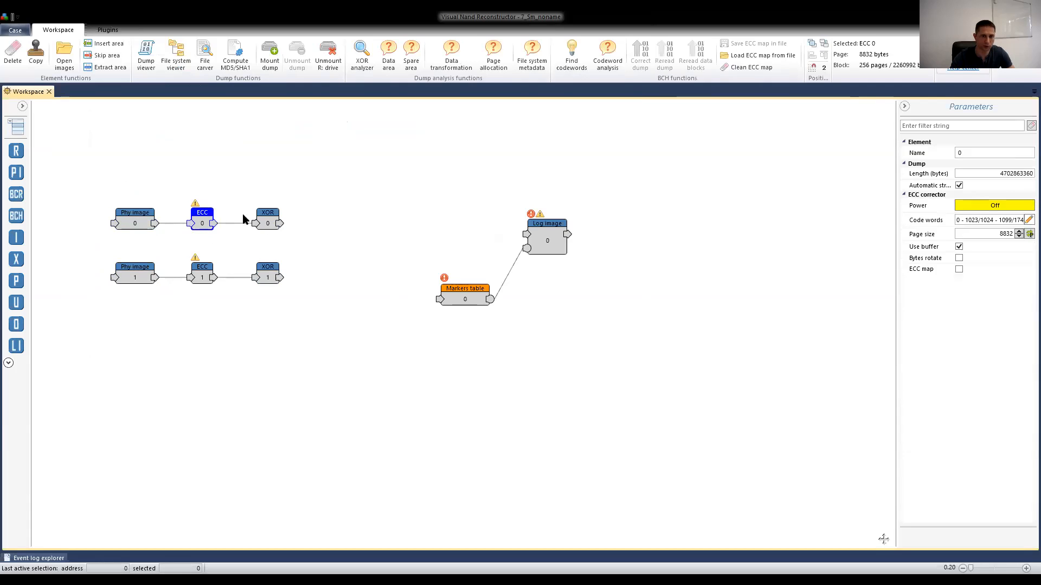
{"action": "left_click", "coordinate": [264, 220]}
{"action": "left_click", "coordinate": [145, 221]}
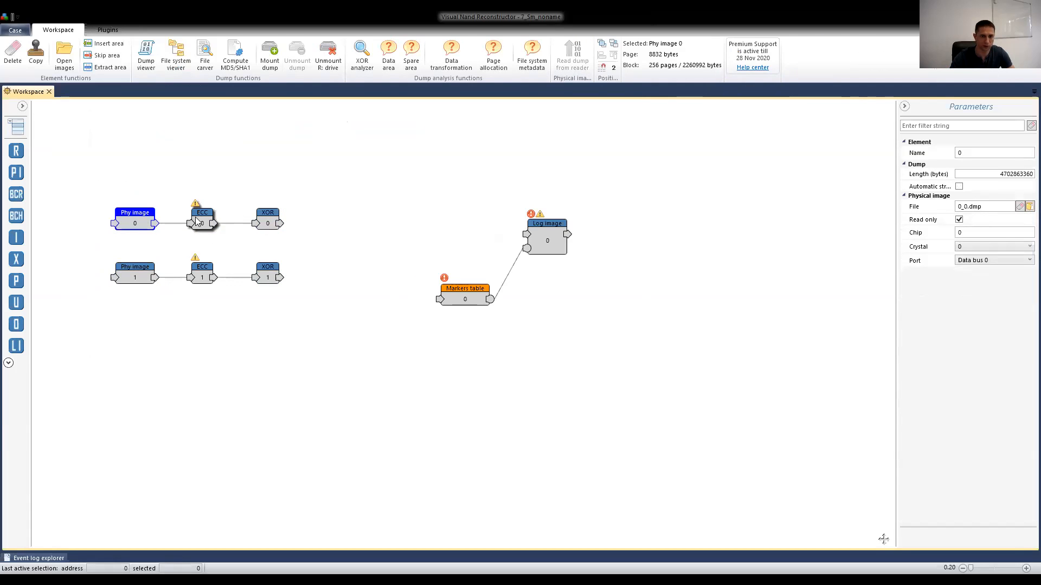
{"action": "left_click", "coordinate": [196, 217]}
{"action": "left_click", "coordinate": [268, 219]}
{"action": "left_click", "coordinate": [205, 270]}
{"action": "left_click", "coordinate": [267, 274]}
{"action": "left_click", "coordinate": [136, 273]}
{"action": "left_click", "coordinate": [201, 273]}
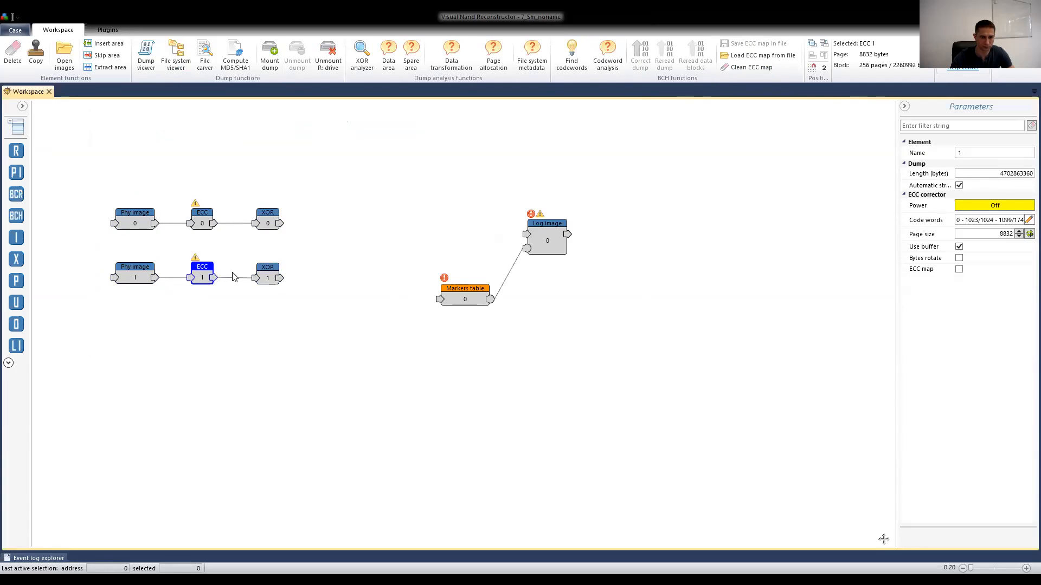
{"action": "left_click", "coordinate": [267, 273]}
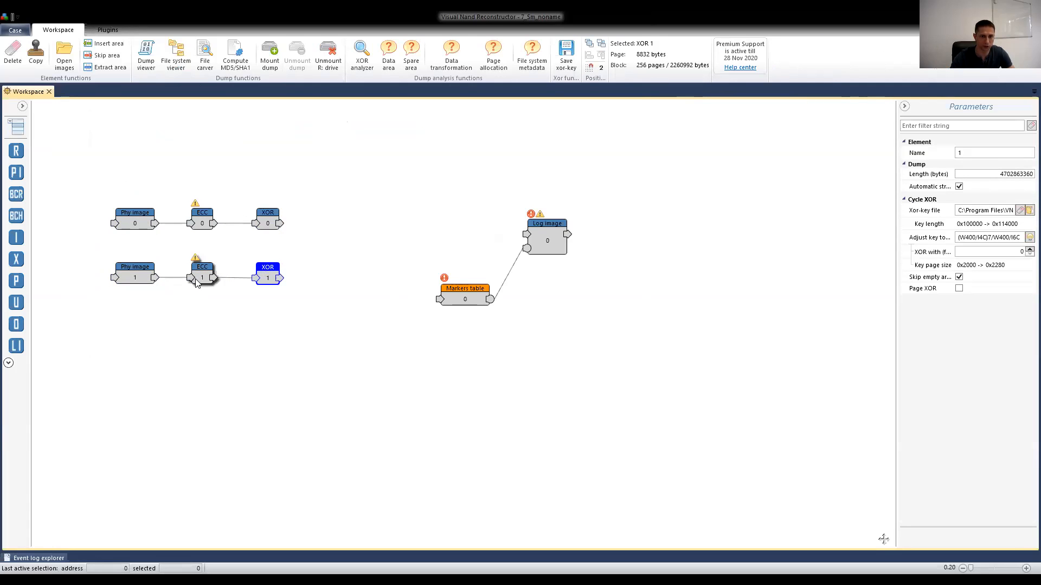
{"action": "left_click", "coordinate": [281, 332]}
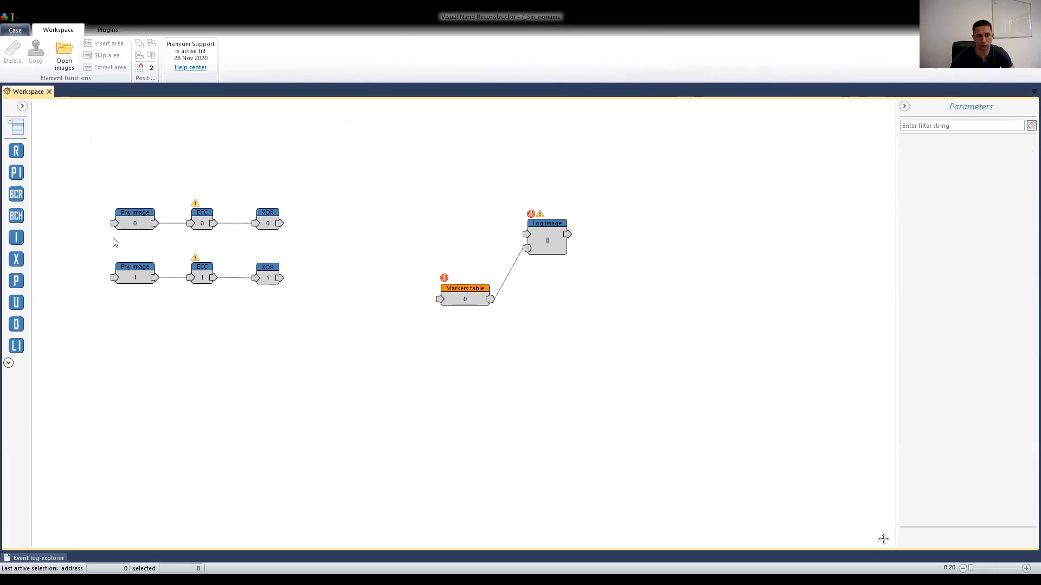
{"action": "left_click", "coordinate": [132, 273]}
{"action": "left_click", "coordinate": [428, 391]}
{"action": "left_click_drag", "start_coordinate": [102, 181], "coordinate": [326, 250]}
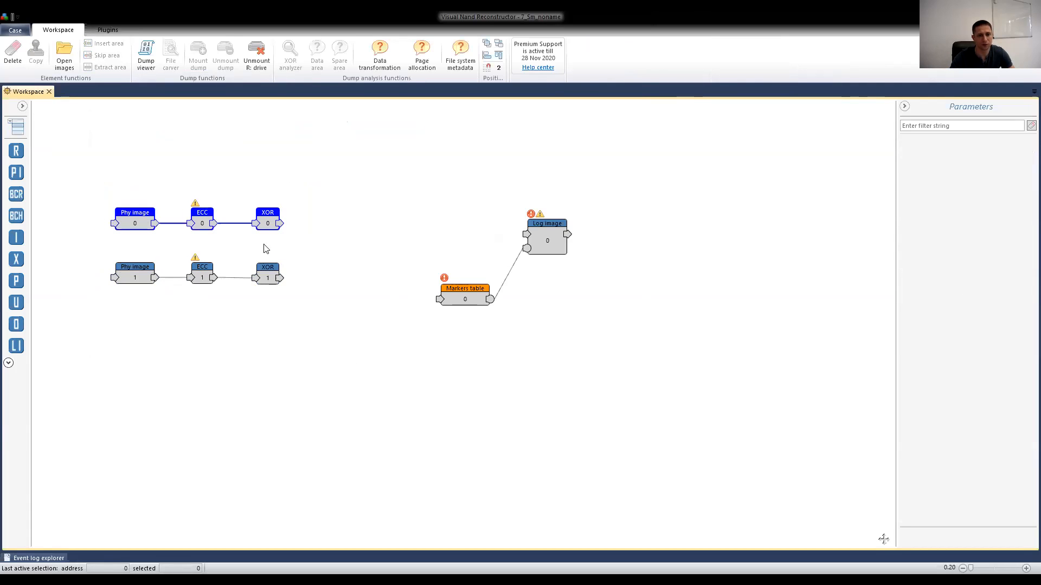
{"action": "left_click", "coordinate": [343, 239]}
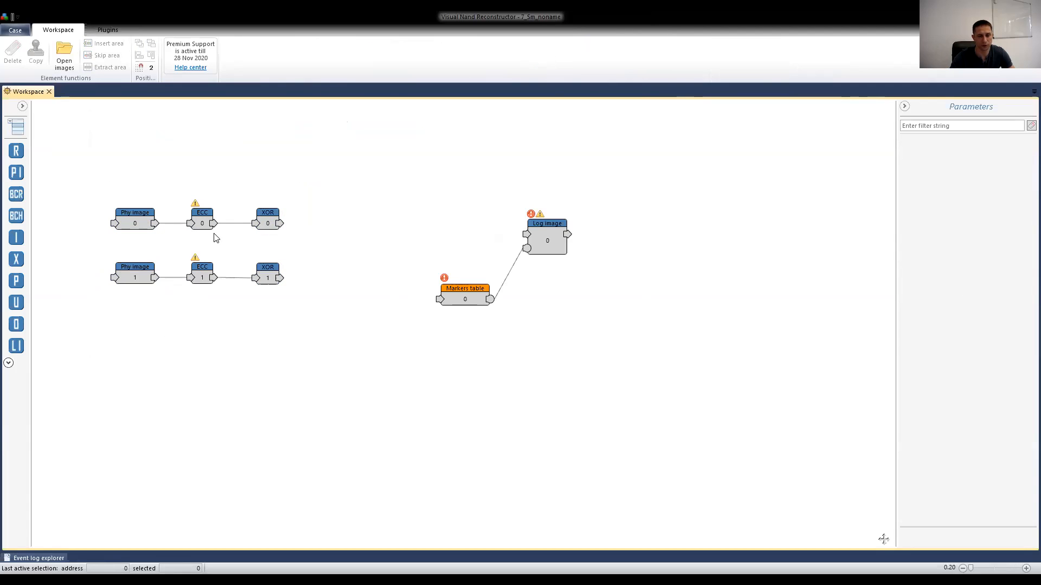
Open XOR 0 in bitmap view and examine the start of its pages deeper in the dump at pixel size 1
{"action": "double_click", "coordinate": [268, 225]}
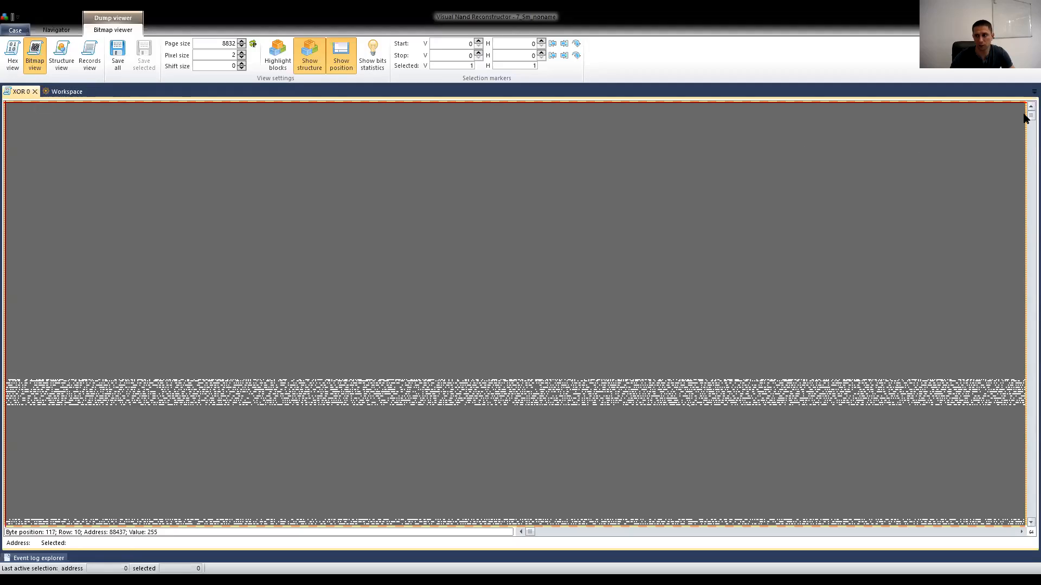
{"action": "left_click_drag", "start_coordinate": [1025, 119], "coordinate": [1026, 153]}
{"action": "left_click", "coordinate": [413, 274]}
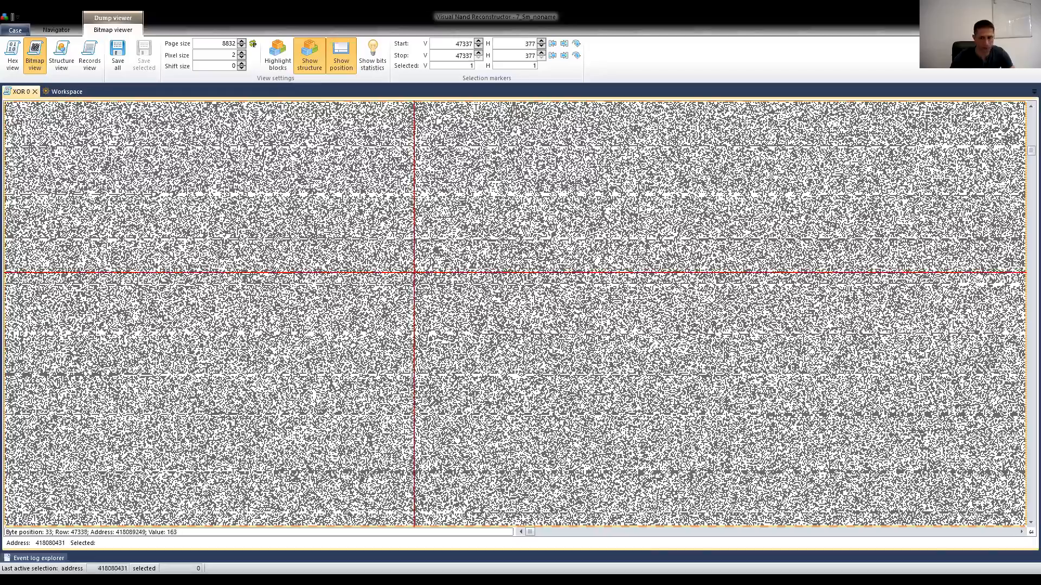
{"action": "scroll", "coordinate": [299, 280], "scroll_direction": "down", "scroll_amount": 1}
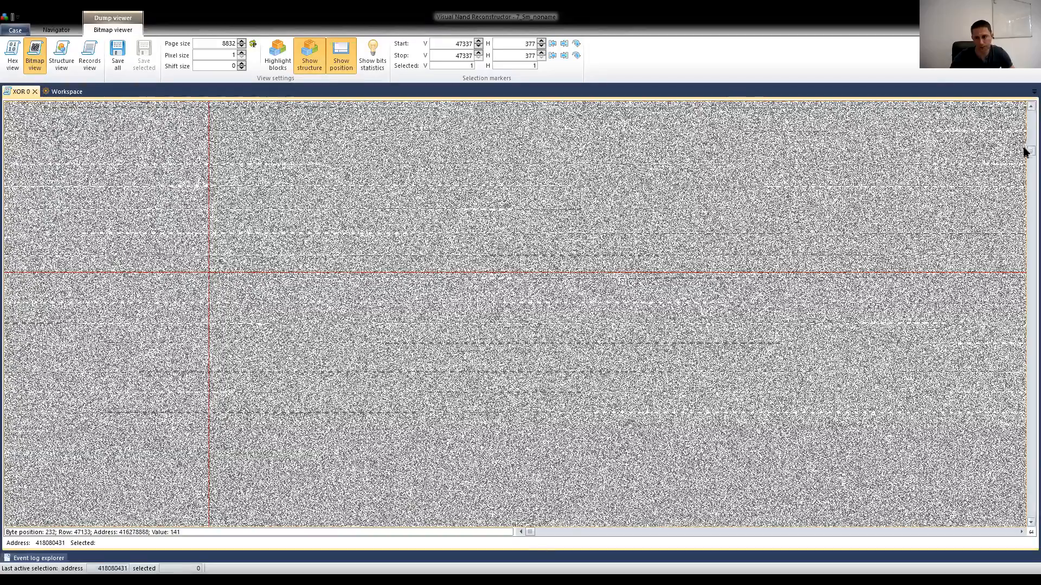
{"action": "scroll", "coordinate": [1024, 163], "scroll_direction": "up", "scroll_amount": 3}
{"action": "scroll", "coordinate": [1024, 165], "scroll_direction": "down", "scroll_amount": 4}
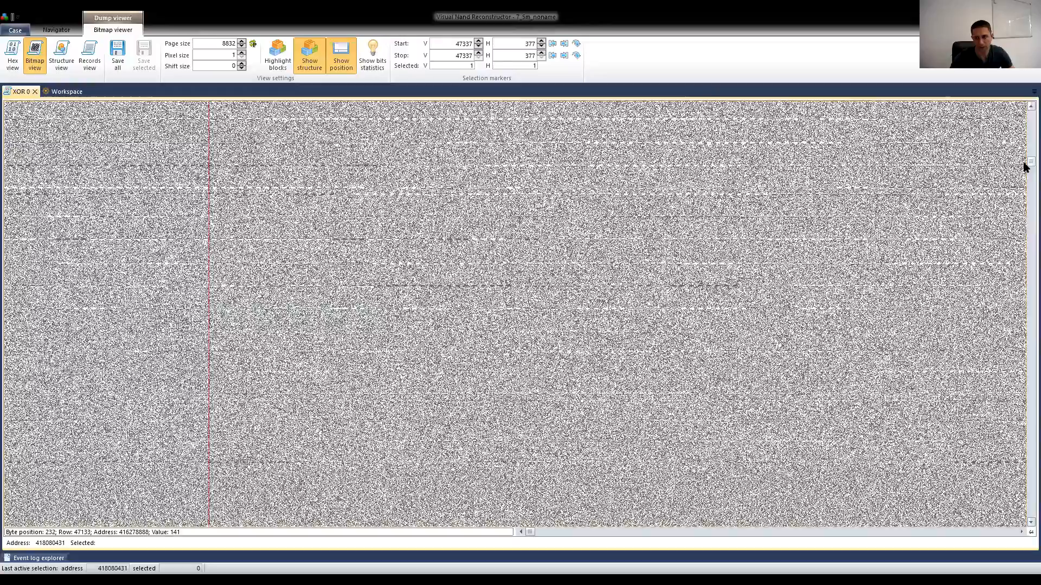
{"action": "scroll", "coordinate": [476, 238], "scroll_direction": "down", "scroll_amount": 3}
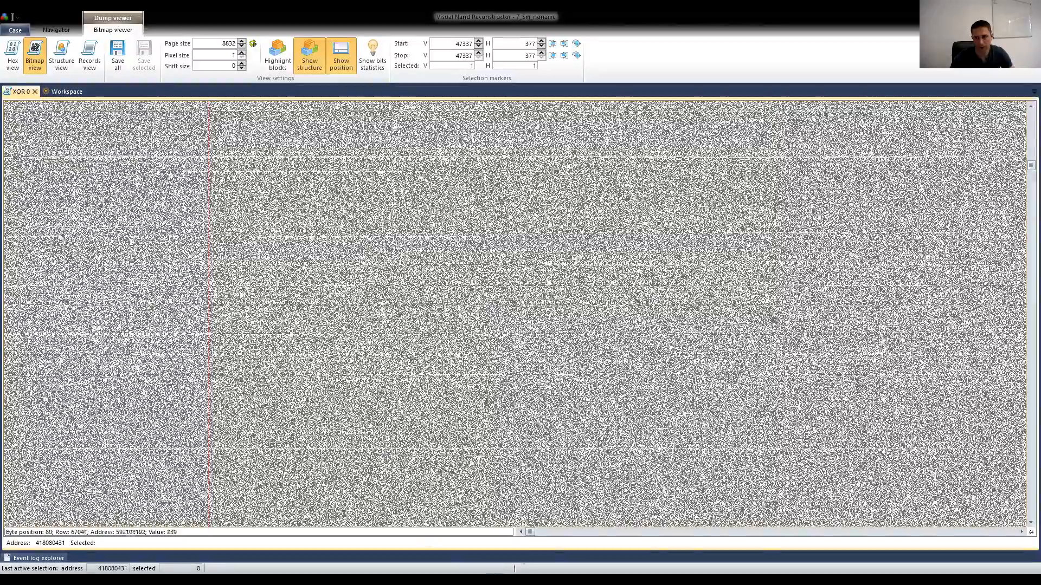
Mark one block by the spare-area pattern from row 67073 to row 67327 at pixel size 2, and highlight the blocks
{"action": "left_click_drag", "start_coordinate": [540, 534], "coordinate": [606, 537]}
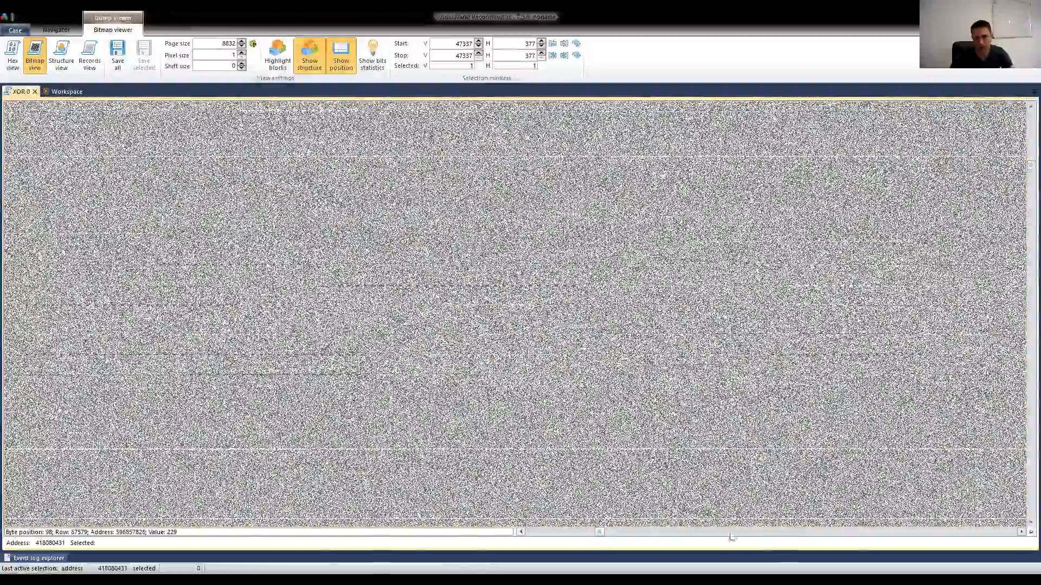
{"action": "left_click_drag", "start_coordinate": [730, 534], "coordinate": [1015, 535]}
{"action": "left_click", "coordinate": [870, 276]}
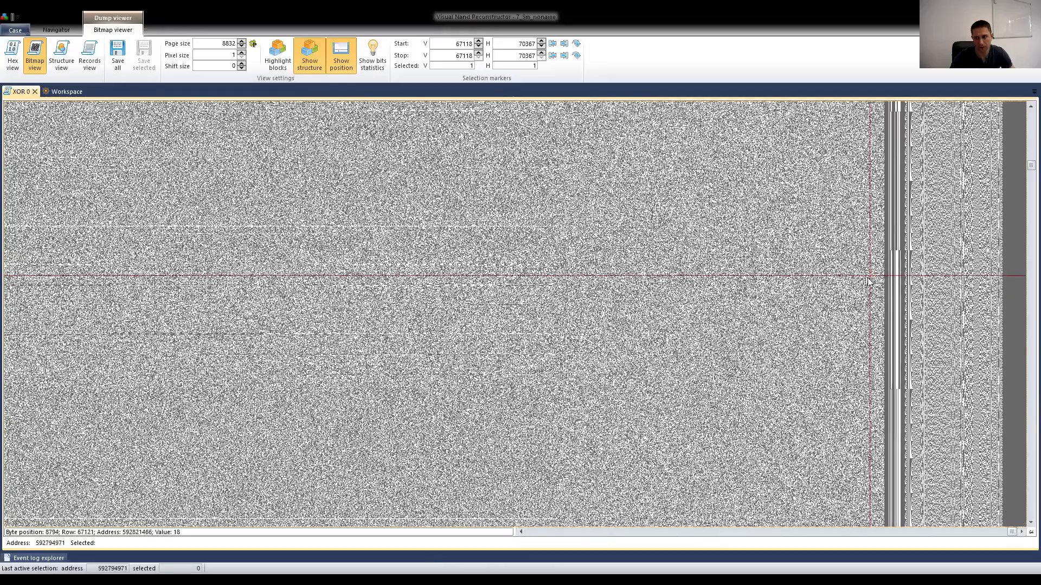
{"action": "scroll", "coordinate": [870, 291], "scroll_direction": "up", "scroll_amount": 1}
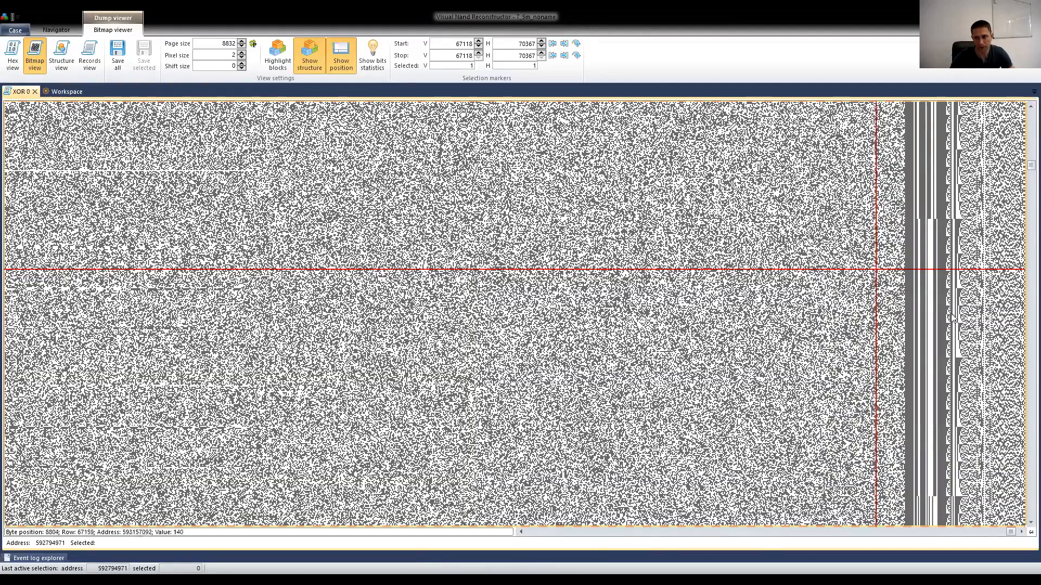
{"action": "scroll", "coordinate": [900, 271], "scroll_direction": "down", "scroll_amount": 1}
{"action": "left_click", "coordinate": [932, 151]}
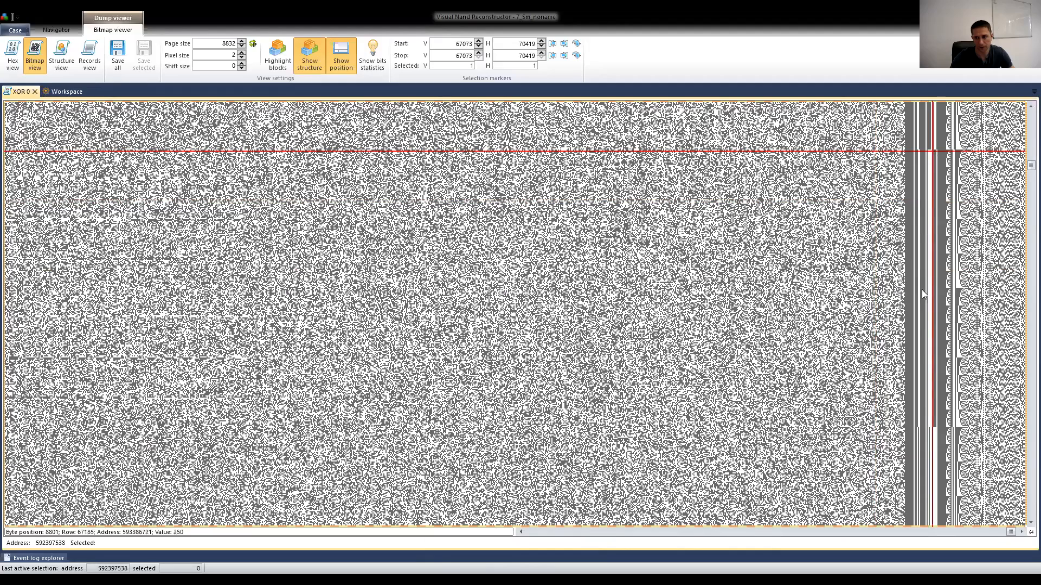
{"action": "left_click", "coordinate": [928, 427], "text": "shift"}
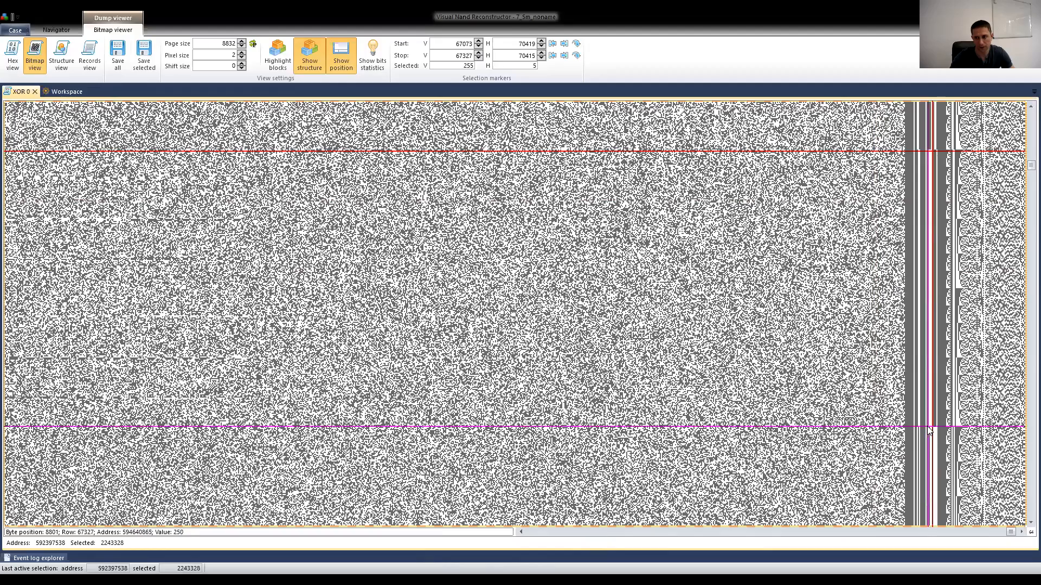
{"action": "left_click", "coordinate": [274, 58]}
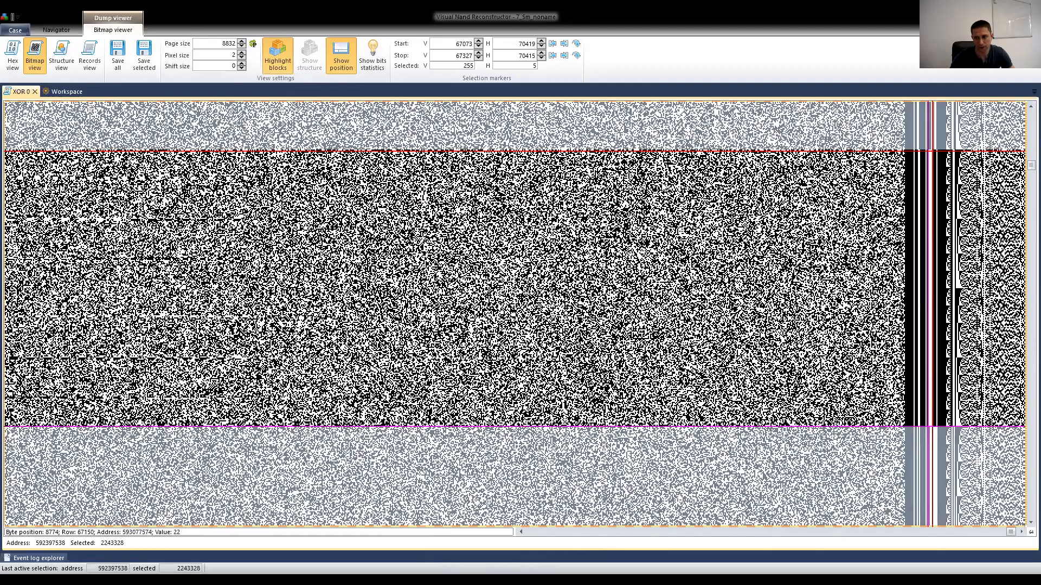
Compare the alternating highlighted blocks near the spare area, and view the middle of the page at pixel size 1
{"action": "left_click", "coordinate": [586, 128]}
{"action": "left_click", "coordinate": [569, 190]}
{"action": "left_click", "coordinate": [552, 459]}
{"action": "left_click", "coordinate": [552, 384]}
{"action": "left_click", "coordinate": [509, 199]}
{"action": "left_click", "coordinate": [475, 272]}
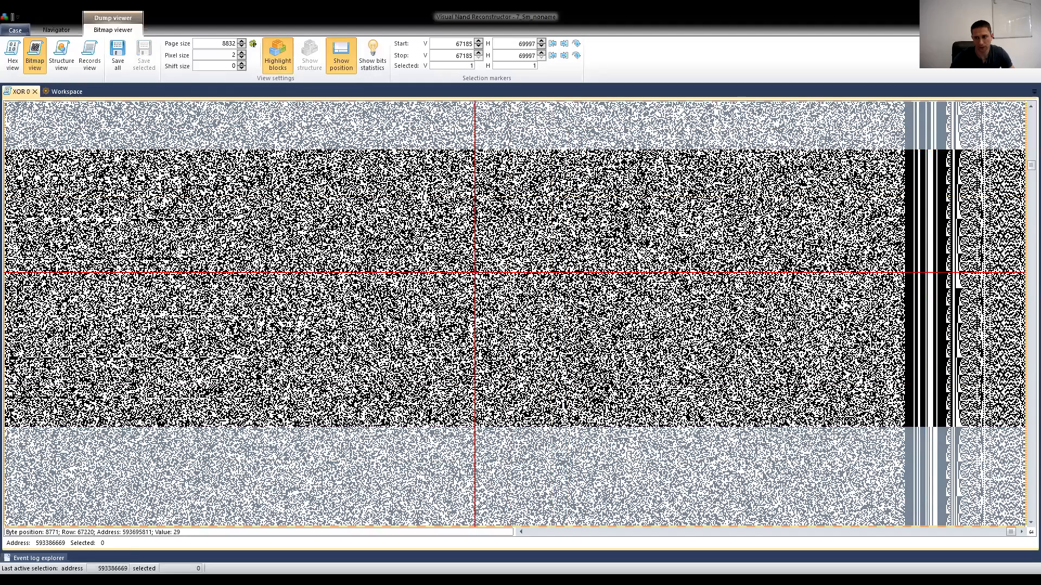
{"action": "scroll", "coordinate": [662, 310], "scroll_direction": "down", "scroll_amount": 4}
{"action": "scroll", "coordinate": [607, 297], "scroll_direction": "up", "scroll_amount": 5}
{"action": "left_click", "coordinate": [692, 432]}
{"action": "left_click_drag", "start_coordinate": [1012, 533], "coordinate": [711, 532]}
{"action": "left_click", "coordinate": [577, 367]}
{"action": "scroll", "coordinate": [577, 368], "scroll_direction": "down", "scroll_amount": 1}
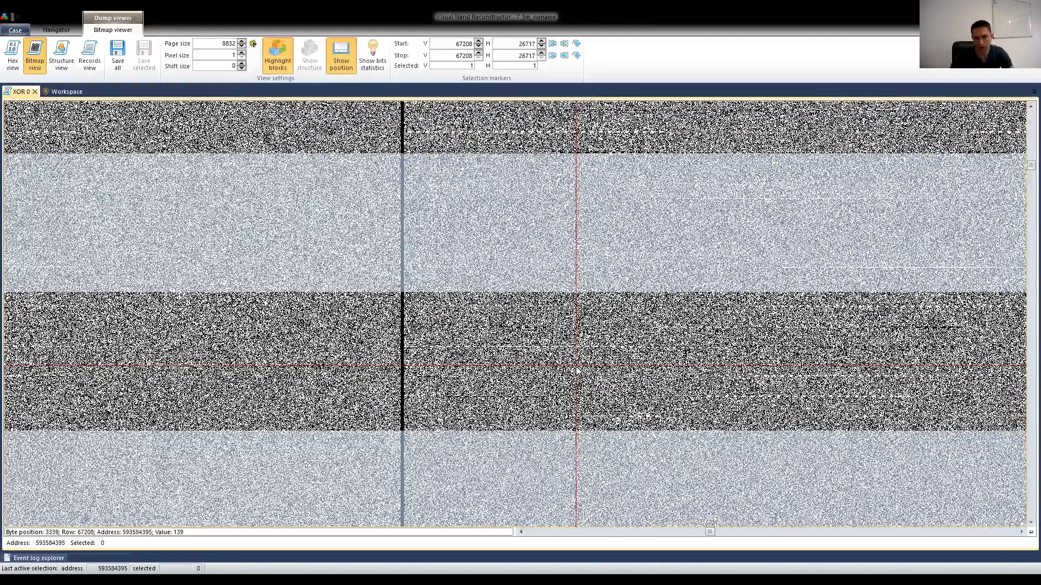
Search the following highlighted blocks for a recognizable data structure in an earlier section of the page
{"action": "left_click_drag", "start_coordinate": [703, 535], "coordinate": [693, 534]}
{"action": "left_click", "coordinate": [692, 531]}
{"action": "scroll", "coordinate": [657, 372], "scroll_direction": "down", "scroll_amount": 8}
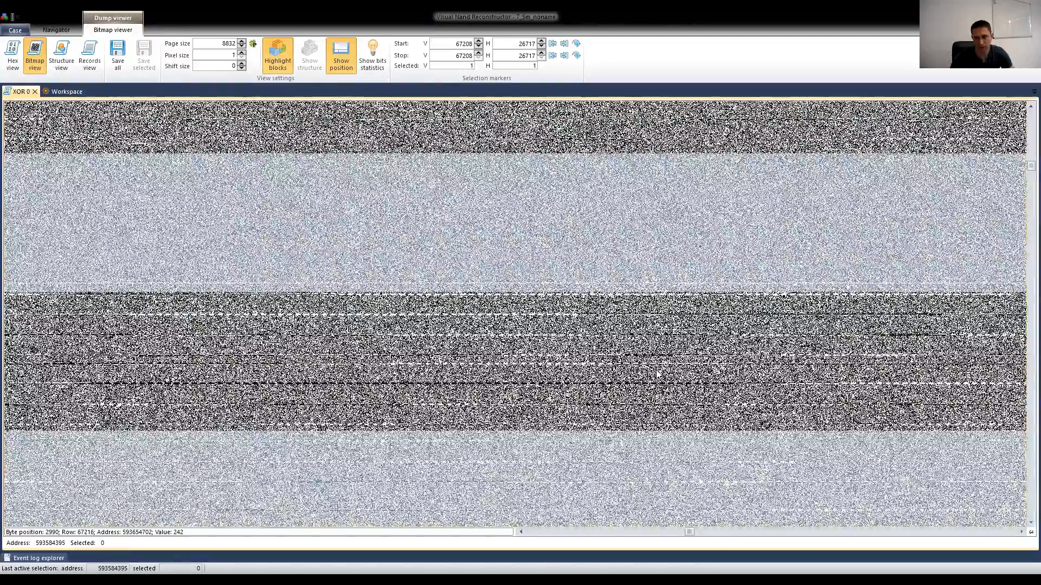
{"action": "scroll", "coordinate": [657, 373], "scroll_direction": "down", "scroll_amount": 1}
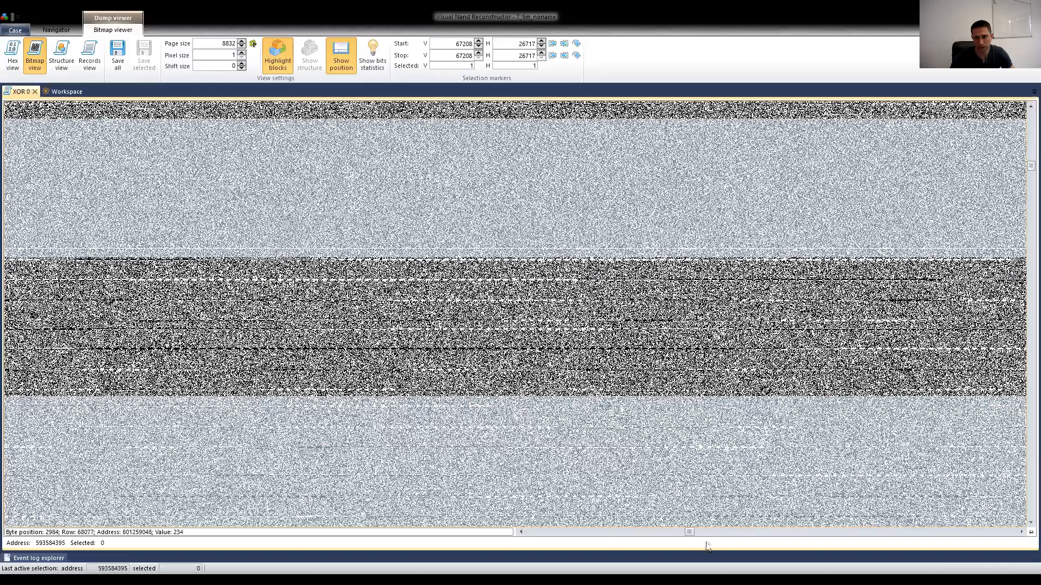
{"action": "left_click_drag", "start_coordinate": [687, 533], "coordinate": [634, 543]}
{"action": "scroll", "coordinate": [364, 401], "scroll_direction": "down", "scroll_amount": 6}
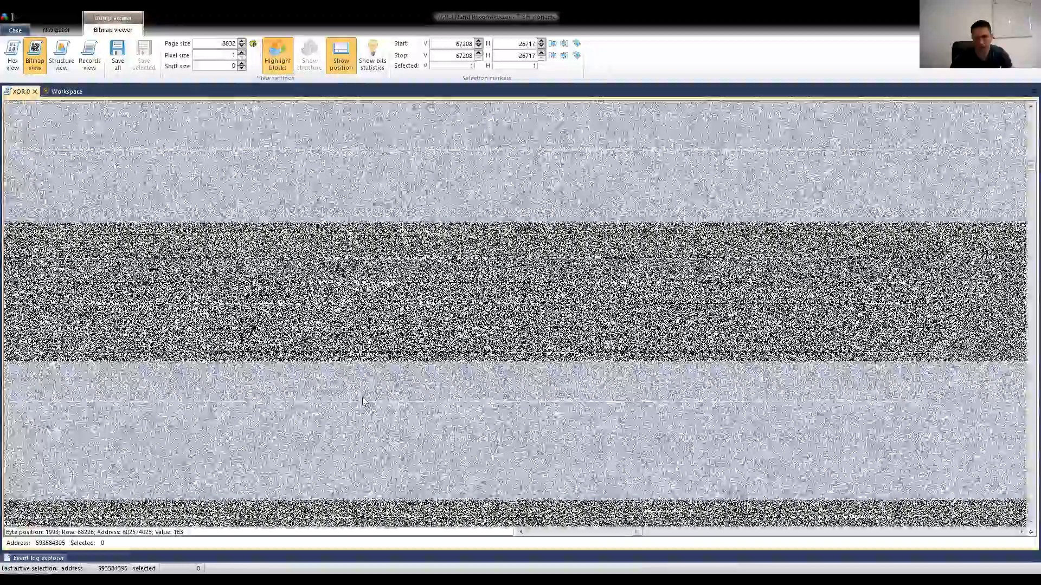
{"action": "scroll", "coordinate": [363, 401], "scroll_direction": "down", "scroll_amount": 5}
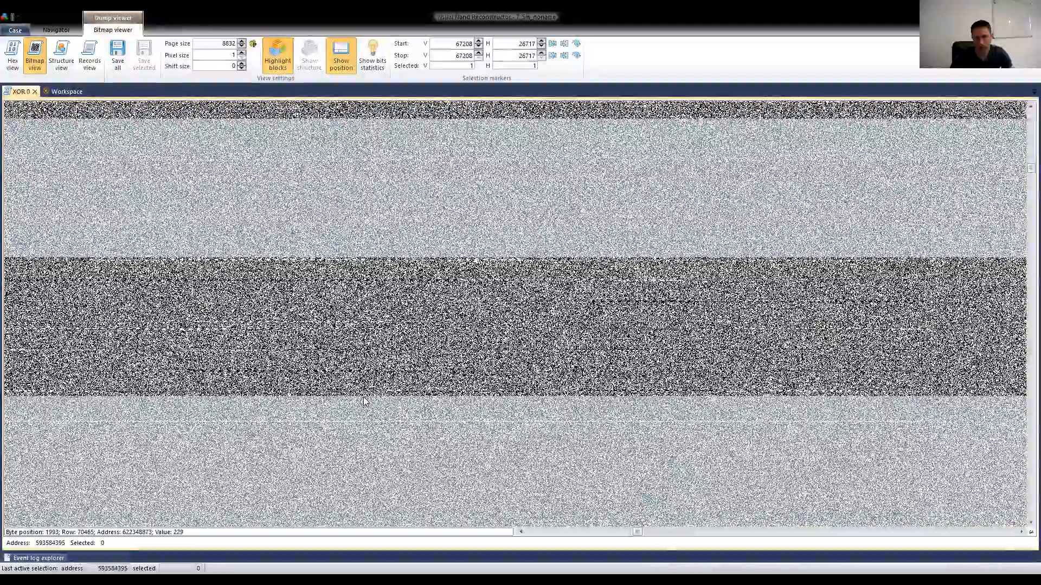
{"action": "scroll", "coordinate": [364, 401], "scroll_direction": "down", "scroll_amount": 3}
{"action": "left_click_drag", "start_coordinate": [1028, 171], "coordinate": [1024, 175]}
{"action": "scroll", "coordinate": [499, 317], "scroll_direction": "down", "scroll_amount": 5}
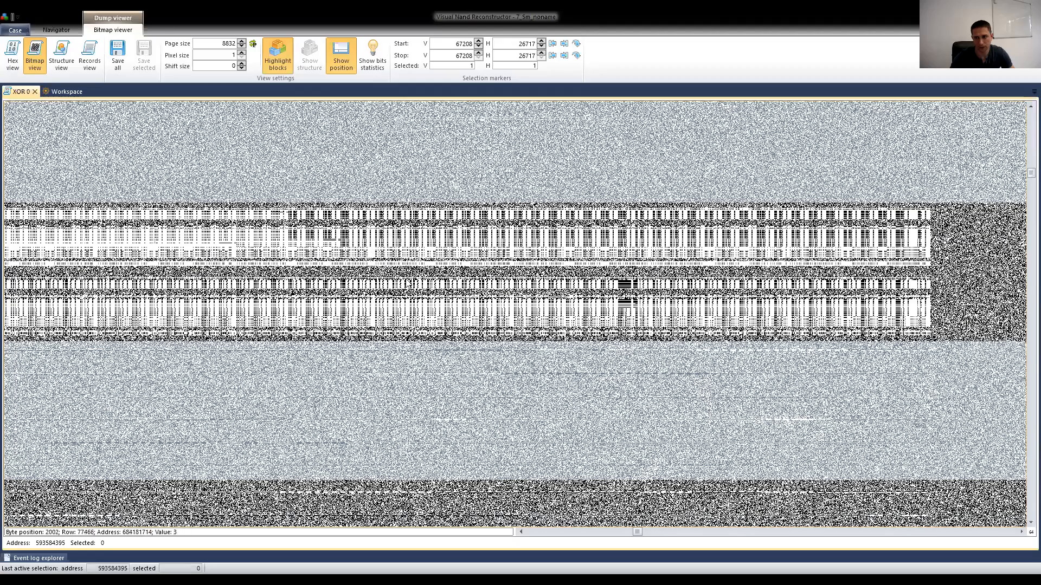
Compare the block with the striped pattern around row 77500 against the blocks that follow it
{"action": "scroll", "coordinate": [378, 385], "scroll_direction": "down", "scroll_amount": 3}
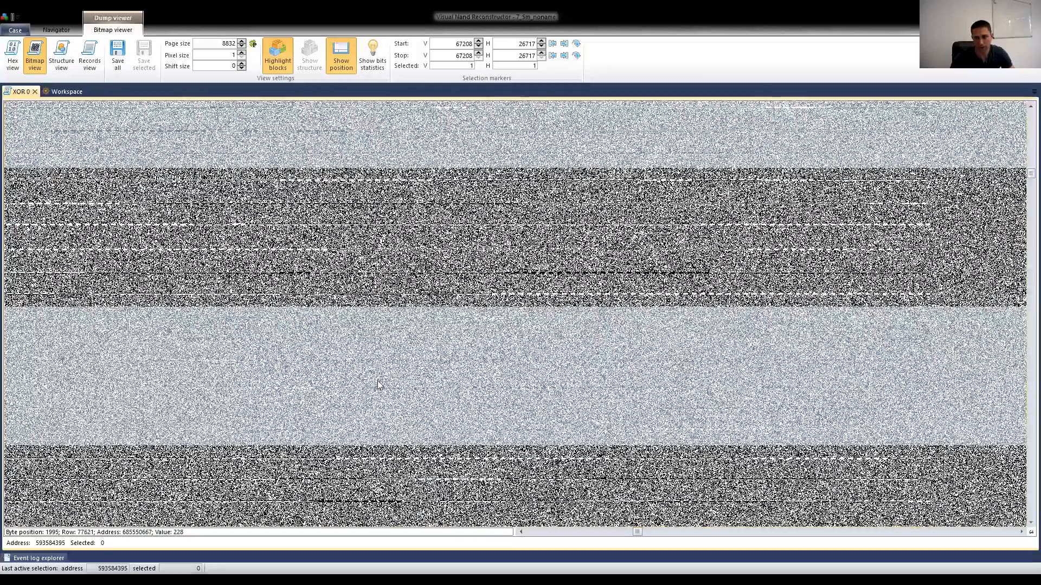
{"action": "scroll", "coordinate": [378, 385], "scroll_direction": "down", "scroll_amount": 1}
{"action": "scroll", "coordinate": [406, 267], "scroll_direction": "up", "scroll_amount": 3}
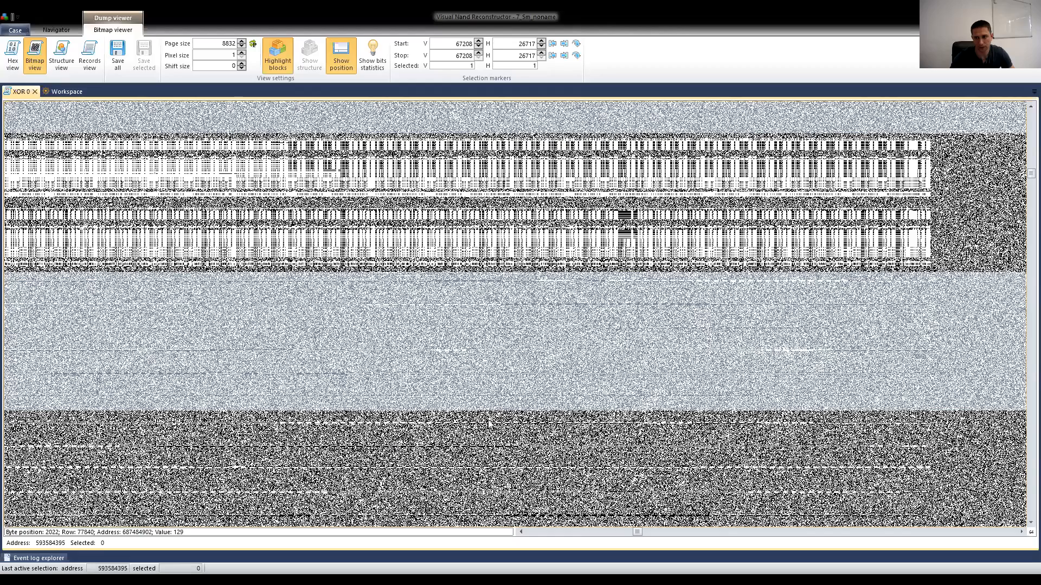
{"action": "scroll", "coordinate": [488, 423], "scroll_direction": "down", "scroll_amount": 5}
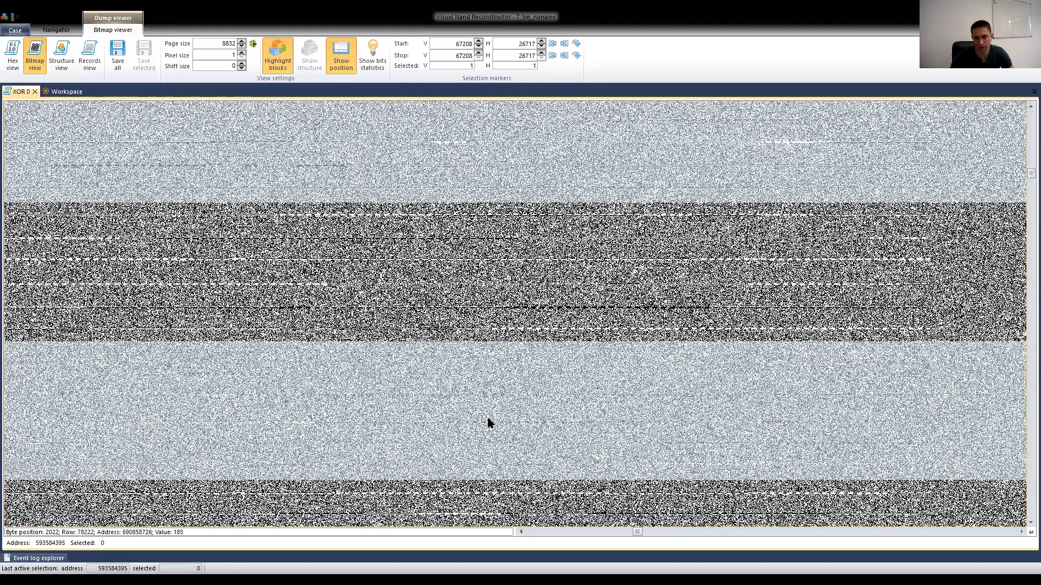
{"action": "scroll", "coordinate": [489, 423], "scroll_direction": "down", "scroll_amount": 5}
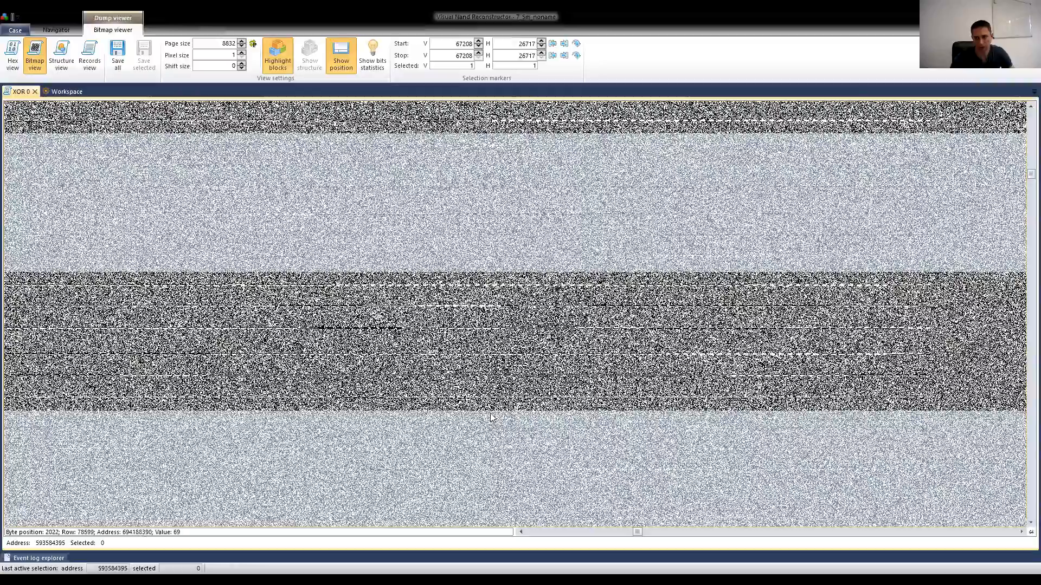
{"action": "scroll", "coordinate": [490, 417], "scroll_direction": "down", "scroll_amount": 4}
{"action": "scroll", "coordinate": [491, 418], "scroll_direction": "down", "scroll_amount": 6}
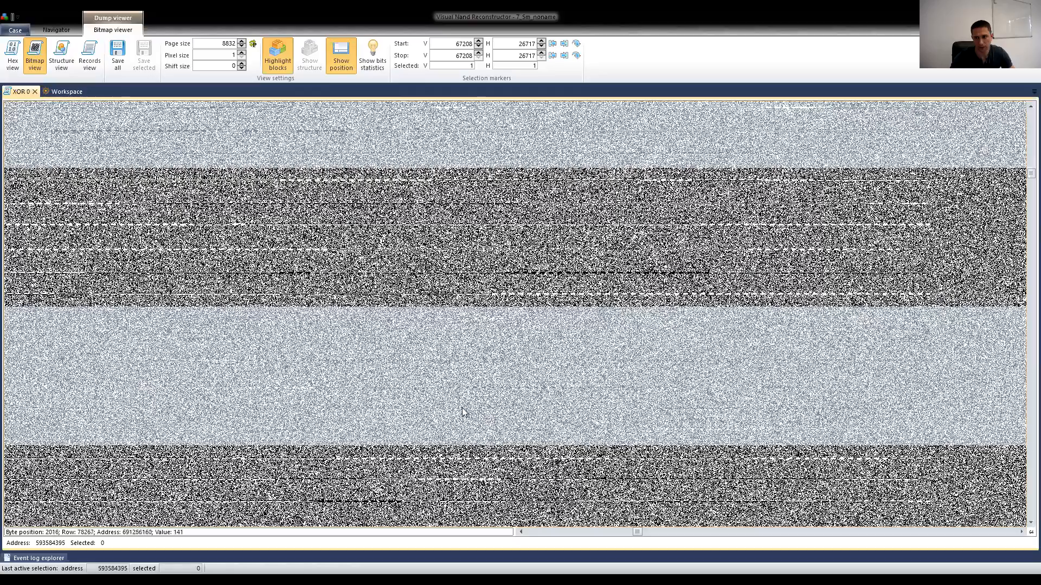
{"action": "scroll", "coordinate": [464, 412], "scroll_direction": "up", "scroll_amount": 8}
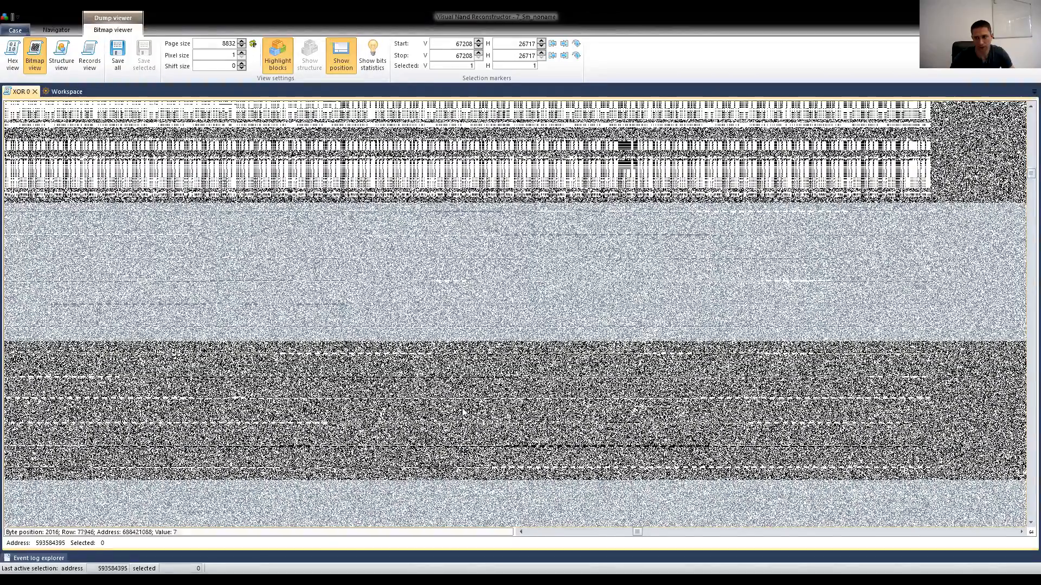
{"action": "scroll", "coordinate": [464, 411], "scroll_direction": "up", "scroll_amount": 3}
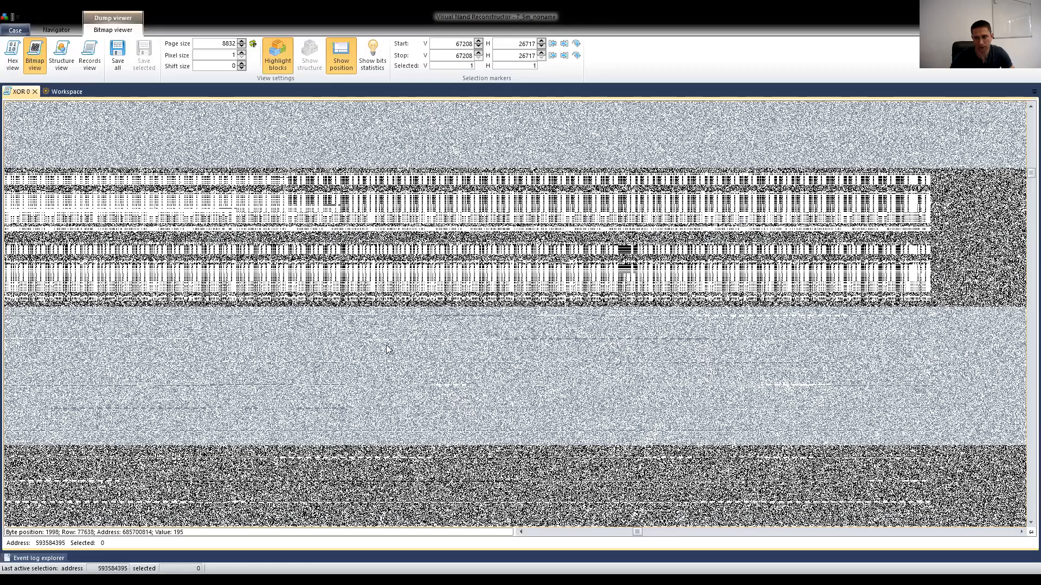
{"action": "scroll", "coordinate": [386, 346], "scroll_direction": "down", "scroll_amount": 4}
{"action": "scroll", "coordinate": [491, 342], "scroll_direction": "down", "scroll_amount": 3}
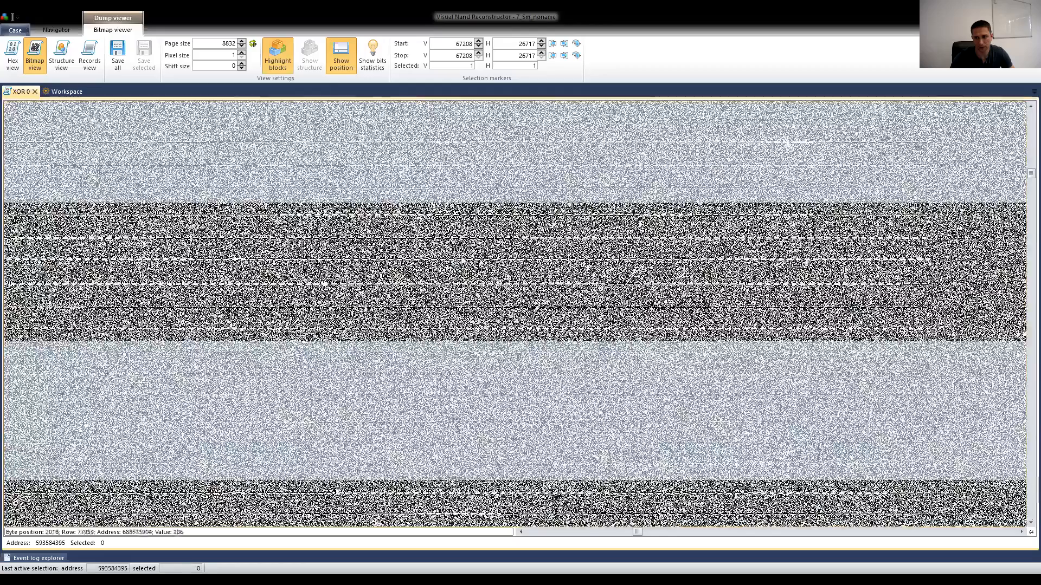
{"action": "scroll", "coordinate": [462, 261], "scroll_direction": "up", "scroll_amount": 9}
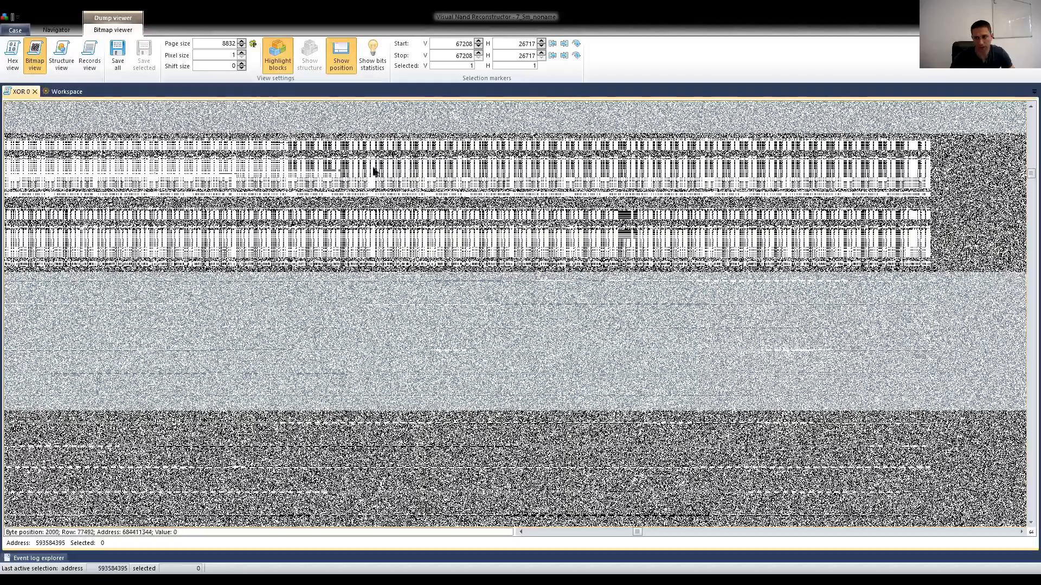
{"action": "scroll", "coordinate": [458, 347], "scroll_direction": "down", "scroll_amount": 5}
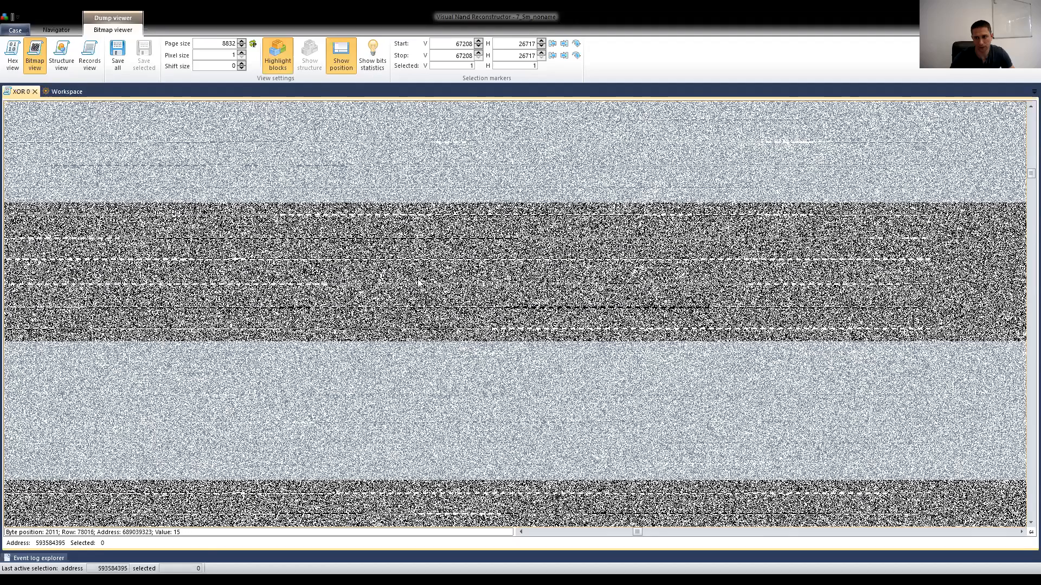
Compare the stripe patterns of the alternating highlighted blocks from around row 78100 to row 84000
{"action": "scroll", "coordinate": [408, 364], "scroll_direction": "down", "scroll_amount": 5}
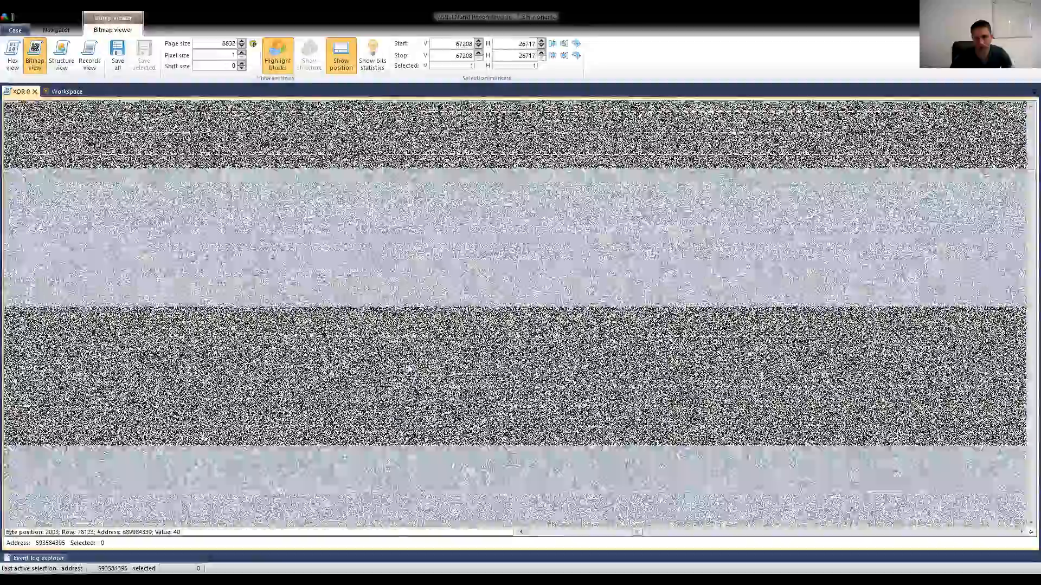
{"action": "scroll", "coordinate": [409, 368], "scroll_direction": "down", "scroll_amount": 5}
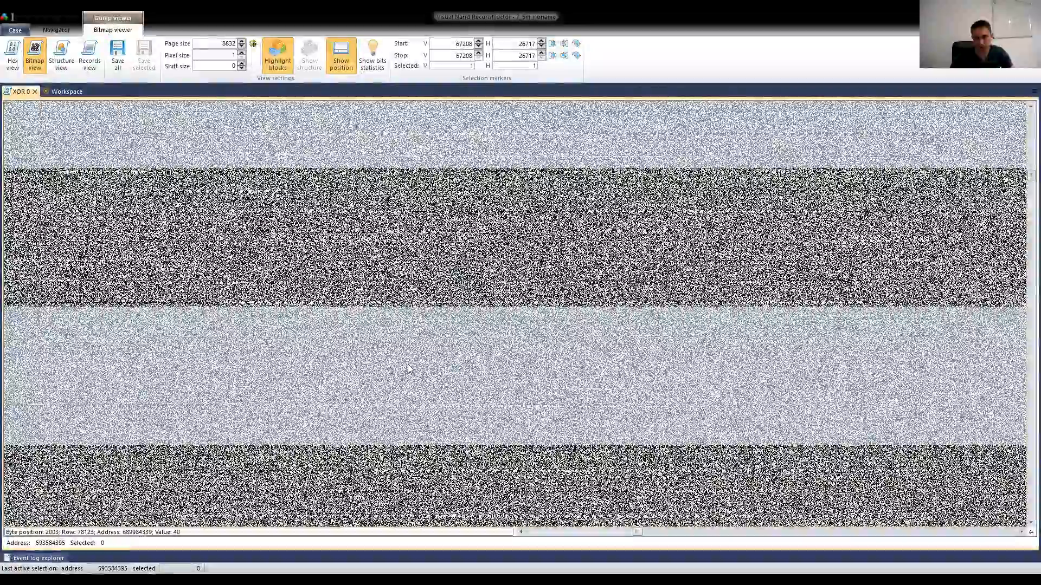
{"action": "scroll", "coordinate": [408, 368], "scroll_direction": "down", "scroll_amount": 3}
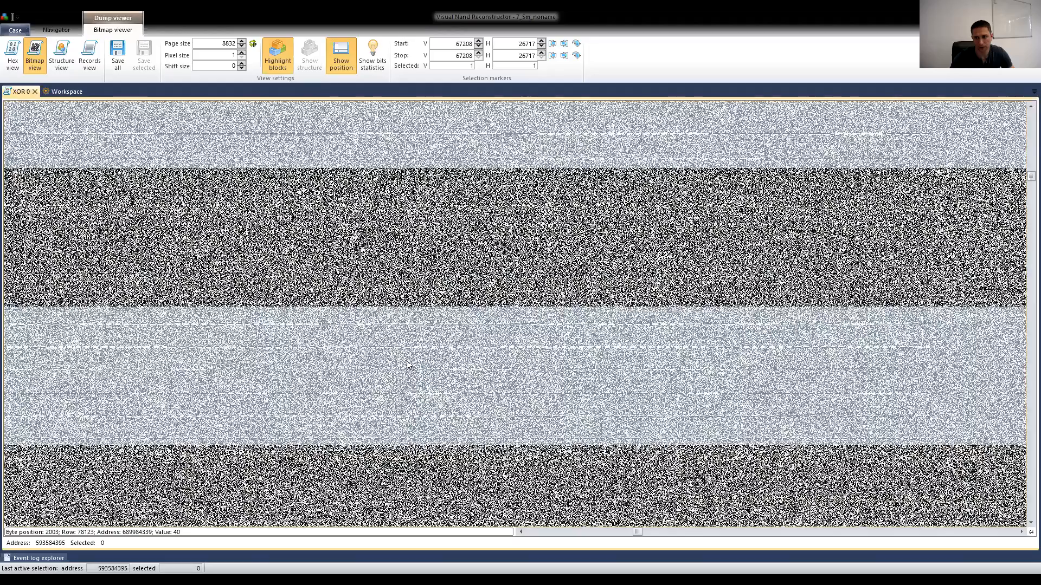
{"action": "scroll", "coordinate": [408, 365], "scroll_direction": "down", "scroll_amount": 3}
{"action": "scroll", "coordinate": [428, 364], "scroll_direction": "down", "scroll_amount": 3}
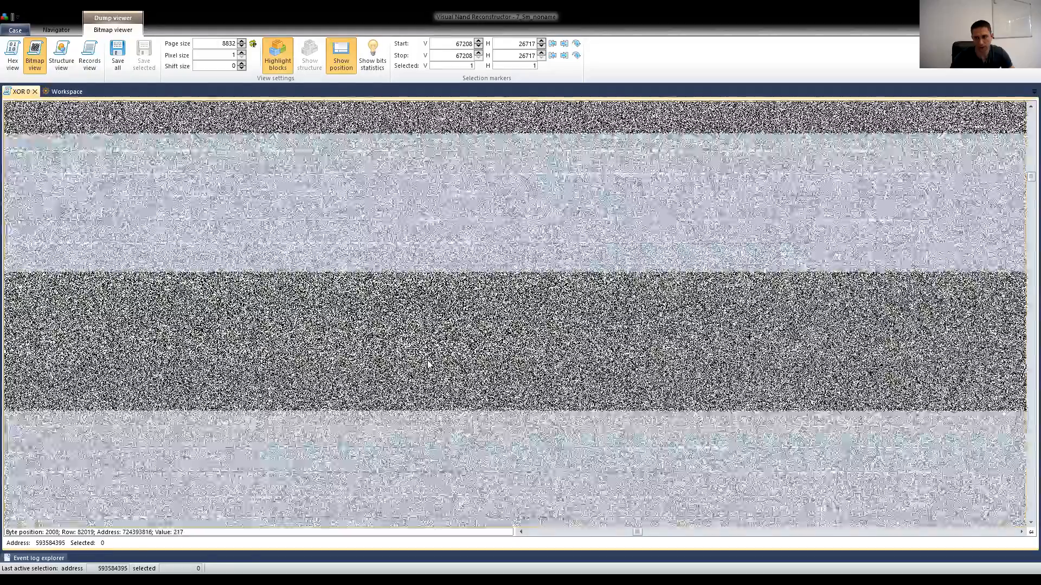
{"action": "scroll", "coordinate": [469, 411], "scroll_direction": "down", "scroll_amount": 3}
{"action": "scroll", "coordinate": [470, 411], "scroll_direction": "down", "scroll_amount": 5}
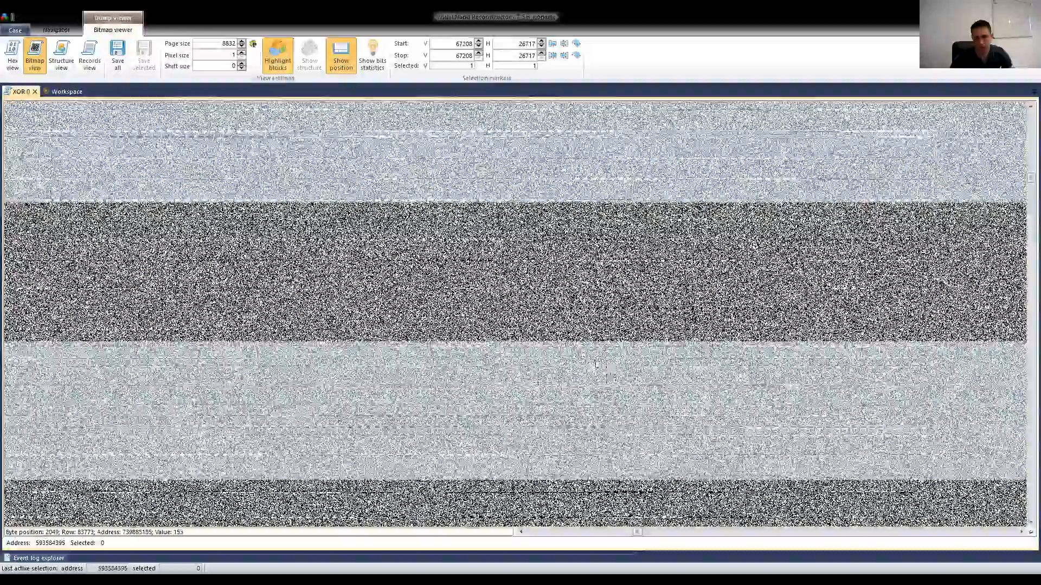
{"action": "scroll", "coordinate": [596, 366], "scroll_direction": "down", "scroll_amount": 3}
{"action": "scroll", "coordinate": [1027, 202], "scroll_direction": "down", "scroll_amount": 3}
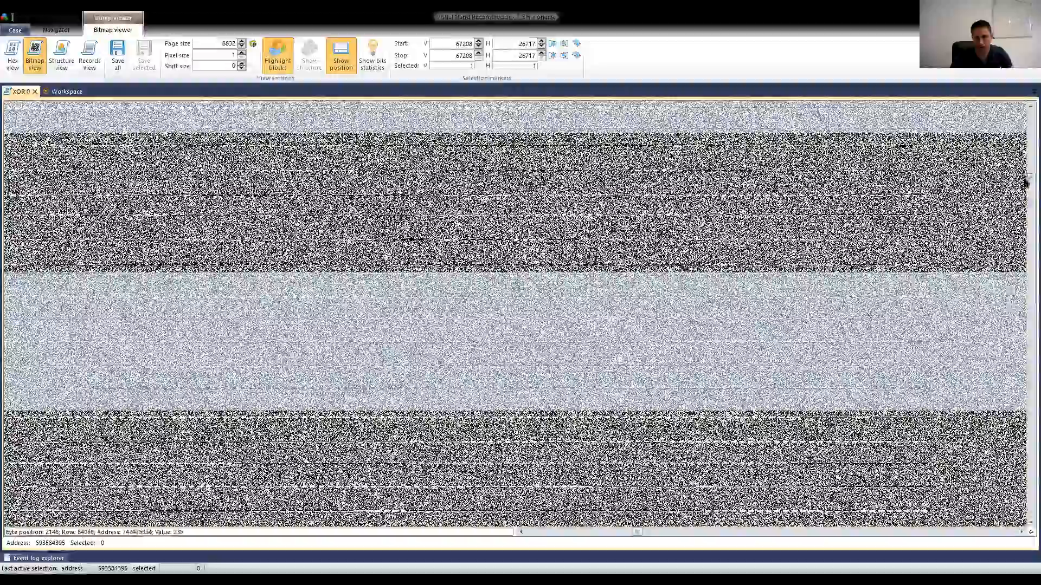
Search the blocks beyond row 84000 for a recognizable data pattern, continuing to around row 117300
{"action": "scroll", "coordinate": [1024, 184], "scroll_direction": "down", "scroll_amount": 3}
{"action": "scroll", "coordinate": [1024, 184], "scroll_direction": "down", "scroll_amount": 3}
{"action": "scroll", "coordinate": [1024, 187], "scroll_direction": "down", "scroll_amount": 1}
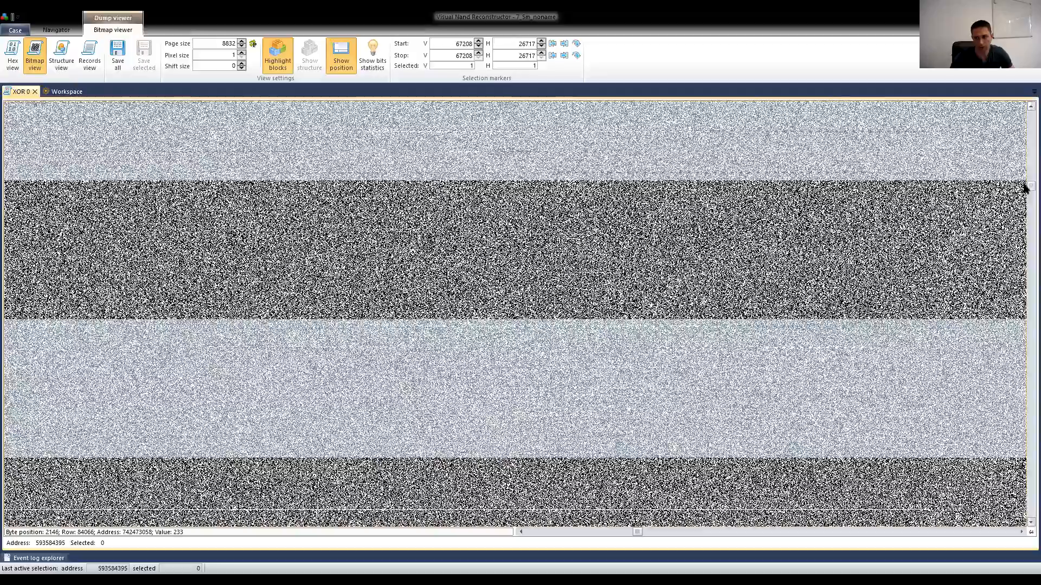
{"action": "scroll", "coordinate": [1024, 187], "scroll_direction": "down", "scroll_amount": 3}
{"action": "scroll", "coordinate": [1025, 191], "scroll_direction": "down", "scroll_amount": 3}
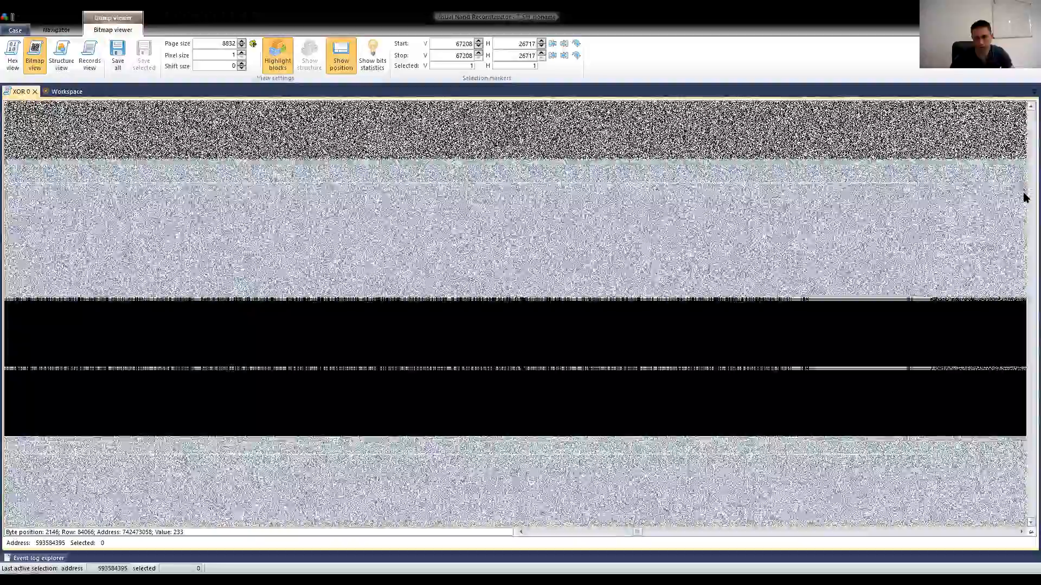
{"action": "scroll", "coordinate": [1025, 199], "scroll_direction": "down", "scroll_amount": 3}
{"action": "scroll", "coordinate": [1024, 202], "scroll_direction": "down", "scroll_amount": 9}
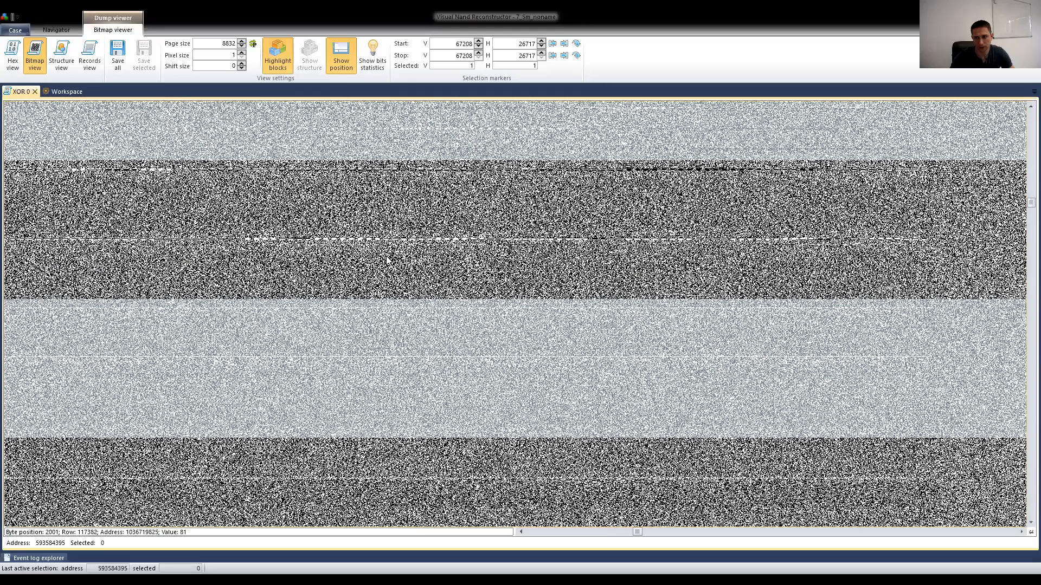
Compare the repeated stripes within the block around row 117300 and mark row 117380 just above the second stripe
{"action": "scroll", "coordinate": [381, 325], "scroll_direction": "down", "scroll_amount": 2}
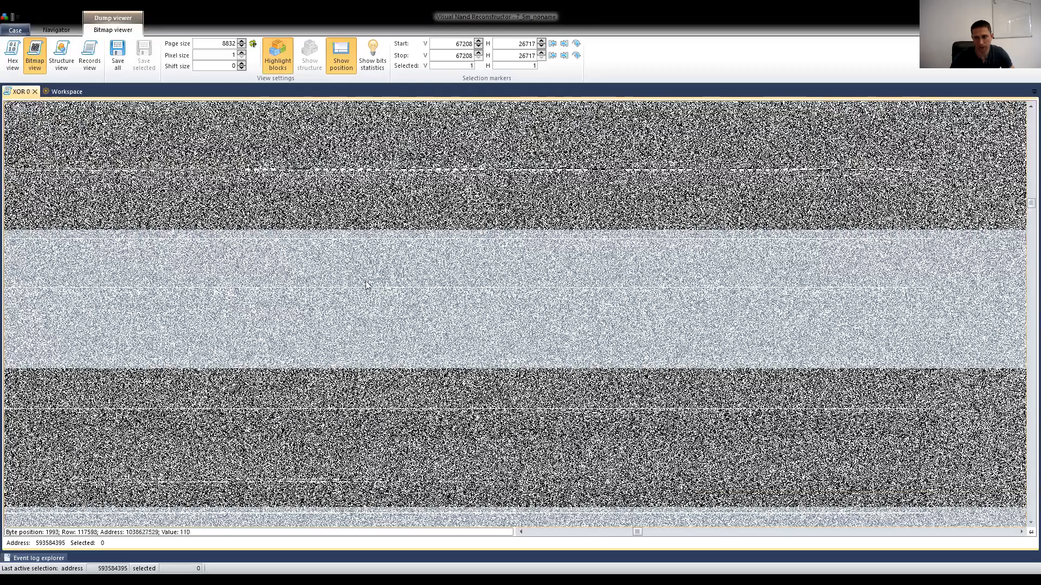
{"action": "scroll", "coordinate": [371, 249], "scroll_direction": "up", "scroll_amount": 2}
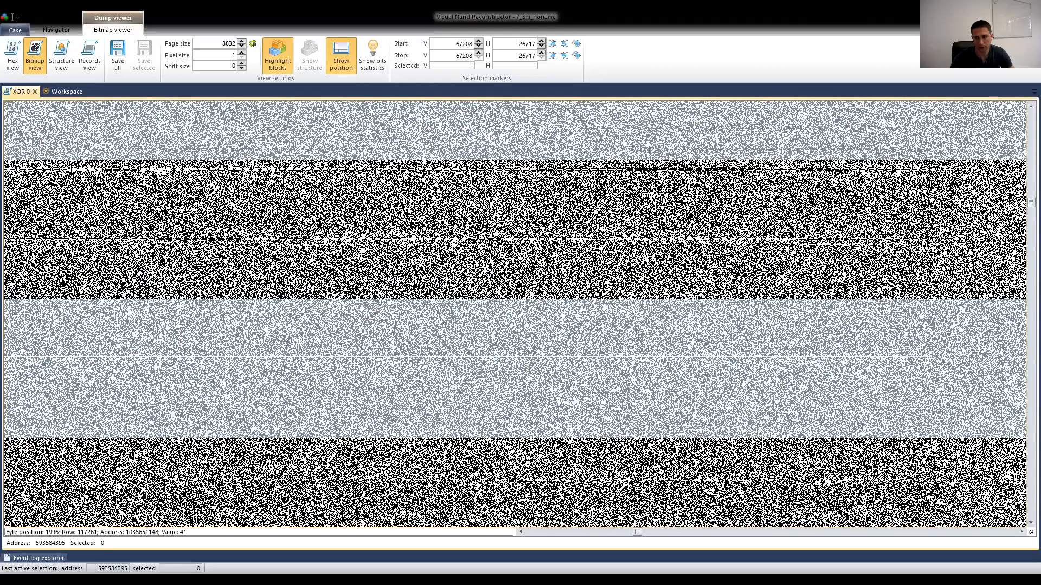
{"action": "left_click", "coordinate": [375, 170]}
{"action": "left_click", "coordinate": [393, 236]}
{"action": "left_click", "coordinate": [403, 206]}
{"action": "left_click", "coordinate": [407, 233]}
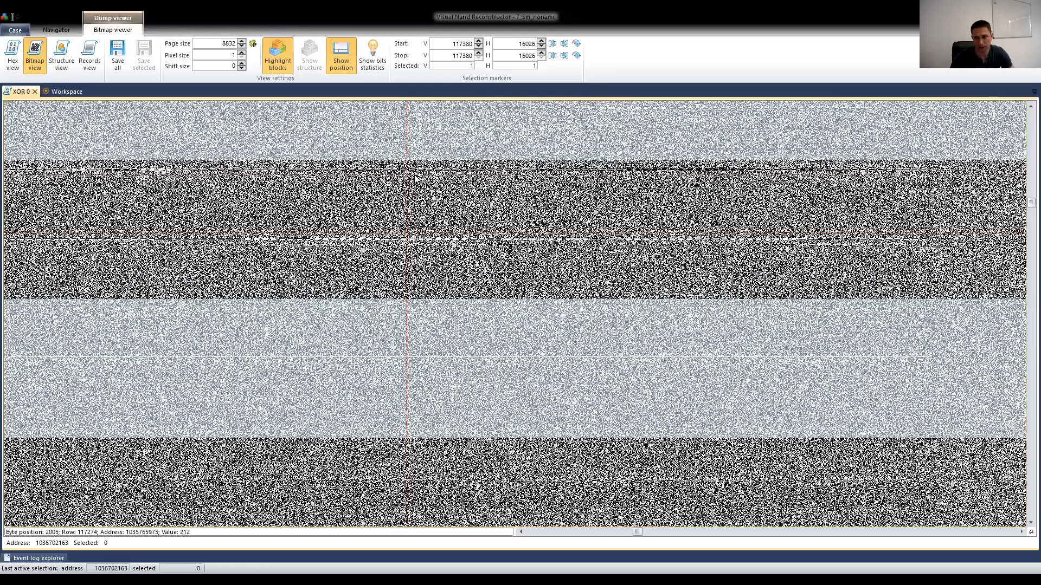
{"action": "left_click", "coordinate": [410, 234]}
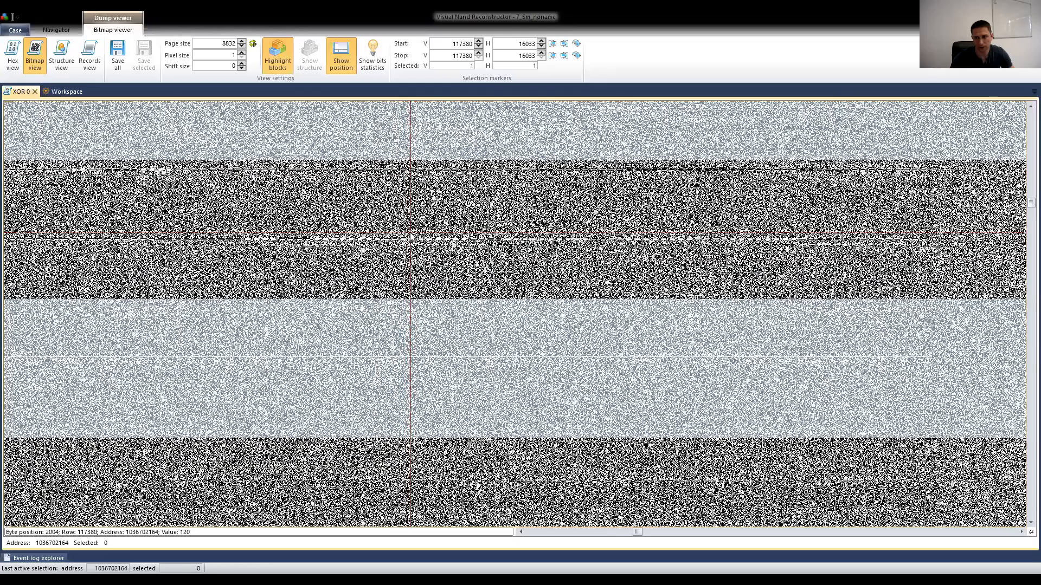
Find a block whose two halves hold similar data structures and mark row 125397 in its second half
{"action": "scroll", "coordinate": [579, 343], "scroll_direction": "down", "scroll_amount": 3}
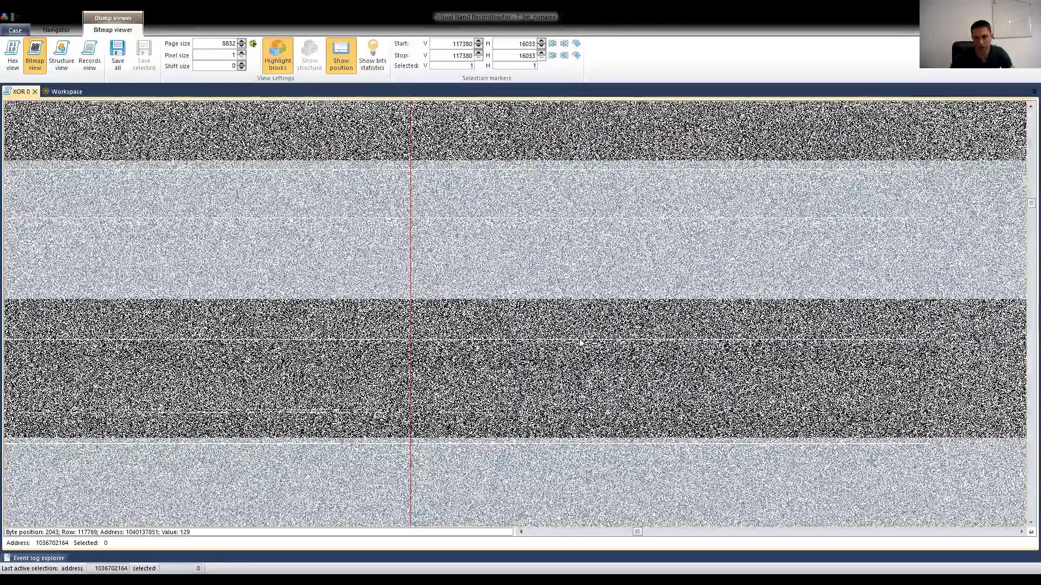
{"action": "scroll", "coordinate": [579, 345], "scroll_direction": "down", "scroll_amount": 15}
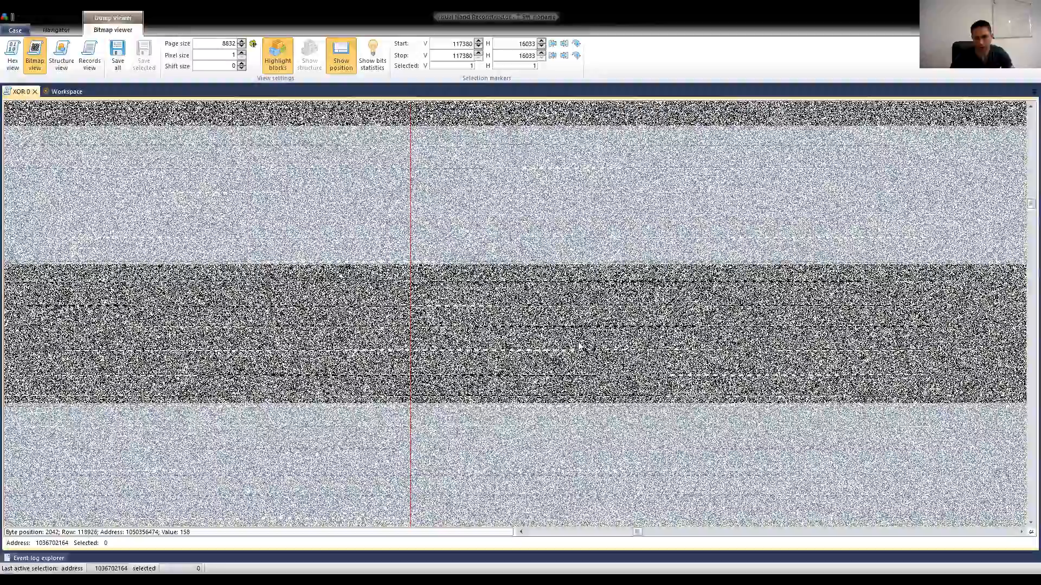
{"action": "scroll", "coordinate": [579, 346], "scroll_direction": "down", "scroll_amount": 10}
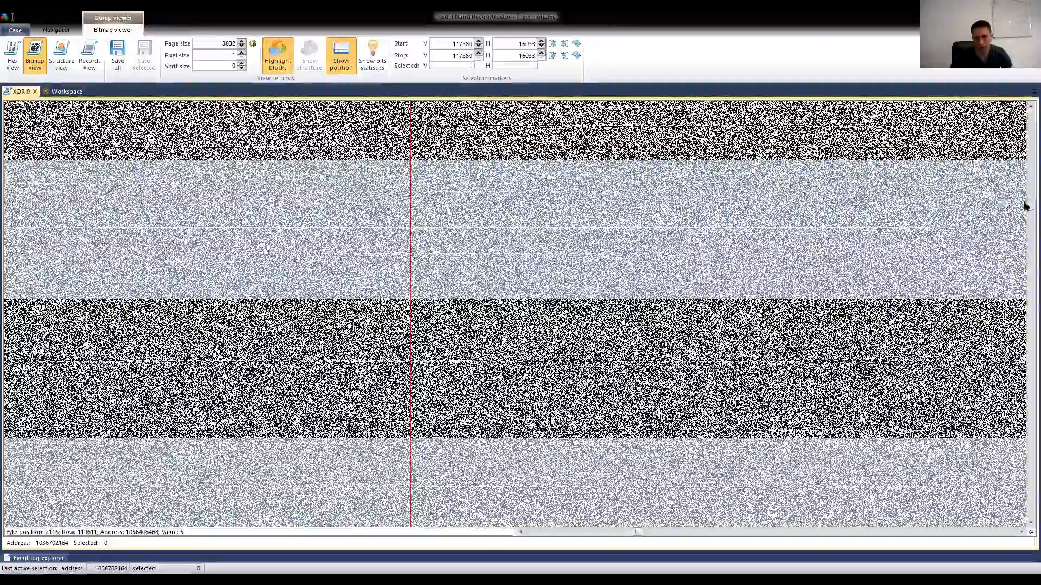
{"action": "scroll", "coordinate": [1024, 212], "scroll_direction": "up", "scroll_amount": 3}
{"action": "scroll", "coordinate": [1024, 213], "scroll_direction": "down", "scroll_amount": 10}
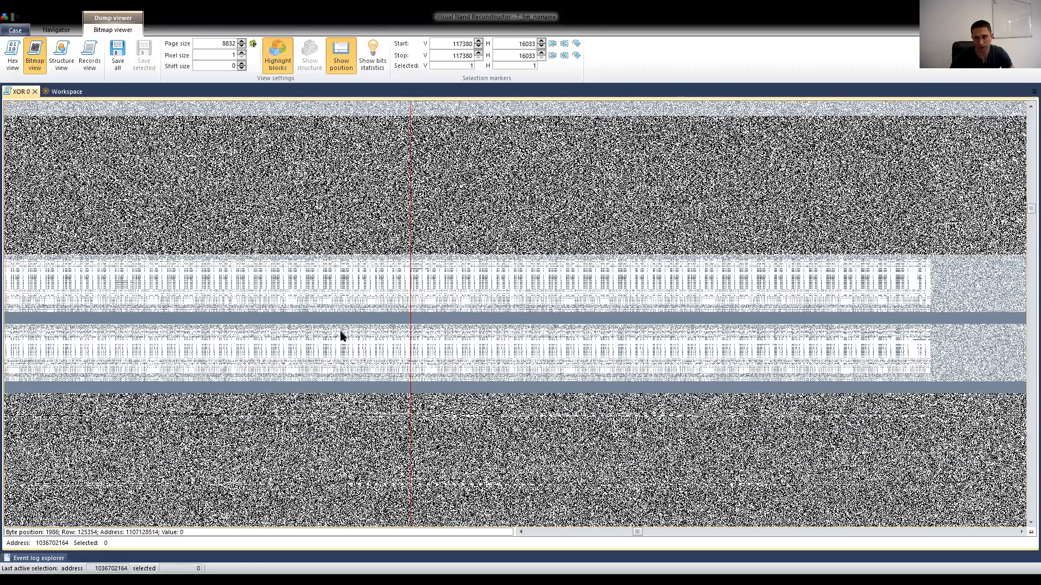
{"action": "left_click", "coordinate": [378, 374]}
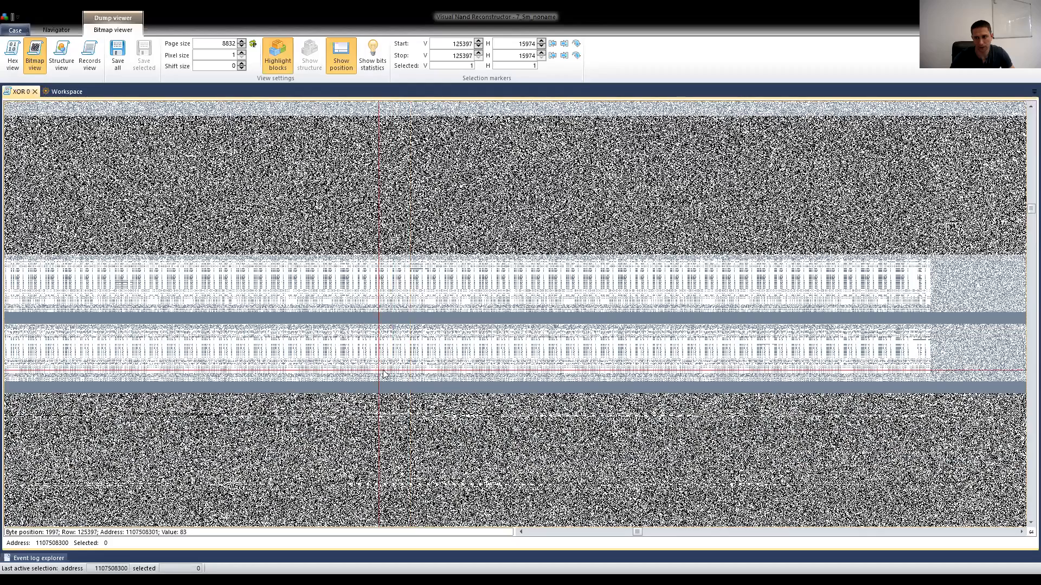
Close the XOR 0 viewer, add a Pair element to the workspace and connect XOR 0's output to it
{"action": "left_click", "coordinate": [34, 92]}
{"action": "left_click", "coordinate": [399, 338]}
{"action": "left_click", "coordinate": [279, 229]}
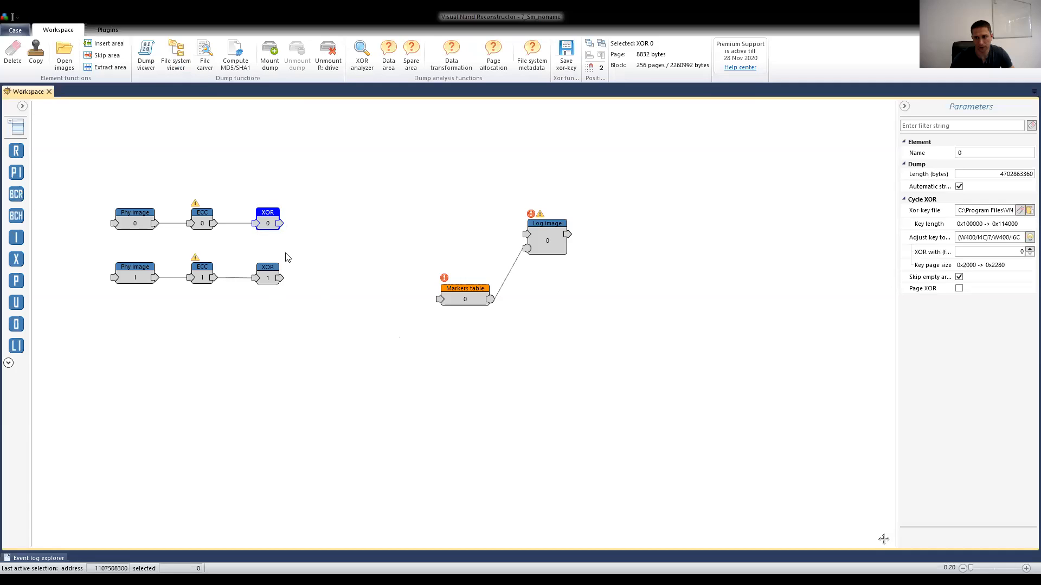
{"action": "left_click_drag", "start_coordinate": [16, 281], "coordinate": [352, 215]}
{"action": "left_click_drag", "start_coordinate": [279, 223], "coordinate": [336, 215]}
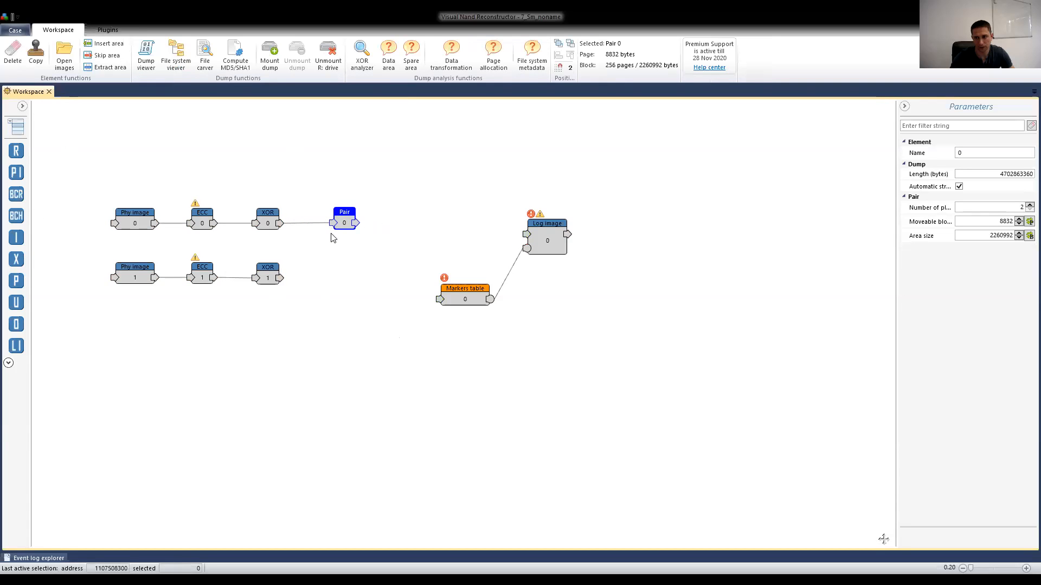
{"action": "left_click_drag", "start_coordinate": [347, 222], "coordinate": [341, 222]}
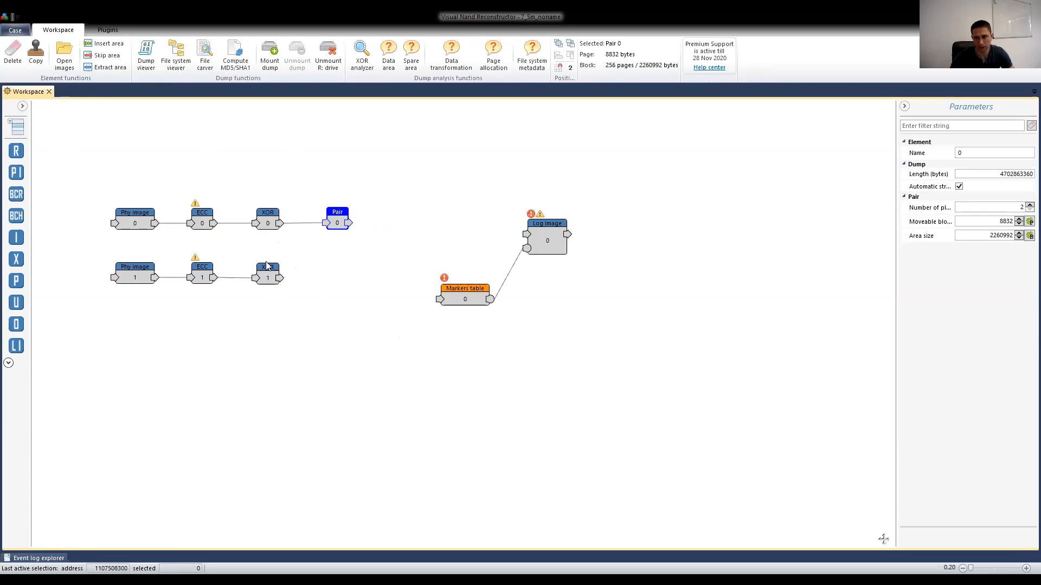
Copy the Pair element, place the copy beside XOR 1 and connect it to XOR 1's output
{"action": "left_click", "coordinate": [36, 56]}
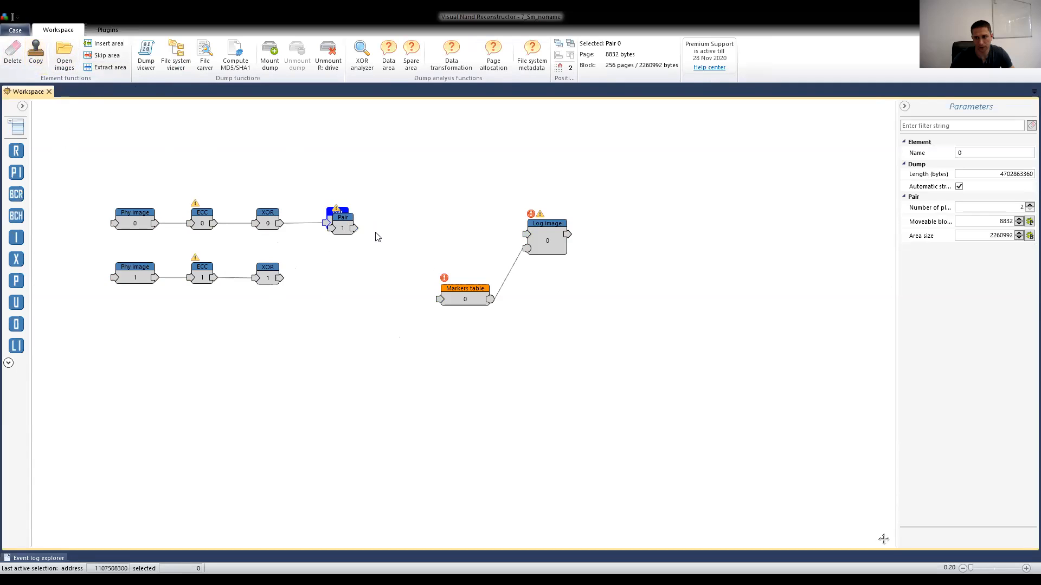
{"action": "left_click_drag", "start_coordinate": [351, 232], "coordinate": [334, 279]}
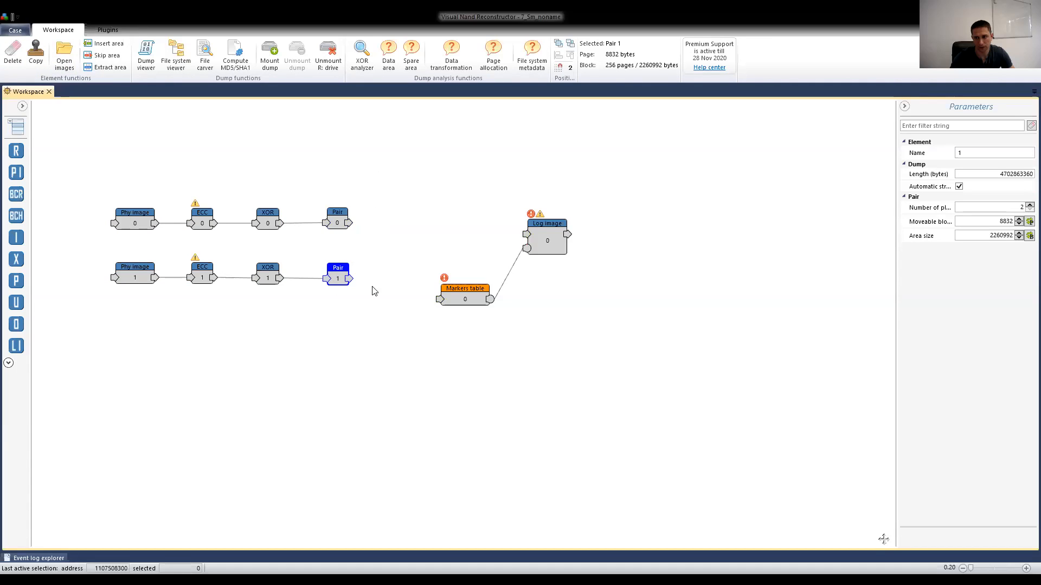
{"action": "left_click", "coordinate": [410, 272]}
Open Pair 0 and Pair 1 together in the dump viewer as a side-by-side synchronized view
{"action": "left_click_drag", "start_coordinate": [382, 183], "coordinate": [317, 325]}
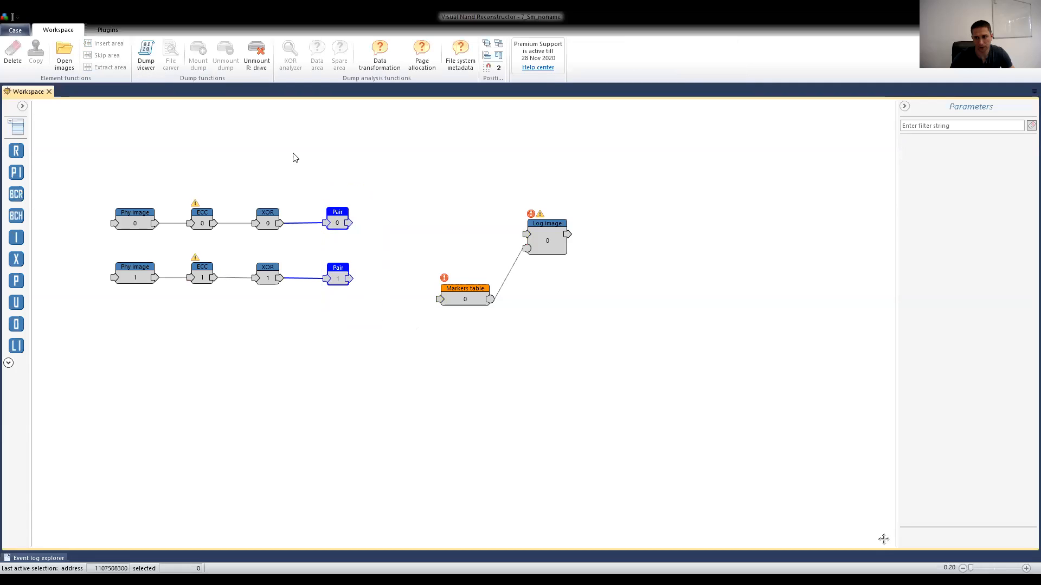
{"action": "left_click", "coordinate": [147, 59]}
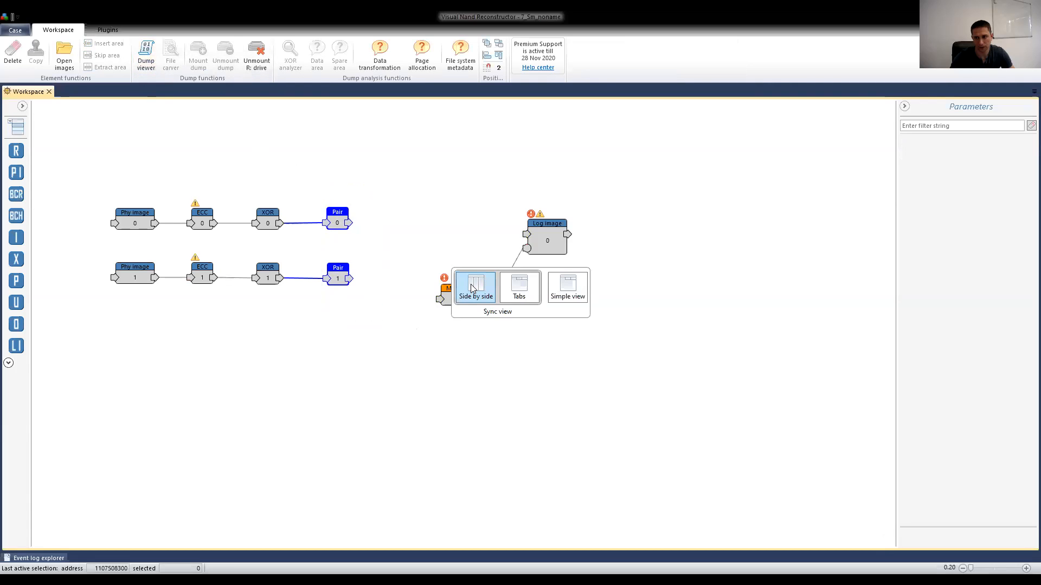
{"action": "left_click", "coordinate": [471, 285]}
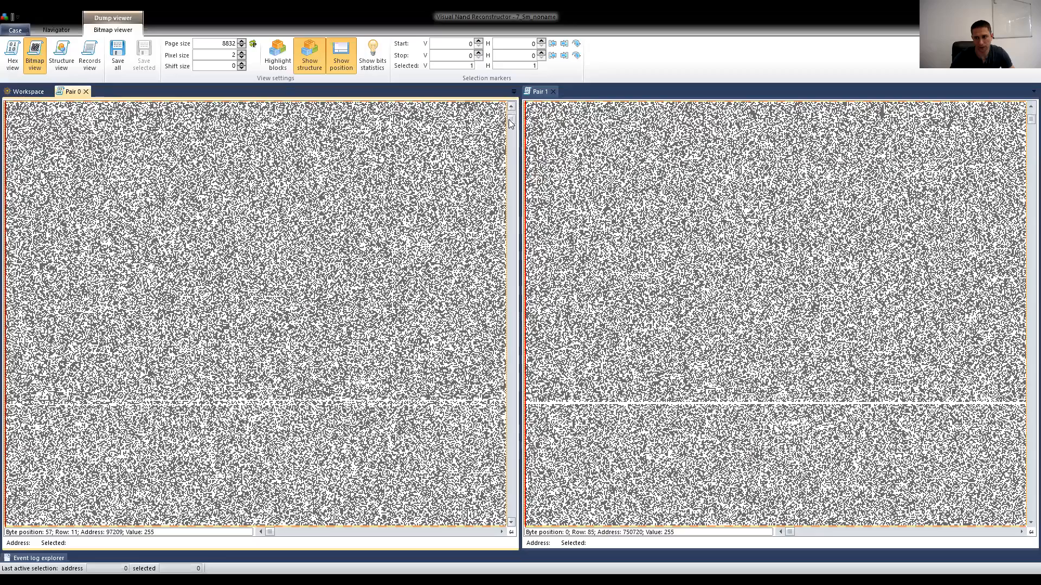
Compare the bitmaps of both pairs around rows 17493 and 83500 at pixel size 1, including the spare area at the page end
{"action": "left_click", "coordinate": [509, 122]}
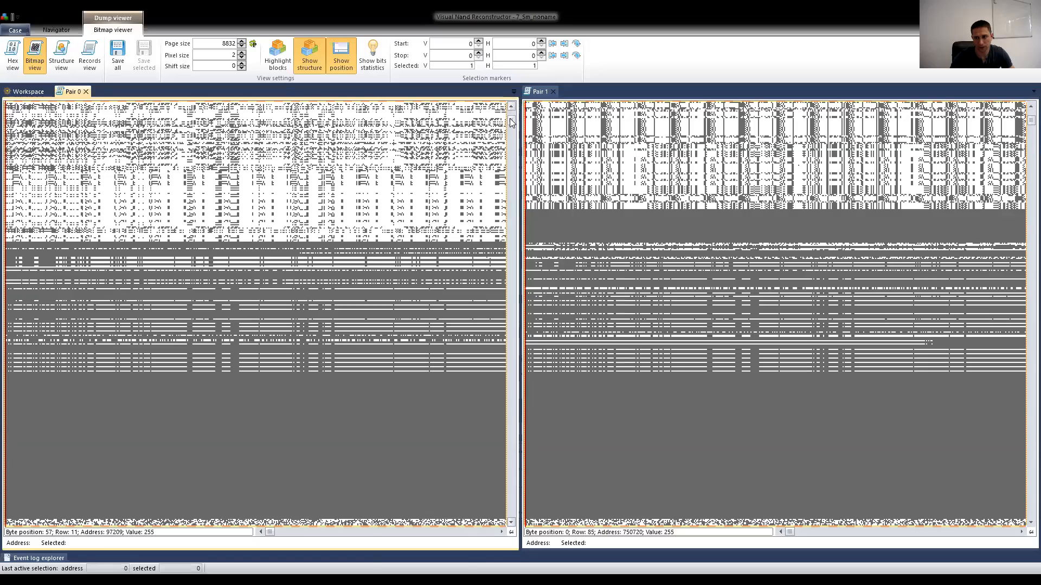
{"action": "left_click_drag", "start_coordinate": [510, 122], "coordinate": [511, 129]}
{"action": "left_click", "coordinate": [421, 193]}
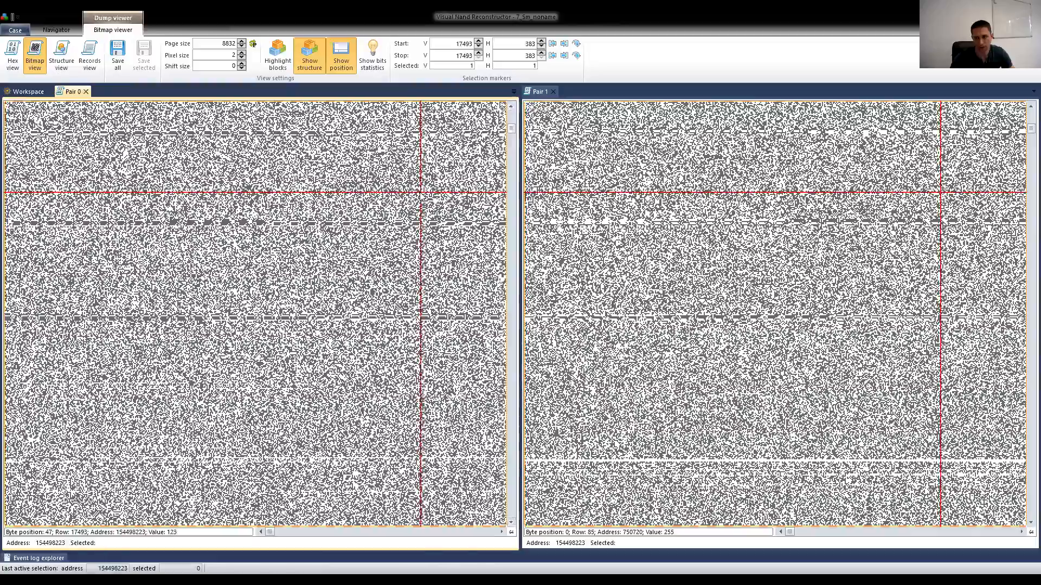
{"action": "scroll", "coordinate": [421, 195], "scroll_direction": "down", "scroll_amount": 1}
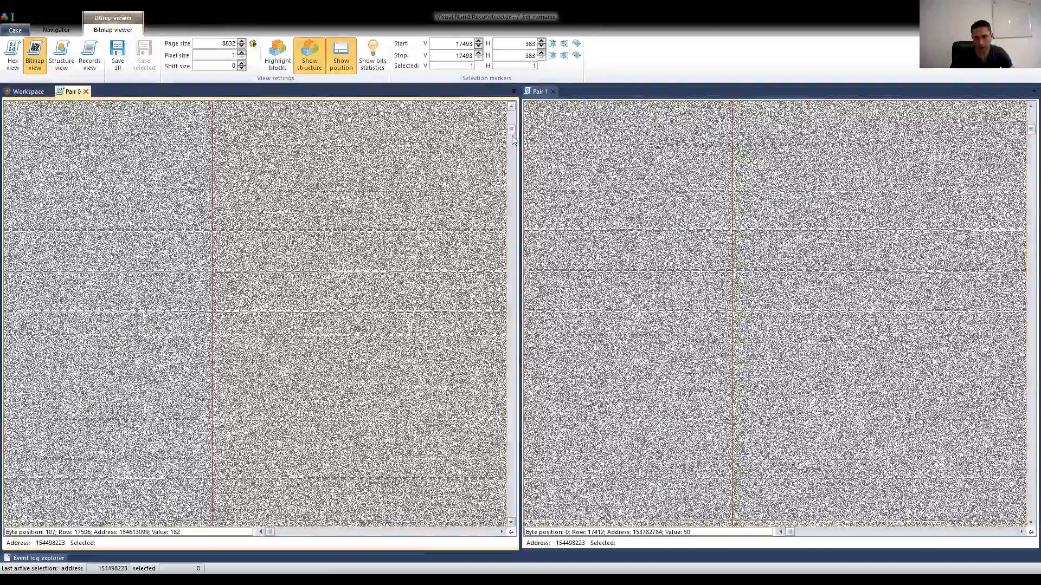
{"action": "left_click_drag", "start_coordinate": [512, 136], "coordinate": [512, 180]}
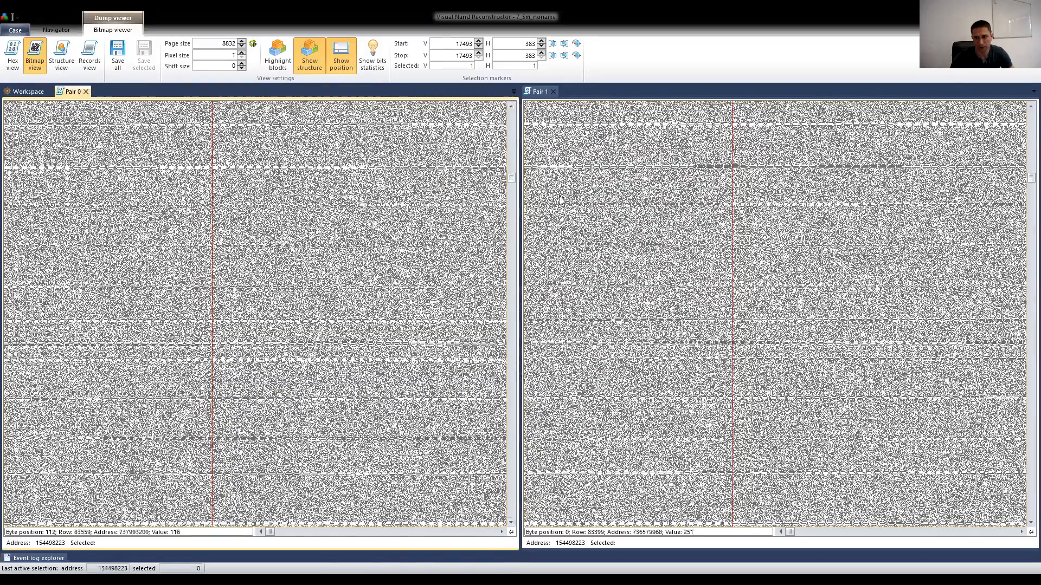
{"action": "left_click_drag", "start_coordinate": [271, 533], "coordinate": [502, 537]}
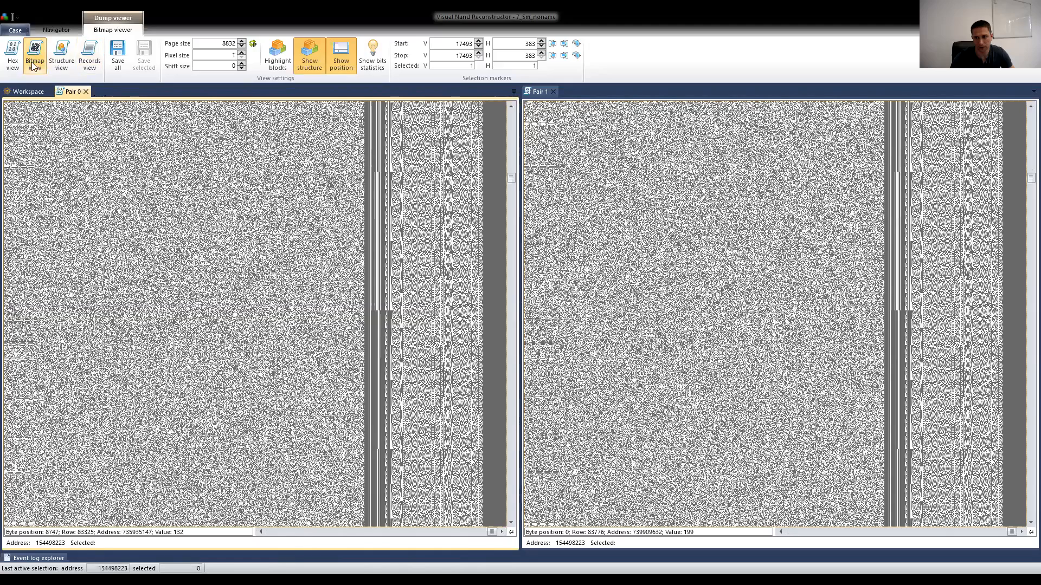
Show the hex and structure views for Pair 0 and open its Block > Page > SA structure level down to the LBN field
{"action": "left_click", "coordinate": [12, 56]}
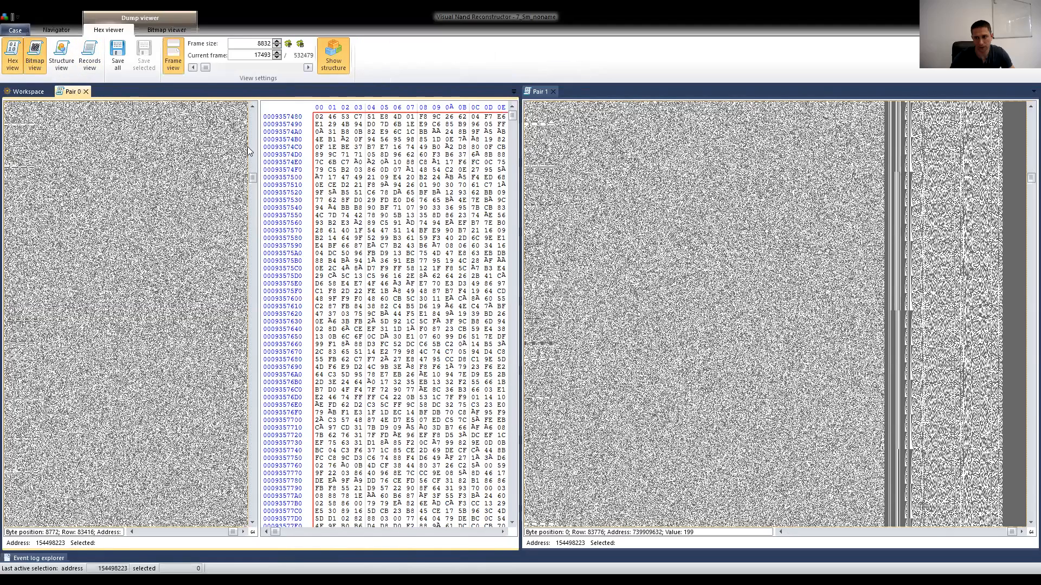
{"action": "left_click", "coordinate": [59, 55]}
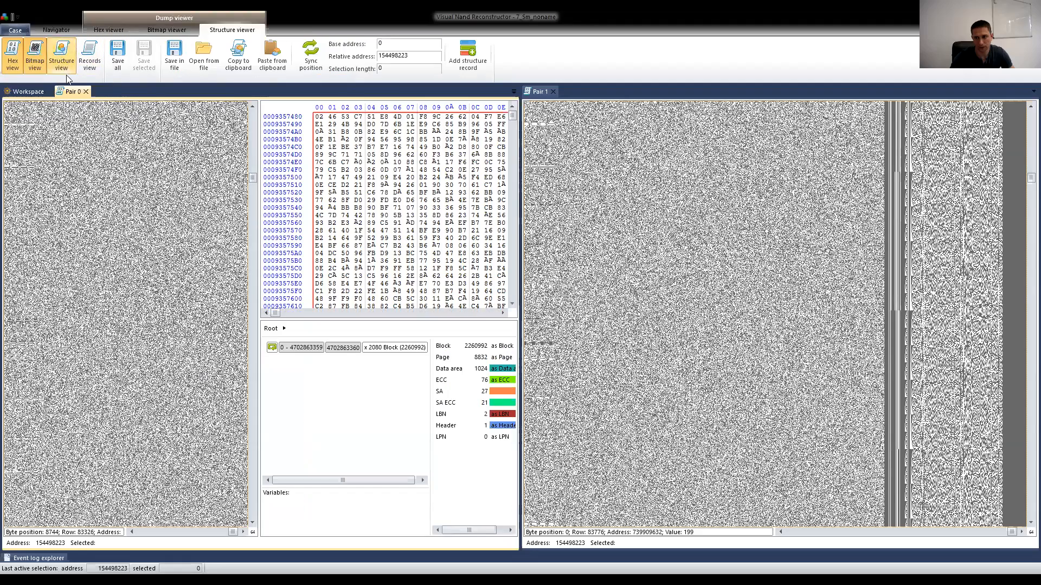
{"action": "double_click", "coordinate": [377, 352]}
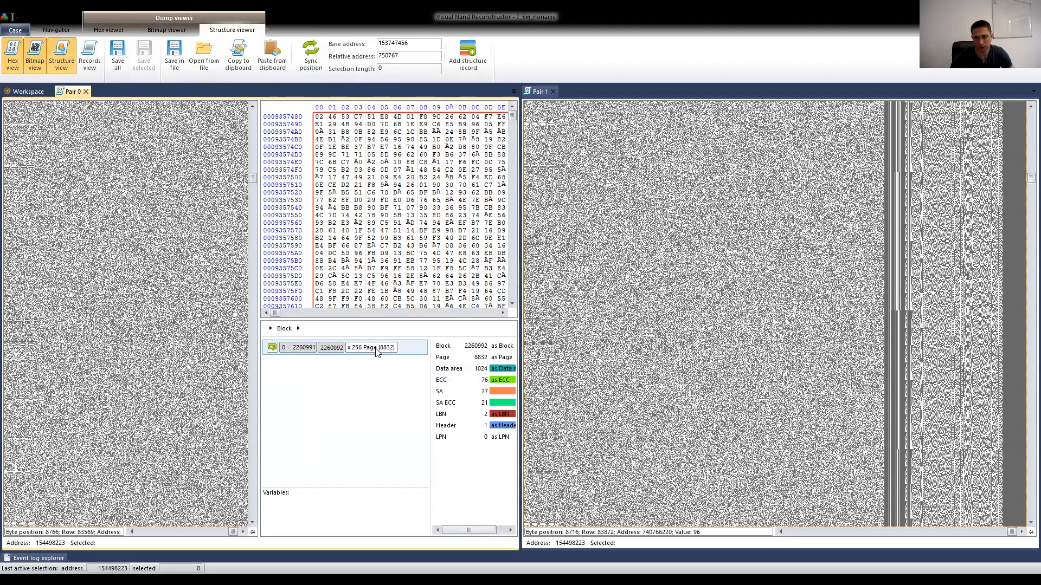
{"action": "double_click", "coordinate": [376, 353]}
{"action": "scroll", "coordinate": [357, 364], "scroll_direction": "down", "scroll_amount": 3}
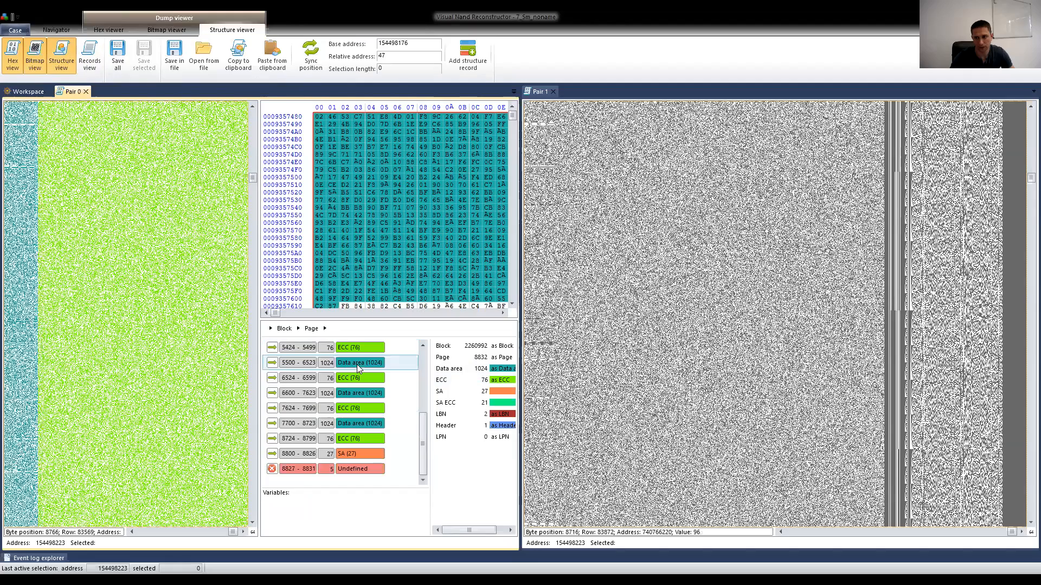
{"action": "double_click", "coordinate": [343, 454]}
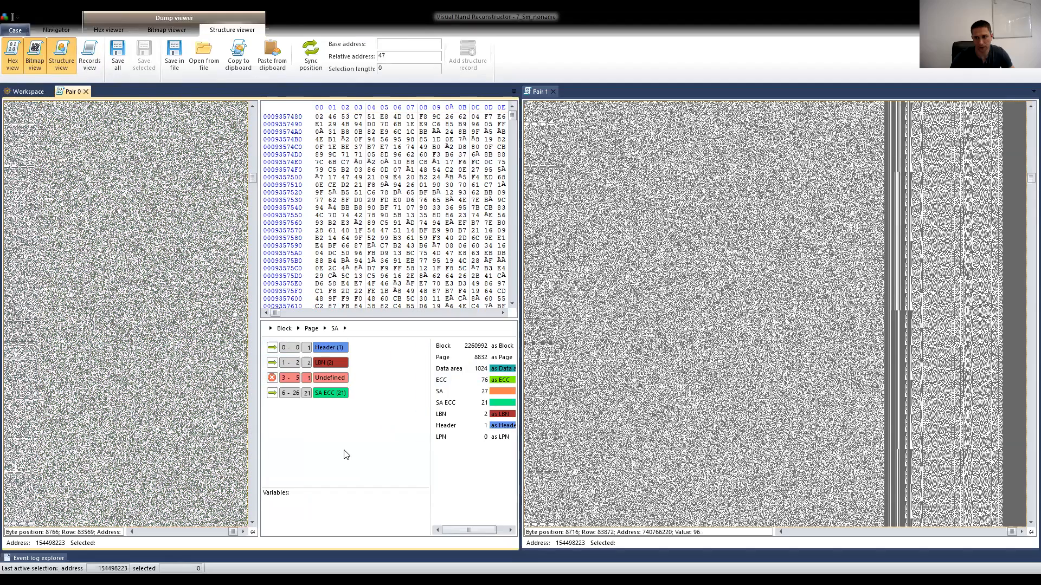
{"action": "left_click", "coordinate": [322, 362]}
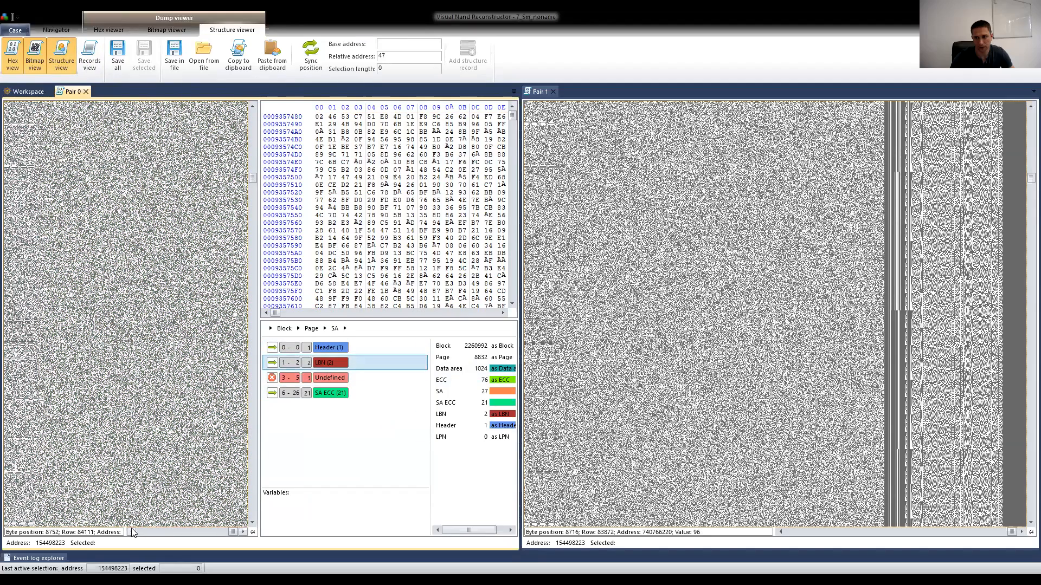
Inspect the LBN bytes in Pair 0's spare area at the page end near row 83736, in both bitmap and hex views
{"action": "left_click", "coordinate": [243, 531]}
{"action": "left_click", "coordinate": [243, 532]}
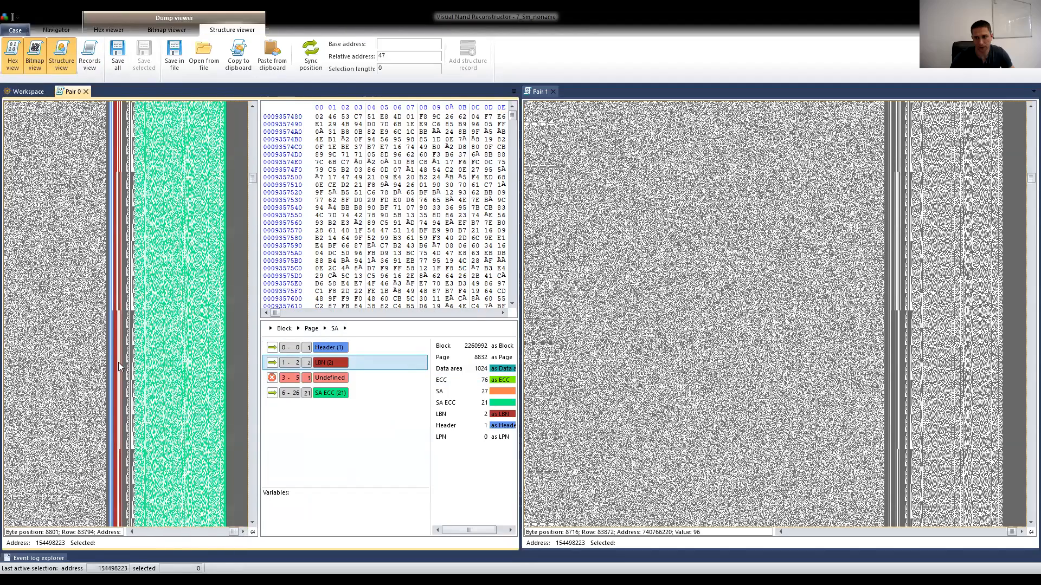
{"action": "left_click", "coordinate": [117, 356]}
{"action": "left_click", "coordinate": [116, 324]}
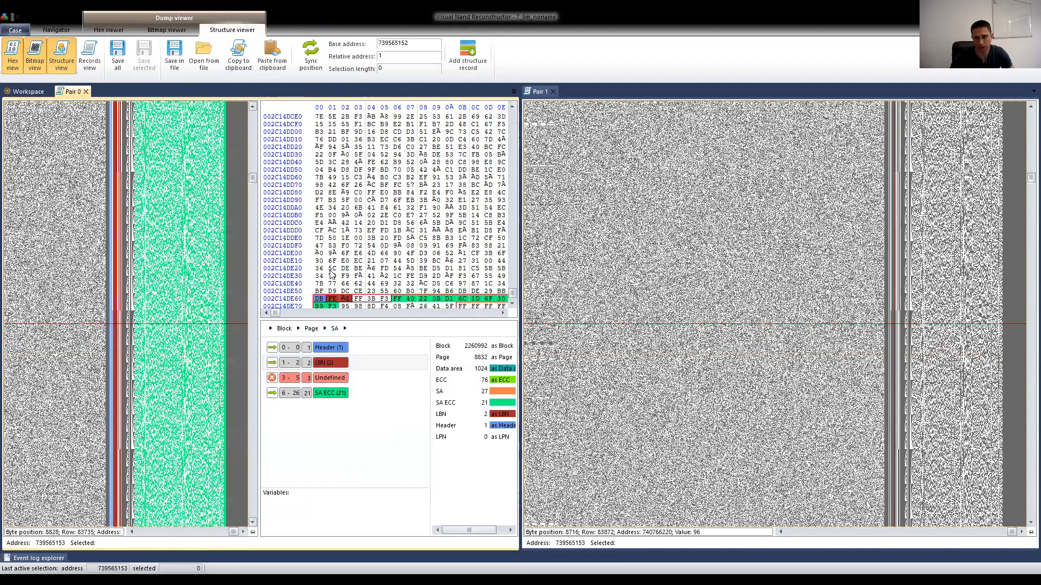
{"action": "scroll", "coordinate": [390, 254], "scroll_direction": "down", "scroll_amount": 1}
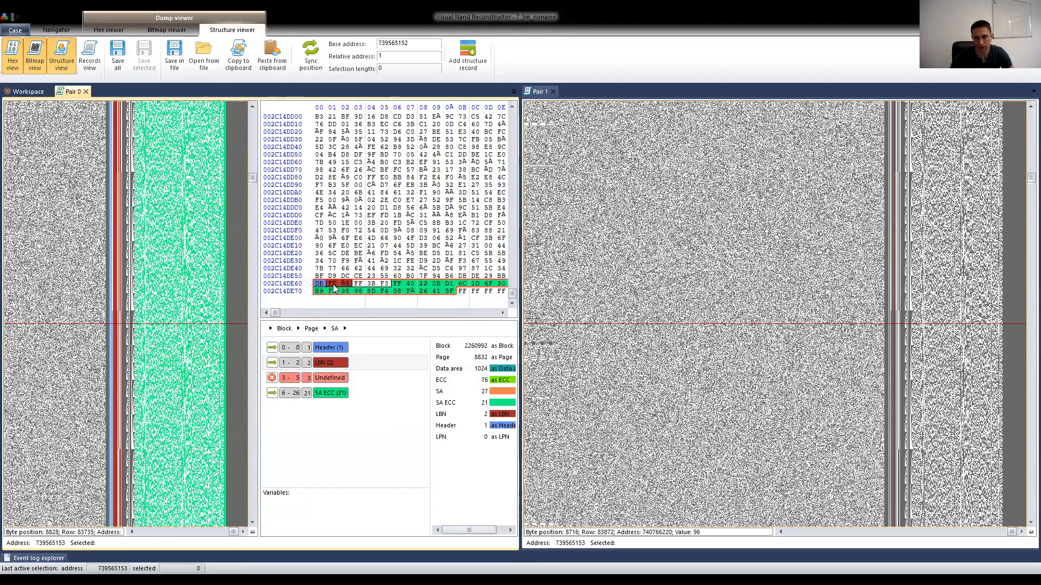
Show the hex and structure views for Pair 1 and open its Block > Page > SA structure level
{"action": "left_click", "coordinate": [540, 92]}
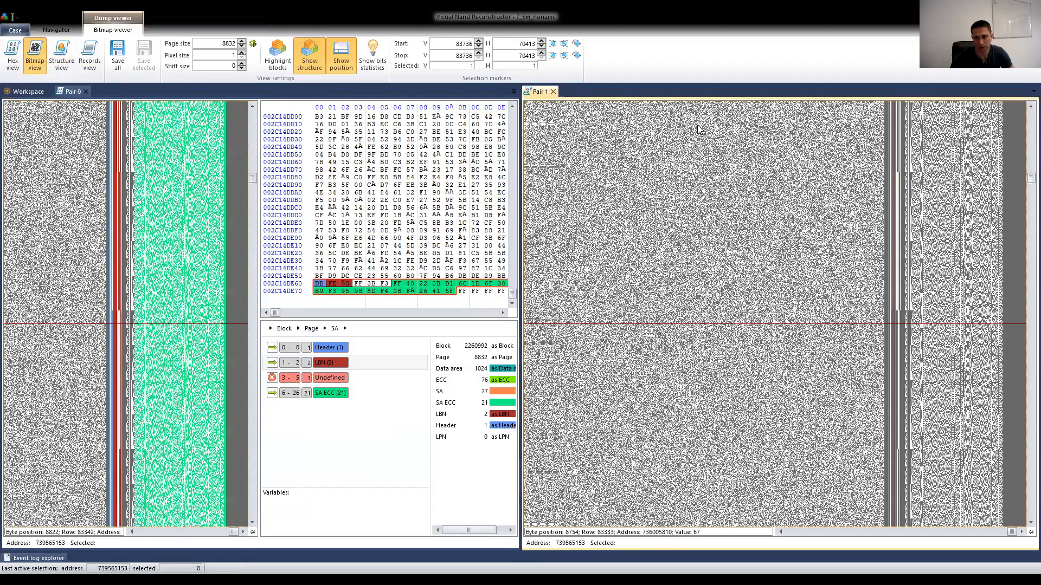
{"action": "left_click", "coordinate": [11, 54]}
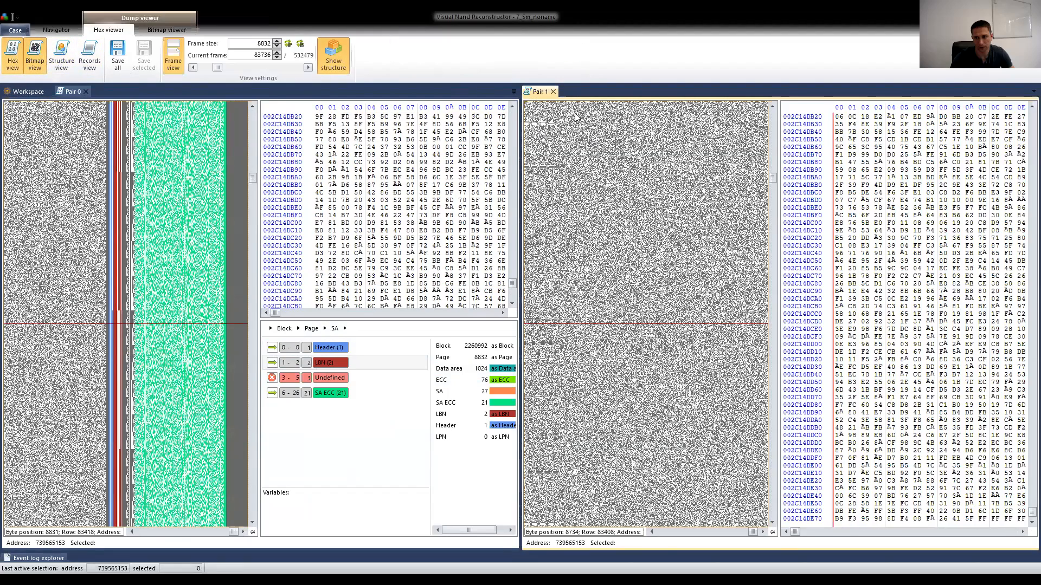
{"action": "left_click", "coordinate": [66, 59]}
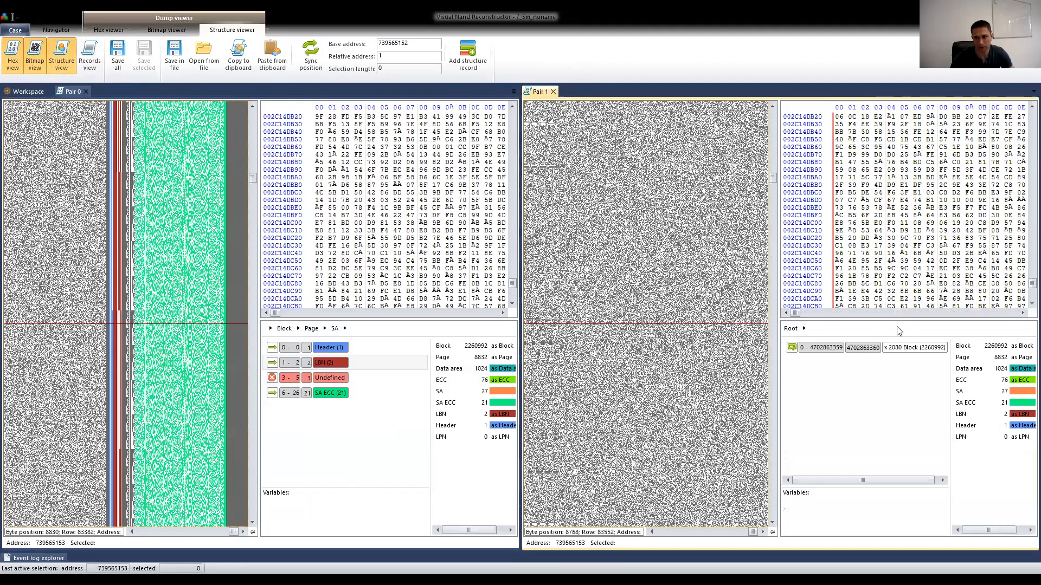
{"action": "left_click", "coordinate": [853, 348]}
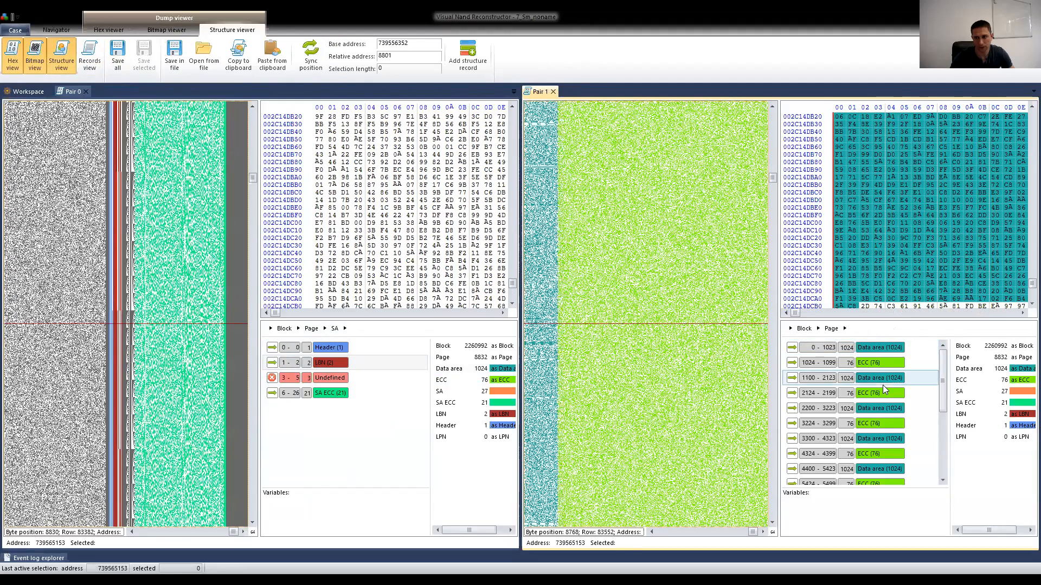
{"action": "scroll", "coordinate": [882, 384], "scroll_direction": "down", "scroll_amount": 3}
{"action": "left_click", "coordinate": [853, 453]}
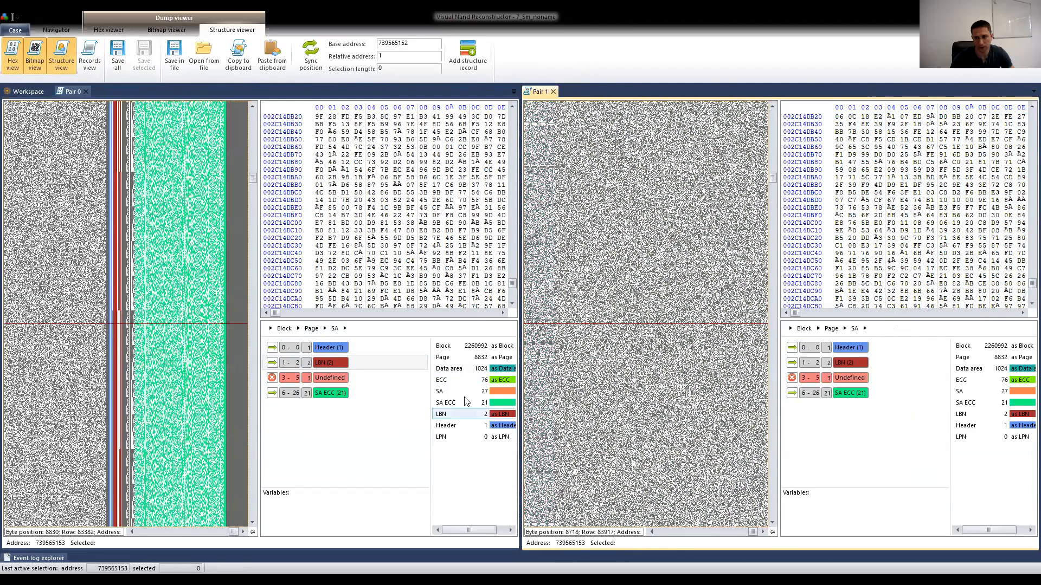
Compare the header and LBN bytes of both pairs at matching pages, one near row 83650 and one near row 98850
{"action": "left_click", "coordinate": [112, 282]}
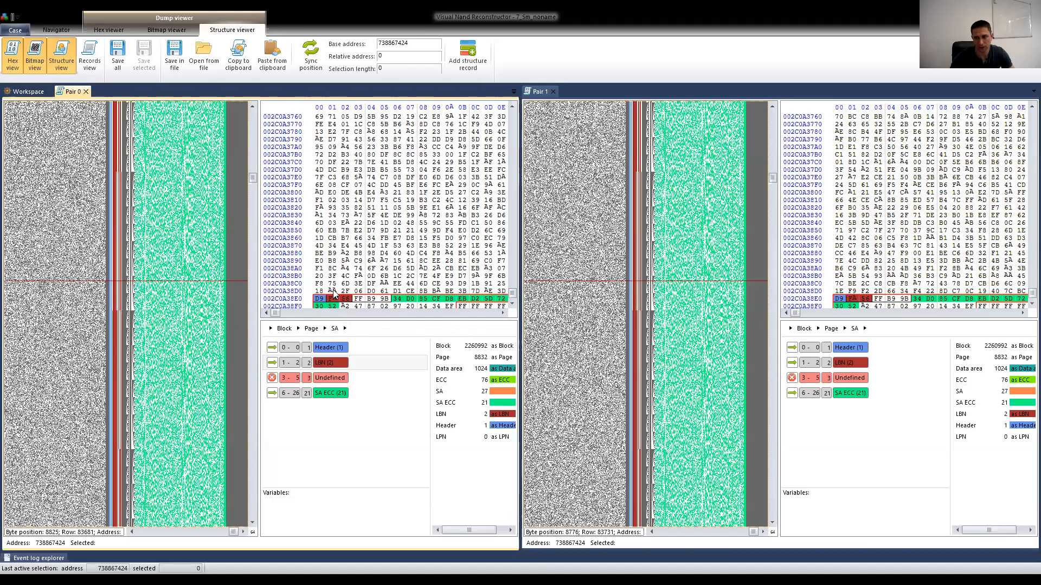
{"action": "scroll", "coordinate": [333, 294], "scroll_direction": "down", "scroll_amount": 1}
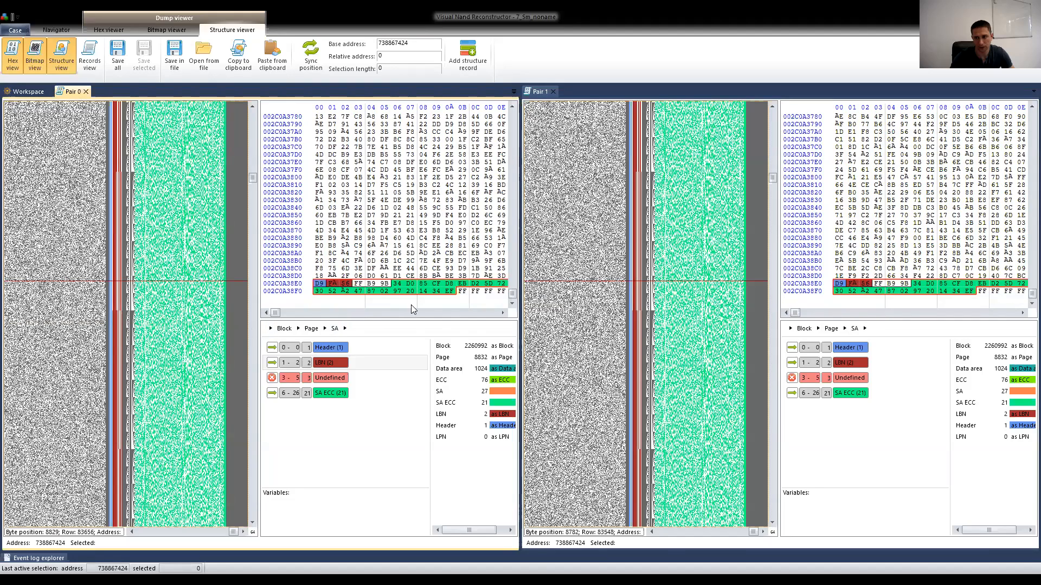
{"action": "left_click_drag", "start_coordinate": [253, 182], "coordinate": [253, 188]}
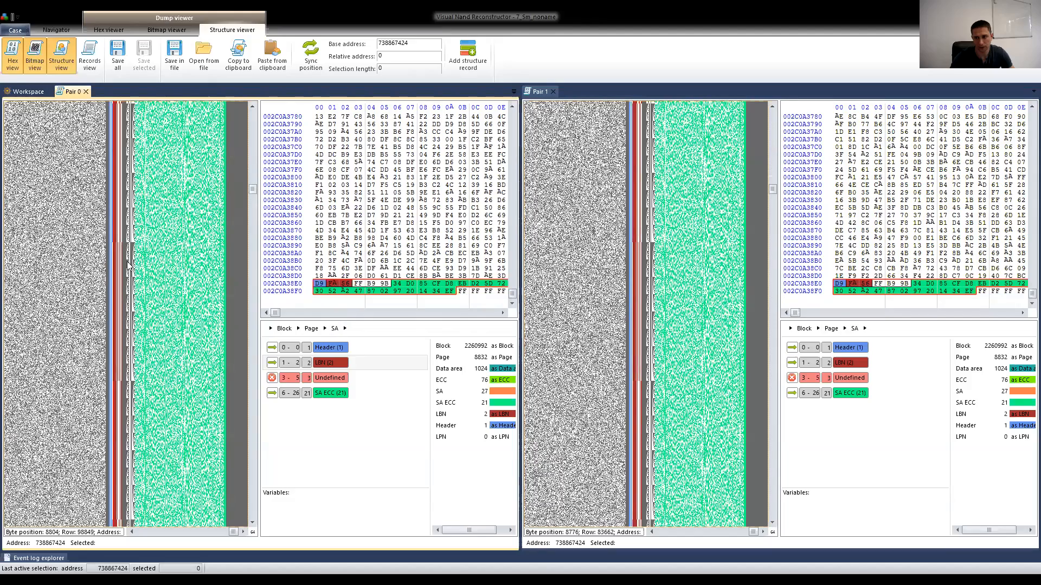
{"action": "left_click", "coordinate": [122, 263]}
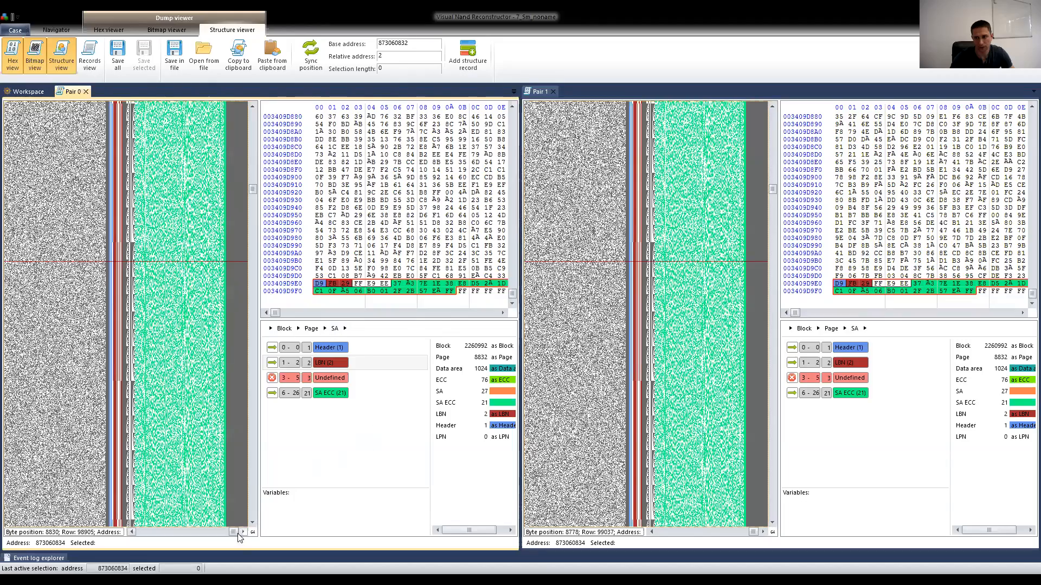
Compare the data areas of both pairs around rows 98900 to 99400 and close both pair viewers
{"action": "left_click_drag", "start_coordinate": [233, 532], "coordinate": [223, 535]}
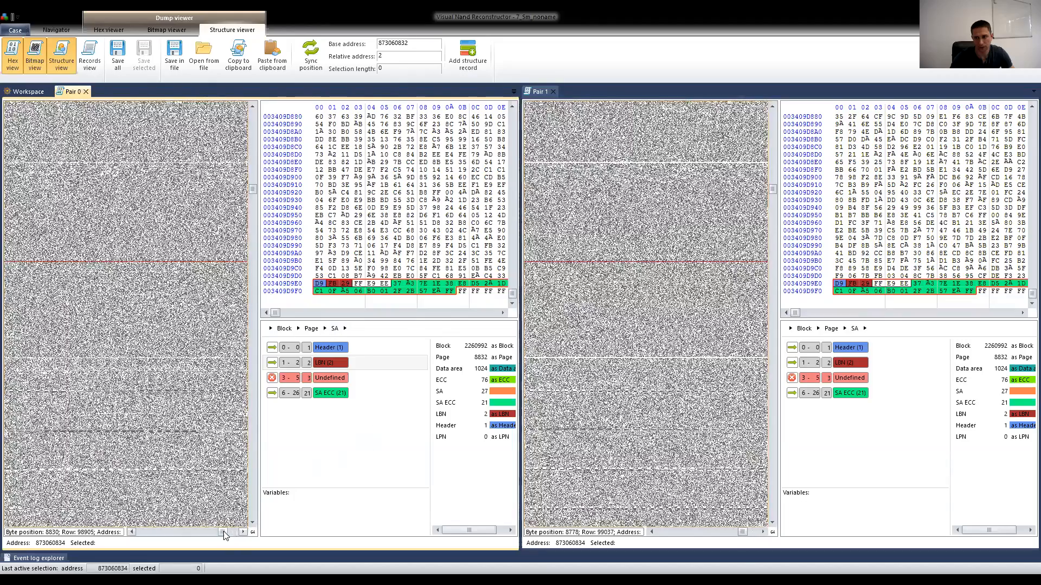
{"action": "scroll", "coordinate": [184, 407], "scroll_direction": "down", "scroll_amount": 3}
{"action": "scroll", "coordinate": [185, 407], "scroll_direction": "down", "scroll_amount": 3}
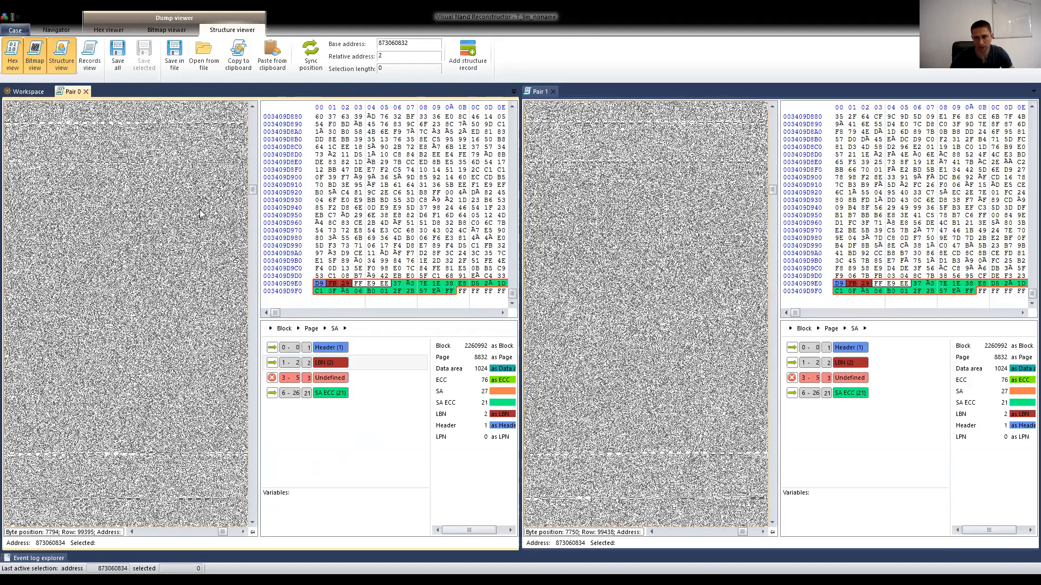
{"action": "left_click", "coordinate": [86, 93]}
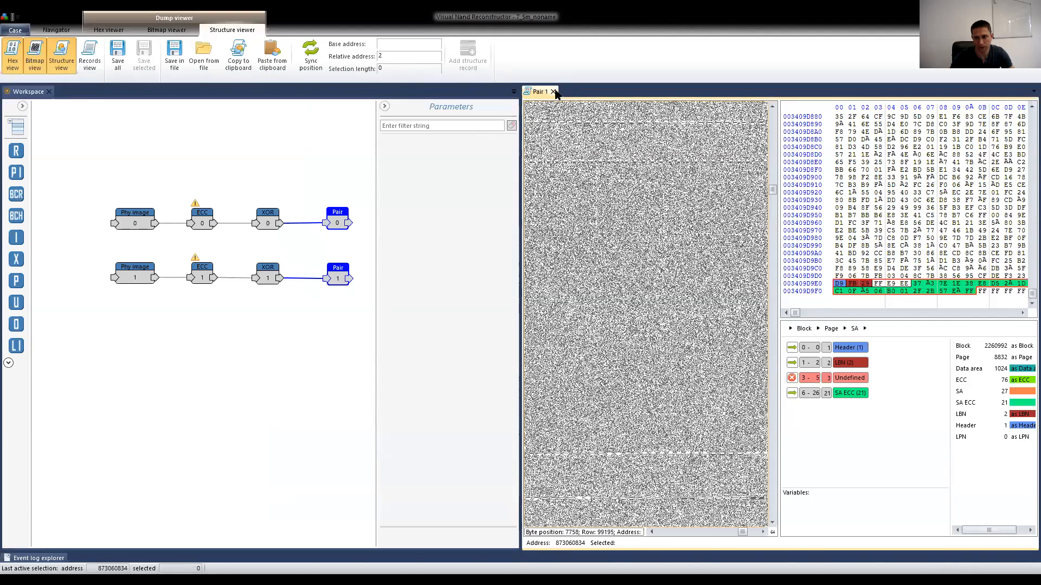
{"action": "left_click", "coordinate": [553, 92]}
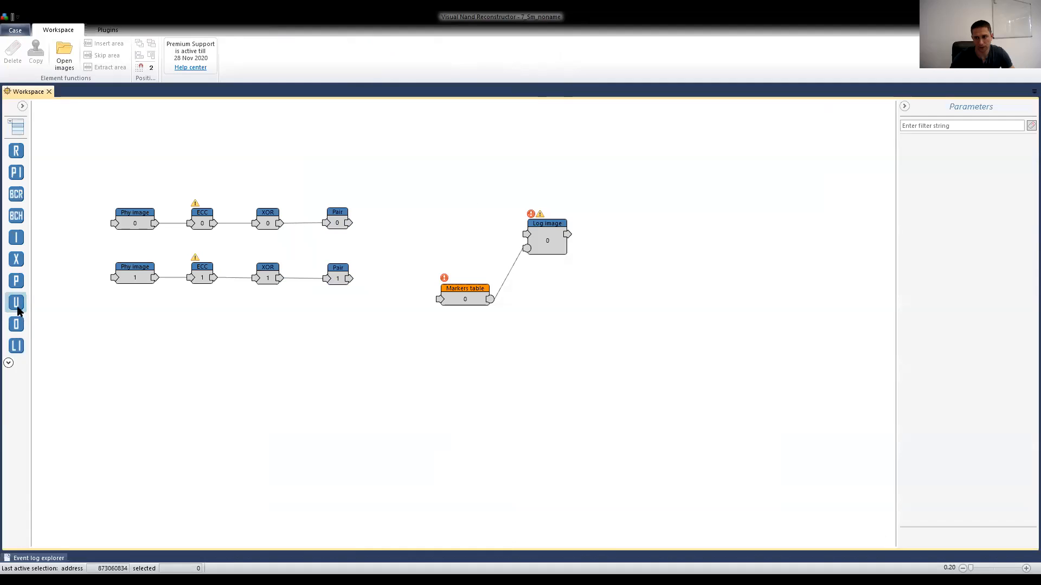
Add a Unite element to the workspace and connect the outputs of Pair 0 and Pair 1 to its two inputs
{"action": "left_click_drag", "start_coordinate": [18, 311], "coordinate": [387, 272]}
{"action": "left_click_drag", "start_coordinate": [350, 222], "coordinate": [387, 245]}
{"action": "left_click_drag", "start_coordinate": [349, 278], "coordinate": [388, 261]}
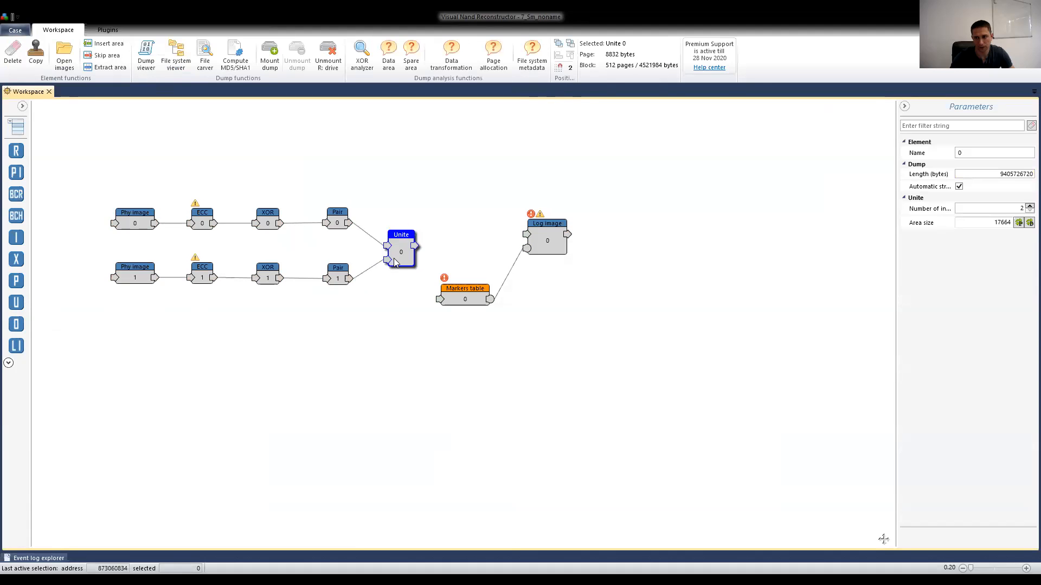
Compare the page size of the Pair 0 element with the area size set on the Unite element
{"action": "left_click", "coordinate": [337, 219]}
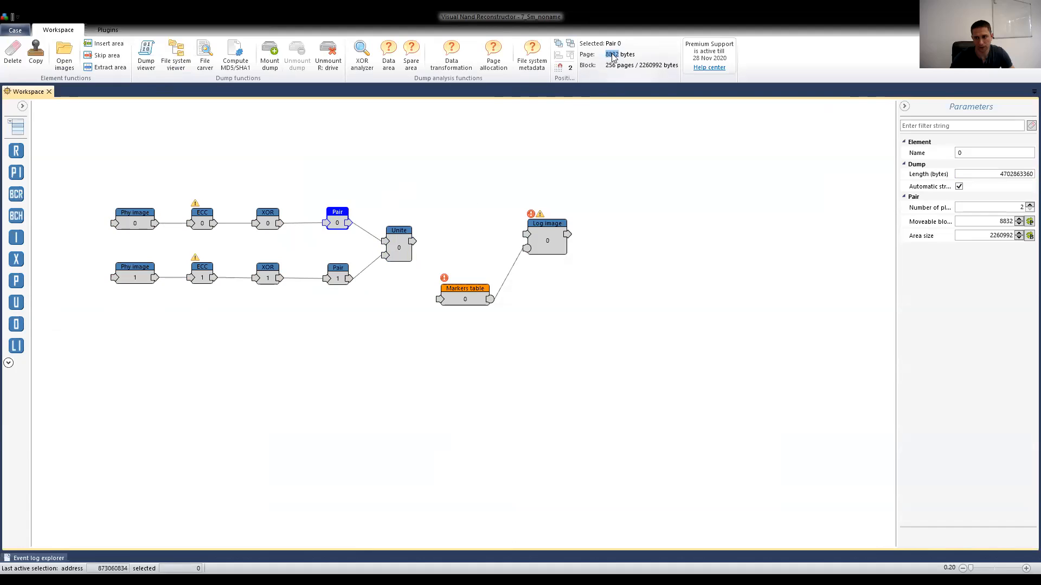
{"action": "left_click", "coordinate": [399, 250]}
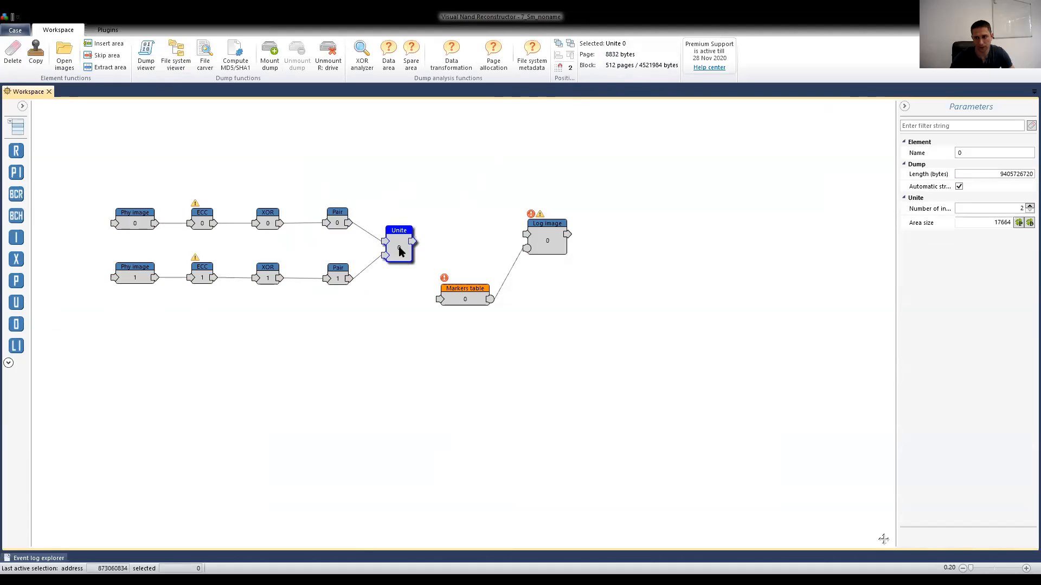
{"action": "left_click", "coordinate": [996, 222]}
{"action": "double_click", "coordinate": [1006, 223]}
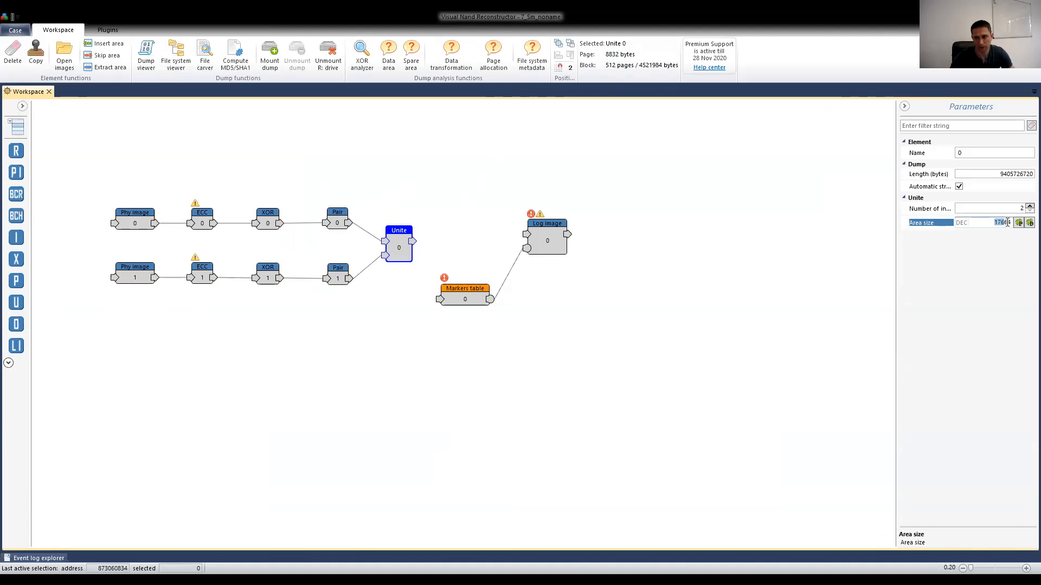
{"action": "left_click", "coordinate": [1005, 223]}
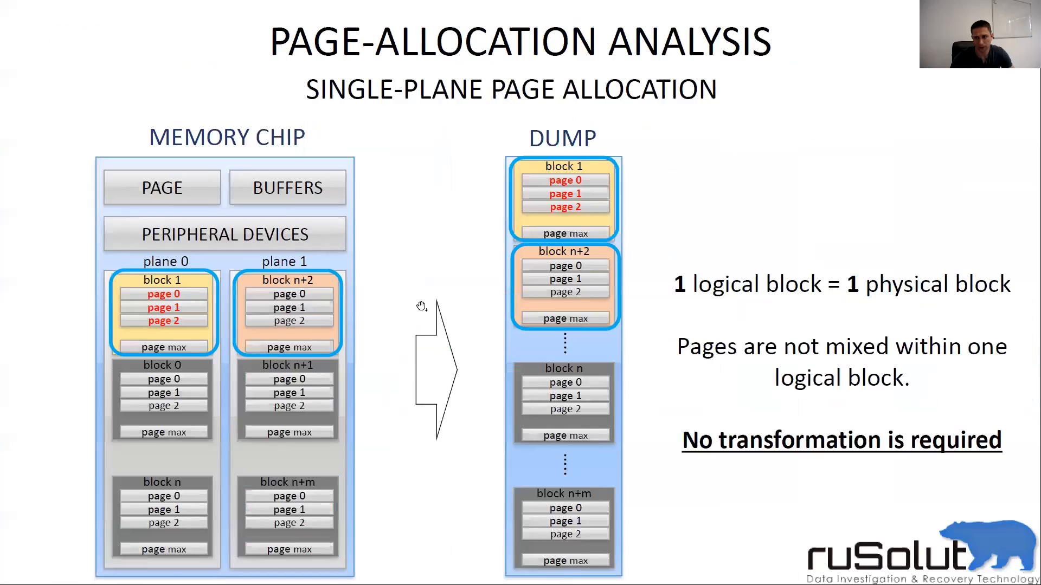
{"action": "scroll", "coordinate": [421, 306], "scroll_direction": "down", "scroll_amount": 2}
{"action": "scroll", "coordinate": [422, 306], "scroll_direction": "down", "scroll_amount": 1}
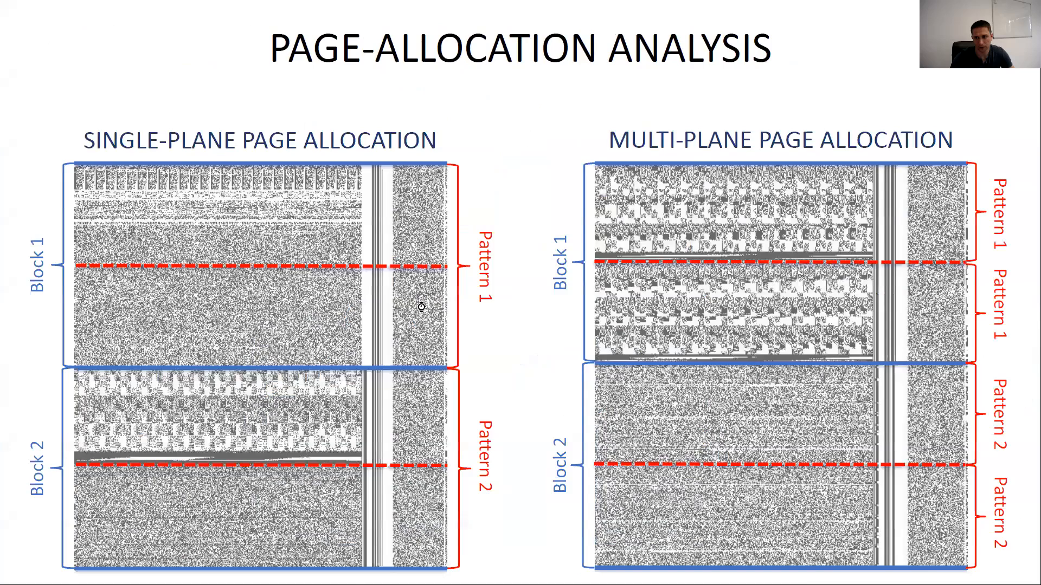
{"action": "scroll", "coordinate": [421, 307], "scroll_direction": "down", "scroll_amount": 1}
{"action": "scroll", "coordinate": [421, 306], "scroll_direction": "up", "scroll_amount": 1}
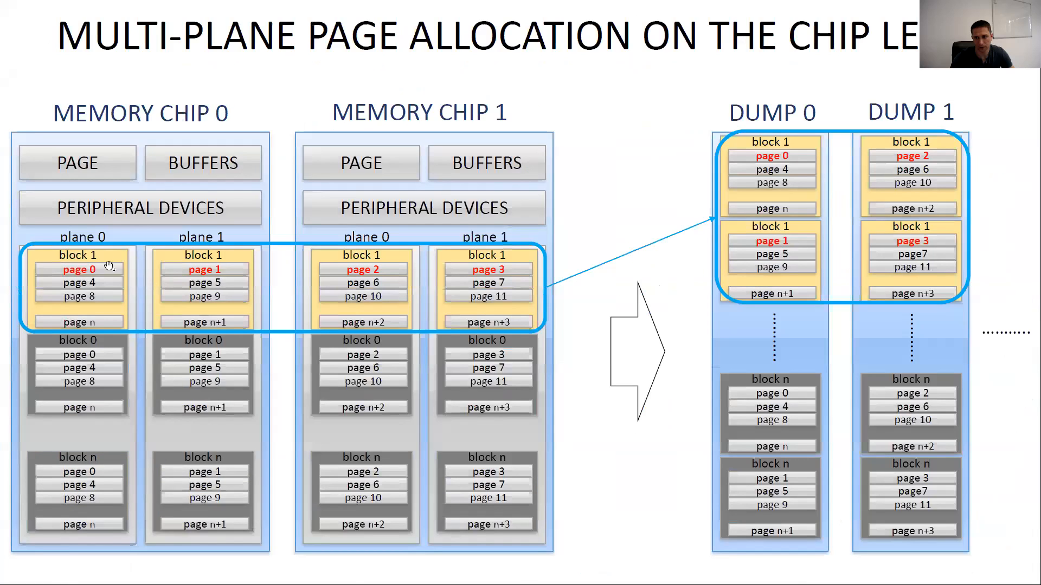
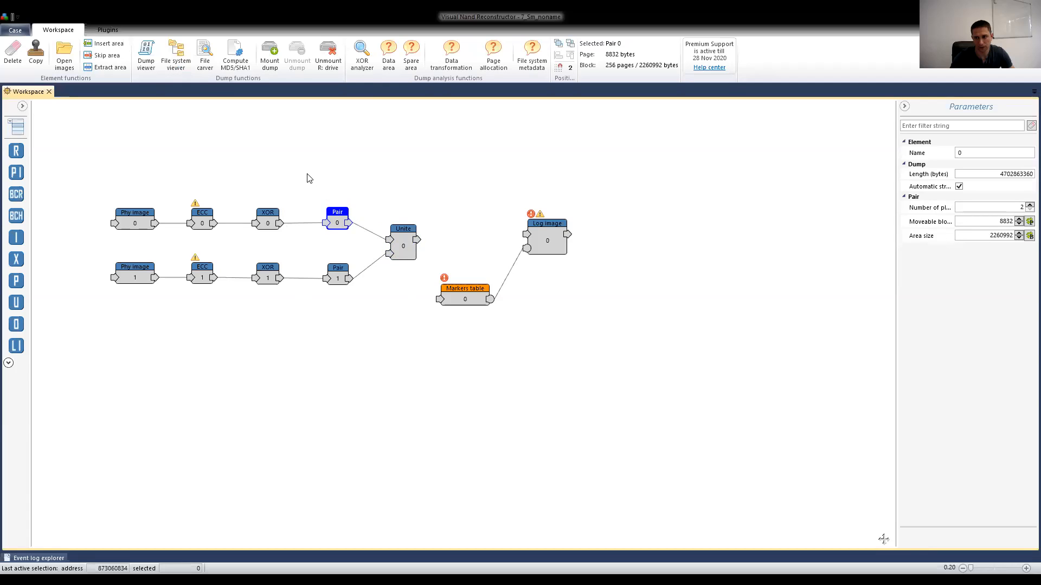
Set the Unite element's area size to the page size of 8832 bytes
{"action": "left_click", "coordinate": [402, 245]}
{"action": "left_click", "coordinate": [993, 219]}
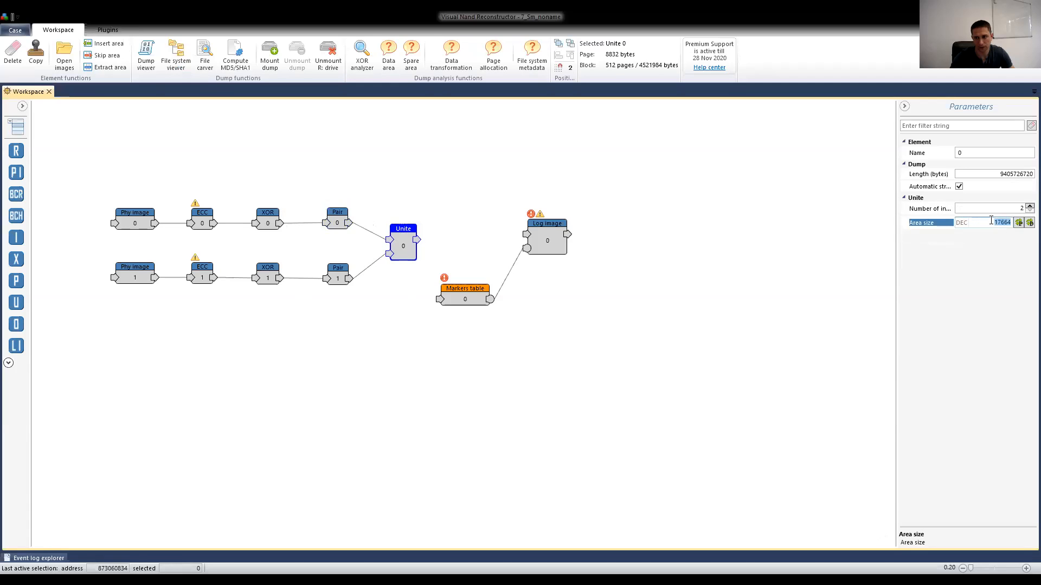
{"action": "left_click", "coordinate": [470, 264]}
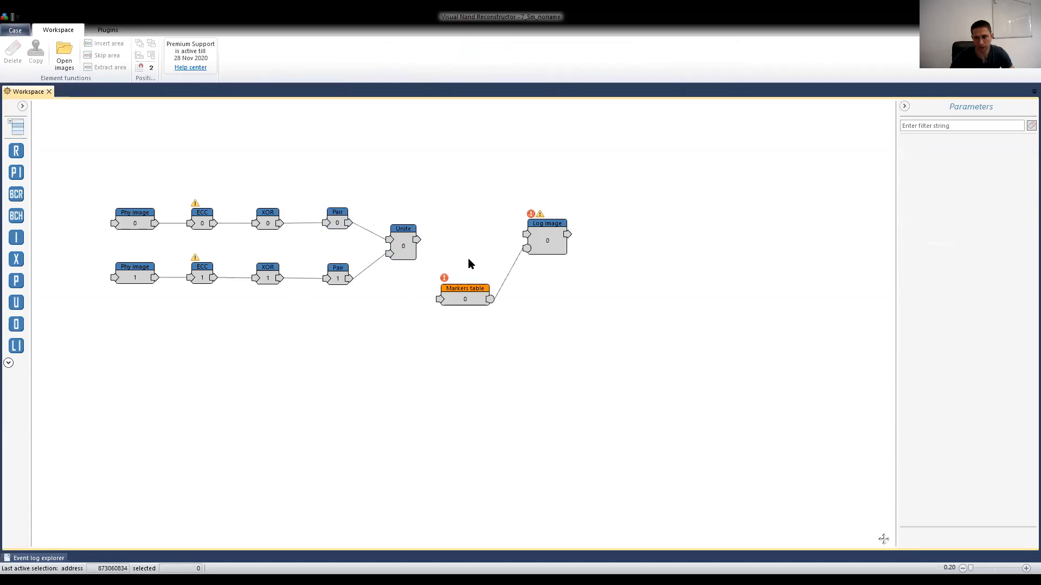
{"action": "left_click", "coordinate": [396, 245]}
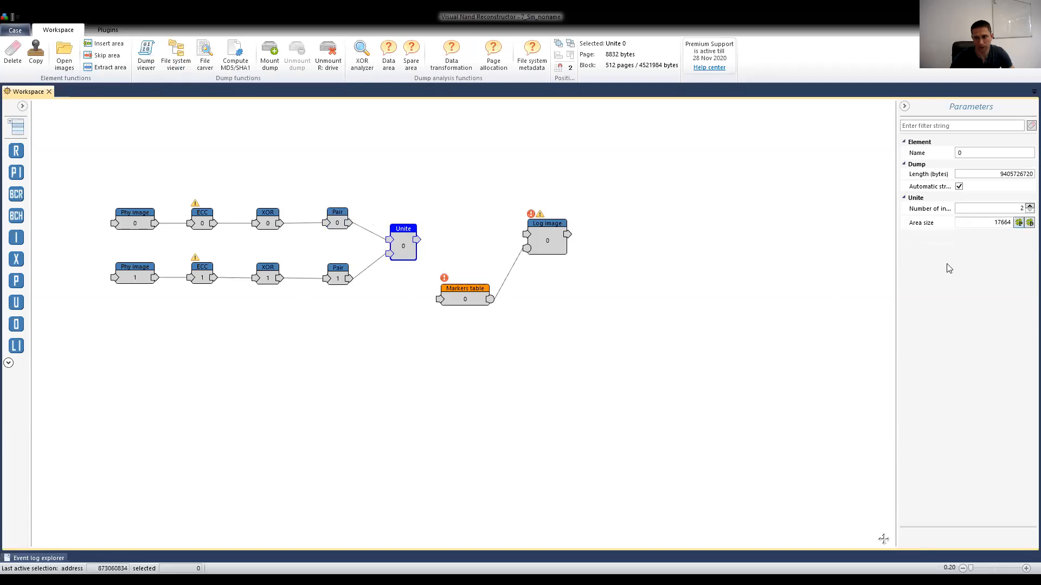
{"action": "left_click", "coordinate": [1022, 223]}
{"action": "left_click", "coordinate": [999, 223]}
{"action": "double_click", "coordinate": [1002, 223]}
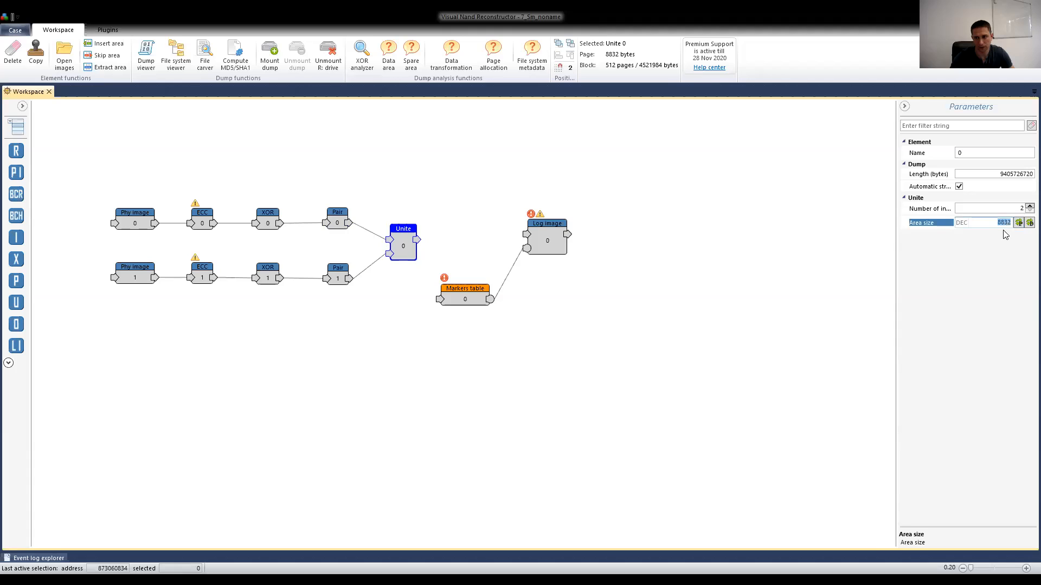
{"action": "left_click", "coordinate": [408, 242]}
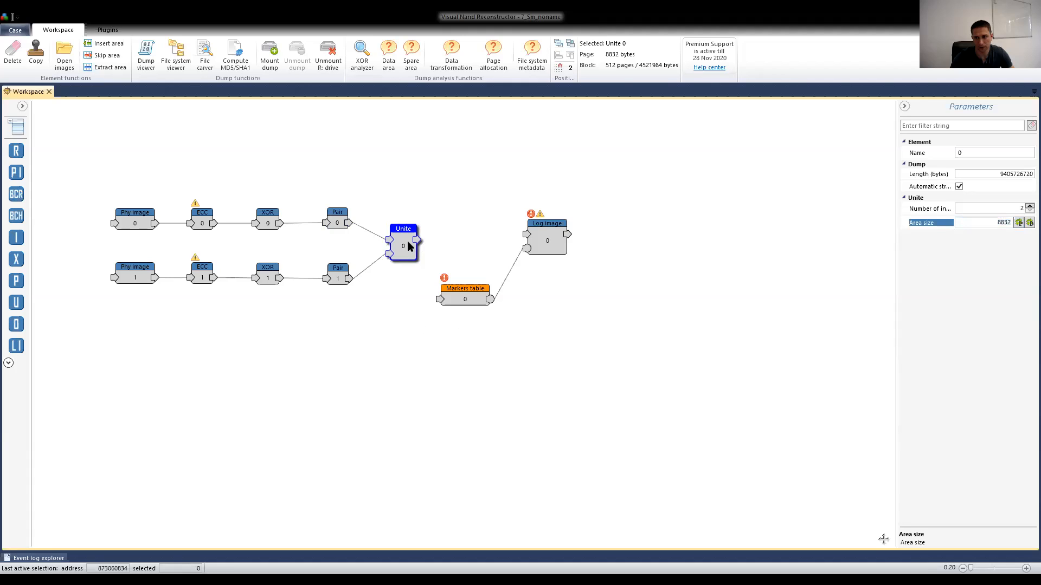
Compare the page, block and area size parameters of the two Pair elements and the Unite element
{"action": "left_click", "coordinate": [334, 218]}
{"action": "left_click", "coordinate": [337, 281]}
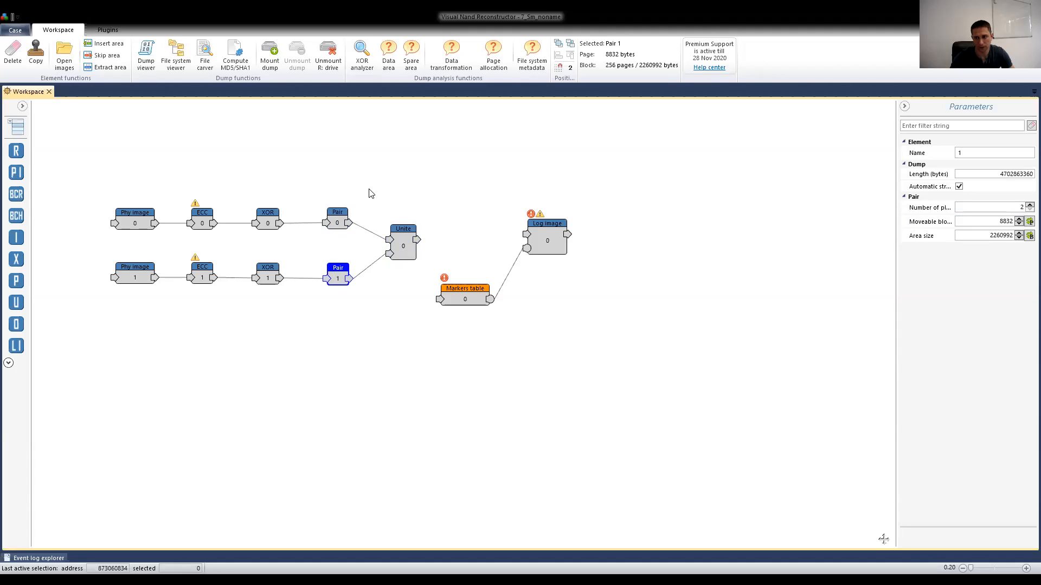
{"action": "left_click", "coordinate": [336, 216]}
{"action": "left_click", "coordinate": [408, 239]}
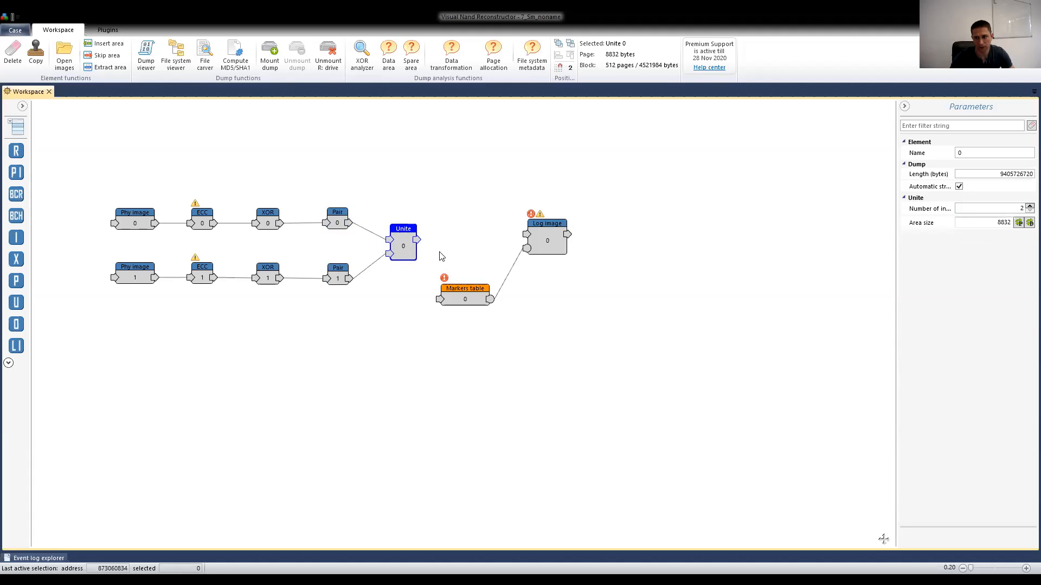
{"action": "left_click", "coordinate": [340, 213]}
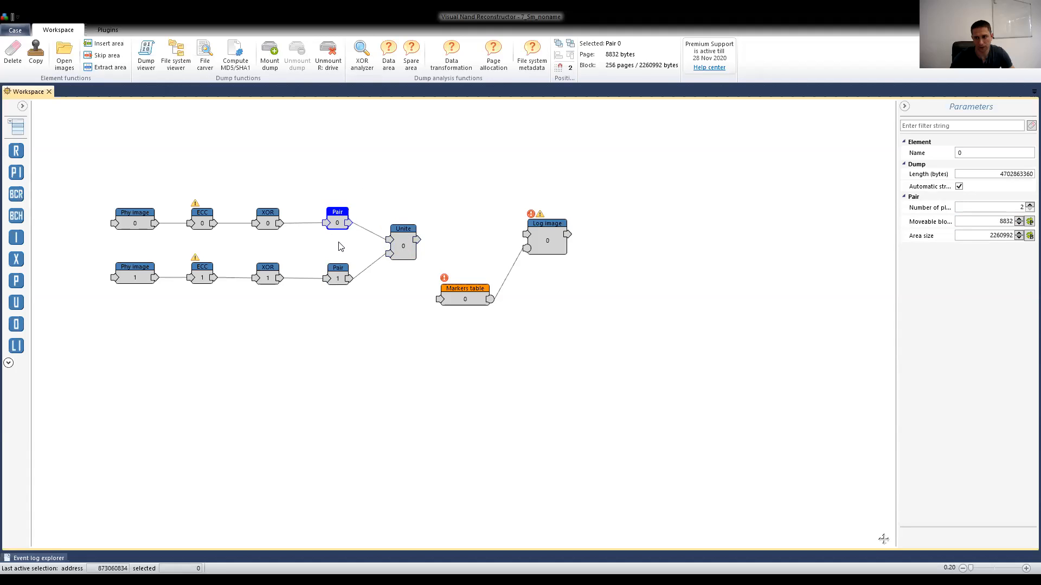
{"action": "left_click", "coordinate": [341, 280]}
{"action": "left_click", "coordinate": [340, 217]}
{"action": "left_click_drag", "start_coordinate": [404, 246], "coordinate": [397, 249]}
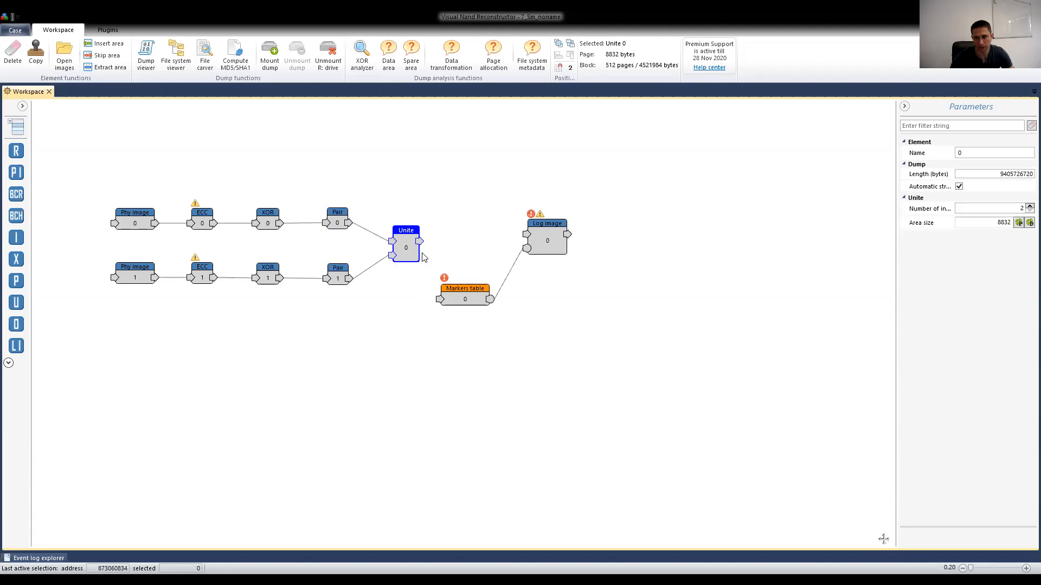
{"action": "left_click", "coordinate": [1009, 223]}
Replace the Unite element with a new one fed by Pair 0 and Pair 1, using an area size of 17664
{"action": "left_click_drag", "start_coordinate": [411, 240], "coordinate": [434, 217]}
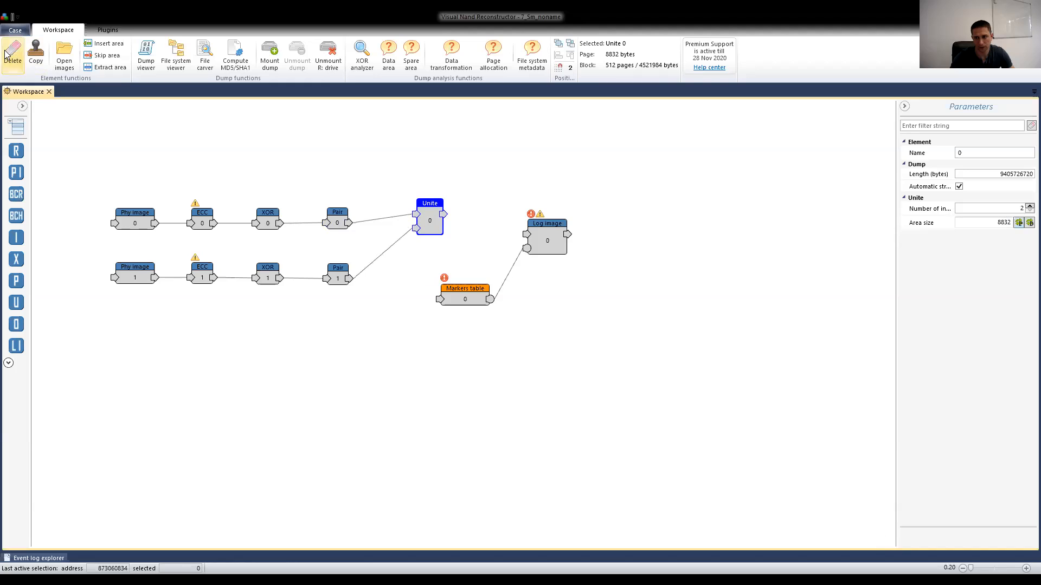
{"action": "left_click", "coordinate": [552, 323]}
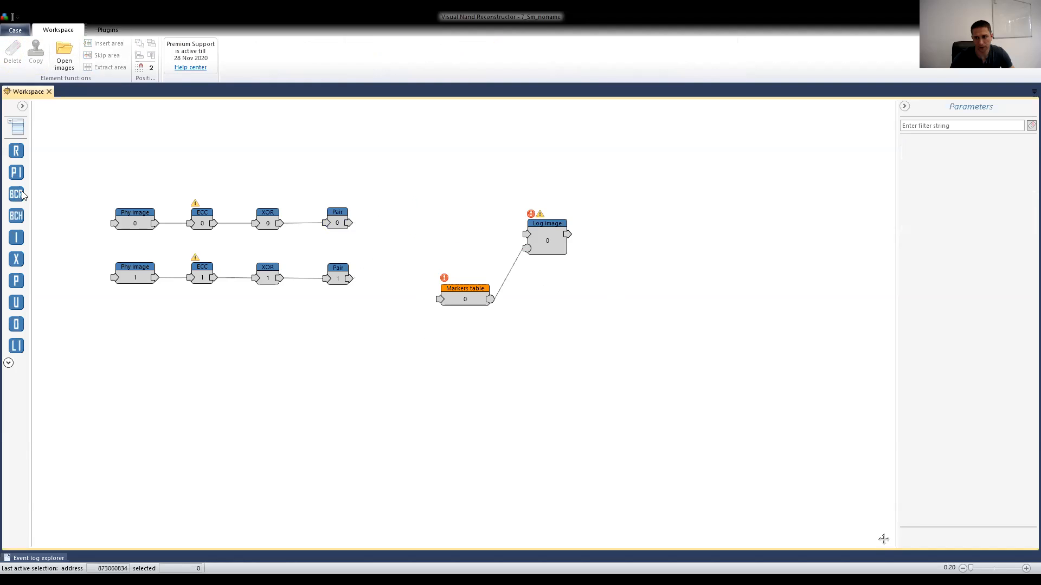
{"action": "key", "text": "ctrl+z"}
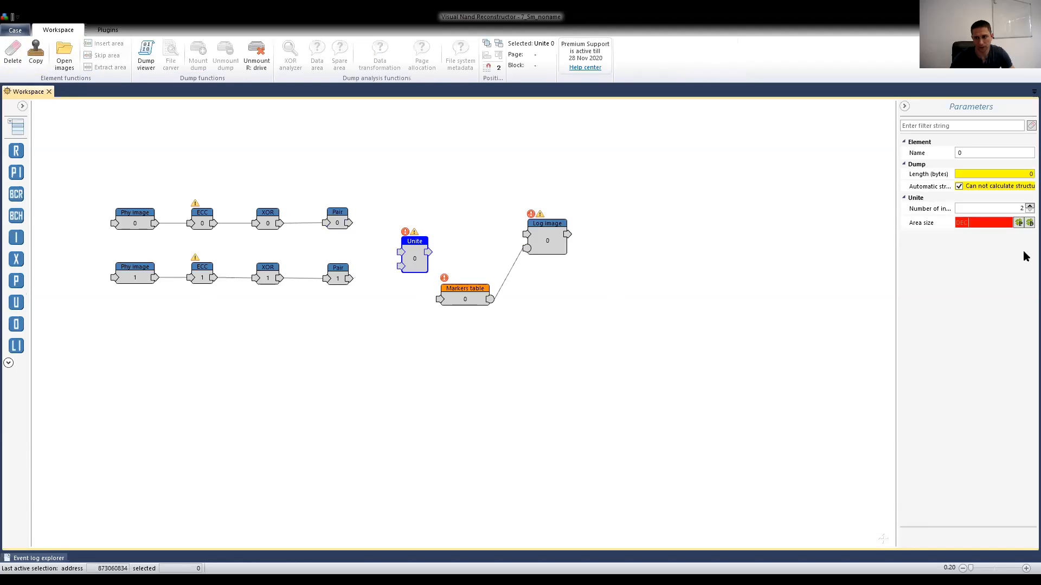
{"action": "left_click_drag", "start_coordinate": [348, 222], "coordinate": [398, 253]}
{"action": "left_click_drag", "start_coordinate": [349, 279], "coordinate": [401, 266]}
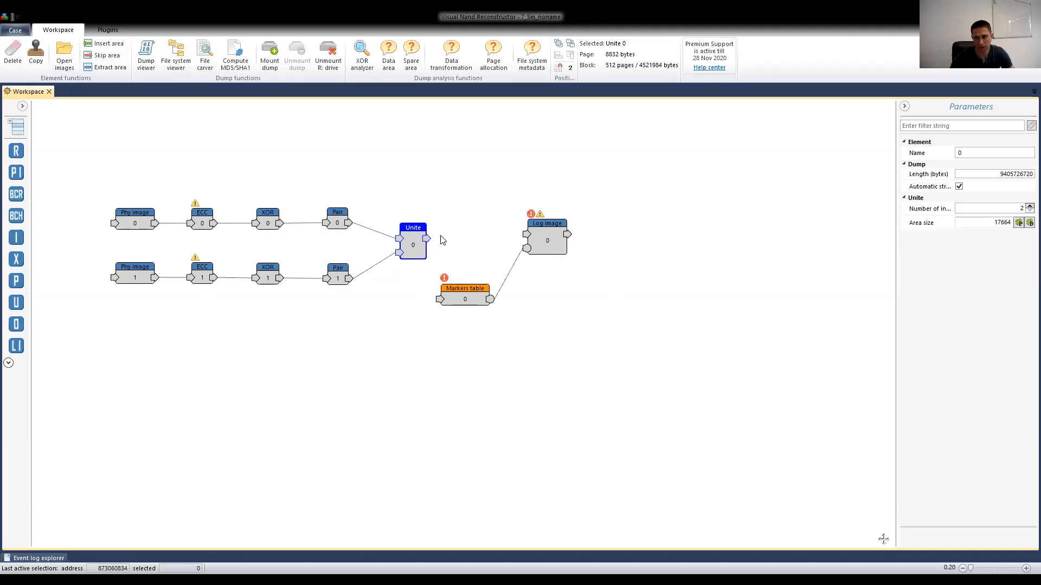
Connect the Unite output to both the Log image and the Markers table, placing Unite level with the Log image
{"action": "left_click", "coordinate": [336, 223]}
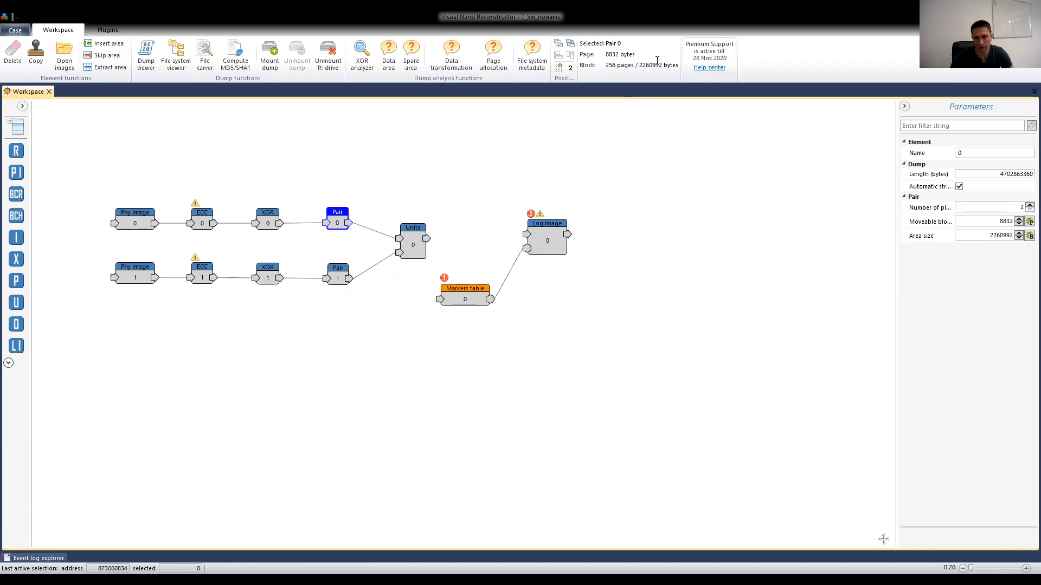
{"action": "mouse_move", "coordinate": [414, 237]}
{"action": "left_mouse_down"}
{"action": "mouse_move", "coordinate": [408, 225]}
{"action": "mouse_move", "coordinate": [405, 239]}
{"action": "mouse_move", "coordinate": [526, 237]}
{"action": "mouse_move", "coordinate": [419, 239]}
{"action": "mouse_move", "coordinate": [439, 299]}
{"action": "mouse_move", "coordinate": [402, 241]}
{"action": "left_mouse_up"}
{"action": "left_click", "coordinate": [425, 216]}
{"action": "left_click", "coordinate": [407, 238]}
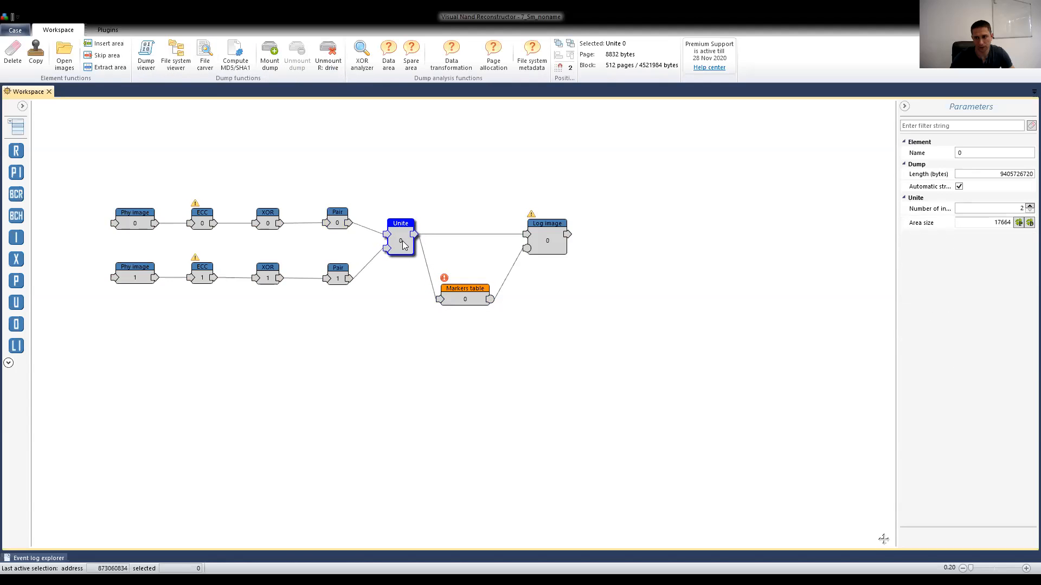
Create the logical image list from the Markers table with the Auto option enabled
{"action": "left_click", "coordinate": [463, 292]}
{"action": "left_click", "coordinate": [989, 207]}
{"action": "left_click", "coordinate": [989, 205]}
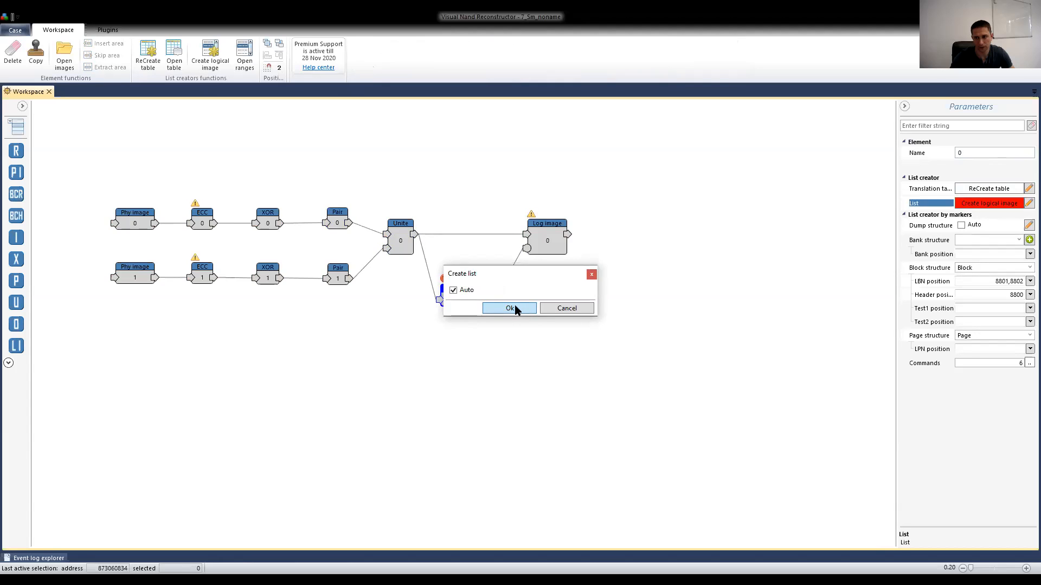
{"action": "left_click", "coordinate": [510, 308]}
Open Log image 0 in the file system viewer and browse Volume0 to Root > DCIM > 100D5100
{"action": "left_click", "coordinate": [548, 233]}
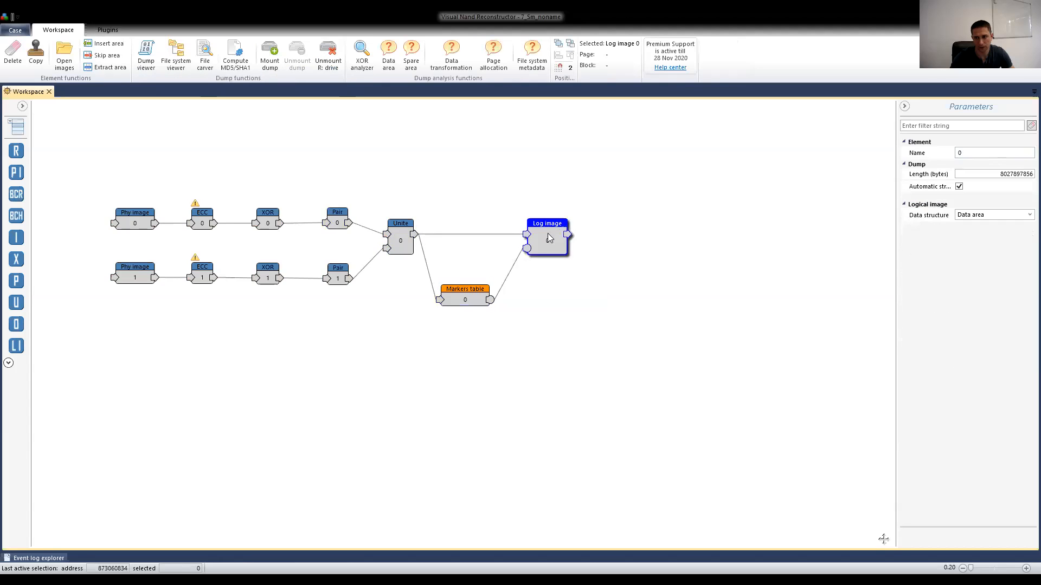
{"action": "left_click", "coordinate": [177, 53]}
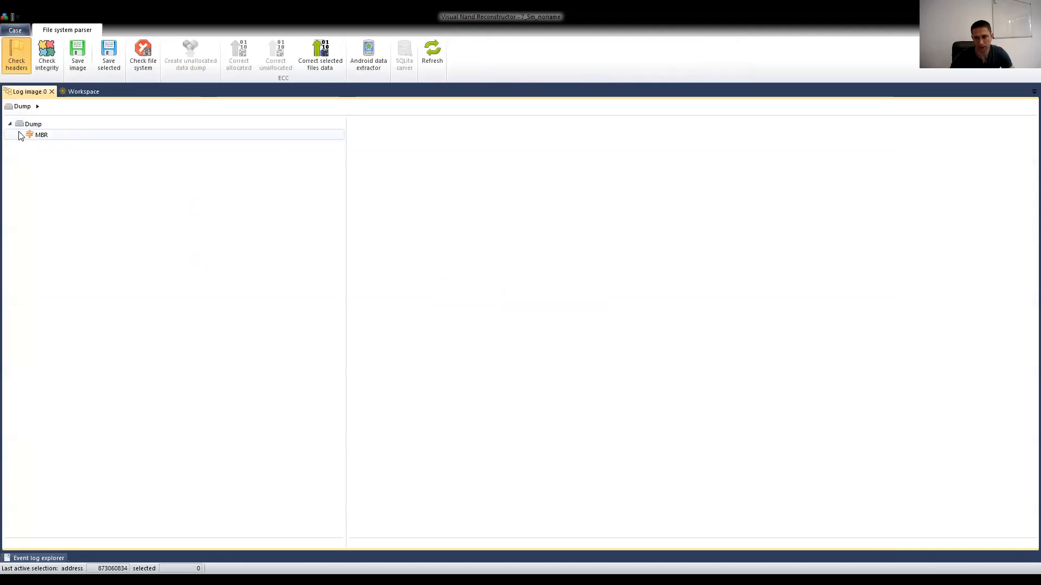
{"action": "left_click", "coordinate": [39, 145]}
{"action": "left_click", "coordinate": [38, 146]}
{"action": "left_click", "coordinate": [71, 157]}
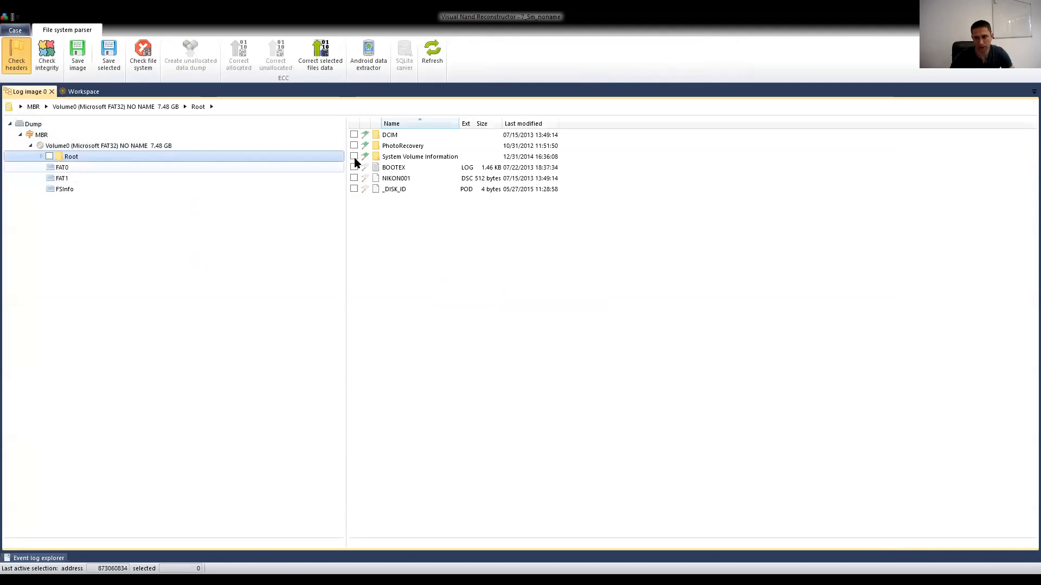
{"action": "double_click", "coordinate": [390, 135]}
{"action": "left_click", "coordinate": [399, 146]}
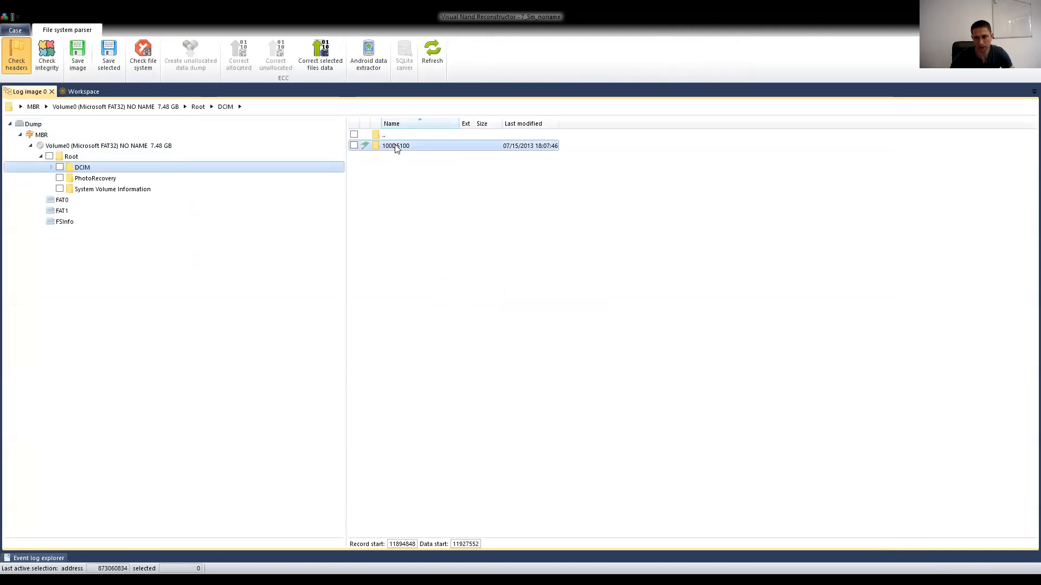
{"action": "key", "text": "Return"}
Check the header flags of the JPG photos in 100D5100, then close the Log image view
{"action": "scroll", "coordinate": [477, 374], "scroll_direction": "down", "scroll_amount": 10}
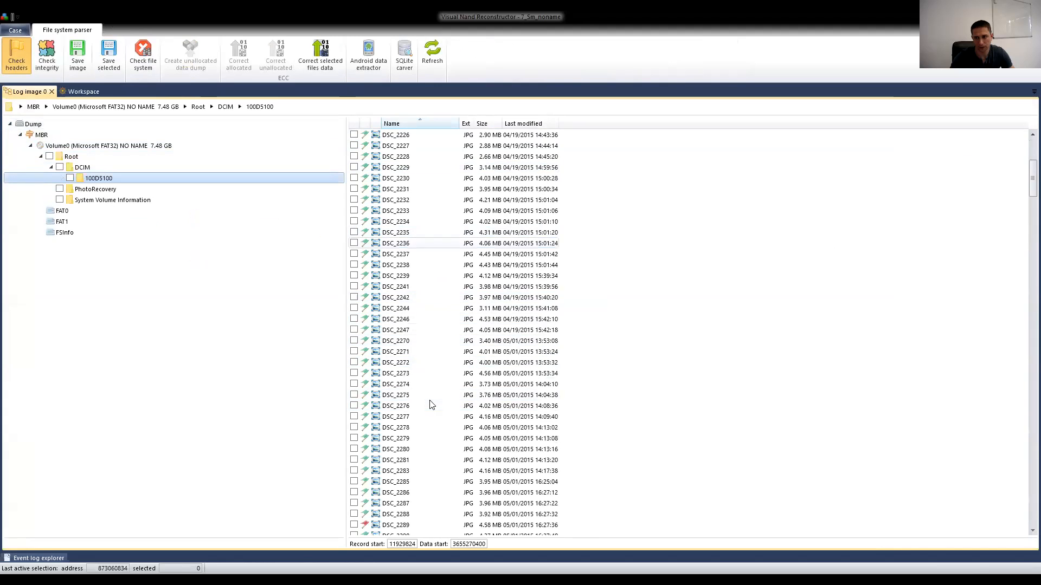
{"action": "scroll", "coordinate": [425, 434], "scroll_direction": "up", "scroll_amount": 4}
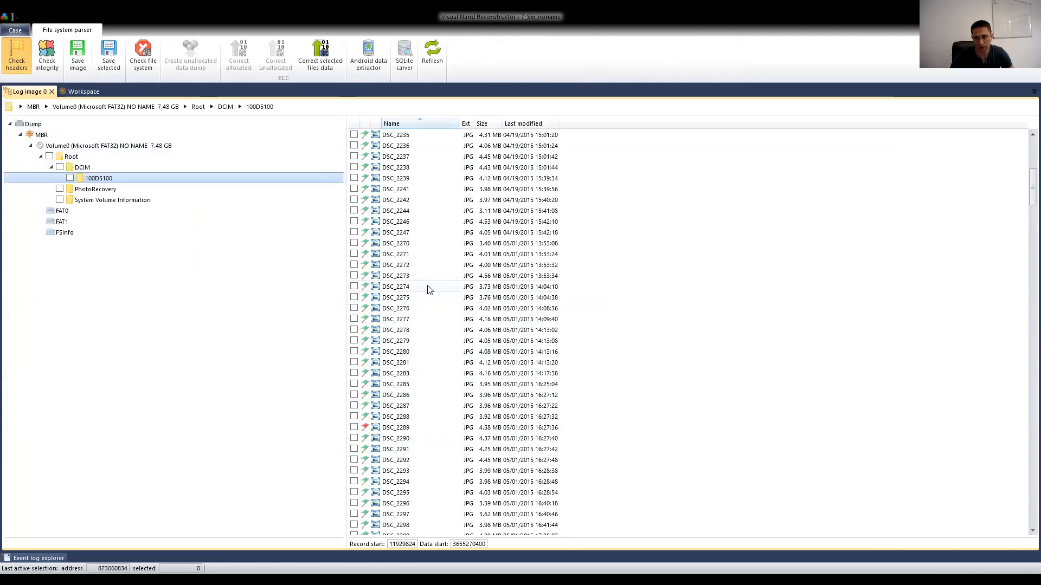
{"action": "left_click", "coordinate": [426, 265]}
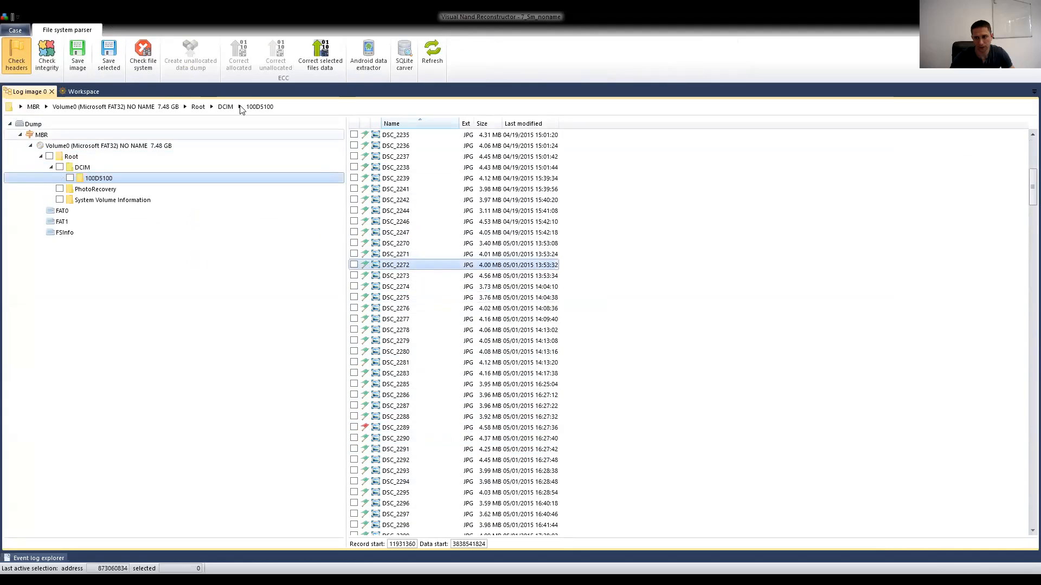
{"action": "left_click", "coordinate": [52, 92]}
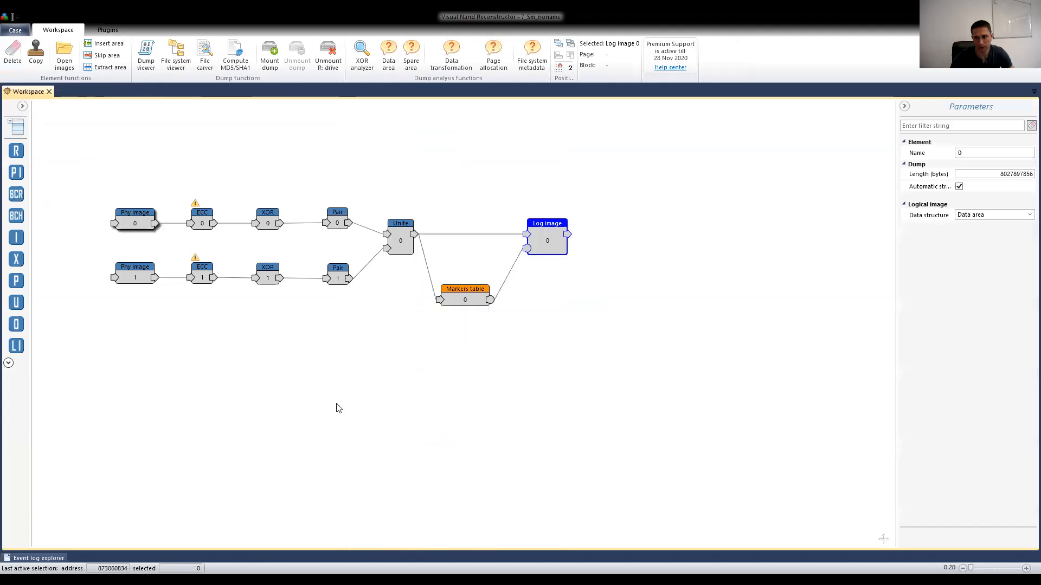
{"action": "left_click_drag", "start_coordinate": [398, 240], "coordinate": [404, 234]}
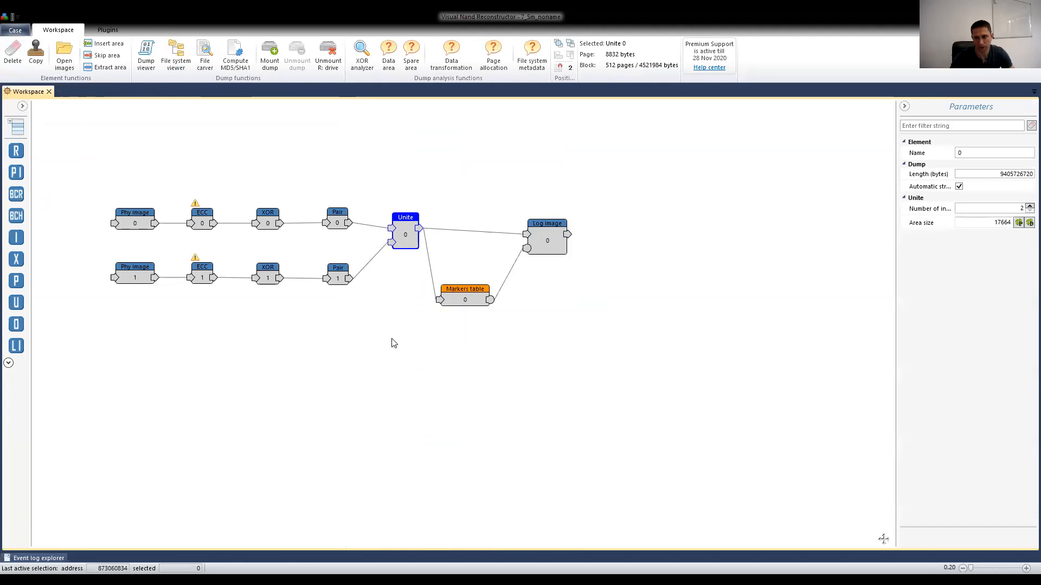
{"action": "left_click", "coordinate": [332, 218]}
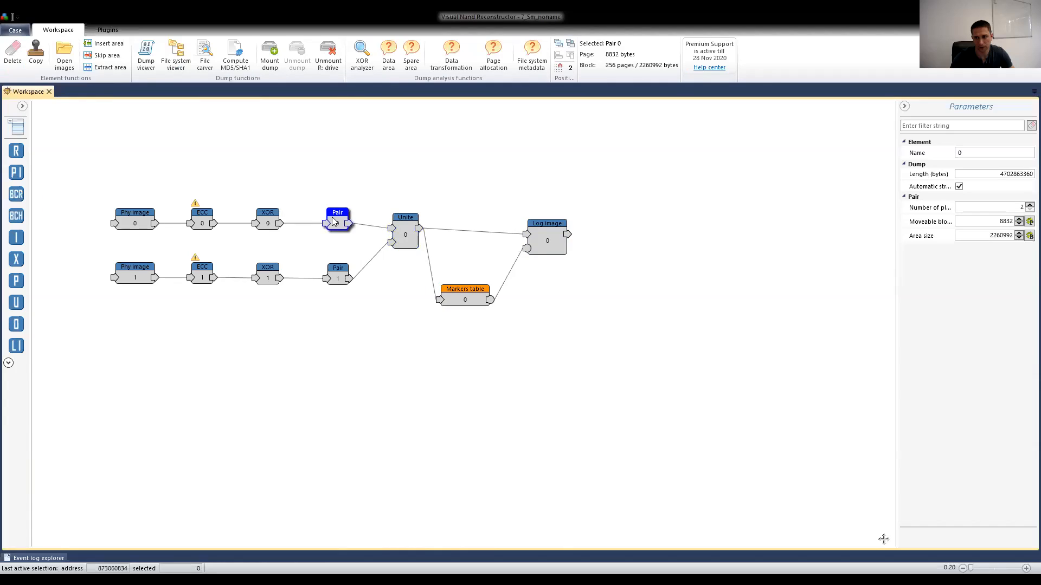
{"action": "left_click_drag", "start_coordinate": [98, 174], "coordinate": [167, 314]}
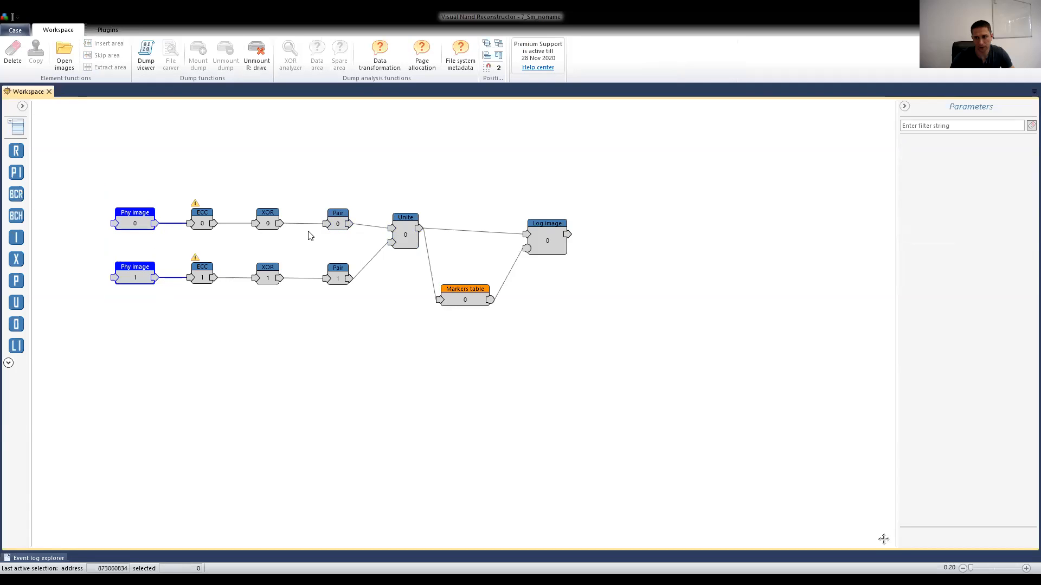
{"action": "left_click_drag", "start_coordinate": [411, 238], "coordinate": [410, 233]}
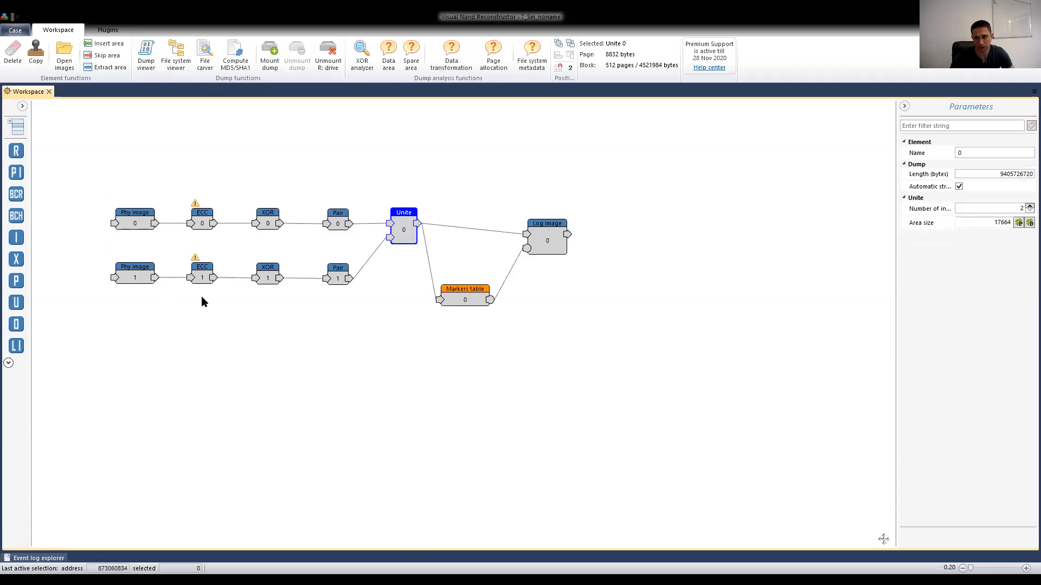
Align the Unite element with the Log image element in the workspace
{"action": "left_click", "coordinate": [388, 379]}
{"action": "left_click_drag", "start_coordinate": [401, 233], "coordinate": [401, 242]}
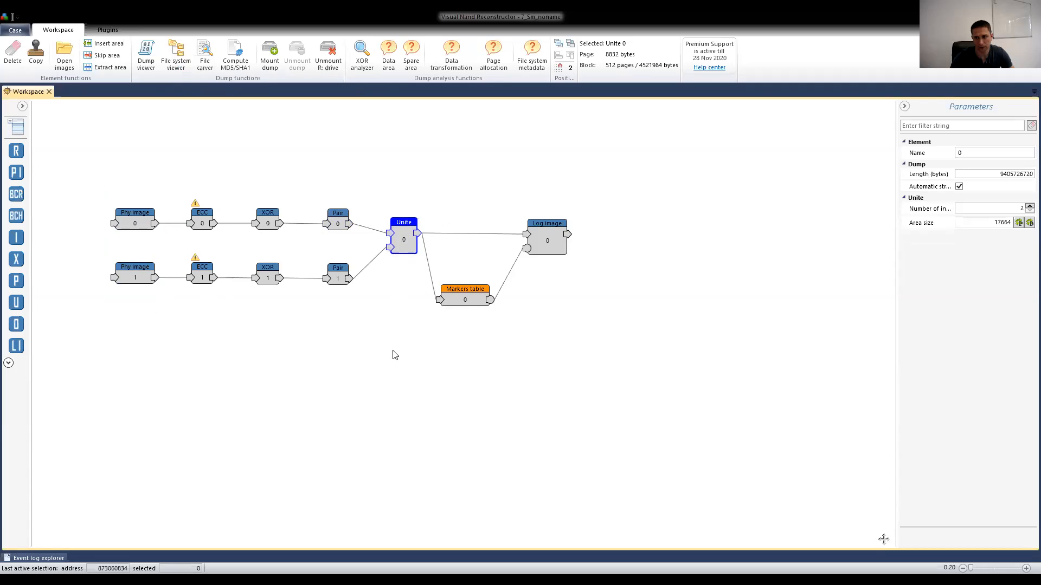
{"action": "left_click", "coordinate": [449, 350]}
{"action": "mouse_move", "coordinate": [404, 248]}
{"action": "left_mouse_down"}
{"action": "mouse_move", "coordinate": [403, 232]}
{"action": "mouse_move", "coordinate": [404, 241]}
{"action": "left_mouse_up"}
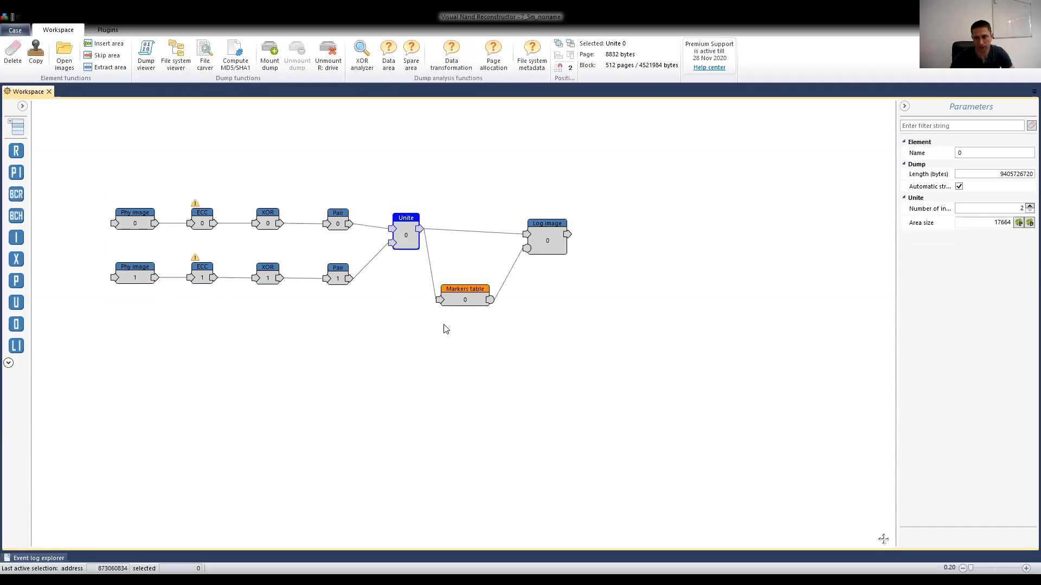
{"action": "left_click_drag", "start_coordinate": [546, 240], "coordinate": [550, 236]}
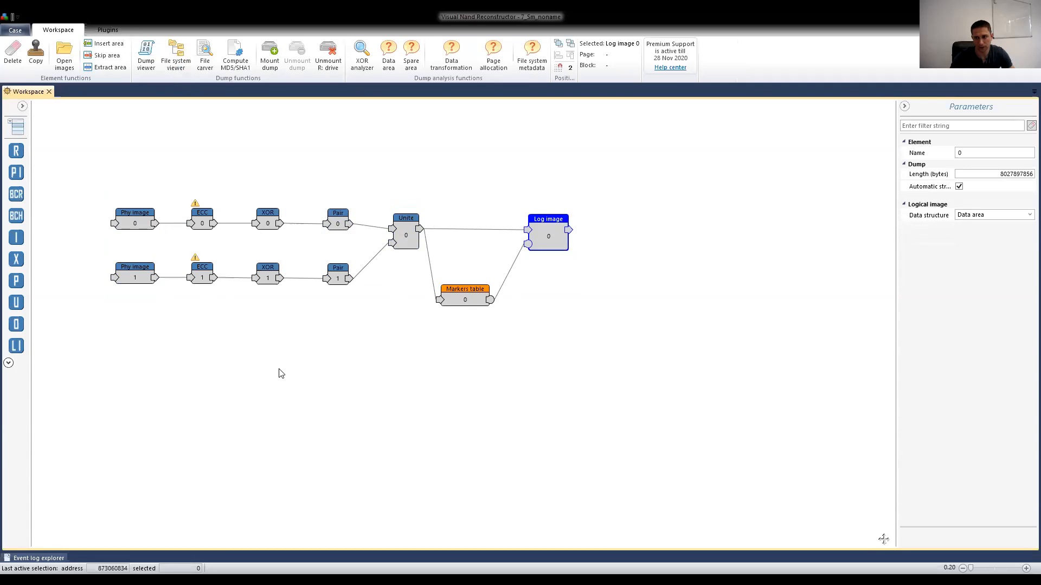
Open the case from the 4_PS2251-33BB folder without saving the current case, and load its Markers table 0 list
{"action": "left_click", "coordinate": [15, 30]}
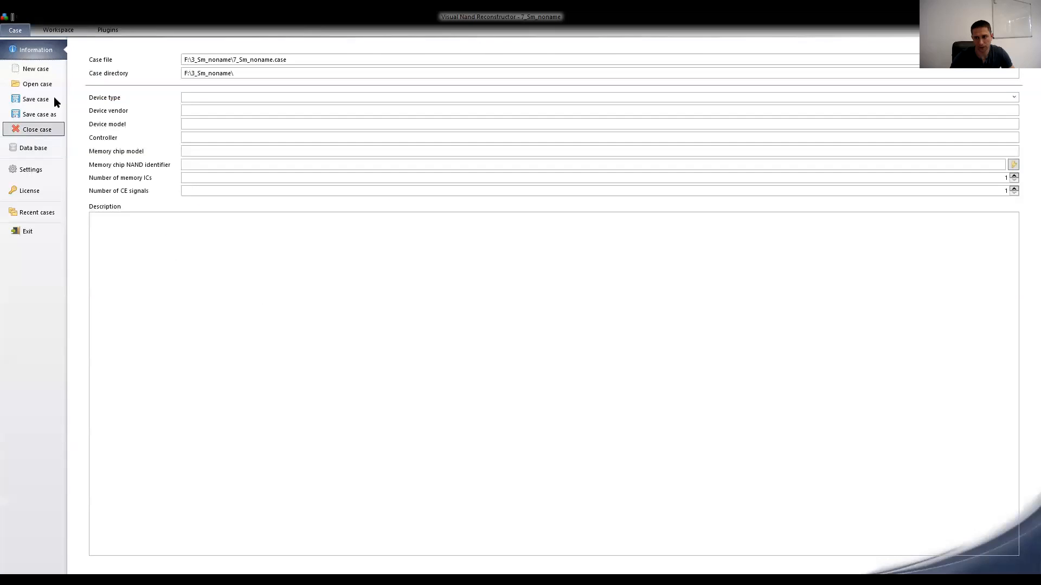
{"action": "left_click", "coordinate": [42, 85]}
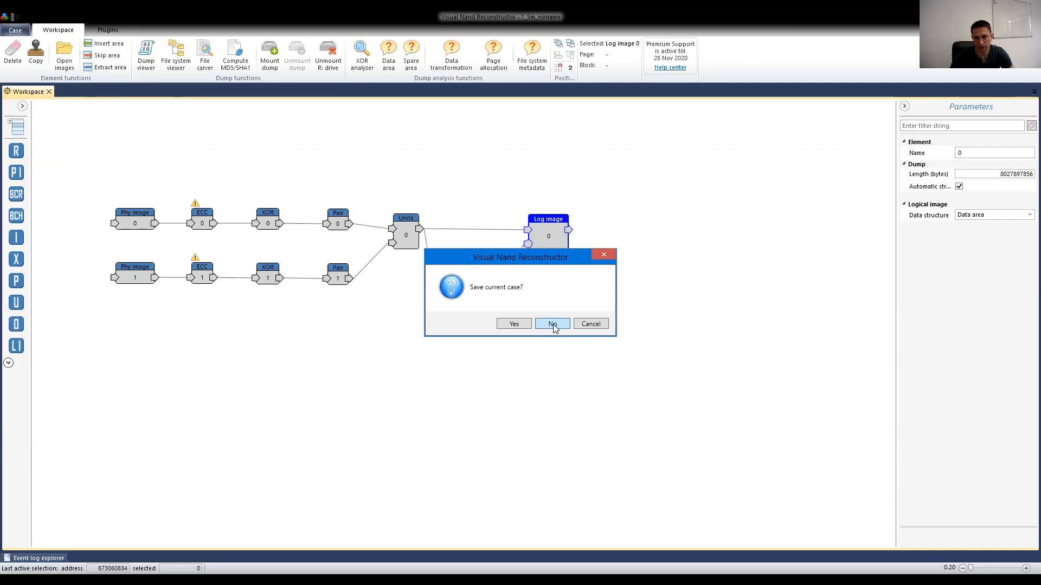
{"action": "left_click", "coordinate": [553, 324]}
{"action": "left_click", "coordinate": [55, 36]}
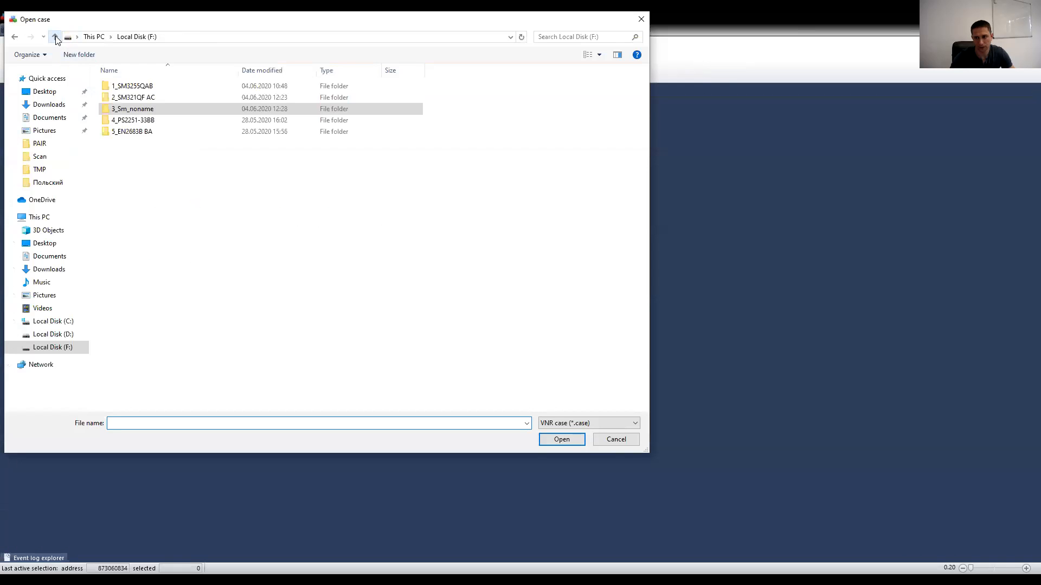
{"action": "double_click", "coordinate": [145, 126]}
{"action": "double_click", "coordinate": [128, 85]}
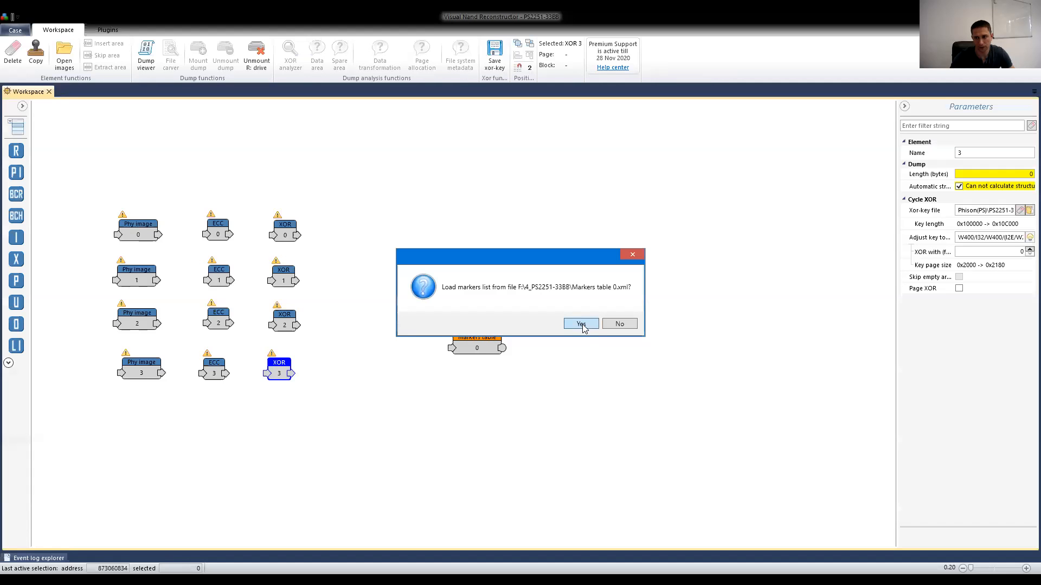
{"action": "left_click", "coordinate": [581, 324]}
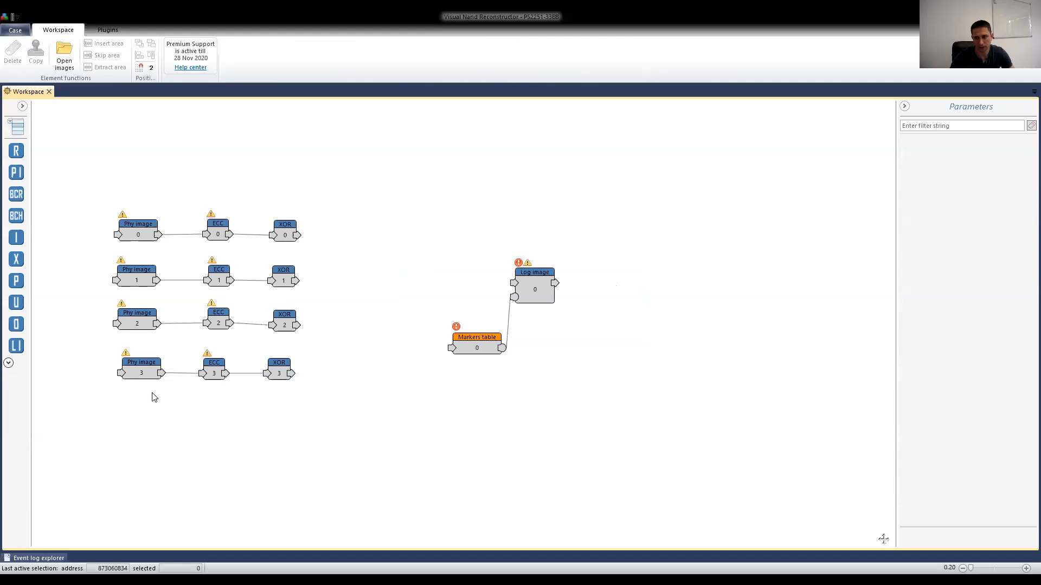
Align the Phy image 3, ECC 3 and XOR 3 elements with the three chains above
{"action": "left_click_drag", "start_coordinate": [336, 410], "coordinate": [133, 364]}
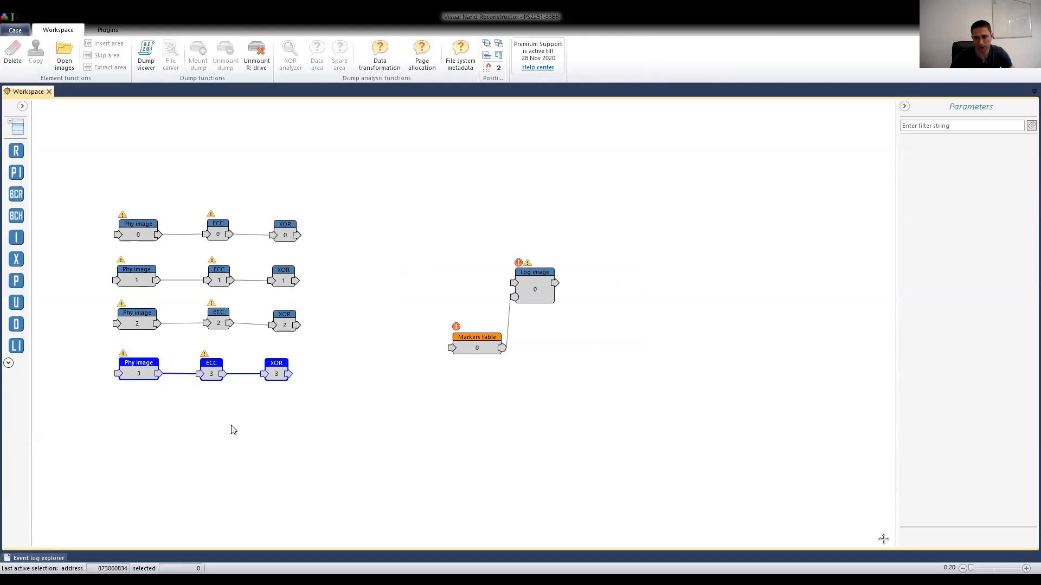
{"action": "left_click", "coordinate": [279, 428]}
{"action": "left_click", "coordinate": [280, 372]}
{"action": "left_click_drag", "start_coordinate": [278, 367], "coordinate": [281, 367]}
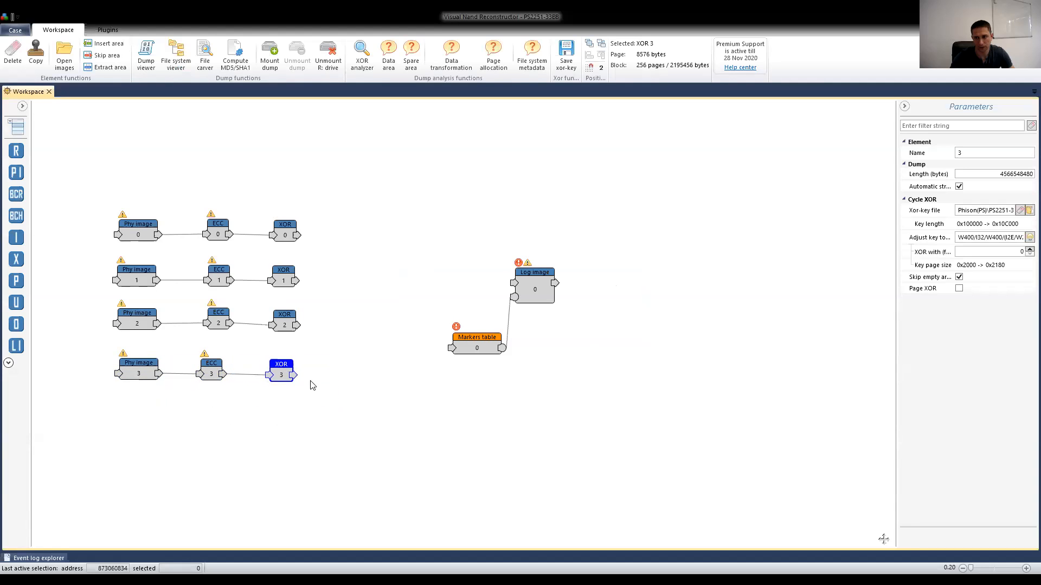
Open XOR 0 in the bitmap viewer and browse past the empty blocks to inspect the data around row 56000
{"action": "left_click", "coordinate": [287, 226]}
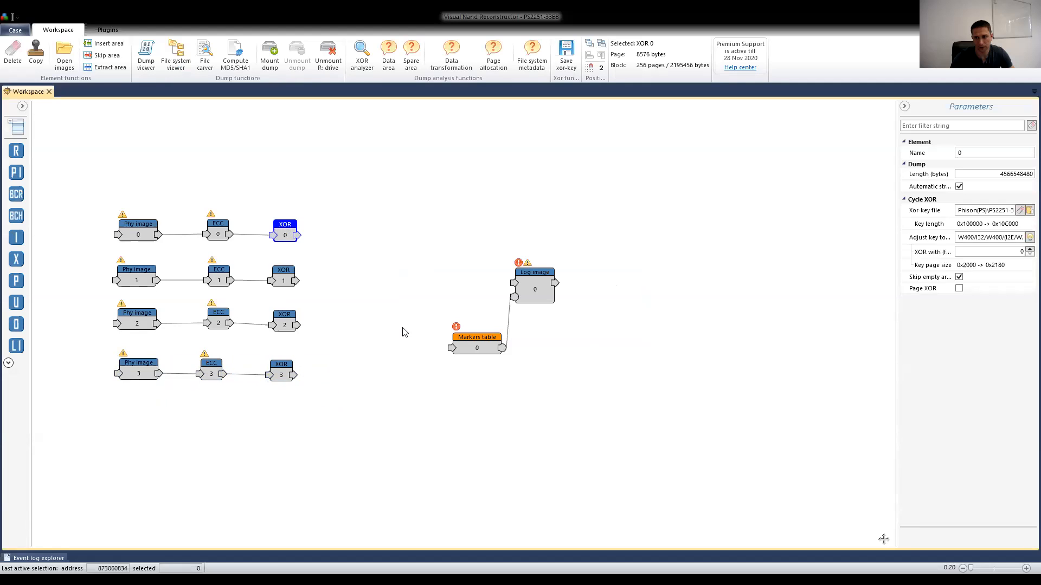
{"action": "double_click", "coordinate": [288, 235]}
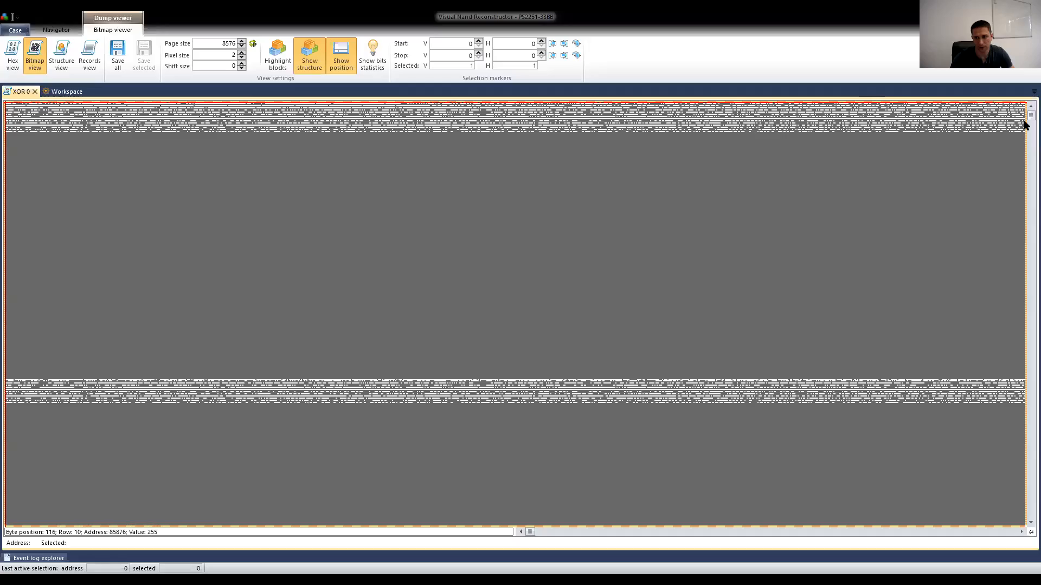
{"action": "left_click_drag", "start_coordinate": [1028, 115], "coordinate": [1024, 159]}
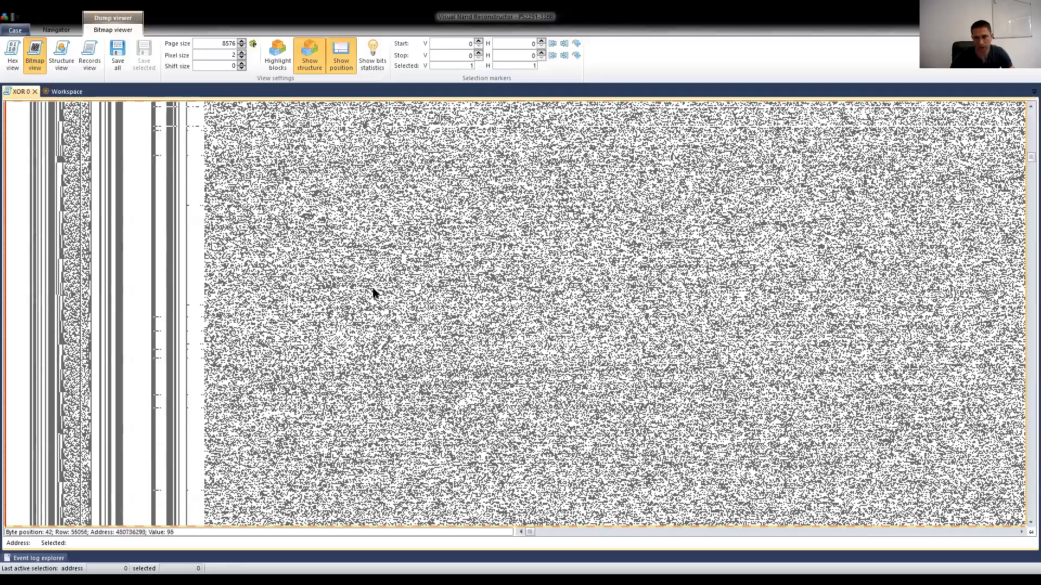
{"action": "scroll", "coordinate": [372, 293], "scroll_direction": "down", "scroll_amount": 5}
{"action": "scroll", "coordinate": [372, 296], "scroll_direction": "down", "scroll_amount": 10}
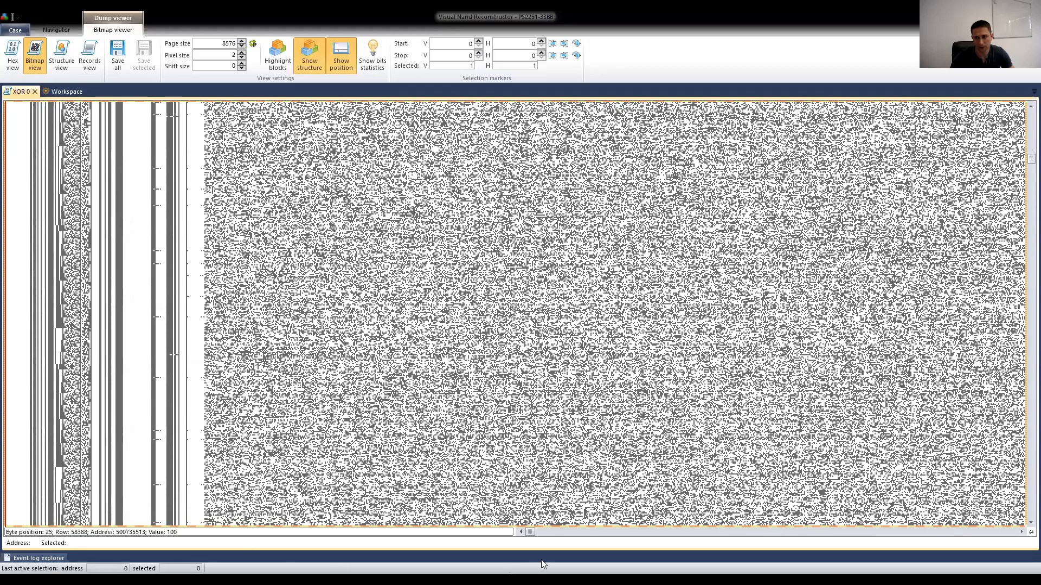
Examine the page structure across its full width at pixel size 1, comparing the data stripes and the spare area
{"action": "left_click_drag", "start_coordinate": [542, 533], "coordinate": [516, 534]}
{"action": "left_click", "coordinate": [484, 330]}
{"action": "scroll", "coordinate": [396, 271], "scroll_direction": "down", "scroll_amount": 1}
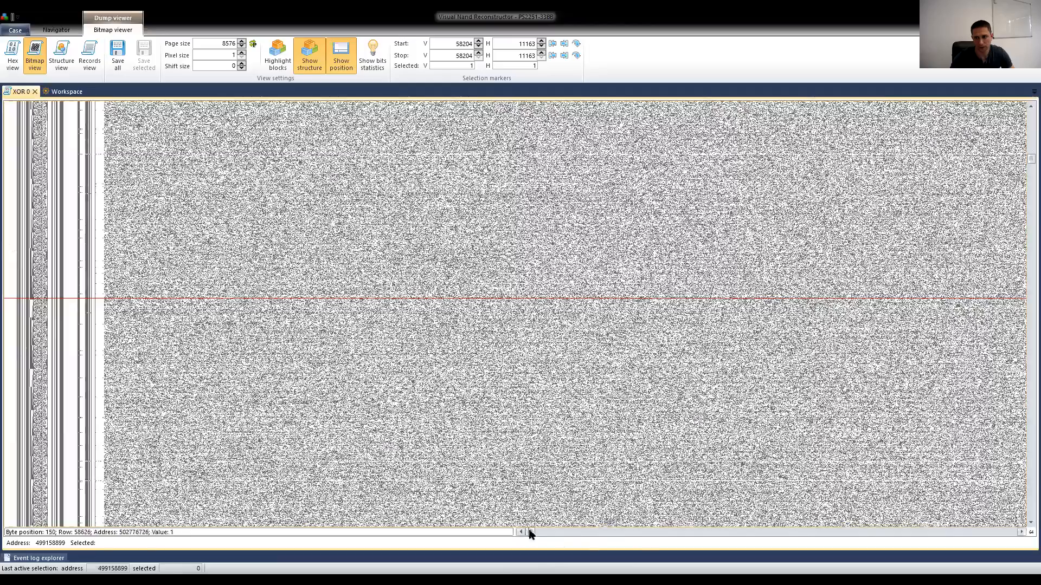
{"action": "left_click_drag", "start_coordinate": [531, 535], "coordinate": [649, 525]}
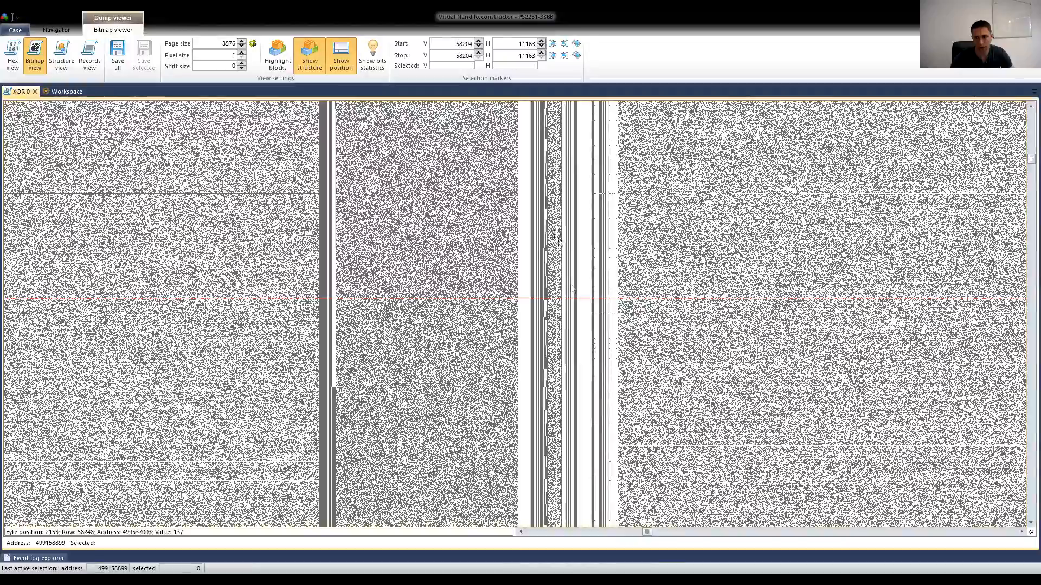
{"action": "scroll", "coordinate": [486, 282], "scroll_direction": "down", "scroll_amount": 2}
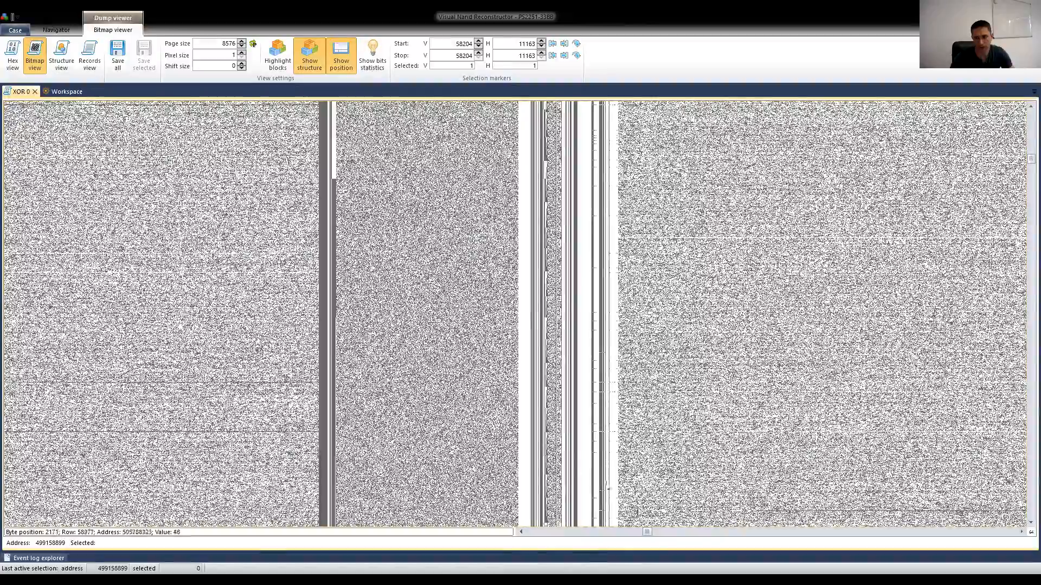
{"action": "left_click_drag", "start_coordinate": [645, 534], "coordinate": [506, 533]}
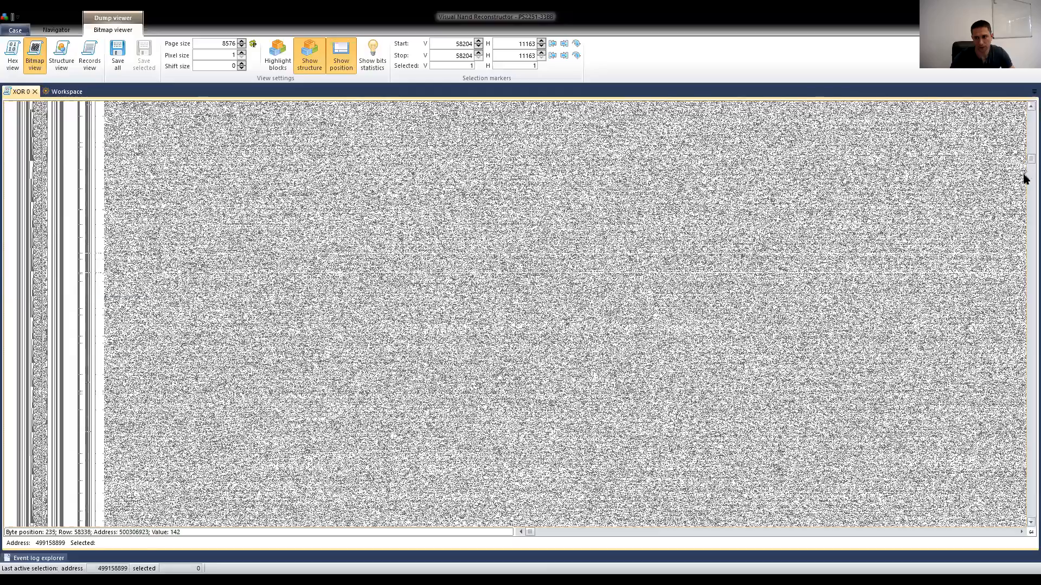
Measure one block on the marker stripe in the spare area by selecting rows 145408 to 145663
{"action": "scroll", "coordinate": [1022, 178], "scroll_direction": "down", "scroll_amount": 2}
{"action": "scroll", "coordinate": [1024, 215], "scroll_direction": "down", "scroll_amount": 3}
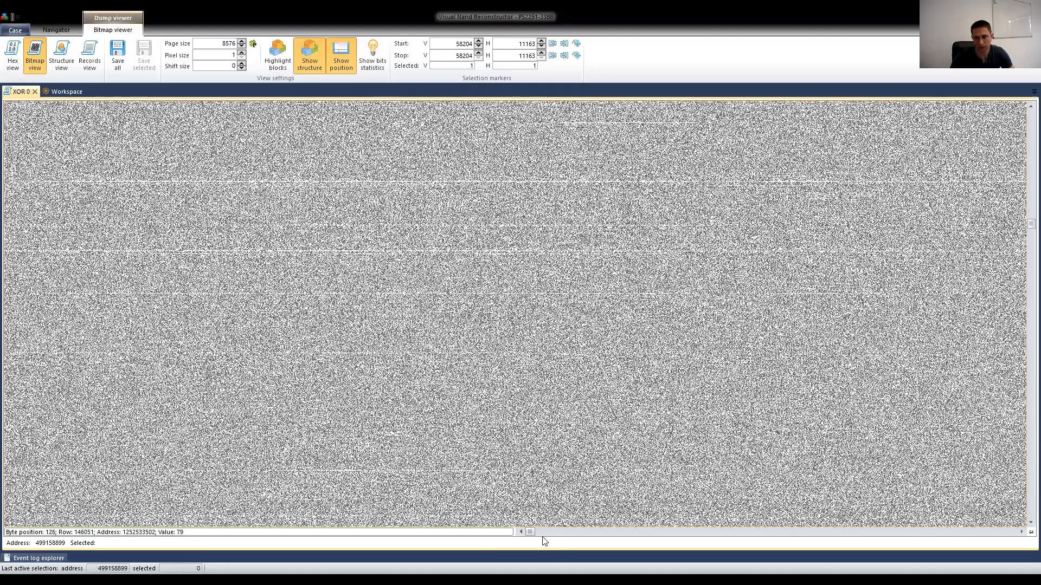
{"action": "left_click_drag", "start_coordinate": [534, 535], "coordinate": [581, 531]}
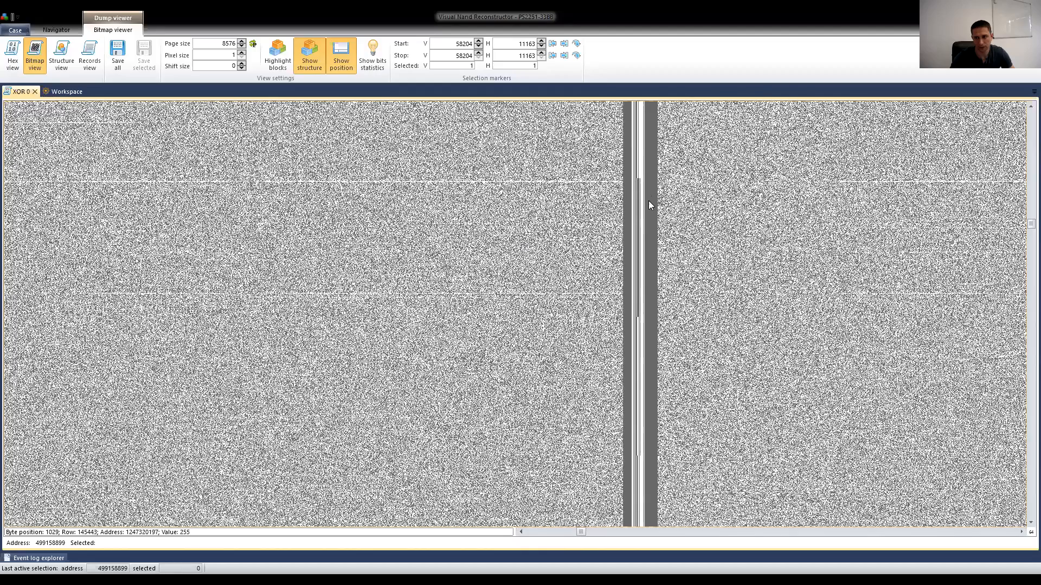
{"action": "scroll", "coordinate": [649, 193], "scroll_direction": "up", "scroll_amount": 3}
{"action": "left_click", "coordinate": [613, 152]}
{"action": "scroll", "coordinate": [629, 233], "scroll_direction": "down", "scroll_amount": 3}
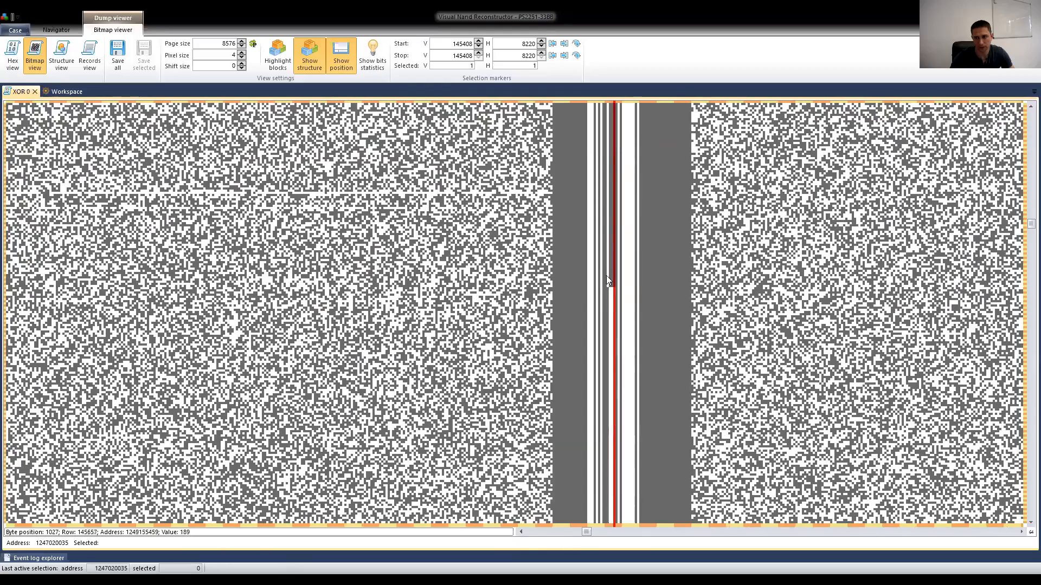
{"action": "left_click", "coordinate": [603, 290], "text": "shift"}
{"action": "scroll", "coordinate": [600, 271], "scroll_direction": "down", "scroll_amount": 4}
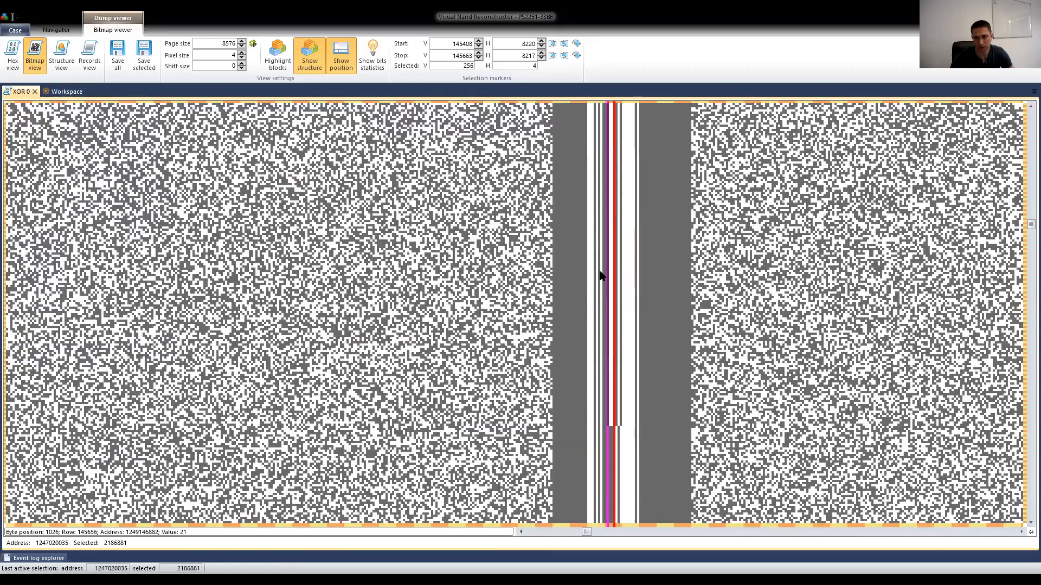
Turn on block highlighting and compare the block boundaries with the marker changes in the spare area
{"action": "scroll", "coordinate": [558, 241], "scroll_direction": "down", "scroll_amount": 2}
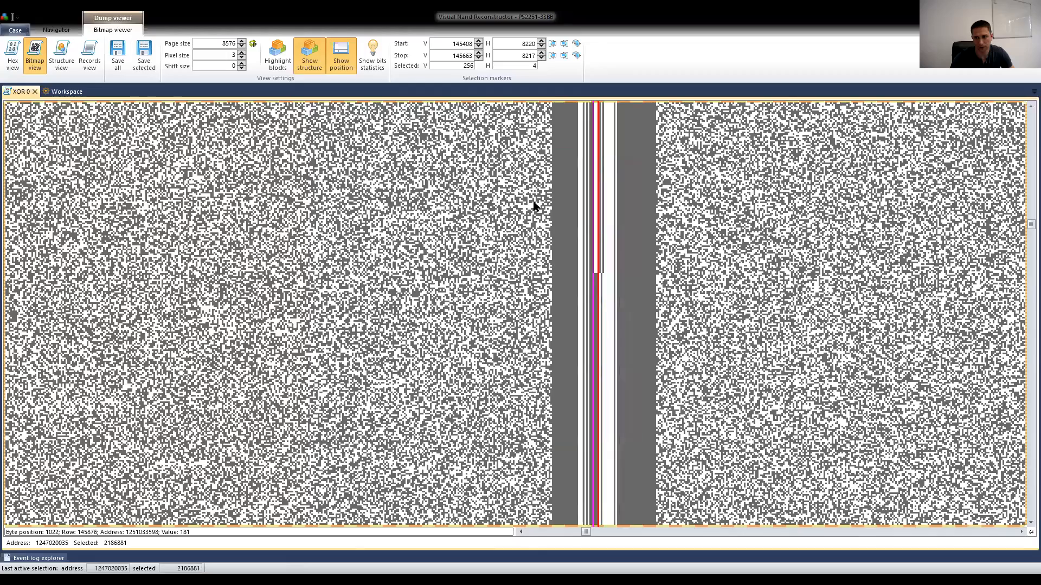
{"action": "scroll", "coordinate": [534, 256], "scroll_direction": "up", "scroll_amount": 2}
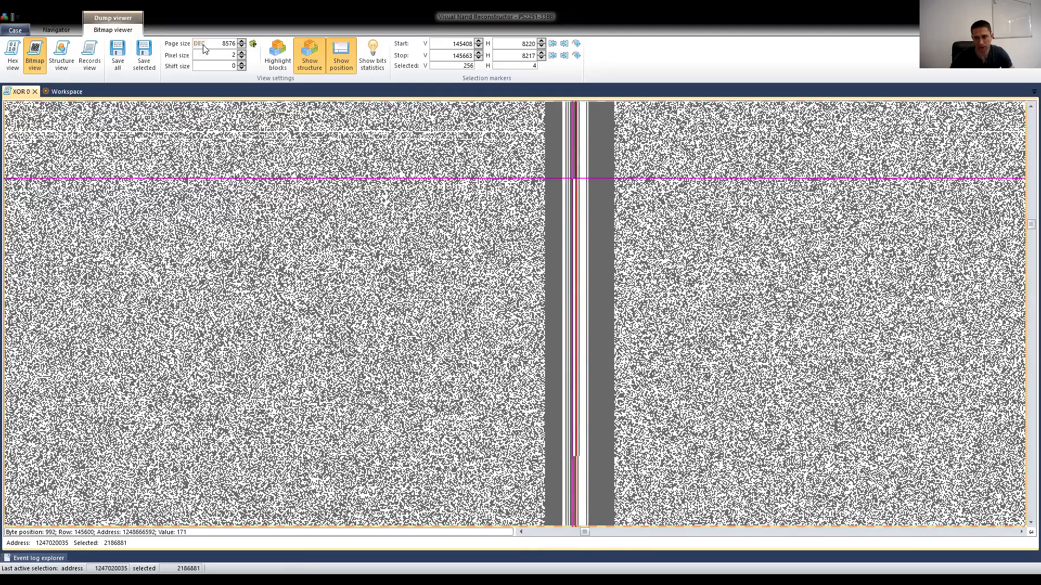
{"action": "left_click", "coordinate": [278, 54]}
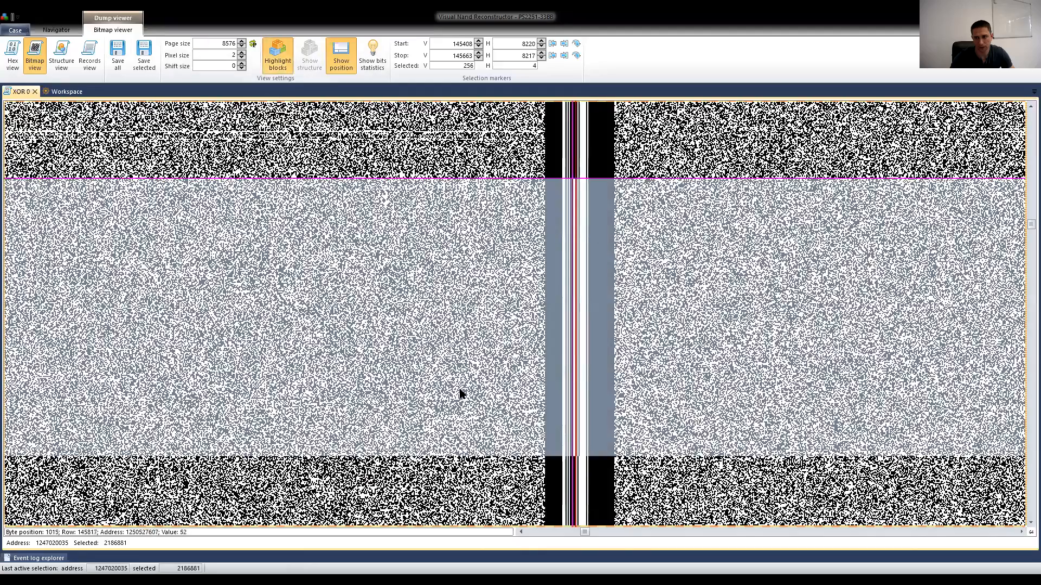
{"action": "scroll", "coordinate": [416, 387], "scroll_direction": "up", "scroll_amount": 3}
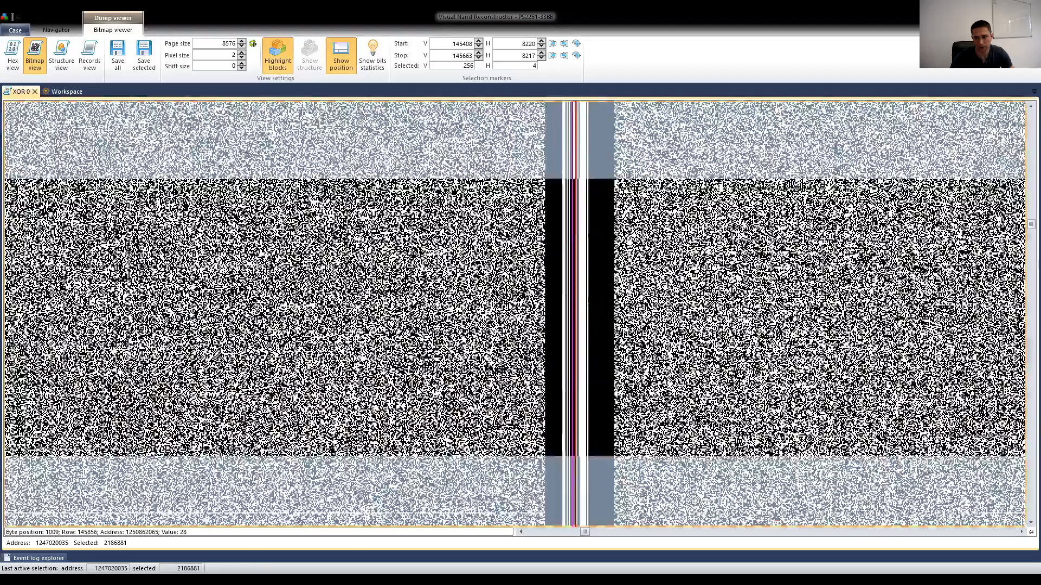
{"action": "scroll", "coordinate": [423, 382], "scroll_direction": "down", "scroll_amount": 1}
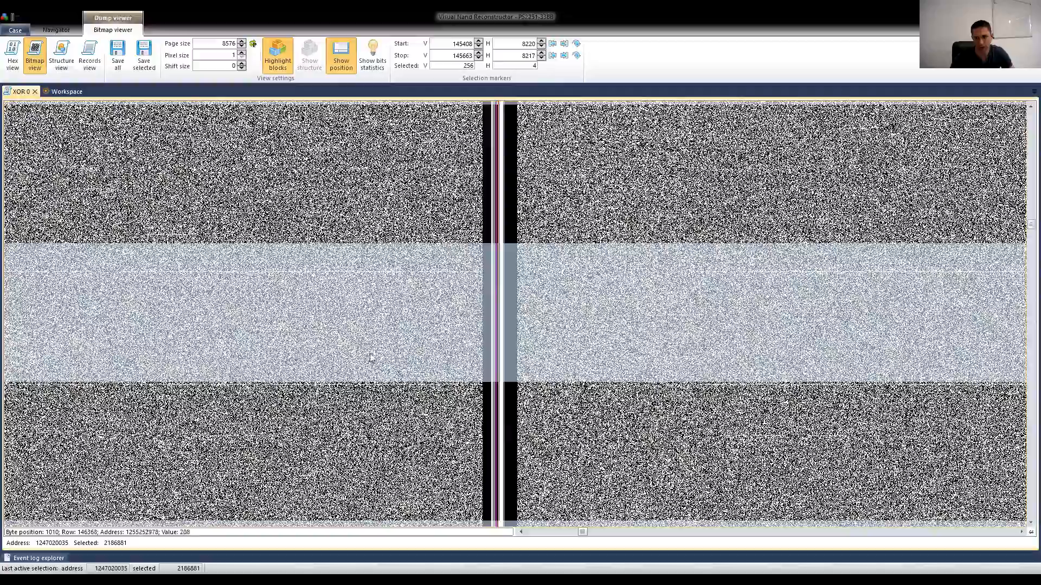
{"action": "scroll", "coordinate": [352, 356], "scroll_direction": "down", "scroll_amount": 3}
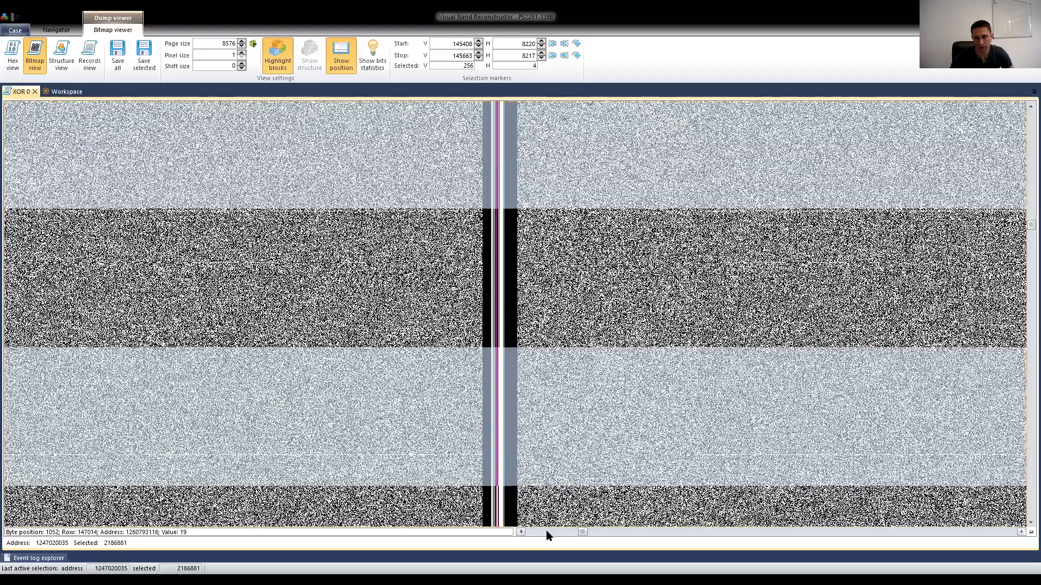
Examine the data area of consecutive highlighted blocks from about row 145400 onward
{"action": "left_click", "coordinate": [548, 533]}
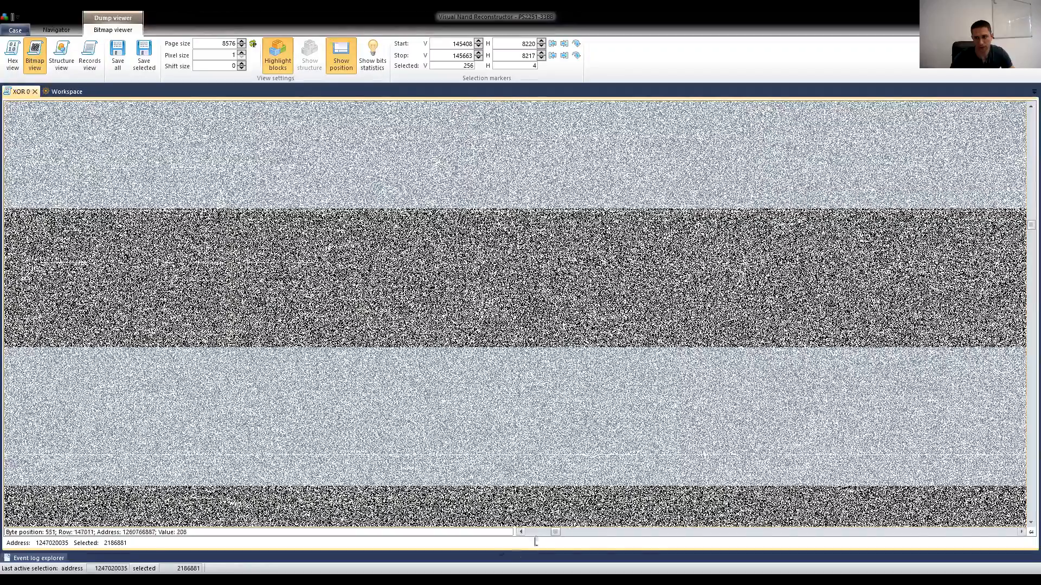
{"action": "left_click", "coordinate": [542, 532]}
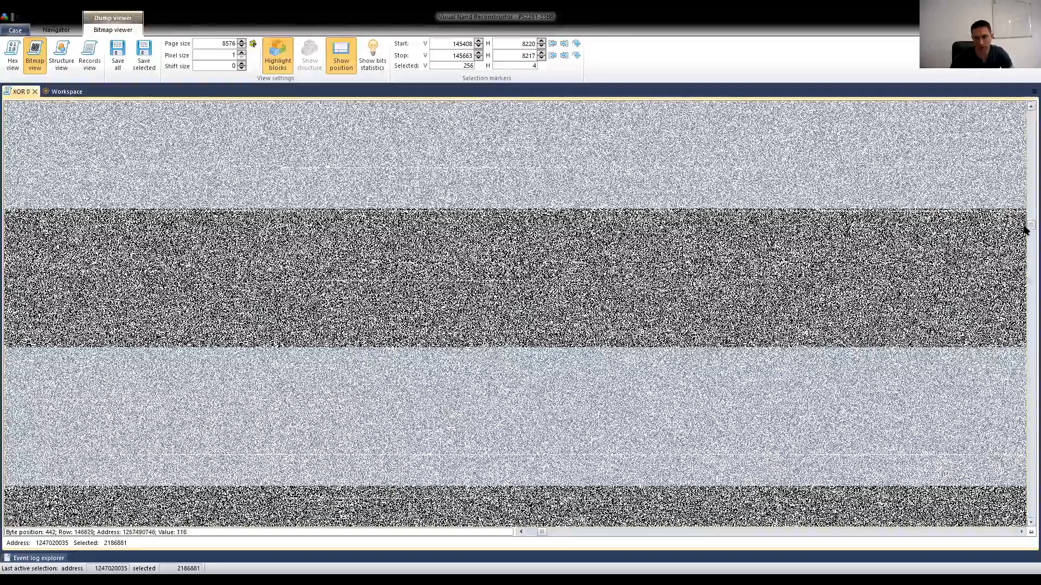
{"action": "scroll", "coordinate": [1025, 227], "scroll_direction": "up", "scroll_amount": 5}
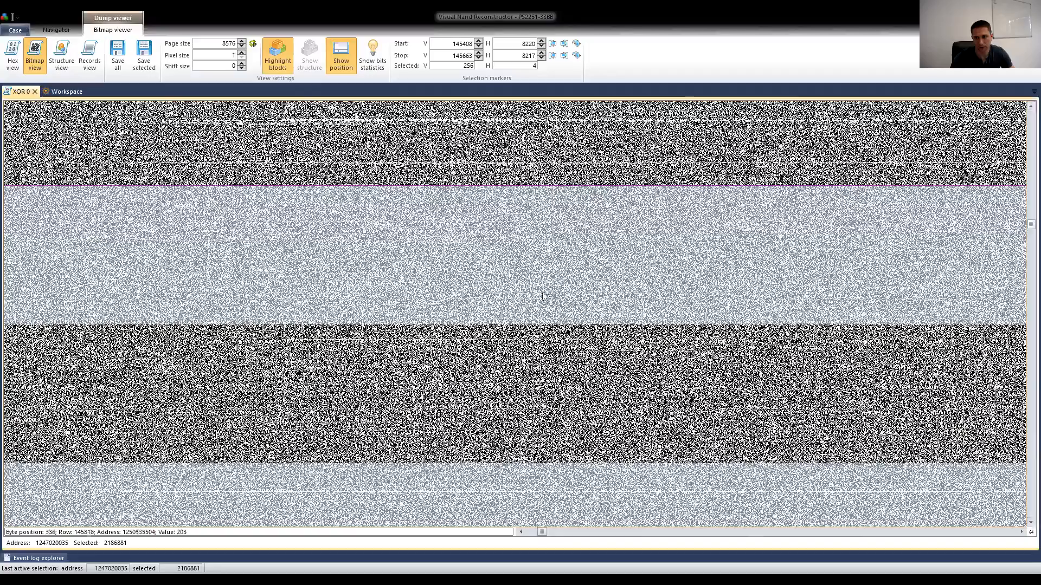
{"action": "scroll", "coordinate": [542, 303], "scroll_direction": "up", "scroll_amount": 1}
{"action": "scroll", "coordinate": [346, 265], "scroll_direction": "down", "scroll_amount": 3}
{"action": "scroll", "coordinate": [361, 388], "scroll_direction": "down", "scroll_amount": 6}
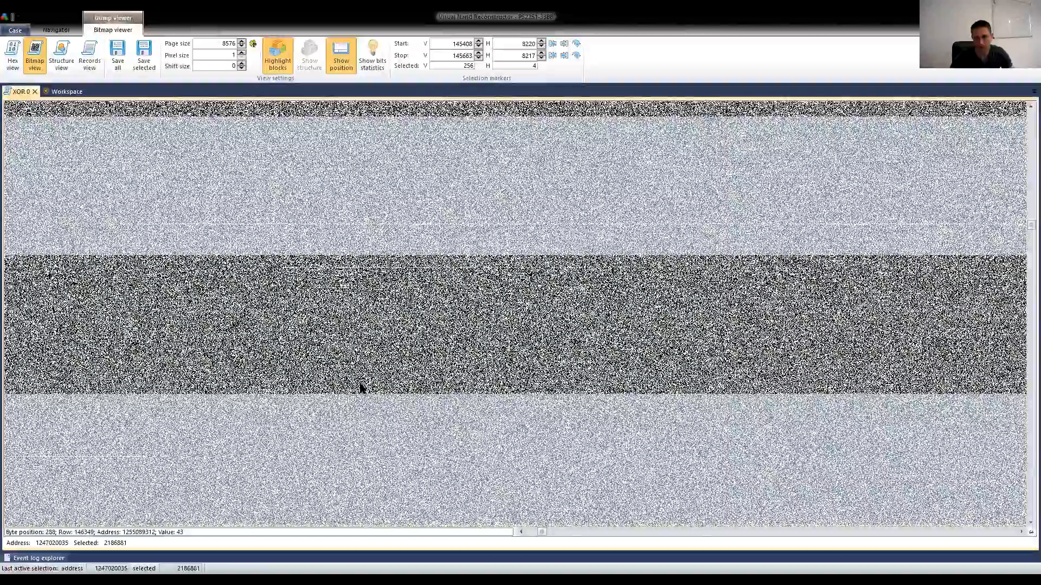
{"action": "scroll", "coordinate": [361, 391], "scroll_direction": "down", "scroll_amount": 3}
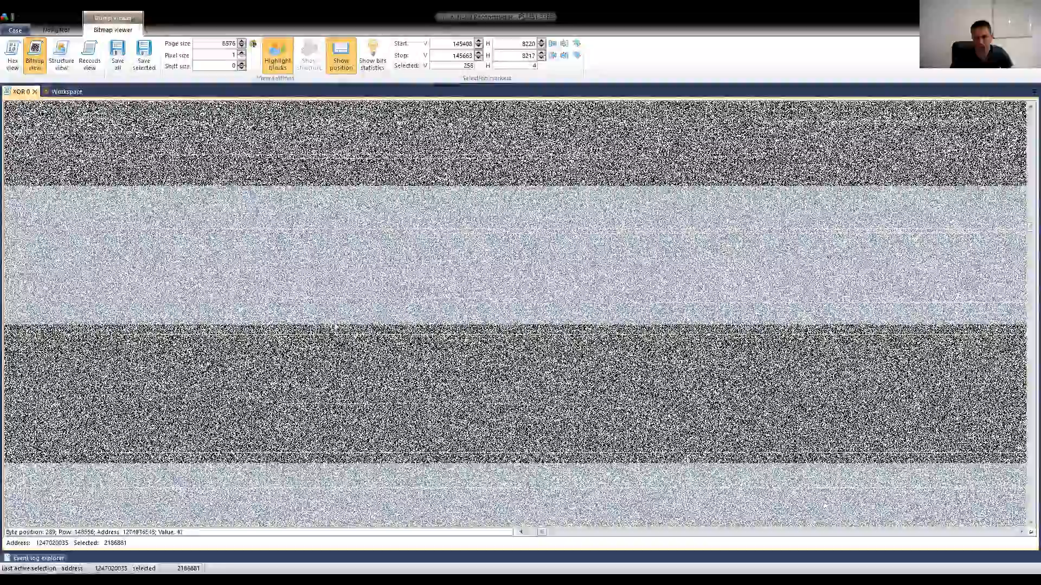
{"action": "scroll", "coordinate": [311, 437], "scroll_direction": "down", "scroll_amount": 5}
{"action": "scroll", "coordinate": [312, 440], "scroll_direction": "down", "scroll_amount": 3}
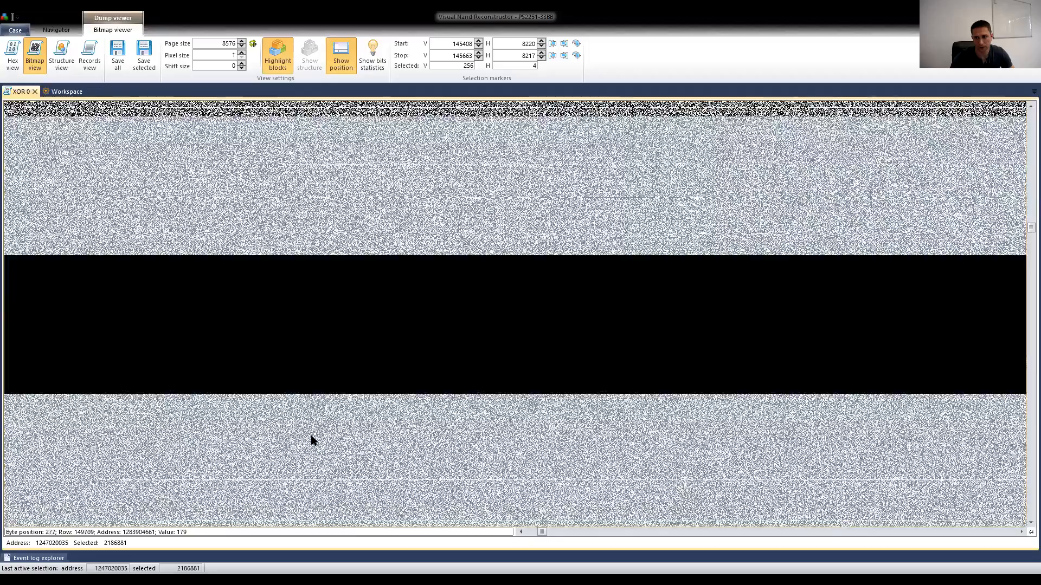
{"action": "scroll", "coordinate": [312, 440], "scroll_direction": "down", "scroll_amount": 3}
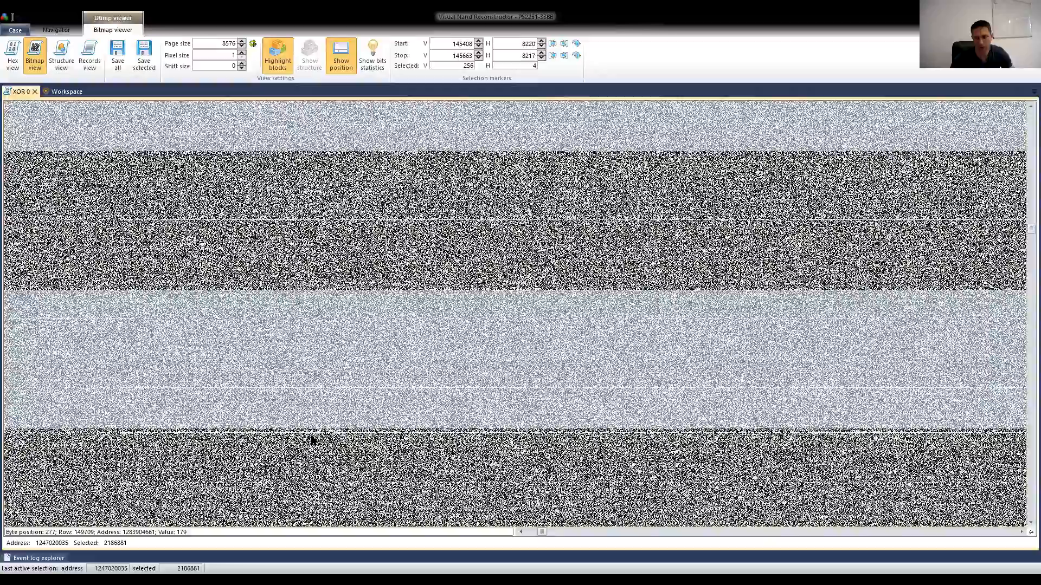
Examine the data area of XOR 0 block by block from about row 149700 to row 157300
{"action": "scroll", "coordinate": [311, 440], "scroll_direction": "down", "scroll_amount": 3}
{"action": "scroll", "coordinate": [312, 440], "scroll_direction": "down", "scroll_amount": 3}
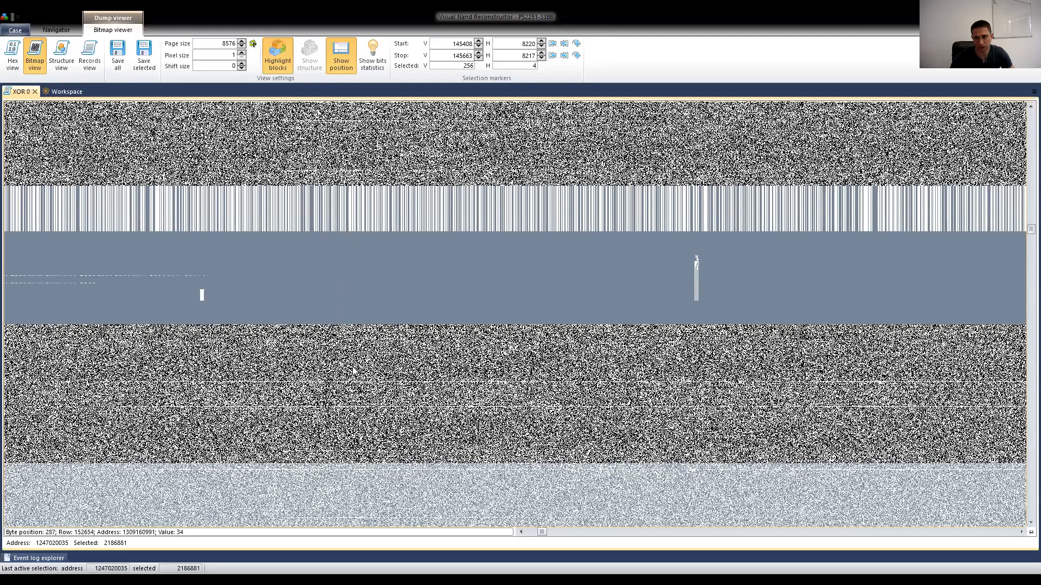
{"action": "scroll", "coordinate": [353, 371], "scroll_direction": "down", "scroll_amount": 8}
{"action": "scroll", "coordinate": [353, 371], "scroll_direction": "down", "scroll_amount": 8}
{"action": "scroll", "coordinate": [353, 371], "scroll_direction": "down", "scroll_amount": 8}
{"action": "scroll", "coordinate": [994, 223], "scroll_direction": "down", "scroll_amount": 4}
{"action": "scroll", "coordinate": [1025, 235], "scroll_direction": "down", "scroll_amount": 8}
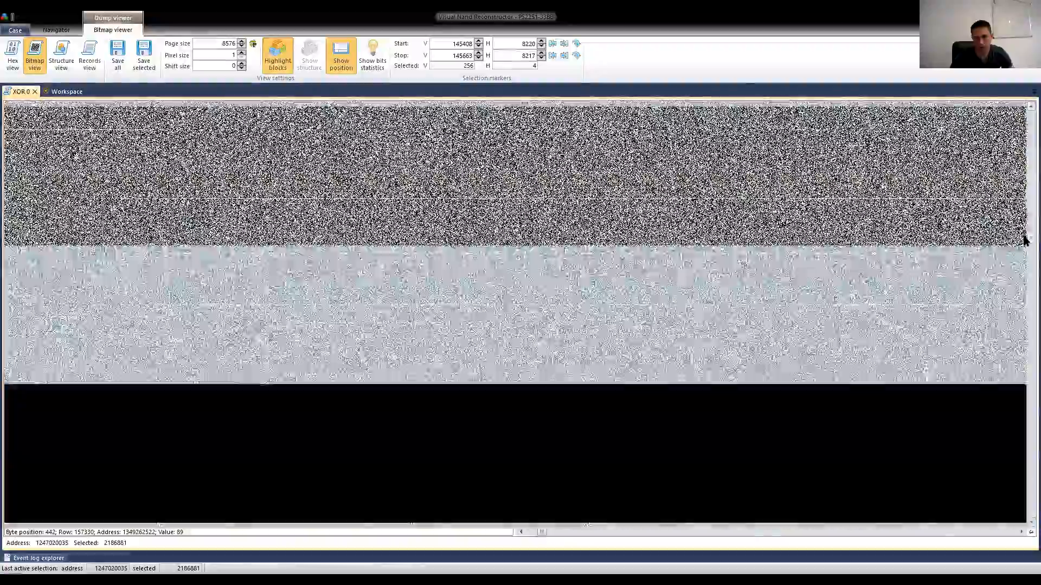
Survey the highlighted blocks from about row 157300 to row 221600, comparing their data patterns
{"action": "scroll", "coordinate": [1025, 239], "scroll_direction": "down", "scroll_amount": 5}
{"action": "scroll", "coordinate": [1025, 245], "scroll_direction": "down", "scroll_amount": 6}
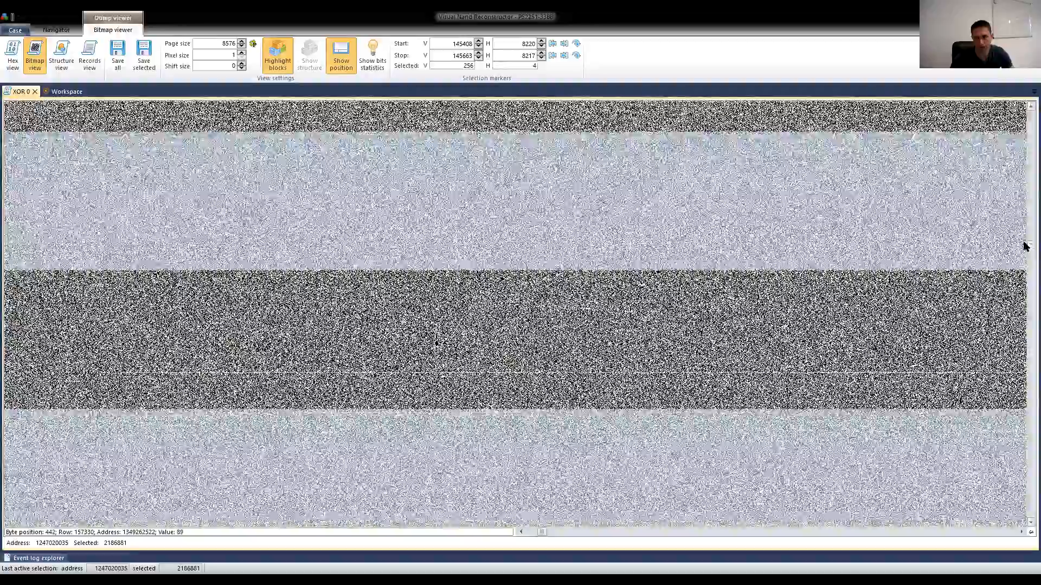
{"action": "scroll", "coordinate": [1025, 245], "scroll_direction": "down", "scroll_amount": 2}
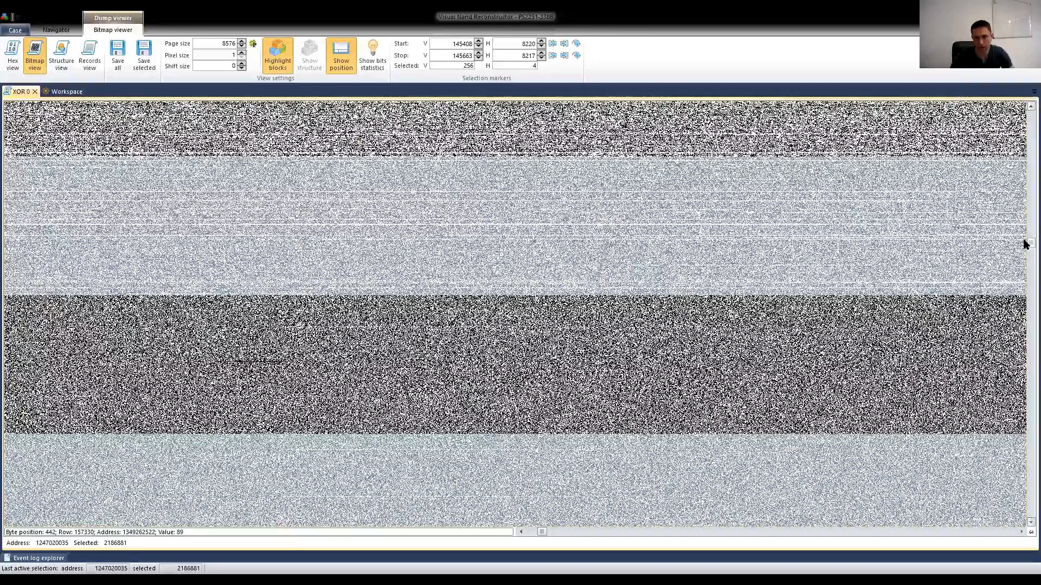
{"action": "scroll", "coordinate": [1025, 245], "scroll_direction": "down", "scroll_amount": 3}
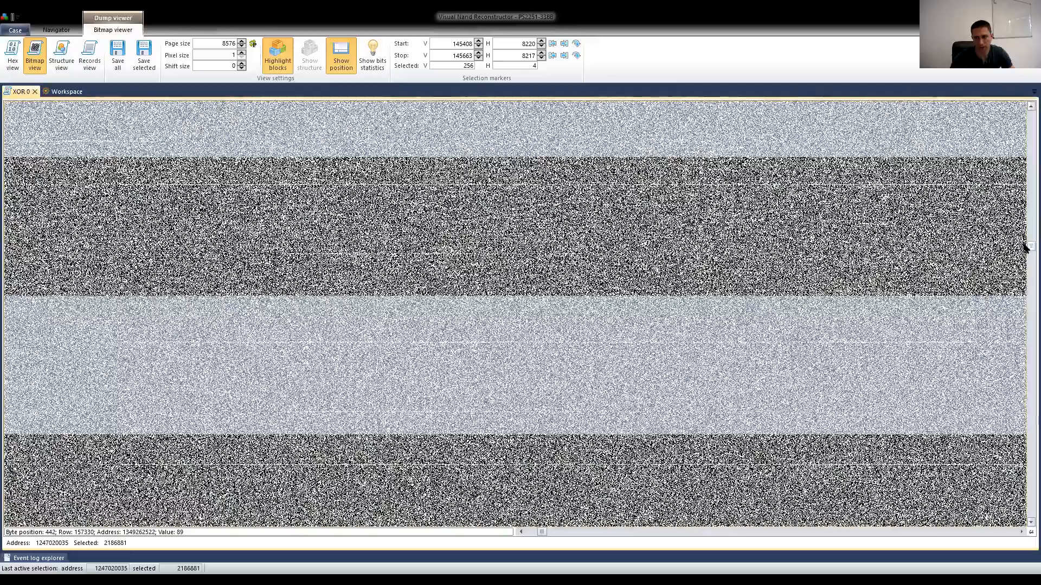
{"action": "scroll", "coordinate": [1024, 245], "scroll_direction": "down", "scroll_amount": 6}
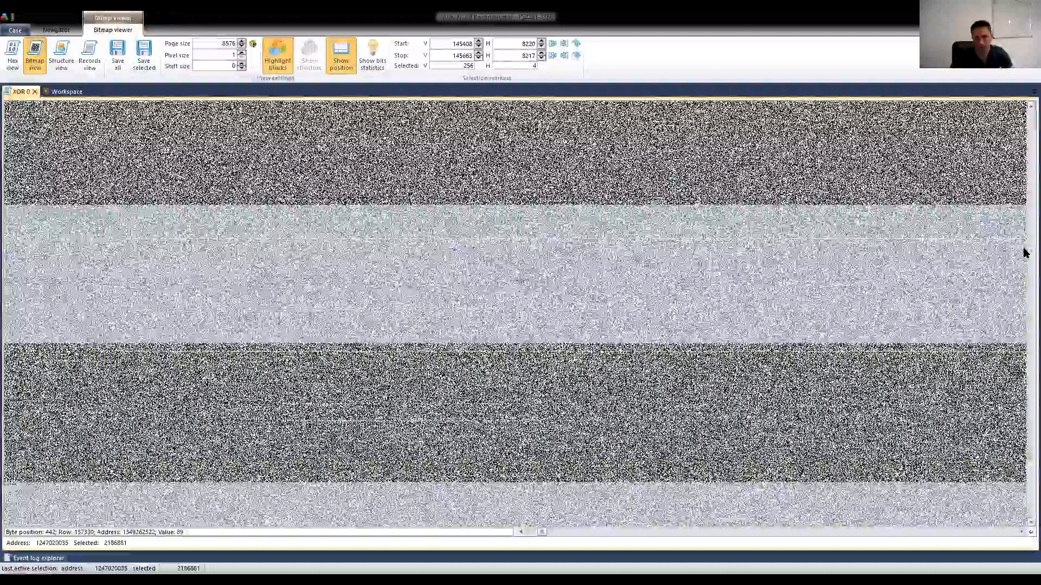
{"action": "scroll", "coordinate": [1024, 253], "scroll_direction": "down", "scroll_amount": 8}
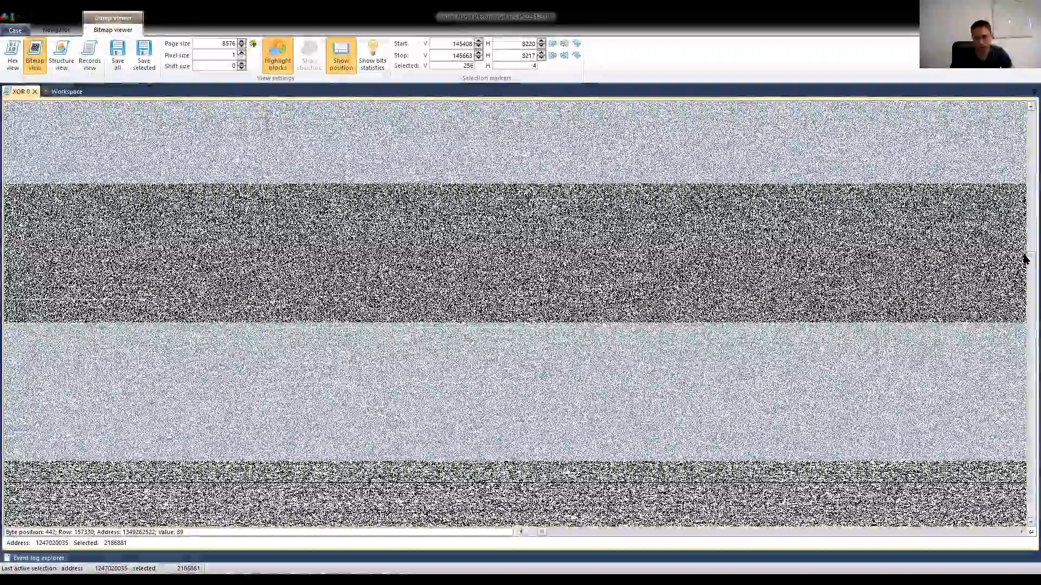
{"action": "scroll", "coordinate": [1025, 259], "scroll_direction": "down", "scroll_amount": 8}
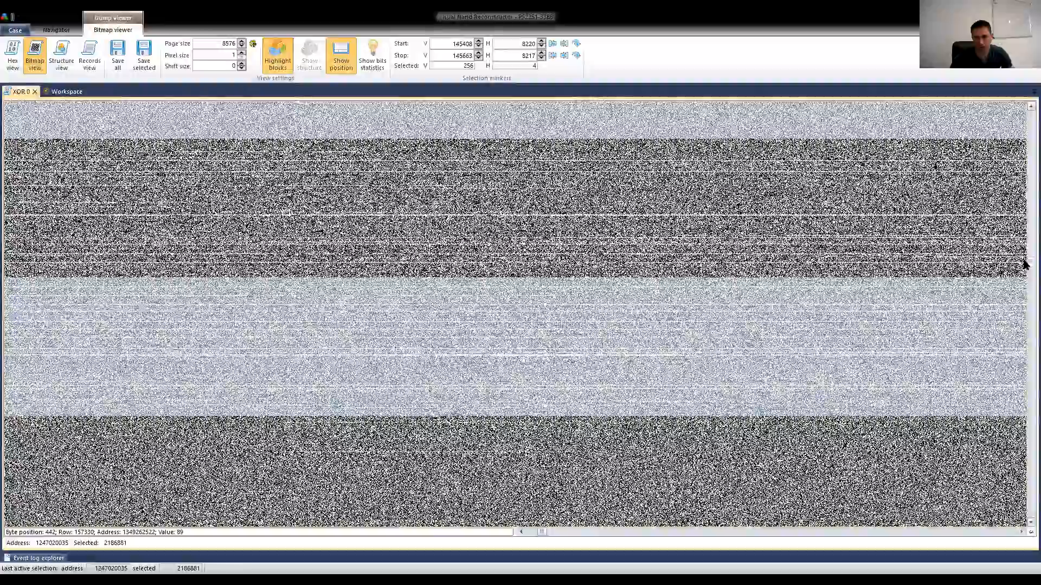
{"action": "scroll", "coordinate": [1024, 265], "scroll_direction": "down", "scroll_amount": 2}
{"action": "scroll", "coordinate": [1025, 265], "scroll_direction": "down", "scroll_amount": 8}
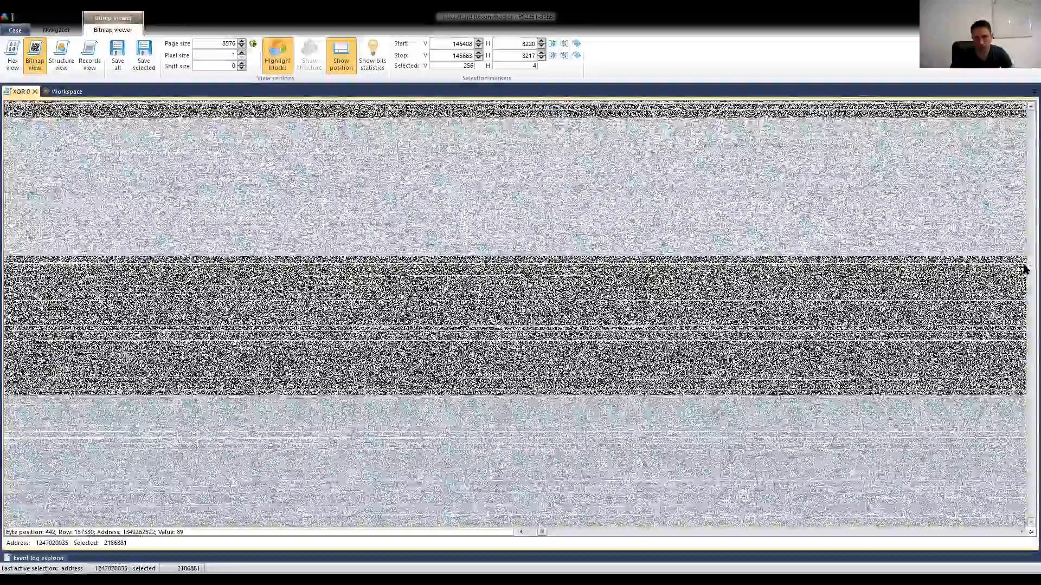
{"action": "scroll", "coordinate": [1025, 277], "scroll_direction": "down", "scroll_amount": 6}
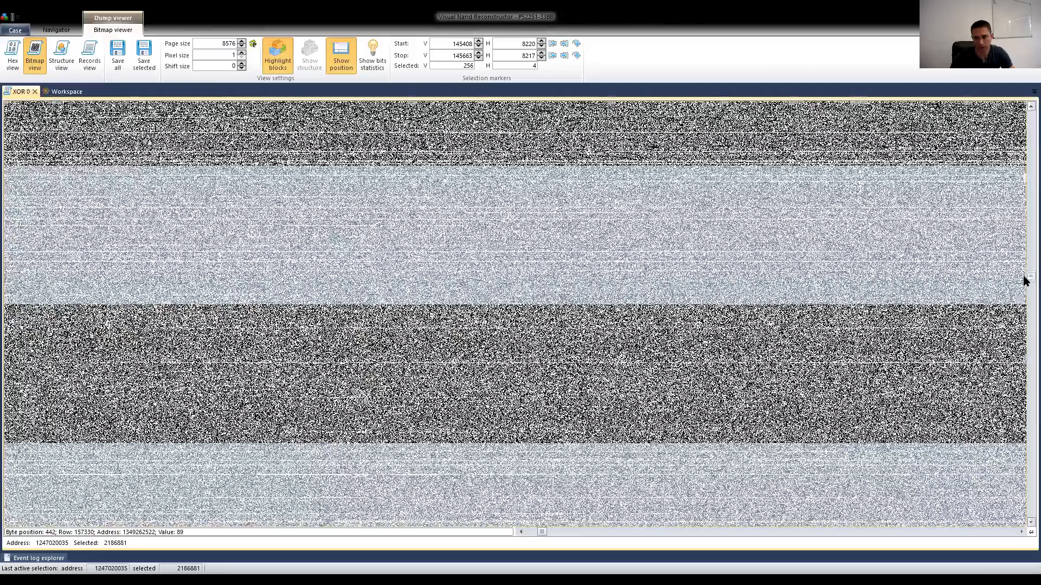
{"action": "scroll", "coordinate": [645, 329], "scroll_direction": "down", "scroll_amount": 8}
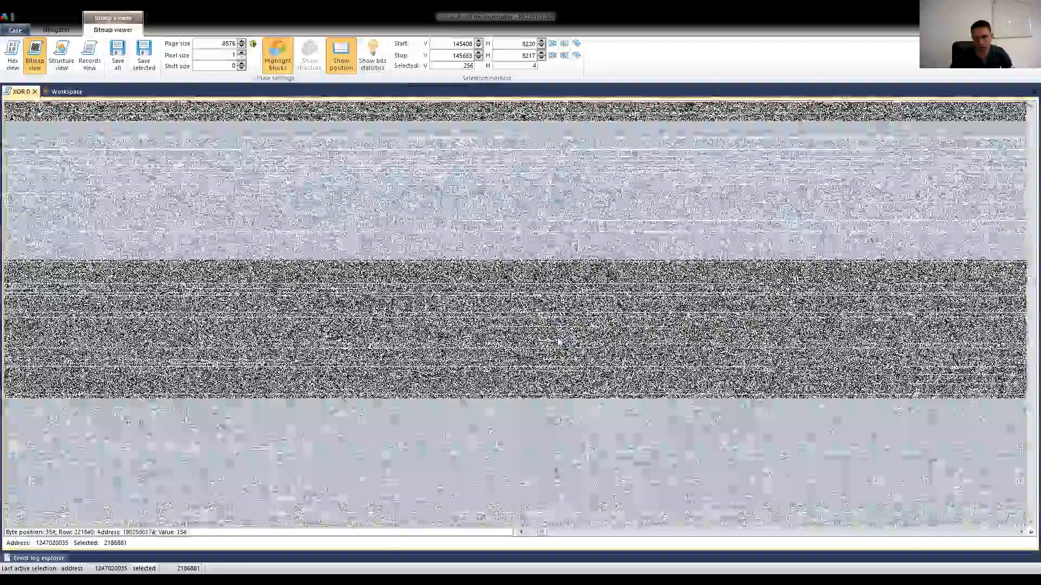
Survey the highlighted blocks from about row 221600 to row 305700, checking how the data pattern continues
{"action": "scroll", "coordinate": [557, 342], "scroll_direction": "down", "scroll_amount": 6}
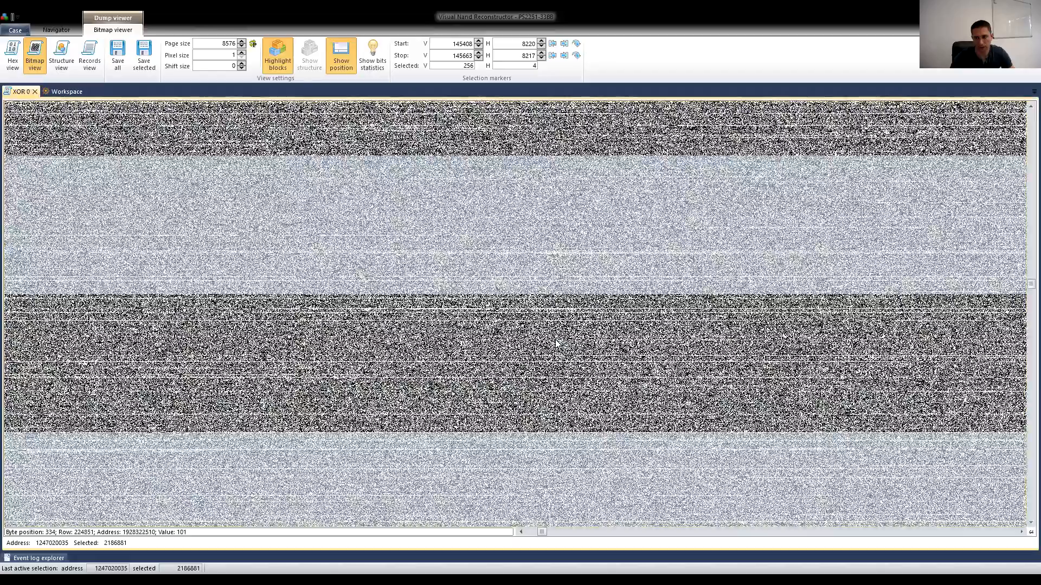
{"action": "scroll", "coordinate": [555, 342], "scroll_direction": "down", "scroll_amount": 6}
{"action": "scroll", "coordinate": [555, 340], "scroll_direction": "down", "scroll_amount": 5}
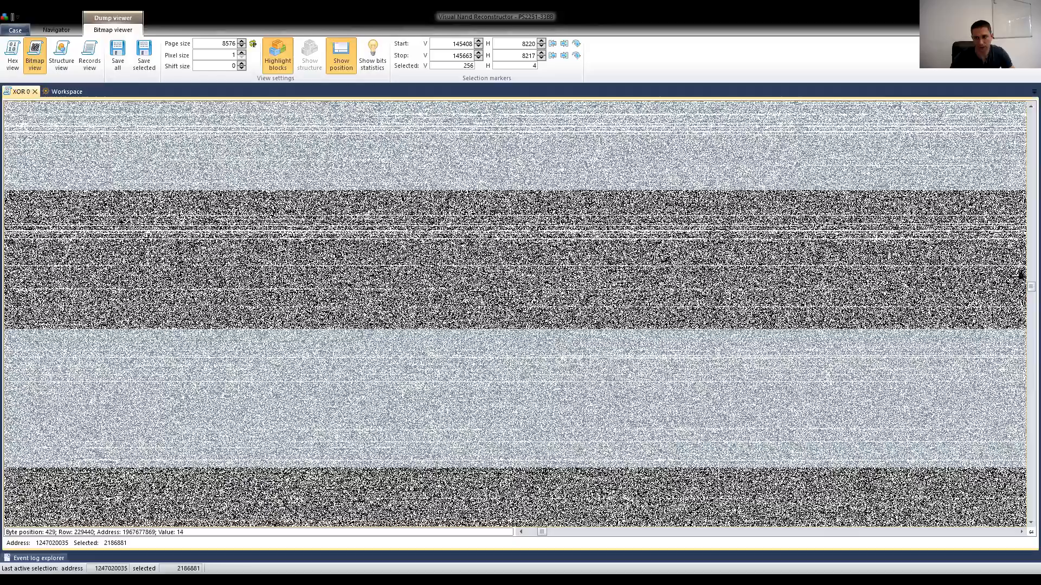
{"action": "scroll", "coordinate": [1024, 289], "scroll_direction": "down", "scroll_amount": 3}
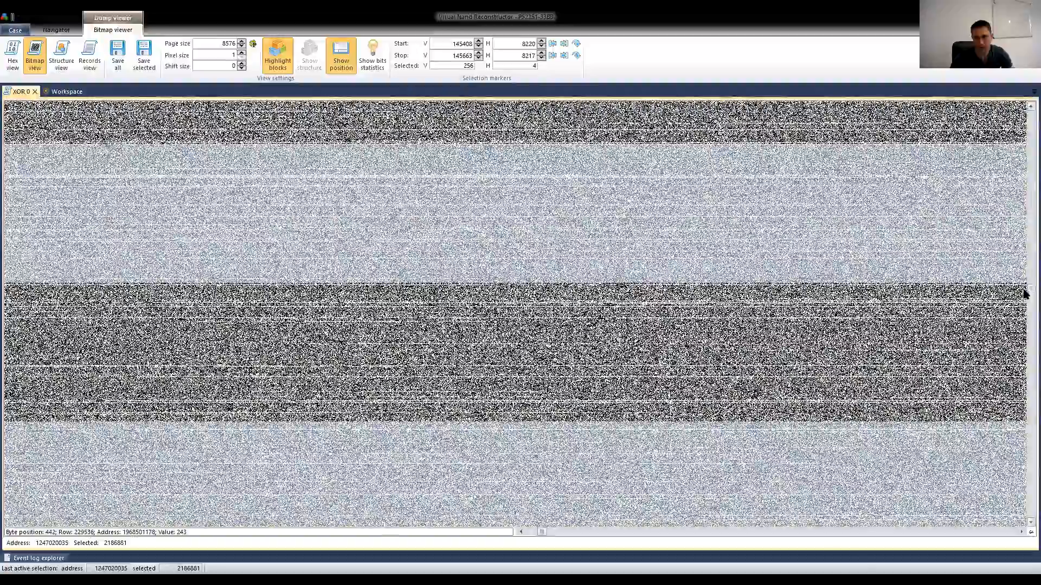
{"action": "scroll", "coordinate": [1024, 293], "scroll_direction": "down", "scroll_amount": 4}
{"action": "scroll", "coordinate": [1025, 301], "scroll_direction": "down", "scroll_amount": 4}
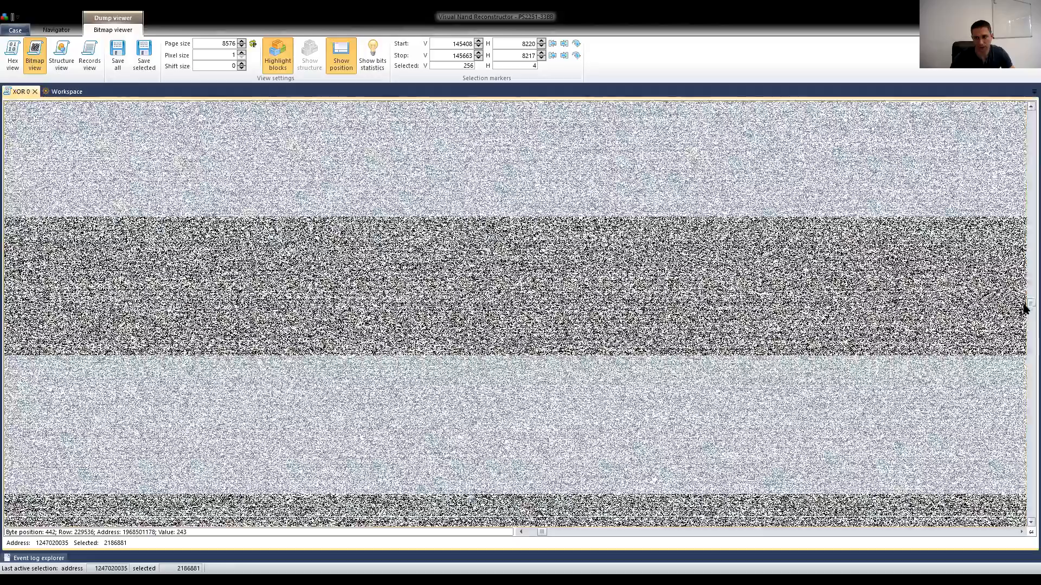
{"action": "scroll", "coordinate": [1025, 314], "scroll_direction": "down", "scroll_amount": 5}
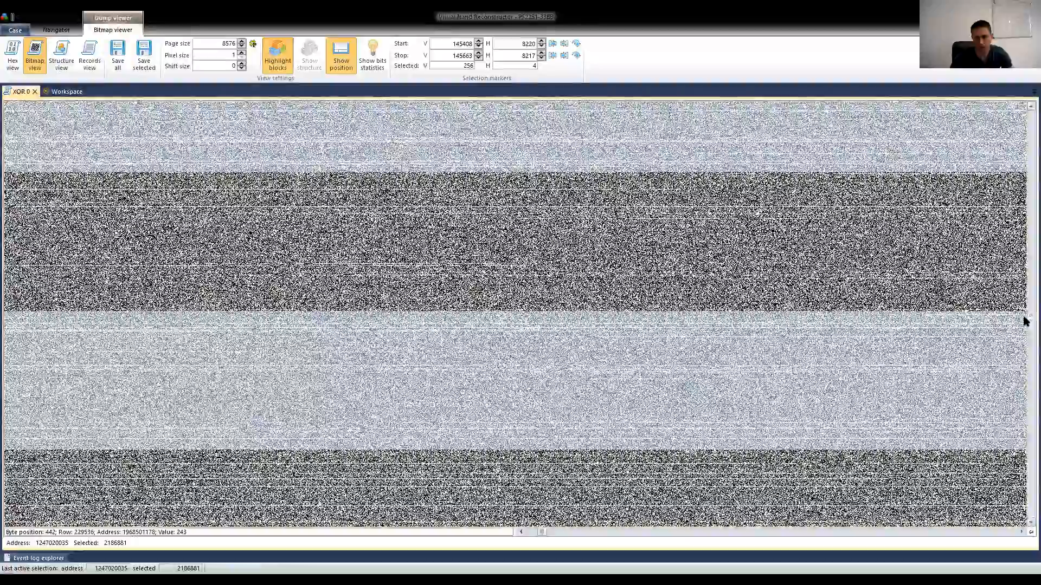
{"action": "scroll", "coordinate": [1025, 323], "scroll_direction": "down", "scroll_amount": 2}
{"action": "scroll", "coordinate": [1025, 328], "scroll_direction": "down", "scroll_amount": 3}
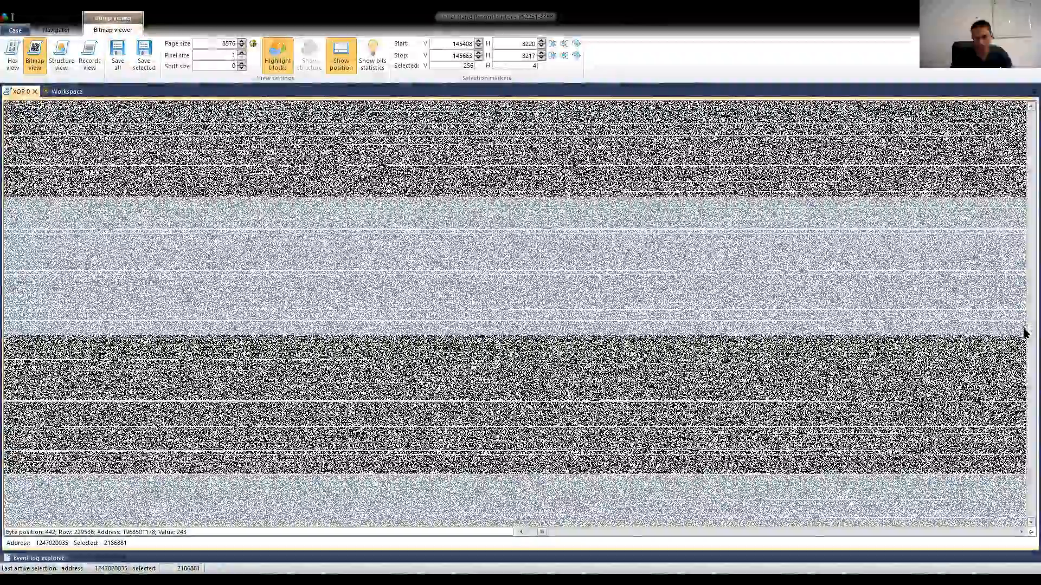
{"action": "scroll", "coordinate": [1025, 339], "scroll_direction": "down", "scroll_amount": 4}
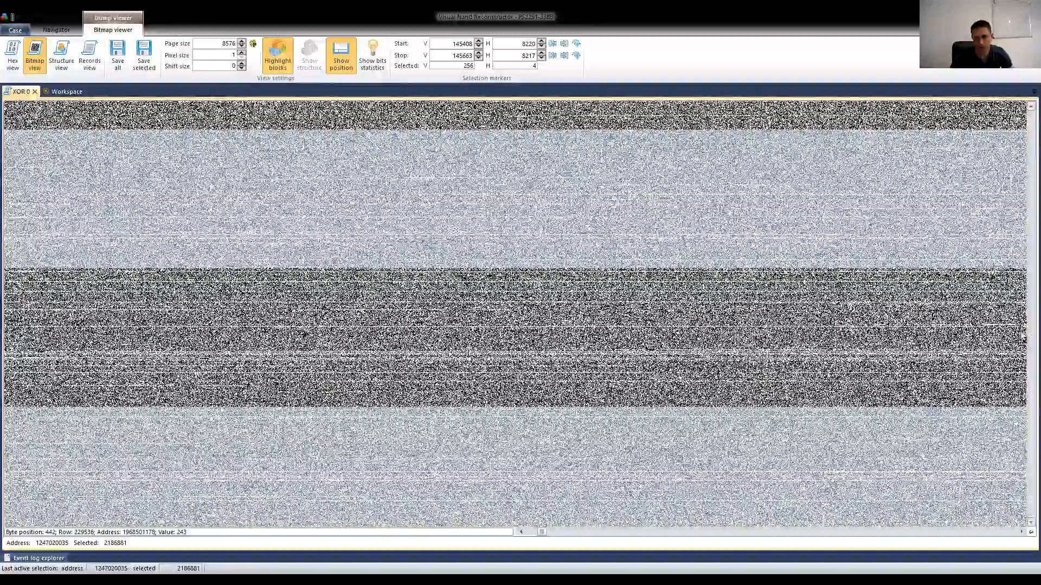
{"action": "scroll", "coordinate": [1024, 345], "scroll_direction": "down", "scroll_amount": 2}
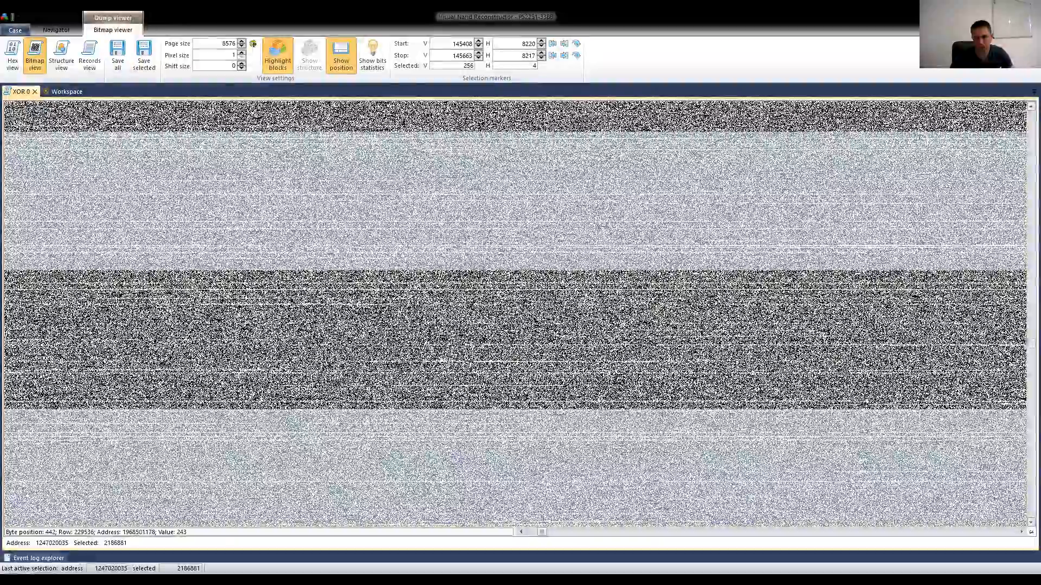
{"action": "scroll", "coordinate": [557, 258], "scroll_direction": "down", "scroll_amount": 4}
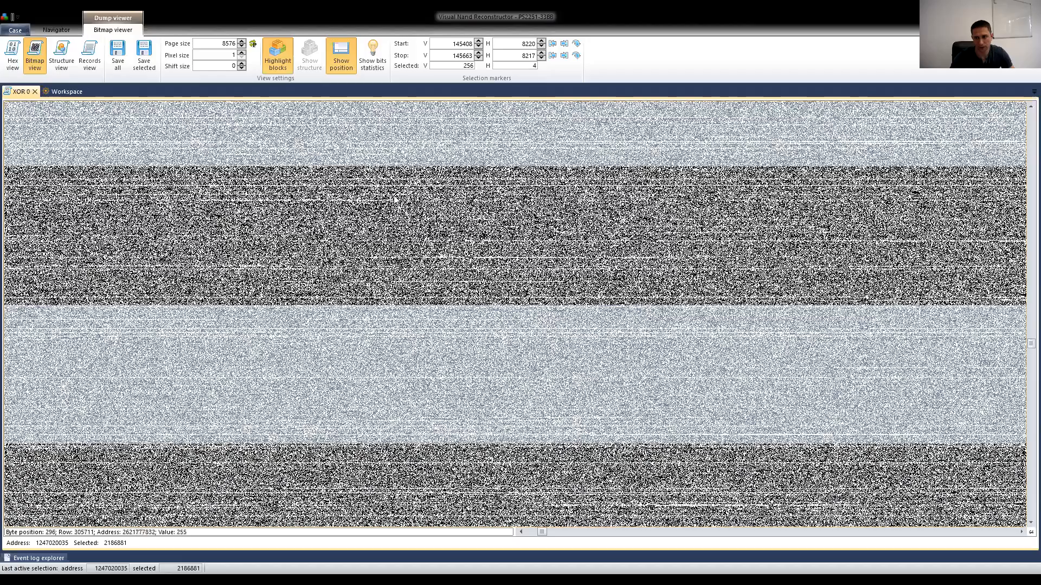
Survey the remaining blocks from about row 305700 toward the end of the dump, looking for differing block patterns
{"action": "scroll", "coordinate": [387, 263], "scroll_direction": "down", "scroll_amount": 8}
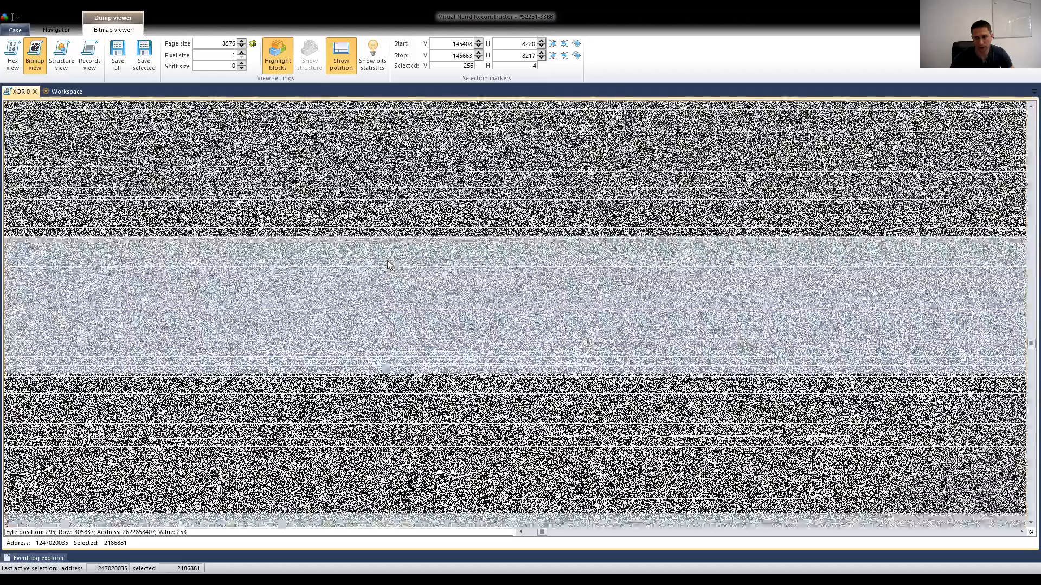
{"action": "scroll", "coordinate": [613, 288], "scroll_direction": "down", "scroll_amount": 5}
{"action": "scroll", "coordinate": [1023, 291], "scroll_direction": "down", "scroll_amount": 3}
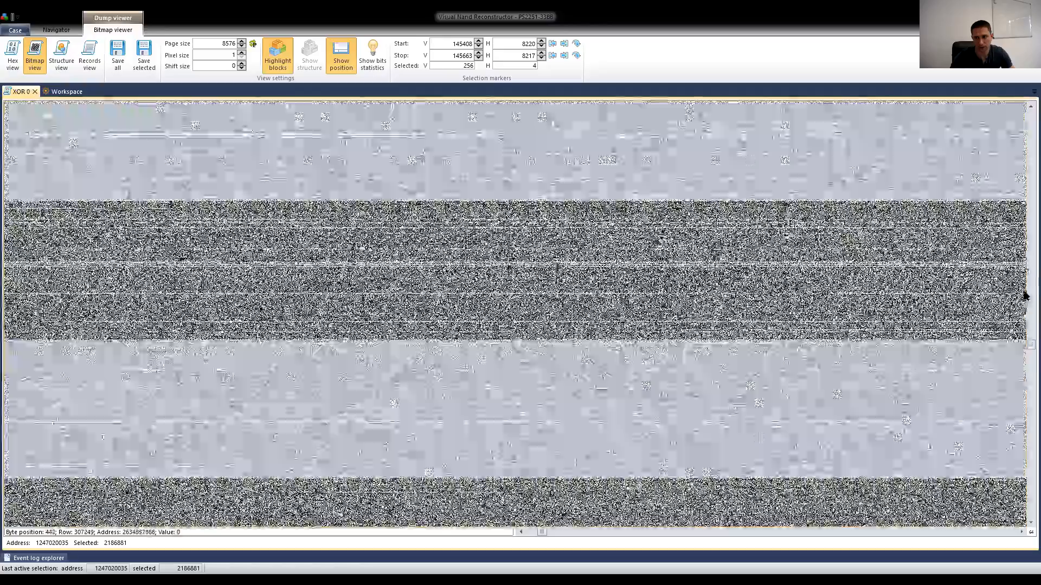
{"action": "scroll", "coordinate": [1025, 349], "scroll_direction": "down", "scroll_amount": 4}
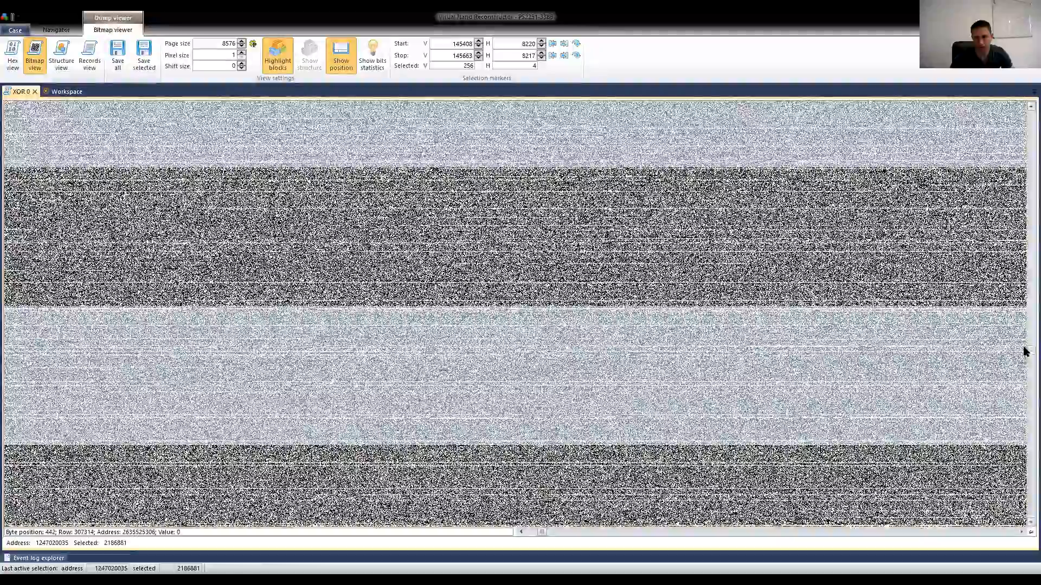
{"action": "scroll", "coordinate": [1024, 358], "scroll_direction": "down", "scroll_amount": 4}
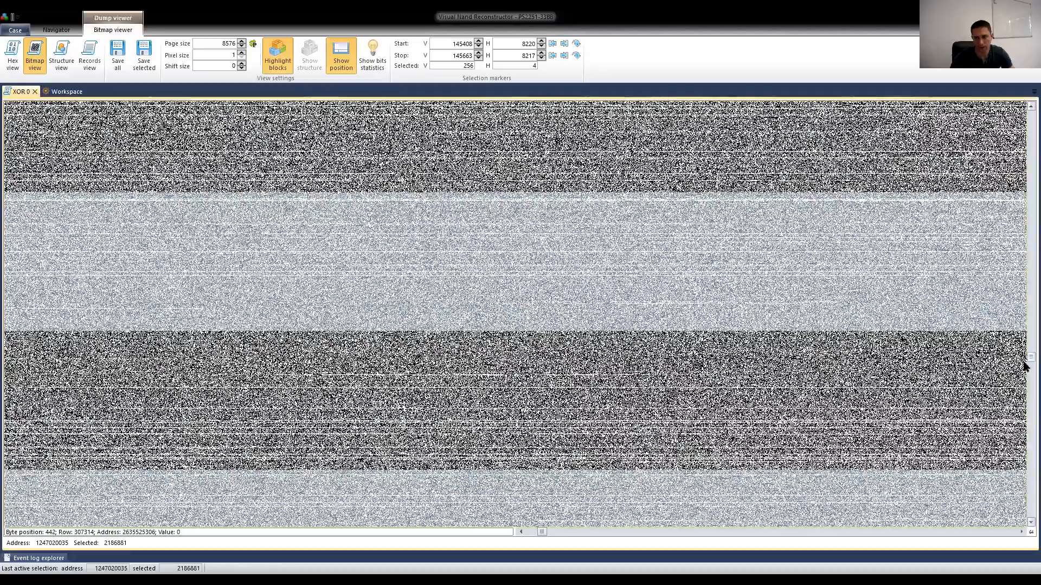
{"action": "scroll", "coordinate": [1024, 371], "scroll_direction": "down", "scroll_amount": 2}
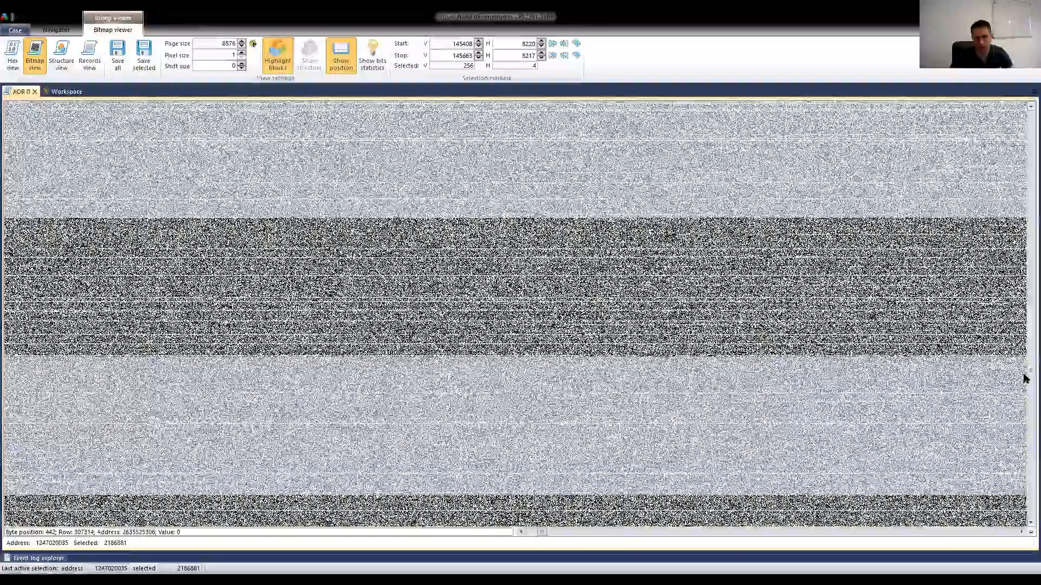
{"action": "scroll", "coordinate": [1024, 379], "scroll_direction": "down", "scroll_amount": 2}
{"action": "scroll", "coordinate": [1025, 386], "scroll_direction": "down", "scroll_amount": 6}
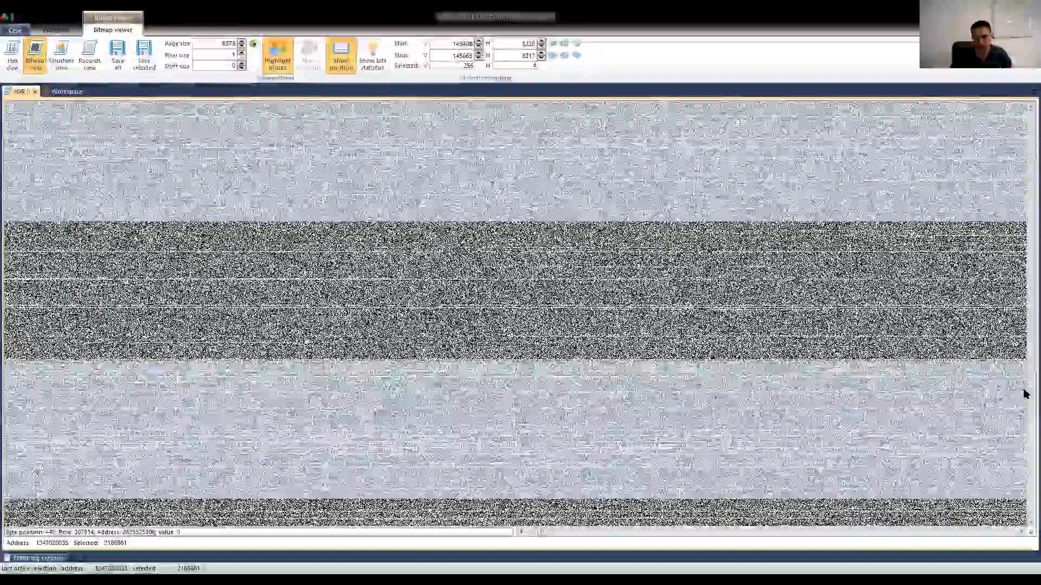
{"action": "scroll", "coordinate": [1024, 403], "scroll_direction": "down", "scroll_amount": 3}
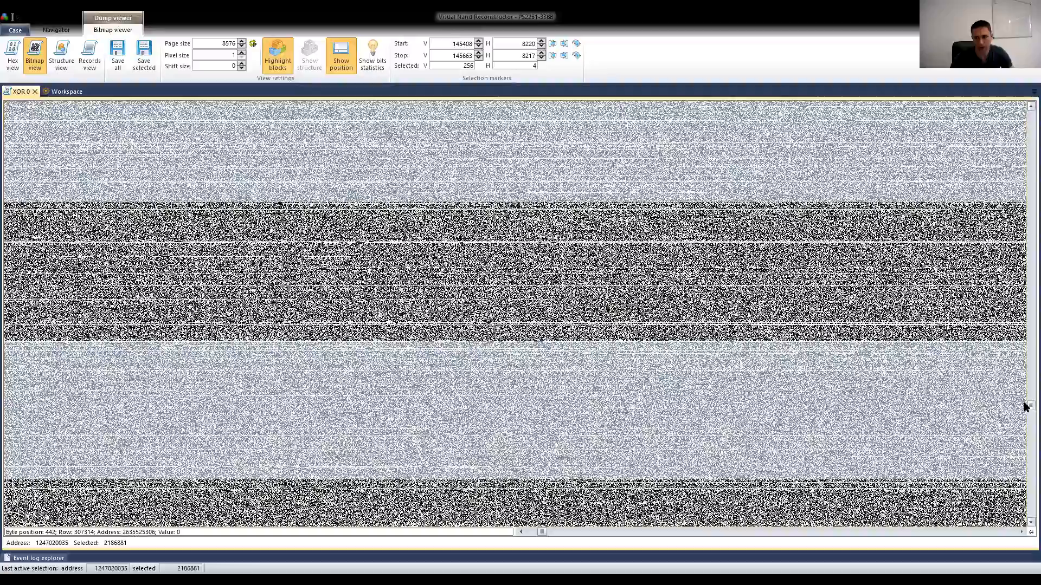
{"action": "scroll", "coordinate": [1025, 404], "scroll_direction": "down", "scroll_amount": 4}
{"action": "scroll", "coordinate": [1024, 404], "scroll_direction": "down", "scroll_amount": 8}
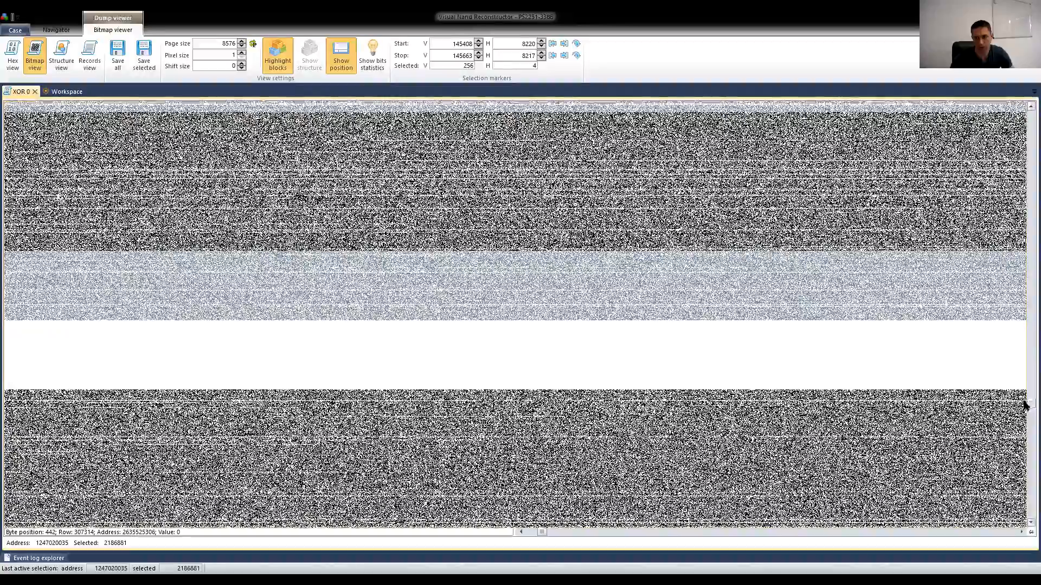
{"action": "scroll", "coordinate": [1024, 410], "scroll_direction": "down", "scroll_amount": 5}
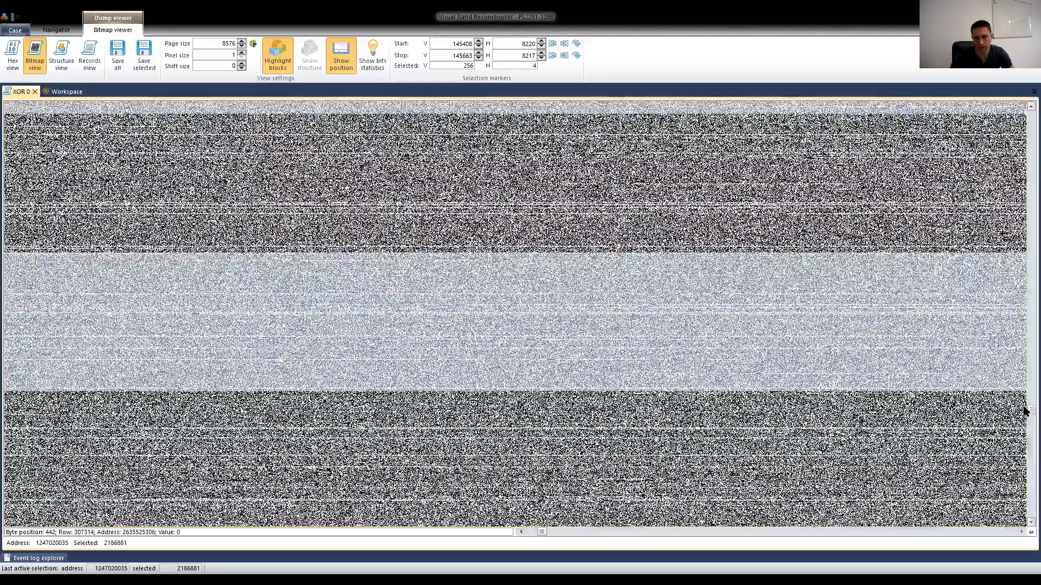
{"action": "scroll", "coordinate": [1025, 425], "scroll_direction": "down", "scroll_amount": 6}
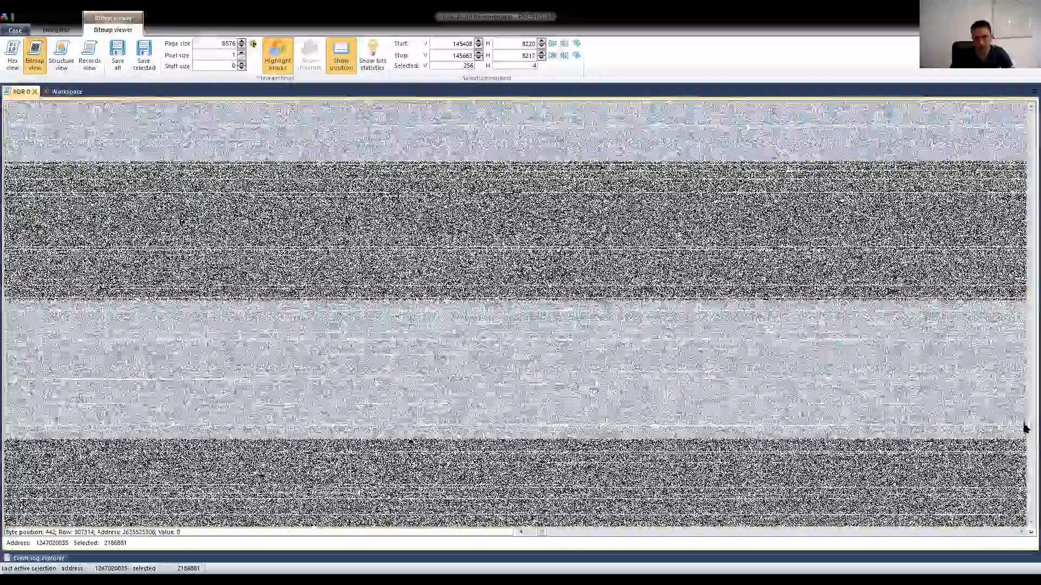
{"action": "scroll", "coordinate": [1024, 445], "scroll_direction": "down", "scroll_amount": 6}
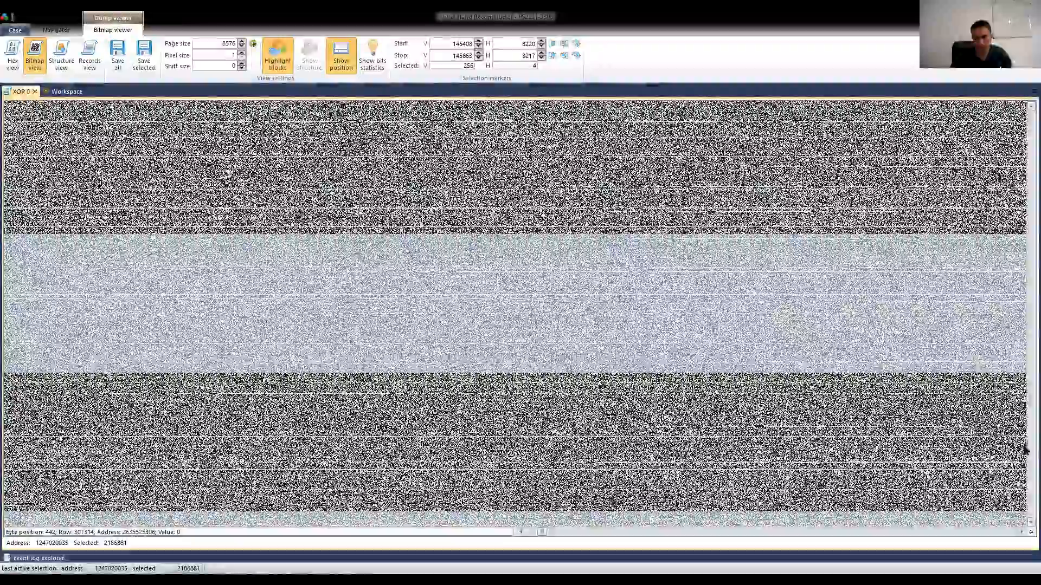
{"action": "scroll", "coordinate": [1024, 467], "scroll_direction": "down", "scroll_amount": 3}
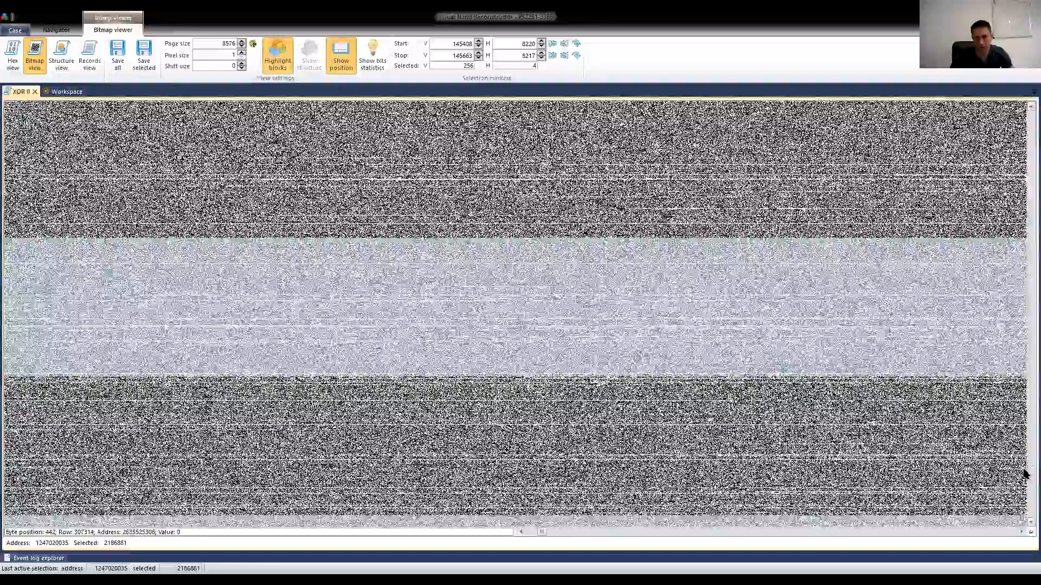
{"action": "scroll", "coordinate": [1023, 501], "scroll_direction": "down", "scroll_amount": 2}
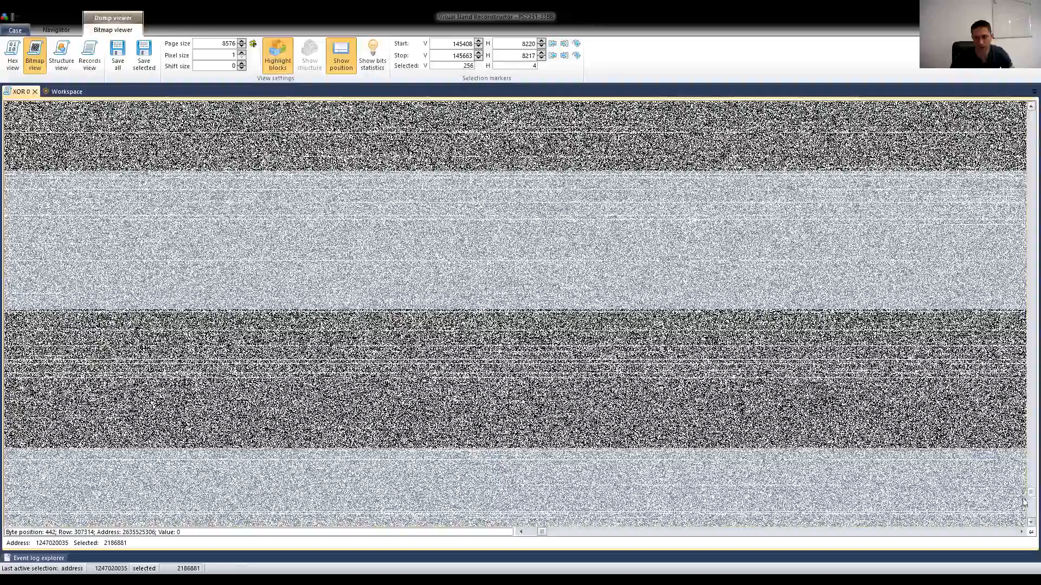
{"action": "scroll", "coordinate": [1024, 501], "scroll_direction": "down", "scroll_amount": 5}
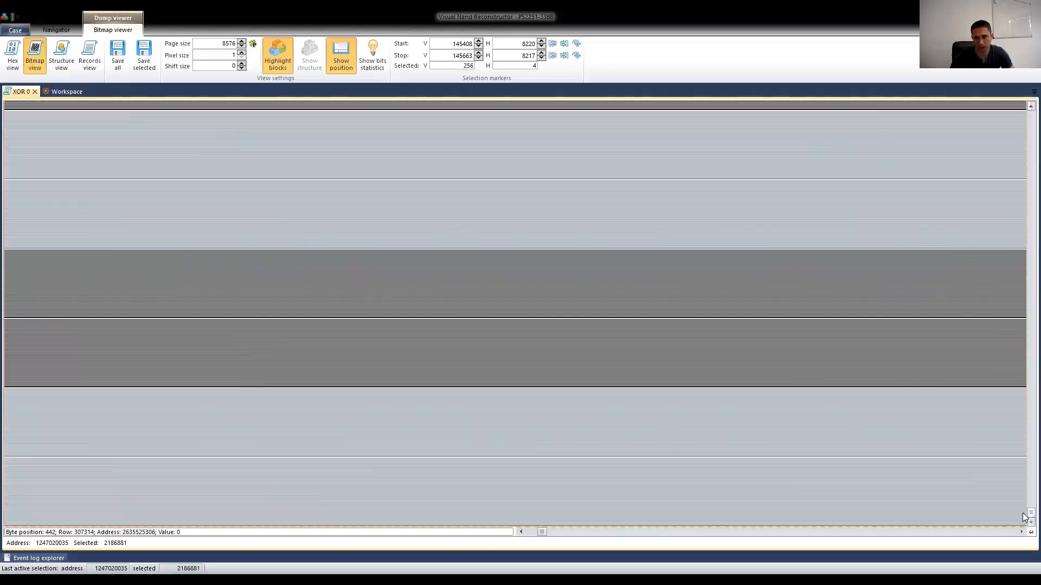
{"action": "scroll", "coordinate": [1024, 486], "scroll_direction": "down", "scroll_amount": 3}
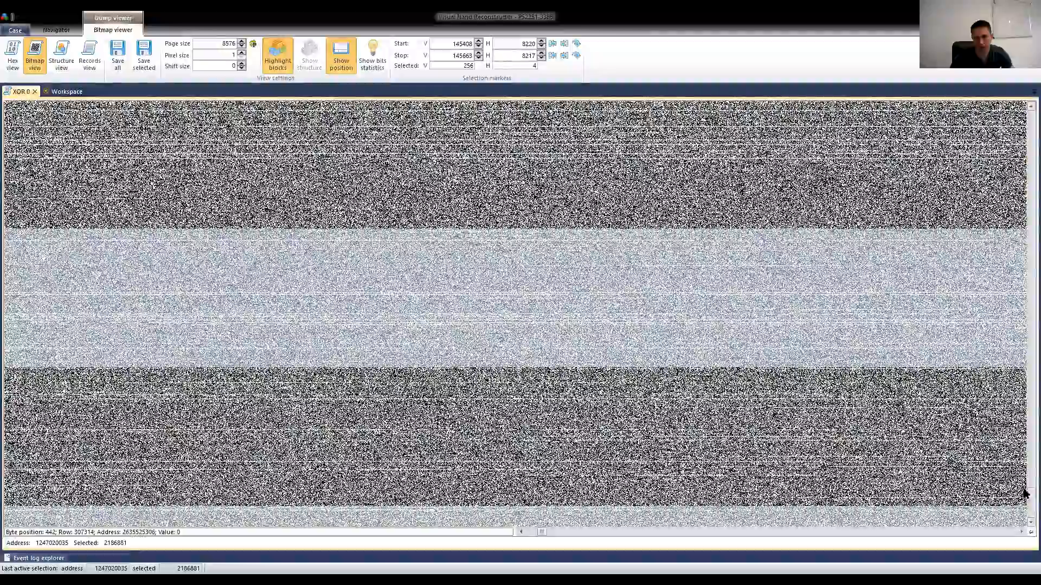
Survey the highlighted blocks of XOR 0 back from about row 307300 to row 86700, comparing their data patterns
{"action": "scroll", "coordinate": [1024, 492], "scroll_direction": "down", "scroll_amount": 8}
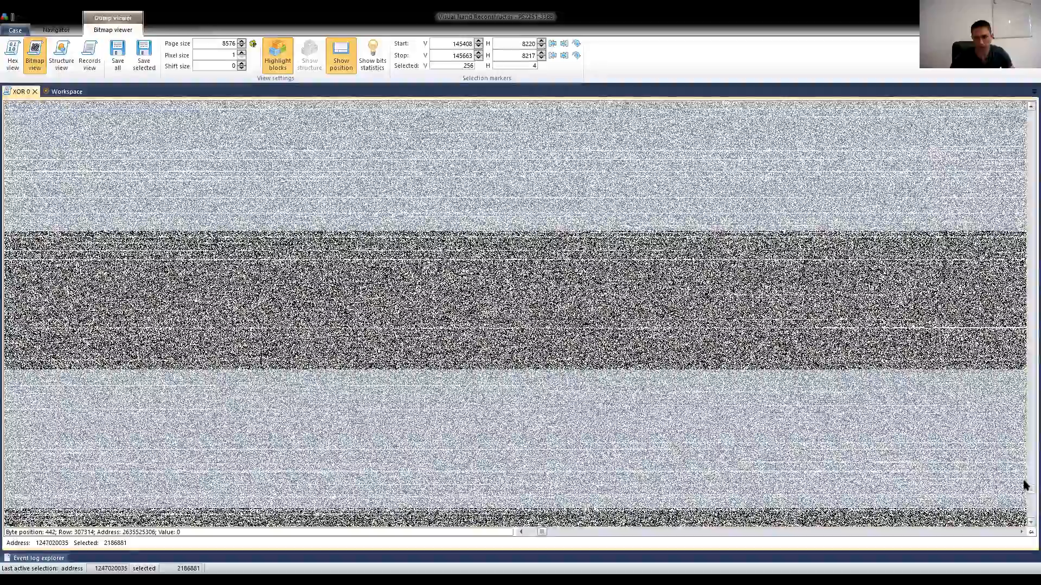
{"action": "scroll", "coordinate": [1024, 477], "scroll_direction": "down", "scroll_amount": 3}
{"action": "scroll", "coordinate": [1024, 430], "scroll_direction": "down", "scroll_amount": 8}
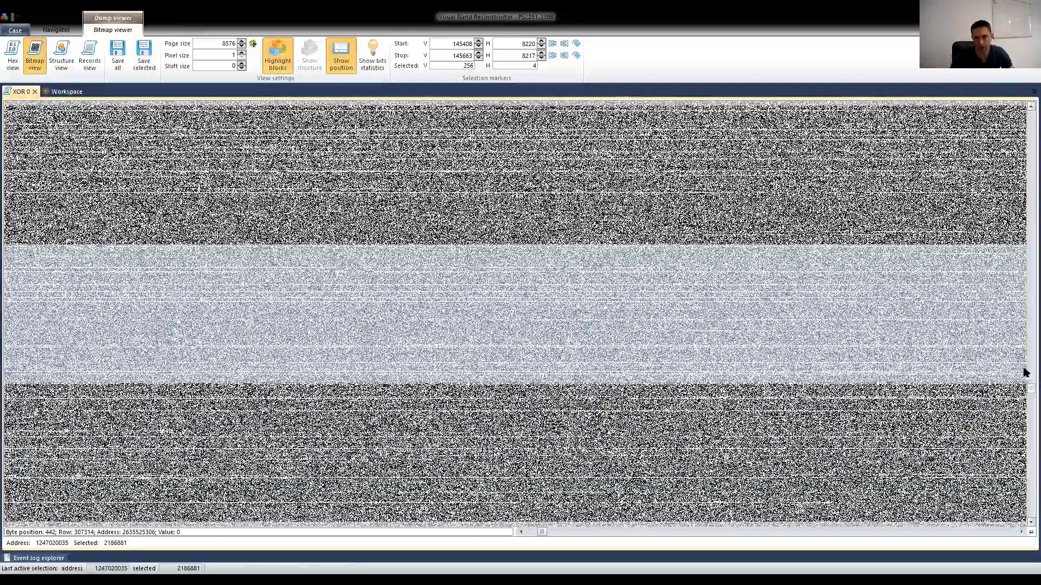
{"action": "scroll", "coordinate": [1024, 362], "scroll_direction": "down", "scroll_amount": 4}
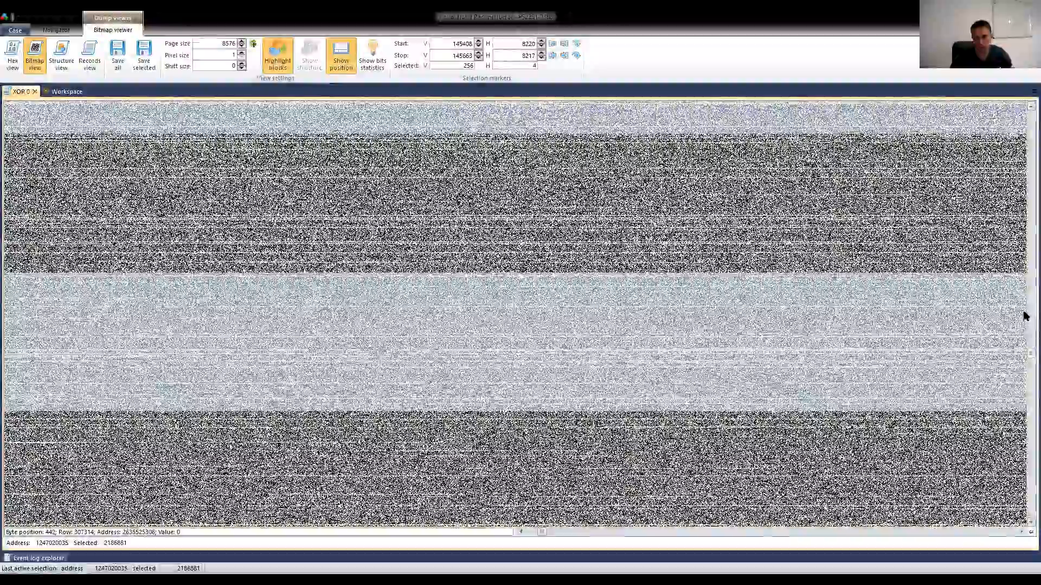
{"action": "scroll", "coordinate": [1024, 317], "scroll_direction": "down", "scroll_amount": 6}
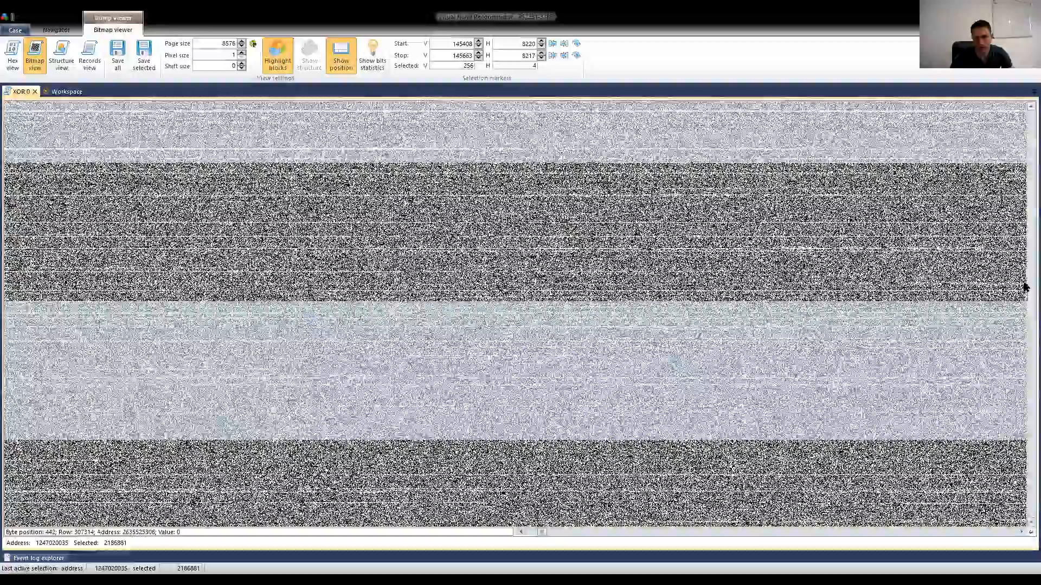
{"action": "scroll", "coordinate": [1024, 288], "scroll_direction": "down", "scroll_amount": 8}
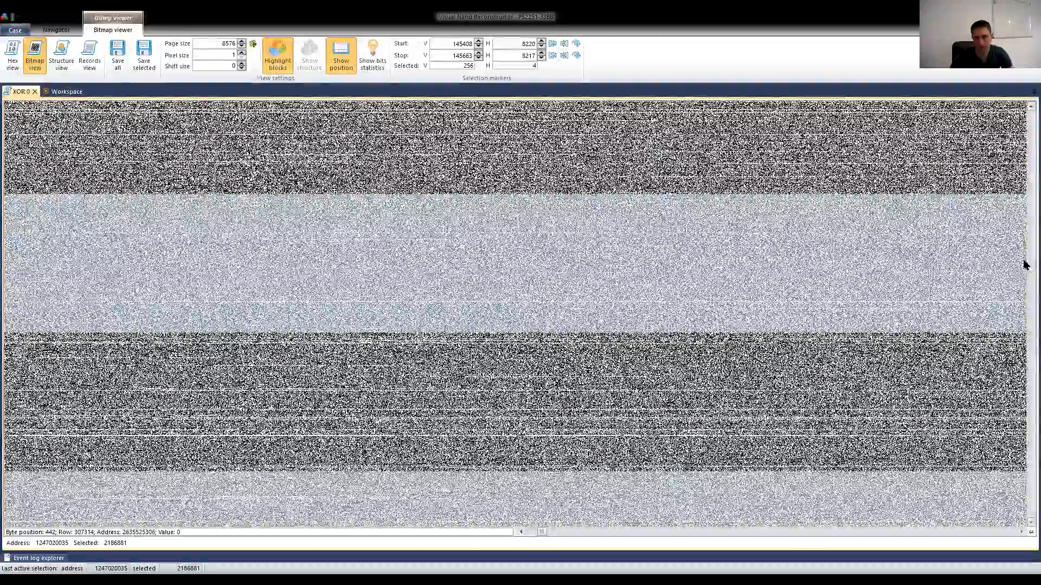
{"action": "scroll", "coordinate": [1025, 263], "scroll_direction": "down", "scroll_amount": 3}
{"action": "scroll", "coordinate": [1024, 256], "scroll_direction": "down", "scroll_amount": 6}
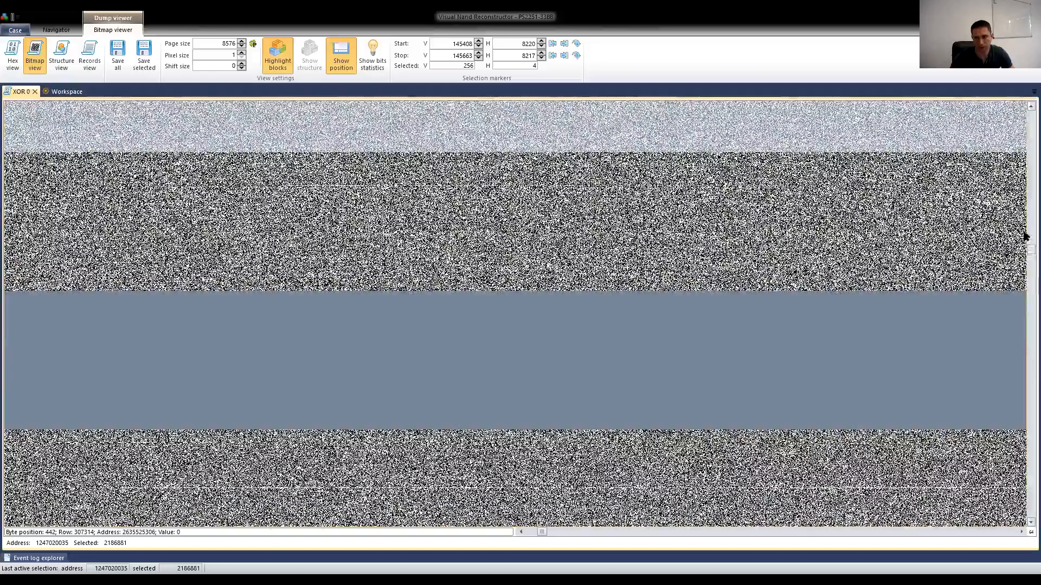
{"action": "scroll", "coordinate": [1024, 235], "scroll_direction": "down", "scroll_amount": 8}
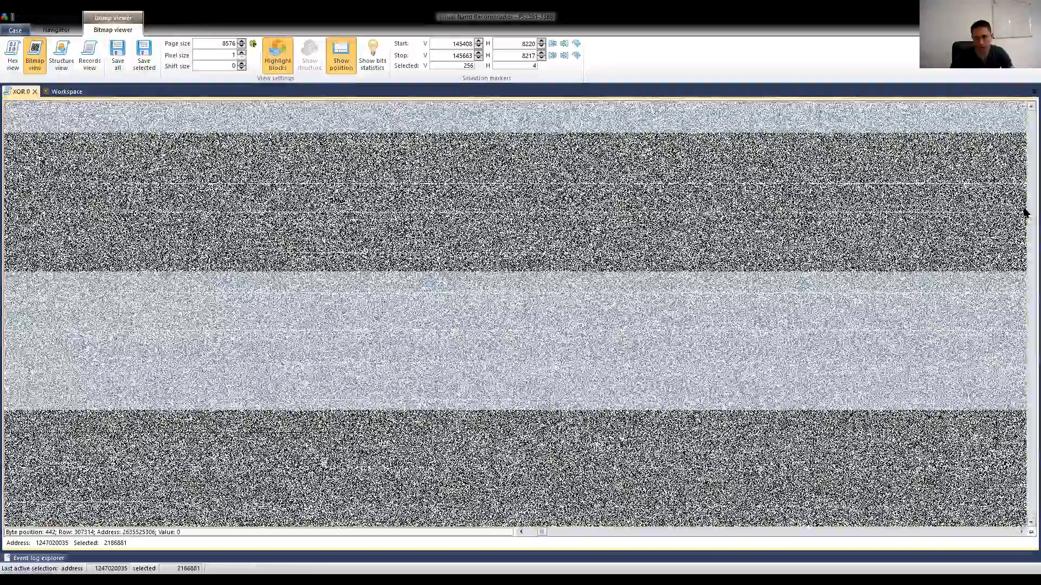
{"action": "scroll", "coordinate": [1024, 191], "scroll_direction": "down", "scroll_amount": 8}
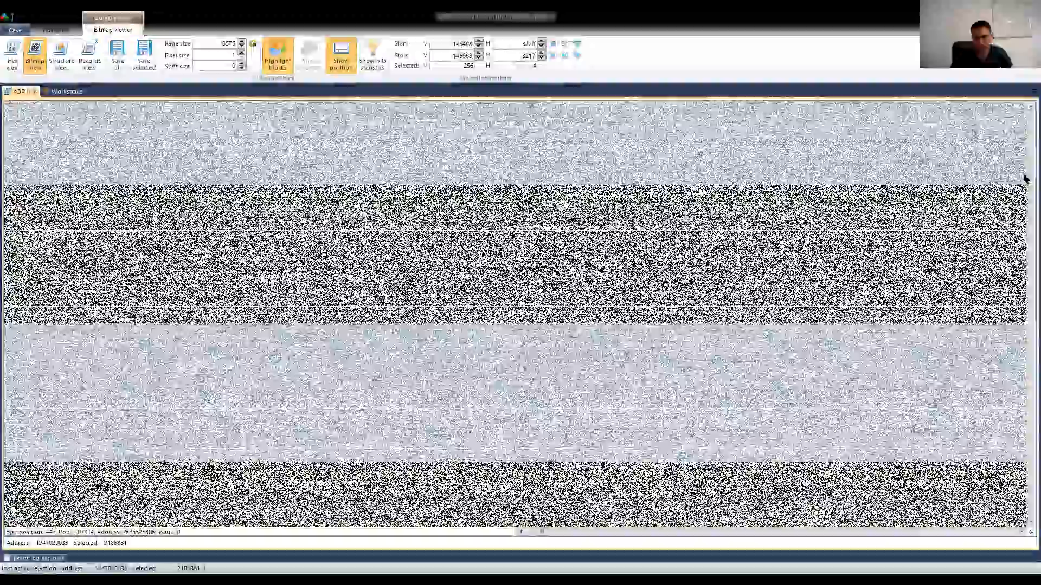
{"action": "scroll", "coordinate": [1024, 177], "scroll_direction": "down", "scroll_amount": 8}
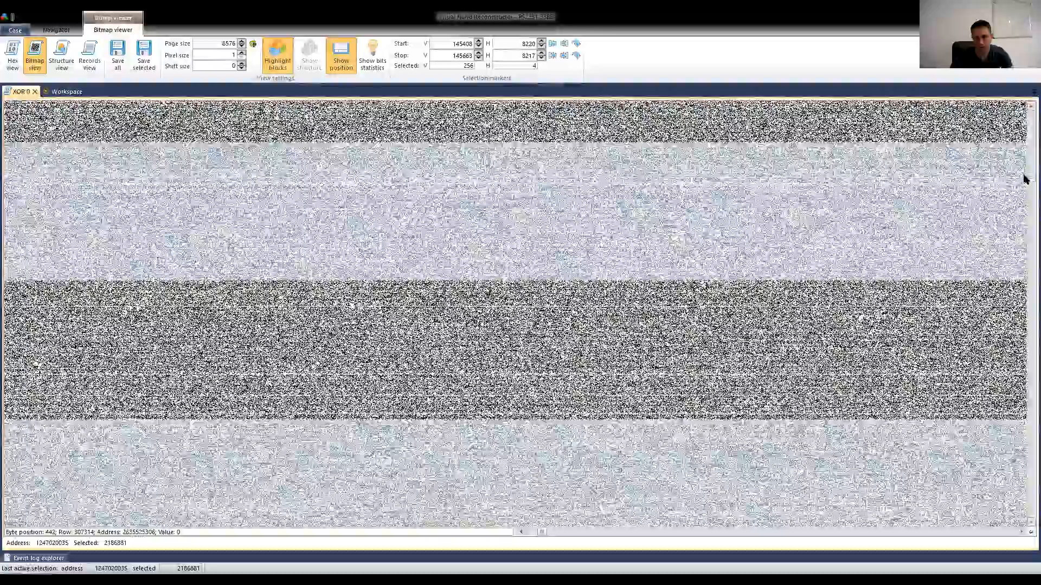
{"action": "scroll", "coordinate": [1024, 182], "scroll_direction": "down", "scroll_amount": 6}
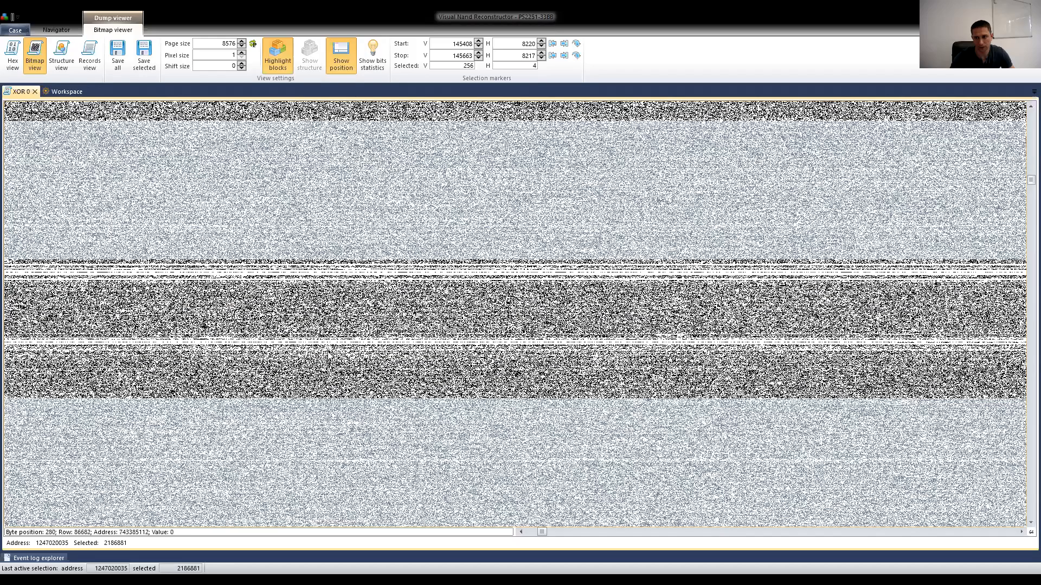
Compare the two light bands inside the block at about rows 86554 to 86681 by marking positions in them, and close the XOR 0 view
{"action": "left_click", "coordinate": [382, 280]}
{"action": "left_click", "coordinate": [412, 270]}
{"action": "left_click", "coordinate": [390, 343]}
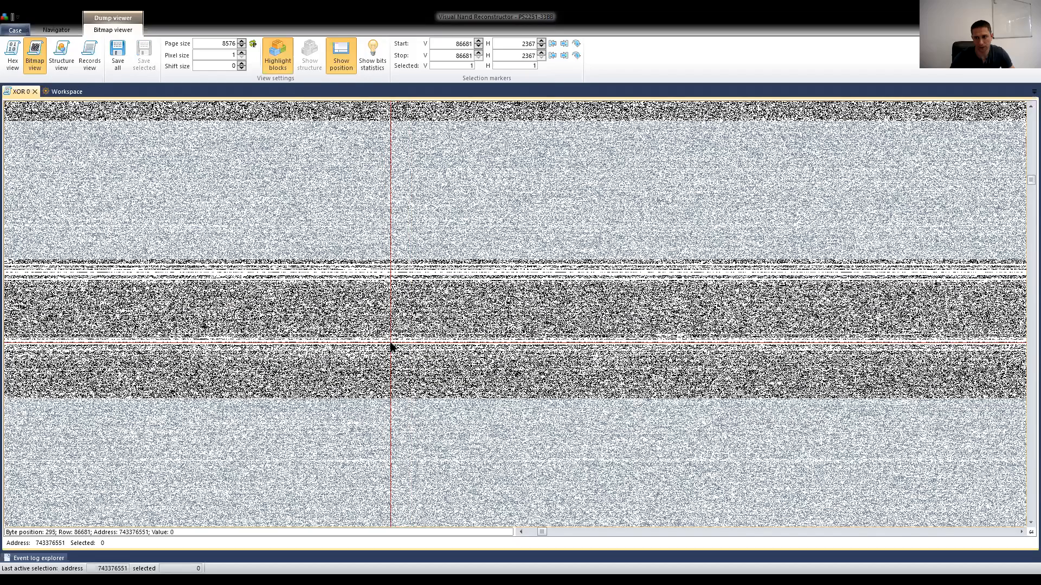
{"action": "left_click", "coordinate": [433, 342]}
{"action": "left_click", "coordinate": [422, 339]}
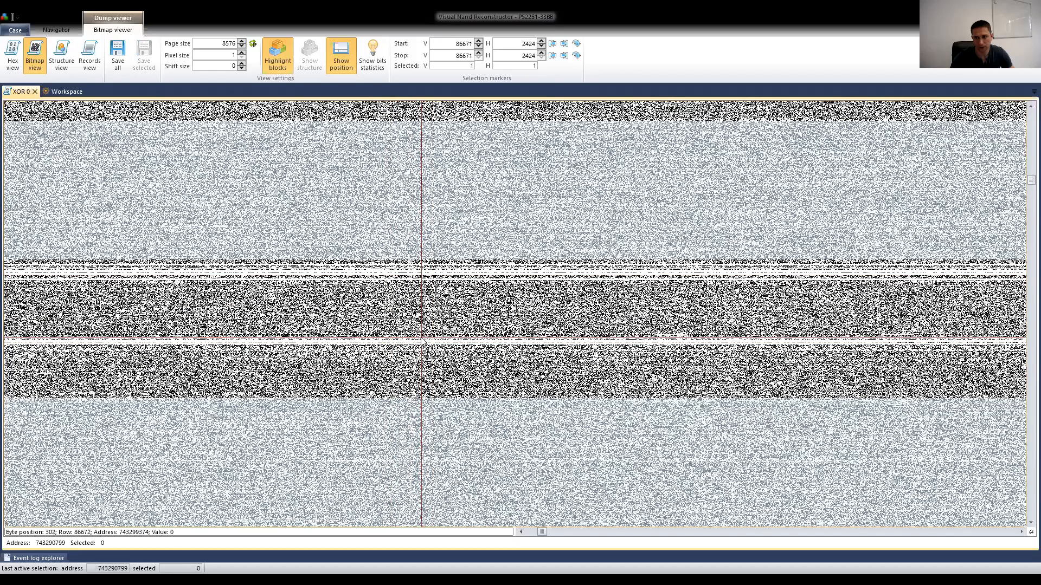
{"action": "left_click", "coordinate": [391, 275]}
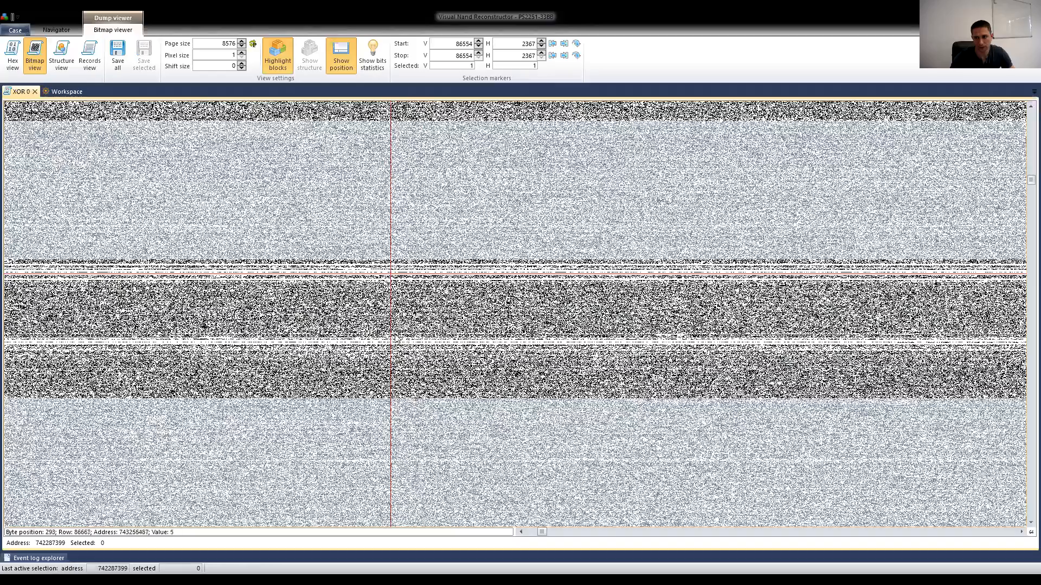
{"action": "scroll", "coordinate": [520, 384], "scroll_direction": "up", "scroll_amount": 1}
{"action": "scroll", "coordinate": [519, 384], "scroll_direction": "down", "scroll_amount": 5}
{"action": "scroll", "coordinate": [519, 385], "scroll_direction": "up", "scroll_amount": 2}
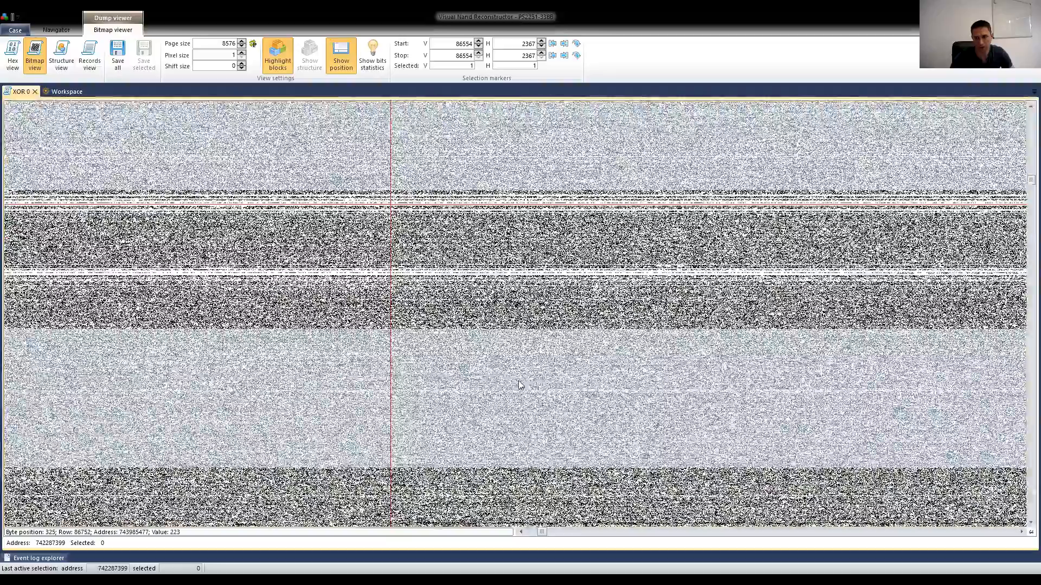
{"action": "scroll", "coordinate": [519, 383], "scroll_direction": "up", "scroll_amount": 2}
{"action": "scroll", "coordinate": [519, 384], "scroll_direction": "down", "scroll_amount": 1}
{"action": "scroll", "coordinate": [519, 384], "scroll_direction": "up", "scroll_amount": 1}
{"action": "left_click", "coordinate": [34, 91]}
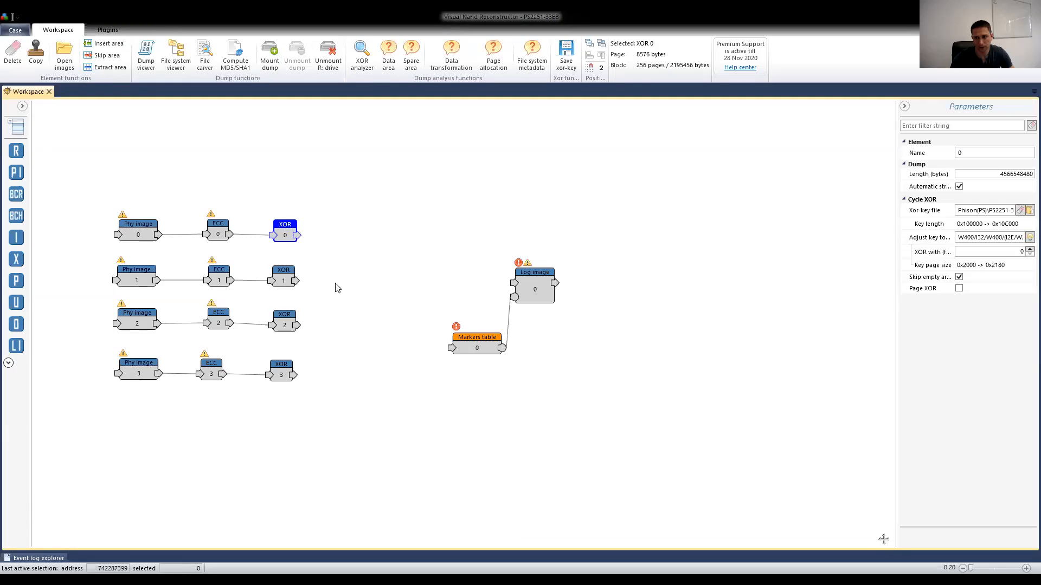
Add a Pair element connected to the output of XOR 0 and make three copies of it for the other dumps
{"action": "left_click_drag", "start_coordinate": [17, 281], "coordinate": [341, 236]}
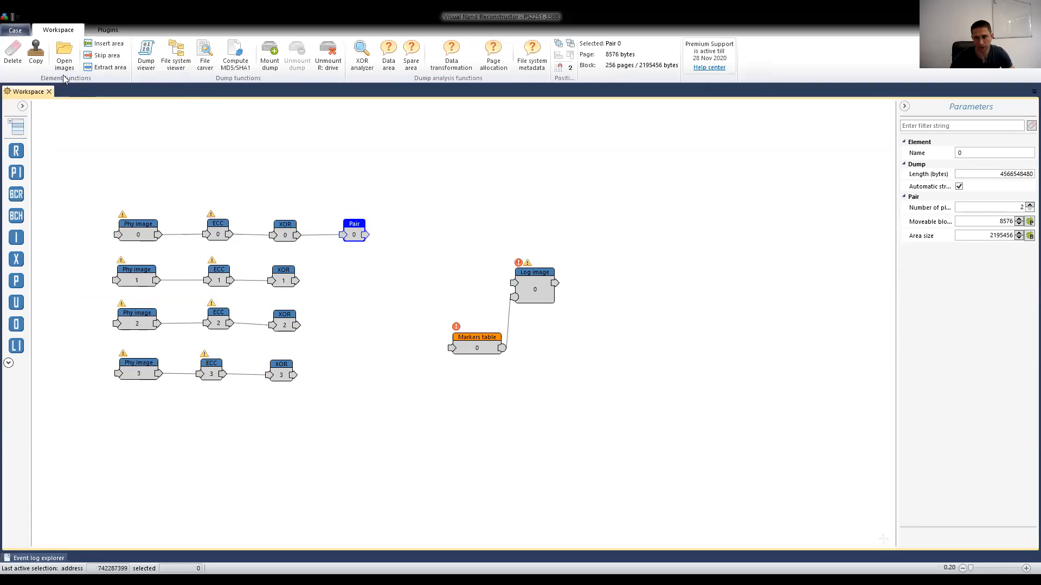
{"action": "left_click_drag", "start_coordinate": [354, 225], "coordinate": [362, 376]}
{"action": "left_click", "coordinate": [40, 56]}
{"action": "left_click", "coordinate": [40, 57]}
{"action": "left_click", "coordinate": [40, 57]}
Connect Pair 1, Pair 2 and Pair 3 to the outputs of XOR 1, XOR 2 and XOR 3
{"action": "left_click_drag", "start_coordinate": [356, 241], "coordinate": [336, 283]}
{"action": "left_click_drag", "start_coordinate": [297, 324], "coordinate": [341, 326]}
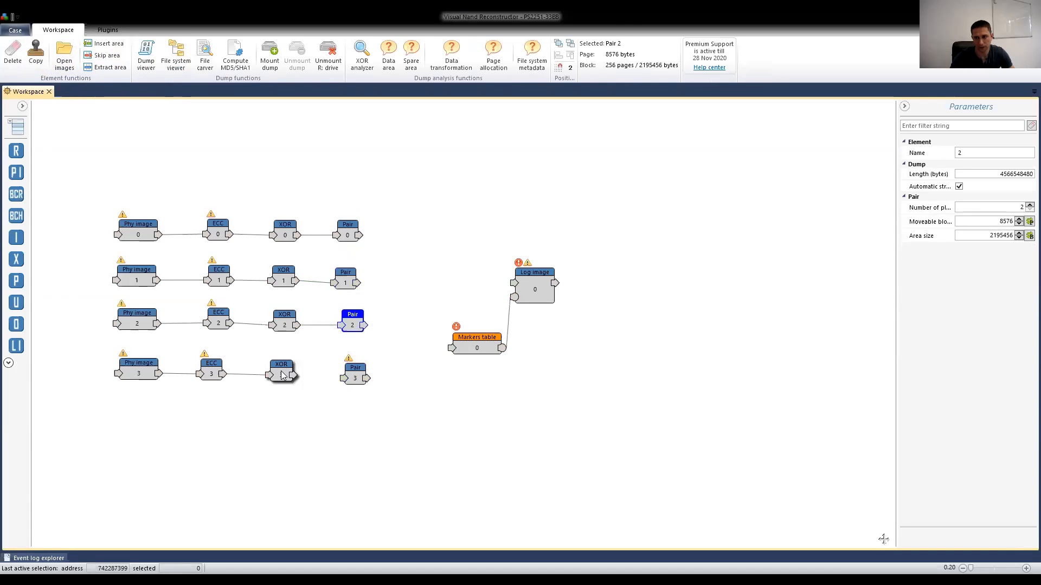
{"action": "left_click_drag", "start_coordinate": [295, 378], "coordinate": [342, 377]}
Align the four Pair elements in one column beside their XOR elements
{"action": "left_click_drag", "start_coordinate": [353, 332], "coordinate": [347, 331]}
{"action": "left_click", "coordinate": [345, 279]}
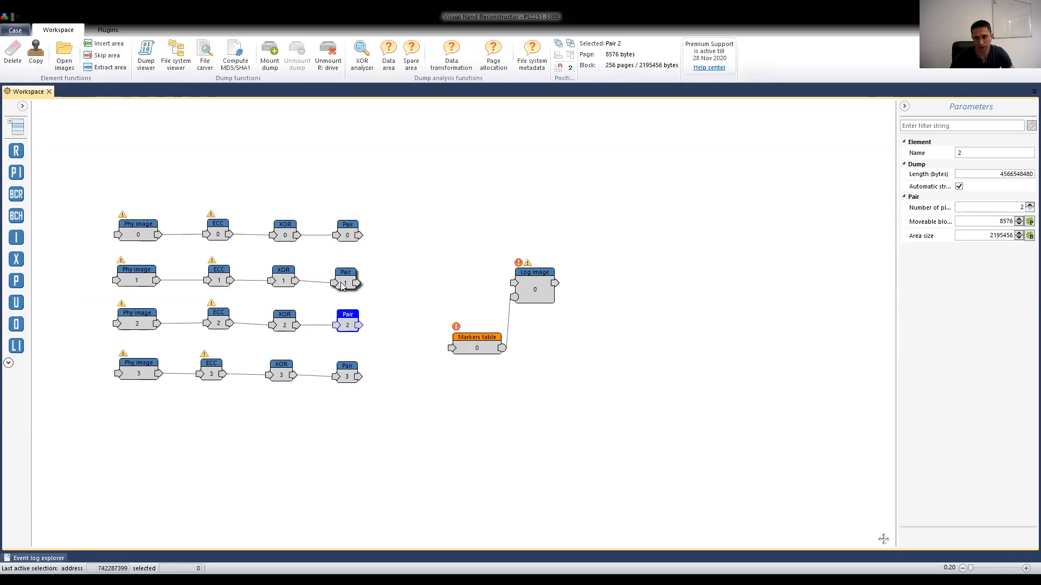
{"action": "left_click", "coordinate": [349, 234]}
{"action": "left_click_drag", "start_coordinate": [352, 321], "coordinate": [346, 320]}
{"action": "left_click_drag", "start_coordinate": [349, 370], "coordinate": [344, 370]}
{"action": "left_click_drag", "start_coordinate": [347, 278], "coordinate": [345, 279]}
{"action": "left_click_drag", "start_coordinate": [348, 233], "coordinate": [345, 234]}
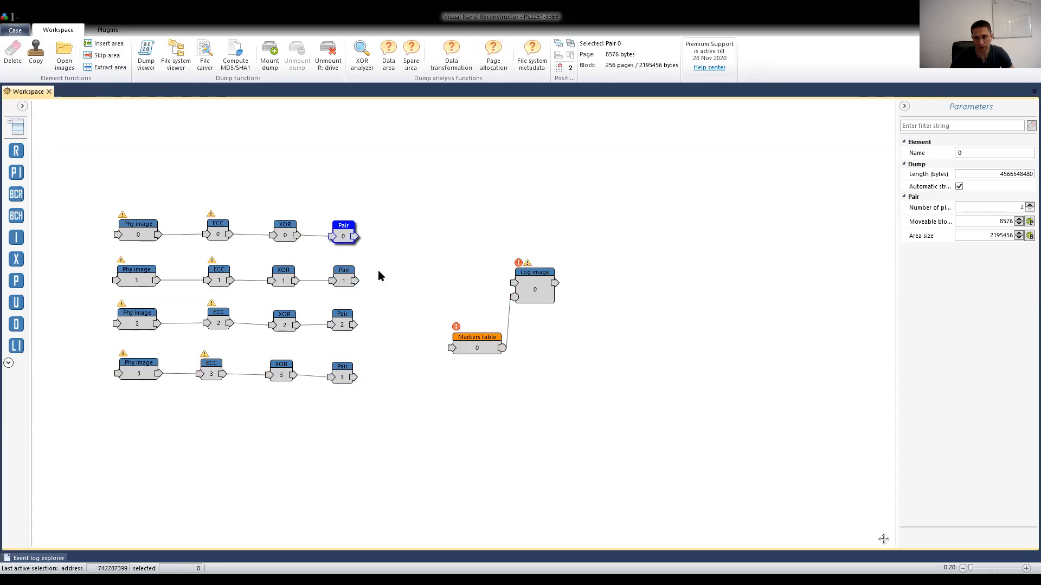
Open all four Pair dumps in a synchronized side-by-side view and mark row 100958 to compare their data
{"action": "left_click_drag", "start_coordinate": [393, 186], "coordinate": [326, 420]}
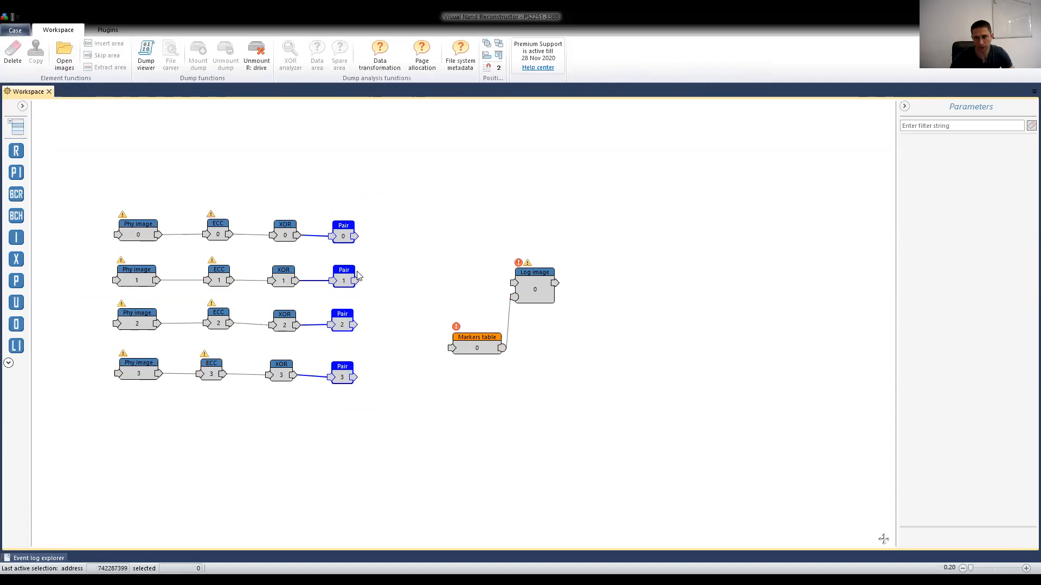
{"action": "left_click", "coordinate": [148, 61]}
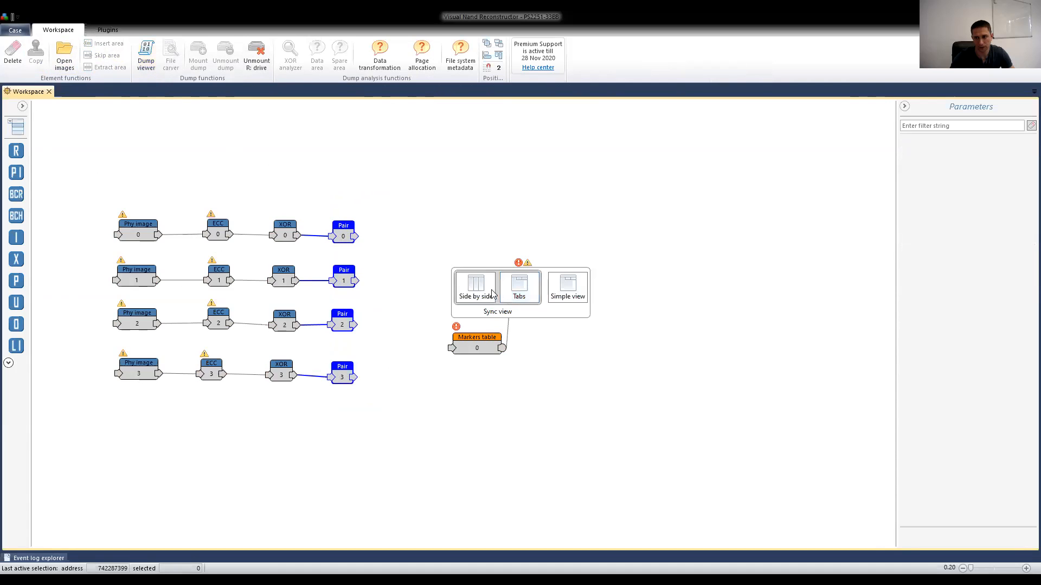
{"action": "left_click", "coordinate": [482, 288]}
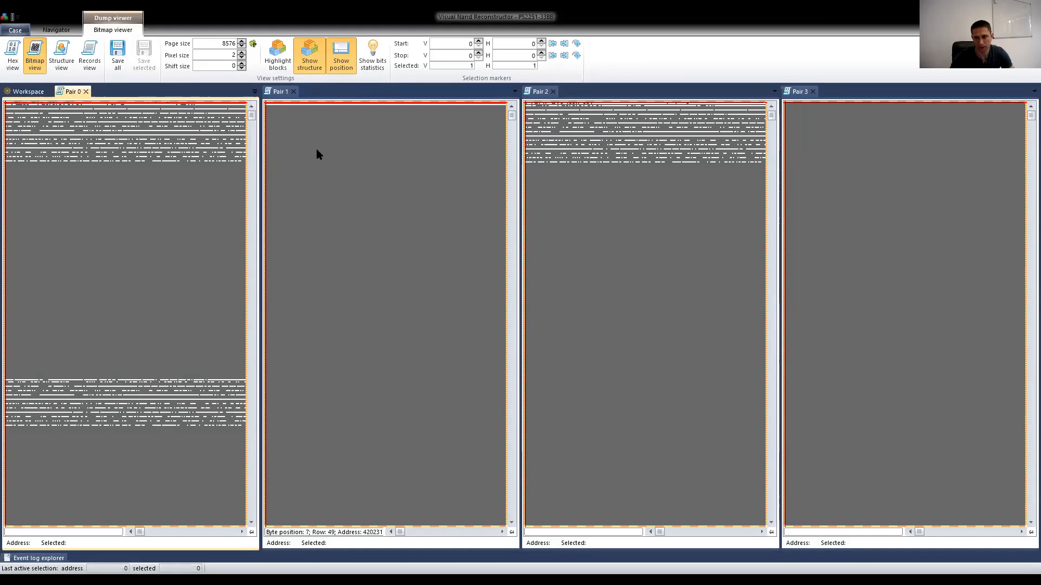
{"action": "left_click_drag", "start_coordinate": [250, 118], "coordinate": [259, 192]}
{"action": "left_click", "coordinate": [372, 202]}
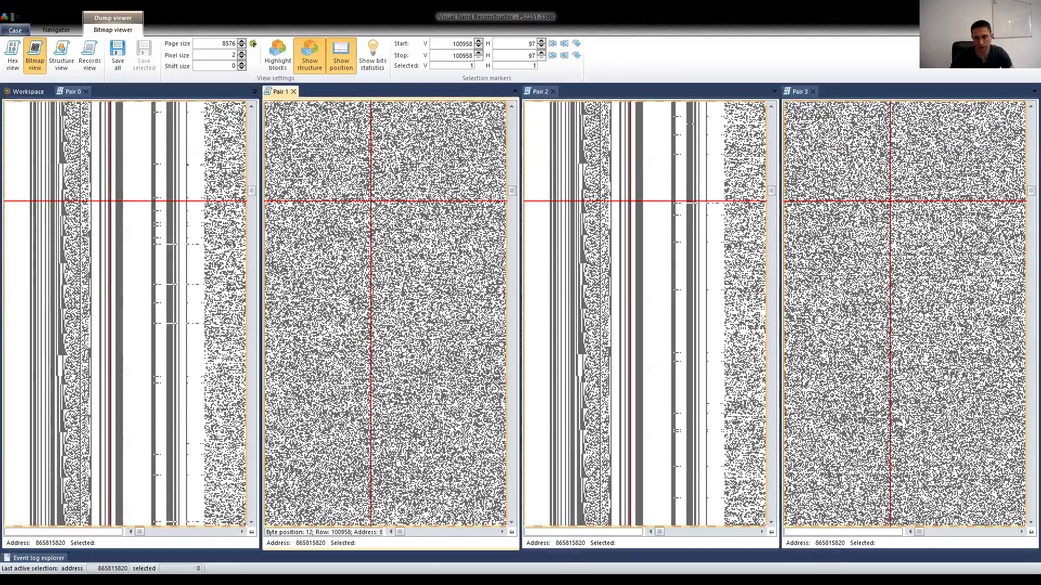
Compare the four Pair dumps further down, examining the structured pages around row 189400
{"action": "scroll", "coordinate": [290, 215], "scroll_direction": "down", "scroll_amount": 1}
{"action": "left_click_drag", "start_coordinate": [254, 196], "coordinate": [262, 265]}
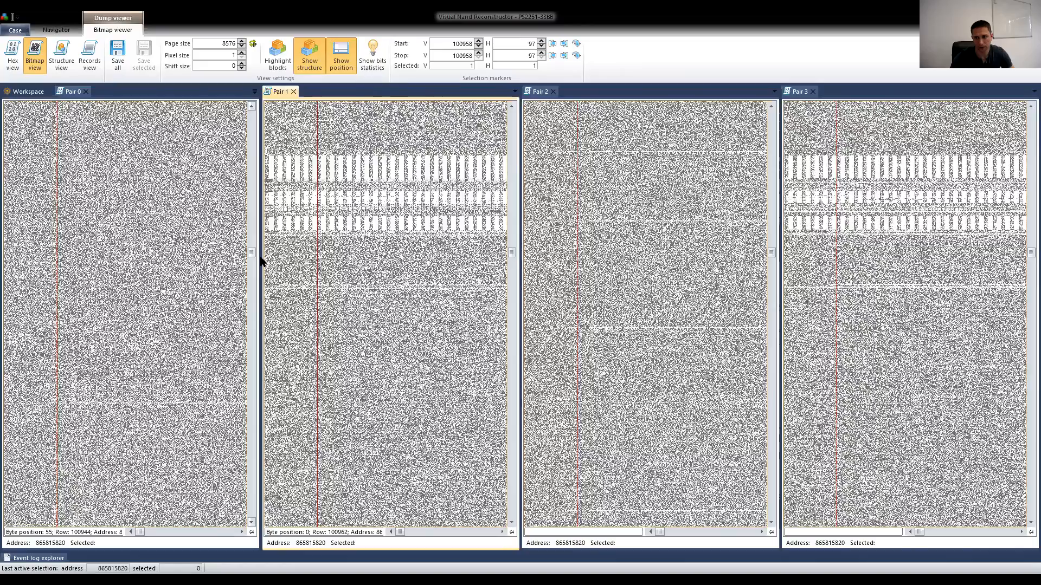
{"action": "left_click_drag", "start_coordinate": [261, 254], "coordinate": [260, 259]}
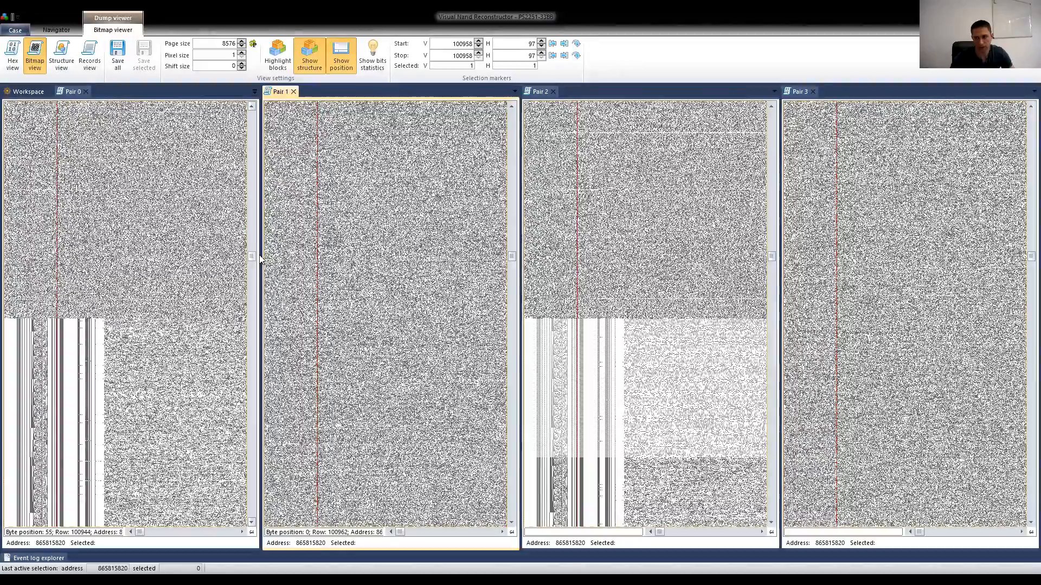
{"action": "scroll", "coordinate": [58, 374], "scroll_direction": "down", "scroll_amount": 3}
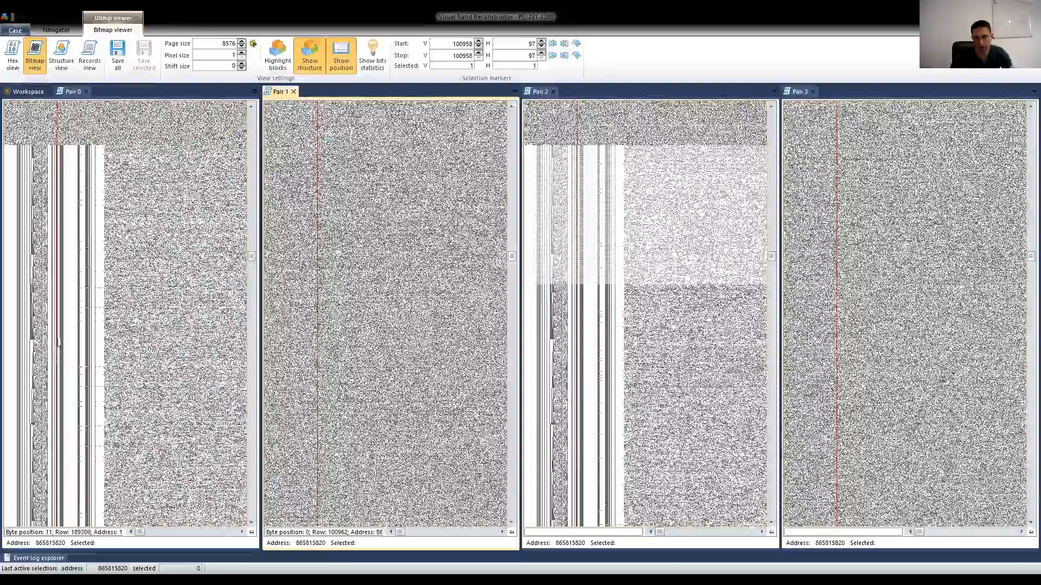
{"action": "scroll", "coordinate": [58, 341], "scroll_direction": "down", "scroll_amount": 3}
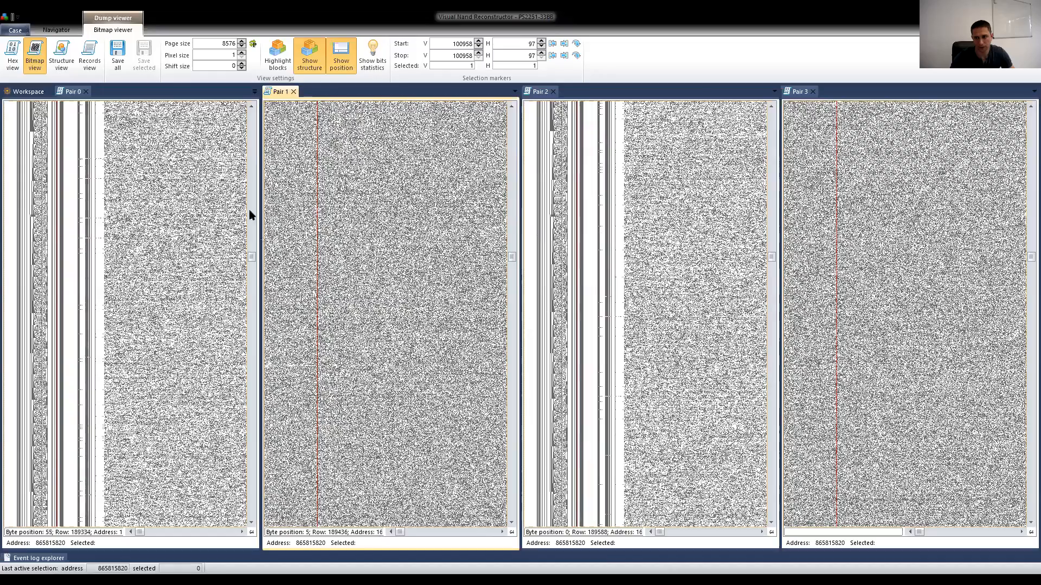
{"action": "scroll", "coordinate": [252, 258], "scroll_direction": "down", "scroll_amount": 2}
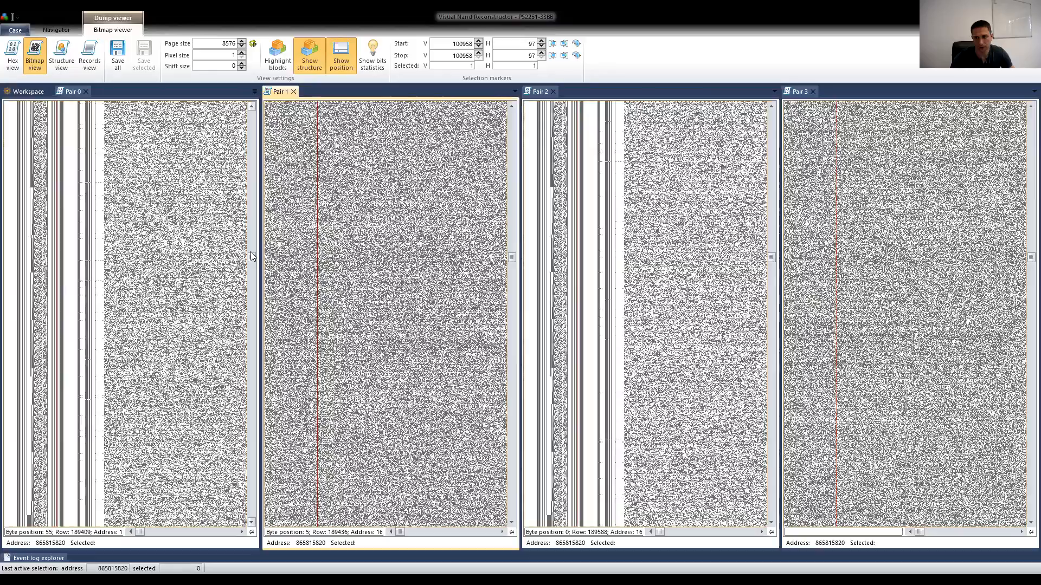
Compare the empty and repeating-pattern blocks of the four Pair dumps between about rows 183000 and 189400
{"action": "left_click_drag", "start_coordinate": [251, 257], "coordinate": [252, 253]}
{"action": "scroll", "coordinate": [251, 252], "scroll_direction": "up", "scroll_amount": 3}
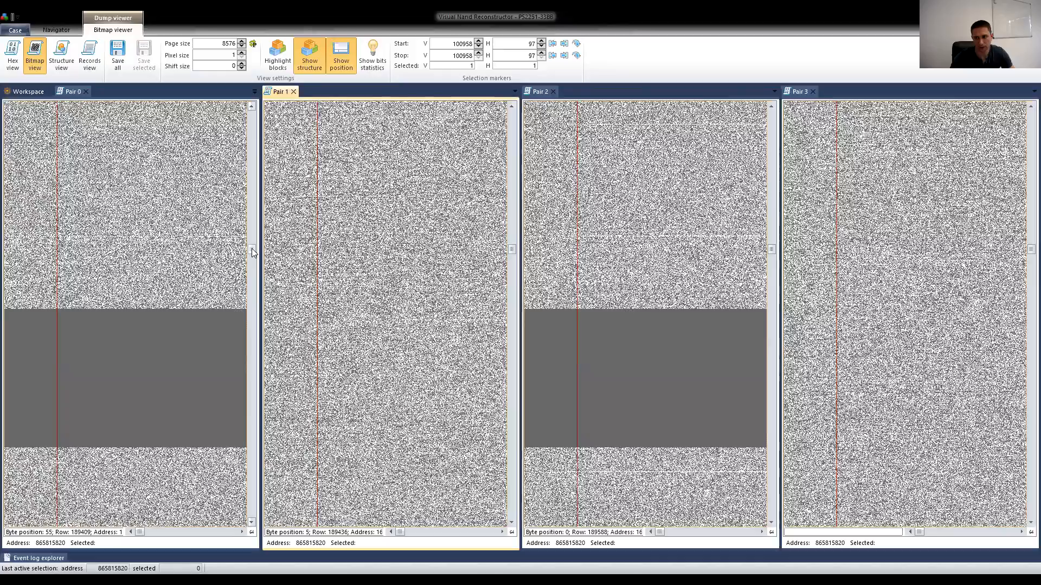
{"action": "left_click_drag", "start_coordinate": [251, 250], "coordinate": [251, 255]}
{"action": "left_click", "coordinate": [251, 196]}
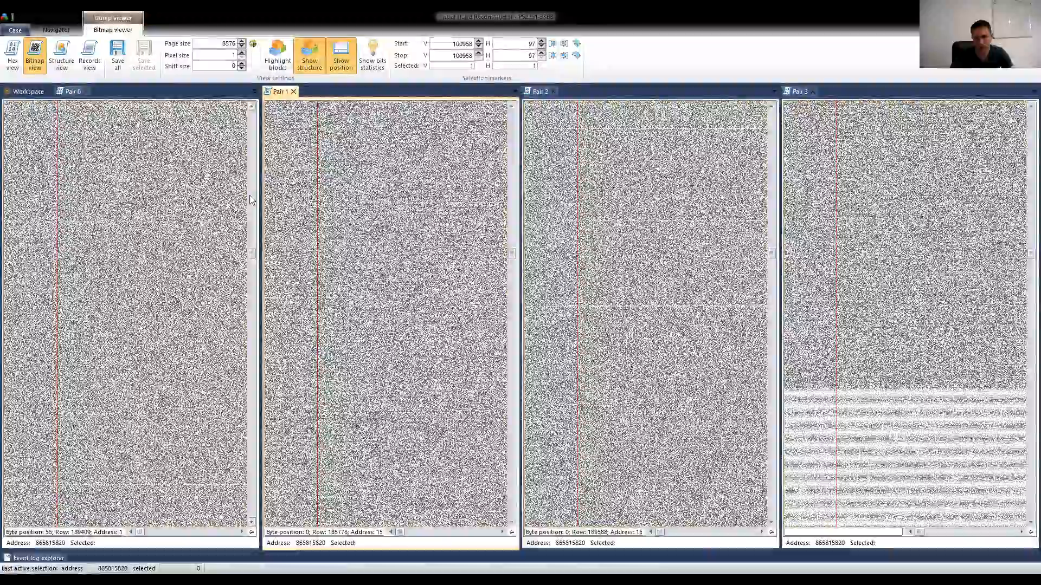
{"action": "left_click", "coordinate": [251, 196]}
{"action": "left_click", "coordinate": [251, 196]}
{"action": "left_click", "coordinate": [253, 277]}
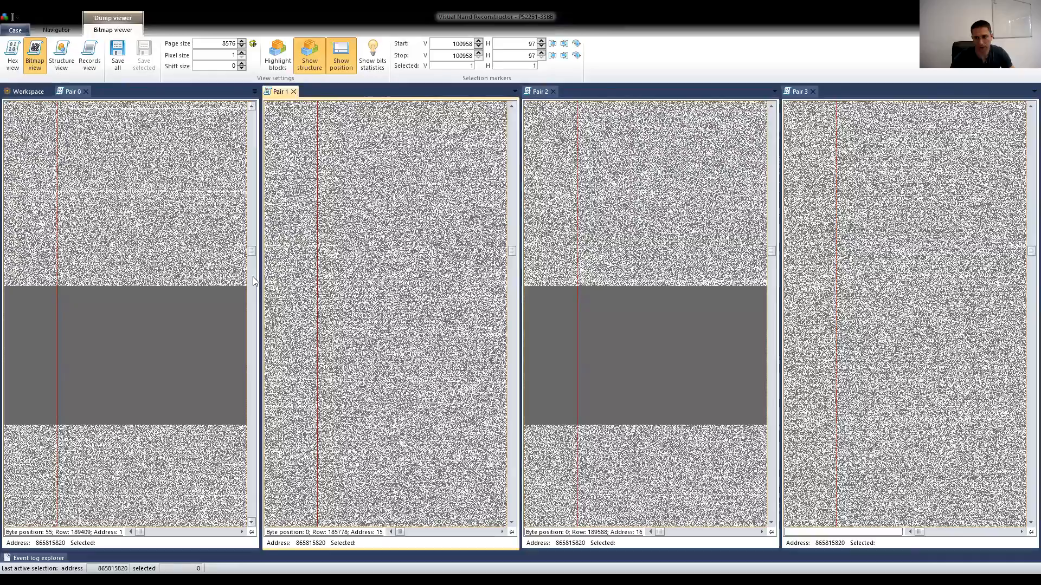
{"action": "left_click", "coordinate": [253, 277]}
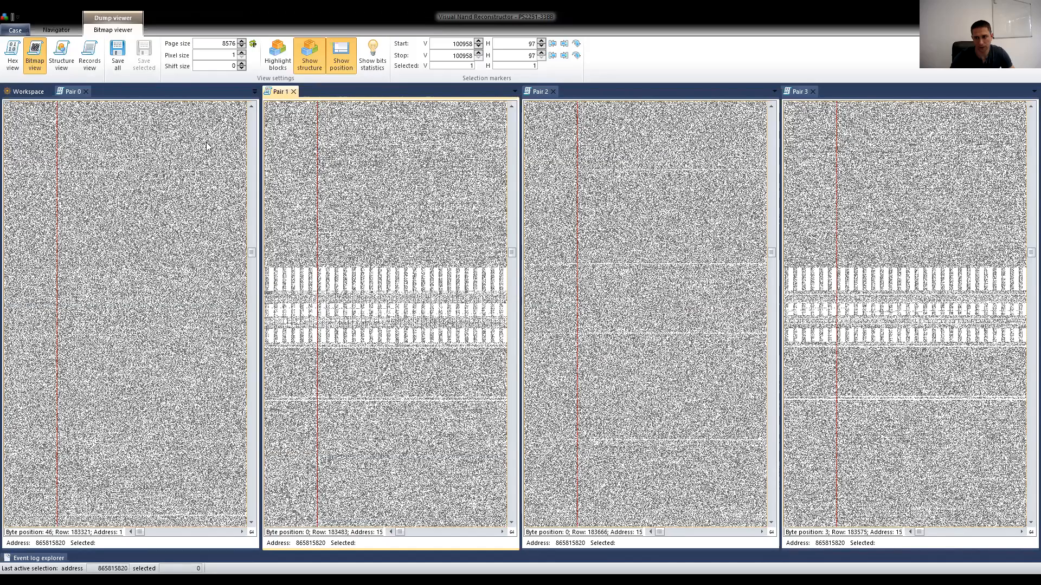
Close all four Pair dump views and return to the workspace diagram
{"action": "left_click", "coordinate": [86, 94]}
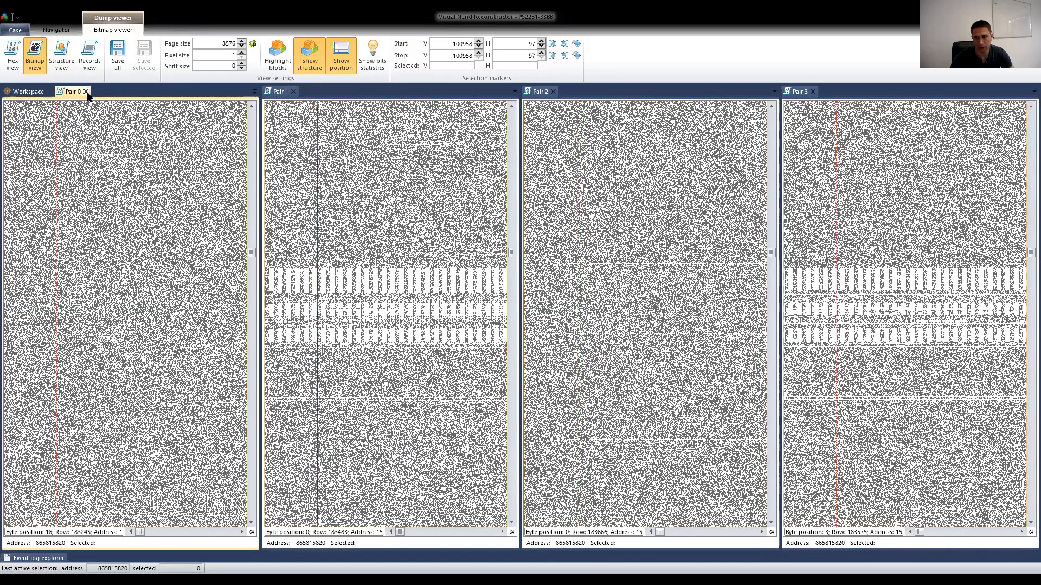
{"action": "left_click", "coordinate": [87, 92]}
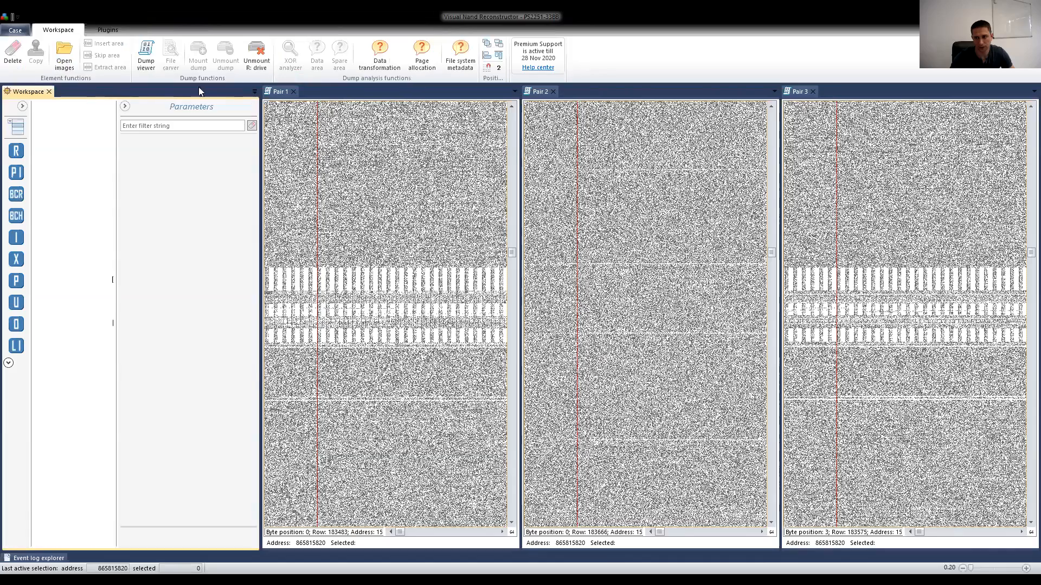
{"action": "left_click", "coordinate": [293, 92]}
{"action": "left_click", "coordinate": [384, 92]}
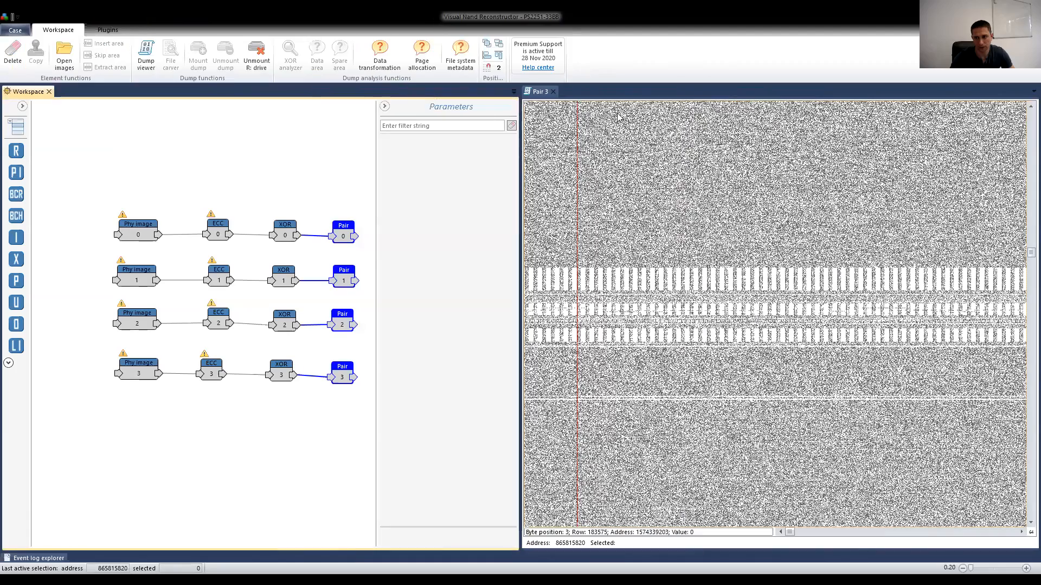
{"action": "left_click", "coordinate": [553, 91]}
{"action": "left_click", "coordinate": [553, 91]}
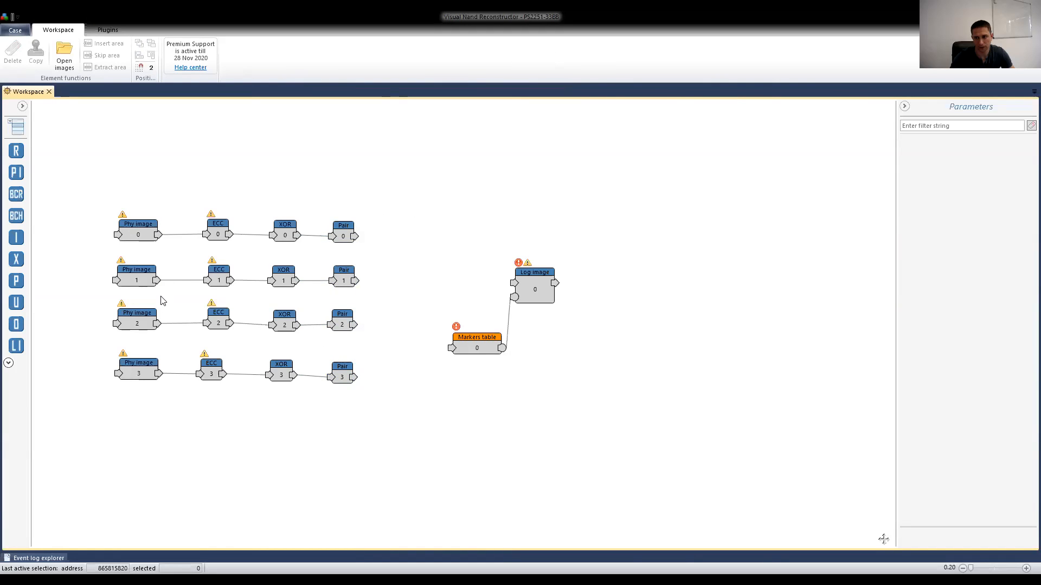
Add two Unite elements, connecting Pair 0 and Pair 2 to the first and Pair 1 and Pair 3 to the second
{"action": "left_click_drag", "start_coordinate": [18, 303], "coordinate": [400, 253]}
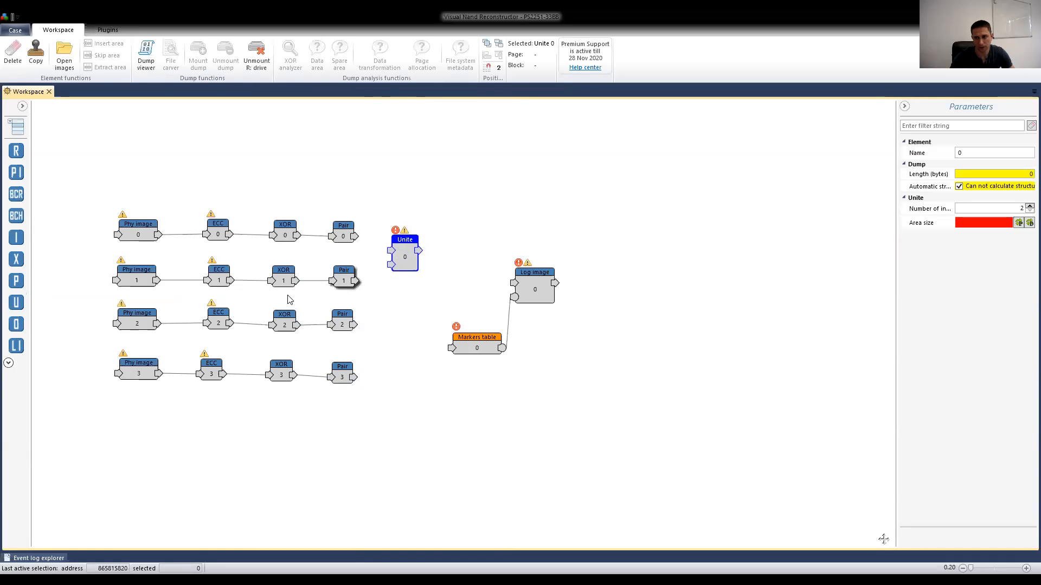
{"action": "left_click_drag", "start_coordinate": [19, 302], "coordinate": [402, 338]}
{"action": "left_click_drag", "start_coordinate": [355, 237], "coordinate": [390, 250]}
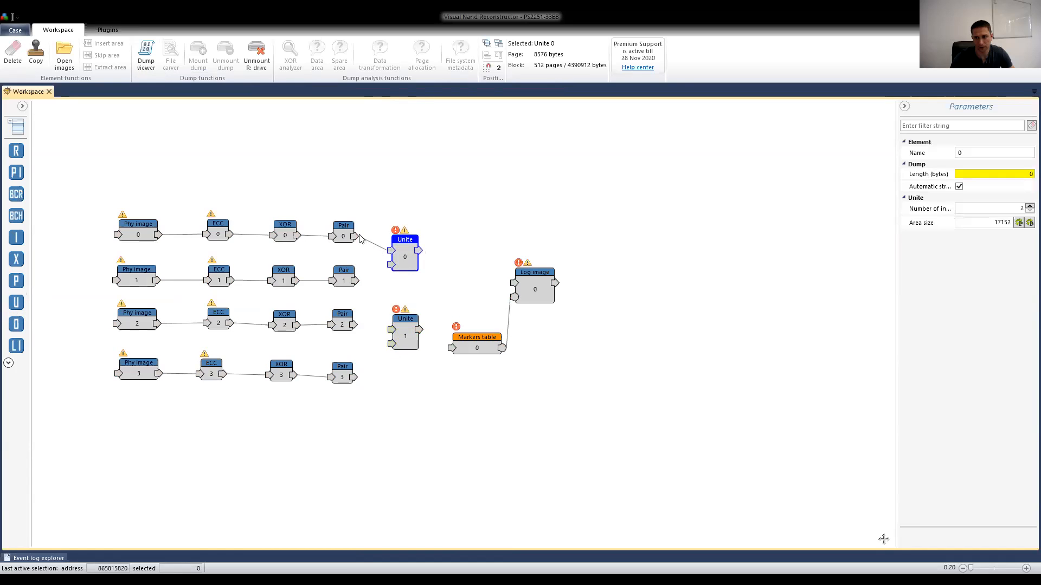
{"action": "left_click_drag", "start_coordinate": [356, 324], "coordinate": [388, 329]}
{"action": "left_click", "coordinate": [400, 322]}
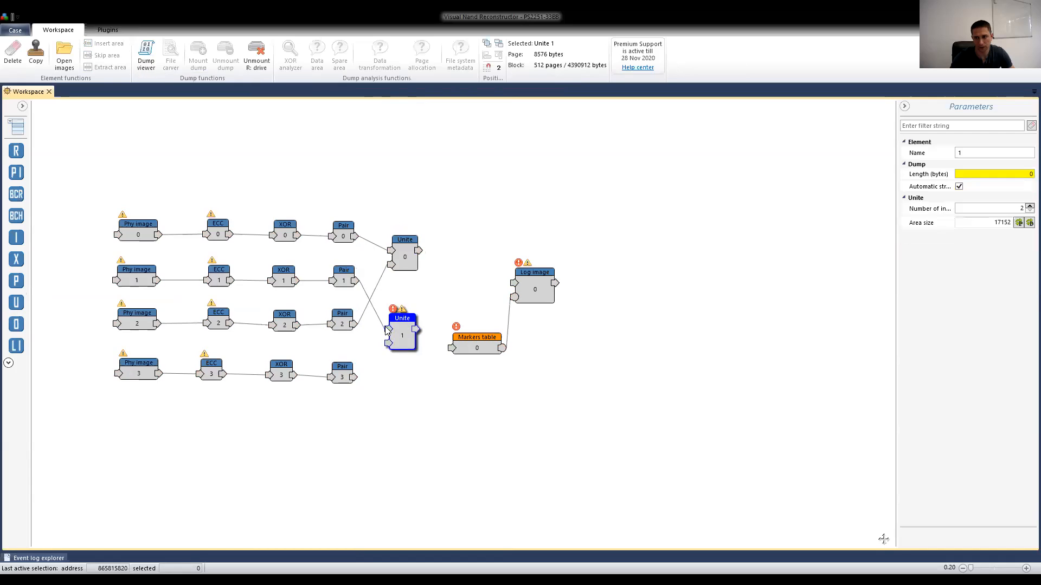
{"action": "left_click_drag", "start_coordinate": [354, 378], "coordinate": [390, 339]}
Align the two Unite elements in one column close to the Pair elements
{"action": "left_click", "coordinate": [400, 262]}
{"action": "left_click_drag", "start_coordinate": [400, 263], "coordinate": [392, 271]}
{"action": "left_click_drag", "start_coordinate": [394, 325], "coordinate": [390, 326]}
{"action": "left_click_drag", "start_coordinate": [394, 273], "coordinate": [389, 278]}
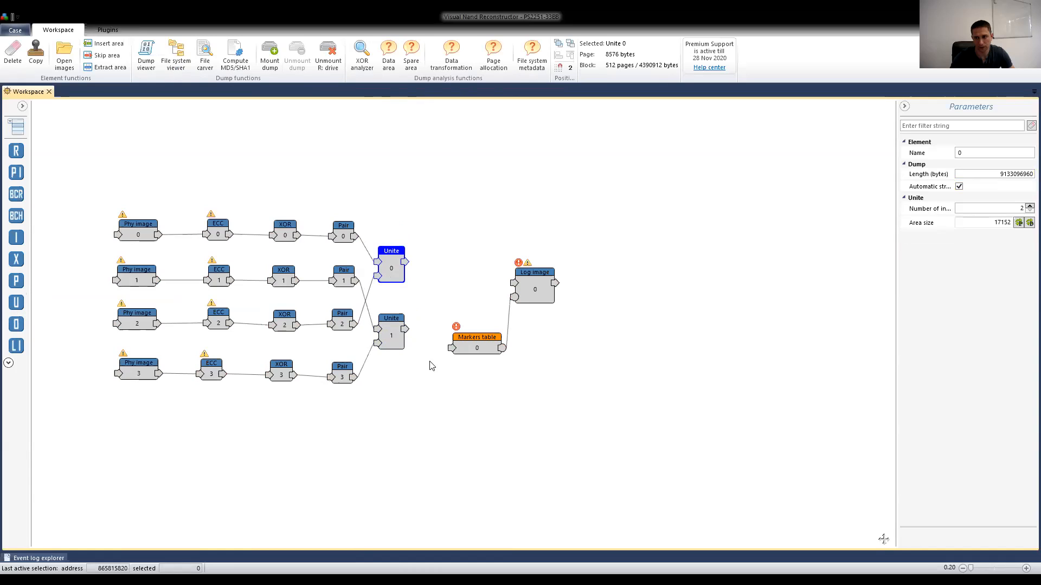
{"action": "left_click", "coordinate": [395, 333]}
{"action": "left_click", "coordinate": [390, 277]}
{"action": "left_click", "coordinate": [393, 335]}
{"action": "left_click", "coordinate": [392, 276]}
{"action": "left_click", "coordinate": [399, 335]}
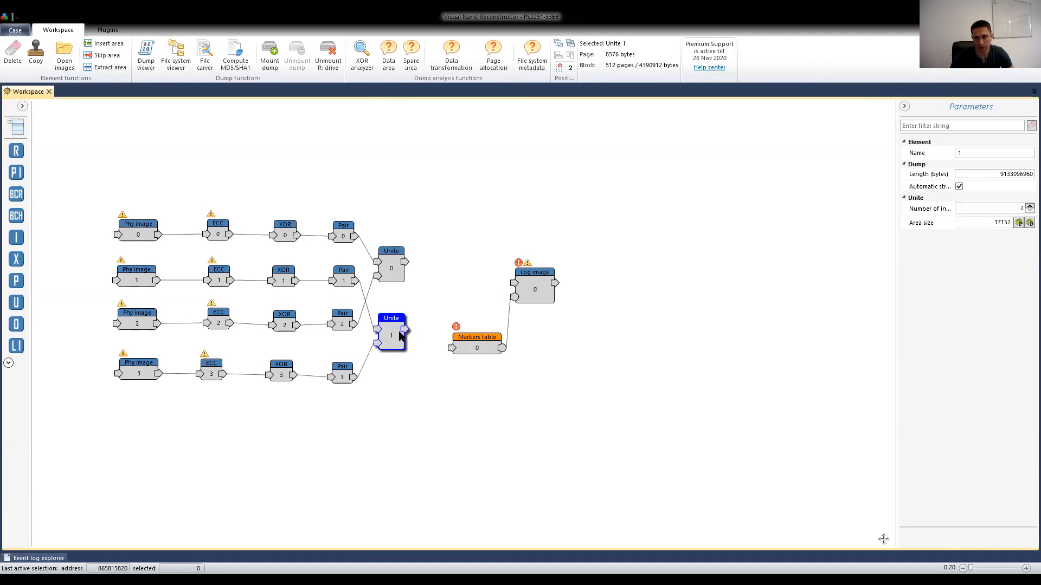
Open Unite 0 and Unite 1 in a synchronized side-by-side view, compare their data at several depths, and close both views
{"action": "left_click_drag", "start_coordinate": [434, 228], "coordinate": [381, 413]}
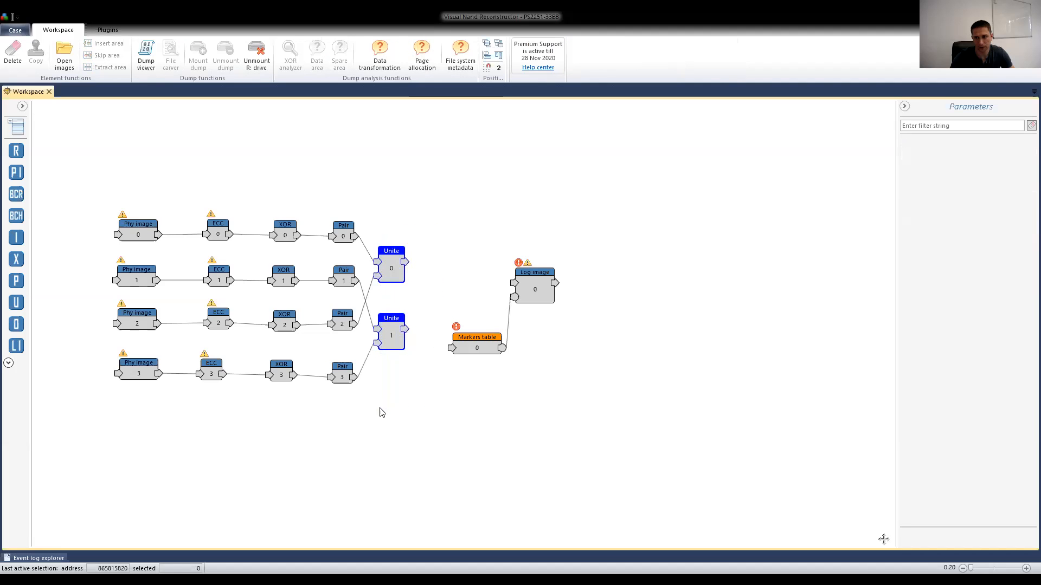
{"action": "left_click", "coordinate": [147, 60]}
{"action": "left_click", "coordinate": [475, 295]}
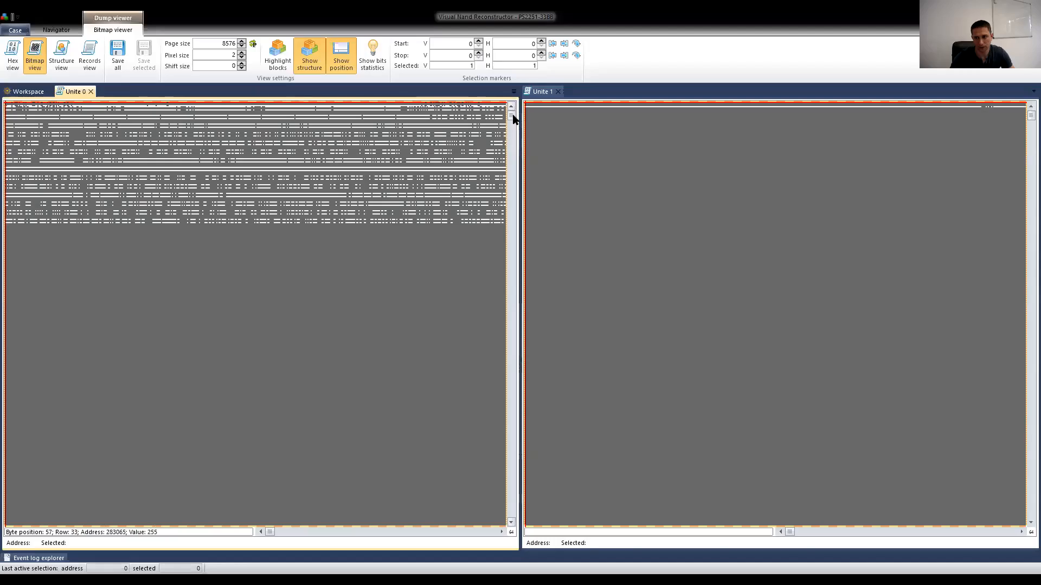
{"action": "left_click_drag", "start_coordinate": [515, 155], "coordinate": [517, 167]}
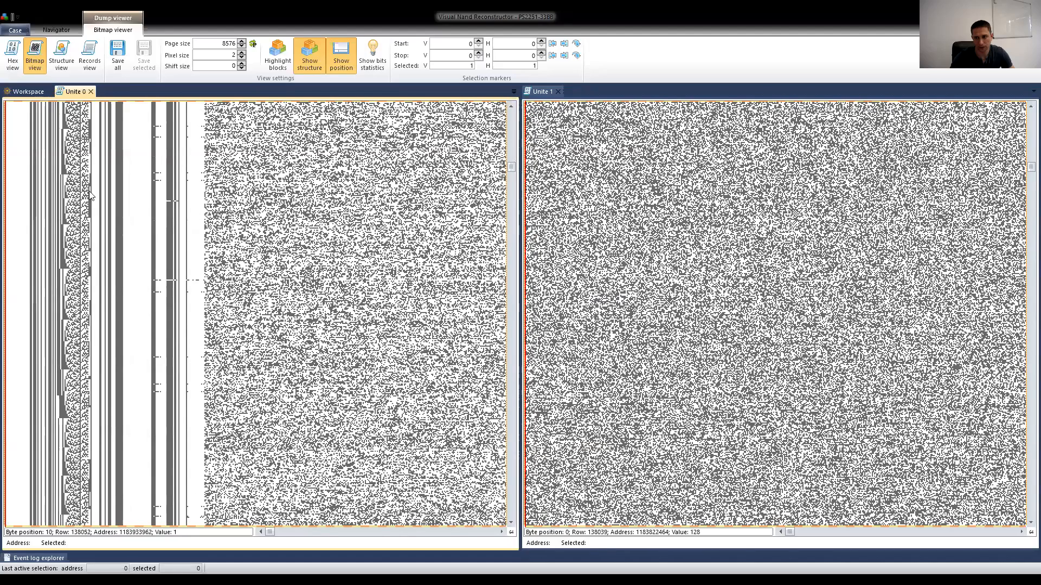
{"action": "left_click_drag", "start_coordinate": [514, 168], "coordinate": [512, 327]}
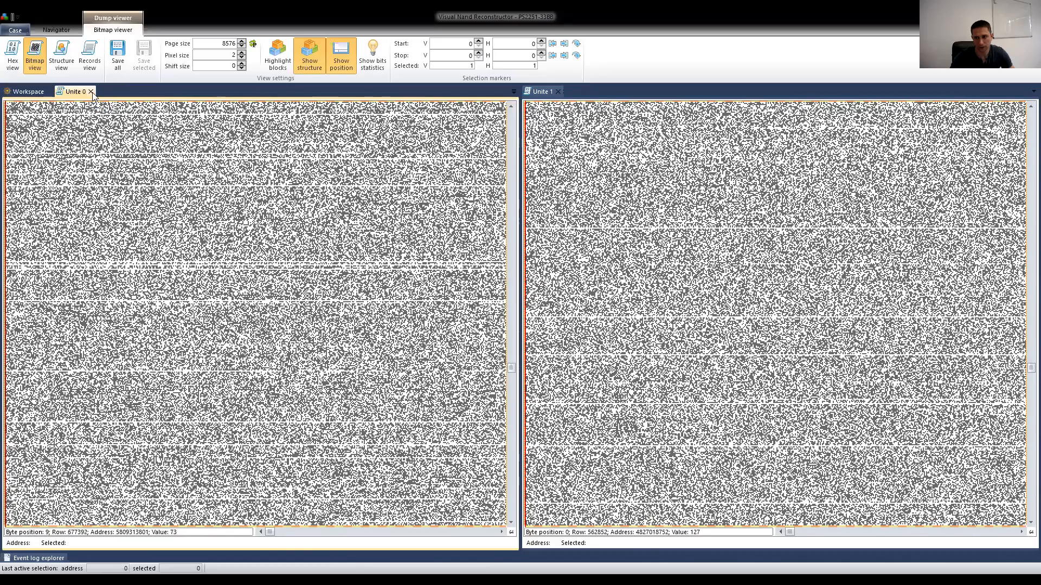
{"action": "left_click", "coordinate": [91, 91]}
{"action": "left_click", "coordinate": [557, 91]}
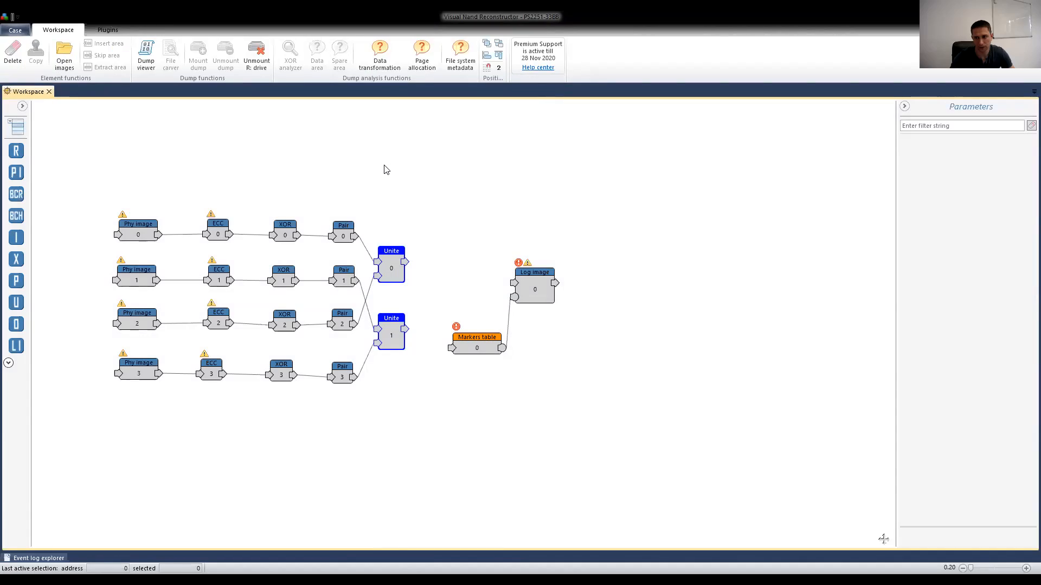
Open the four Pair dumps side by side again, compare their first rows, and close the views
{"action": "left_click", "coordinate": [436, 205]}
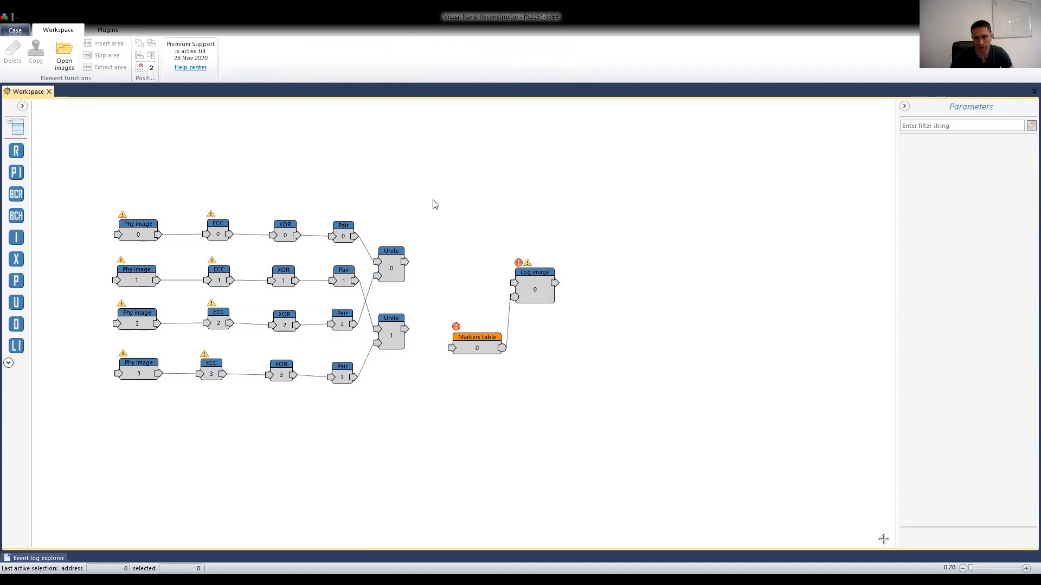
{"action": "left_click_drag", "start_coordinate": [324, 173], "coordinate": [355, 404]}
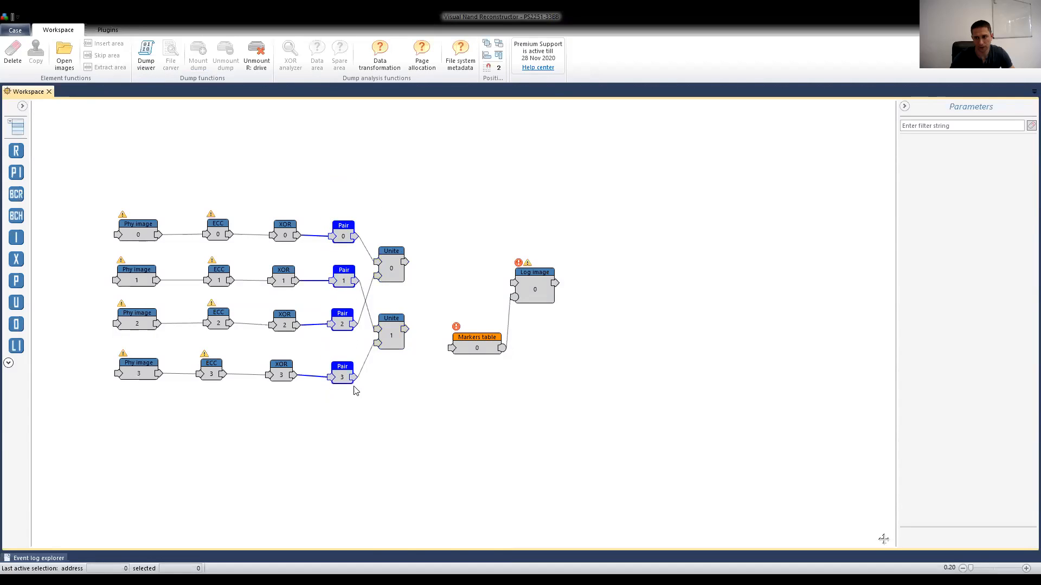
{"action": "left_click", "coordinate": [146, 61]}
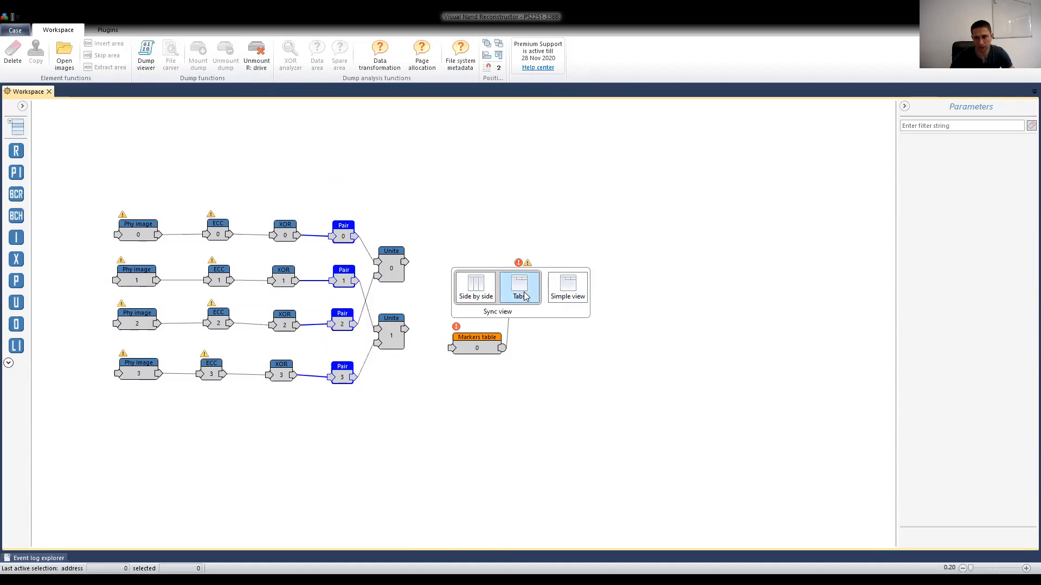
{"action": "left_click", "coordinate": [475, 295]}
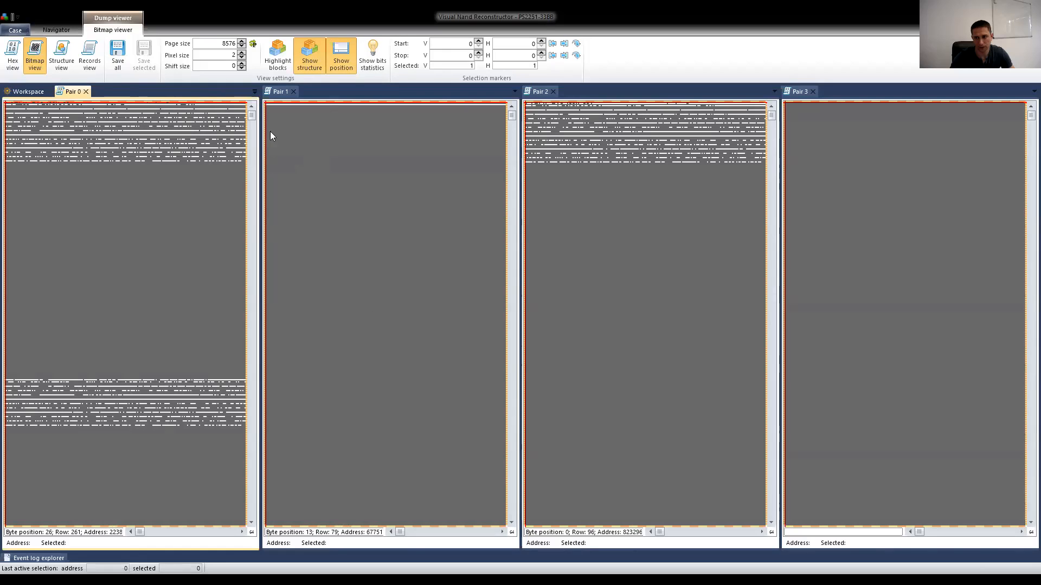
{"action": "left_click", "coordinate": [85, 91]}
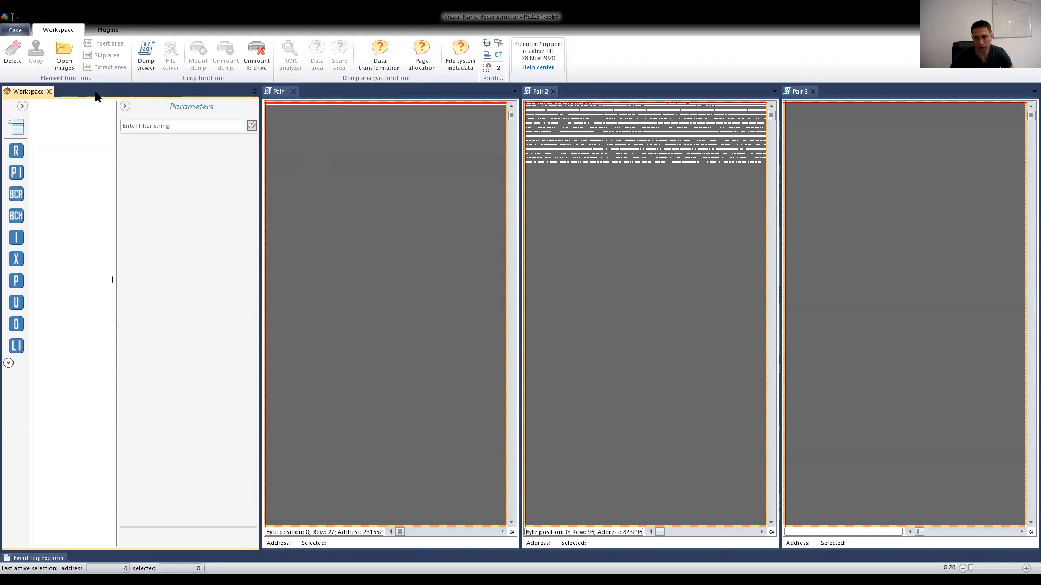
{"action": "left_click", "coordinate": [295, 91]}
{"action": "left_click", "coordinate": [379, 92]}
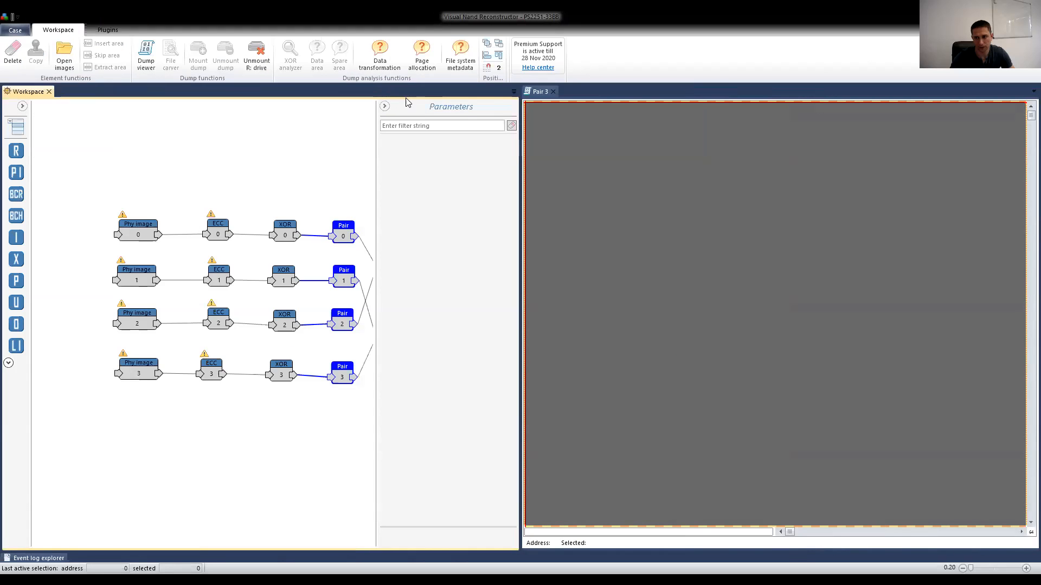
{"action": "left_click", "coordinate": [553, 93]}
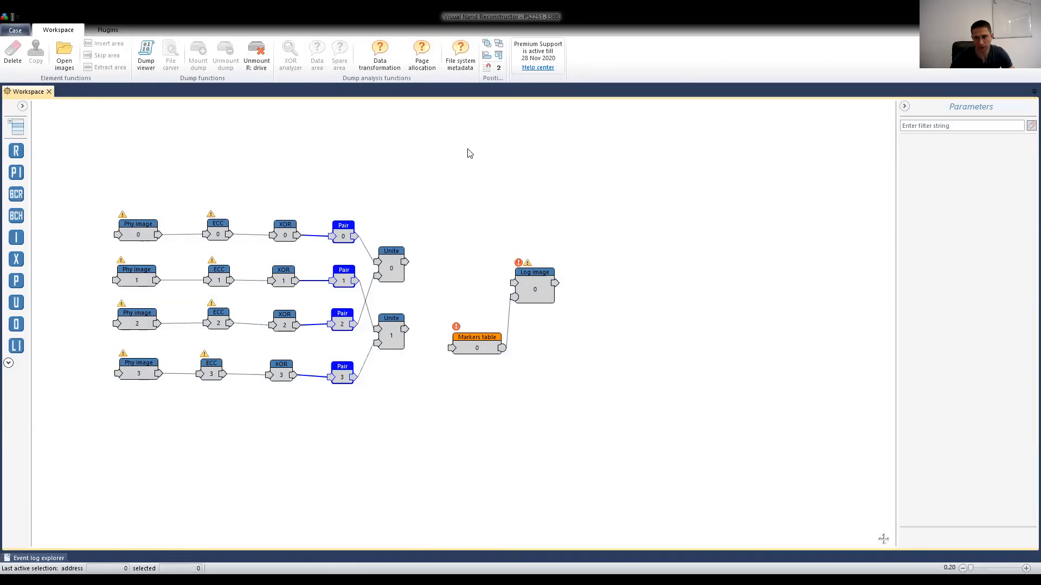
Add a third Unite element and connect the outputs of Unite 0 and Unite 1 to it
{"action": "left_click", "coordinate": [440, 162]}
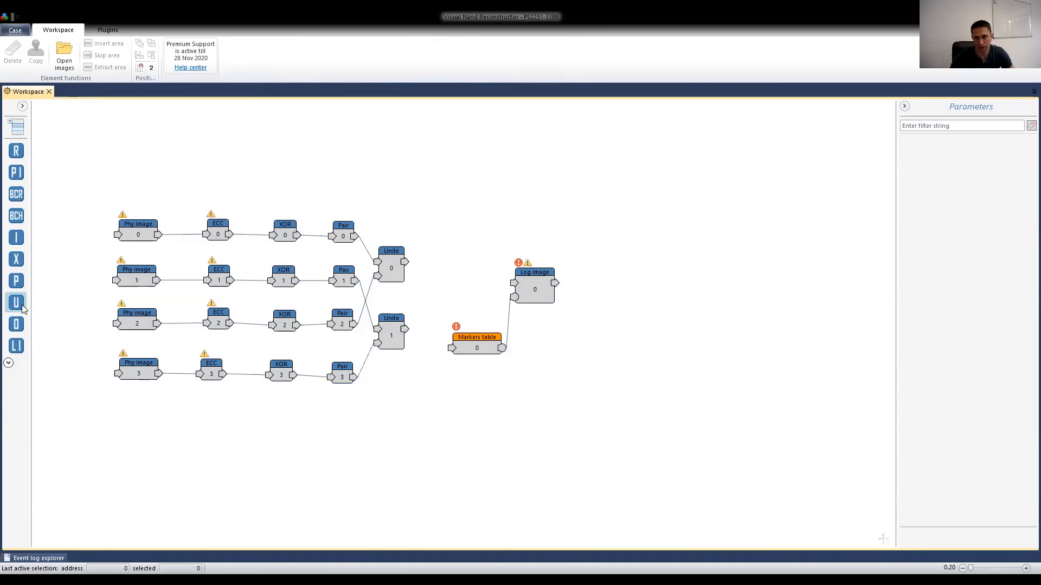
{"action": "left_click", "coordinate": [418, 290]}
{"action": "left_click_drag", "start_coordinate": [406, 262], "coordinate": [442, 299]}
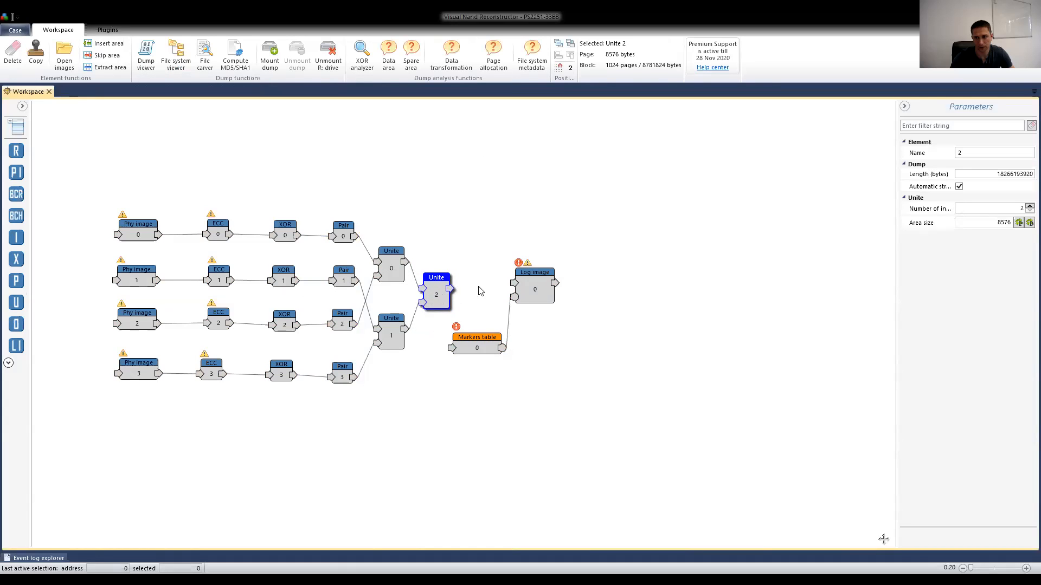
Check the page, block and area sizes of Unite 0, Unite 1 and Pair 0
{"action": "left_click", "coordinate": [389, 267]}
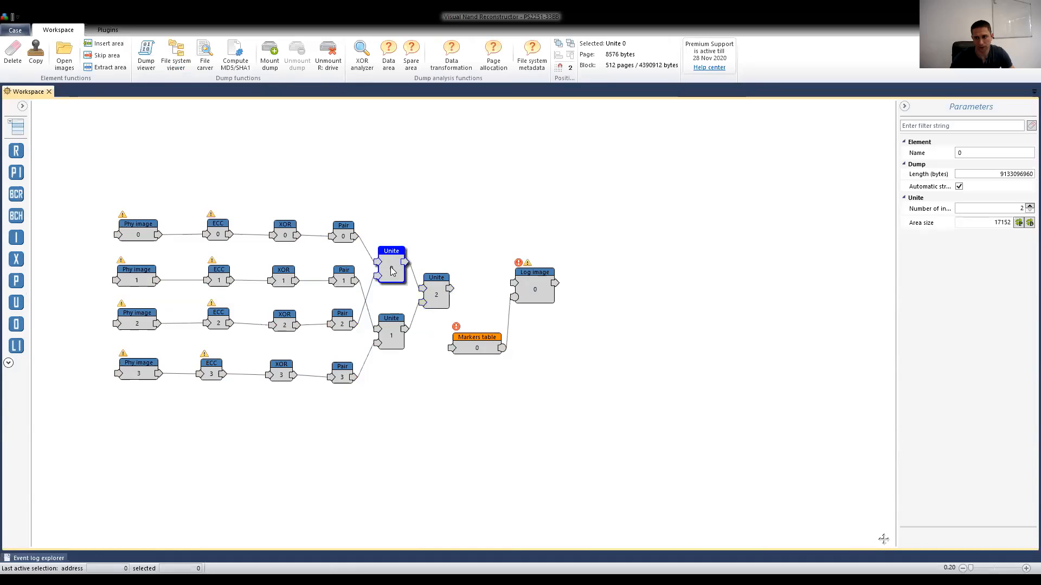
{"action": "left_click", "coordinate": [393, 337]}
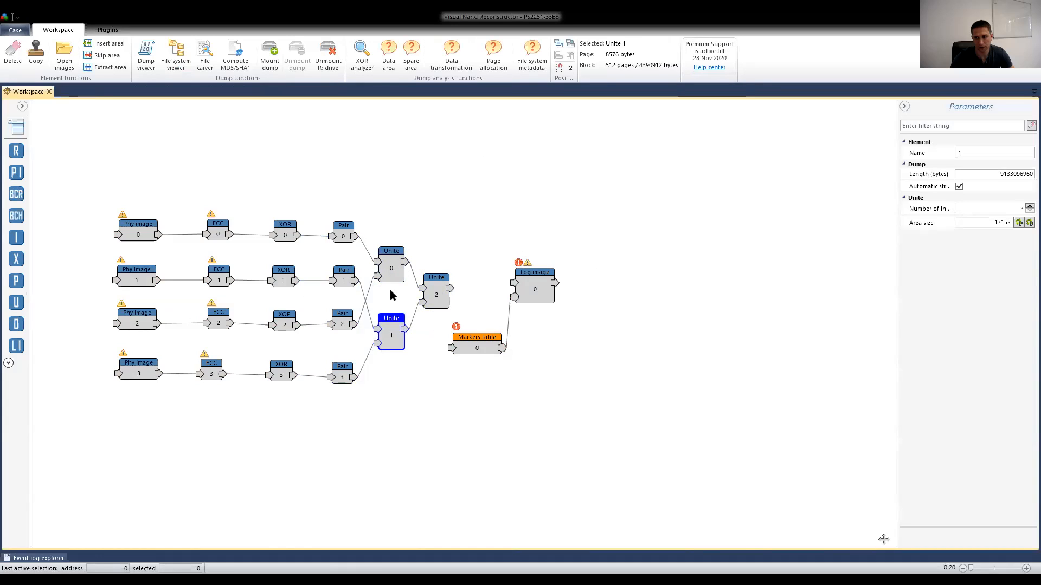
{"action": "left_click", "coordinate": [392, 272]}
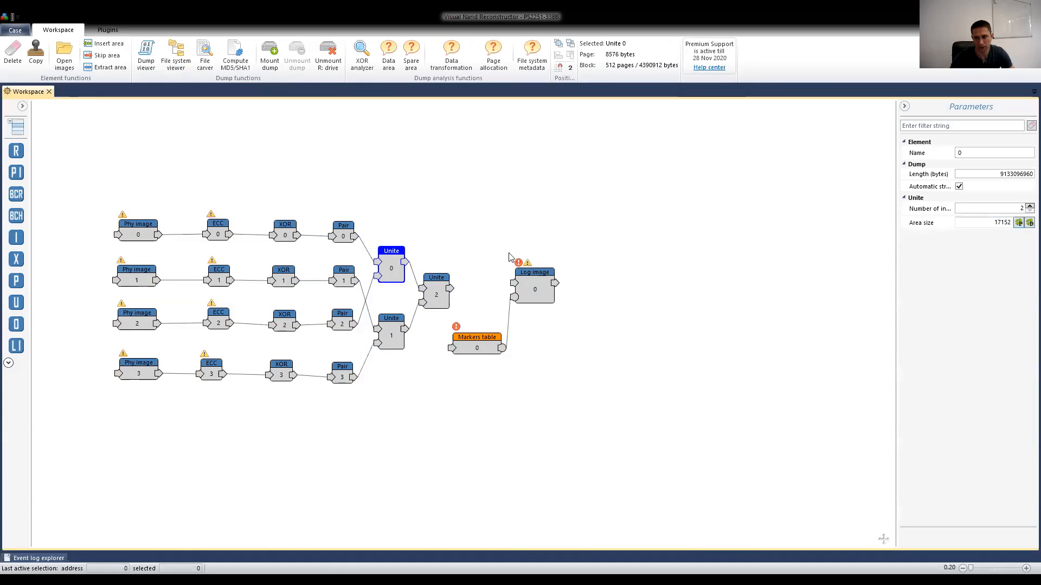
{"action": "left_click", "coordinate": [343, 230]}
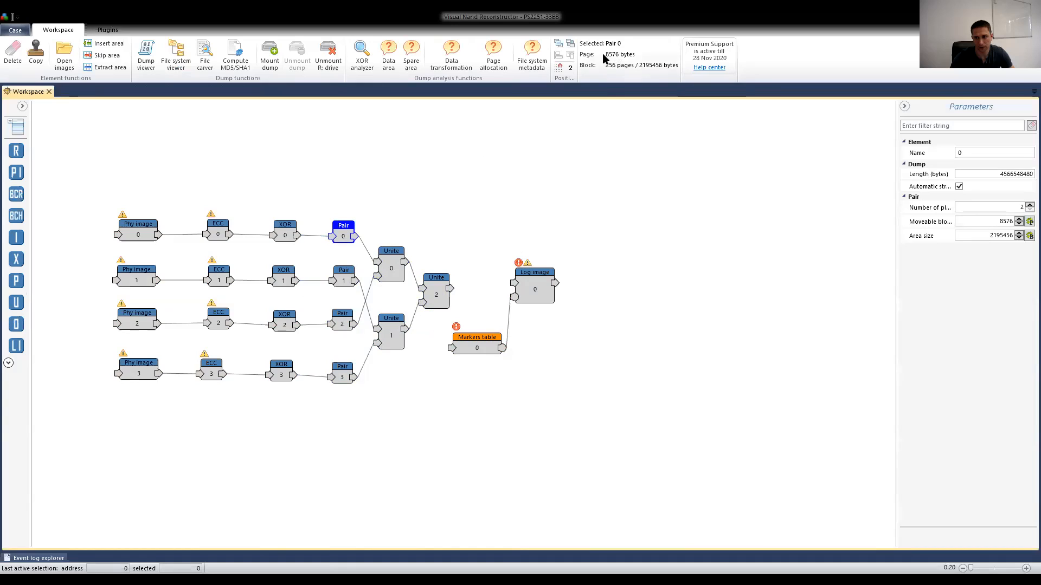
{"action": "left_click", "coordinate": [392, 269]}
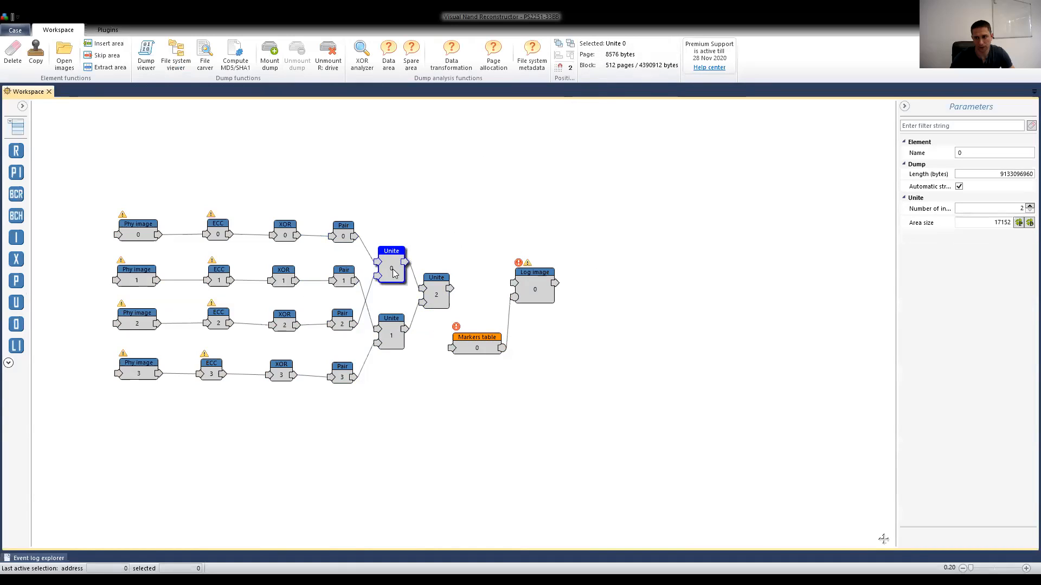
{"action": "left_click", "coordinate": [1004, 223]}
{"action": "left_click", "coordinate": [436, 295]}
{"action": "left_click", "coordinate": [979, 222]}
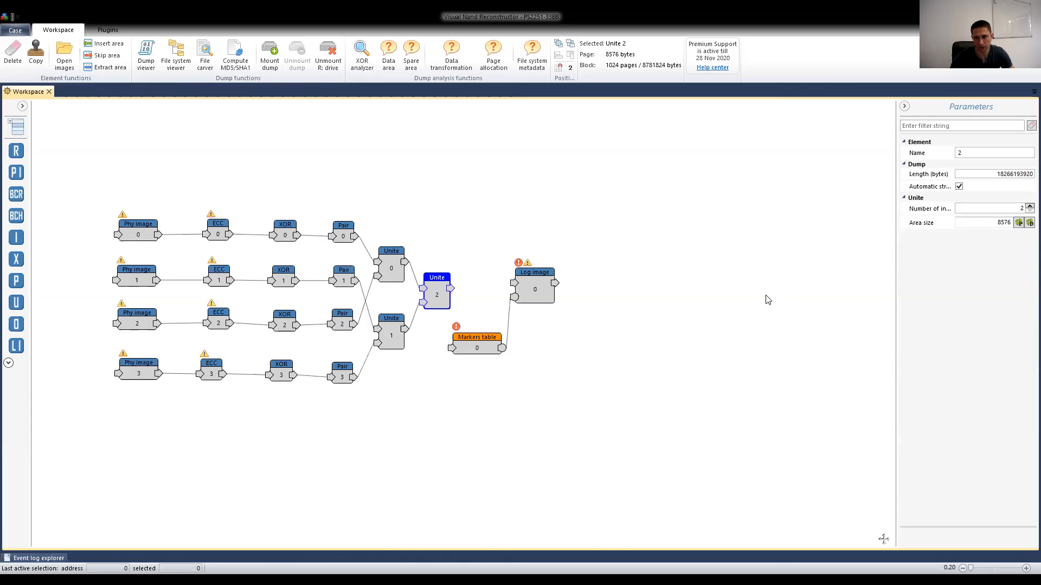
{"action": "left_click", "coordinate": [1026, 223]}
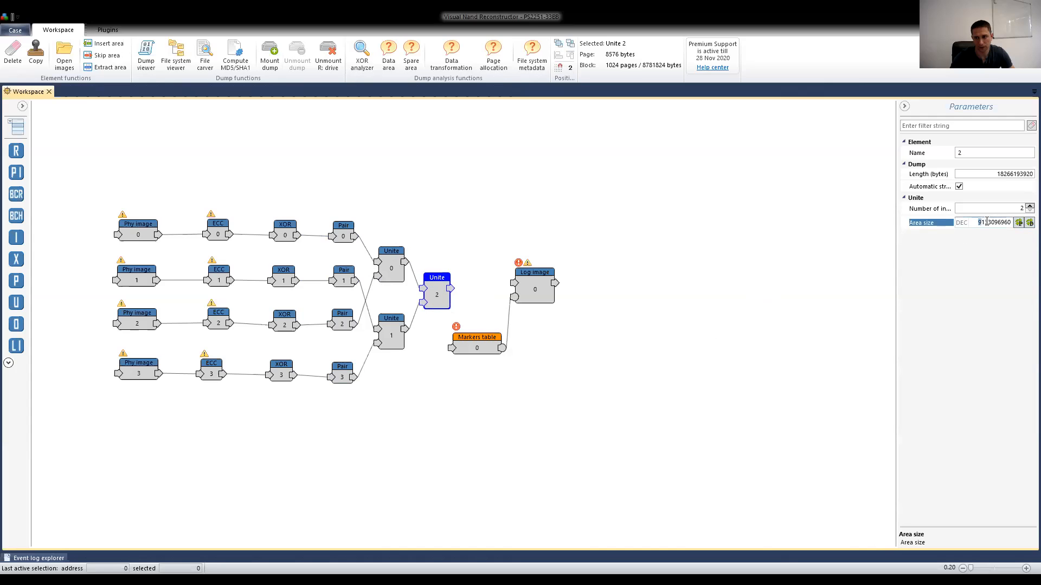
Connect the output of Unite 2 to the Log image and Markers table elements and arrange them beside it
{"action": "left_click", "coordinate": [434, 297]}
{"action": "left_click_drag", "start_coordinate": [432, 295], "coordinate": [513, 282]}
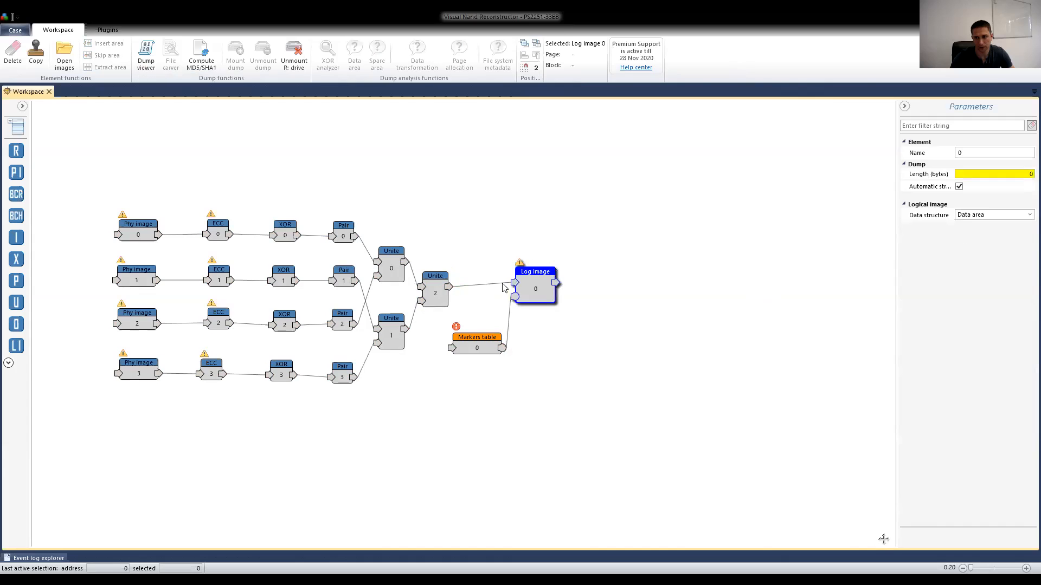
{"action": "mouse_move", "coordinate": [450, 288]}
{"action": "left_mouse_down"}
{"action": "mouse_move", "coordinate": [452, 348]}
{"action": "mouse_move", "coordinate": [480, 345]}
{"action": "left_mouse_up"}
{"action": "left_click_drag", "start_coordinate": [525, 289], "coordinate": [535, 293]}
{"action": "left_click_drag", "start_coordinate": [482, 347], "coordinate": [489, 347]}
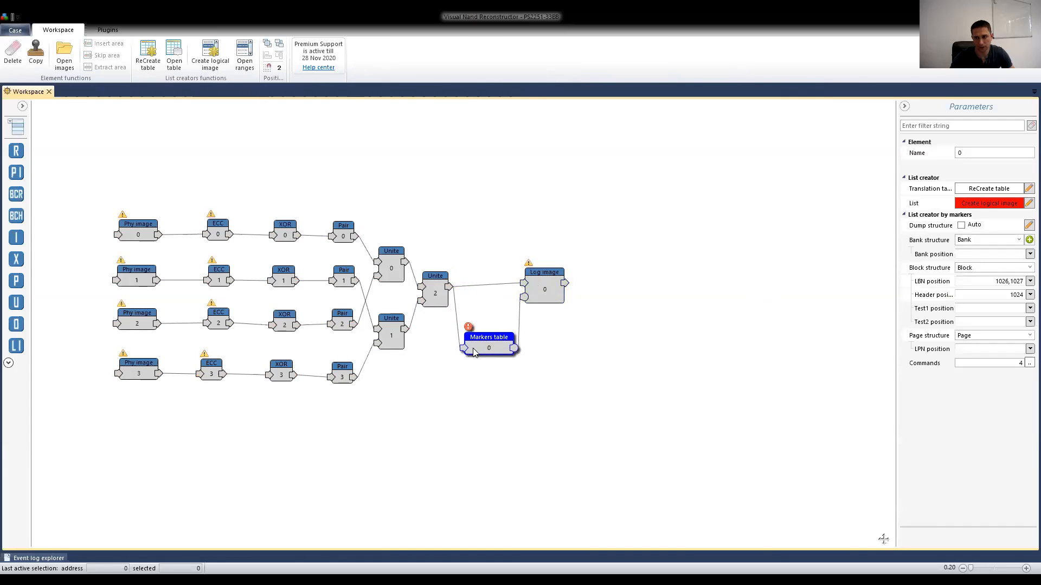
Create the logical image list from the Markers table with the Auto option enabled
{"action": "left_click", "coordinate": [533, 294]}
{"action": "left_click", "coordinate": [495, 353]}
{"action": "left_click", "coordinate": [978, 209]}
{"action": "left_click", "coordinate": [979, 207]}
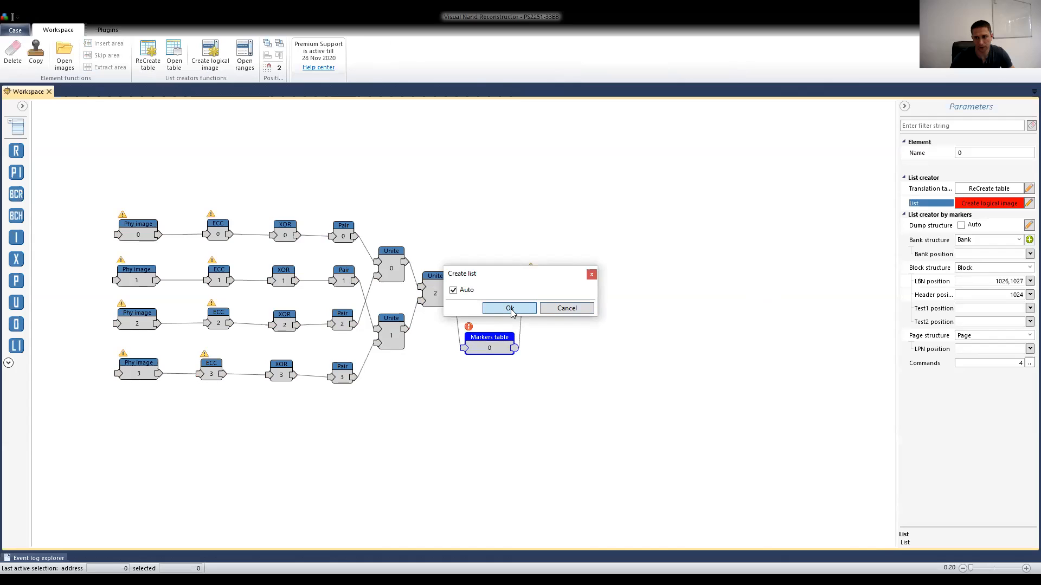
{"action": "left_click", "coordinate": [510, 309]}
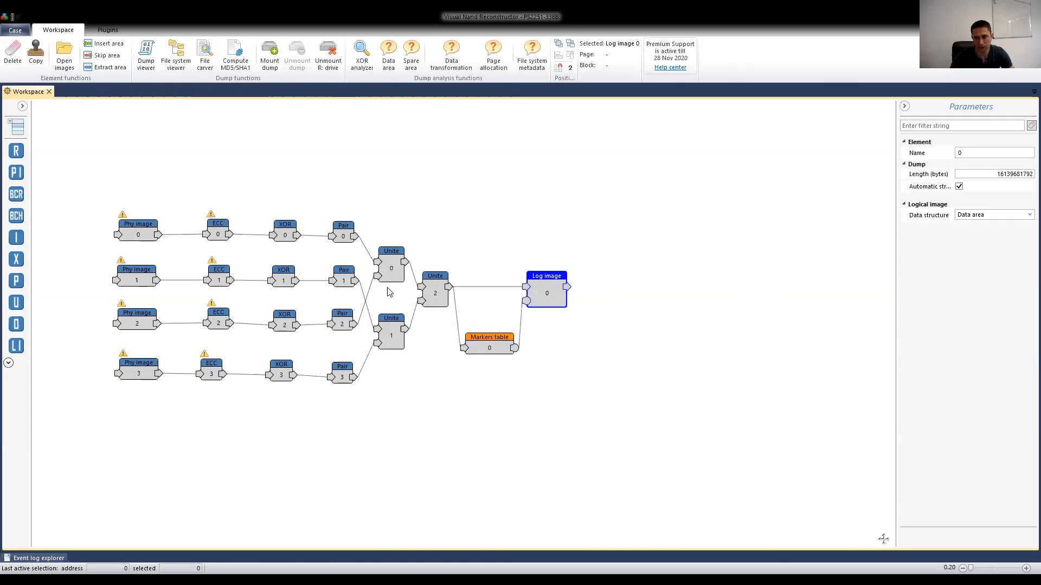
Open the Log image's file system and expand the MBR and the FAT32 volume to list the Root folder
{"action": "left_click", "coordinate": [176, 52]}
{"action": "left_click", "coordinate": [10, 124]}
{"action": "left_click", "coordinate": [20, 134]}
{"action": "left_click", "coordinate": [30, 147]}
{"action": "left_click", "coordinate": [68, 157]}
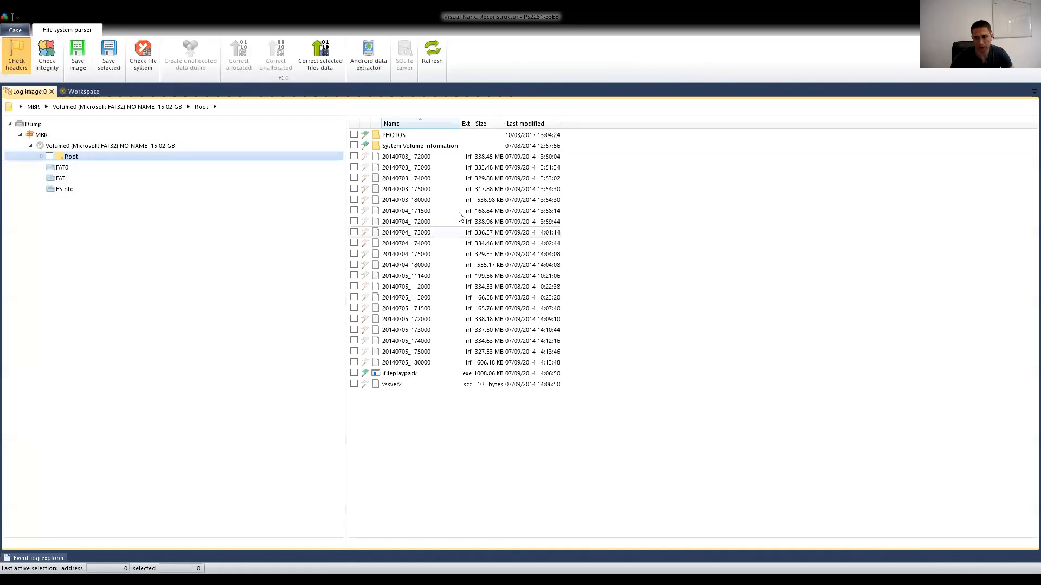
Open the PHOTOS folder in Root and look through its list of recovered JPG files
{"action": "double_click", "coordinate": [401, 135]}
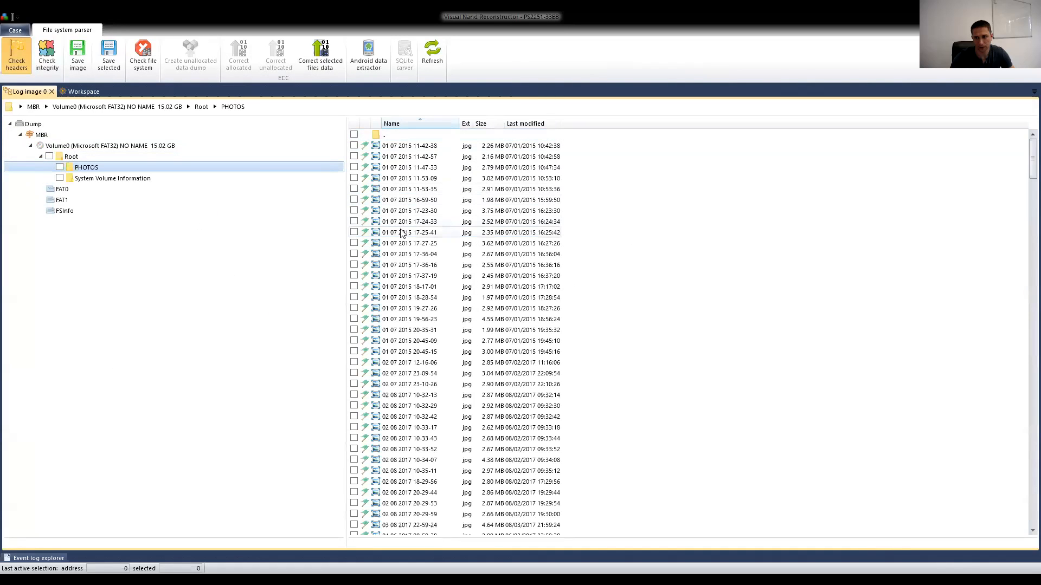
{"action": "left_click", "coordinate": [402, 233]}
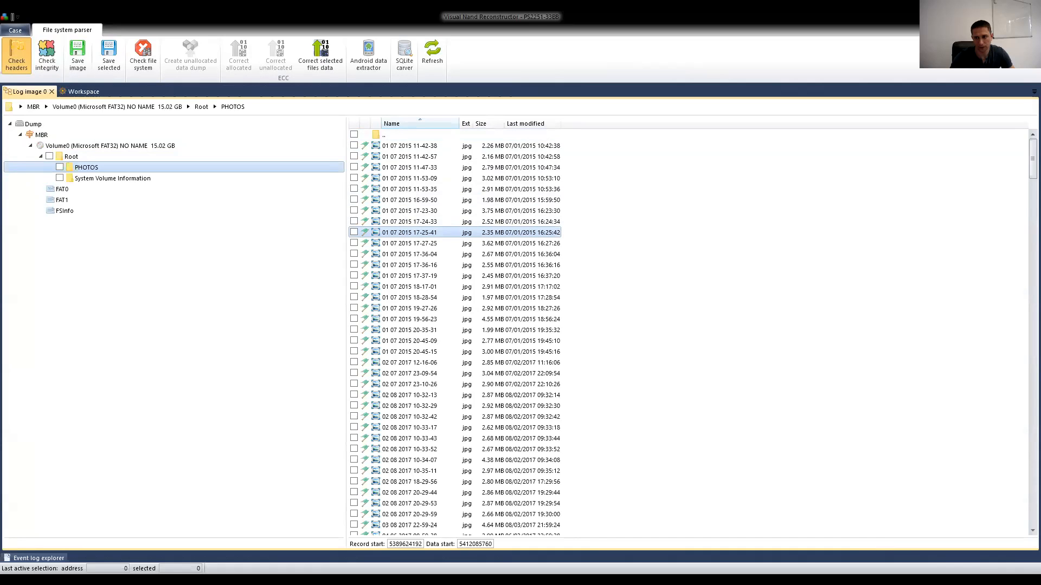
{"action": "left_click", "coordinate": [359, 362]}
{"action": "scroll", "coordinate": [460, 415], "scroll_direction": "down", "scroll_amount": 10}
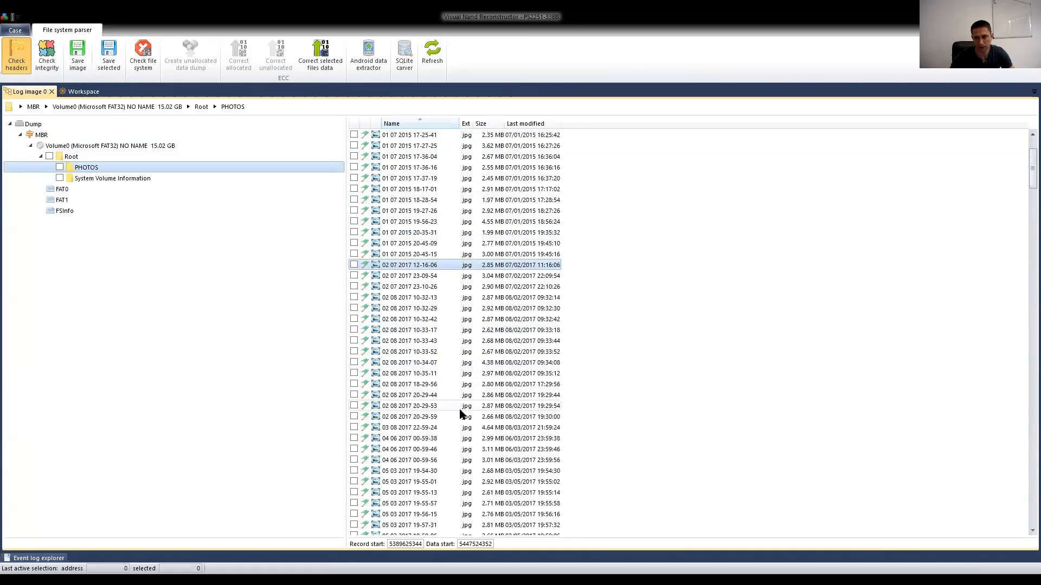
{"action": "scroll", "coordinate": [456, 417], "scroll_direction": "down", "scroll_amount": 7}
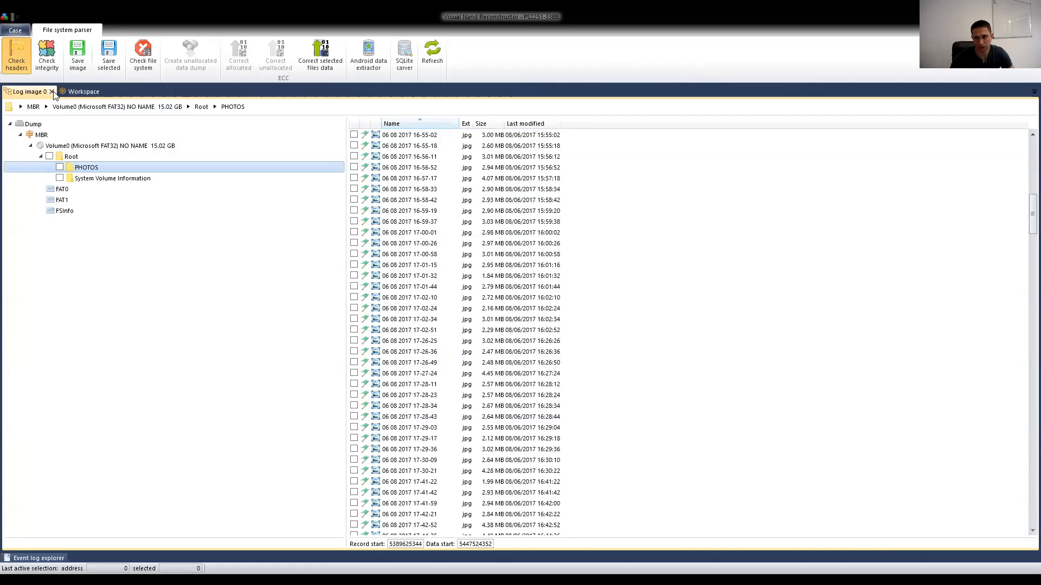
Open the case 8_EN2683B BA.case from the 5_EN2683B BA folder on drive F and load its saved markers list
{"action": "left_click", "coordinate": [79, 91]}
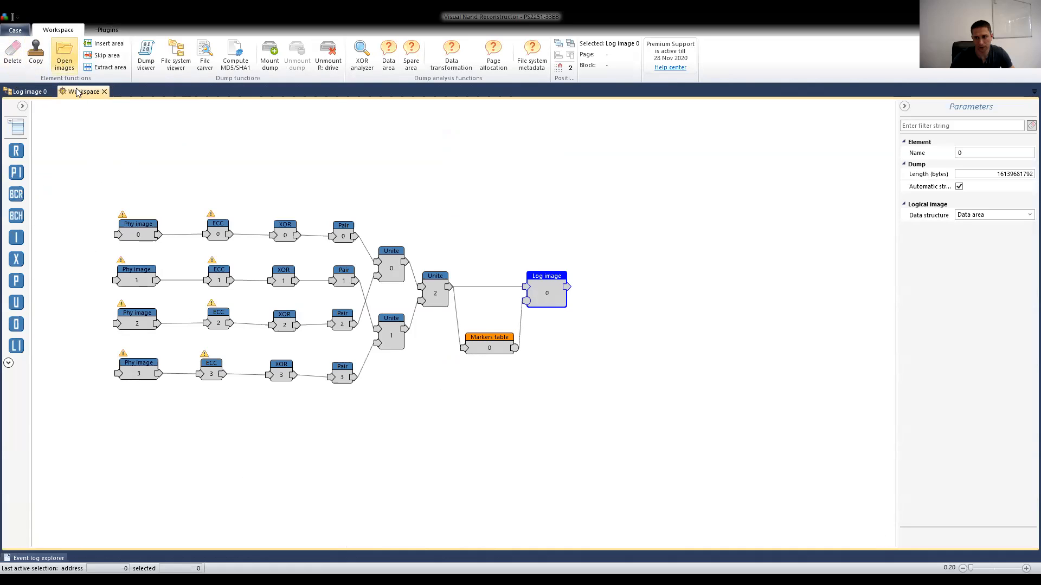
{"action": "left_click", "coordinate": [16, 31]}
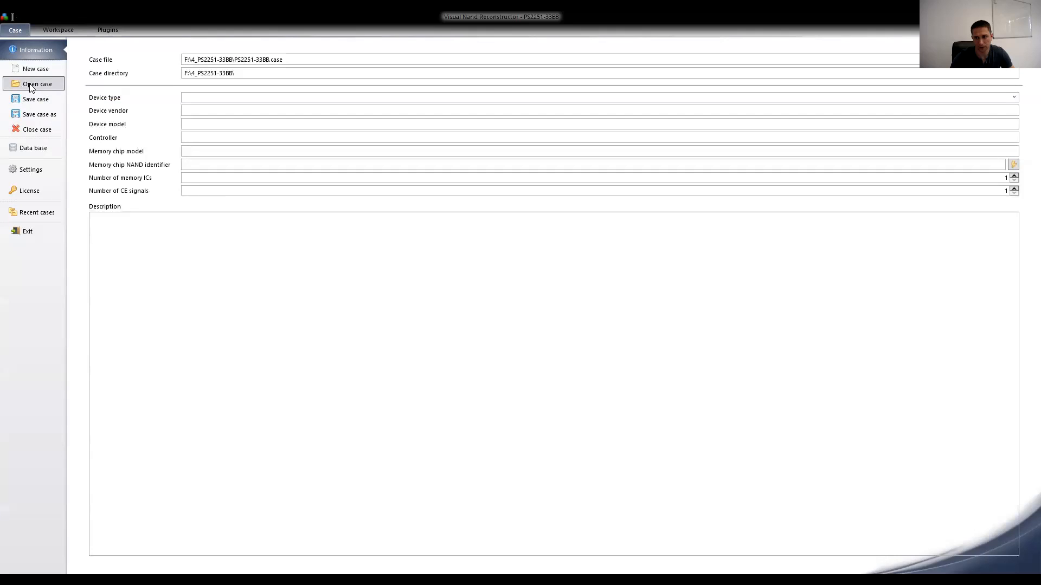
{"action": "left_click", "coordinate": [58, 31]}
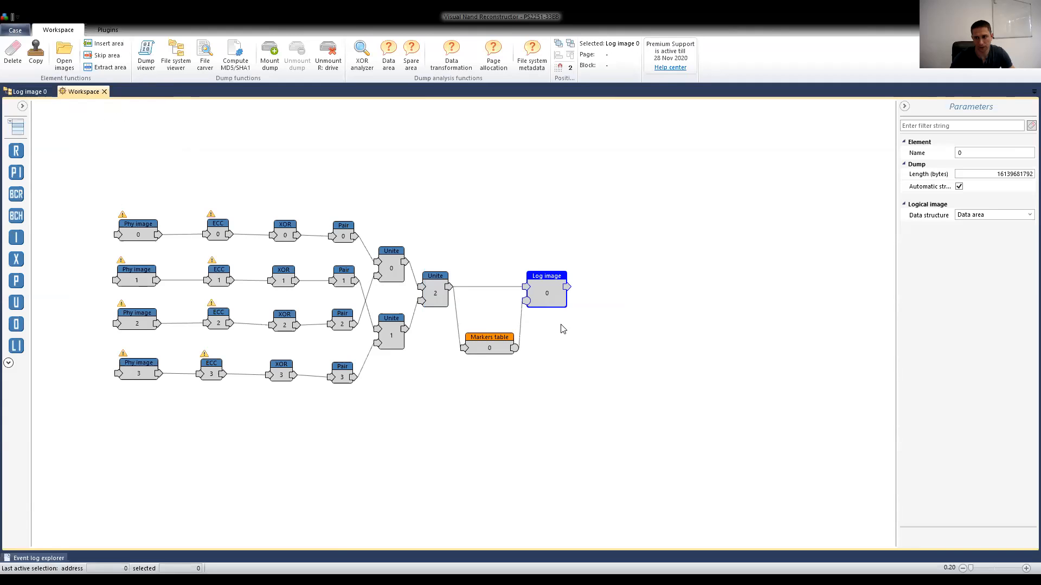
{"action": "left_click", "coordinate": [64, 54]}
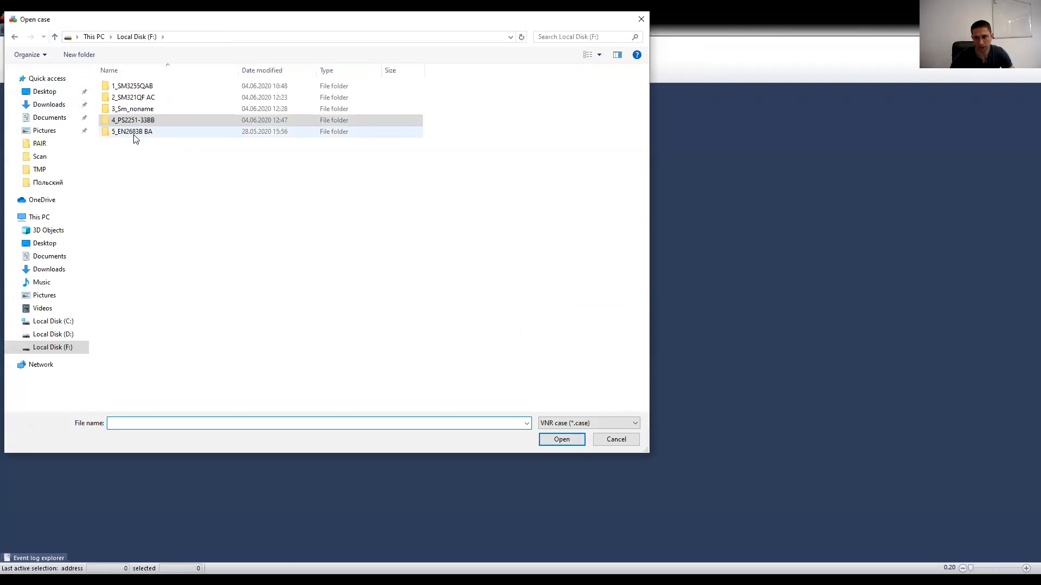
{"action": "double_click", "coordinate": [115, 130]}
{"action": "left_click", "coordinate": [144, 89]}
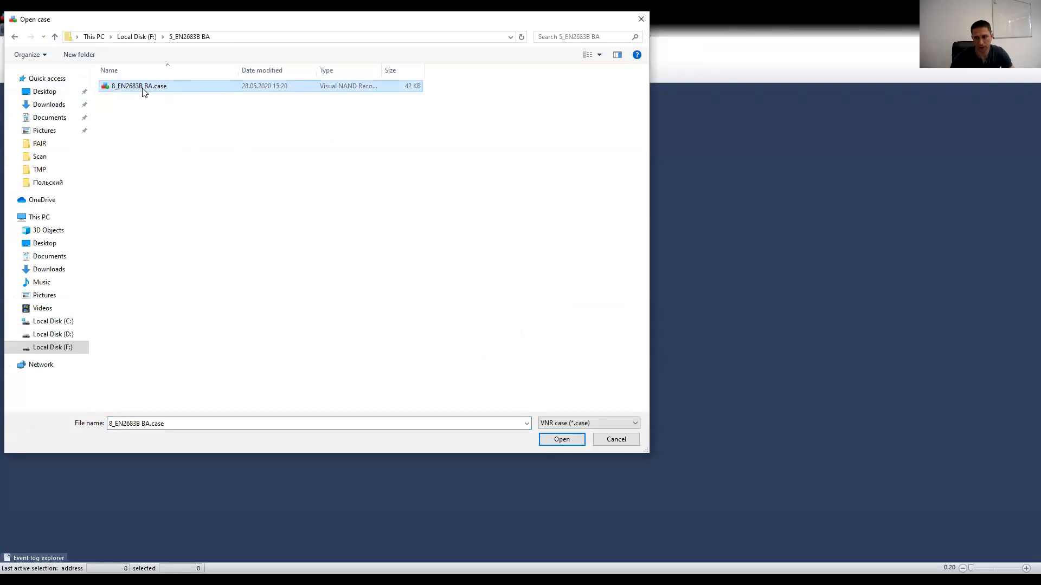
{"action": "double_click", "coordinate": [144, 92]}
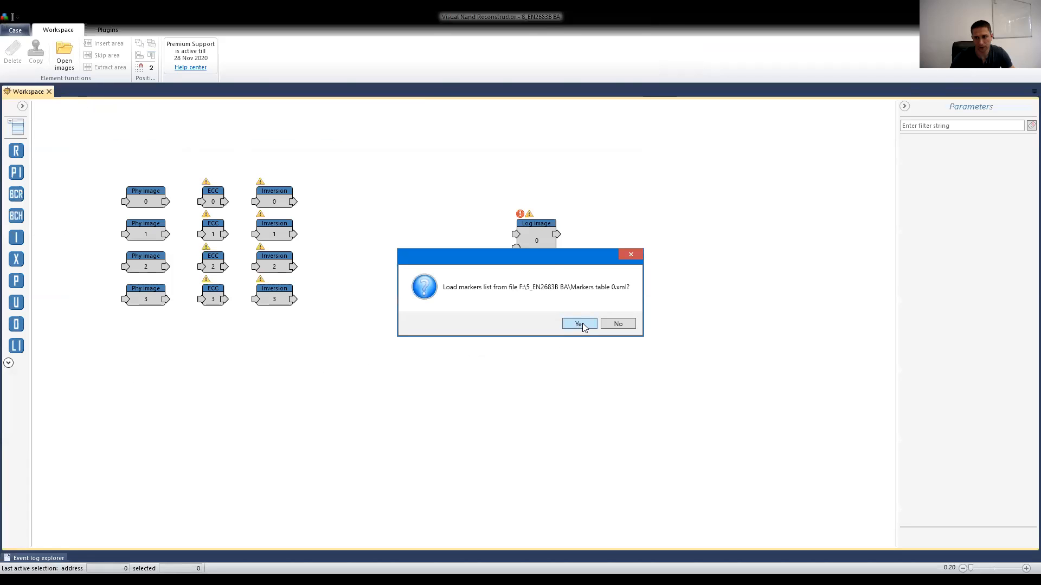
{"action": "left_click", "coordinate": [580, 324]}
Open the Inversion 1 dump as a bitmap and examine the data around row 54434 with the hex view briefly shown
{"action": "left_click", "coordinate": [274, 231]}
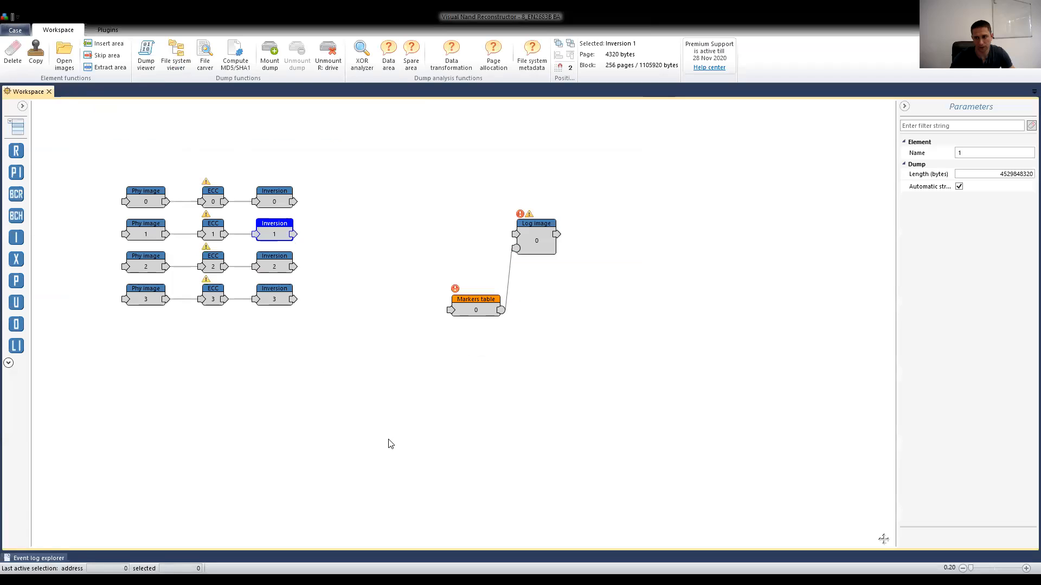
{"action": "double_click", "coordinate": [280, 239]}
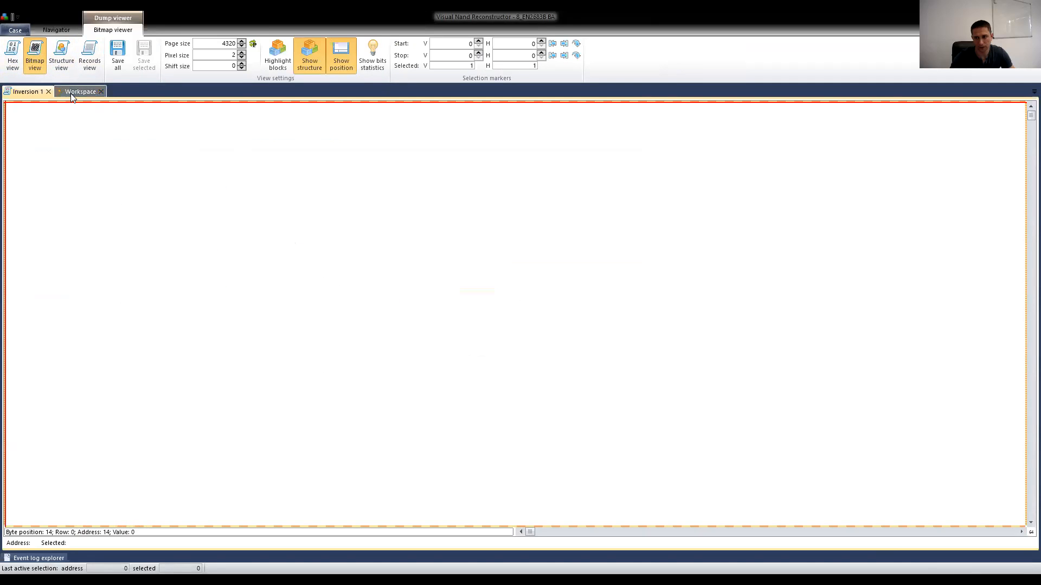
{"action": "left_click", "coordinate": [12, 55]}
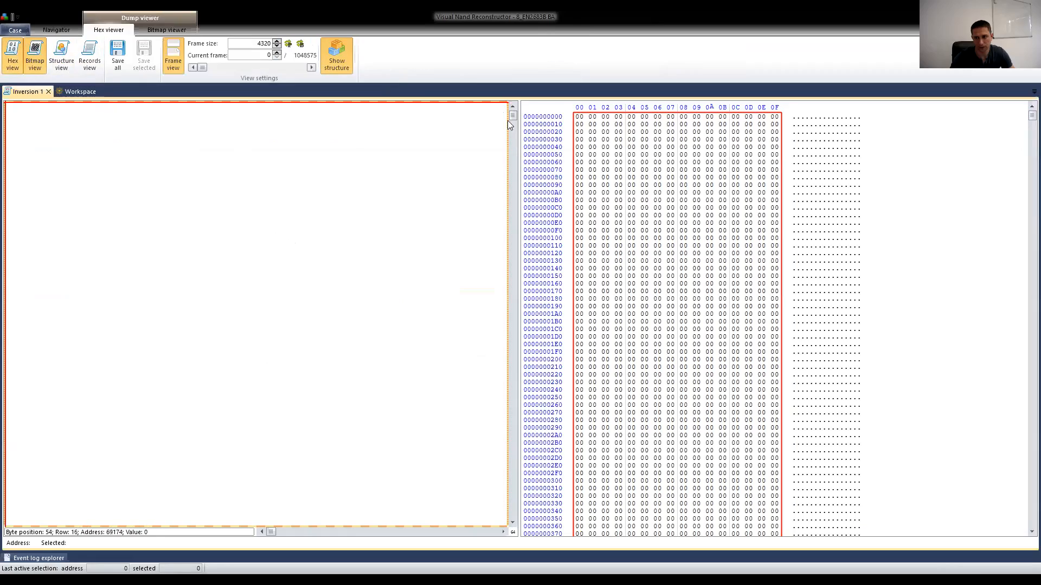
{"action": "left_click_drag", "start_coordinate": [514, 116], "coordinate": [513, 136]}
{"action": "left_click", "coordinate": [206, 211]}
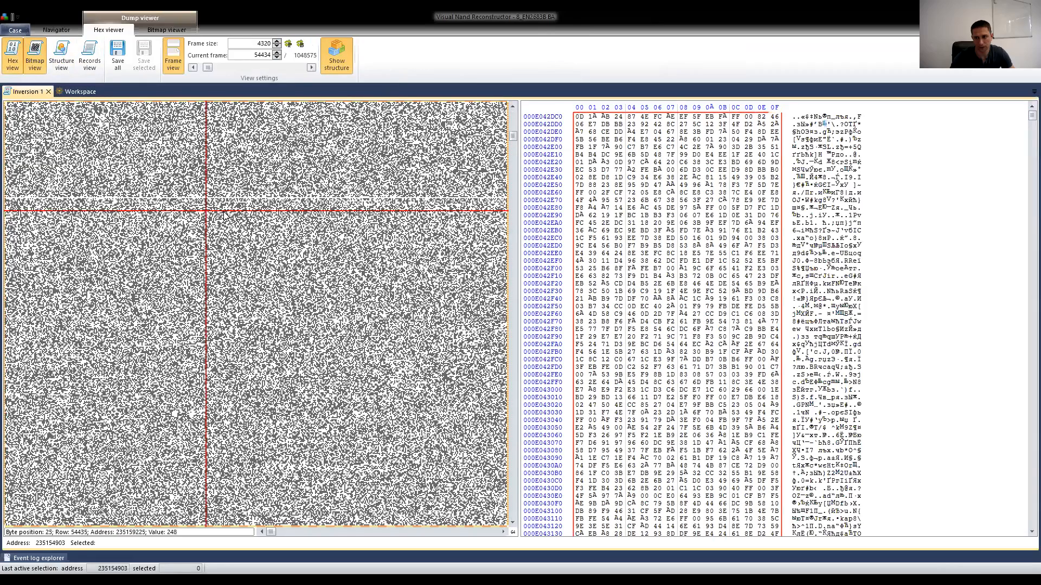
{"action": "scroll", "coordinate": [223, 212], "scroll_direction": "down", "scroll_amount": 1}
{"action": "scroll", "coordinate": [263, 235], "scroll_direction": "down", "scroll_amount": 5}
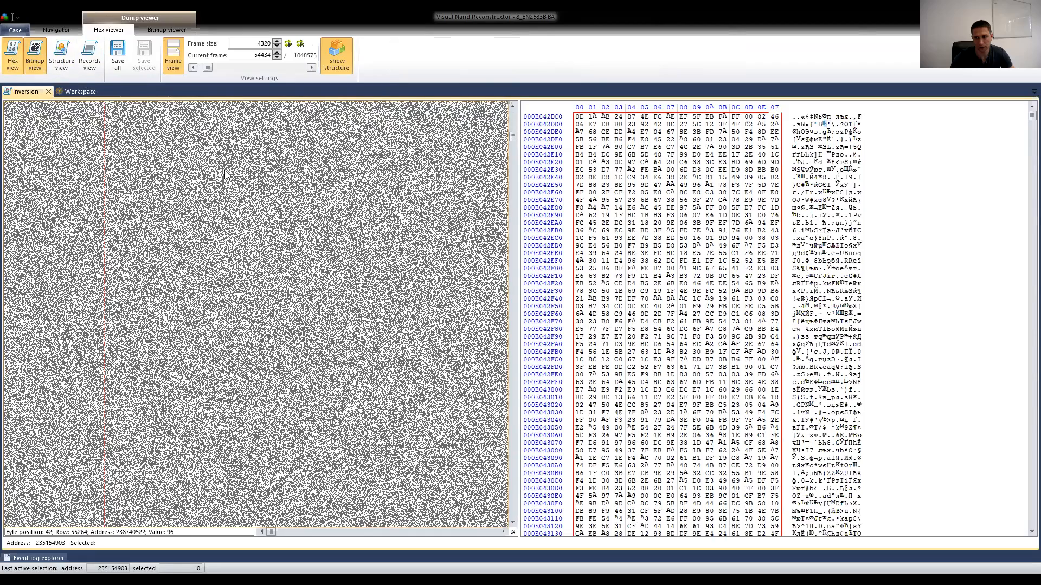
{"action": "left_click", "coordinate": [12, 54]}
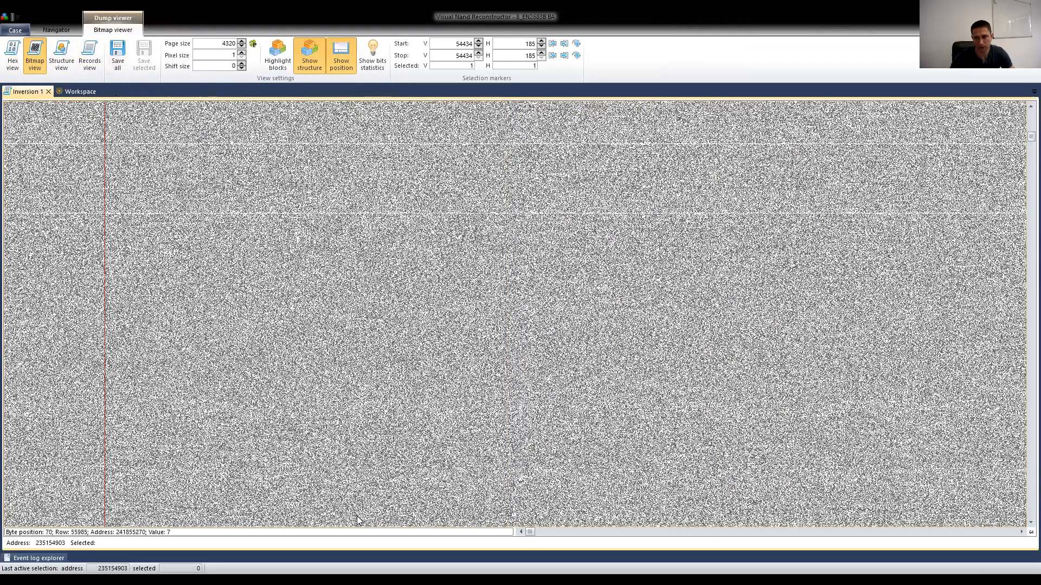
Select one 256-row block at the start of the spare area and turn on block highlighting
{"action": "mouse_move", "coordinate": [531, 533]}
{"action": "left_mouse_down"}
{"action": "mouse_move", "coordinate": [850, 527]}
{"action": "mouse_move", "coordinate": [1022, 535]}
{"action": "left_mouse_up"}
{"action": "left_click", "coordinate": [453, 263]}
{"action": "left_click", "coordinate": [465, 404], "text": "shift"}
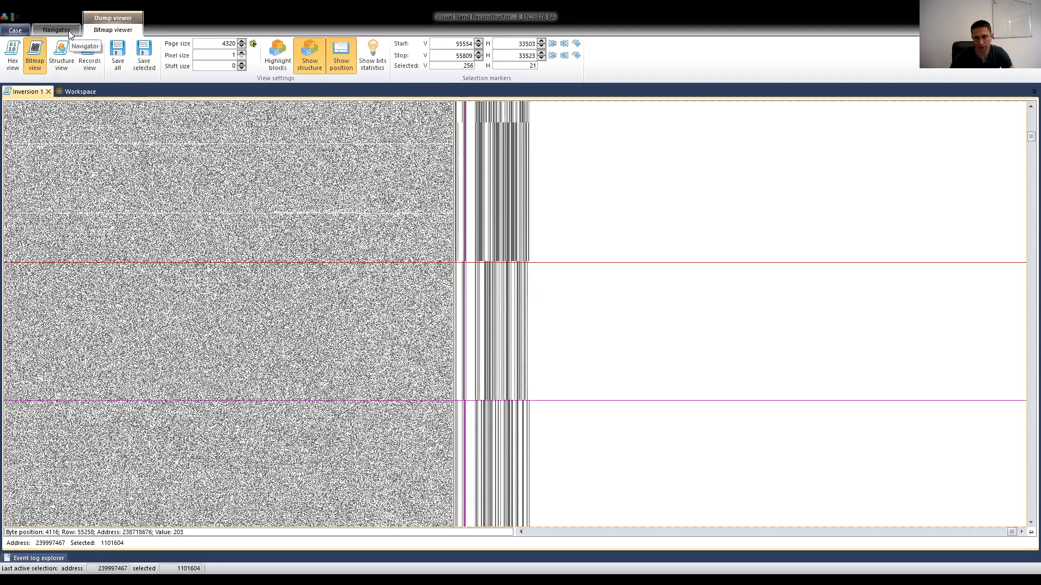
{"action": "left_click", "coordinate": [278, 56]}
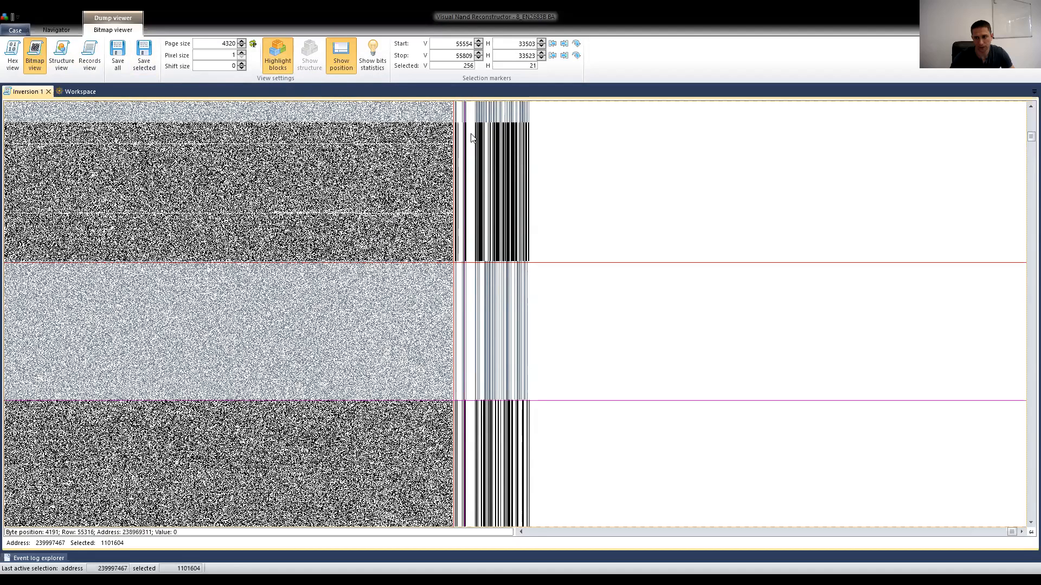
Mark the horizontal white lines in the block above the selected one to compare their positions, around rows 55336 and 55462
{"action": "left_click", "coordinate": [824, 531]}
{"action": "left_click", "coordinate": [824, 531]}
{"action": "left_click", "coordinate": [824, 531]}
{"action": "left_click", "coordinate": [330, 152]}
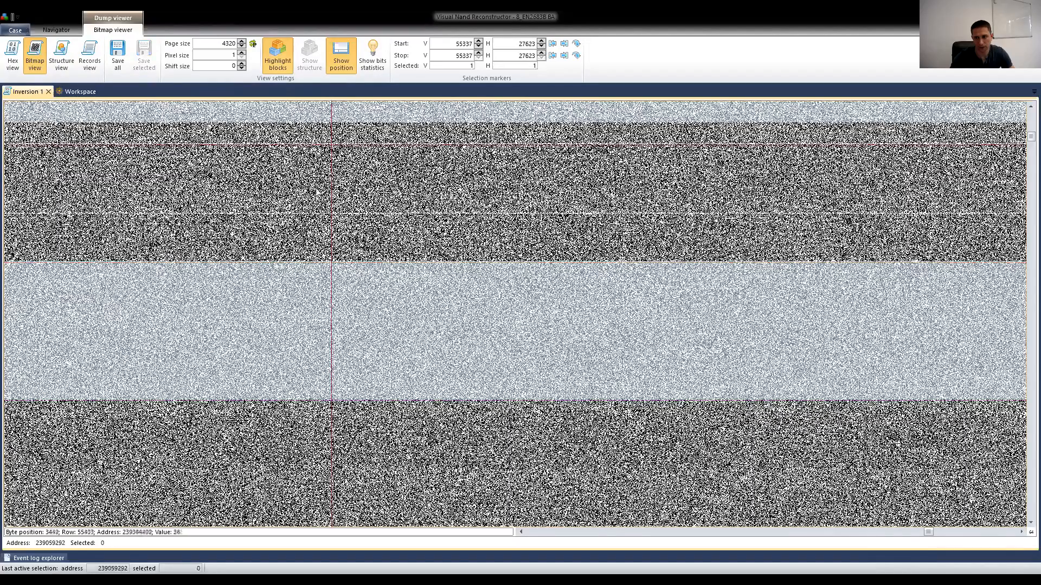
{"action": "left_click", "coordinate": [315, 212]}
{"action": "left_click", "coordinate": [337, 144]}
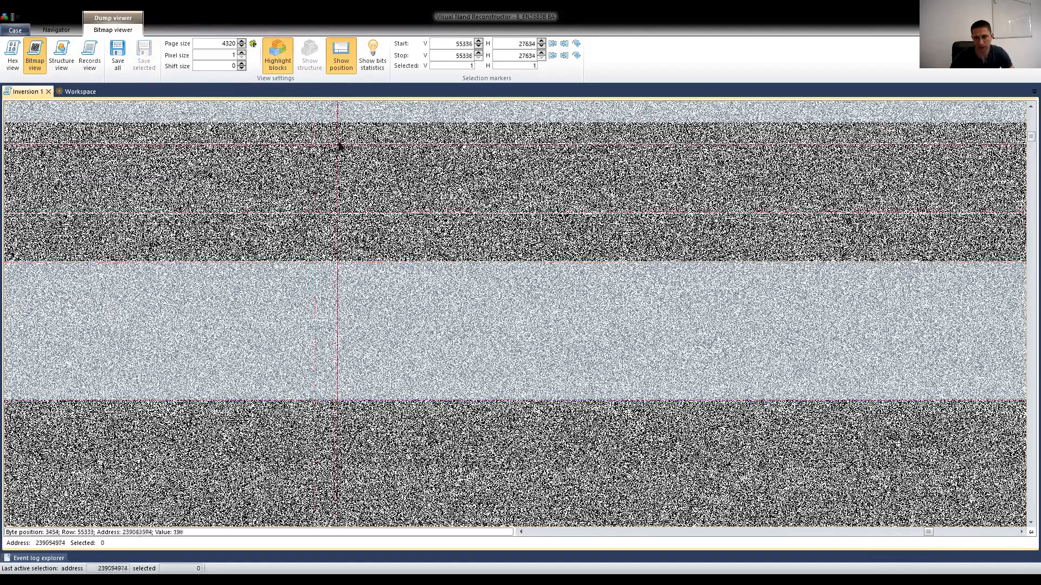
{"action": "left_click", "coordinate": [367, 126]}
{"action": "left_click", "coordinate": [378, 142]}
{"action": "left_click", "coordinate": [352, 214]}
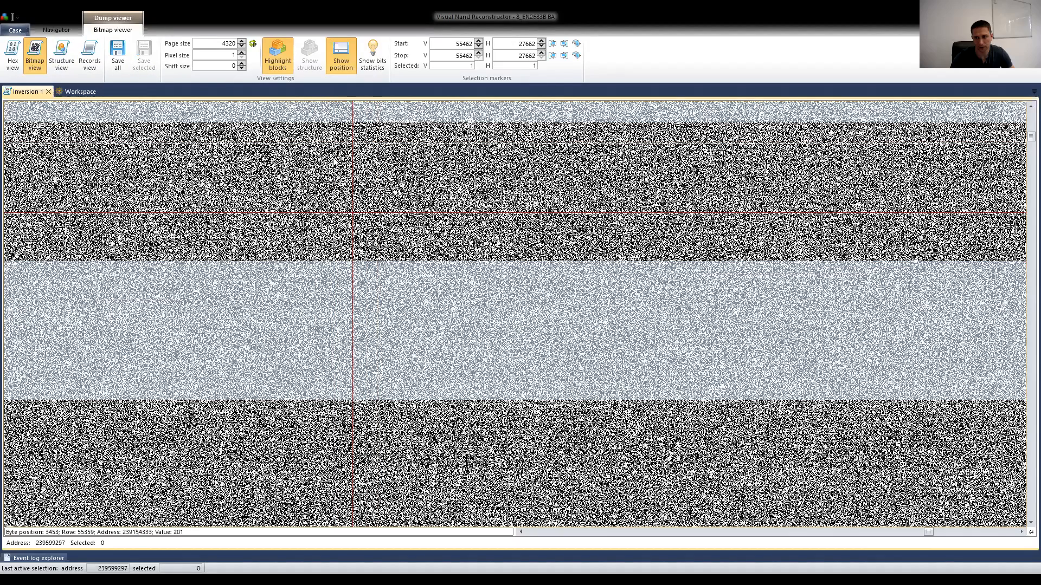
Compare the white-line positions in the following highlighted blocks, marking lines down to about row 58004
{"action": "scroll", "coordinate": [267, 291], "scroll_direction": "down", "scroll_amount": 3}
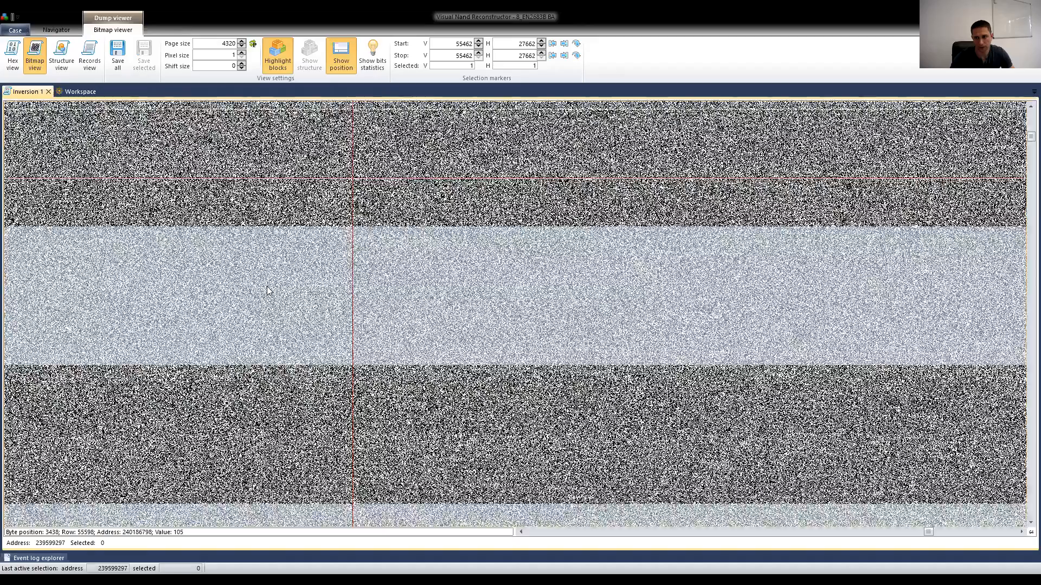
{"action": "left_click", "coordinate": [283, 261]}
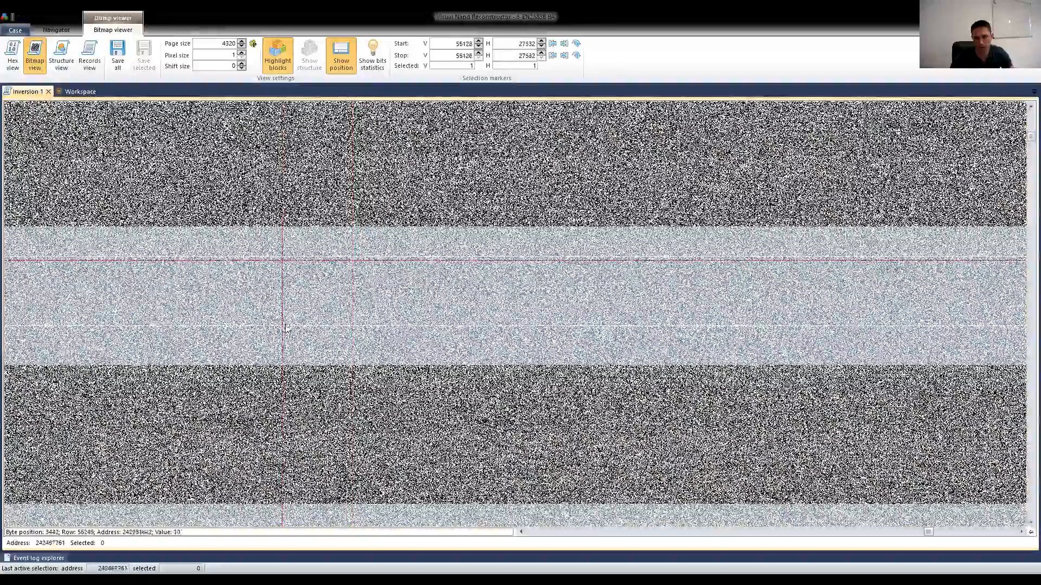
{"action": "scroll", "coordinate": [292, 301], "scroll_direction": "down", "scroll_amount": 3}
{"action": "left_click", "coordinate": [319, 192]}
{"action": "left_click", "coordinate": [318, 271]}
{"action": "scroll", "coordinate": [318, 271], "scroll_direction": "down", "scroll_amount": 6}
{"action": "left_click", "coordinate": [337, 322]}
{"action": "scroll", "coordinate": [337, 325], "scroll_direction": "down", "scroll_amount": 9}
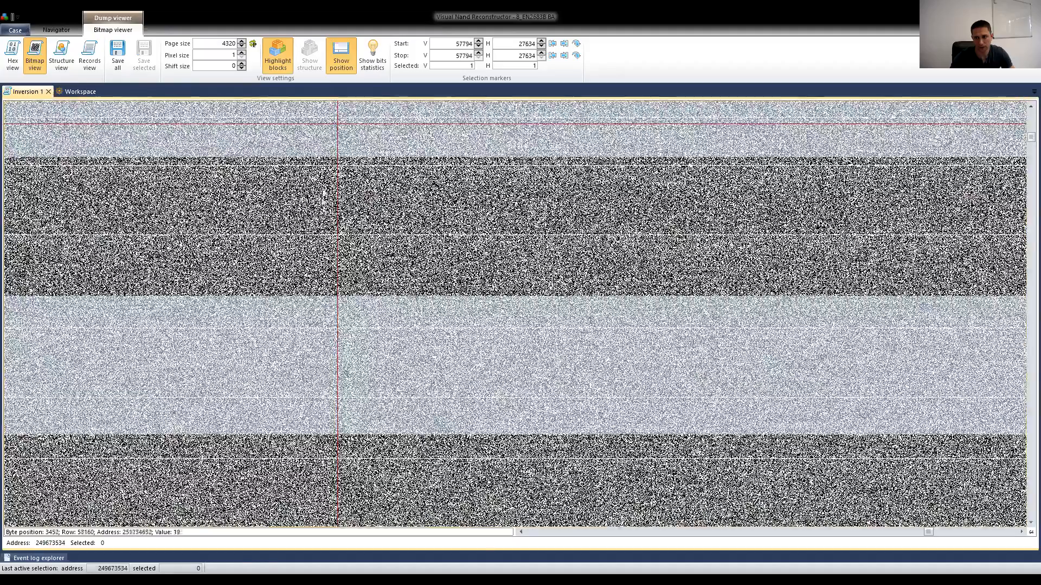
{"action": "scroll", "coordinate": [320, 185], "scroll_direction": "up", "scroll_amount": 3}
{"action": "left_click", "coordinate": [355, 170]}
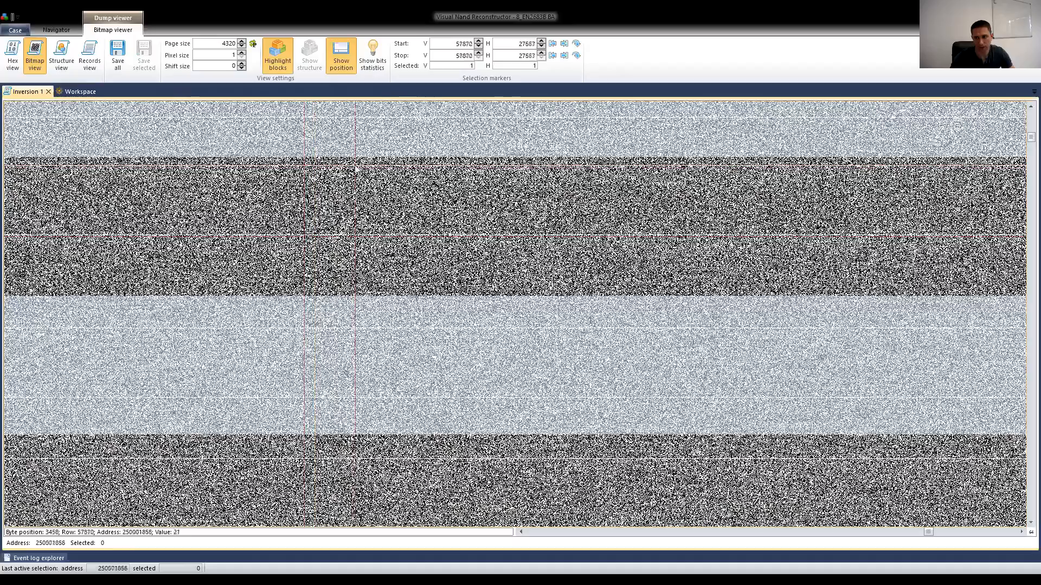
{"action": "left_click", "coordinate": [339, 241]}
Examine further blocks of the bitmap and mark the two white lines in the block near row 61595
{"action": "scroll", "coordinate": [338, 241], "scroll_direction": "down", "scroll_amount": 5}
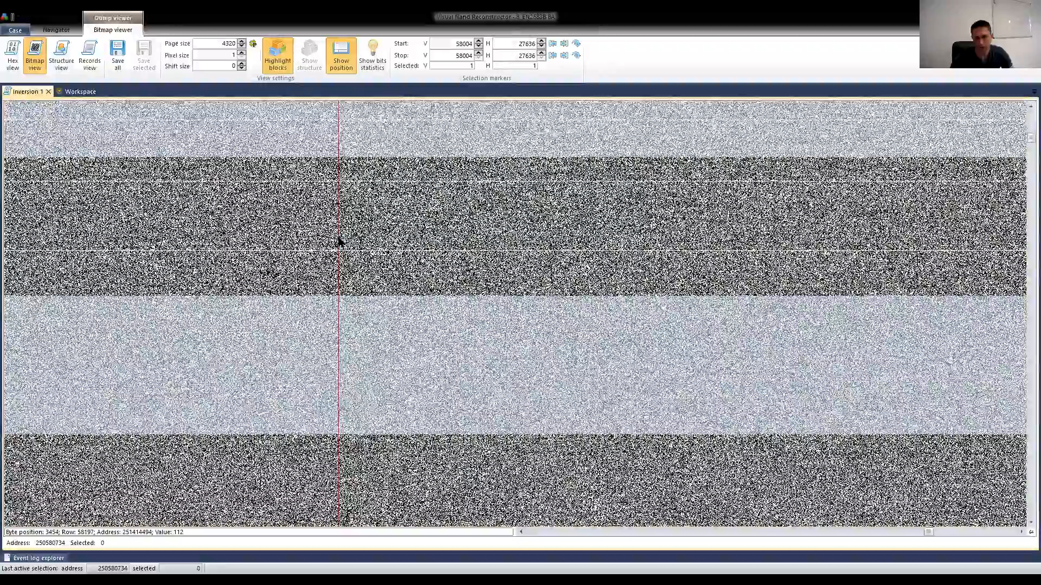
{"action": "scroll", "coordinate": [339, 240], "scroll_direction": "down", "scroll_amount": 3}
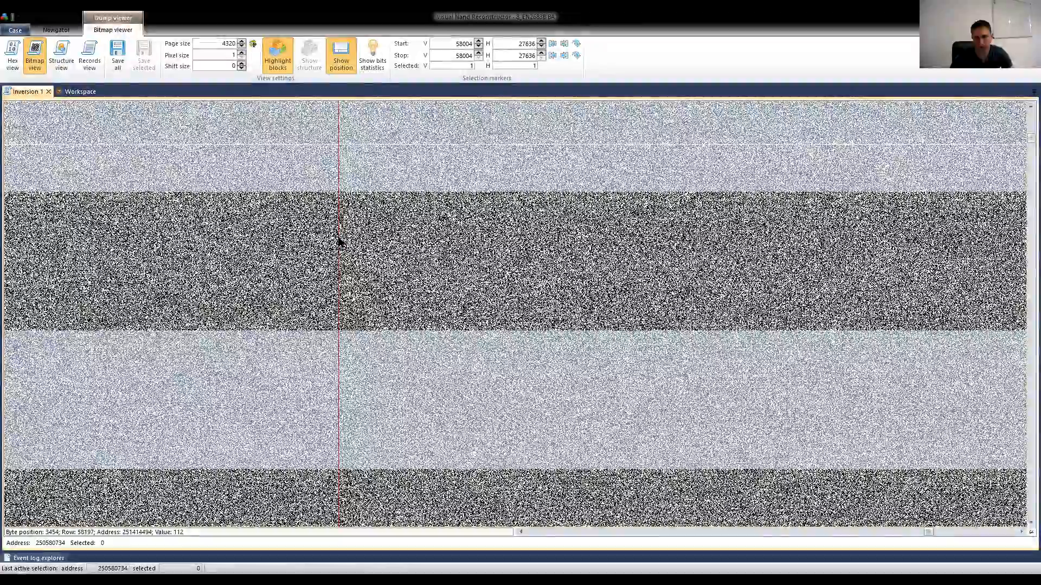
{"action": "scroll", "coordinate": [338, 240], "scroll_direction": "down", "scroll_amount": 3}
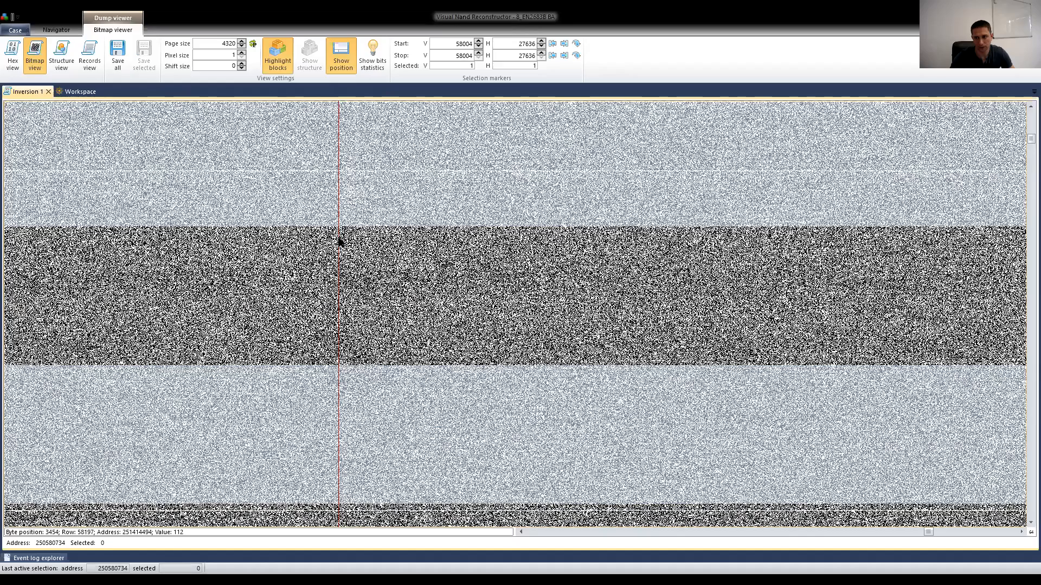
{"action": "scroll", "coordinate": [339, 241], "scroll_direction": "down", "scroll_amount": 5}
{"action": "left_click", "coordinate": [411, 185]}
{"action": "left_click", "coordinate": [392, 245]}
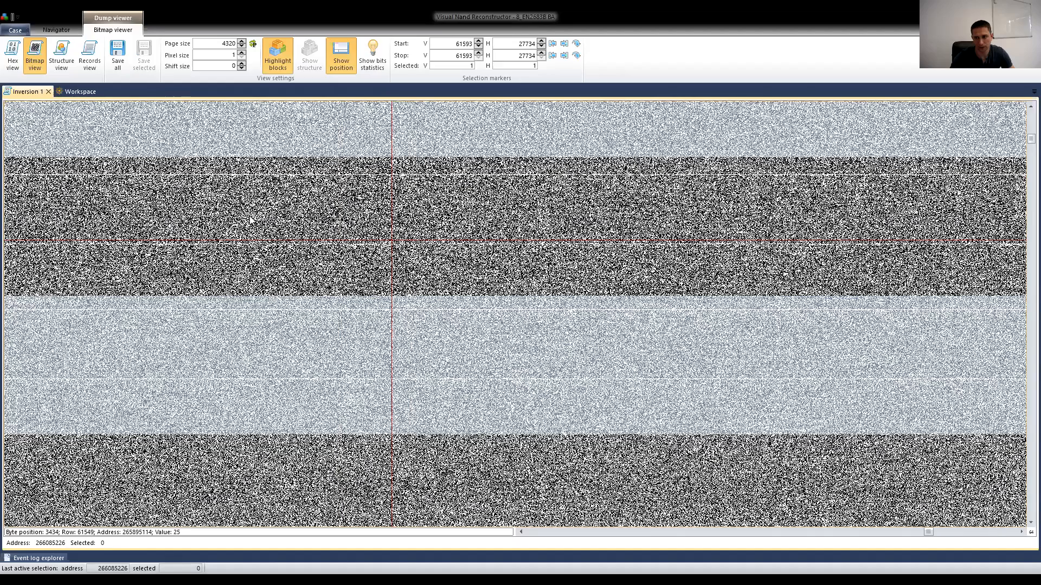
{"action": "left_click", "coordinate": [275, 180]}
{"action": "left_click", "coordinate": [289, 242]}
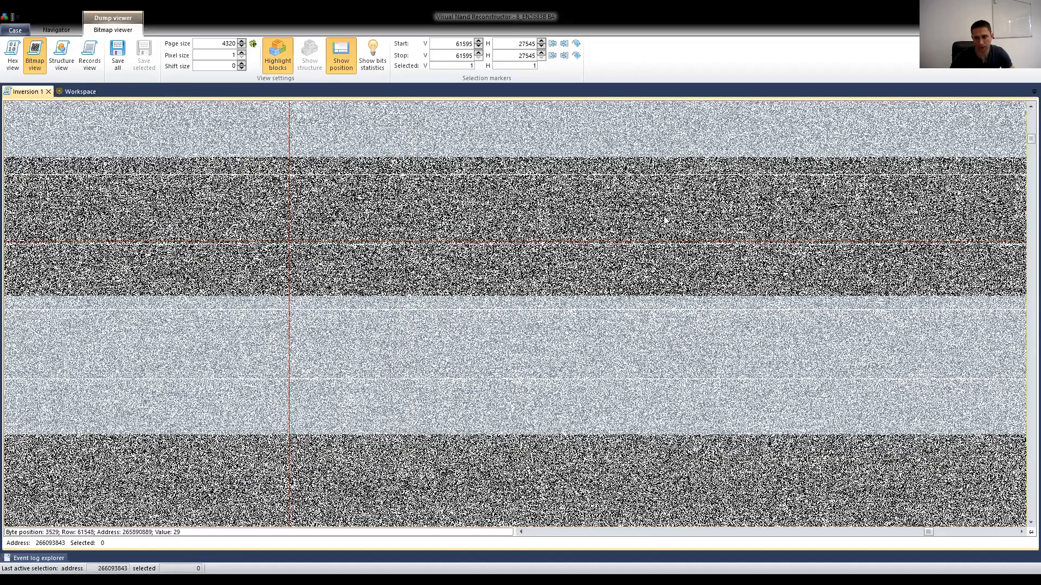
Check the white-line pattern in blocks around row 80000 and close the Inversion 1 dump
{"action": "left_click_drag", "start_coordinate": [1025, 142], "coordinate": [1024, 150]}
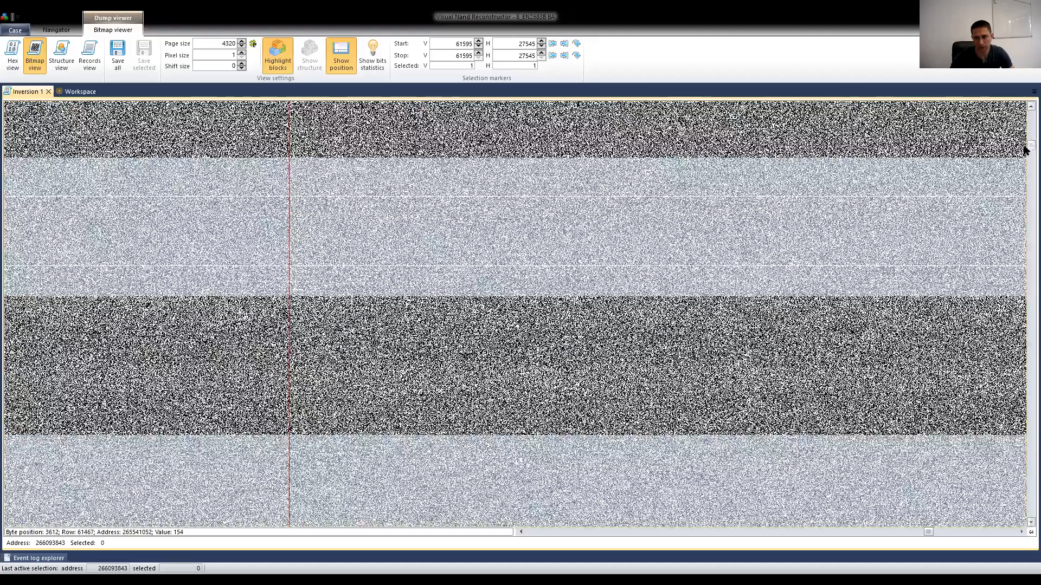
{"action": "scroll", "coordinate": [429, 208], "scroll_direction": "down", "scroll_amount": 2}
{"action": "scroll", "coordinate": [429, 209], "scroll_direction": "down", "scroll_amount": 3}
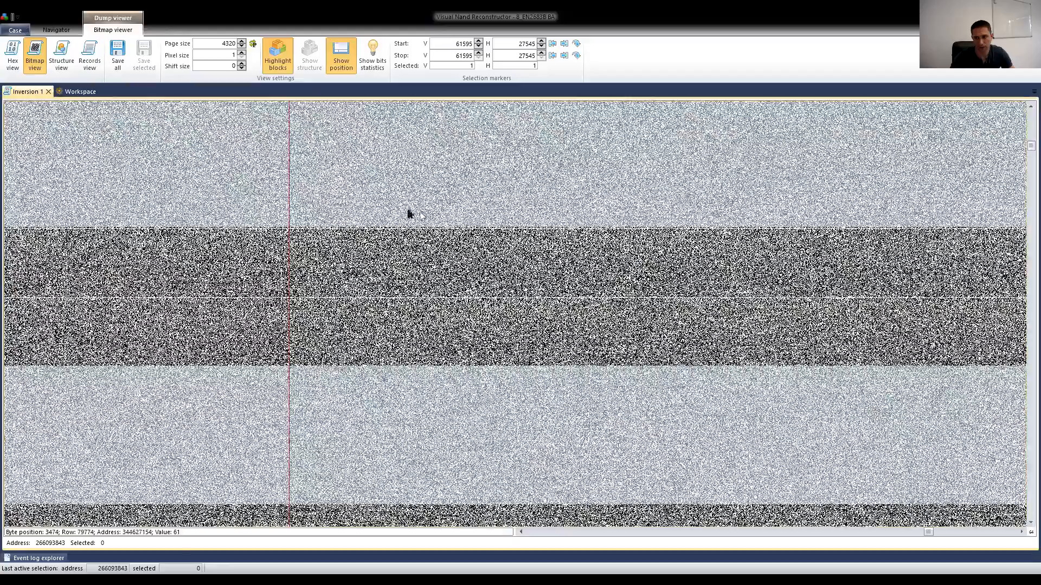
{"action": "scroll", "coordinate": [412, 274], "scroll_direction": "down", "scroll_amount": 4}
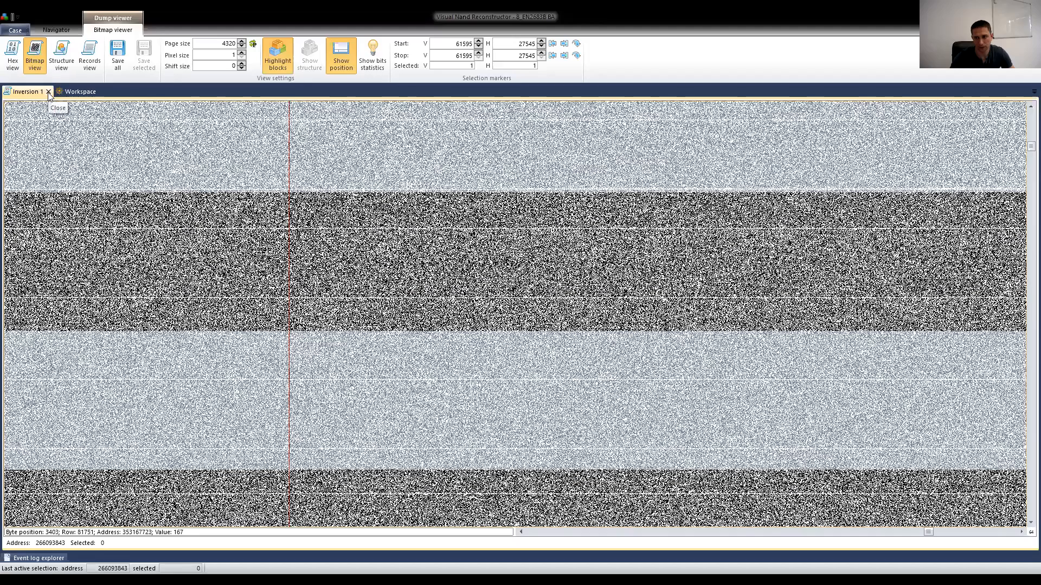
{"action": "left_click", "coordinate": [48, 92]}
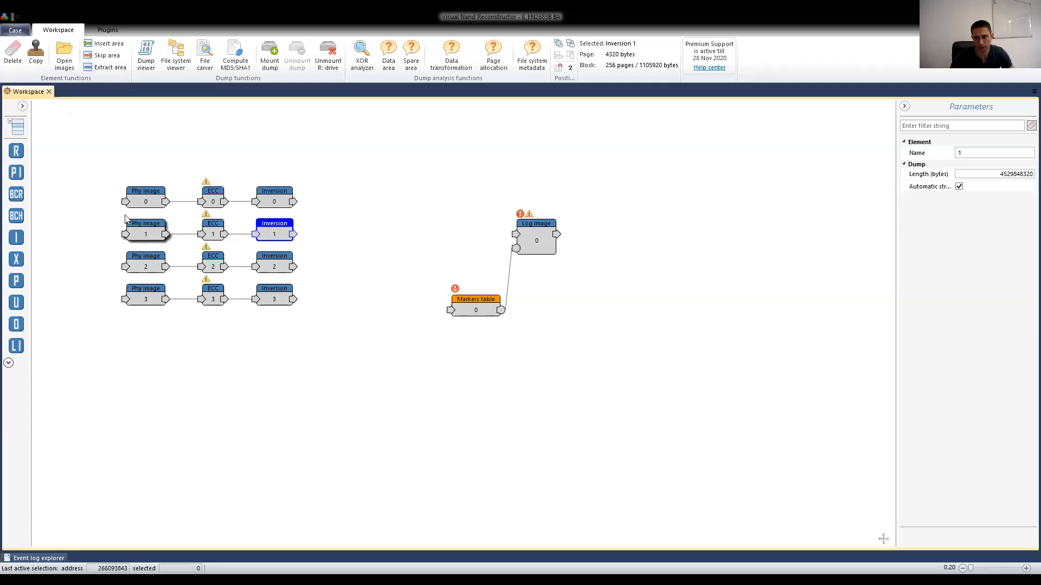
Add a Pair element connected to the output of Inversion 0 and make three copies of it
{"action": "left_click_drag", "start_coordinate": [16, 281], "coordinate": [336, 196]}
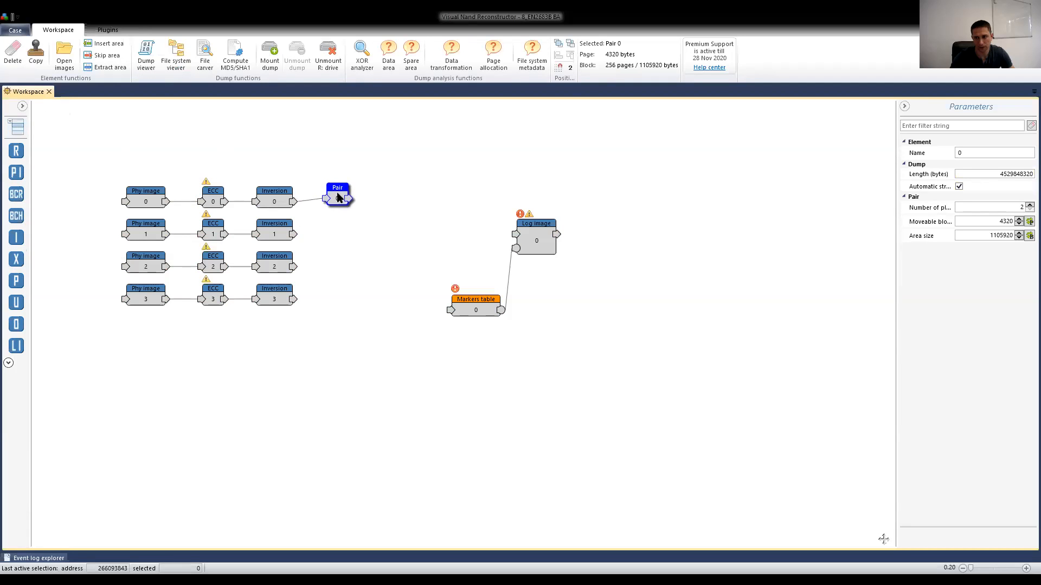
{"action": "left_click", "coordinate": [39, 54]}
{"action": "double_click", "coordinate": [39, 54]}
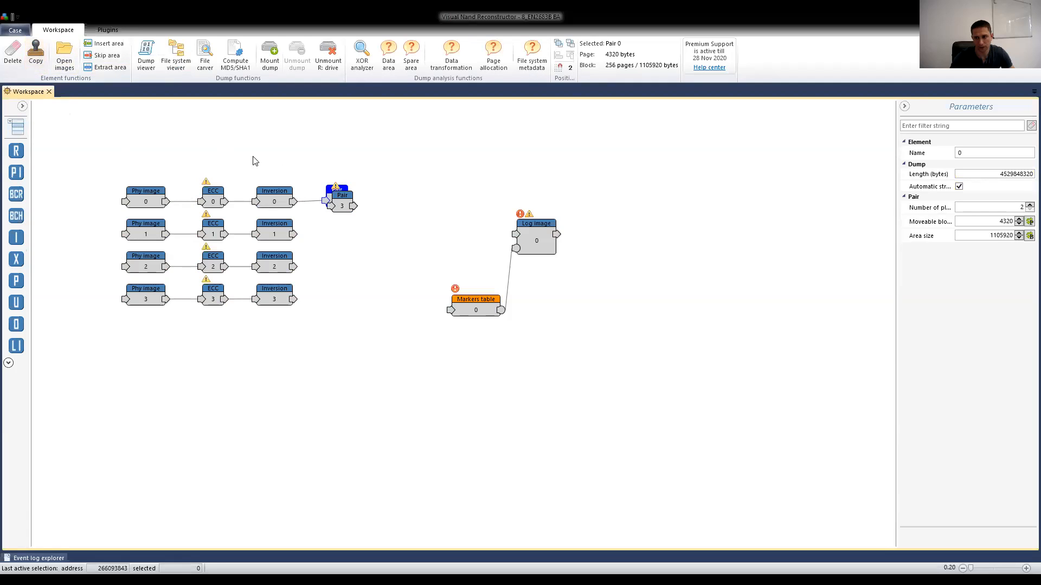
Place the three Pair copies beside Inversion 1, 2 and 3 and connect each to its Inversion output
{"action": "left_click_drag", "start_coordinate": [342, 205], "coordinate": [341, 299]}
{"action": "left_click_drag", "start_coordinate": [345, 214], "coordinate": [335, 266]}
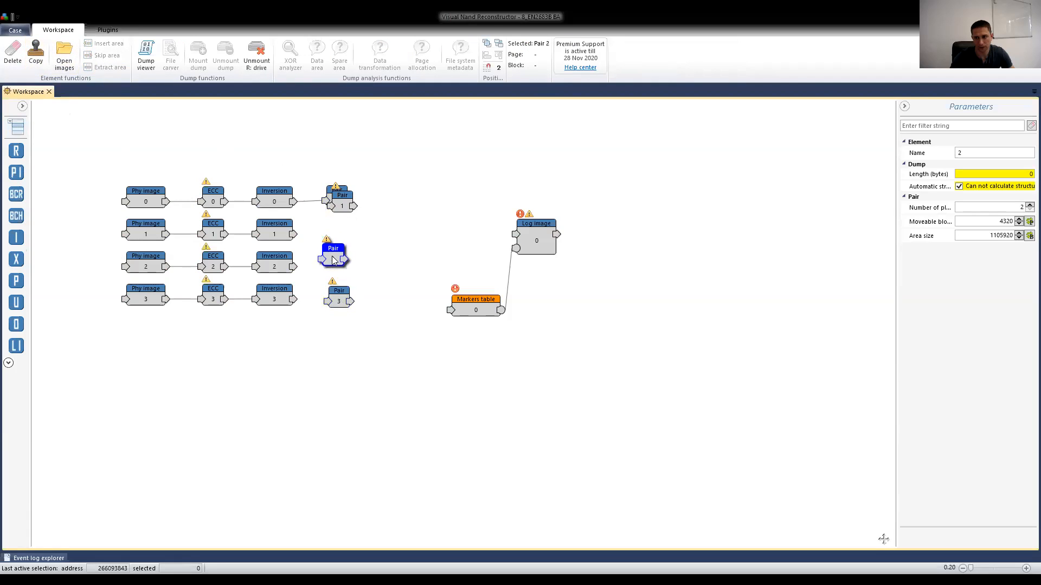
{"action": "left_click_drag", "start_coordinate": [336, 202], "coordinate": [322, 234]}
{"action": "left_click_drag", "start_coordinate": [295, 267], "coordinate": [320, 265]}
{"action": "left_click_drag", "start_coordinate": [295, 300], "coordinate": [328, 302]}
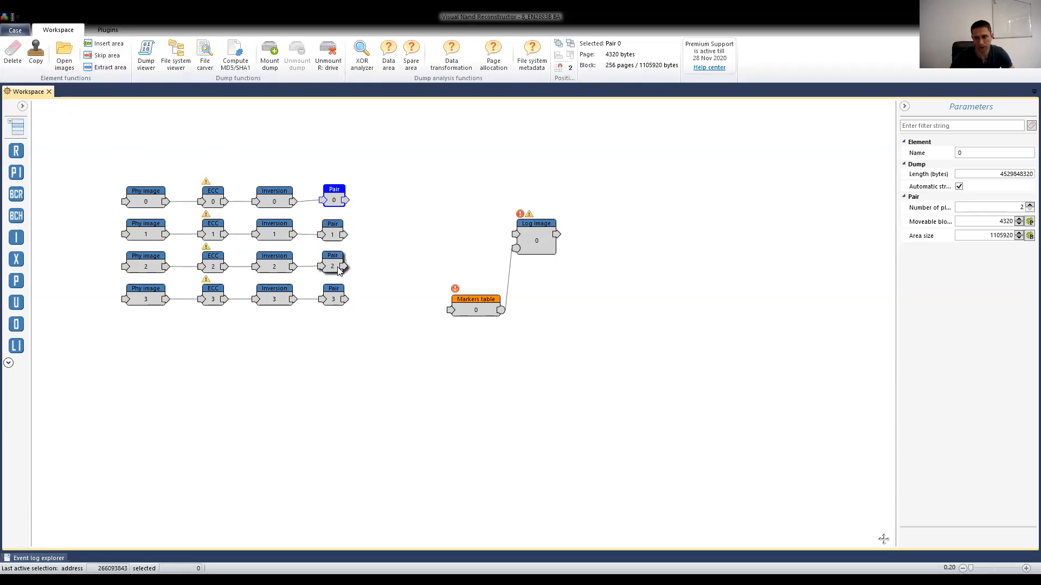
Open all four Pair dumps side by side as bitmaps, mark row 25851 and set the pixel size to 1
{"action": "left_click_drag", "start_coordinate": [370, 162], "coordinate": [325, 336]}
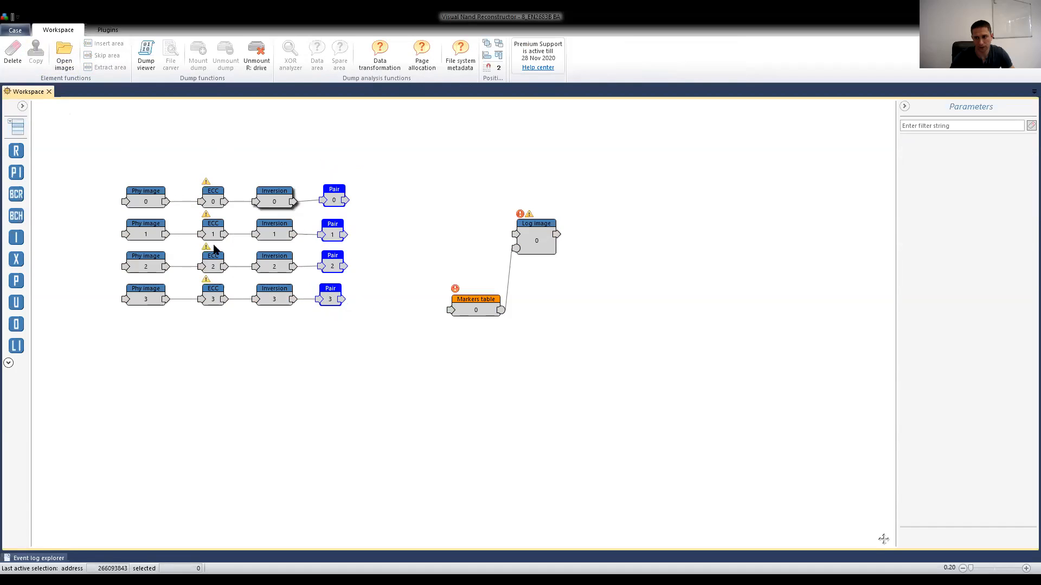
{"action": "left_click", "coordinate": [151, 58]}
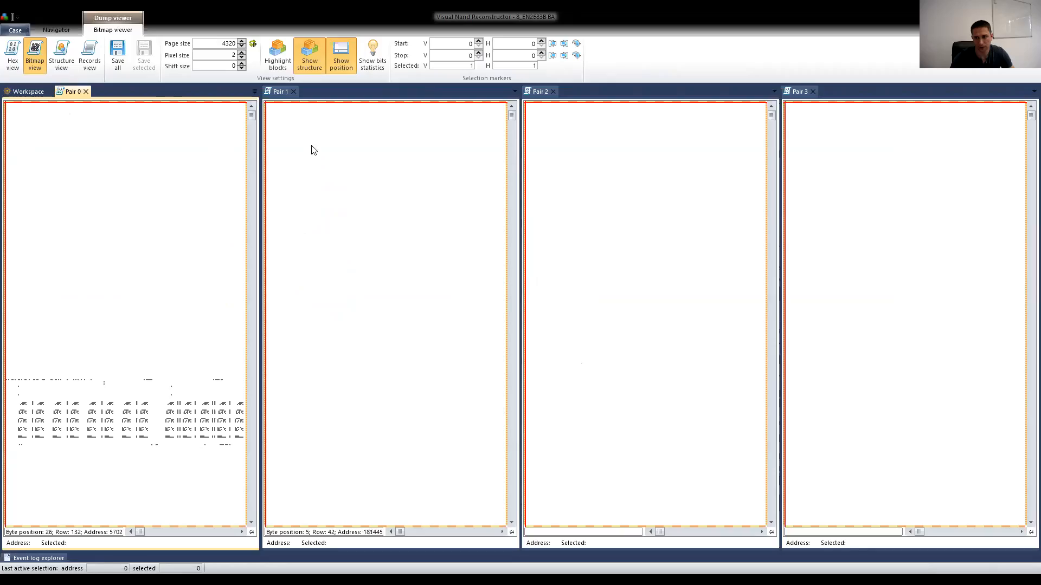
{"action": "left_click_drag", "start_coordinate": [253, 114], "coordinate": [253, 128]}
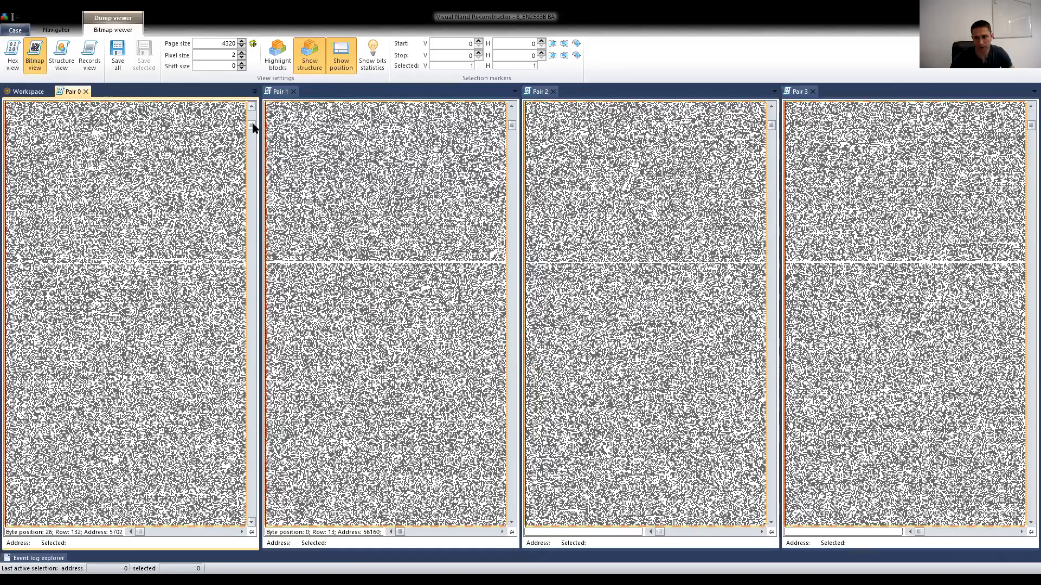
{"action": "left_click", "coordinate": [139, 236]}
{"action": "scroll", "coordinate": [139, 236], "scroll_direction": "down", "scroll_amount": 1}
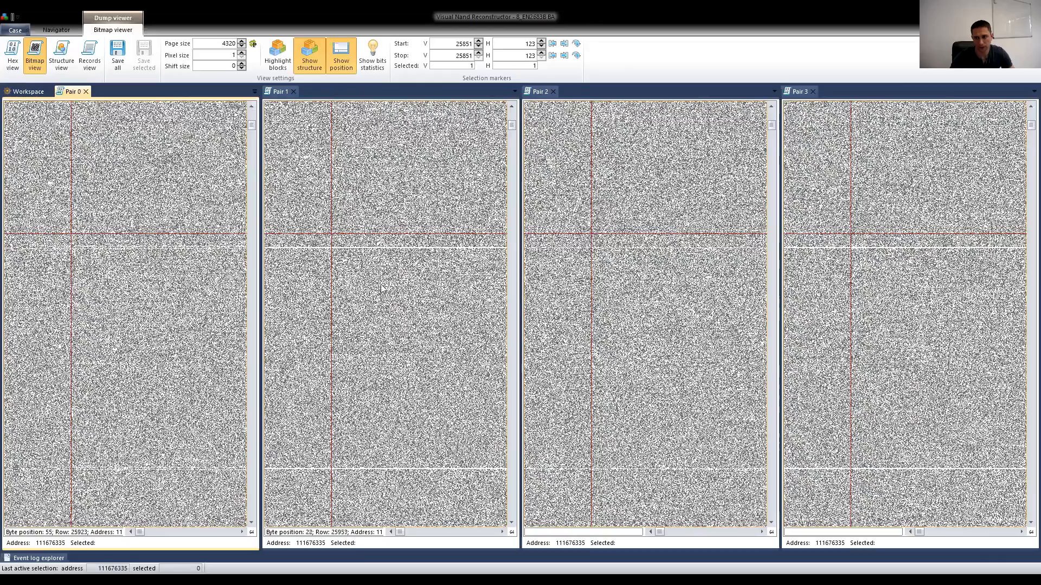
Compare the white-line positions across the four Pair bitmaps from row 25851 down past row 32400
{"action": "scroll", "coordinate": [189, 293], "scroll_direction": "down", "scroll_amount": 5}
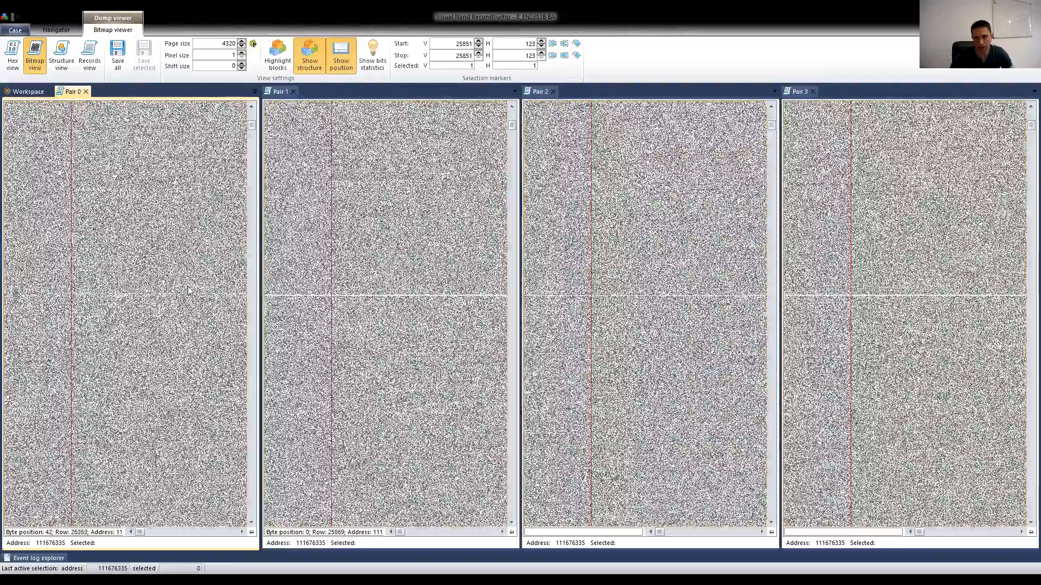
{"action": "scroll", "coordinate": [189, 291], "scroll_direction": "down", "scroll_amount": 13}
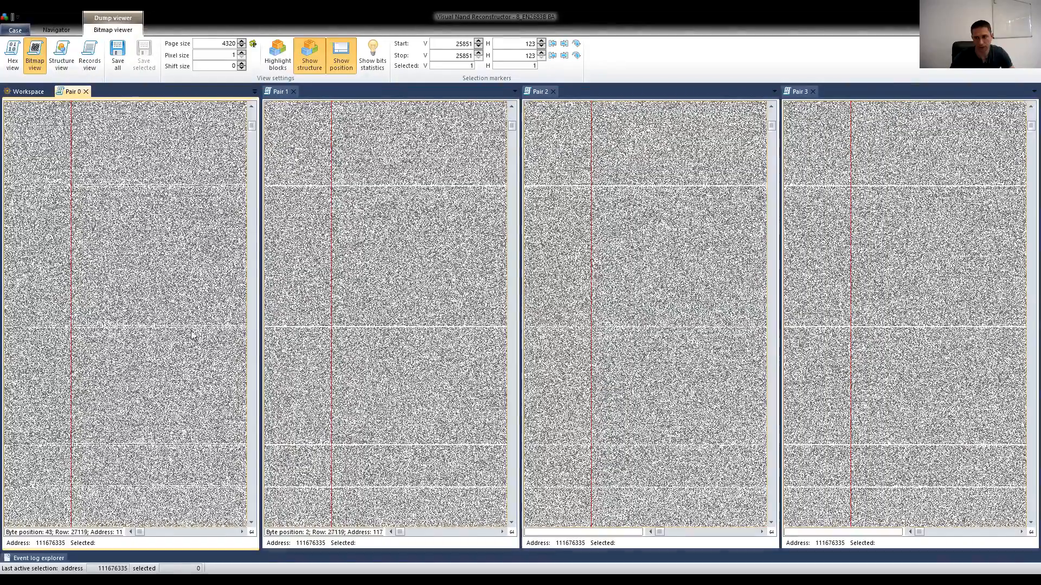
{"action": "scroll", "coordinate": [303, 320], "scroll_direction": "down", "scroll_amount": 8}
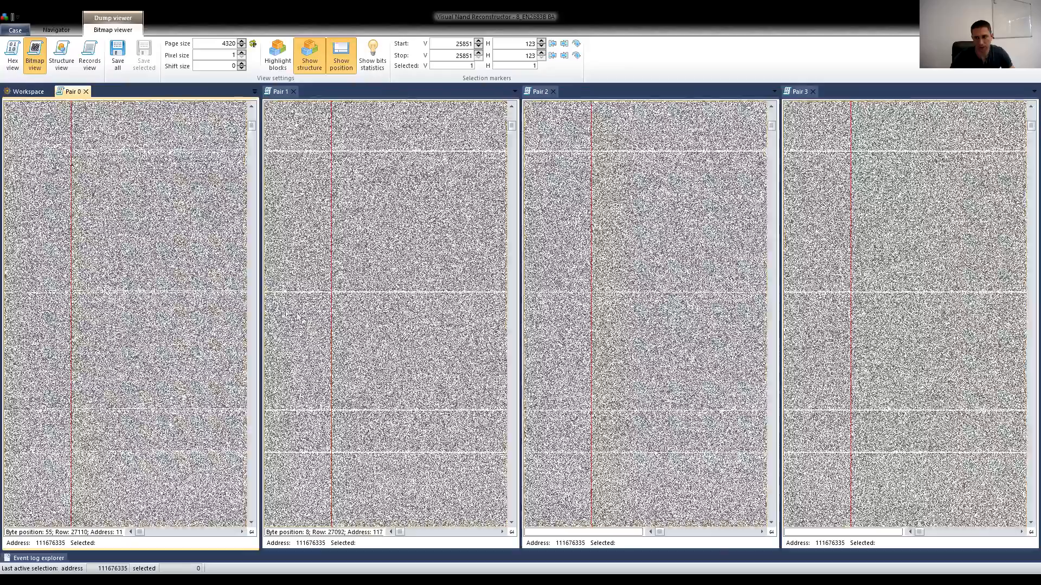
{"action": "scroll", "coordinate": [269, 305], "scroll_direction": "down", "scroll_amount": 15}
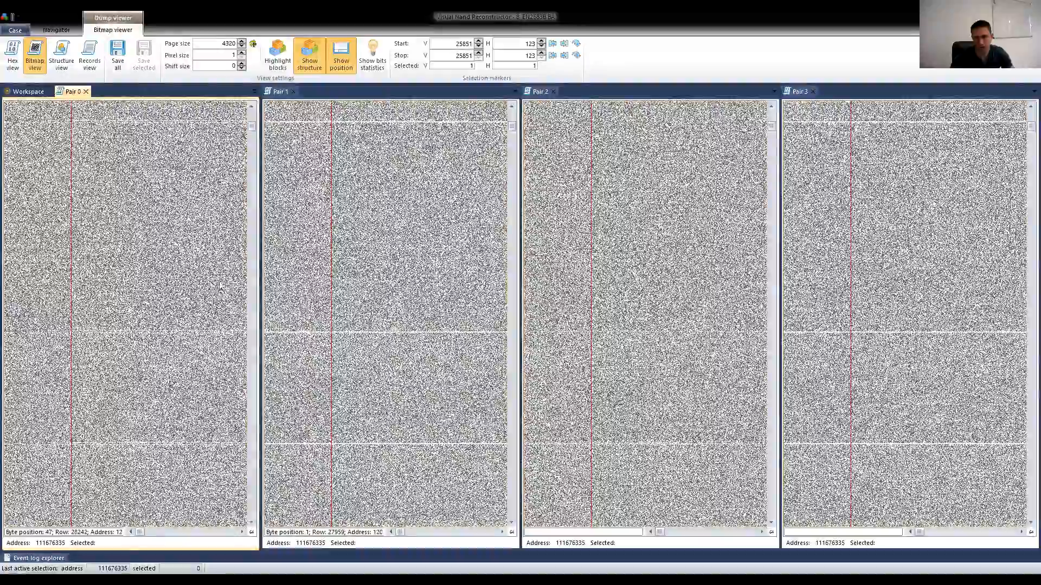
{"action": "scroll", "coordinate": [808, 316], "scroll_direction": "down", "scroll_amount": 9}
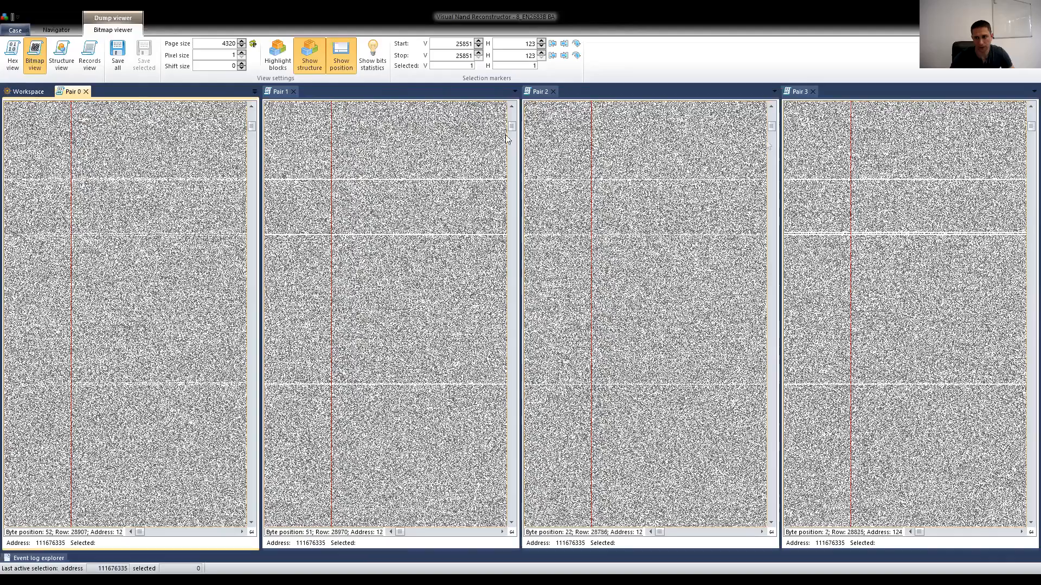
{"action": "scroll", "coordinate": [221, 379], "scroll_direction": "down", "scroll_amount": 5}
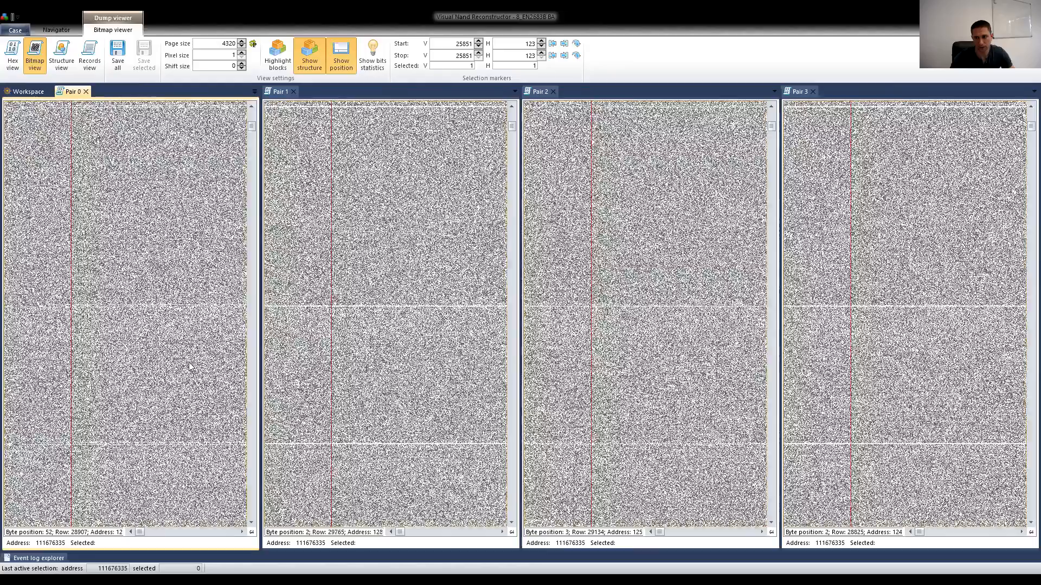
{"action": "scroll", "coordinate": [144, 300], "scroll_direction": "down", "scroll_amount": 5}
{"action": "scroll", "coordinate": [144, 300], "scroll_direction": "down", "scroll_amount": 5}
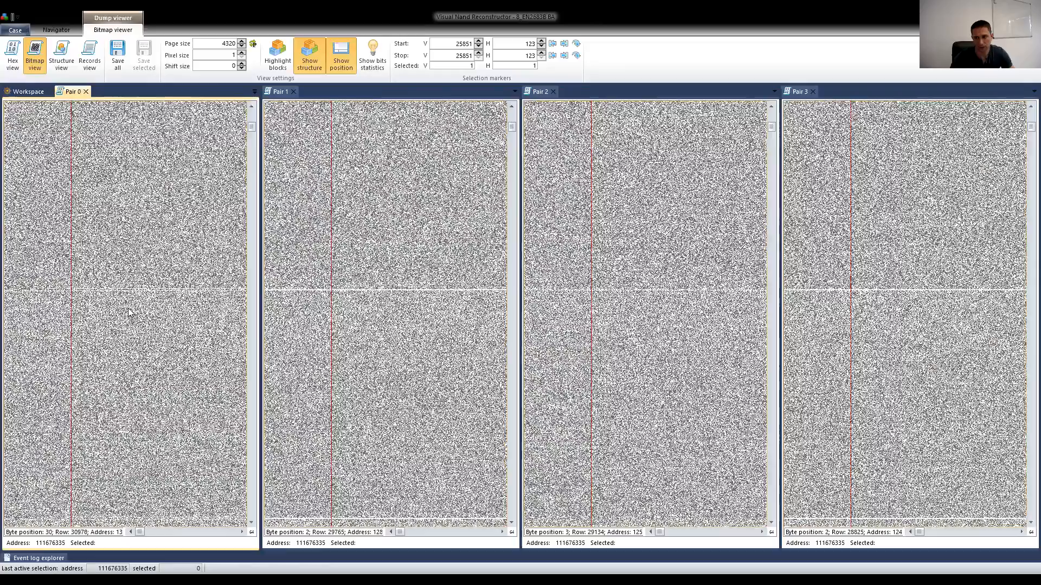
{"action": "scroll", "coordinate": [129, 313], "scroll_direction": "down", "scroll_amount": 5}
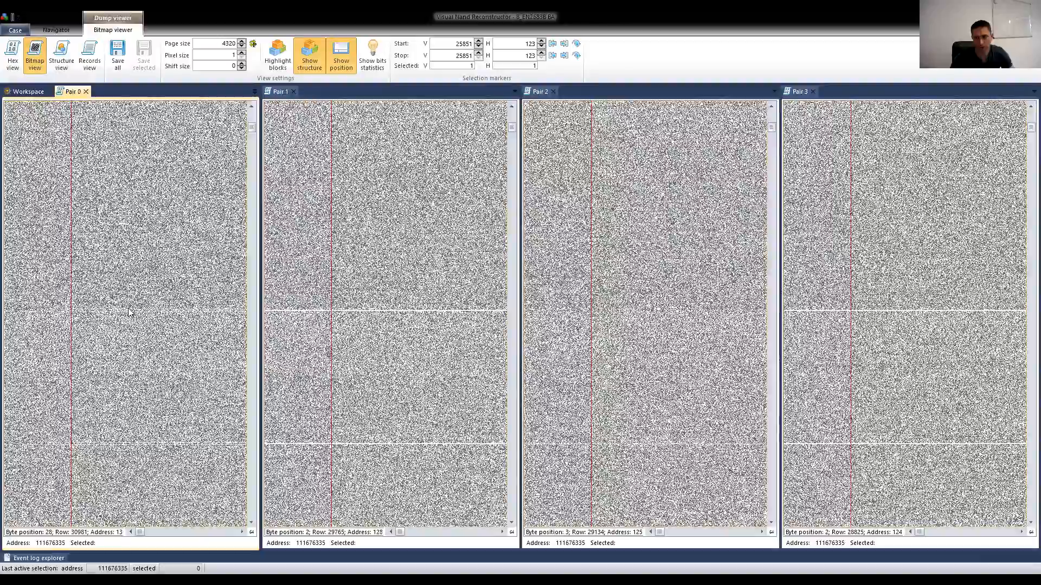
{"action": "scroll", "coordinate": [129, 316], "scroll_direction": "down", "scroll_amount": 5}
{"action": "scroll", "coordinate": [129, 316], "scroll_direction": "down", "scroll_amount": 5}
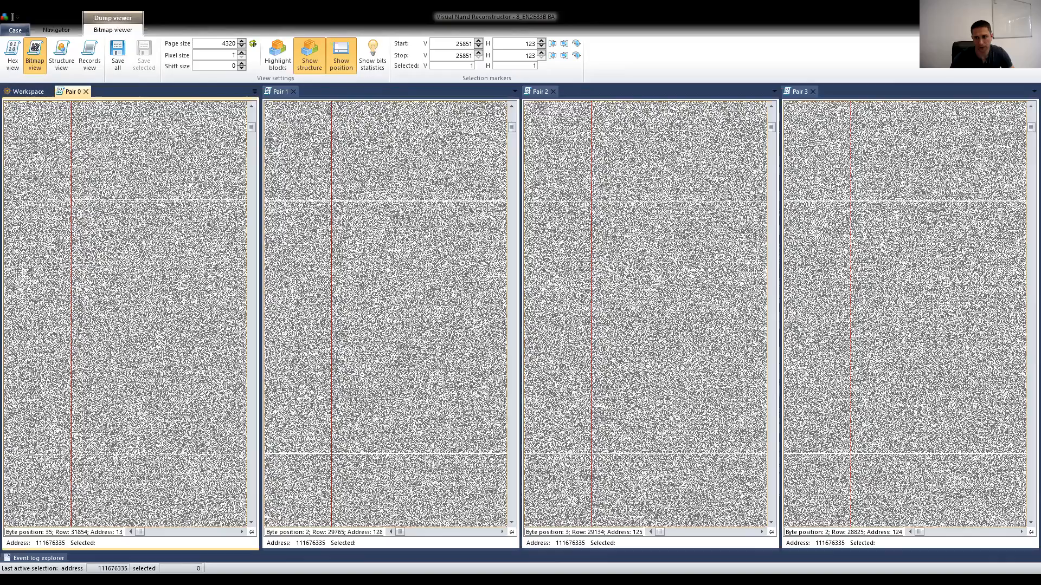
{"action": "scroll", "coordinate": [367, 363], "scroll_direction": "down", "scroll_amount": 10}
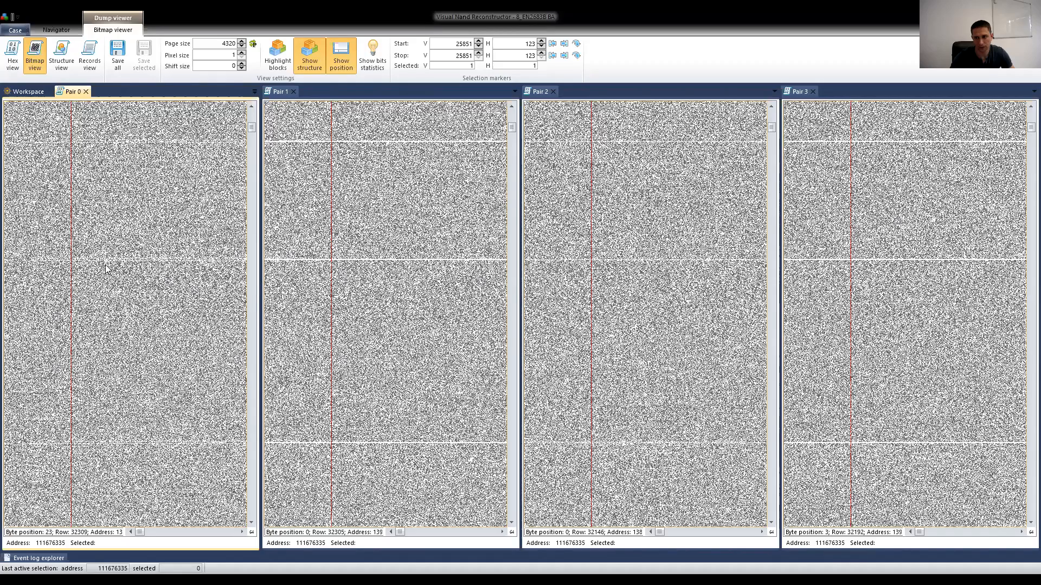
{"action": "scroll", "coordinate": [489, 286], "scroll_direction": "down", "scroll_amount": 5}
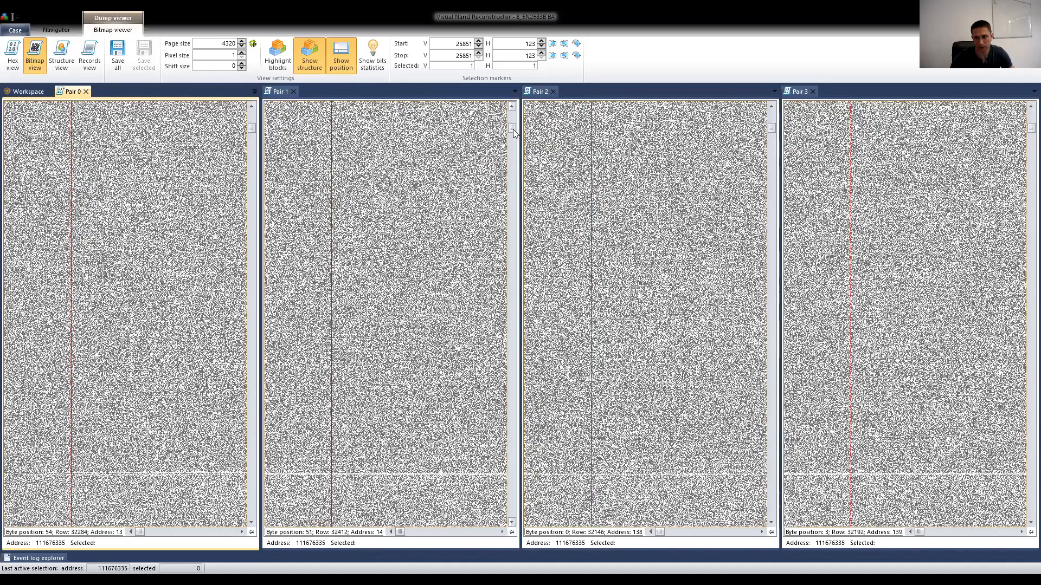
Check whether the white lines coincide across the four Pair dumps near rows 50100, 62000 to 64300 and 312800
{"action": "left_click_drag", "start_coordinate": [513, 129], "coordinate": [514, 132]}
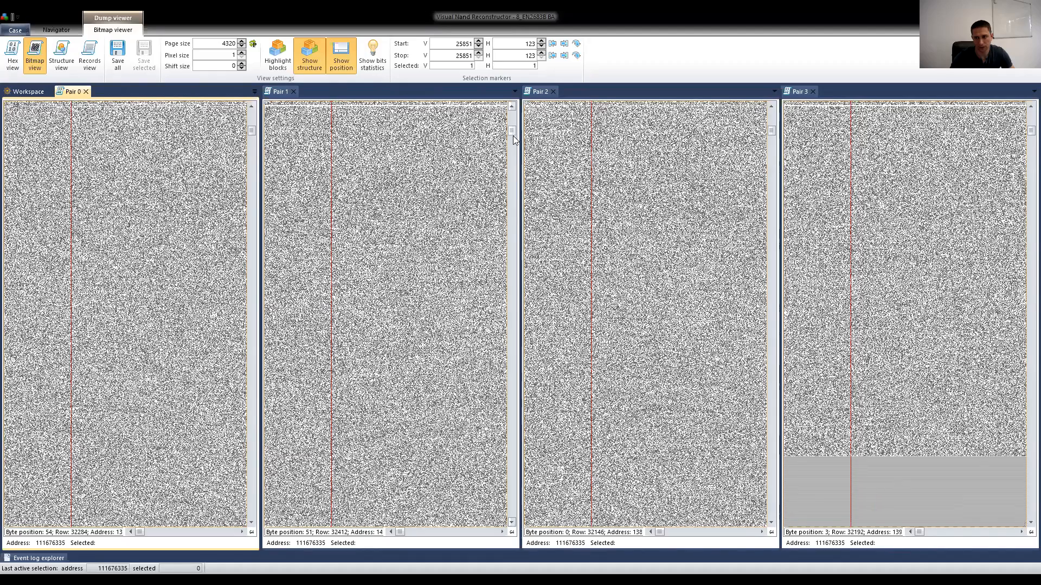
{"action": "left_click", "coordinate": [514, 140]}
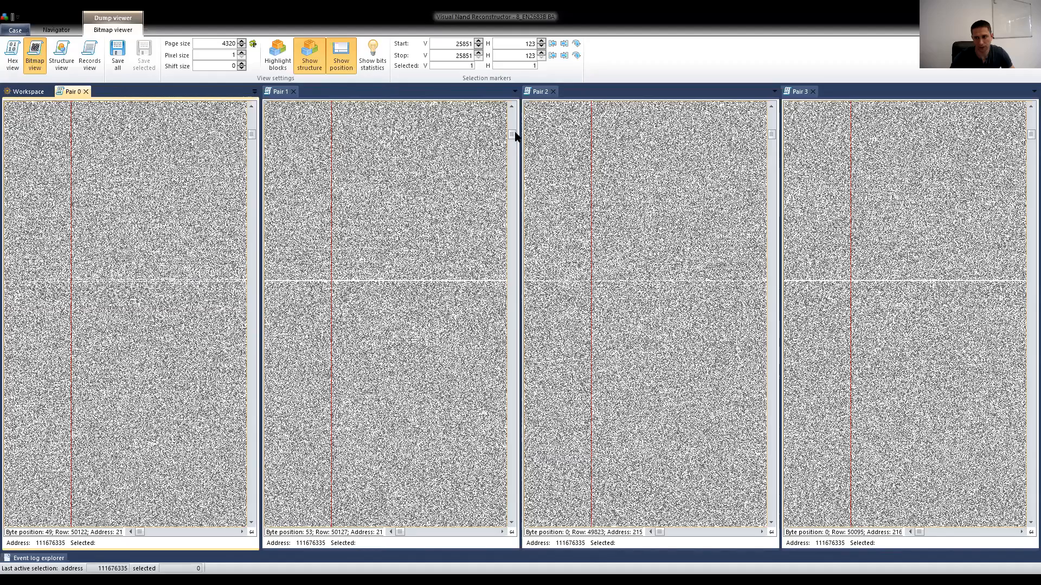
{"action": "left_click_drag", "start_coordinate": [513, 133], "coordinate": [512, 138]}
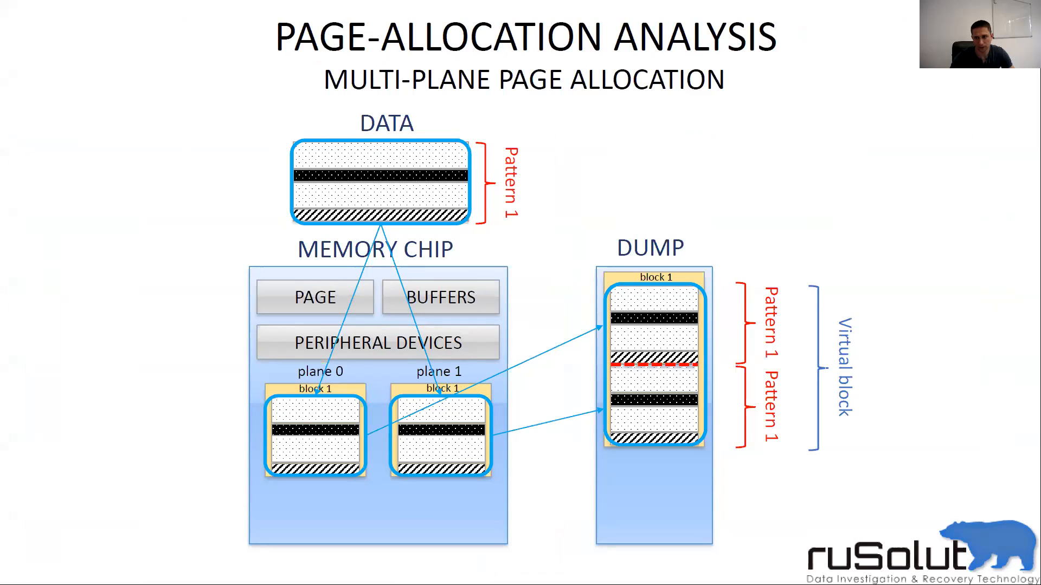
{"action": "key", "text": "alt+Tab"}
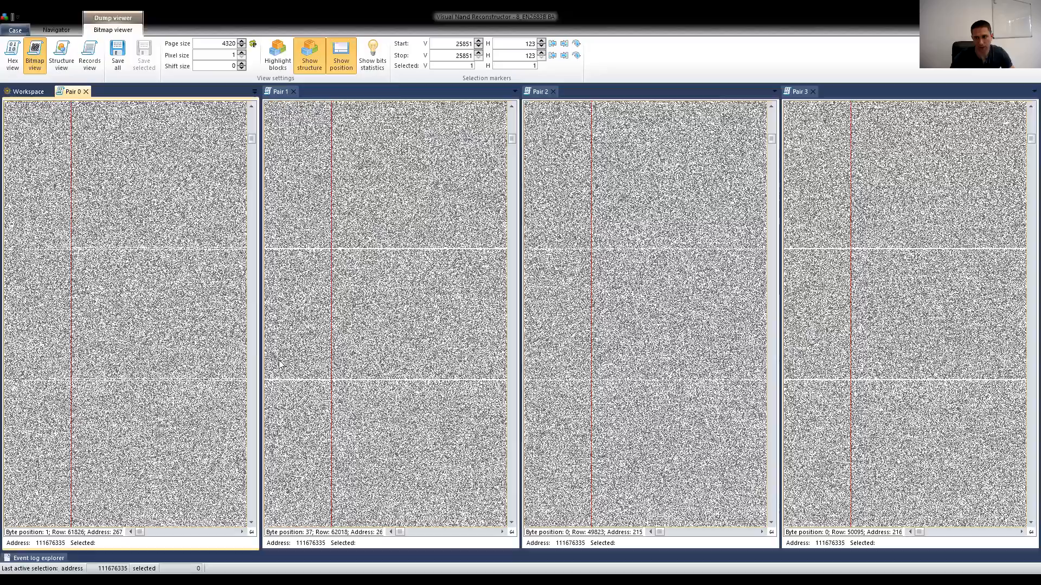
{"action": "scroll", "coordinate": [332, 314], "scroll_direction": "down", "scroll_amount": 12}
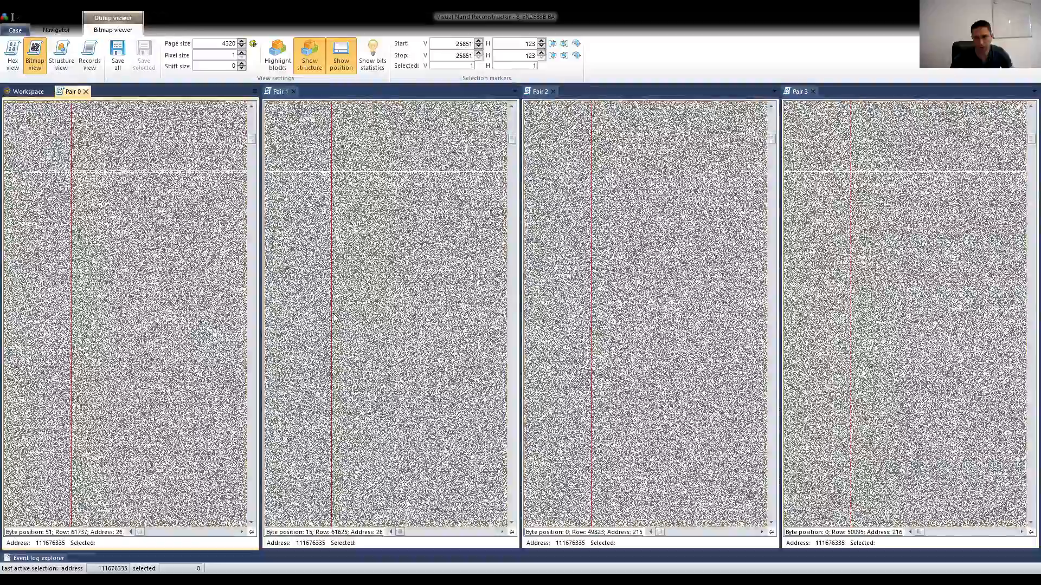
{"action": "scroll", "coordinate": [332, 317], "scroll_direction": "down", "scroll_amount": 10}
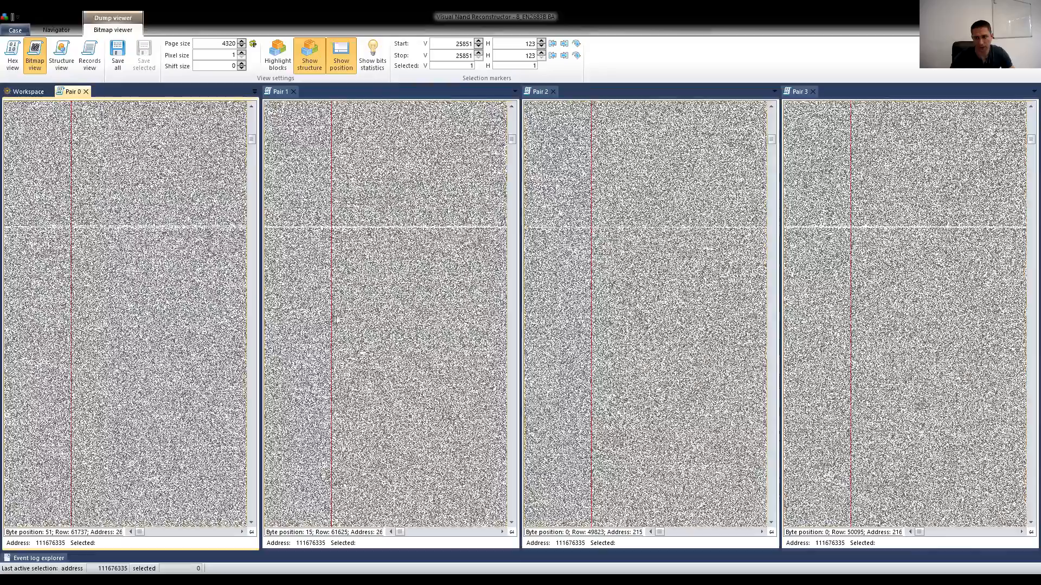
{"action": "scroll", "coordinate": [342, 274], "scroll_direction": "down", "scroll_amount": 6}
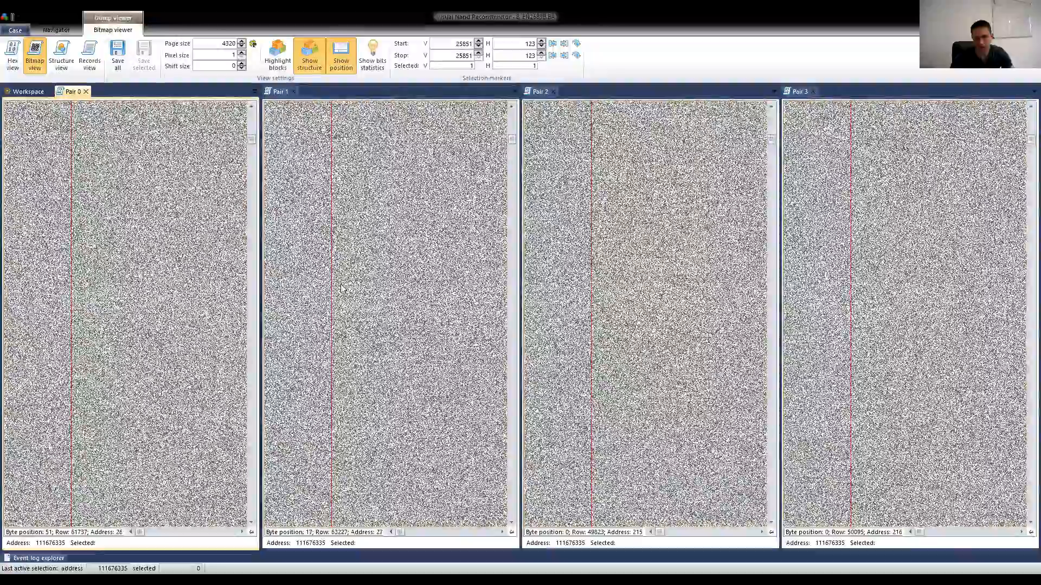
{"action": "scroll", "coordinate": [295, 217], "scroll_direction": "down", "scroll_amount": 8}
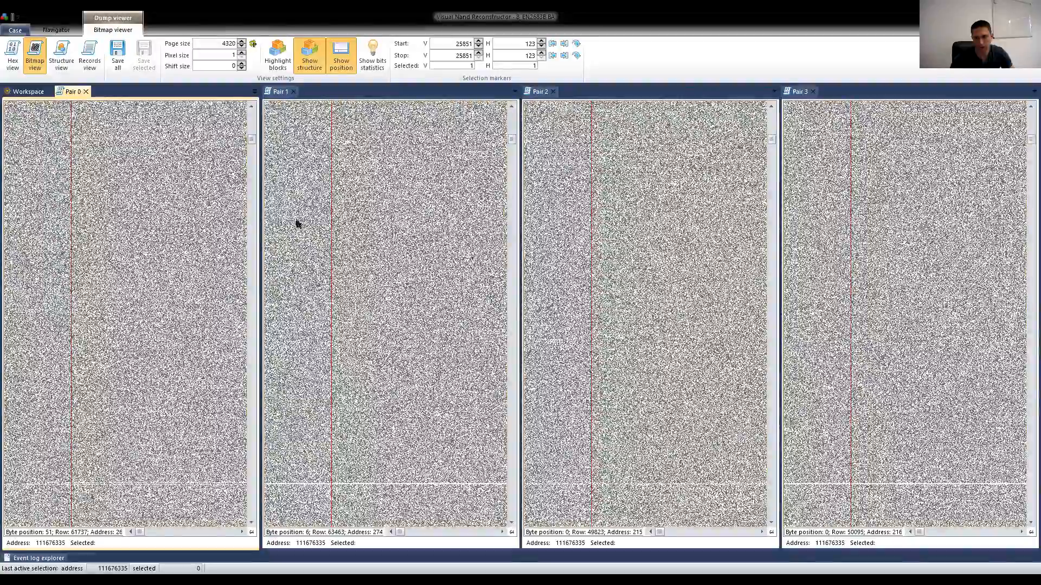
{"action": "scroll", "coordinate": [265, 202], "scroll_direction": "down", "scroll_amount": 3}
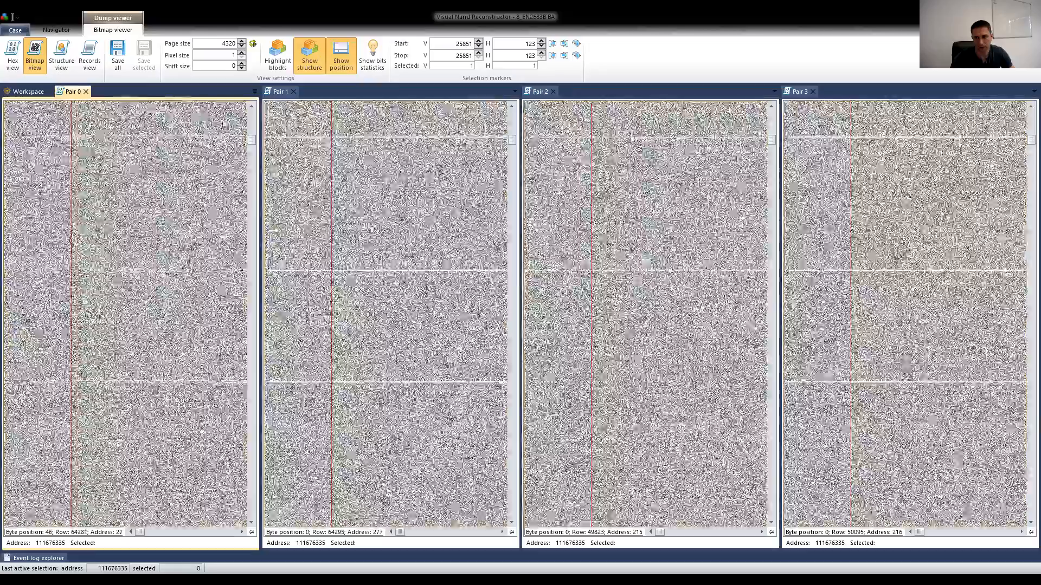
{"action": "left_click_drag", "start_coordinate": [253, 142], "coordinate": [250, 235]}
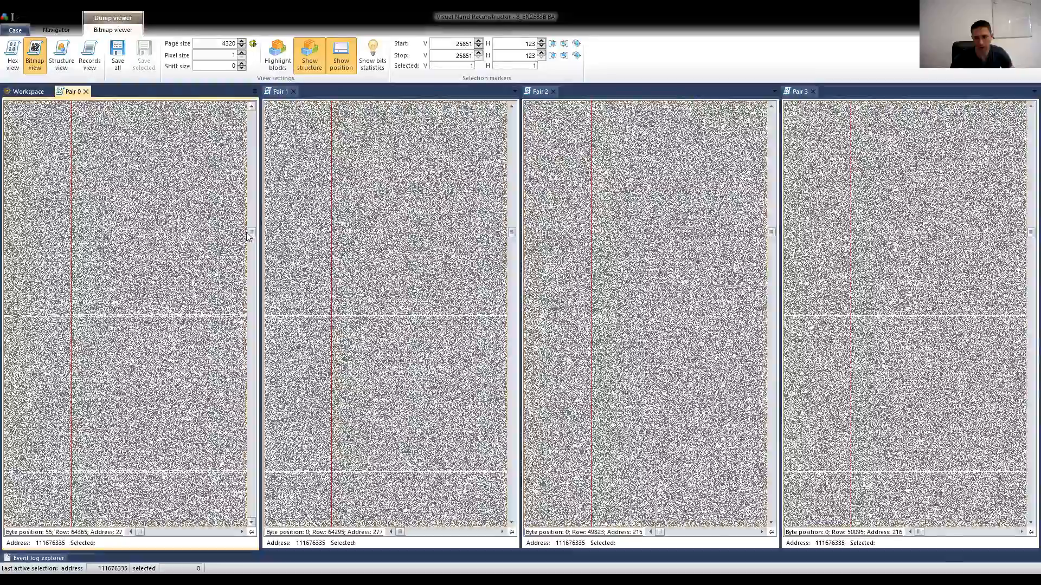
{"action": "scroll", "coordinate": [500, 304], "scroll_direction": "down", "scroll_amount": 5}
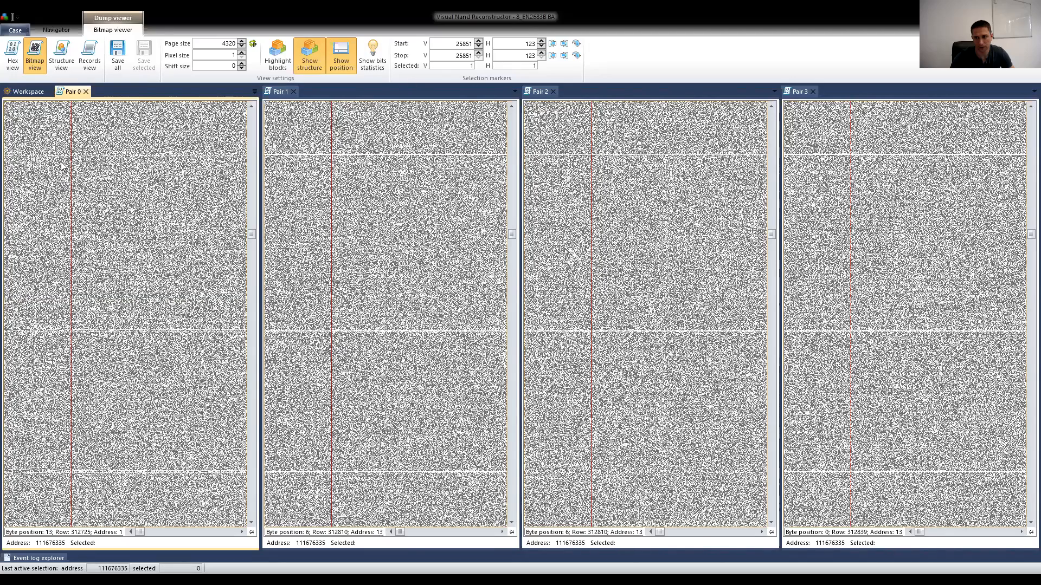
Close the four Pair dump views and align Pair 0 with Inversion 0 in the workspace
{"action": "left_click", "coordinate": [86, 92]}
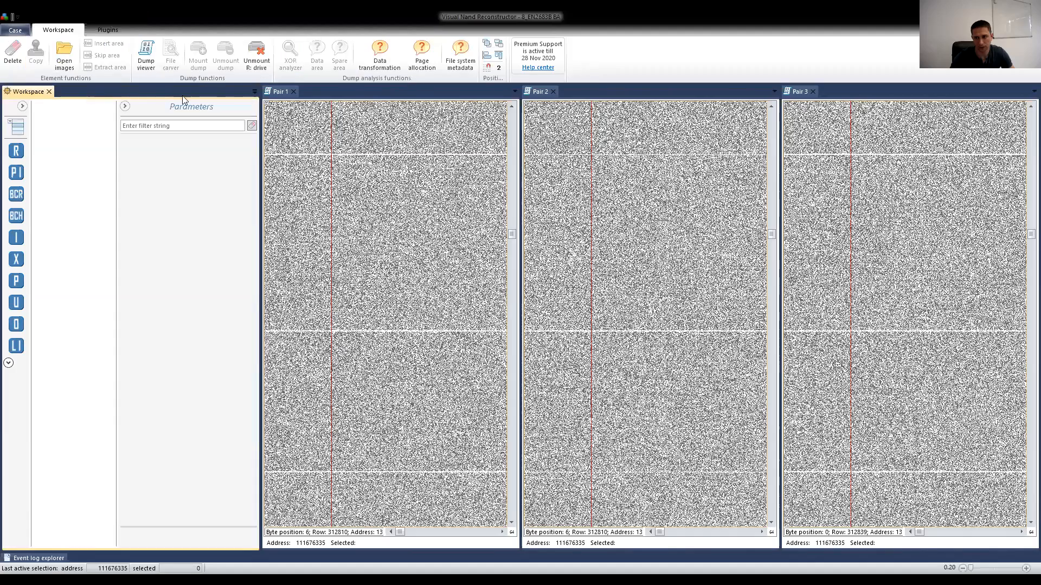
{"action": "left_click", "coordinate": [294, 92]}
{"action": "left_click", "coordinate": [395, 91]}
{"action": "left_click", "coordinate": [553, 92]}
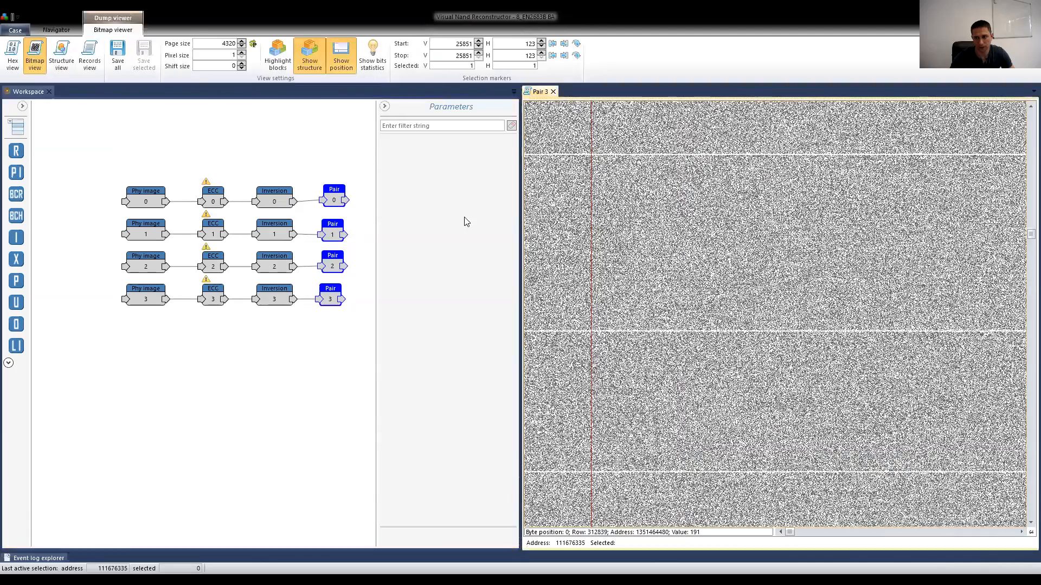
{"action": "left_click", "coordinate": [336, 199]}
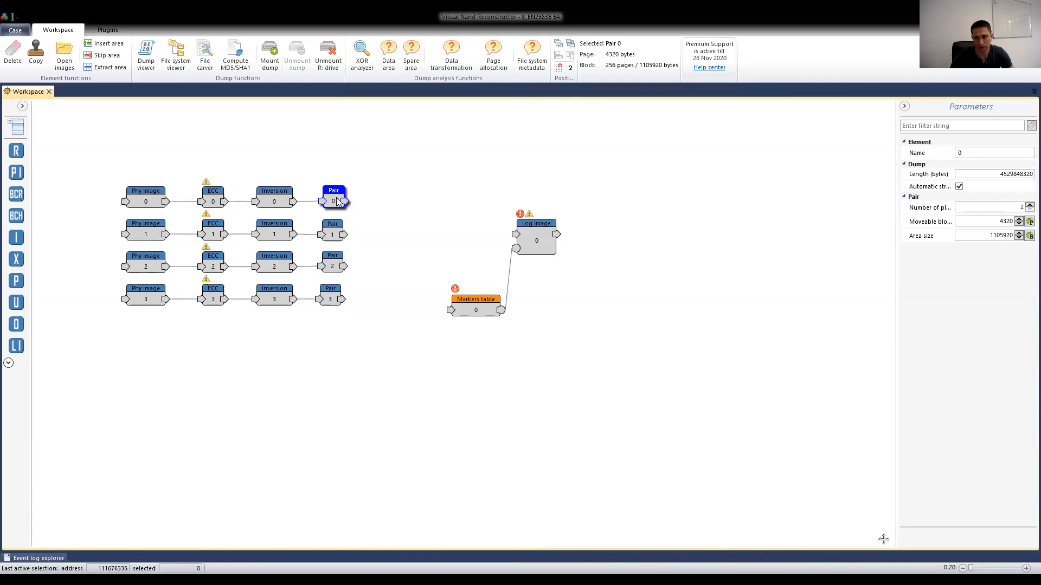
Add a Unite element between the Pair elements and the Log image, and set its number of inputs to 4
{"action": "left_click", "coordinate": [16, 303]}
{"action": "left_click", "coordinate": [403, 241]}
{"action": "left_click_drag", "start_coordinate": [402, 242], "coordinate": [398, 230]}
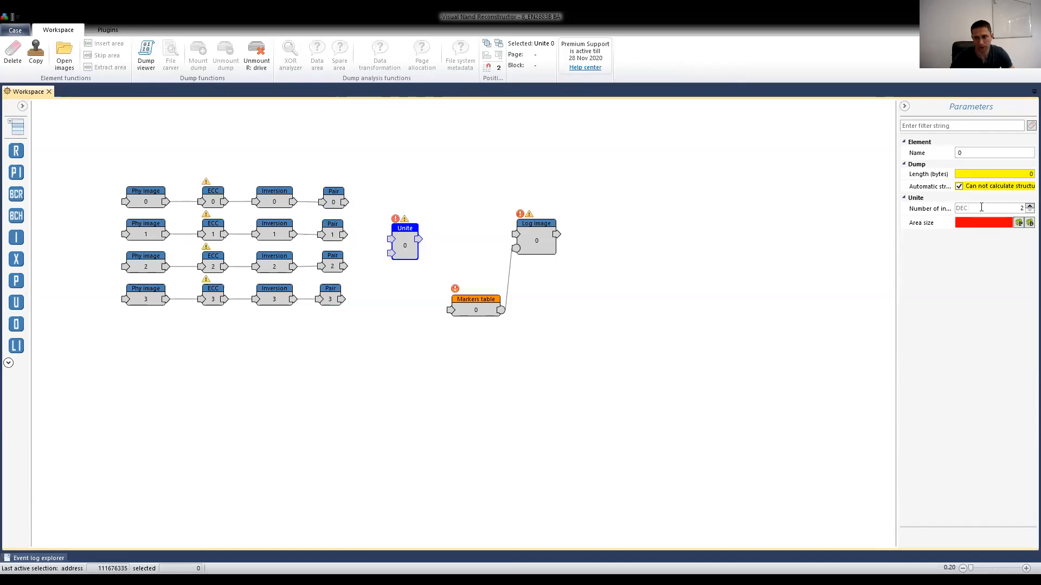
{"action": "left_click", "coordinate": [1026, 207]}
{"action": "left_click", "coordinate": [1026, 207]}
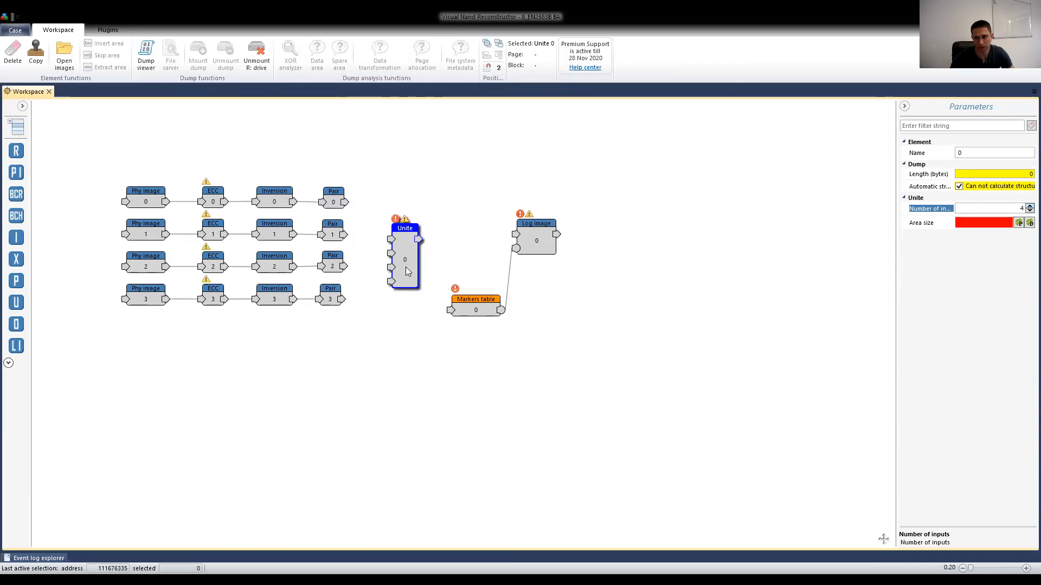
Connect the outputs of Pair 0 to Pair 3 in order to the four inputs of the Unite element
{"action": "mouse_move", "coordinate": [408, 253]}
{"action": "left_mouse_down"}
{"action": "mouse_move", "coordinate": [399, 256]}
{"action": "mouse_move", "coordinate": [408, 263]}
{"action": "left_mouse_up"}
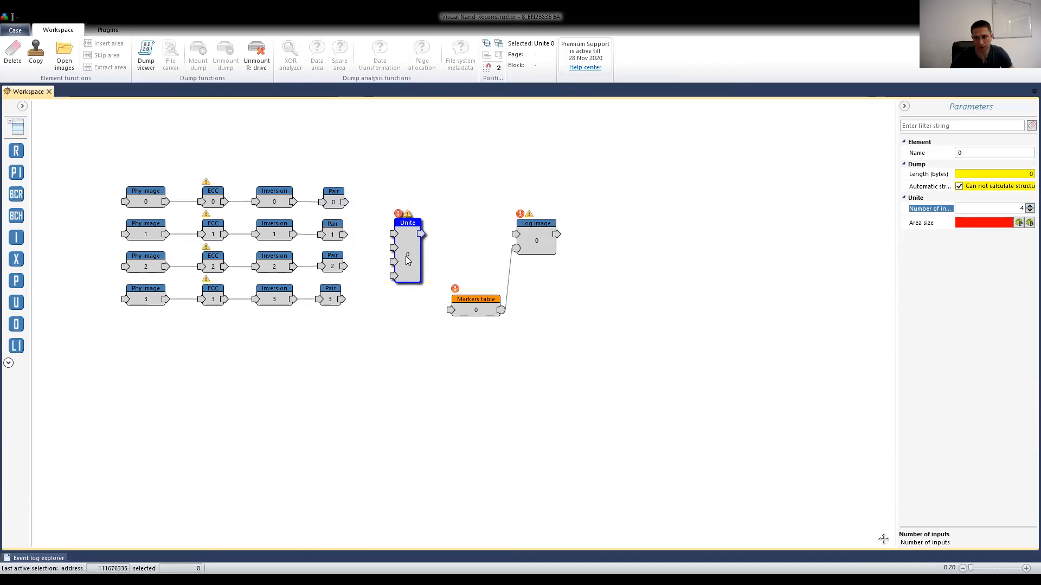
{"action": "left_click", "coordinate": [336, 224]}
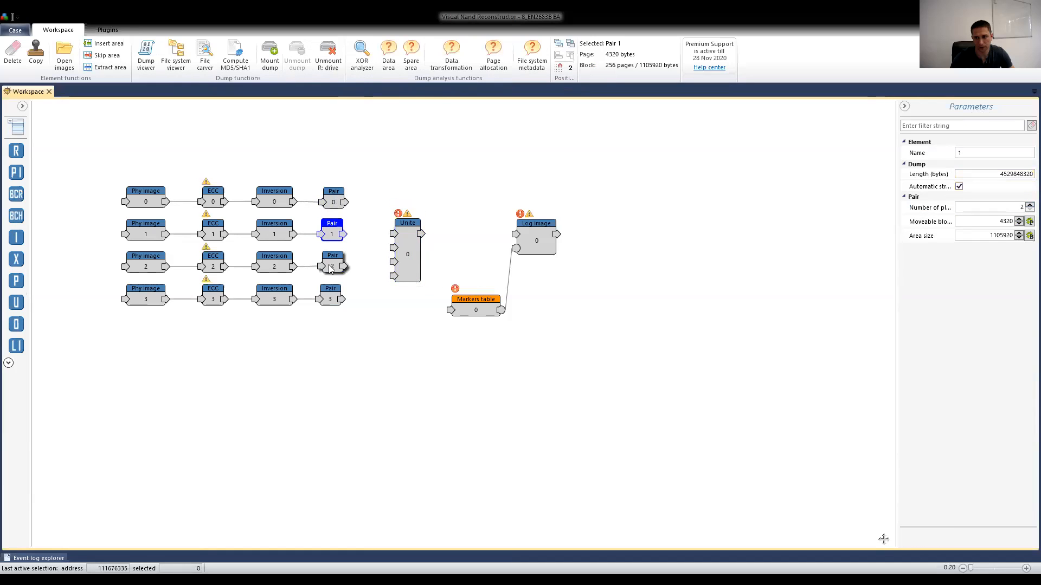
{"action": "left_click_drag", "start_coordinate": [343, 204], "coordinate": [395, 266]}
{"action": "left_click_drag", "start_coordinate": [343, 299], "coordinate": [395, 276]}
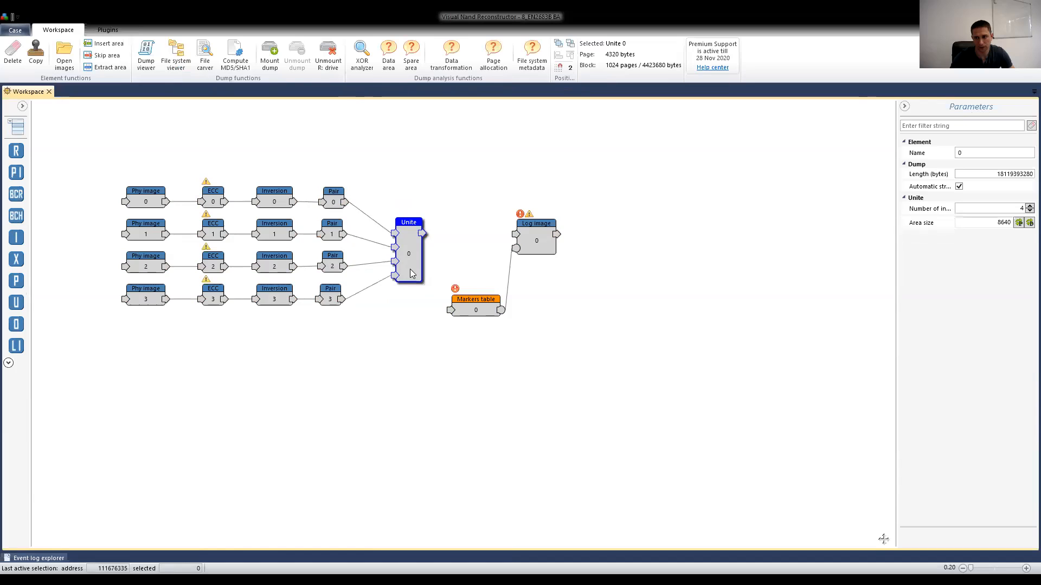
Check the page and block size of Pair 0 and the area size of the Unite element
{"action": "left_click", "coordinate": [332, 199]}
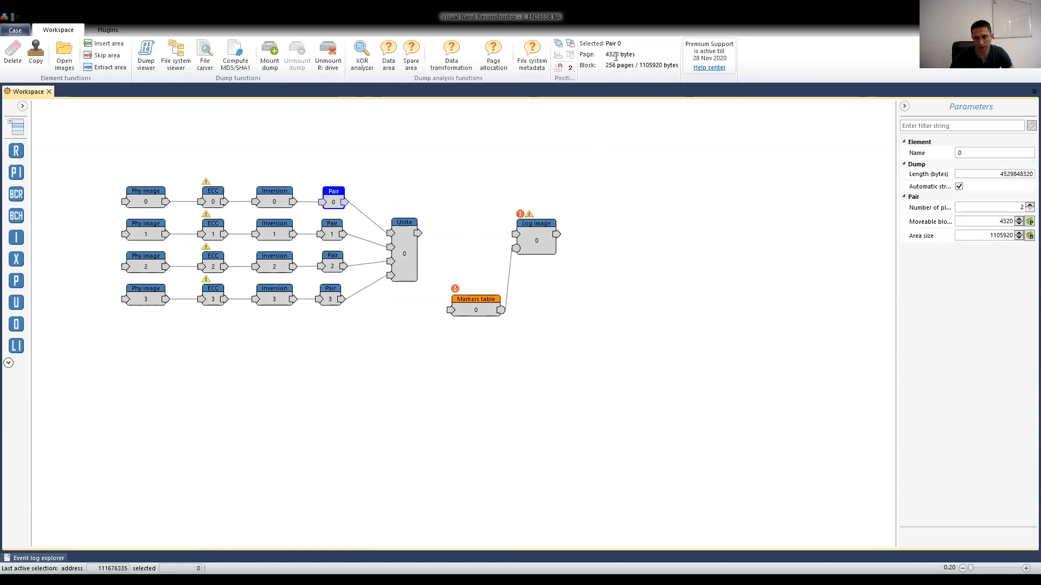
{"action": "left_click", "coordinate": [403, 250]}
{"action": "left_click", "coordinate": [1005, 225]}
{"action": "left_click", "coordinate": [407, 328]}
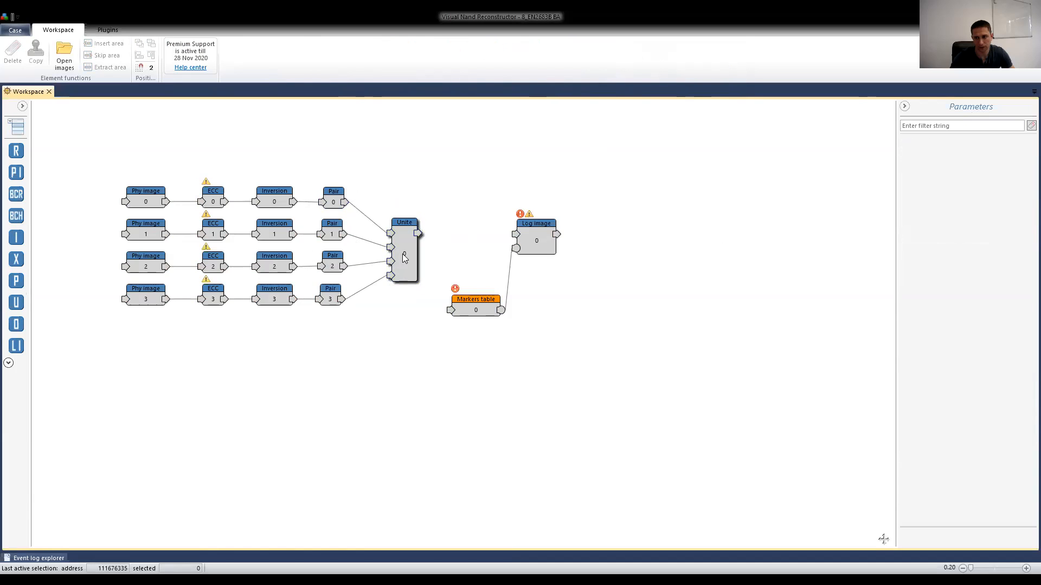
Examine the connections feeding the Unite element and the processing chains of the dumps that lead into it
{"action": "left_click", "coordinate": [408, 257]}
{"action": "left_click_drag", "start_coordinate": [365, 183], "coordinate": [358, 353]}
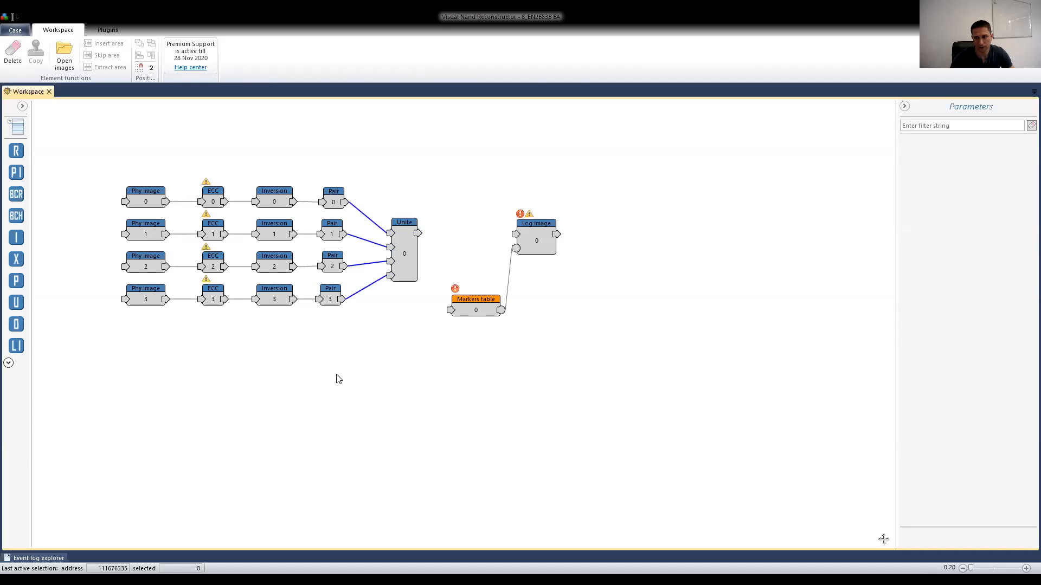
{"action": "left_click_drag", "start_coordinate": [119, 166], "coordinate": [363, 223]}
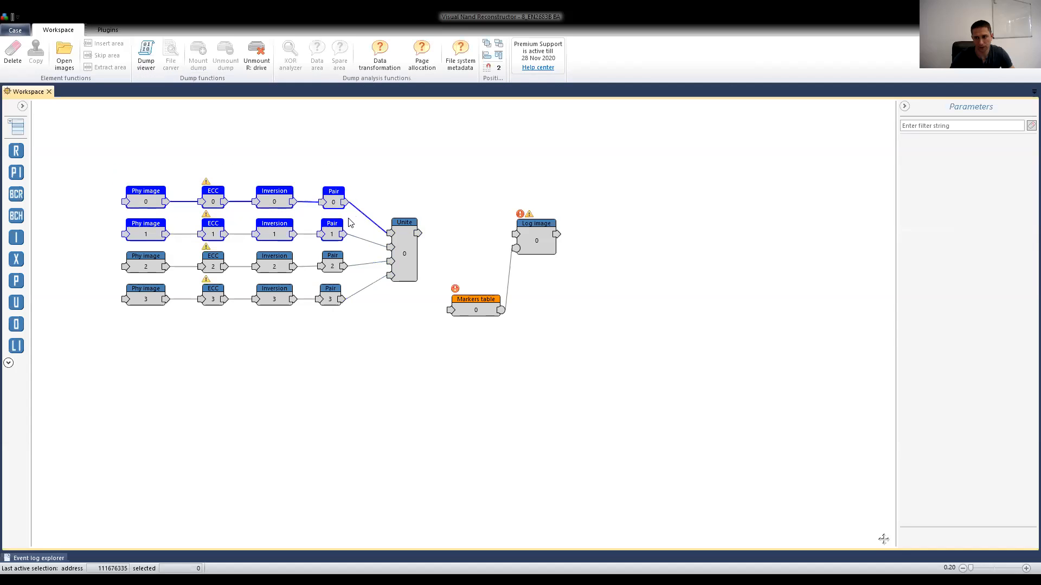
{"action": "left_click", "coordinate": [372, 171]}
{"action": "left_click_drag", "start_coordinate": [92, 170], "coordinate": [389, 237]}
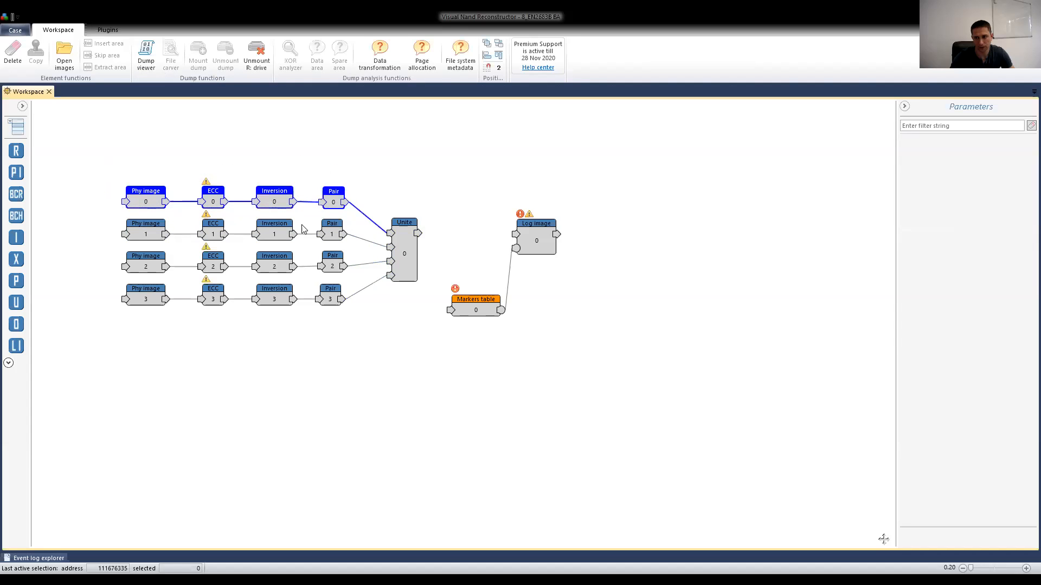
{"action": "left_click_drag", "start_coordinate": [106, 285], "coordinate": [381, 321]}
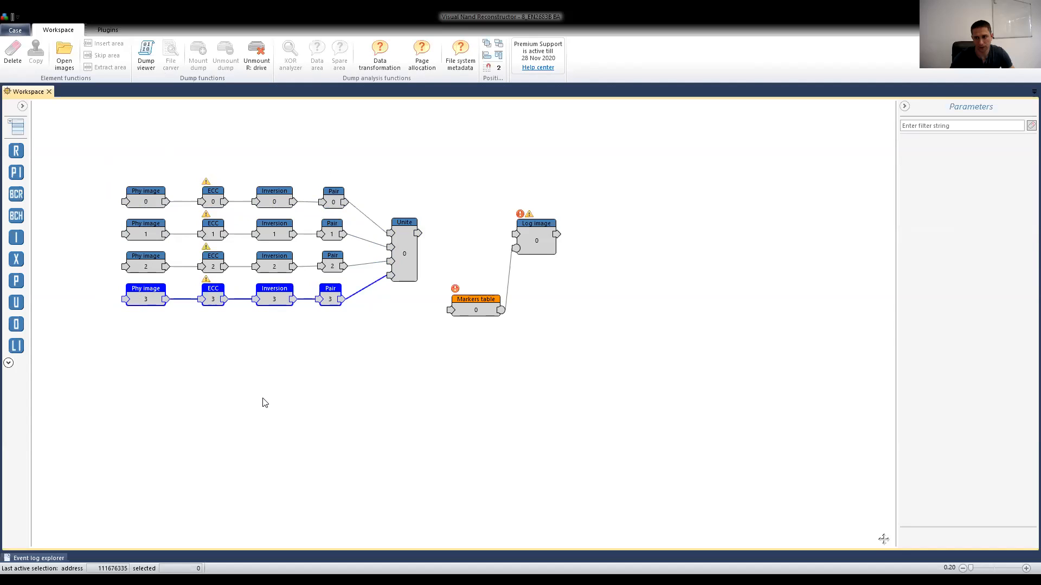
{"action": "left_click", "coordinate": [356, 388]}
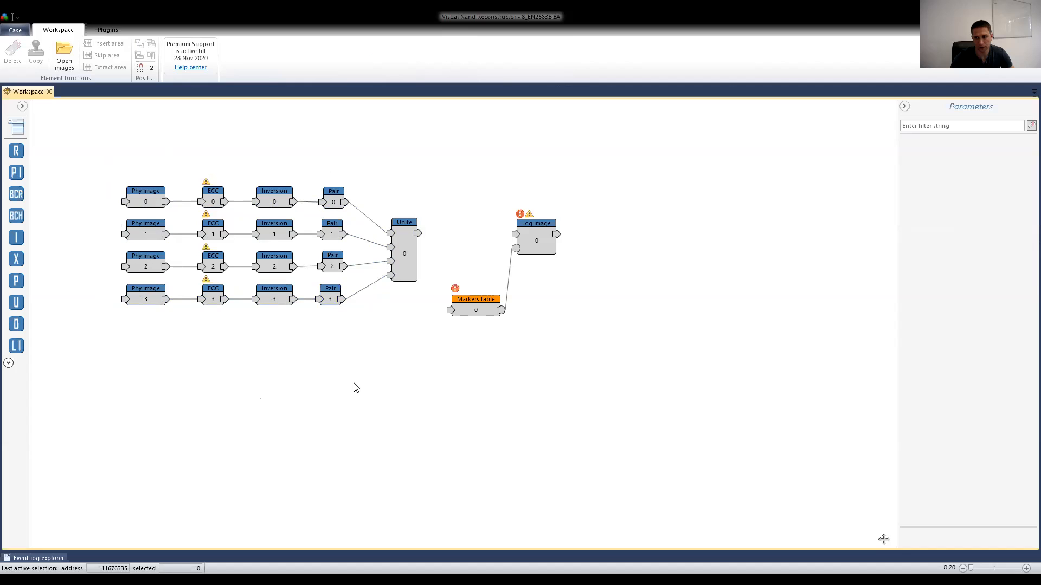
{"action": "left_click_drag", "start_coordinate": [400, 271], "coordinate": [408, 263]}
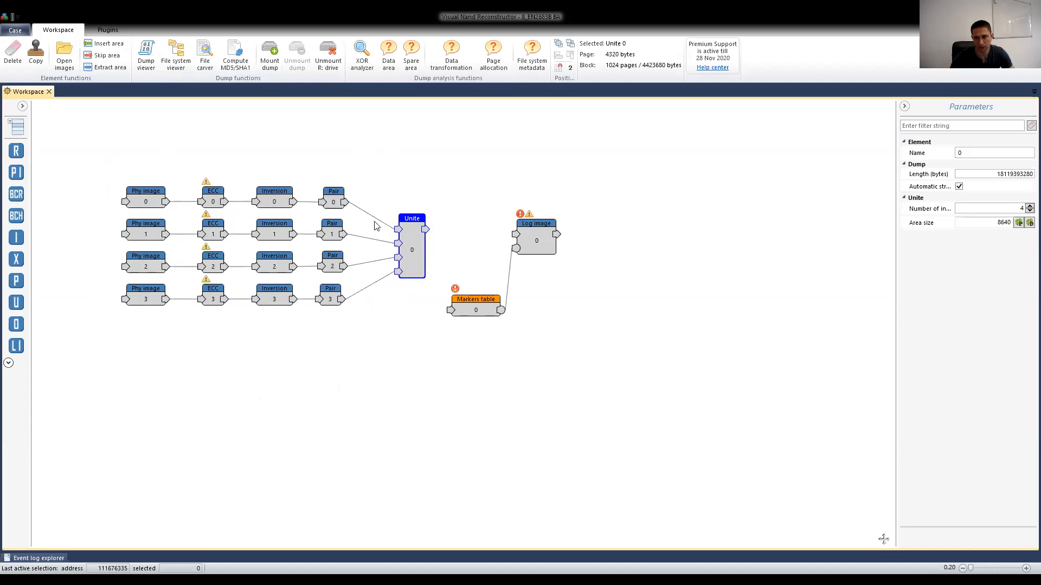
Delete the four connections between the Pair elements and the Unite element
{"action": "left_click_drag", "start_coordinate": [372, 183], "coordinate": [366, 331]}
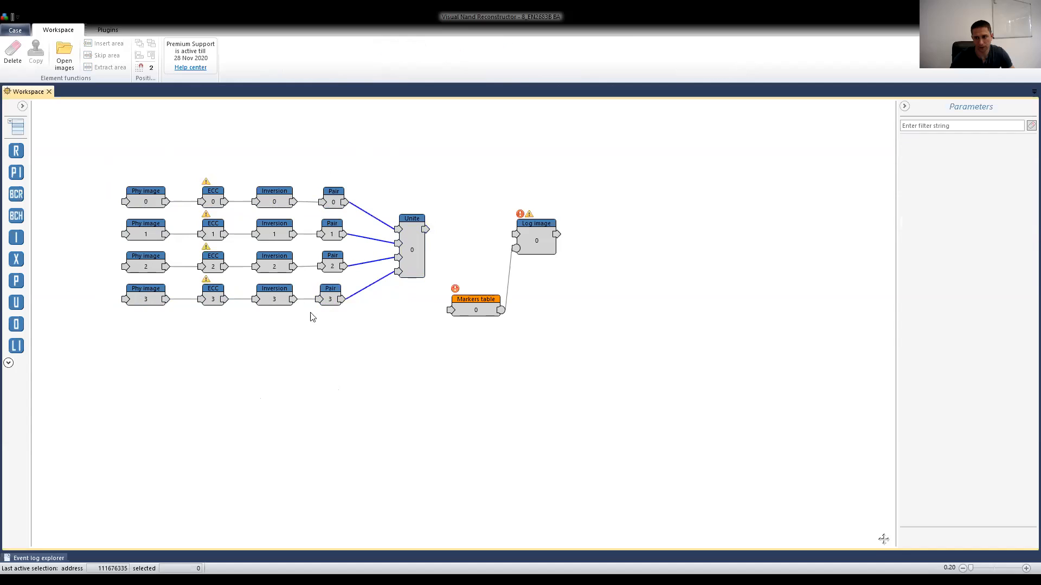
{"action": "left_click", "coordinate": [16, 55]}
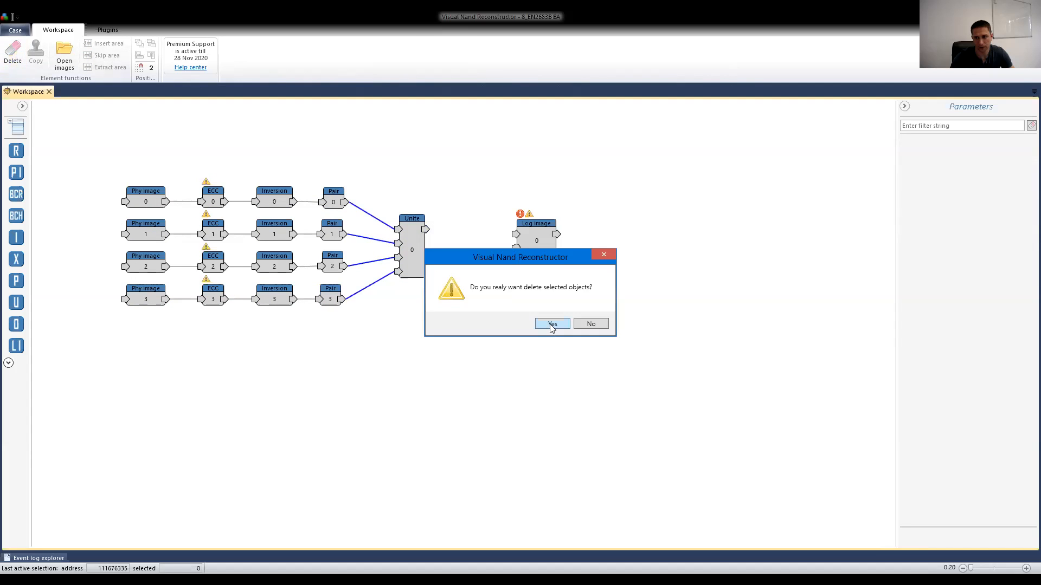
{"action": "left_click", "coordinate": [552, 324]}
{"action": "left_click", "coordinate": [401, 262]}
{"action": "left_click_drag", "start_coordinate": [400, 261], "coordinate": [402, 267]}
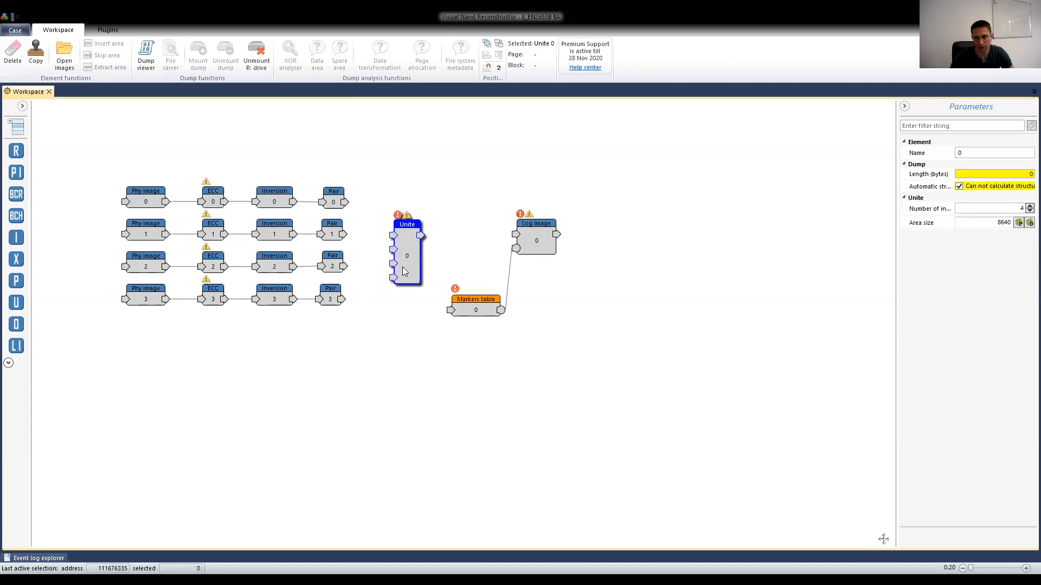
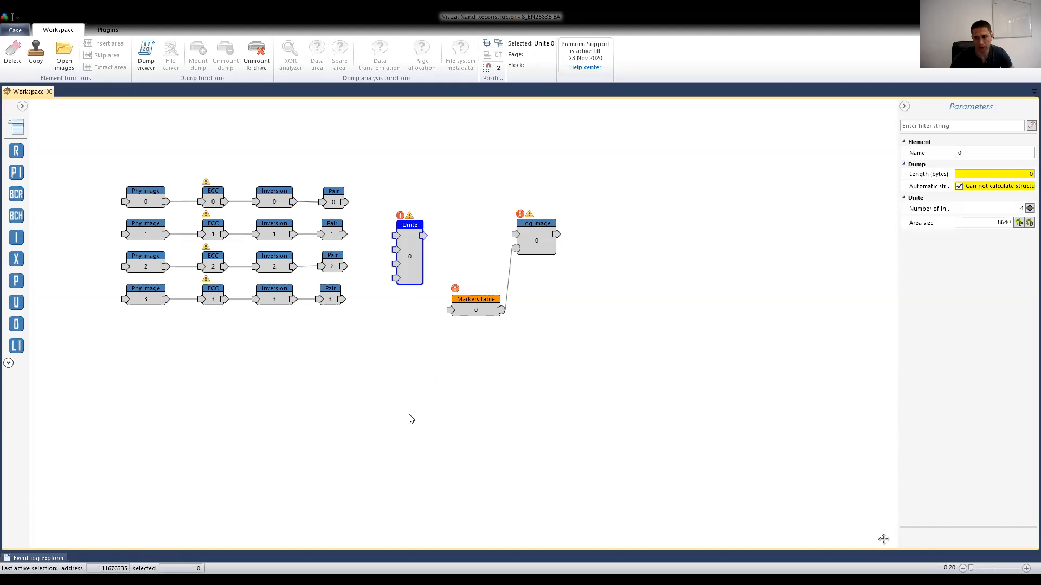
Align Pair 0 and Pair 3 with the other elements in the Pair column
{"action": "left_click", "coordinate": [397, 345]}
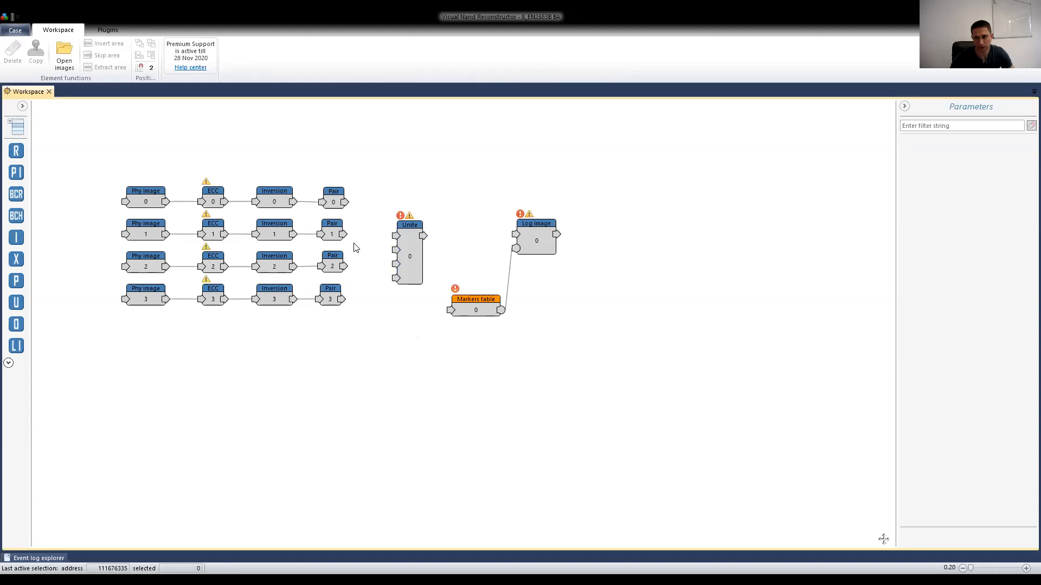
{"action": "left_click", "coordinate": [332, 295]}
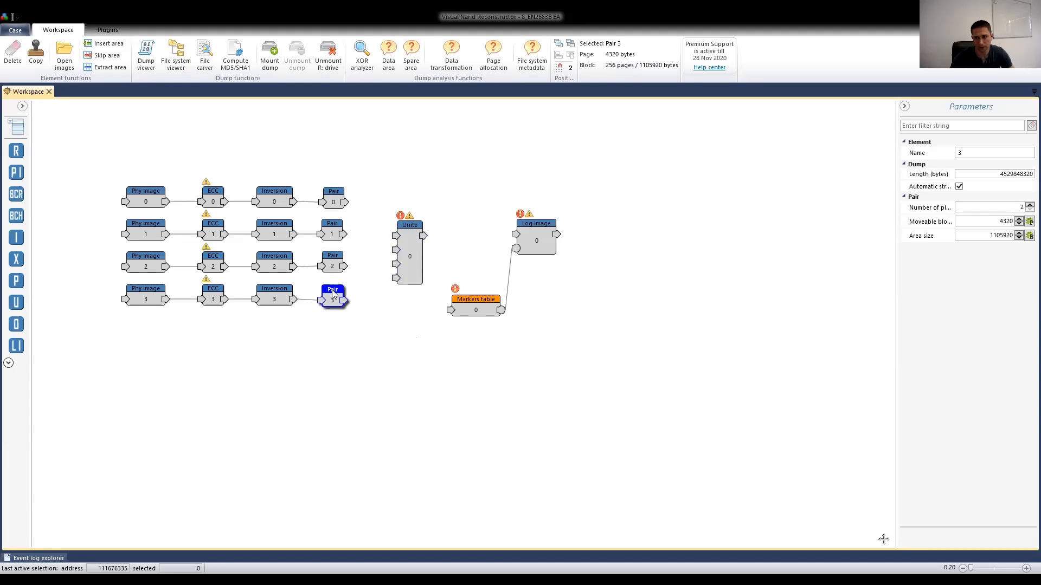
{"action": "left_click", "coordinate": [356, 227]}
{"action": "left_click", "coordinate": [334, 200]}
{"action": "left_click", "coordinate": [360, 232]}
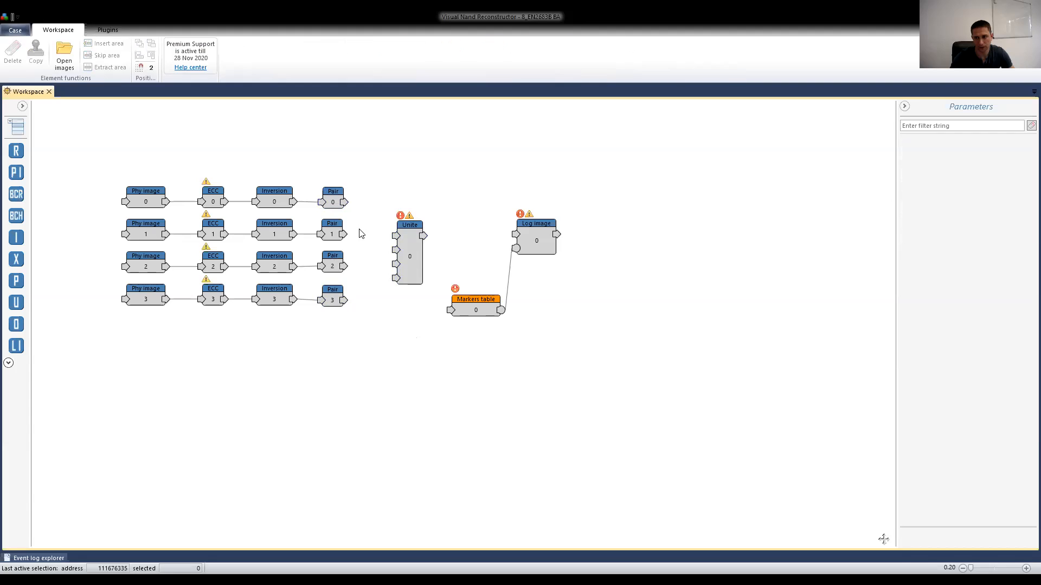
{"action": "left_click", "coordinate": [332, 298]}
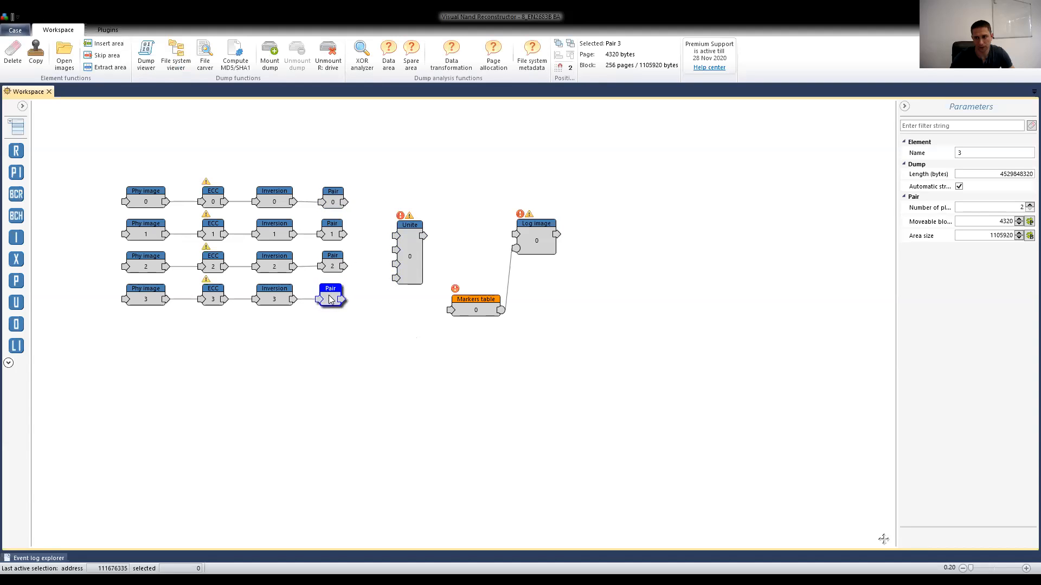
{"action": "left_click", "coordinate": [378, 337]}
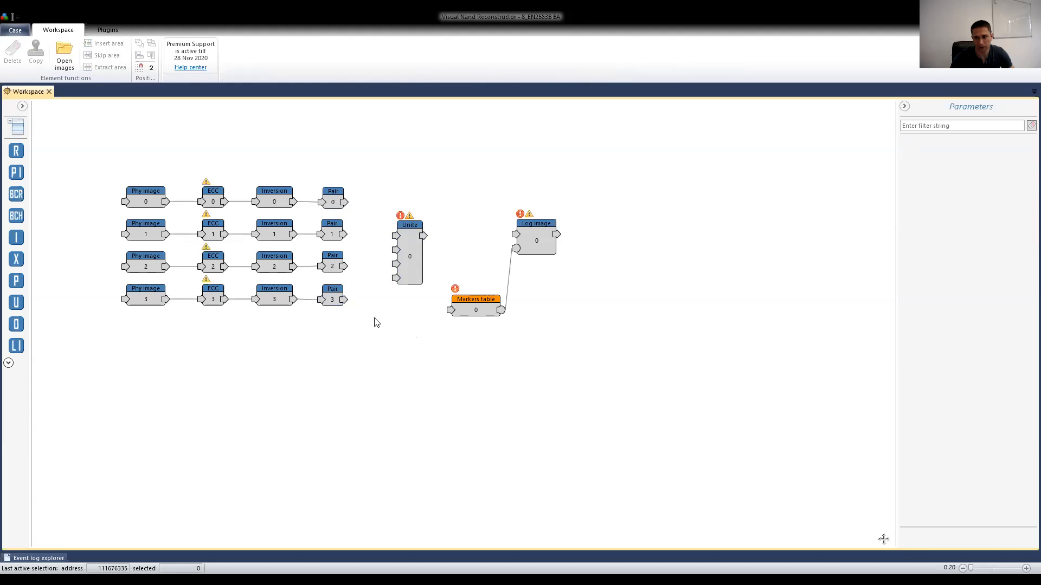
Run a FAT32 file system metadata analysis on Pair 0 from start address 0, and return to the workspace after the scan
{"action": "left_click", "coordinate": [331, 197]}
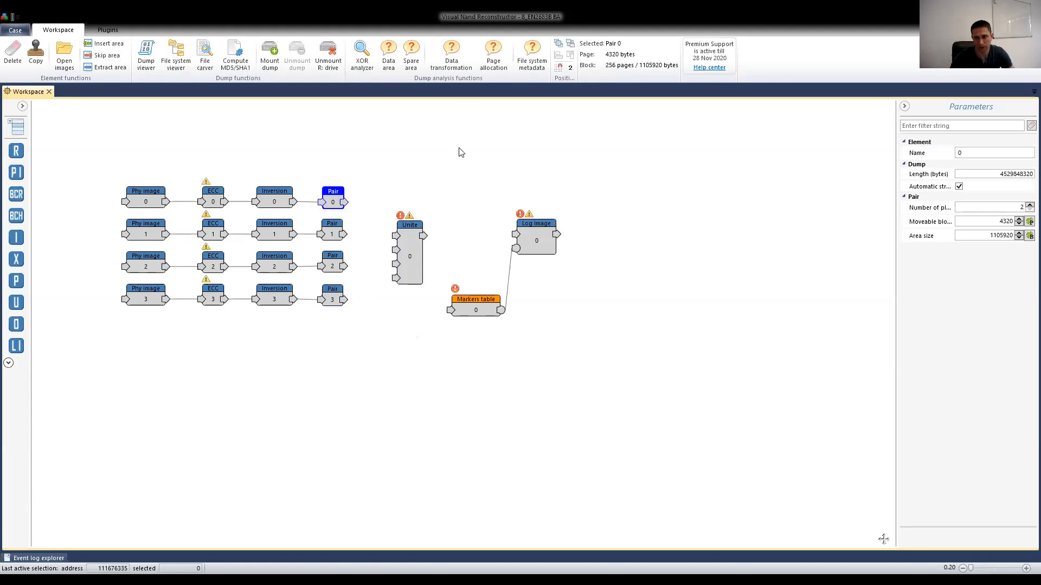
{"action": "left_click", "coordinate": [533, 60]}
{"action": "left_click_drag", "start_coordinate": [532, 258], "coordinate": [538, 240]}
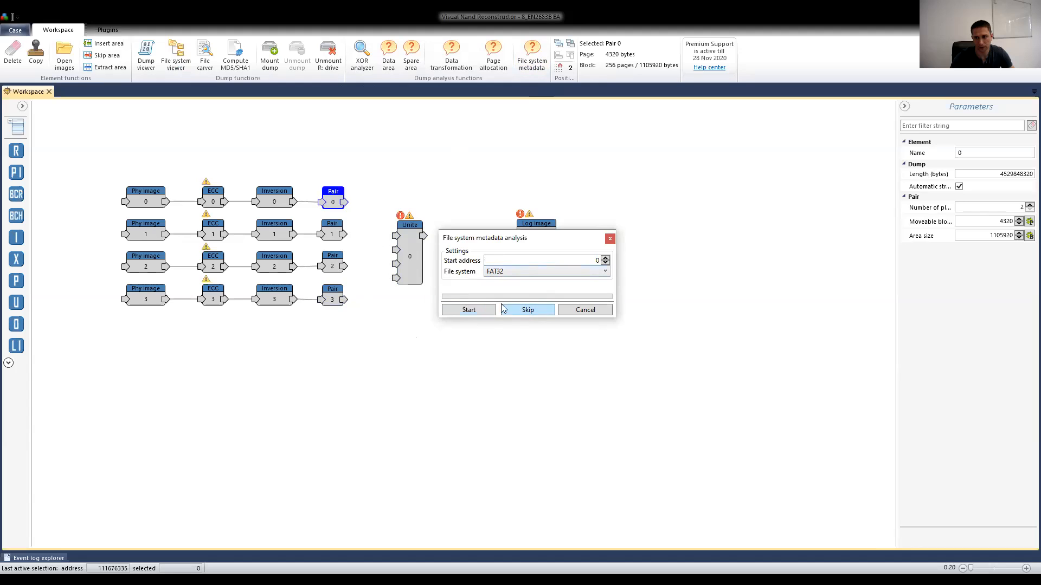
{"action": "left_click", "coordinate": [517, 273]}
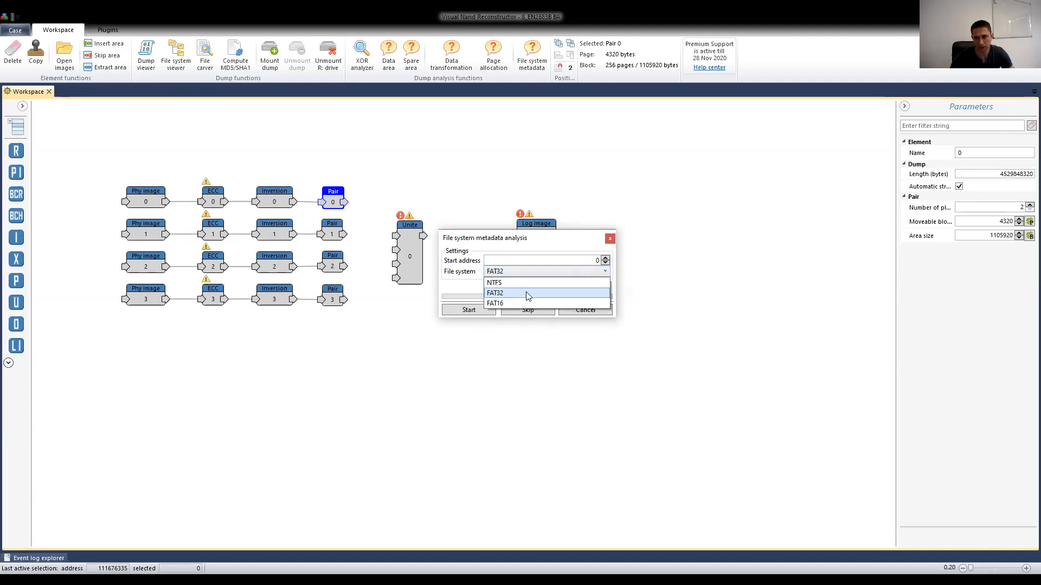
{"action": "left_click", "coordinate": [533, 276]}
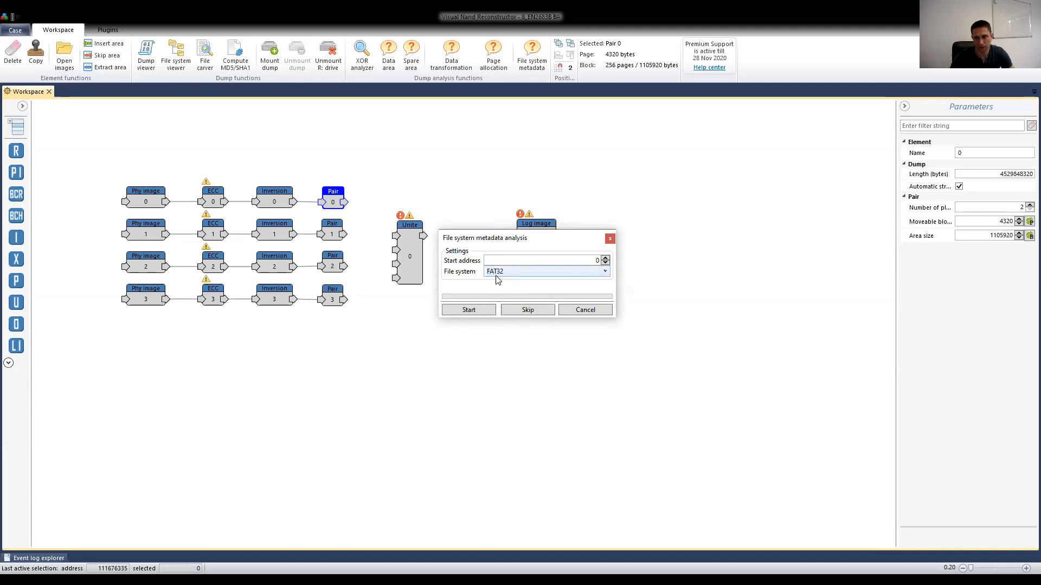
{"action": "left_click", "coordinate": [469, 312]}
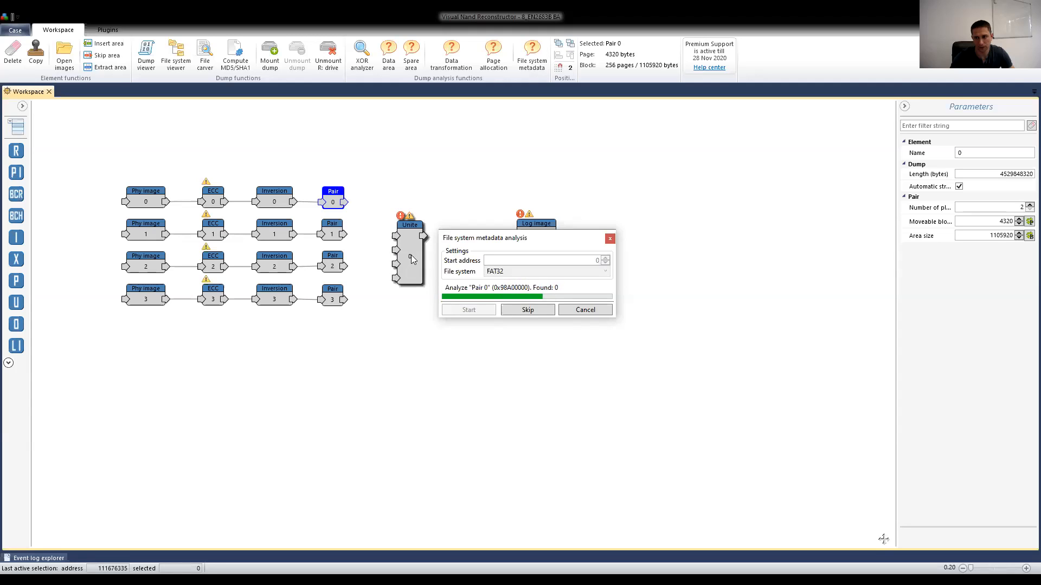
{"action": "left_click", "coordinate": [406, 259]}
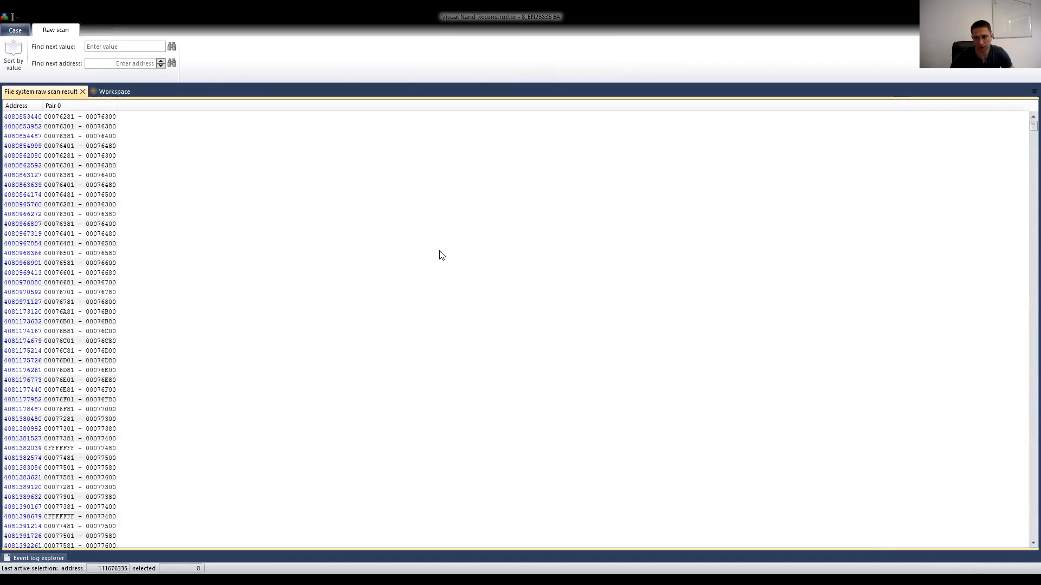
{"action": "left_click", "coordinate": [115, 92]}
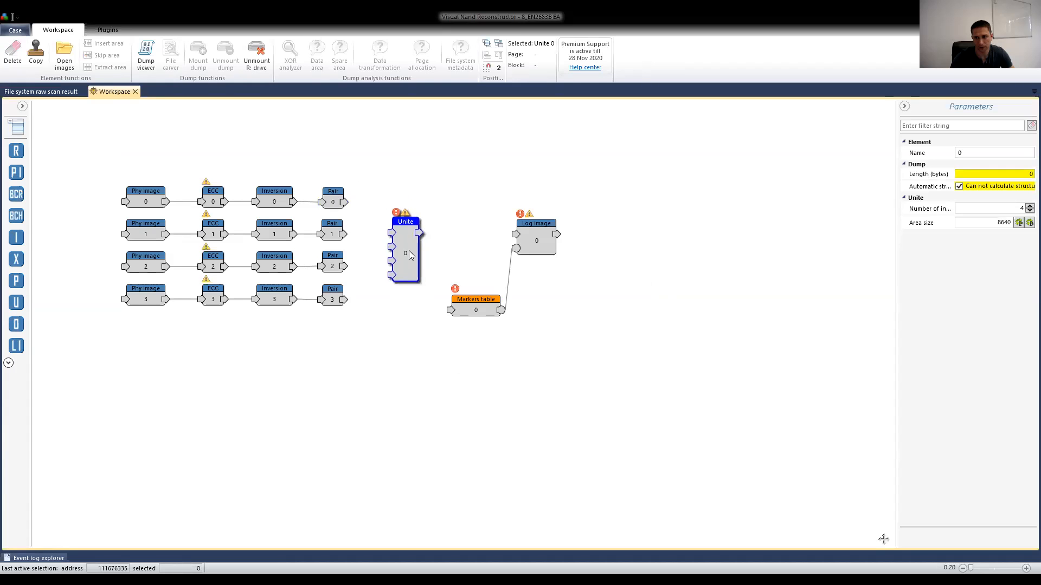
Move the four-input Unite element aside and add two two-input Unite elements, one above the other, beside the Pair elements
{"action": "left_click_drag", "start_coordinate": [408, 218], "coordinate": [779, 169]}
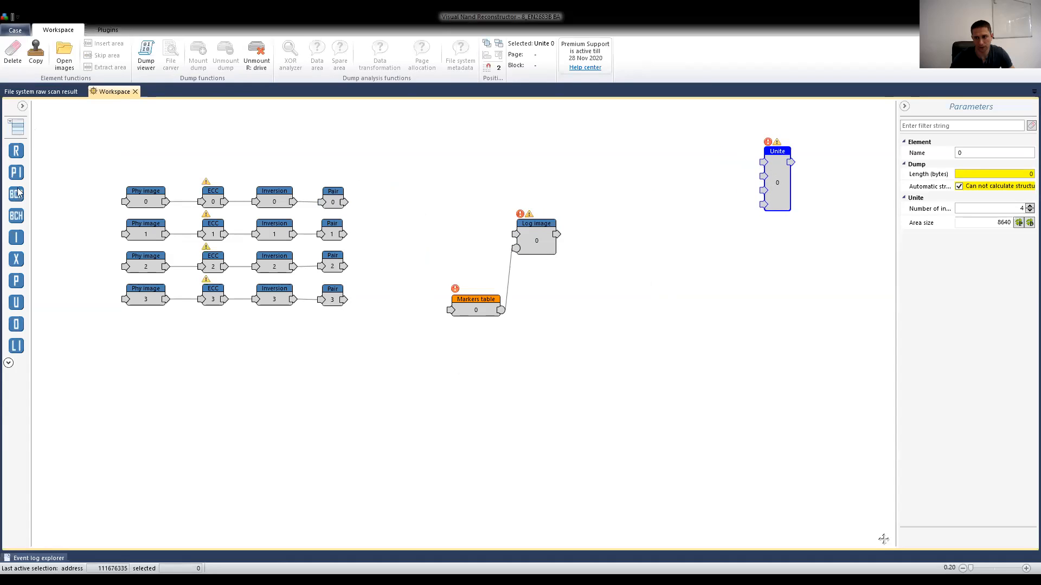
{"action": "left_click_drag", "start_coordinate": [16, 306], "coordinate": [404, 217]}
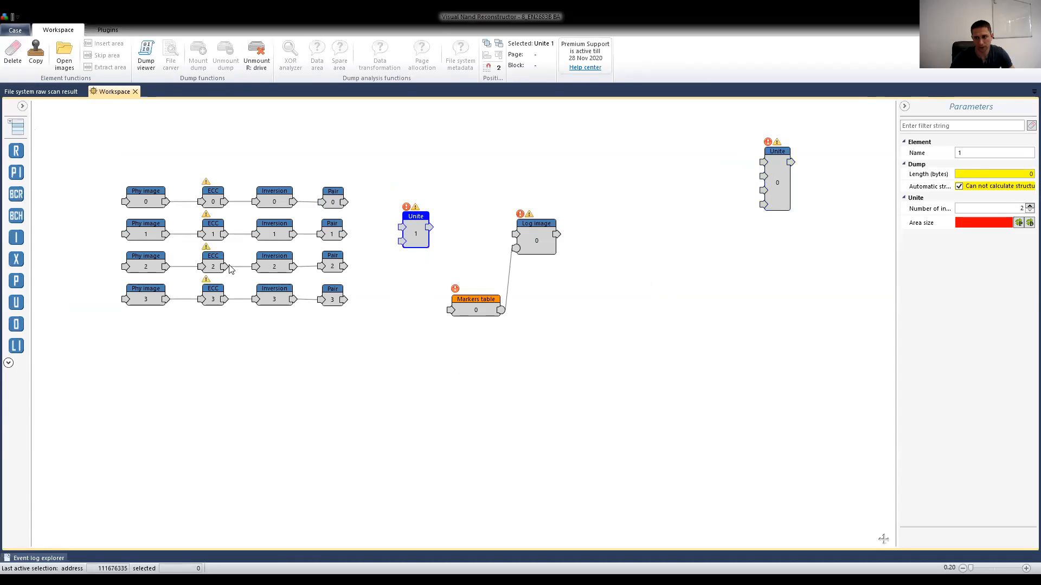
{"action": "left_click_drag", "start_coordinate": [16, 304], "coordinate": [395, 288]}
{"action": "left_click_drag", "start_coordinate": [415, 223], "coordinate": [404, 208]}
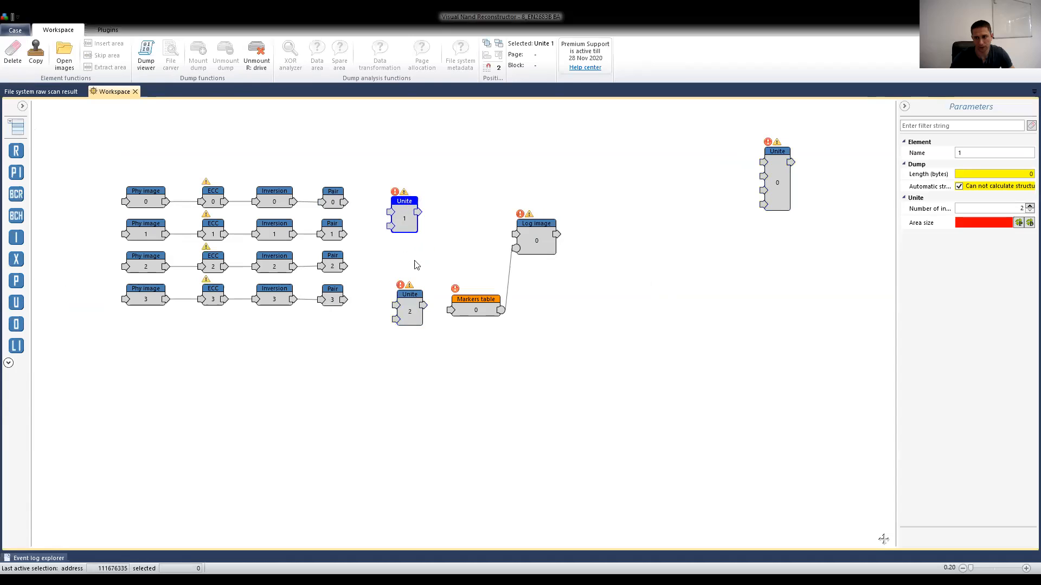
{"action": "left_click_drag", "start_coordinate": [406, 308], "coordinate": [404, 285]}
Connect Pair 0 and Pair 2 to the inputs of Unite 1
{"action": "mouse_move", "coordinate": [391, 212]}
{"action": "left_mouse_down"}
{"action": "mouse_move", "coordinate": [372, 211]}
{"action": "mouse_move", "coordinate": [390, 212]}
{"action": "left_mouse_up"}
{"action": "left_click_drag", "start_coordinate": [345, 266], "coordinate": [390, 226]}
{"action": "left_click_drag", "start_coordinate": [406, 281], "coordinate": [396, 282]}
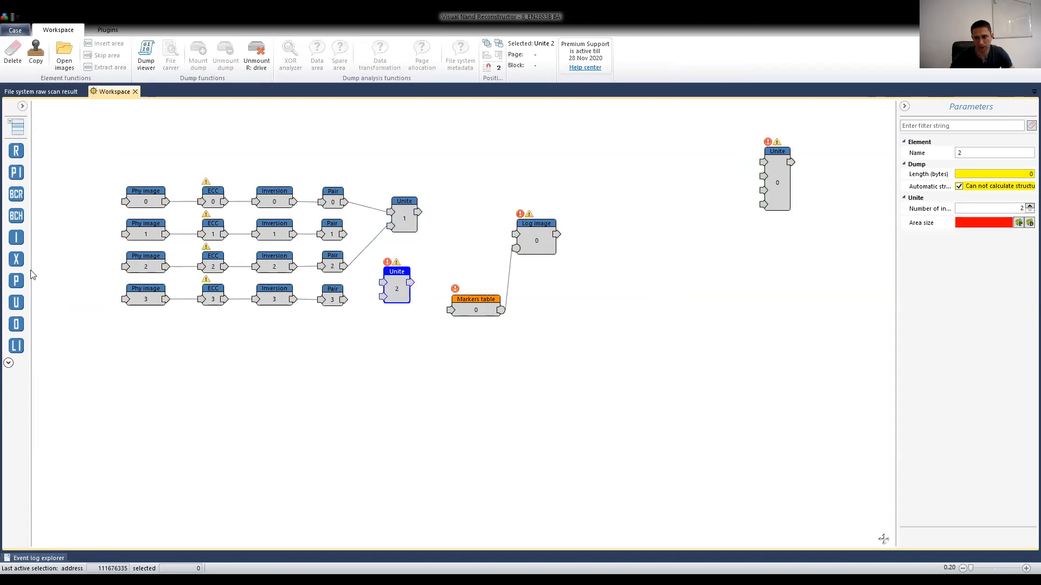
Add another two-input Unite element before the Log image, and connect Pair 1 and Pair 3 to the inputs of Unite 2
{"action": "left_click_drag", "start_coordinate": [432, 228], "coordinate": [392, 219]}
{"action": "left_click_drag", "start_coordinate": [387, 287], "coordinate": [379, 287]}
{"action": "left_click_drag", "start_coordinate": [344, 235], "coordinate": [377, 296]}
{"action": "left_click_drag", "start_coordinate": [381, 291], "coordinate": [380, 282]}
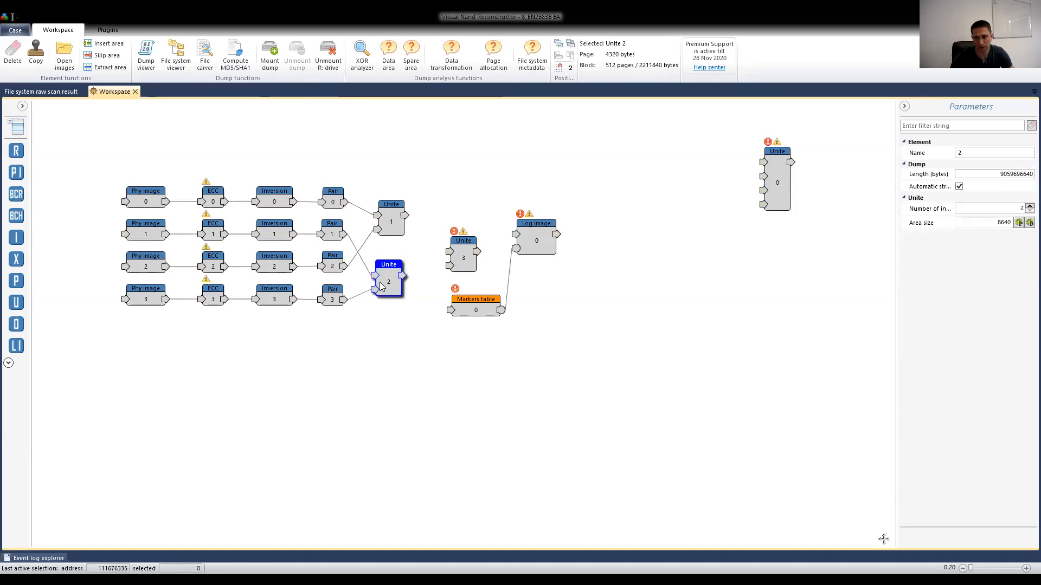
Connect Unite 1 and Unite 2 to the inputs of Unite 3 and place it between them and the Log image
{"action": "left_click_drag", "start_coordinate": [464, 259], "coordinate": [459, 252]}
{"action": "left_click_drag", "start_coordinate": [405, 215], "coordinate": [444, 245]}
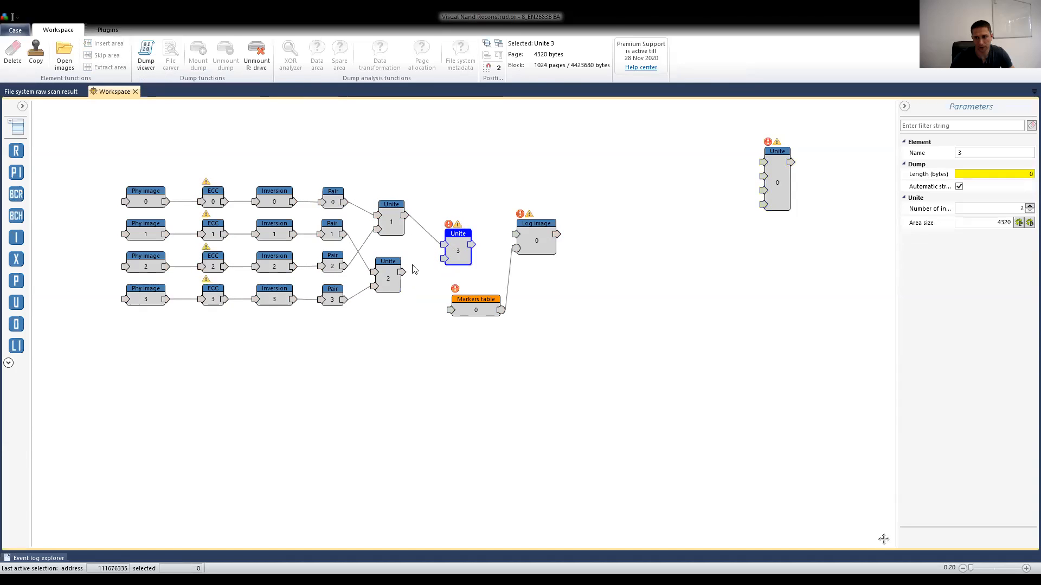
{"action": "left_click_drag", "start_coordinate": [402, 272], "coordinate": [444, 253]}
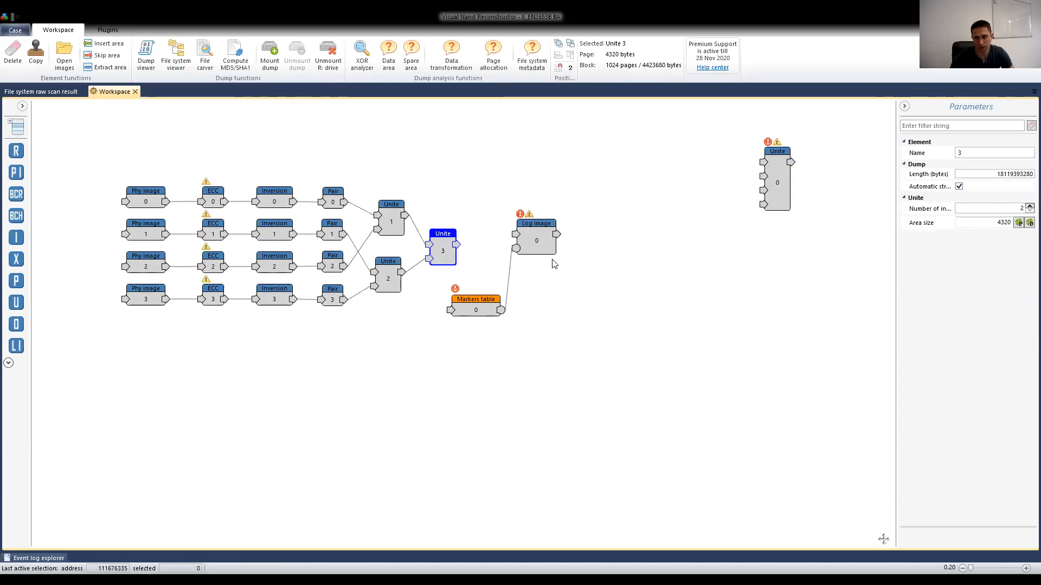
{"action": "left_click_drag", "start_coordinate": [471, 184], "coordinate": [370, 299]}
{"action": "left_click", "coordinate": [467, 189]}
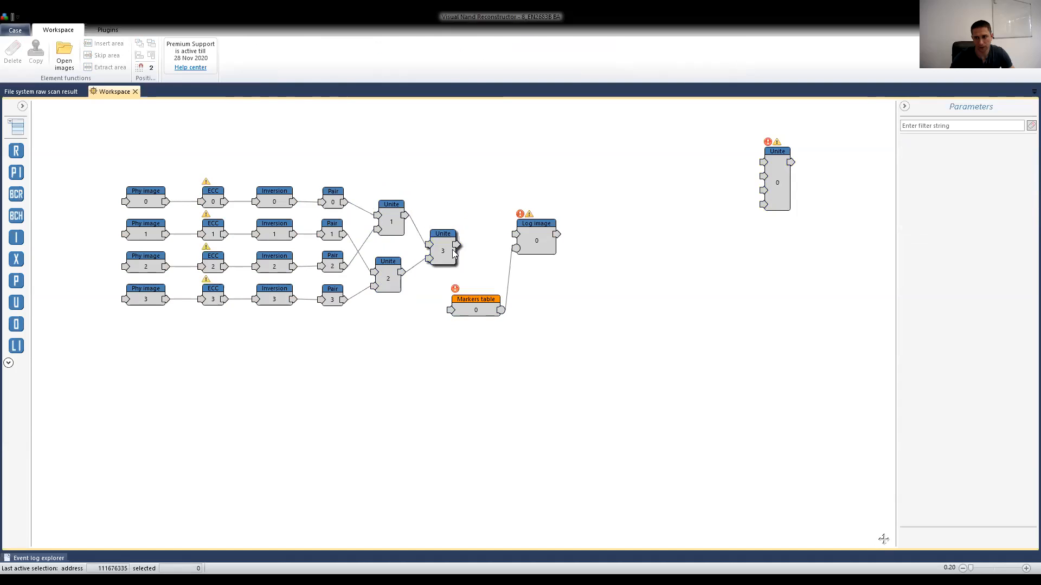
Delete the three two-input Unite elements and move the four-input Unite element back beside the Pair elements
{"action": "left_click_drag", "start_coordinate": [444, 243], "coordinate": [436, 238]}
{"action": "left_click", "coordinate": [397, 218]}
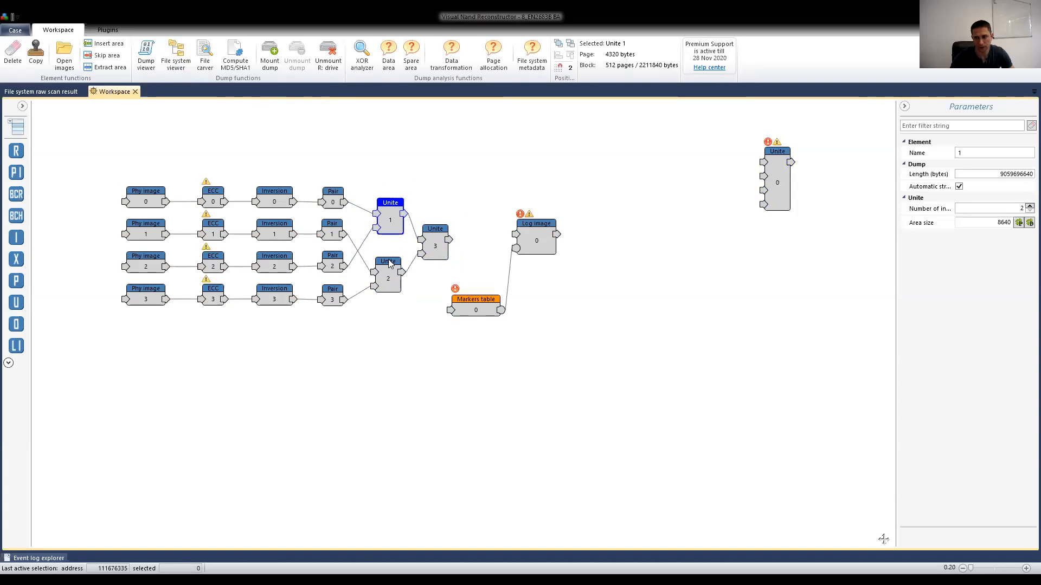
{"action": "left_click_drag", "start_coordinate": [442, 249], "coordinate": [438, 249]}
{"action": "mouse_move", "coordinate": [452, 164]}
{"action": "left_mouse_down"}
{"action": "mouse_move", "coordinate": [418, 255]}
{"action": "mouse_move", "coordinate": [380, 297]}
{"action": "left_mouse_up"}
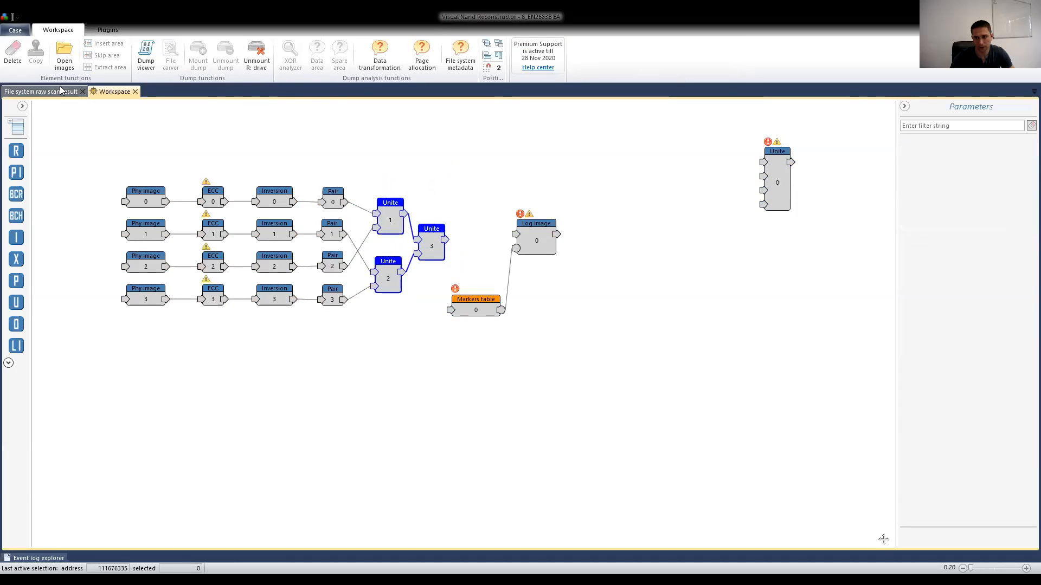
{"action": "left_click", "coordinate": [554, 325]}
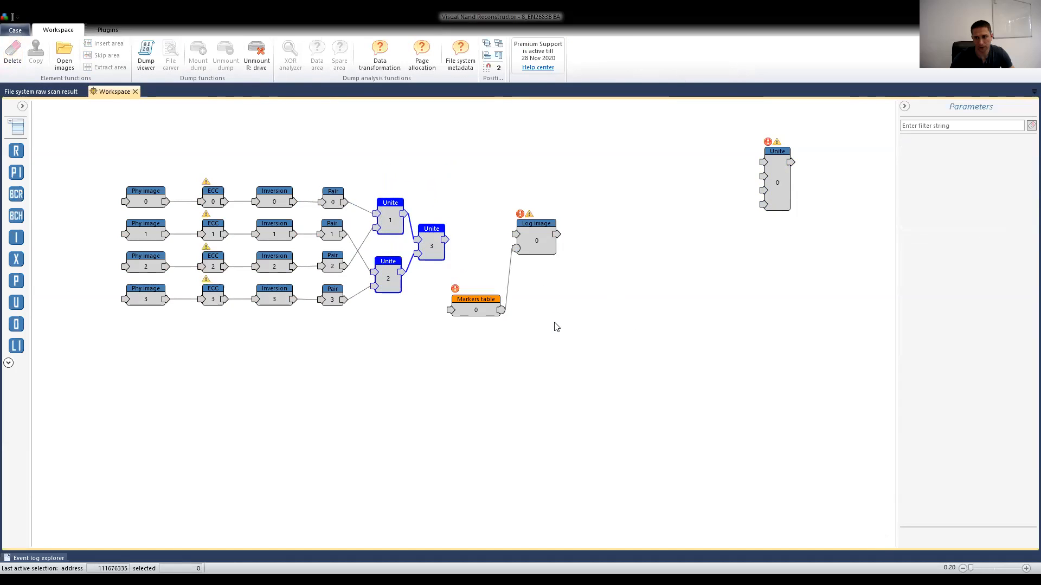
{"action": "left_click_drag", "start_coordinate": [766, 192], "coordinate": [388, 253]}
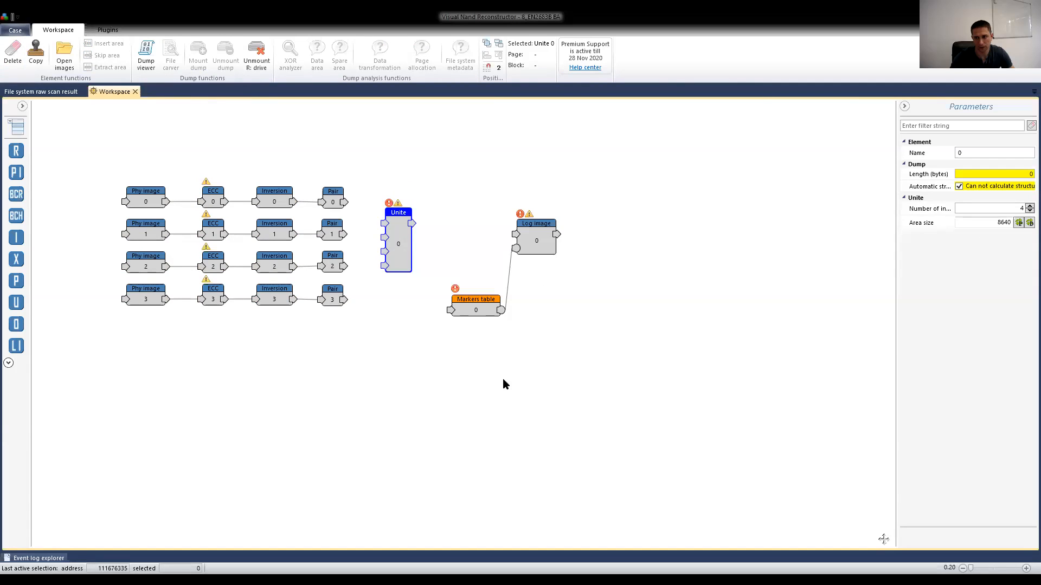
{"action": "left_click", "coordinate": [43, 91]}
{"action": "scroll", "coordinate": [51, 274], "scroll_direction": "down", "scroll_amount": 10}
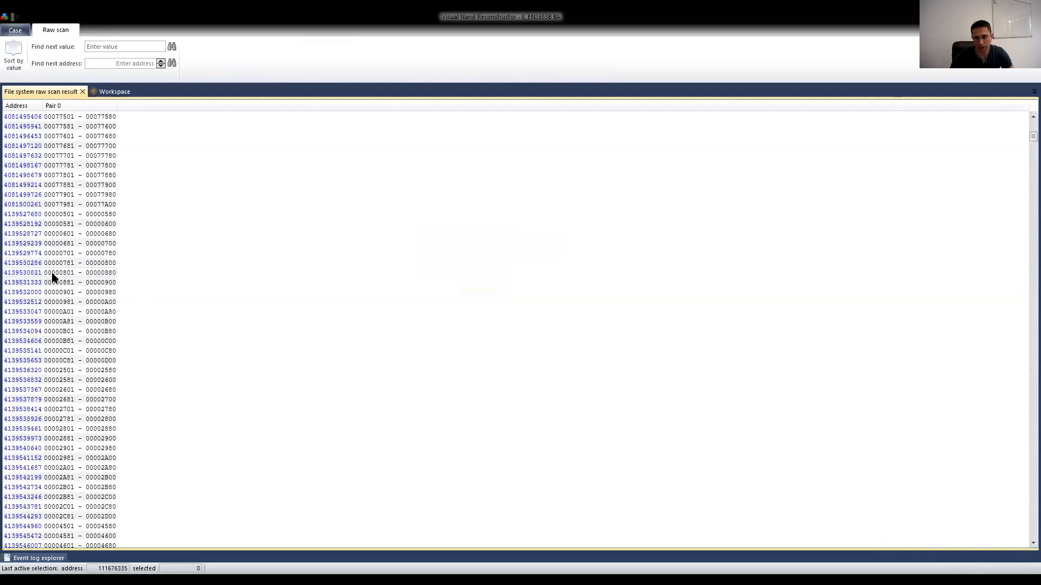
{"action": "scroll", "coordinate": [1024, 141], "scroll_direction": "down", "scroll_amount": 15}
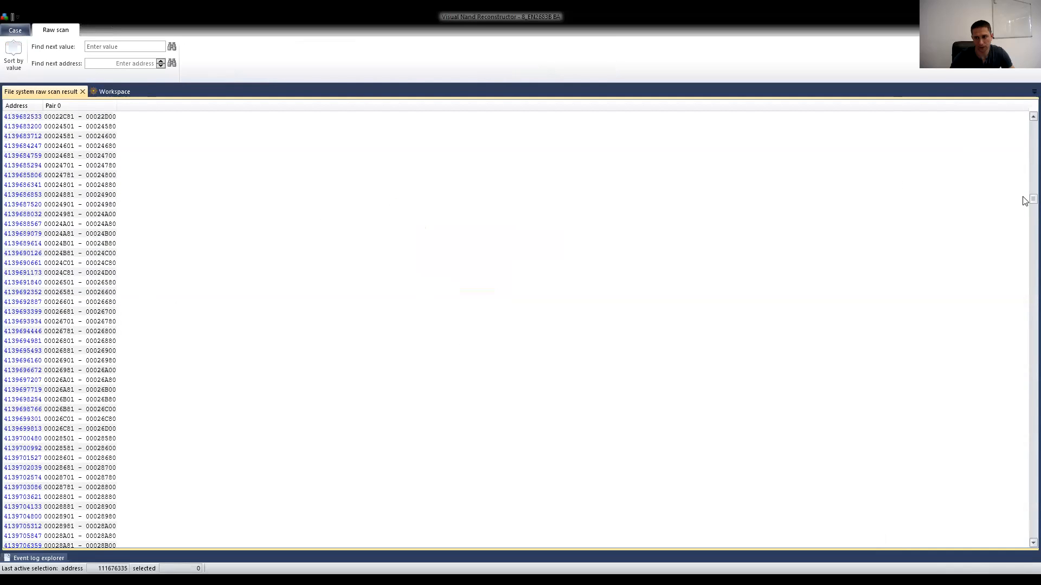
{"action": "scroll", "coordinate": [96, 253], "scroll_direction": "down", "scroll_amount": 20}
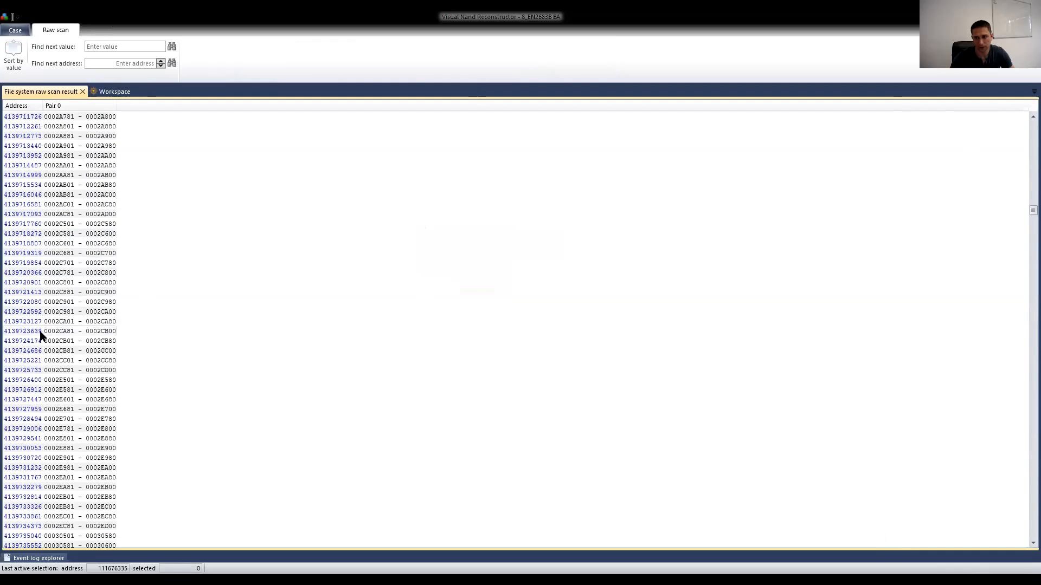
{"action": "left_click_drag", "start_coordinate": [1023, 217], "coordinate": [1023, 447]}
{"action": "scroll", "coordinate": [35, 355], "scroll_direction": "down", "scroll_amount": 18}
{"action": "double_click", "coordinate": [22, 252]}
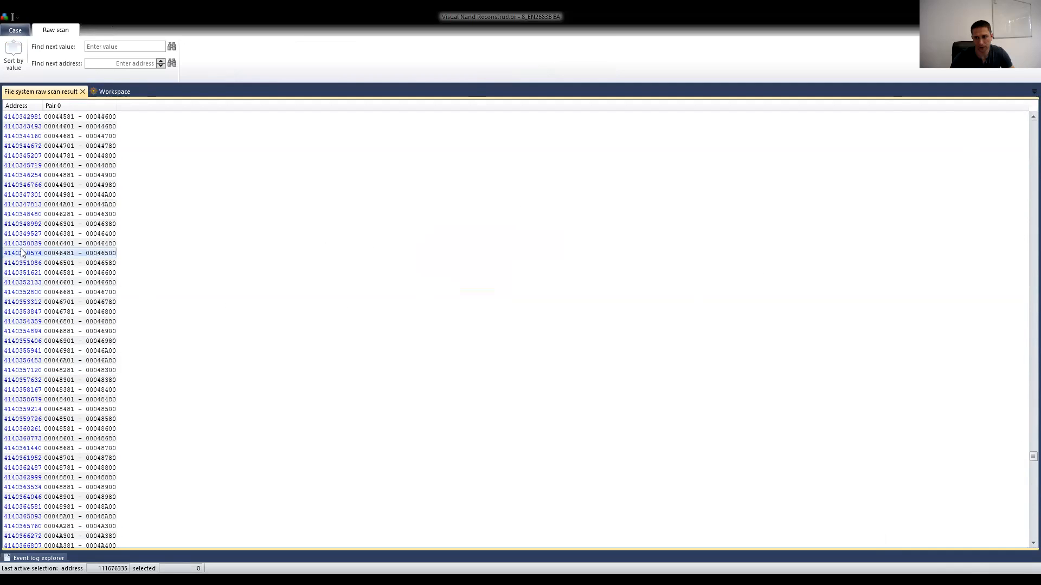
{"action": "left_click_drag", "start_coordinate": [16, 92], "coordinate": [535, 318]}
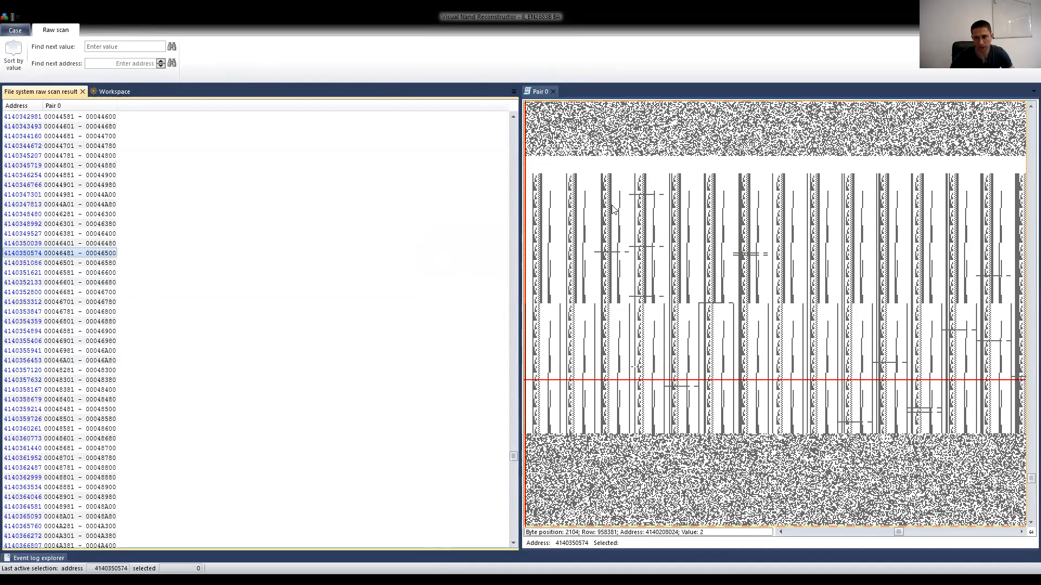
{"action": "left_click", "coordinate": [15, 30]}
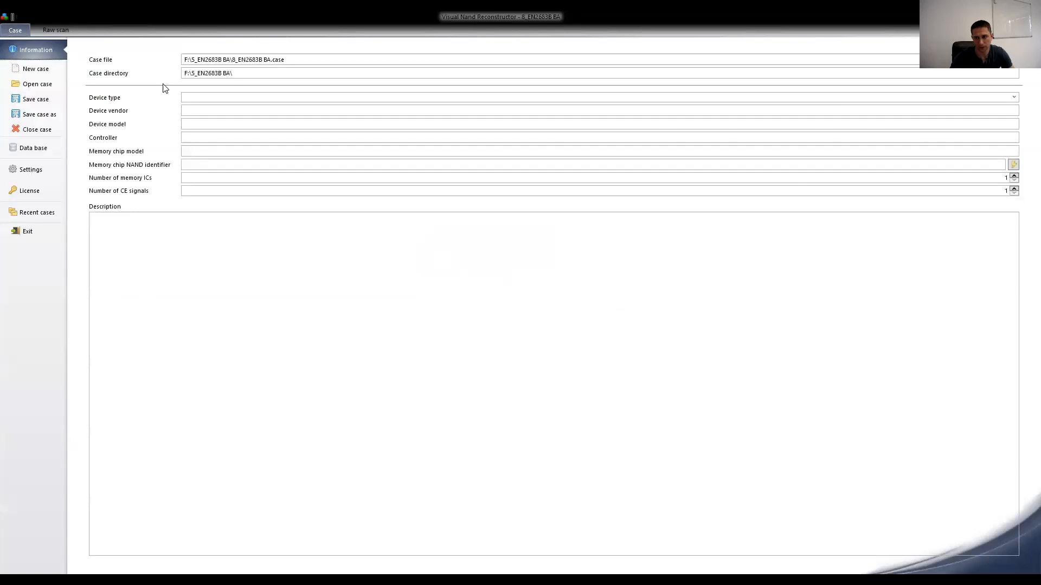
{"action": "left_click", "coordinate": [31, 28]}
{"action": "left_click", "coordinate": [112, 92]}
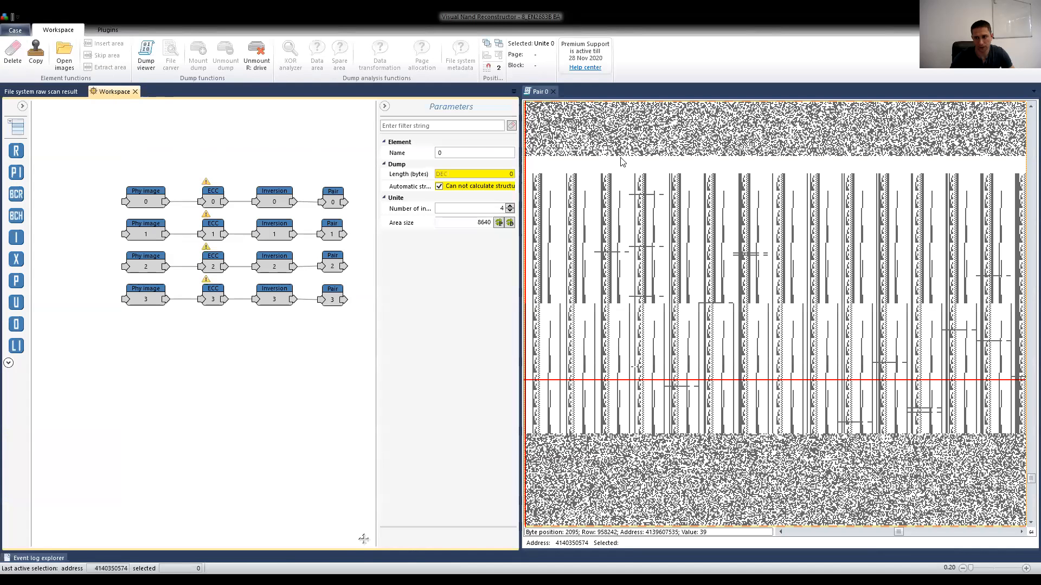
Show the hex view of Pair 0 beside its bitmap, jump to the upper part of the striped table area and widen the hex view
{"action": "left_click", "coordinate": [538, 93]}
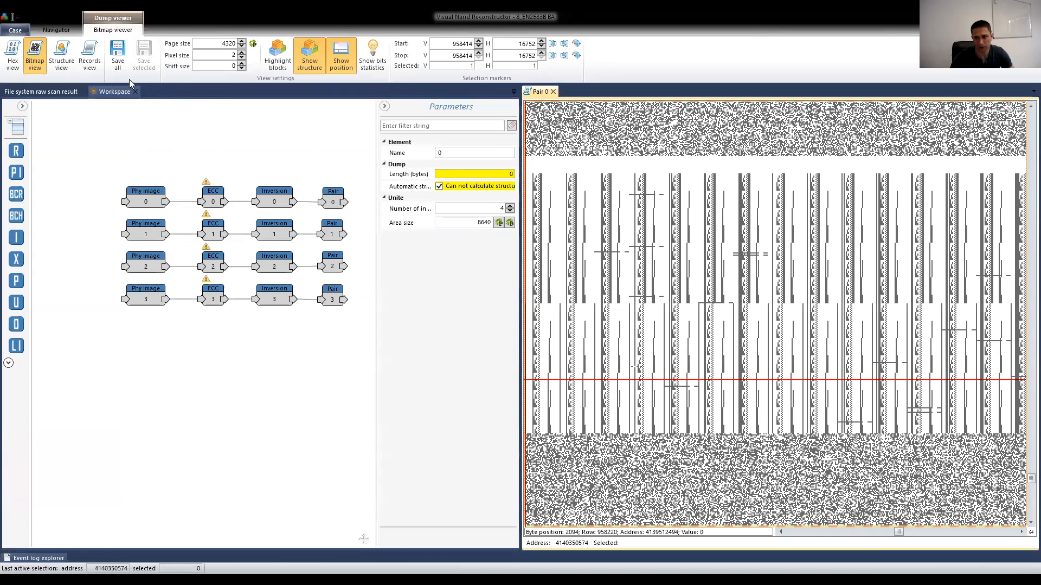
{"action": "left_click", "coordinate": [9, 54]}
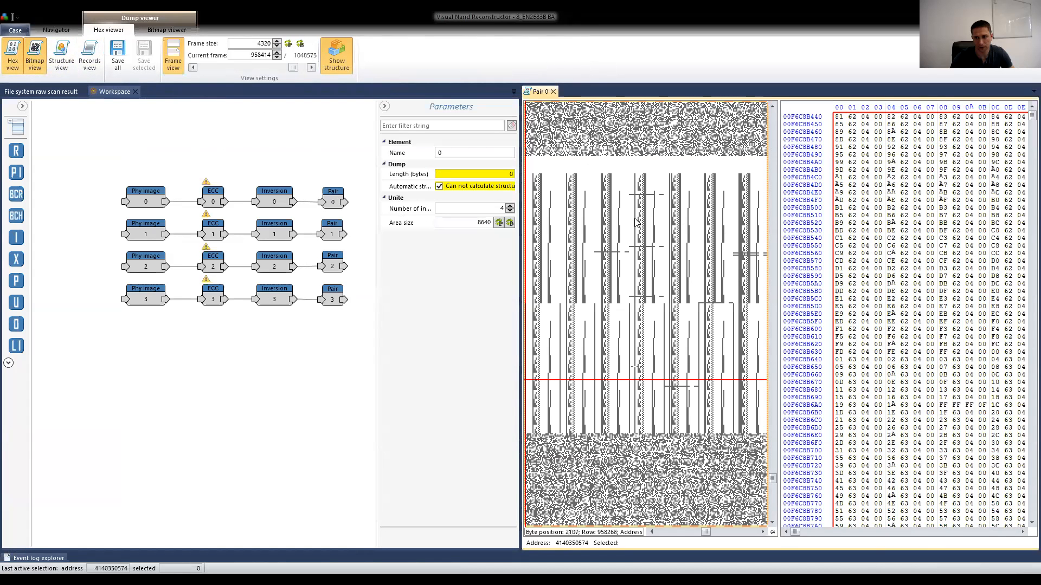
{"action": "left_click", "coordinate": [767, 219]}
{"action": "left_click_drag", "start_coordinate": [776, 226], "coordinate": [667, 230]}
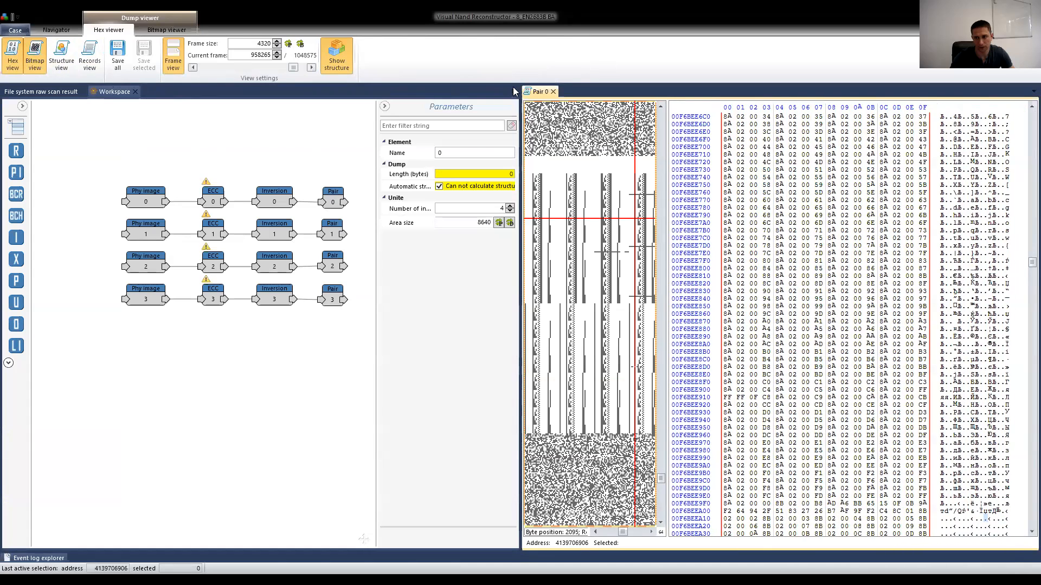
Examine how the numbering progresses through the four-byte records in the hex view of Pair 0, and close that viewer
{"action": "left_click", "coordinate": [45, 91]}
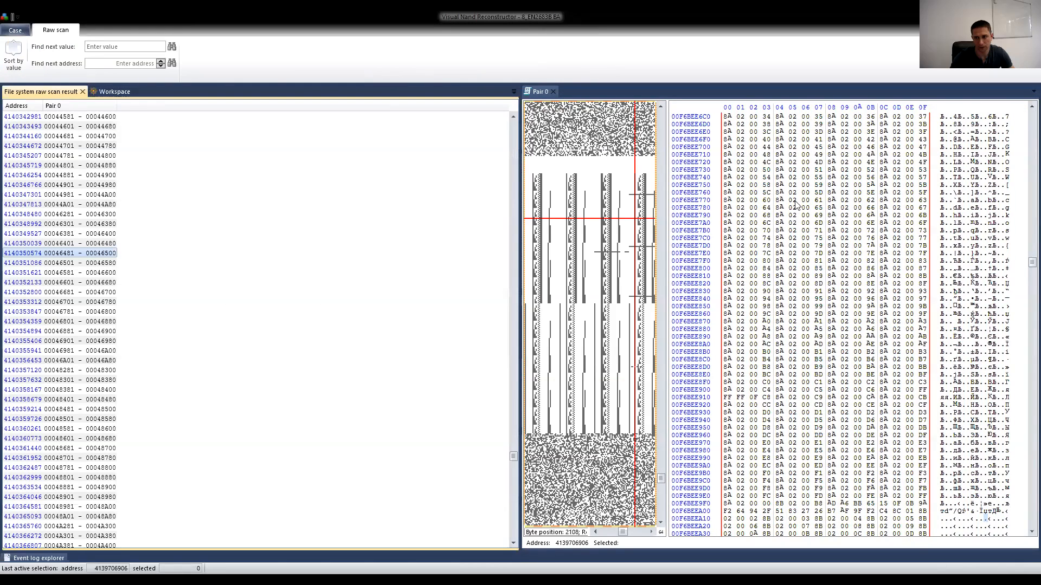
{"action": "left_click", "coordinate": [746, 181]}
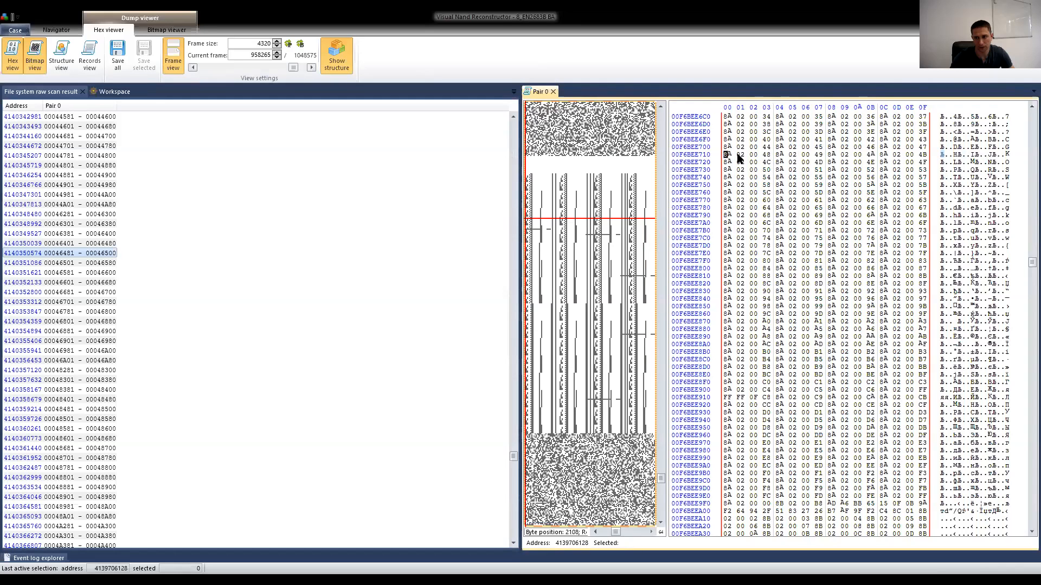
{"action": "left_click", "coordinate": [753, 162]}
{"action": "left_click", "coordinate": [779, 163]}
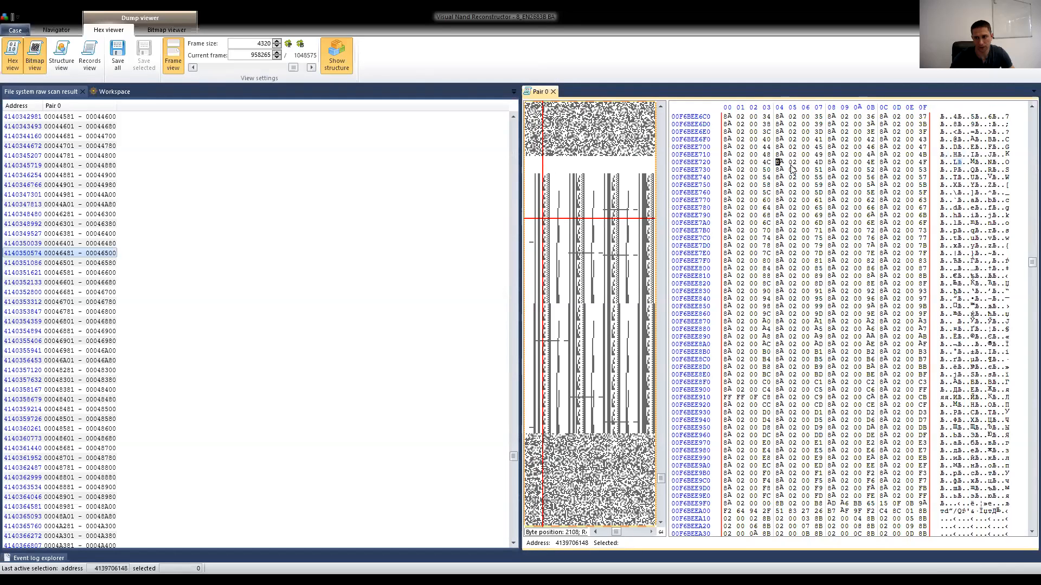
{"action": "left_click", "coordinate": [834, 185]}
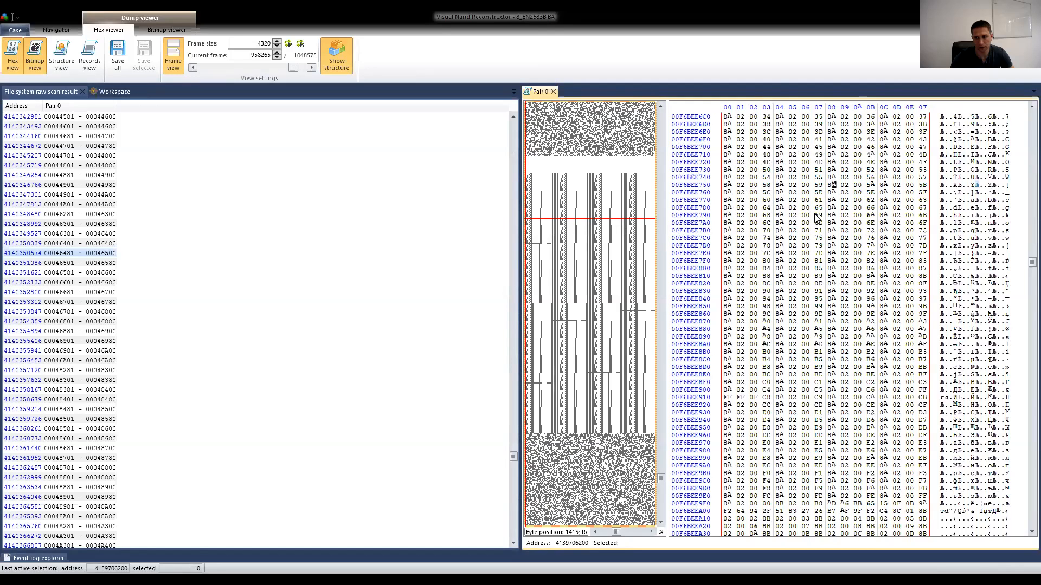
{"action": "left_click", "coordinate": [739, 163]}
{"action": "left_click", "coordinate": [781, 208]}
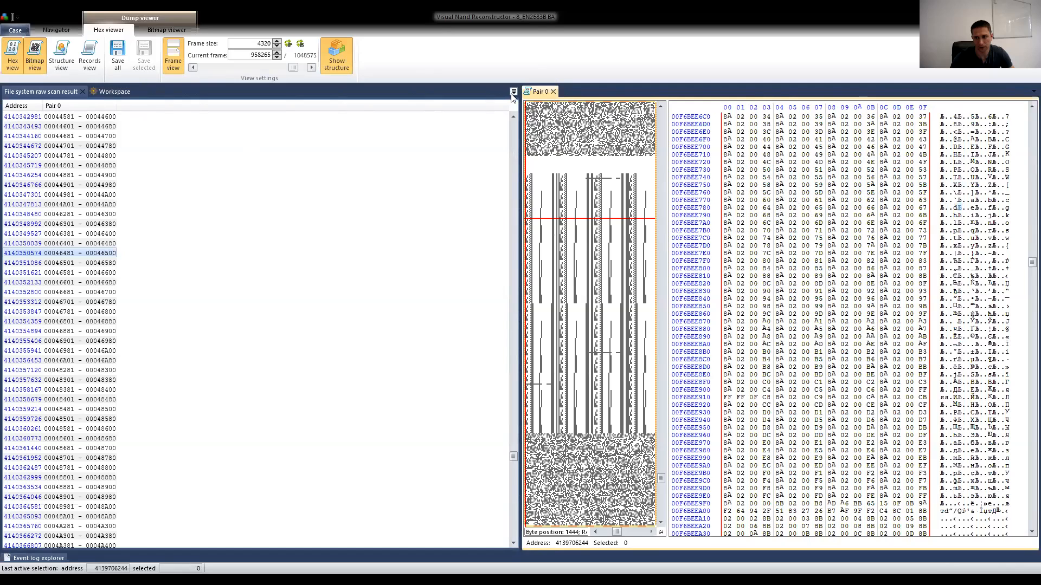
{"action": "left_click", "coordinate": [553, 92]}
{"action": "left_click_drag", "start_coordinate": [372, 160], "coordinate": [314, 359]}
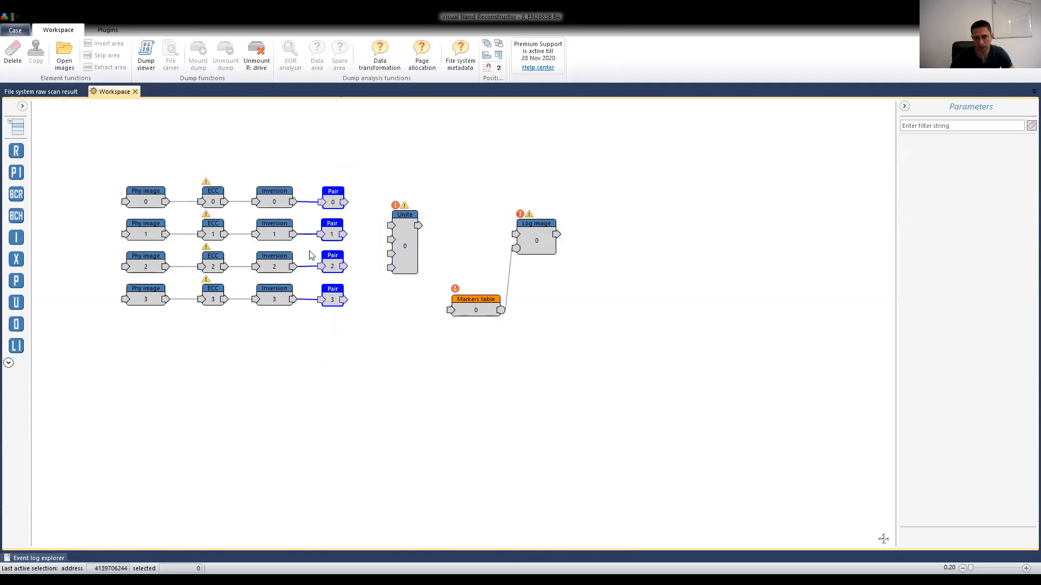
{"action": "left_click", "coordinate": [145, 57]}
{"action": "left_click", "coordinate": [470, 289]}
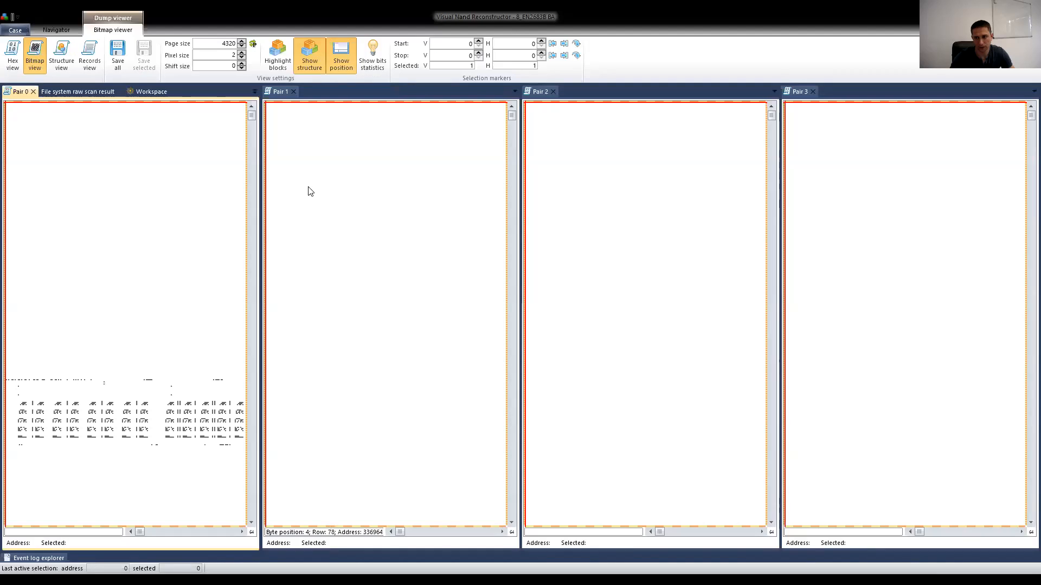
{"action": "left_click", "coordinate": [81, 92]}
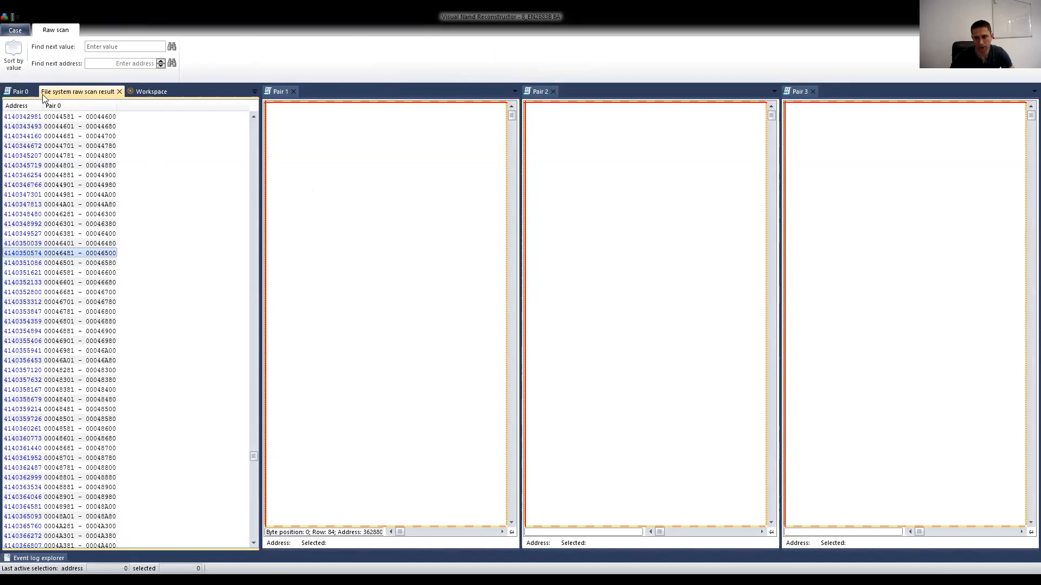
{"action": "left_click", "coordinate": [19, 91]}
{"action": "left_click", "coordinate": [68, 90]}
{"action": "double_click", "coordinate": [37, 254]}
{"action": "left_click", "coordinate": [20, 92]}
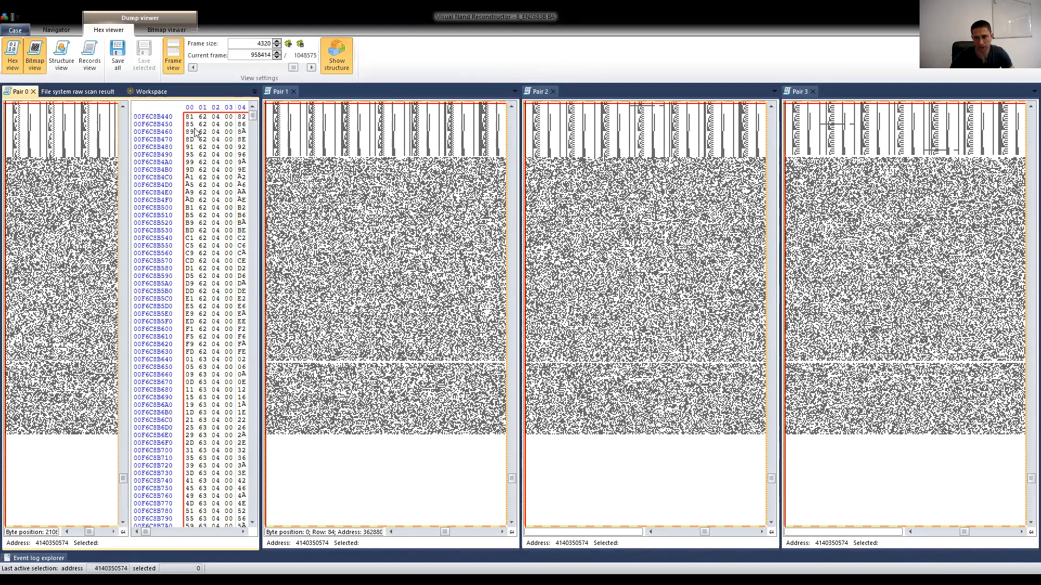
Switch the viewers of Pair 0, Pair 1, Pair 2 and Pair 3 to hex view only, without the bitmap
{"action": "left_click", "coordinate": [36, 58]}
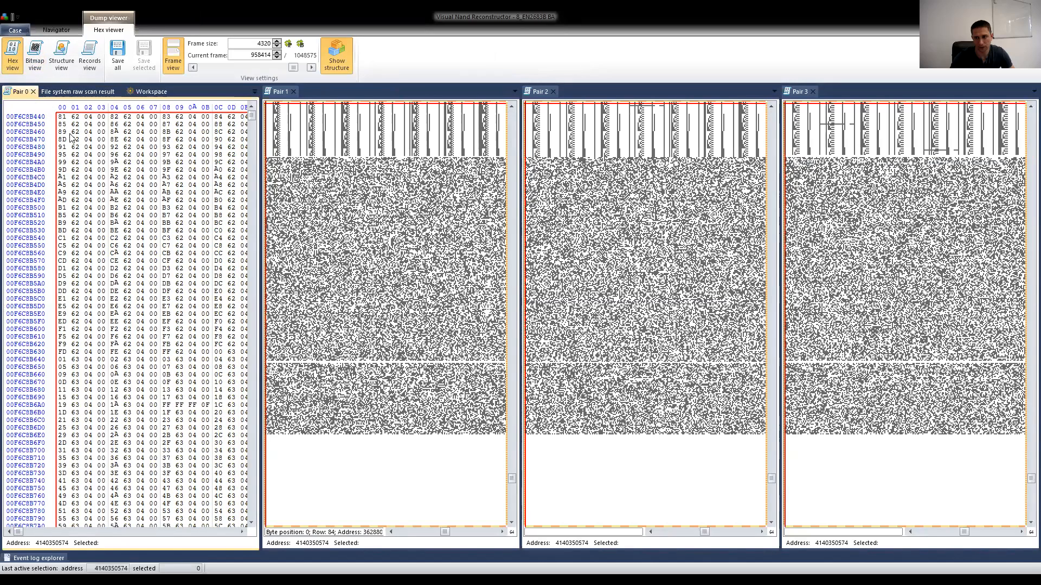
{"action": "left_click", "coordinate": [279, 92]}
{"action": "left_click", "coordinate": [13, 54]}
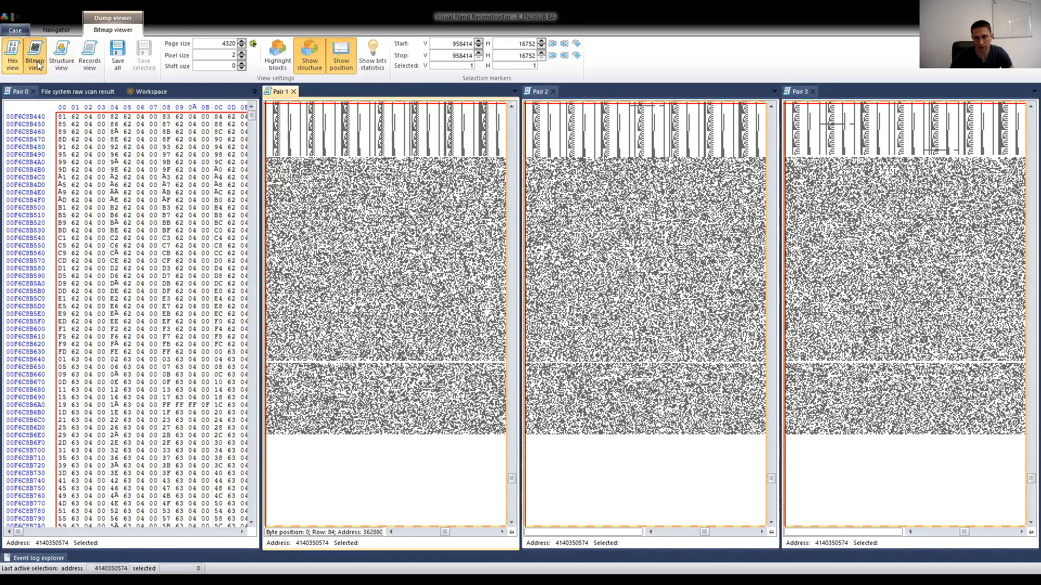
{"action": "left_click", "coordinate": [34, 54]}
{"action": "left_click", "coordinate": [538, 92]}
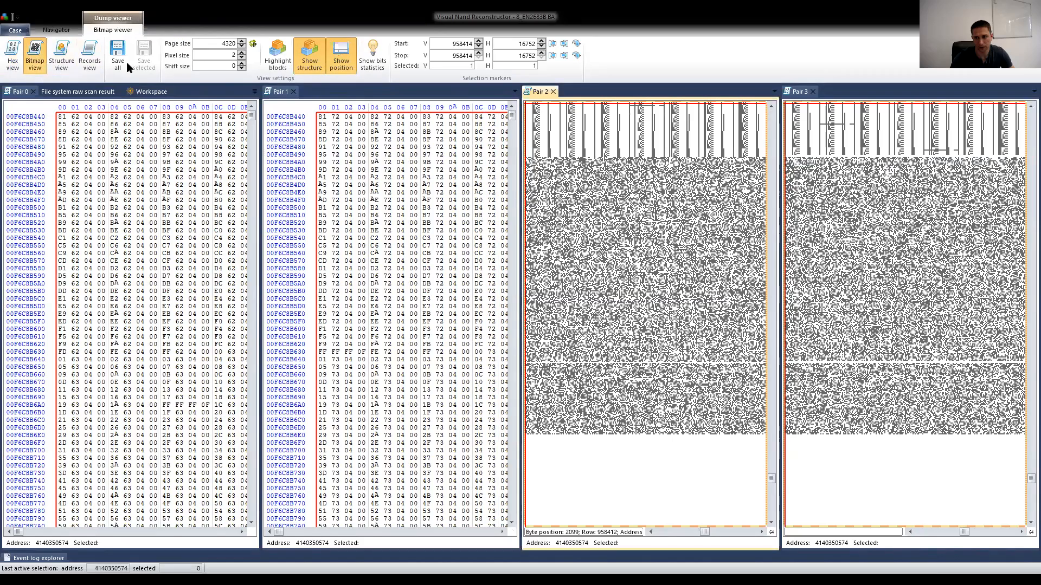
{"action": "left_click", "coordinate": [12, 54]}
{"action": "left_click", "coordinate": [35, 54]}
{"action": "left_click", "coordinate": [800, 92]}
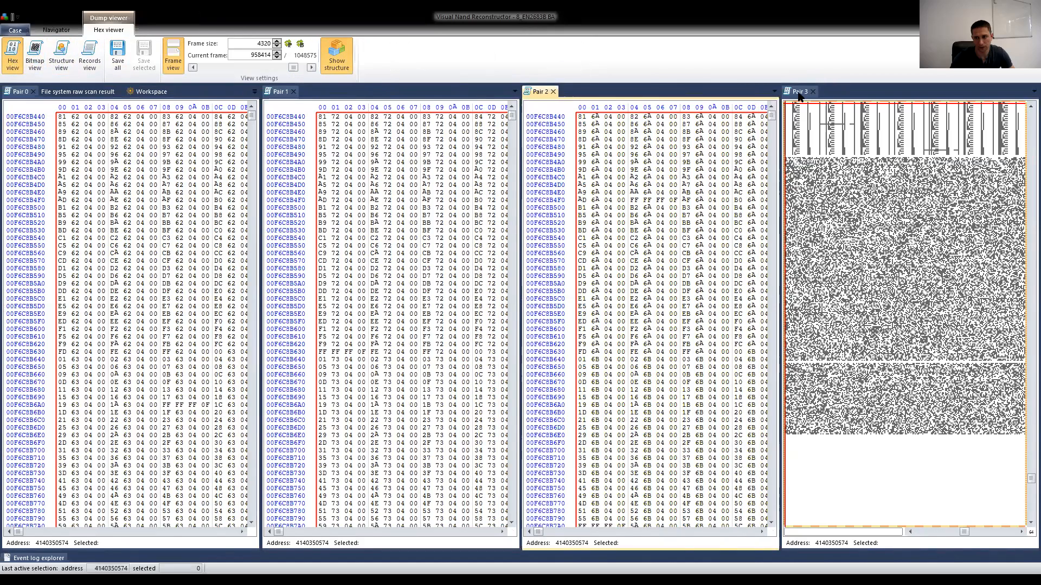
{"action": "left_click", "coordinate": [13, 54]}
{"action": "left_click", "coordinate": [34, 58]}
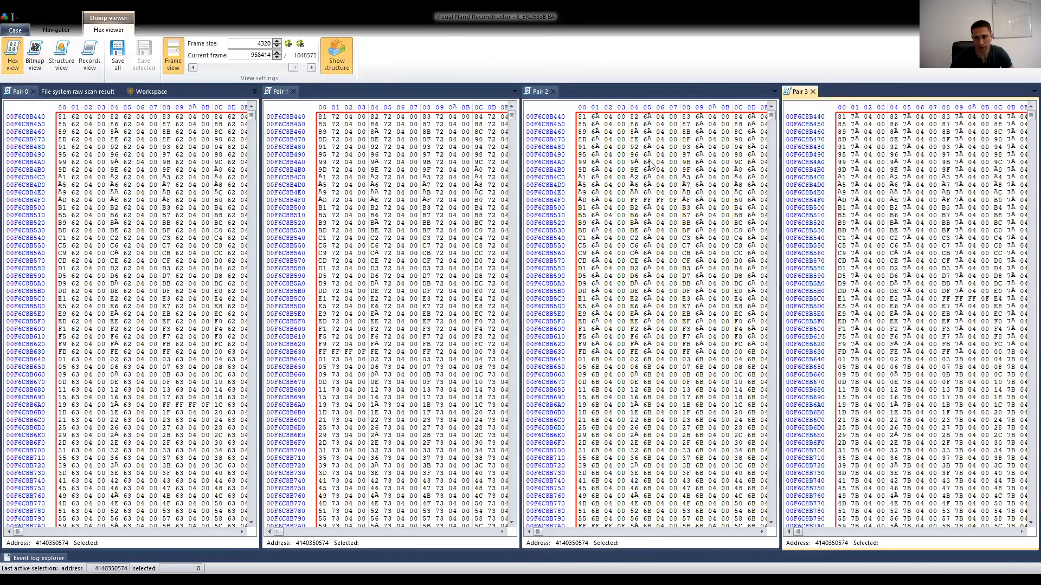
Enable equal selection for the navigation group and select the first two bytes at 00F6C8B440 in all four Pair dumps
{"action": "left_click", "coordinate": [62, 117]}
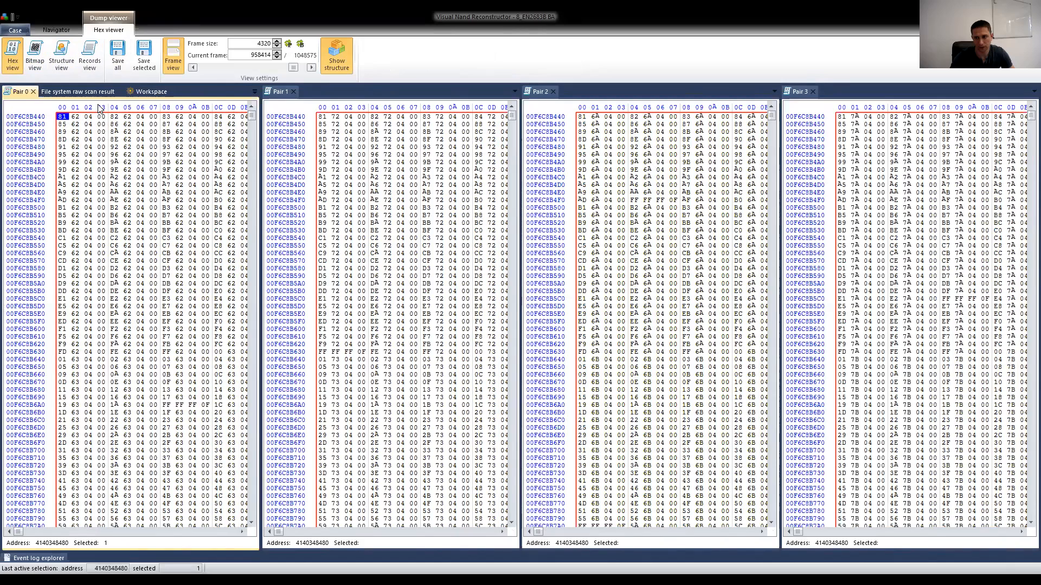
{"action": "left_click", "coordinate": [50, 30]}
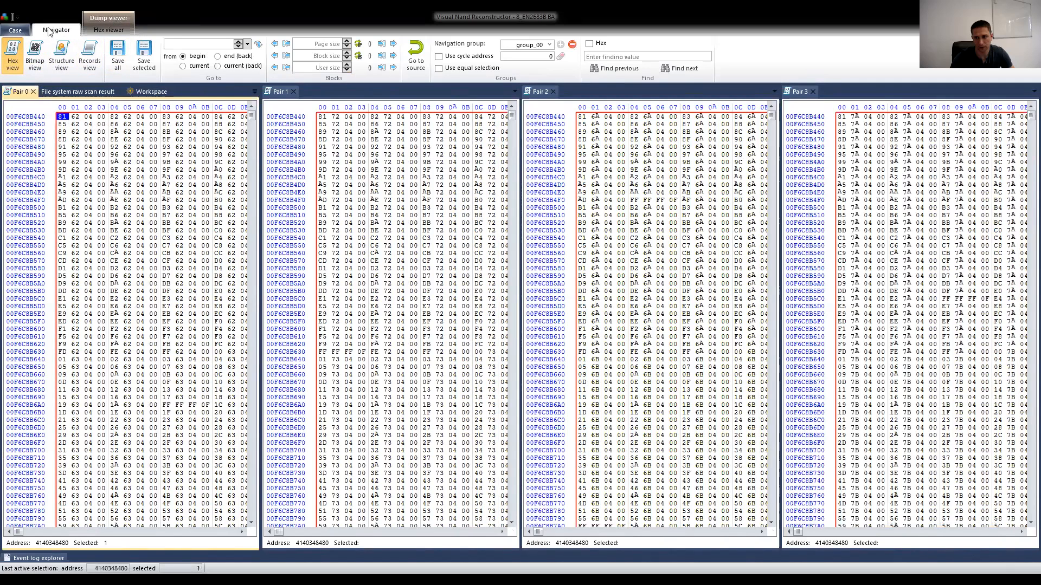
{"action": "left_click", "coordinate": [438, 68]}
{"action": "left_click_drag", "start_coordinate": [88, 125], "coordinate": [114, 139]}
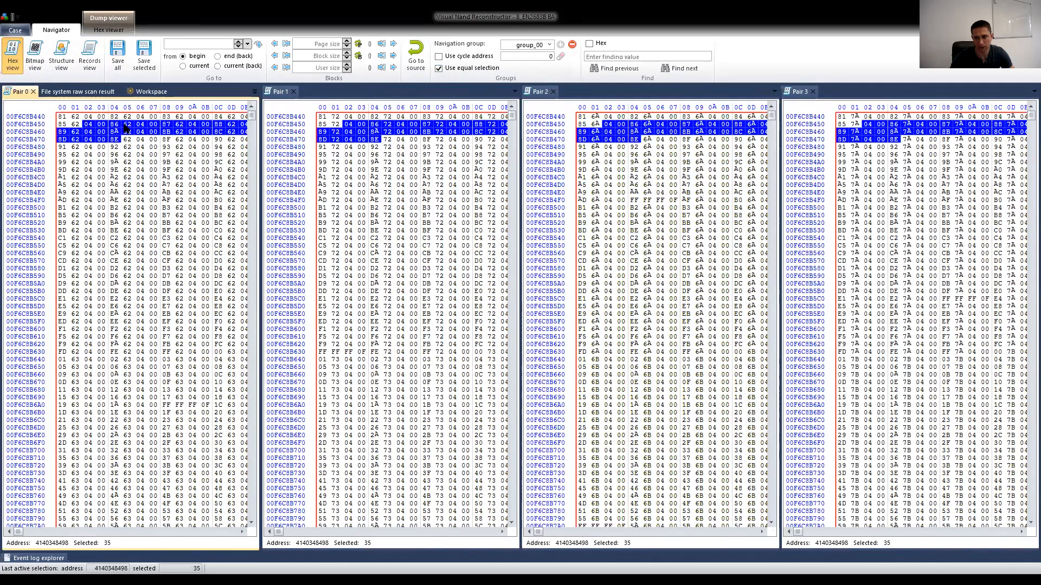
{"action": "left_click", "coordinate": [127, 124]}
{"action": "left_click", "coordinate": [108, 30]}
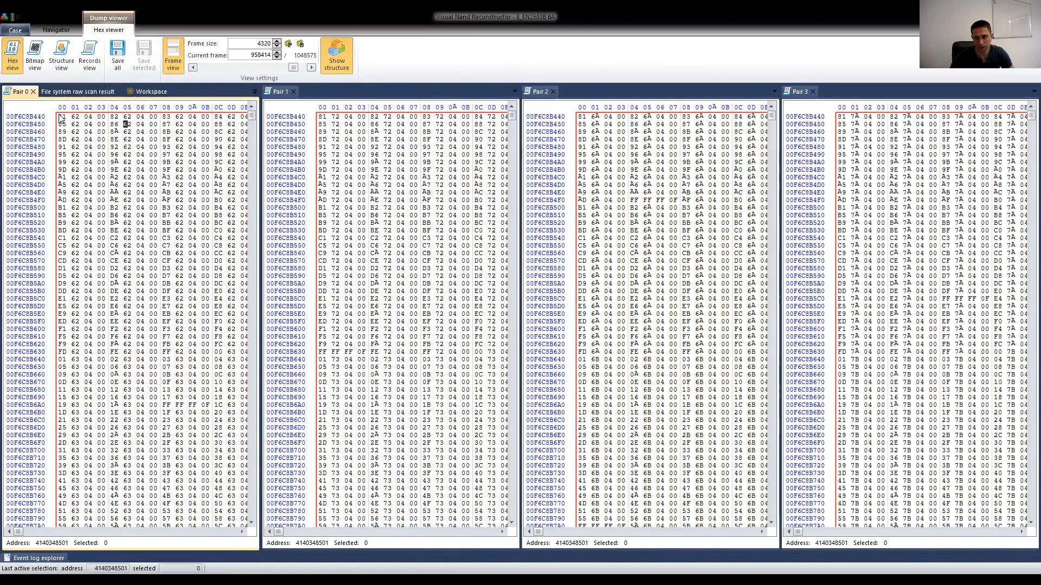
{"action": "left_click", "coordinate": [62, 118]}
{"action": "key", "text": "shift+Right"}
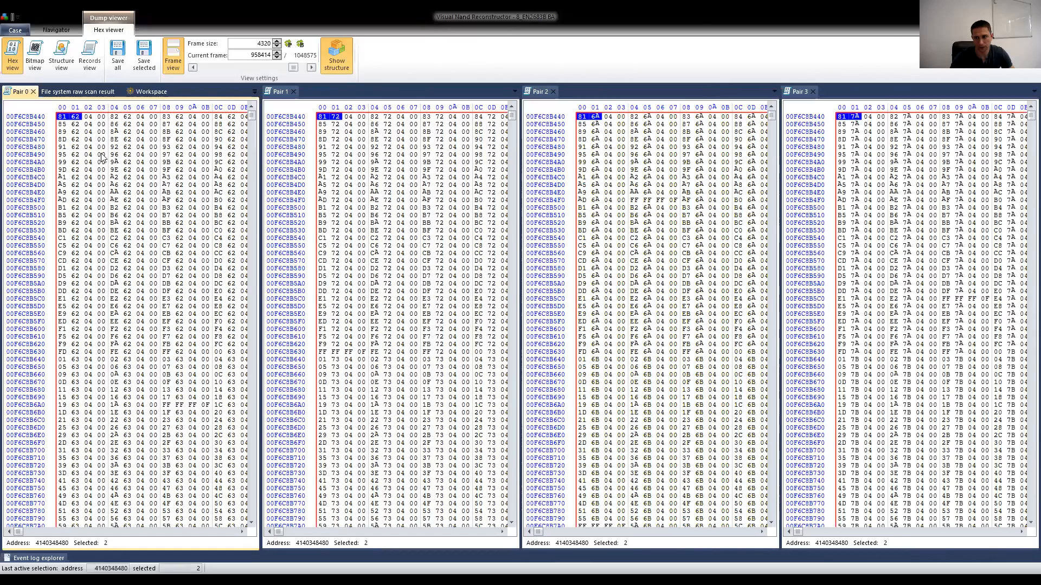
Close the dump viewers of Pair 1, Pair 2 and Pair 3 and return to the workspace
{"action": "left_click", "coordinate": [294, 92]}
{"action": "left_click", "coordinate": [380, 92]}
{"action": "left_click", "coordinate": [555, 92]}
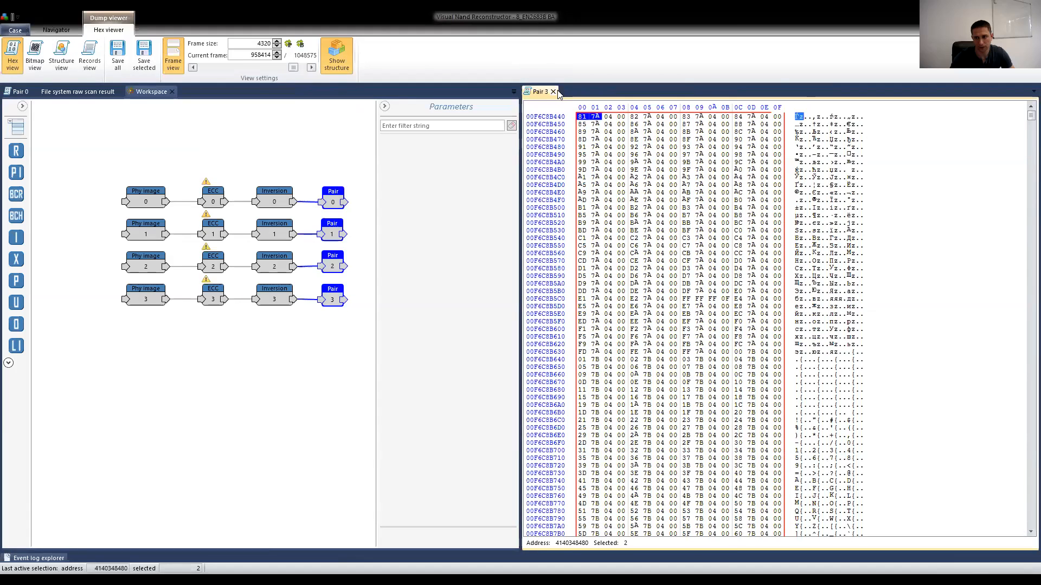
{"action": "left_click", "coordinate": [554, 92]}
Connect the Pair dumps to the four inputs of the Unite element in the order Pair 0, Pair 2, Pair 1, Pair 3
{"action": "left_click_drag", "start_coordinate": [344, 202], "coordinate": [391, 226]}
{"action": "left_click_drag", "start_coordinate": [343, 266], "coordinate": [391, 253]}
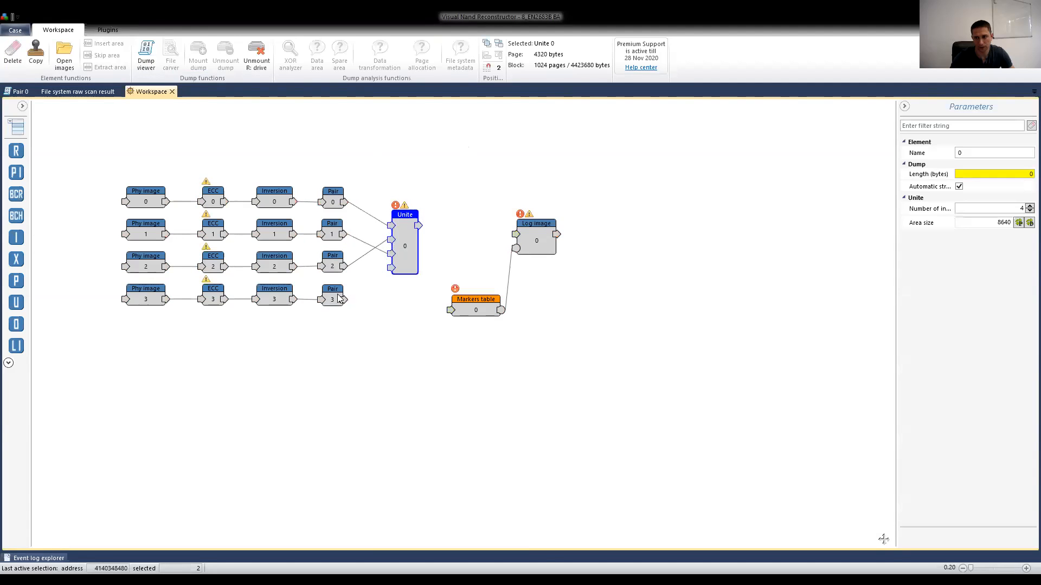
{"action": "left_click_drag", "start_coordinate": [343, 299], "coordinate": [393, 258]}
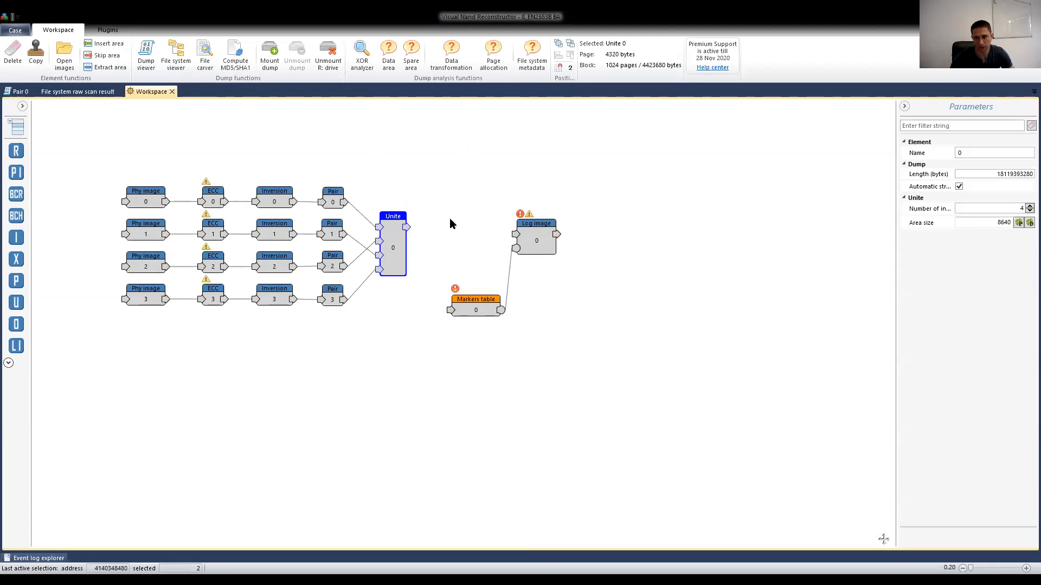
Check the parameters of Pair 0 and Inversion 0 and the area size of the Unite element
{"action": "left_click", "coordinate": [334, 195]}
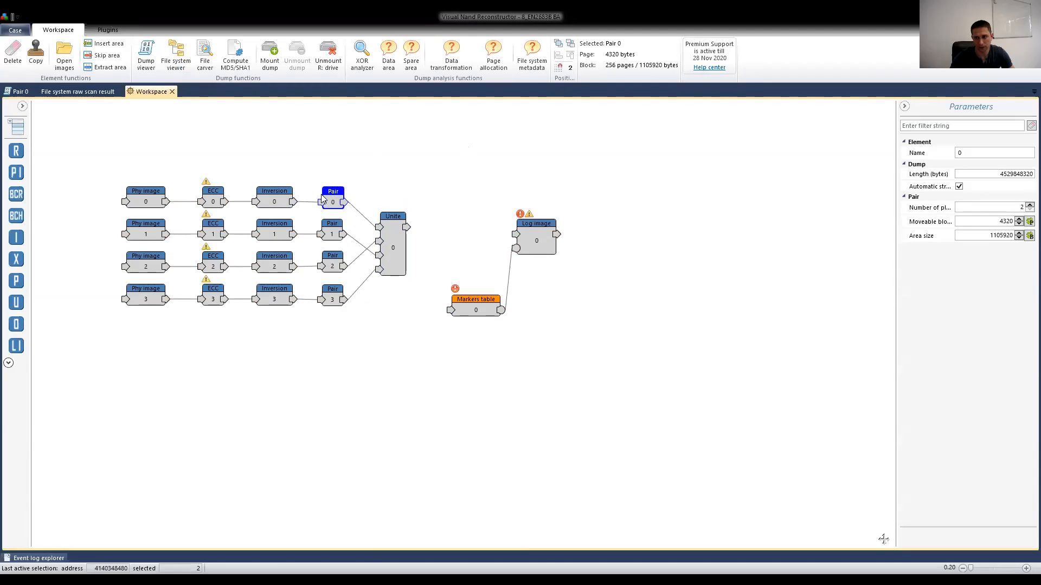
{"action": "left_click", "coordinate": [274, 198]}
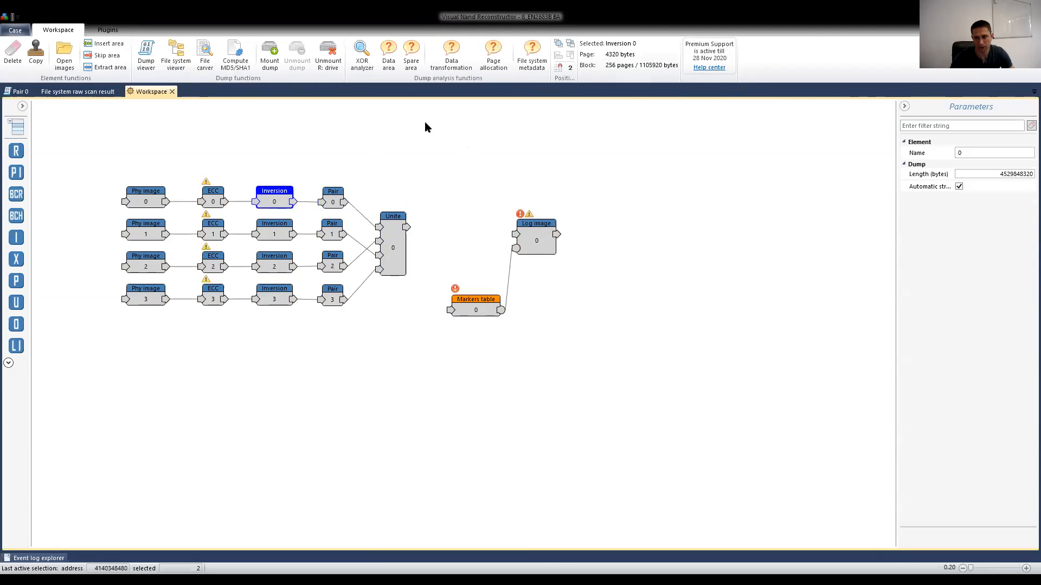
{"action": "left_click", "coordinate": [332, 200]}
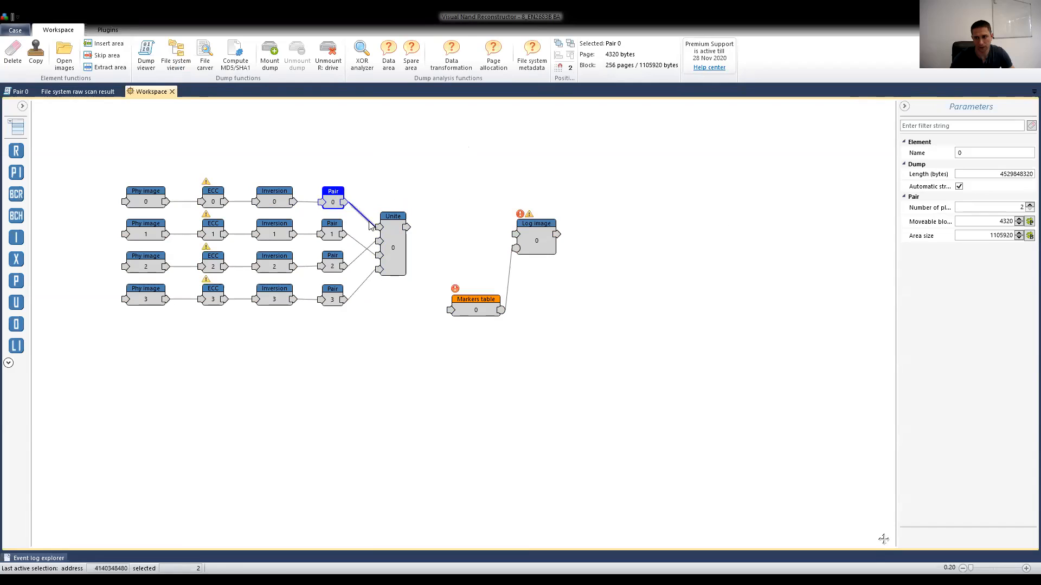
{"action": "left_click", "coordinate": [388, 244]}
{"action": "left_click", "coordinate": [989, 222]}
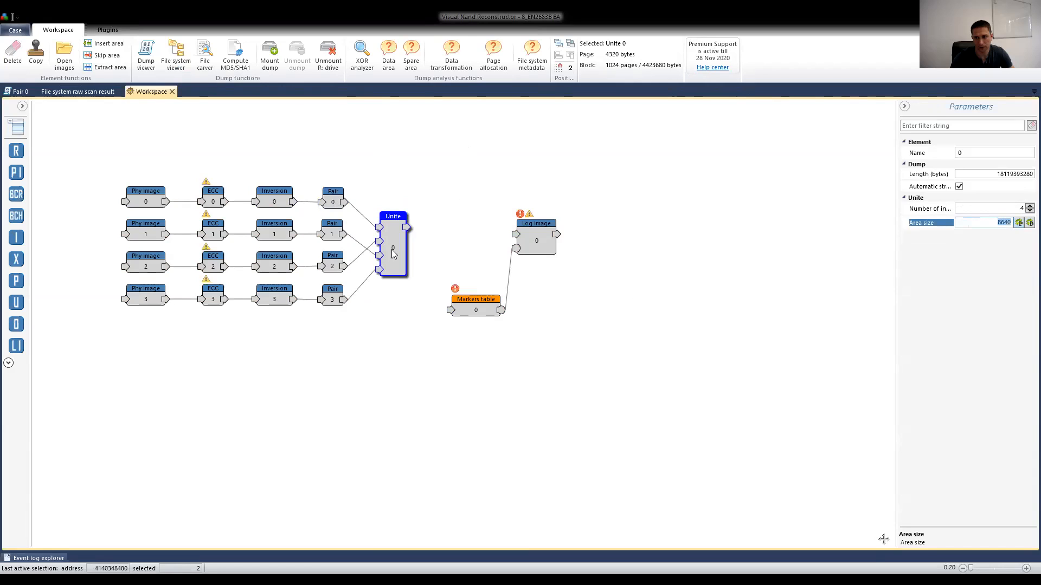
Connect the Unite output to both the Log image and the Markers table, tidying the element positions slightly
{"action": "left_click_drag", "start_coordinate": [392, 249], "coordinate": [394, 249]}
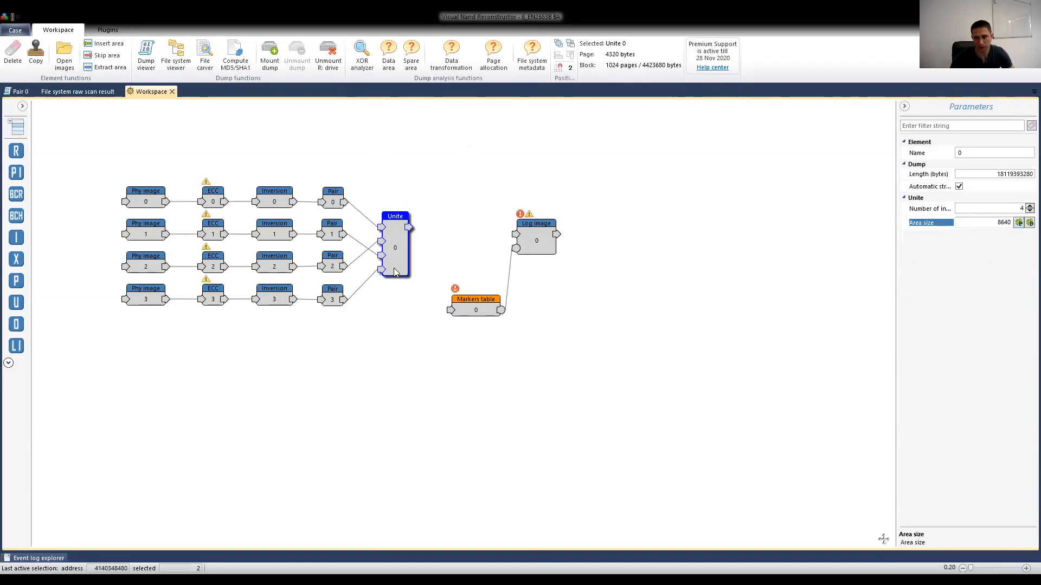
{"action": "left_click", "coordinate": [441, 248]}
{"action": "left_click_drag", "start_coordinate": [409, 228], "coordinate": [516, 234]}
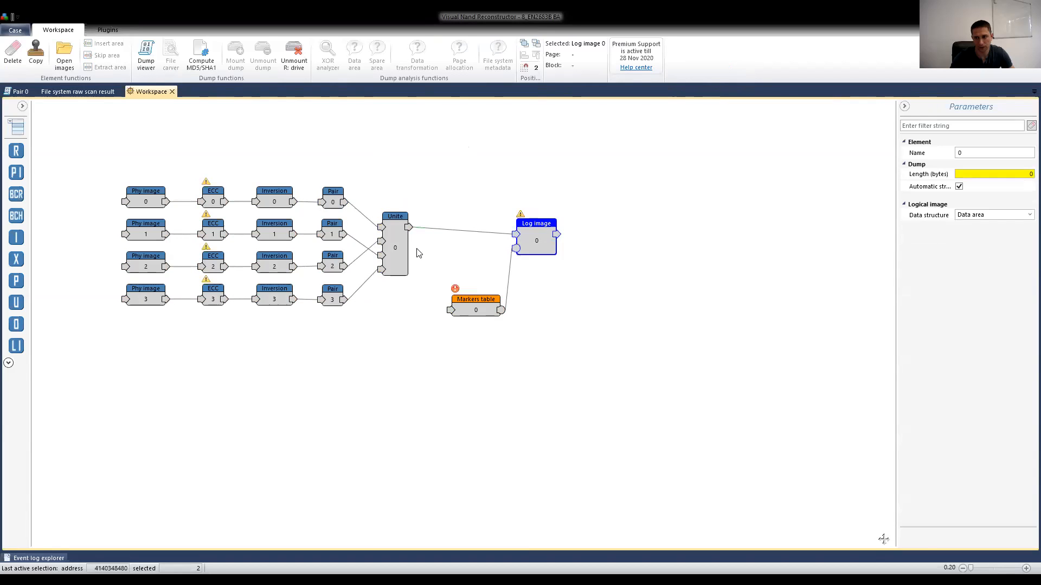
{"action": "left_click_drag", "start_coordinate": [409, 227], "coordinate": [452, 310]}
{"action": "left_click_drag", "start_coordinate": [477, 304], "coordinate": [471, 304]}
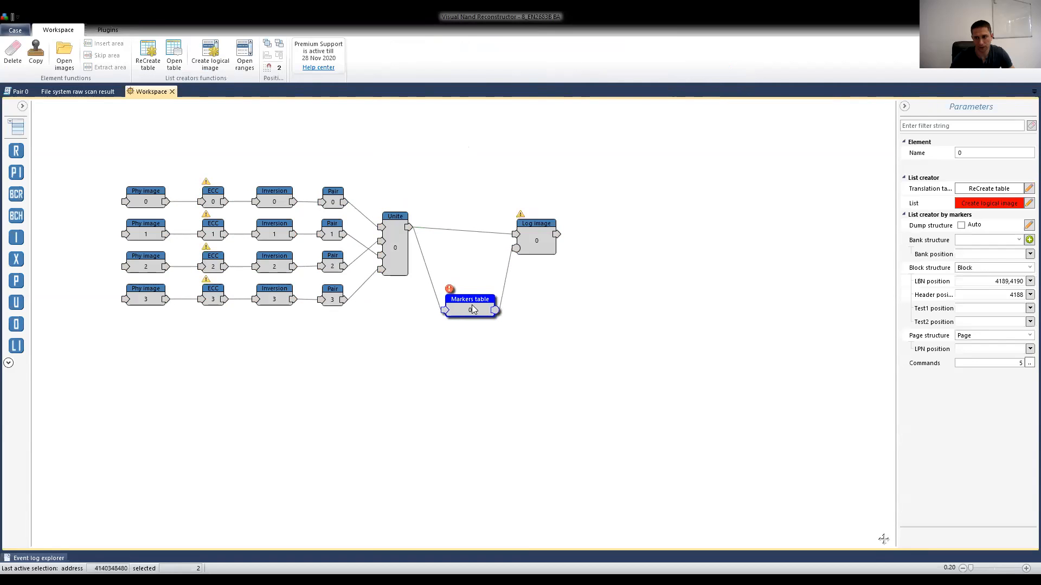
{"action": "left_click_drag", "start_coordinate": [548, 238], "coordinate": [549, 233]}
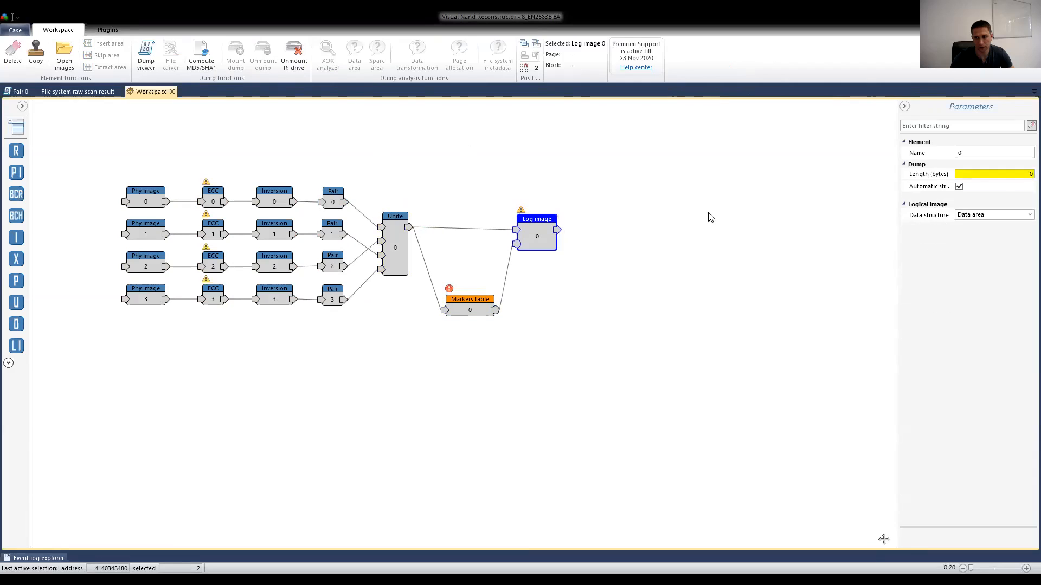
Create the logical image list from the Markers table with the Auto option
{"action": "left_click", "coordinate": [492, 302]}
{"action": "left_click", "coordinate": [982, 205]}
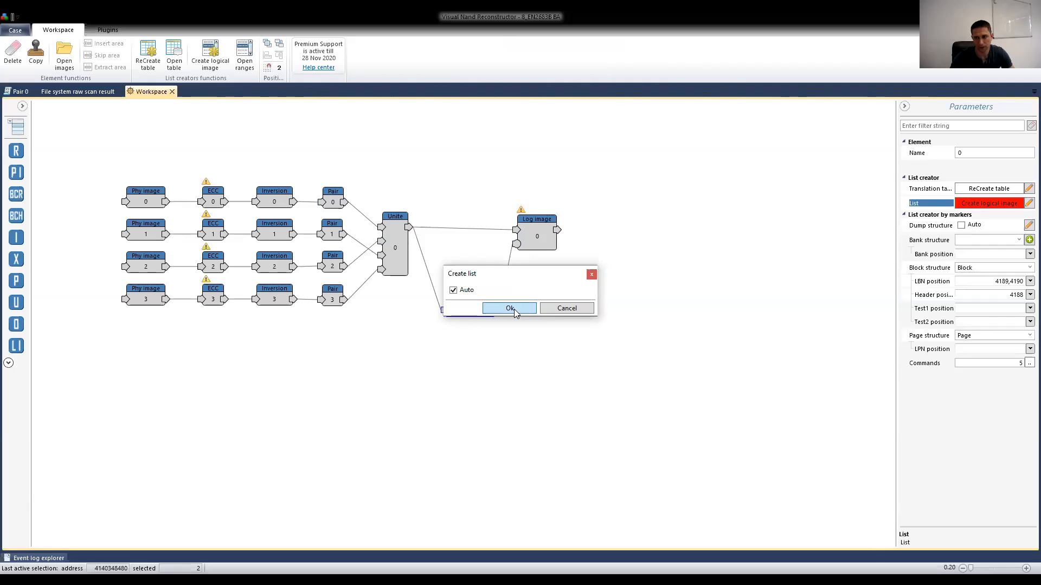
{"action": "left_click", "coordinate": [510, 309]}
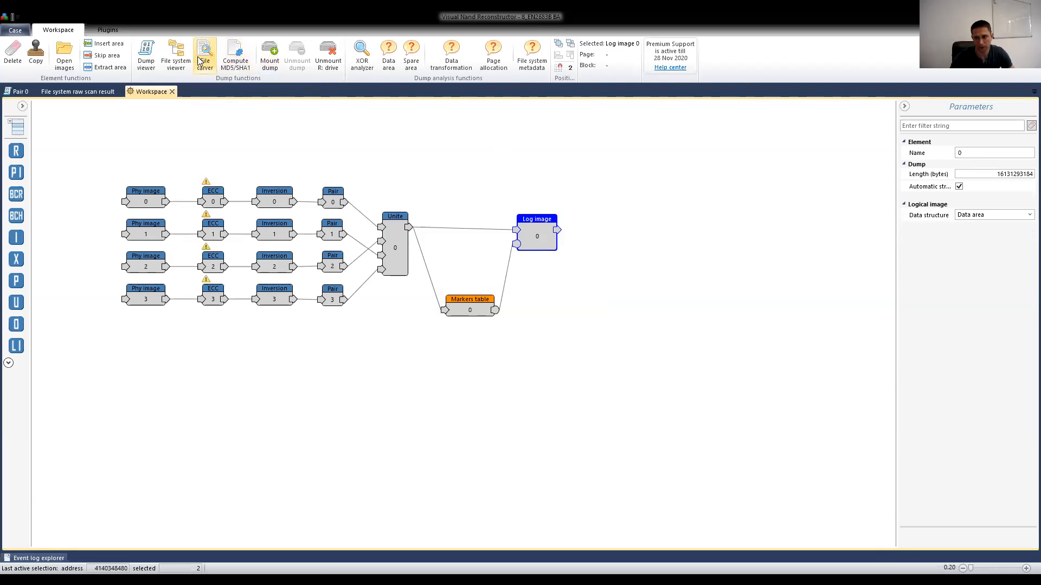
Open Log image 0 in the file system viewer, expand the FAT32 volume to DCIM and inspect folders 100NCD90 and 102NCD90
{"action": "left_click", "coordinate": [11, 125]}
{"action": "left_click", "coordinate": [19, 136]}
{"action": "left_click", "coordinate": [56, 147]}
{"action": "left_click", "coordinate": [30, 145]}
{"action": "left_click", "coordinate": [73, 157]}
{"action": "left_click", "coordinate": [42, 156]}
{"action": "left_click", "coordinate": [87, 168]}
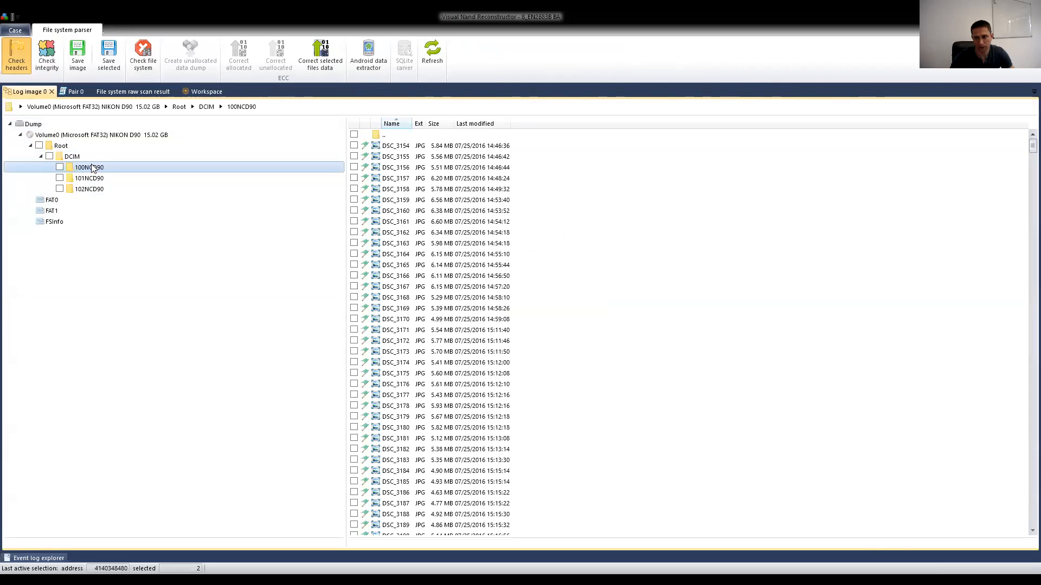
{"action": "left_click", "coordinate": [90, 192]}
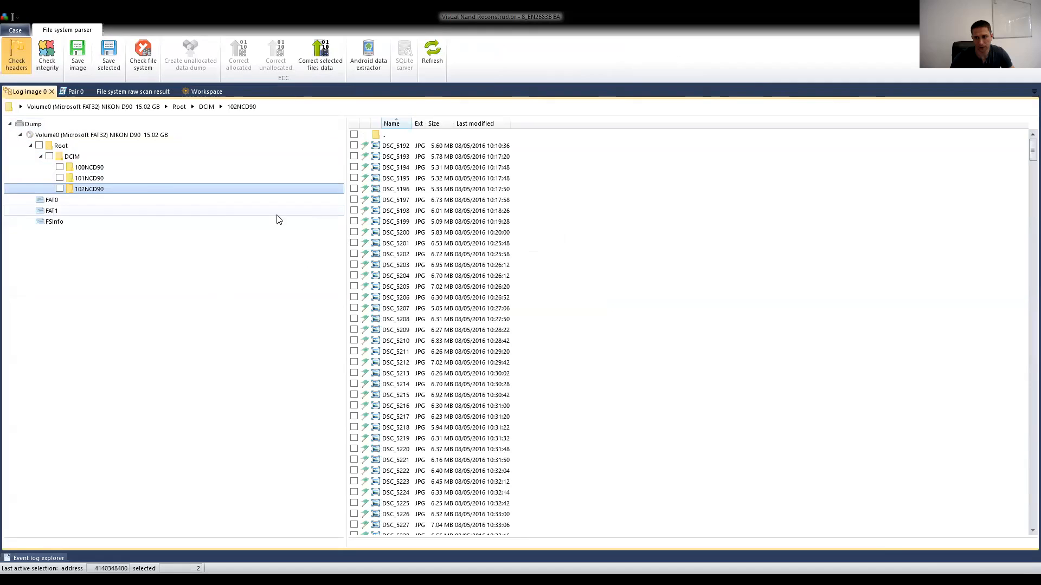
Return to the workspace and bring up the open Pair 0 dump viewer
{"action": "left_click", "coordinate": [207, 93]}
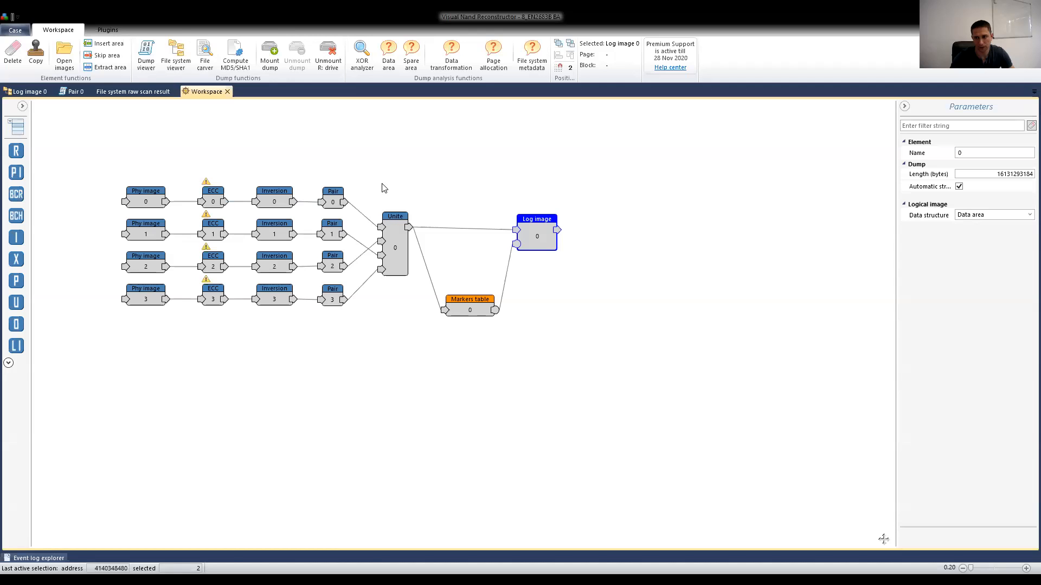
{"action": "left_click", "coordinate": [75, 91]}
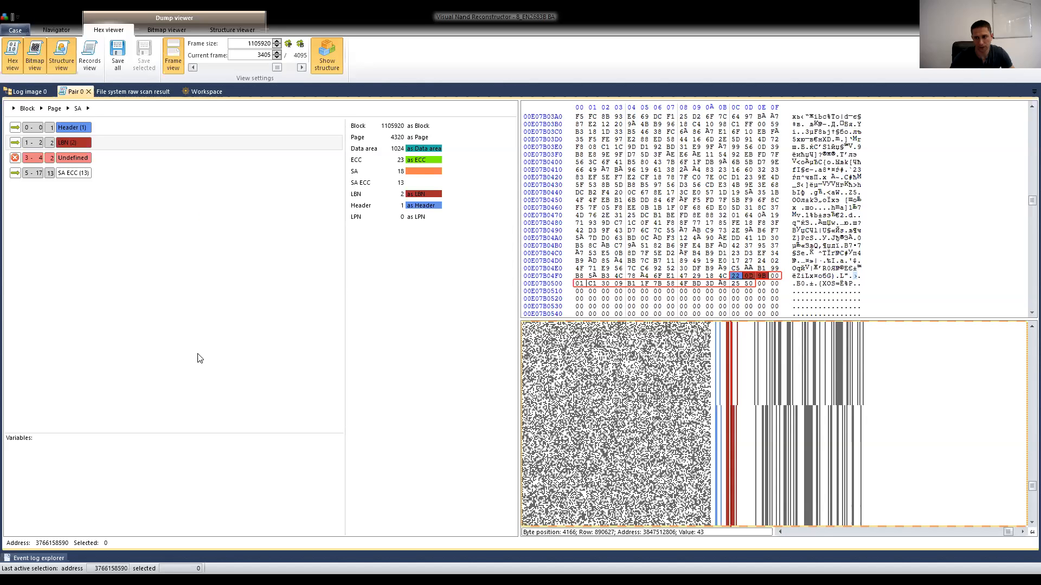